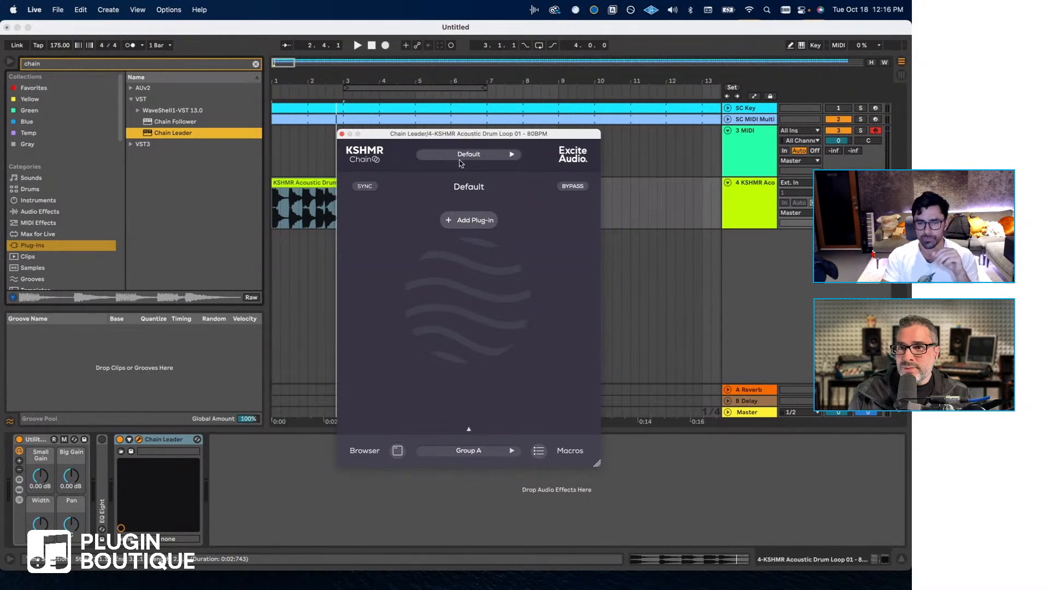
# - Close the Chain Leader window and open the recent set "KSHMR - One More Round" without saving the current one
pyautogui.click(342, 134)
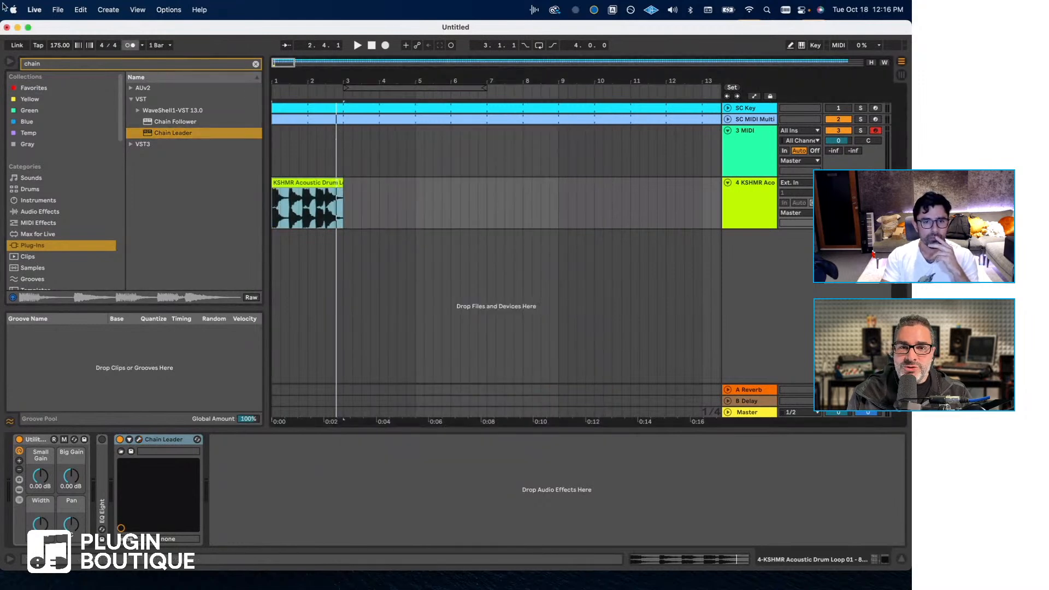
pyautogui.click(58, 9)
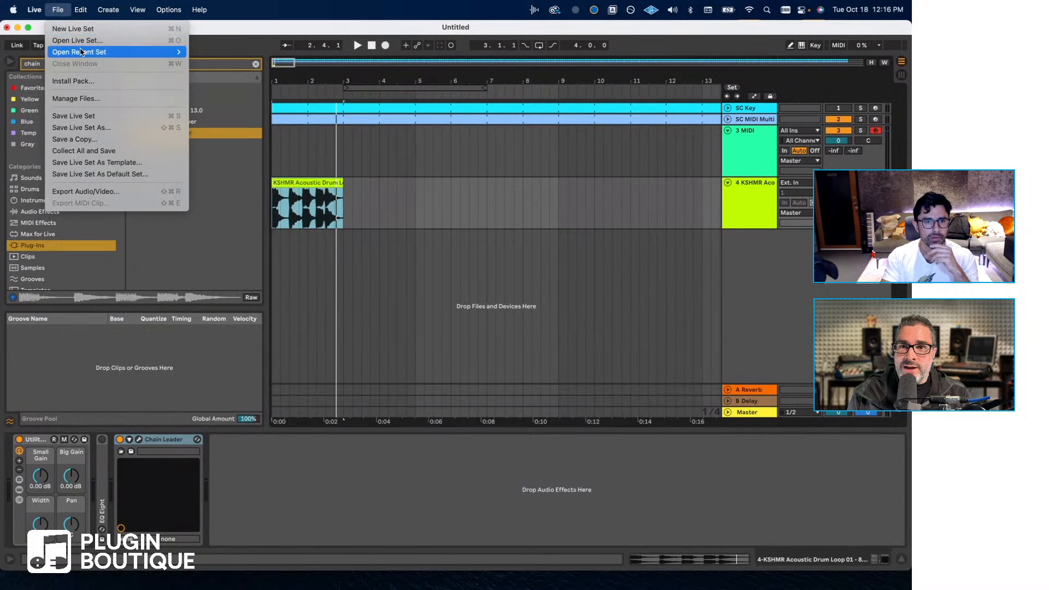
pyautogui.moveTo(82, 51)
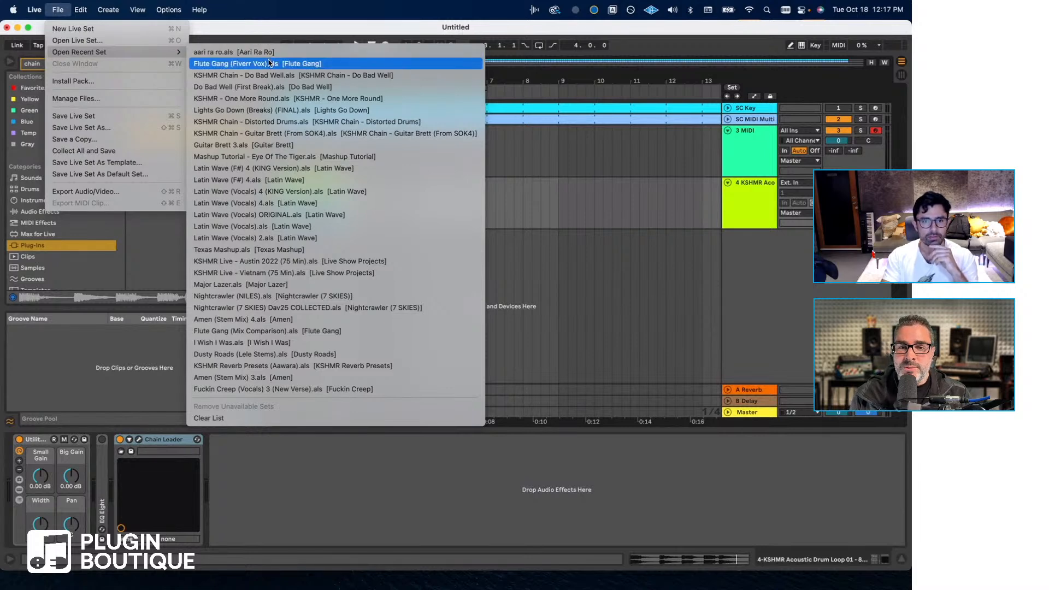
pyautogui.click(259, 98)
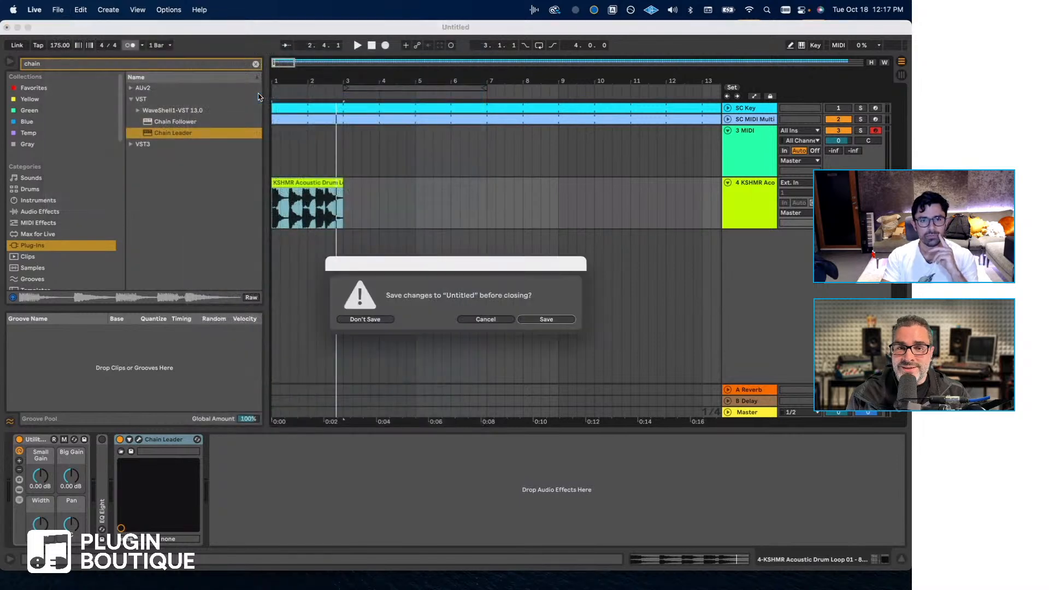
pyautogui.click(365, 320)
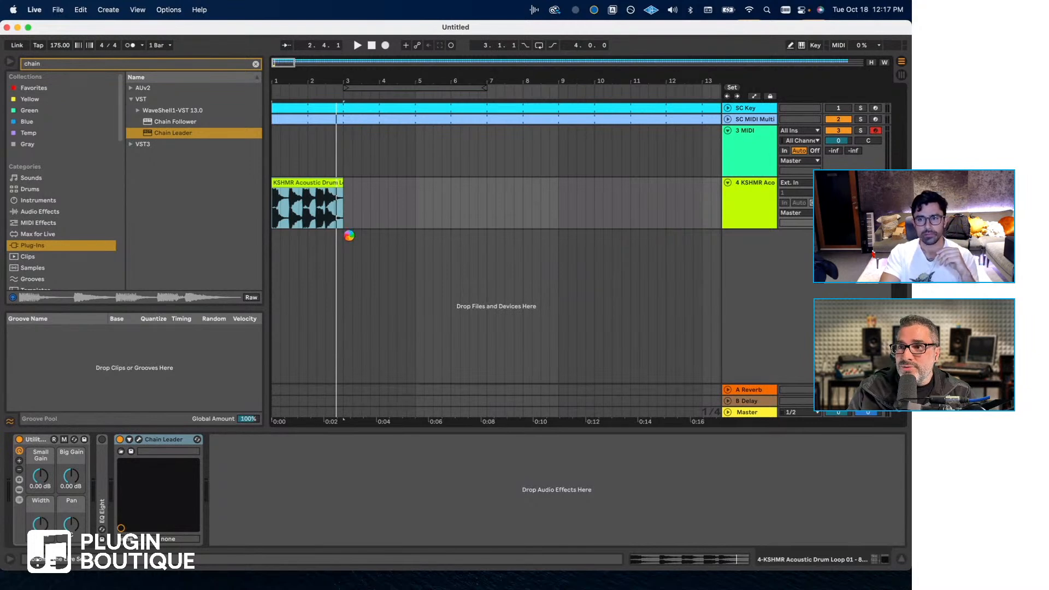
pyautogui.click(323, 236)
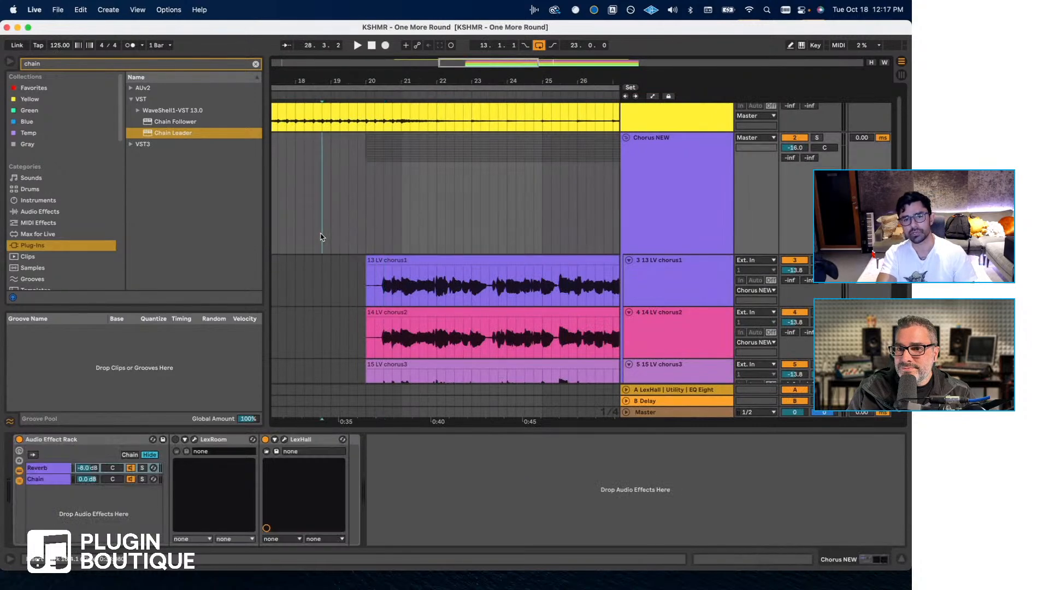
# - Look at the devices on the 13 LV chorus1 and 14 LV chorus2 tracks
pyautogui.hscroll(-2, 331, 235)
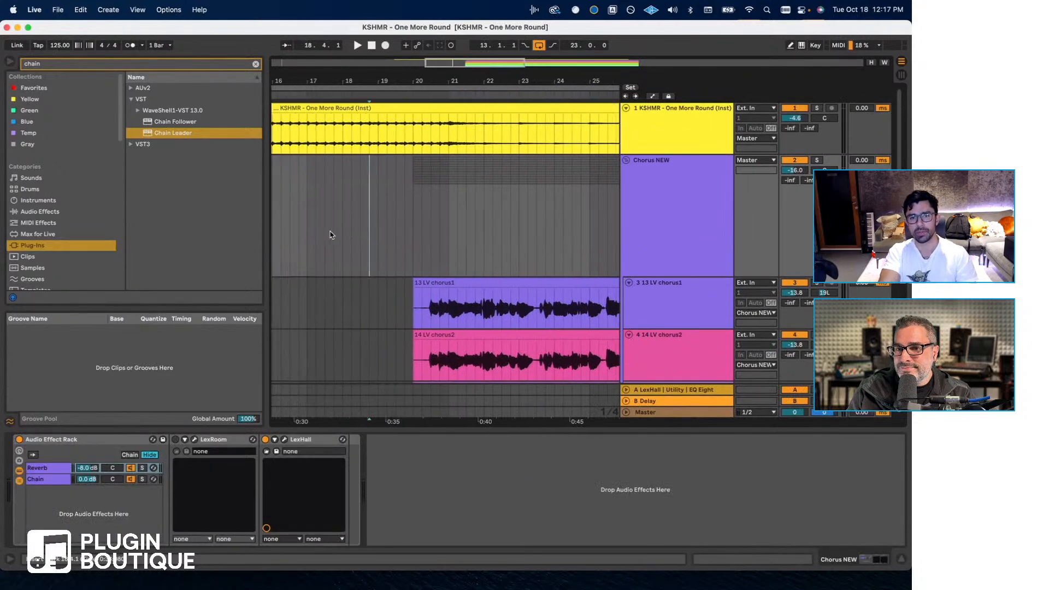
pyautogui.scroll(-3, 696, 248)
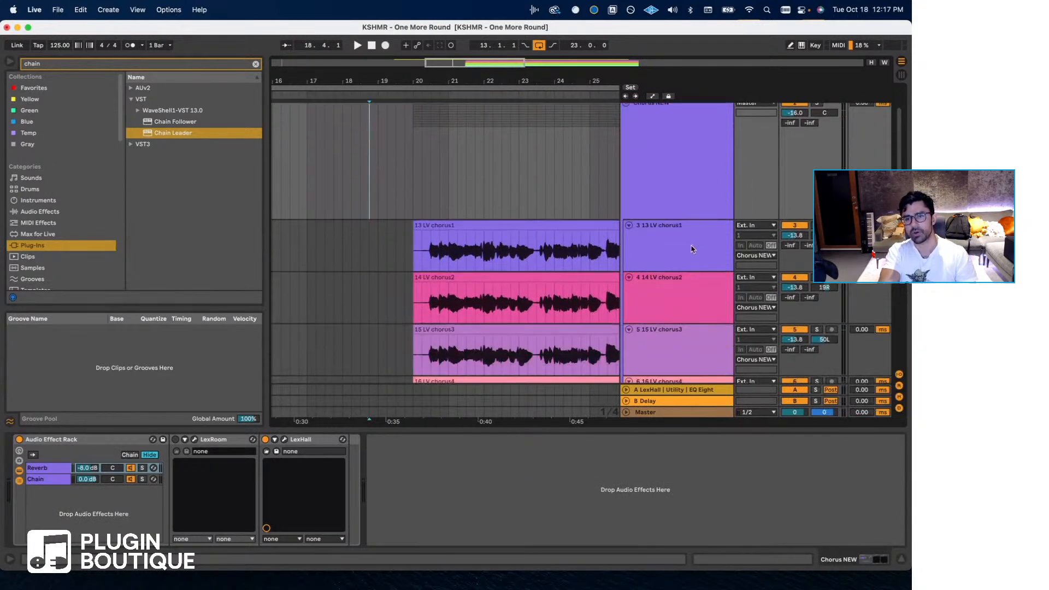
pyautogui.click(679, 244)
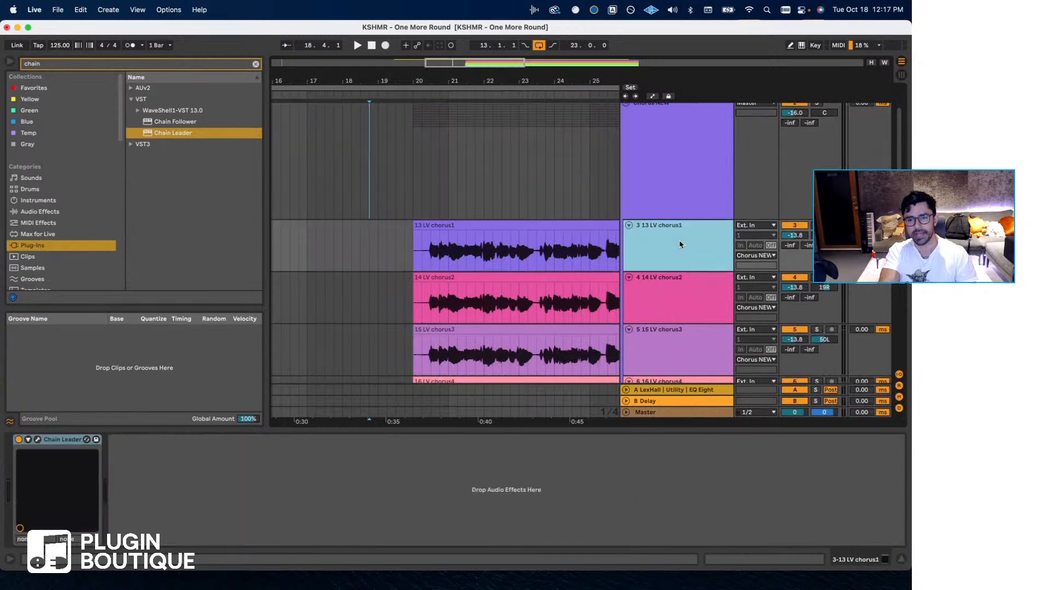
pyautogui.click(678, 299)
pyautogui.scroll(2, 370, 202)
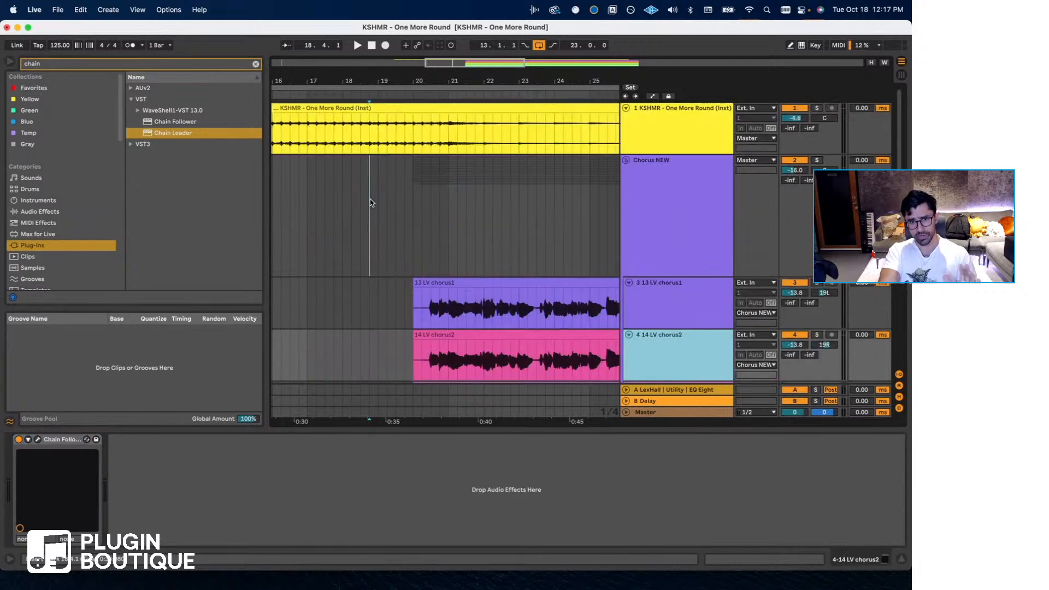
# - Play a short passage of the song from bar 18 and stop
pyautogui.click(342, 201)
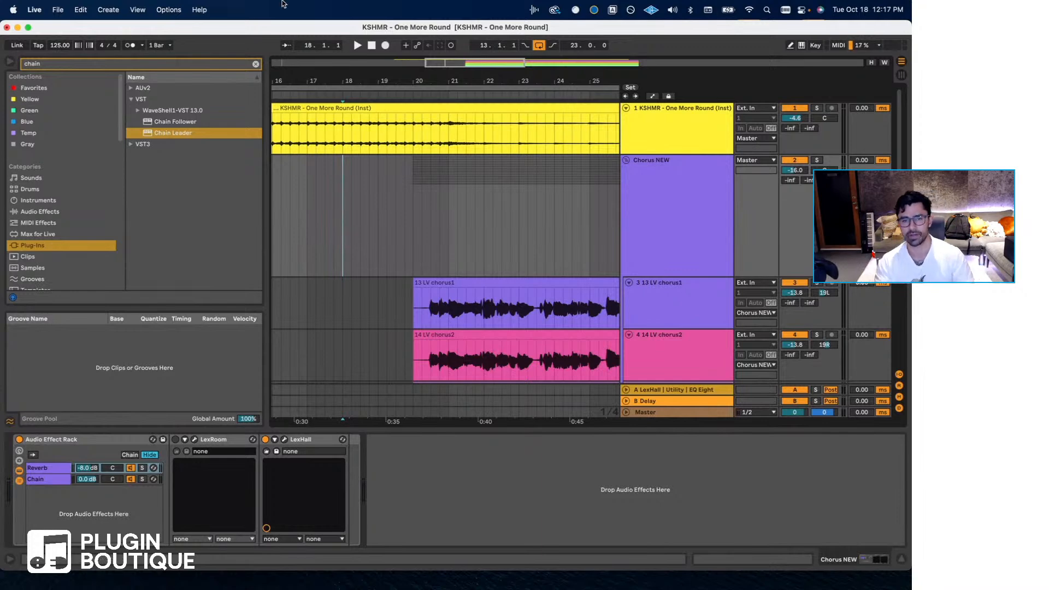
pyautogui.press('space')
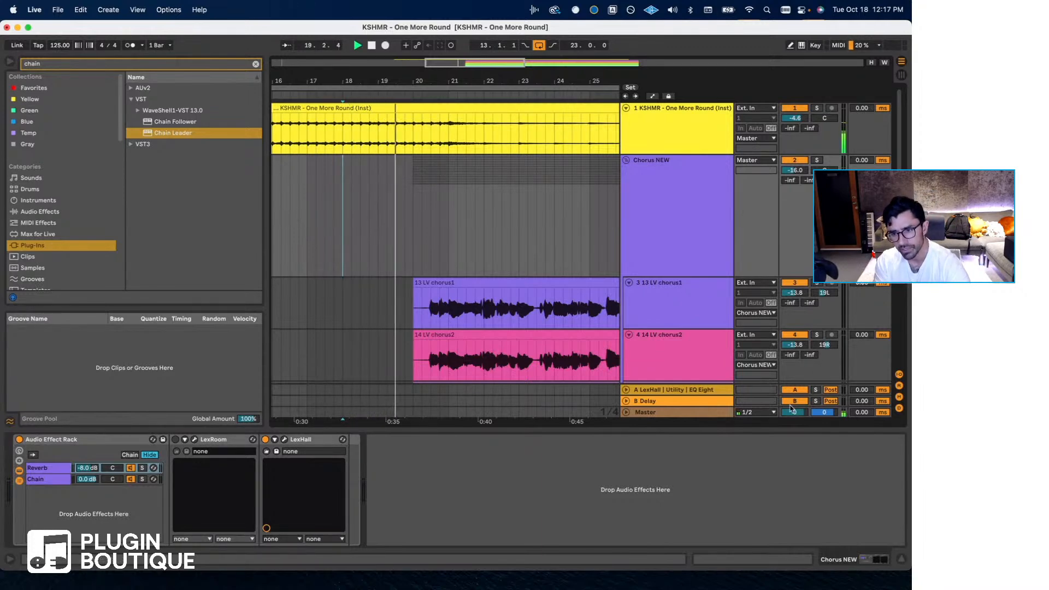
pyautogui.press('space')
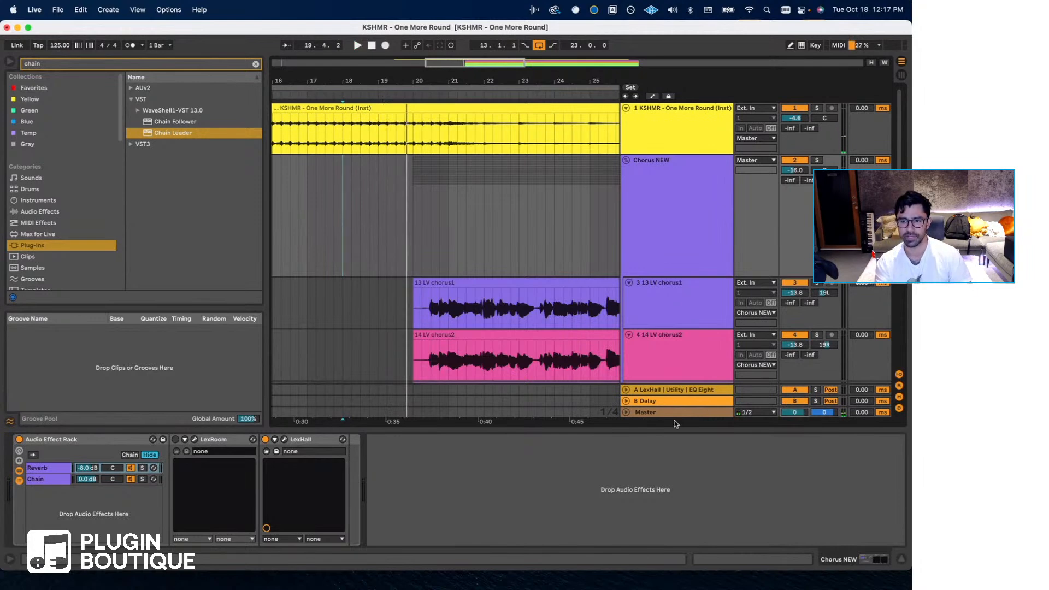
# - Enable the Utility on the Master track and raise its gain to 21.1 dB during playback
pyautogui.click(676, 414)
pyautogui.click(19, 439)
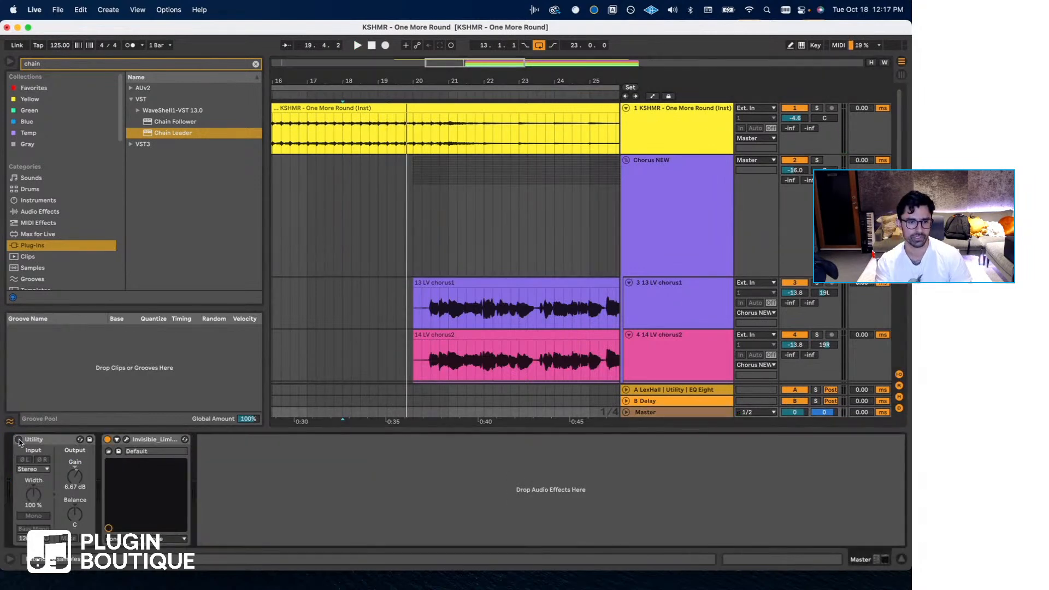
pyautogui.press('space')
pyautogui.moveTo(74, 477); pyautogui.dragTo(75, 457)
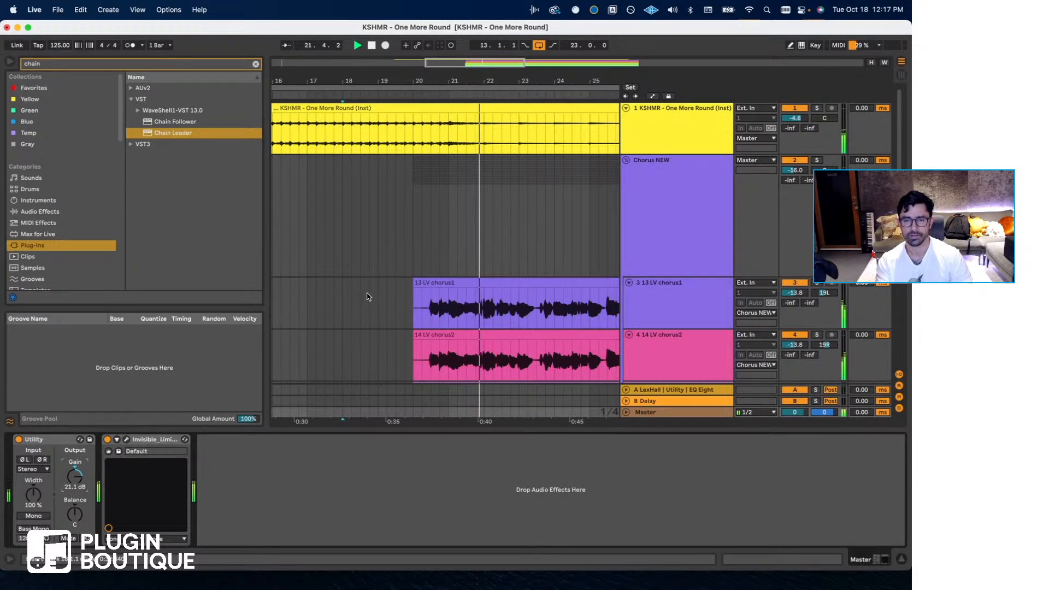
# - Examine the whole stack of chorus vocal tracks while the song plays, then stop playback
pyautogui.scroll(-1, 369, 297)
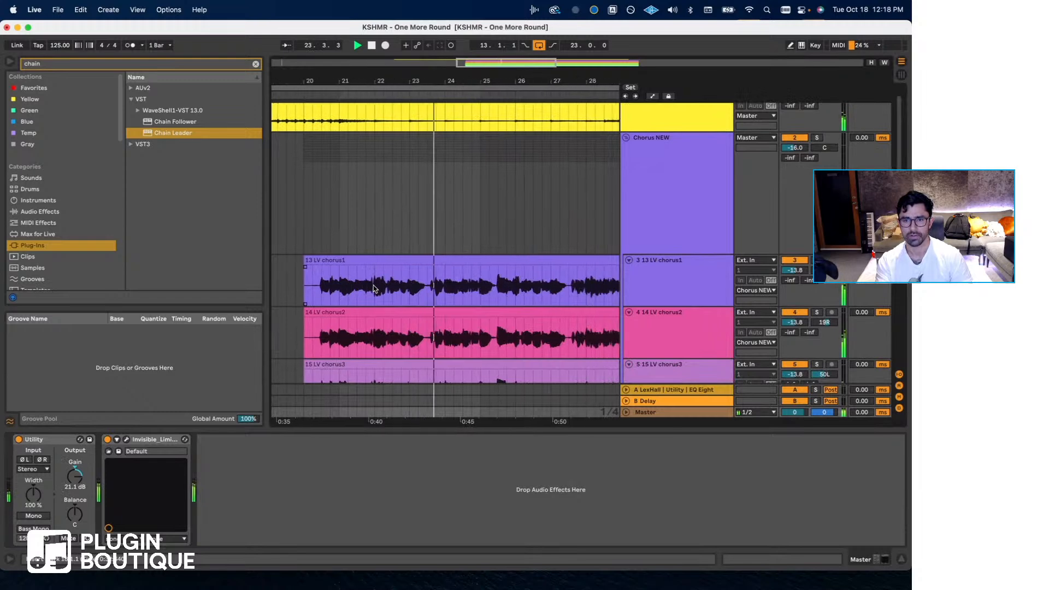
pyautogui.scroll(-3, 374, 288)
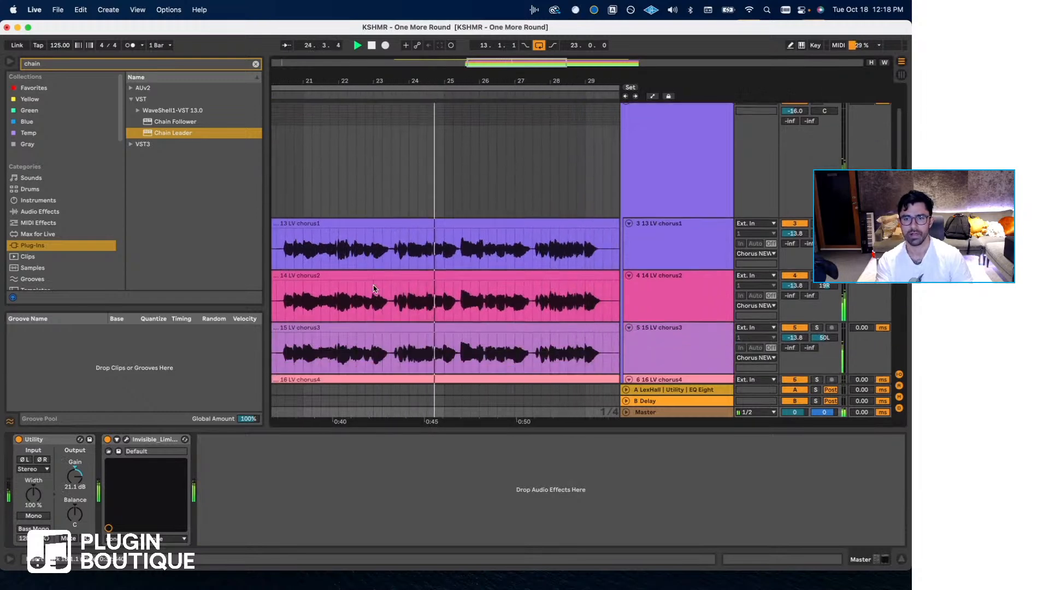
pyautogui.scroll(-3, 374, 288)
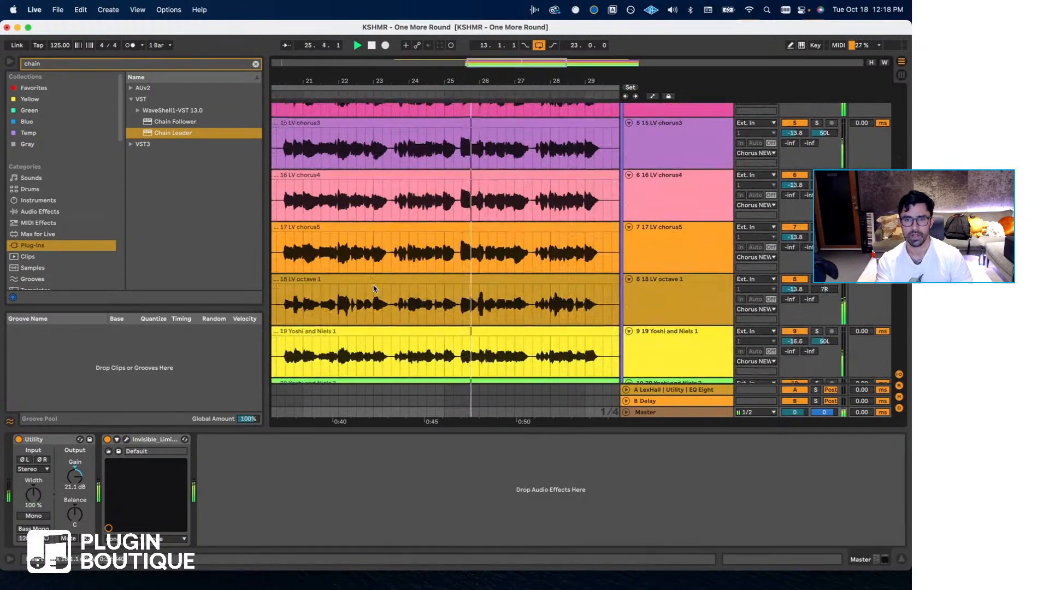
pyautogui.scroll(-5, 374, 288)
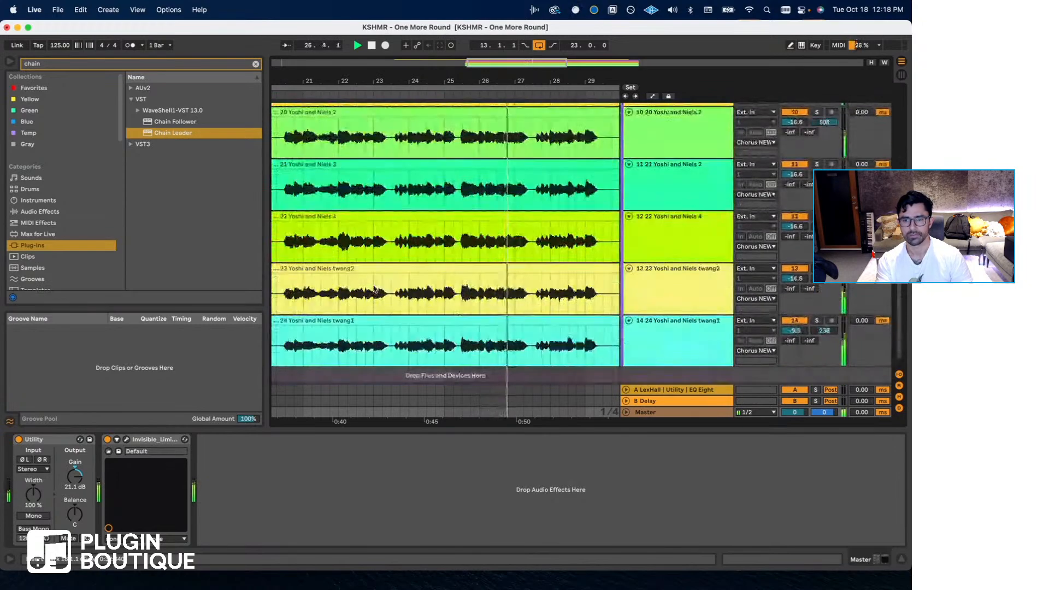
pyautogui.hscroll(3, 374, 288)
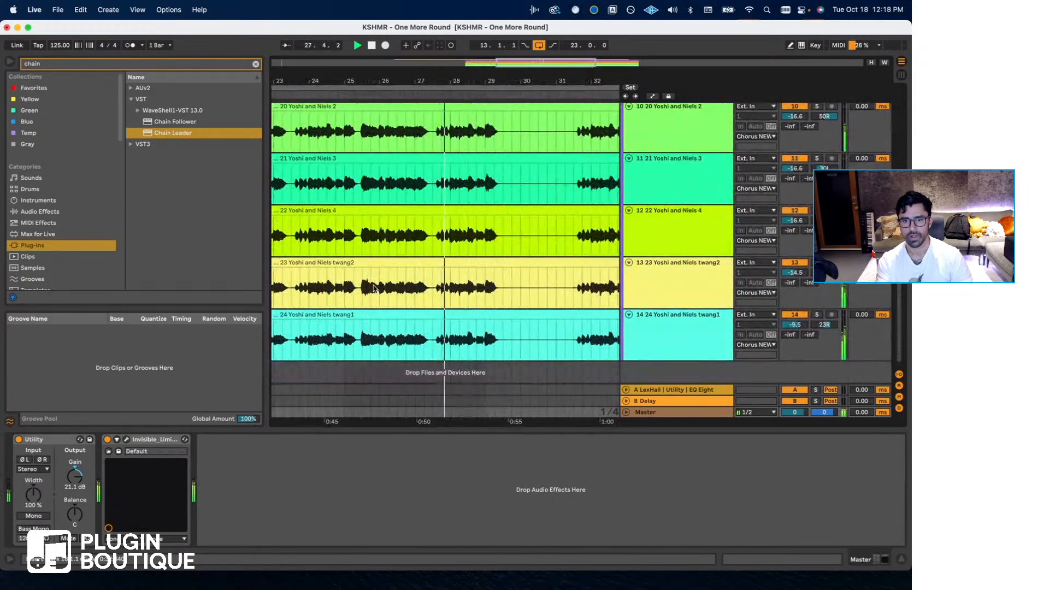
pyautogui.hscroll(-3, 374, 288)
pyautogui.hscroll(2, 374, 289)
pyautogui.hscroll(-3, 375, 289)
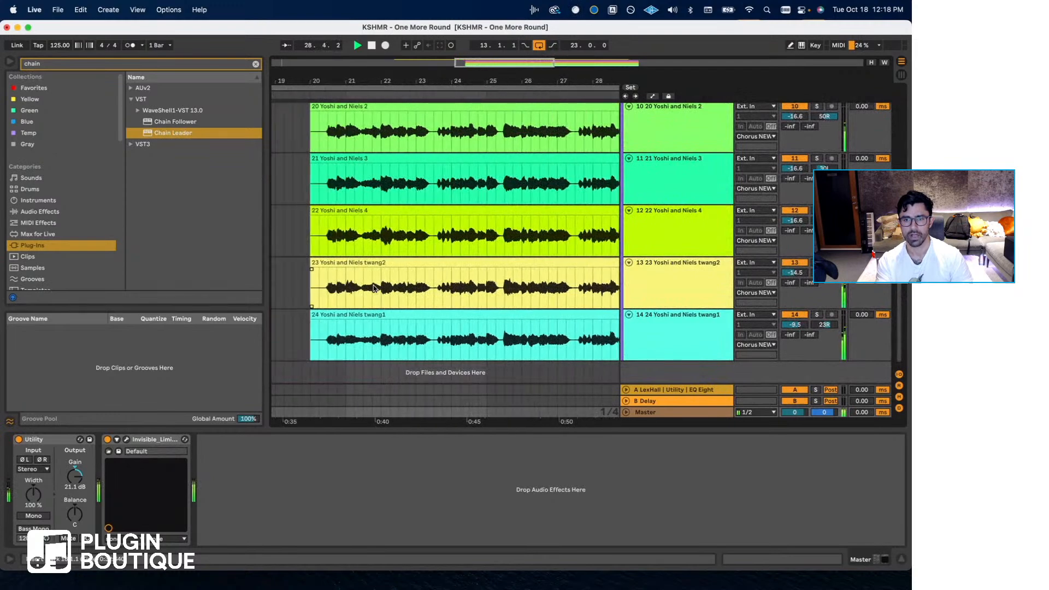
pyautogui.press('space')
# - Set the Master Utility's gain to 9.44 dB and place the playback start at the first vocal phrase of 13 LV chorus1
pyautogui.scroll(10, 372, 273)
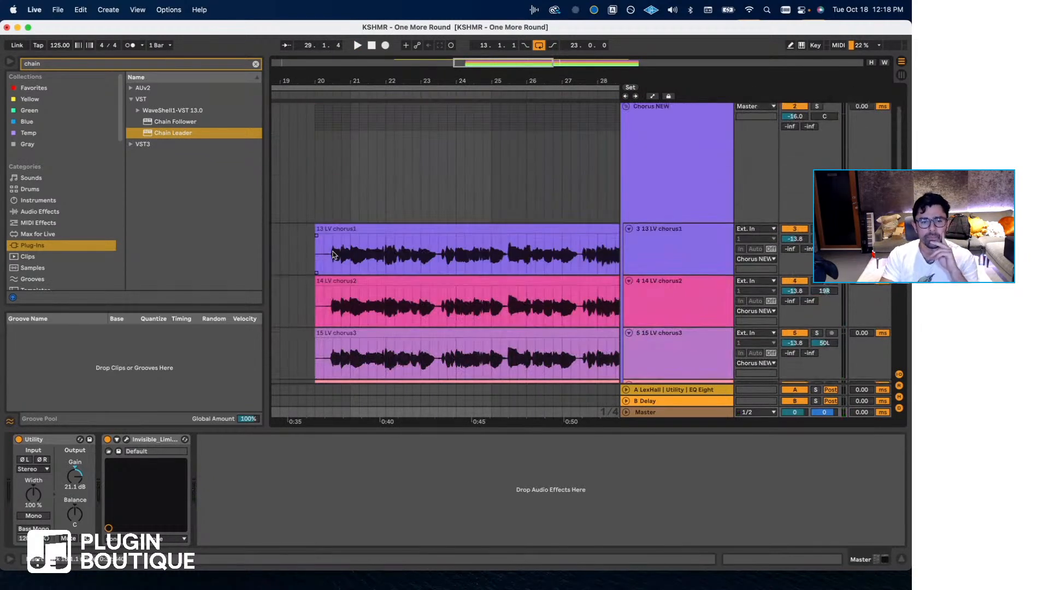
pyautogui.moveTo(82, 477); pyautogui.dragTo(82, 483)
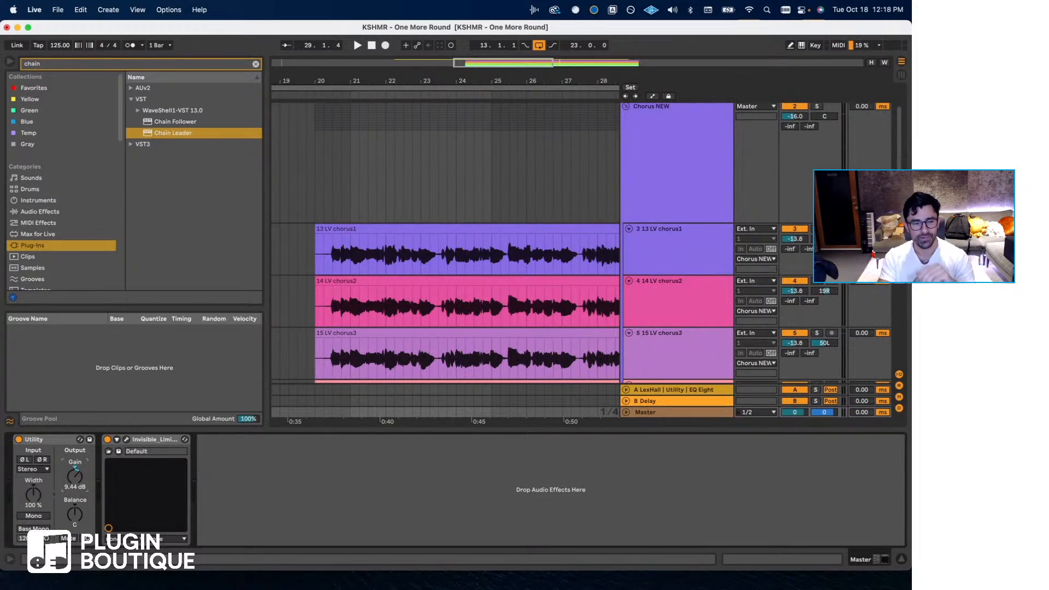
pyautogui.click(332, 254)
# - Check the Invisible Limiter's meters on the Master track during chorus playback, then close its window
pyautogui.click(640, 413)
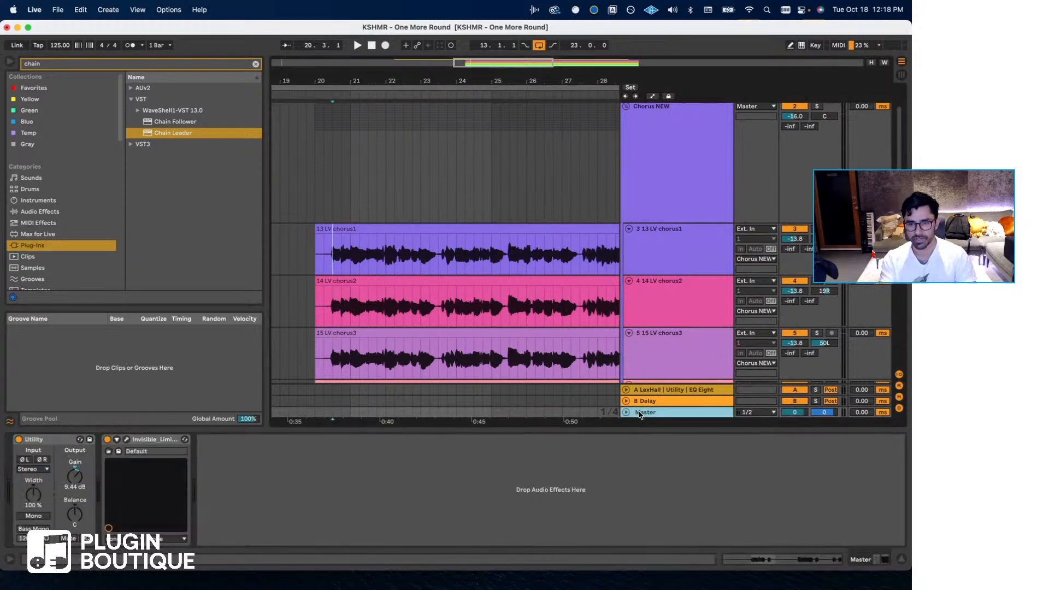
pyautogui.click(126, 439)
pyautogui.press('space')
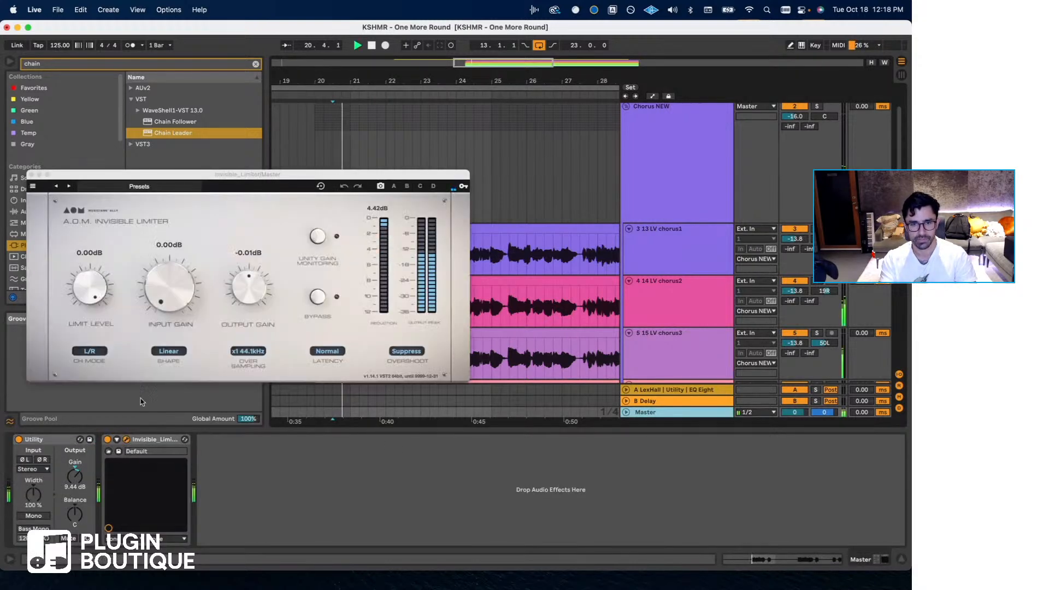
pyautogui.click(31, 175)
# - Open the Chain Leader plug-in on the 13 LV chorus1 track and move its window clear of the track headers
pyautogui.scroll(2, 477, 258)
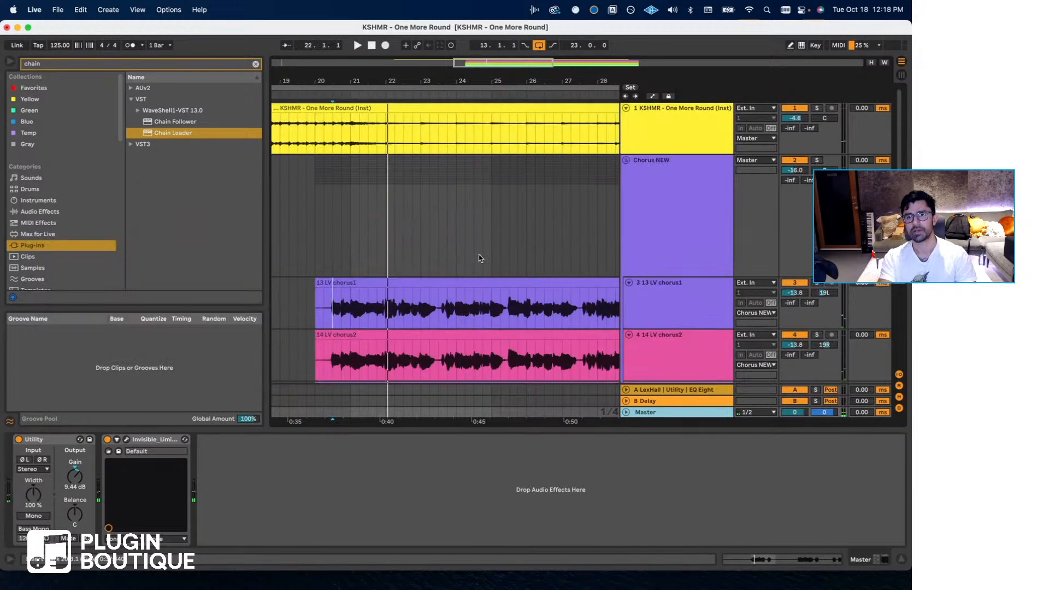
pyautogui.click(670, 289)
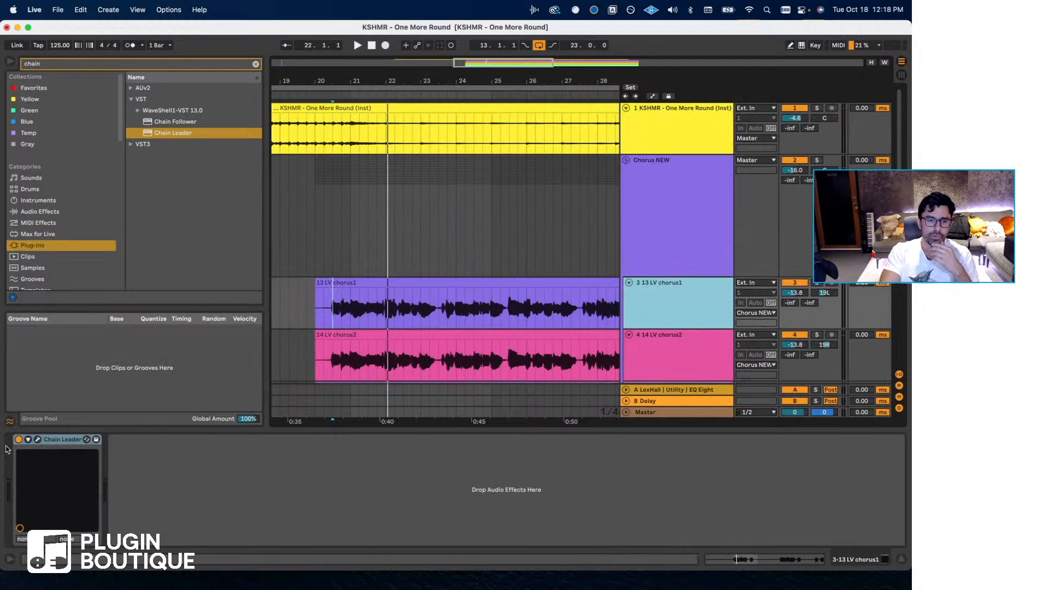
pyautogui.click(36, 440)
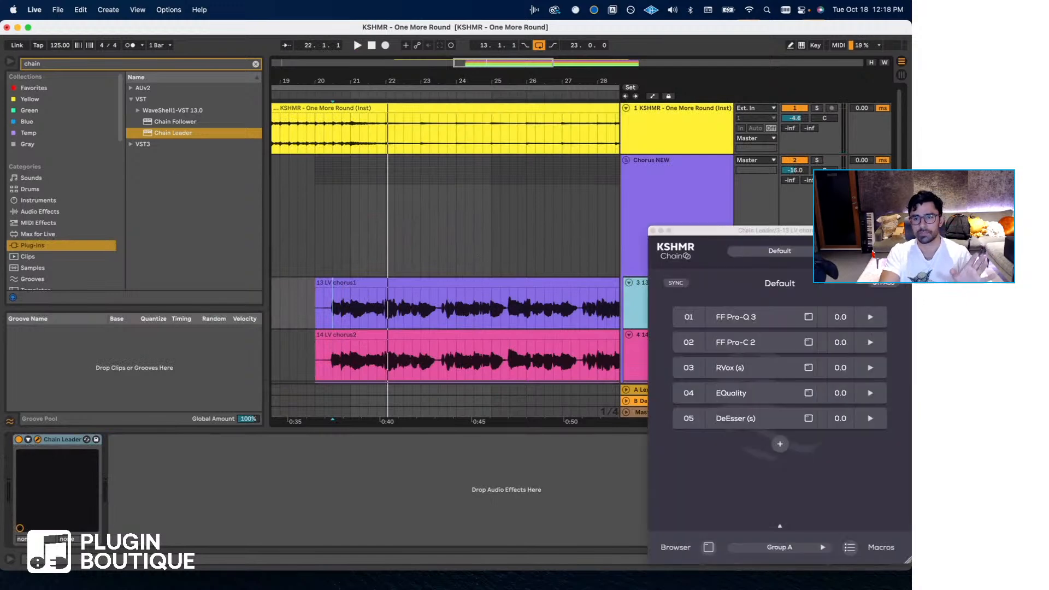
pyautogui.moveTo(763, 231); pyautogui.dragTo(213, 162)
# - Solo the 13 LV chorus1 track and set the playback start near the beginning of its first phrase
pyautogui.click(667, 313)
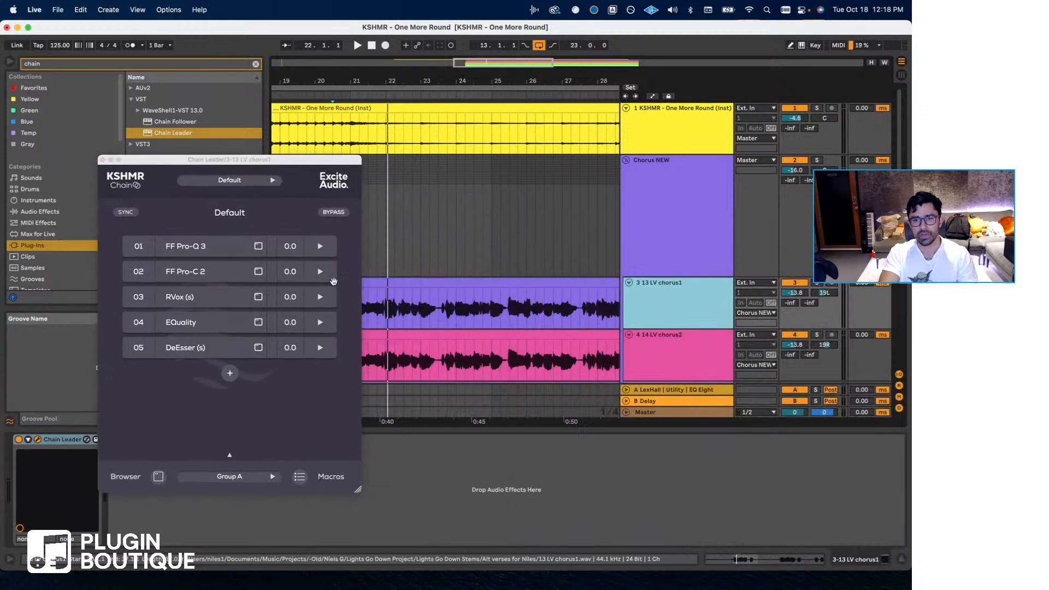
pyautogui.hscroll(-2, 390, 307)
pyautogui.click(376, 307)
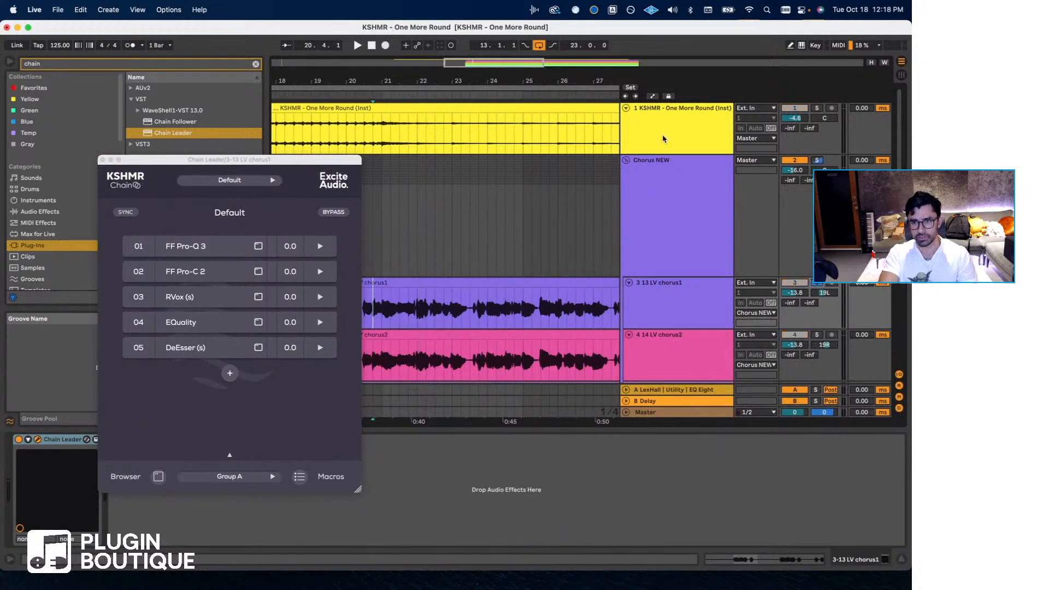
pyautogui.click(669, 319)
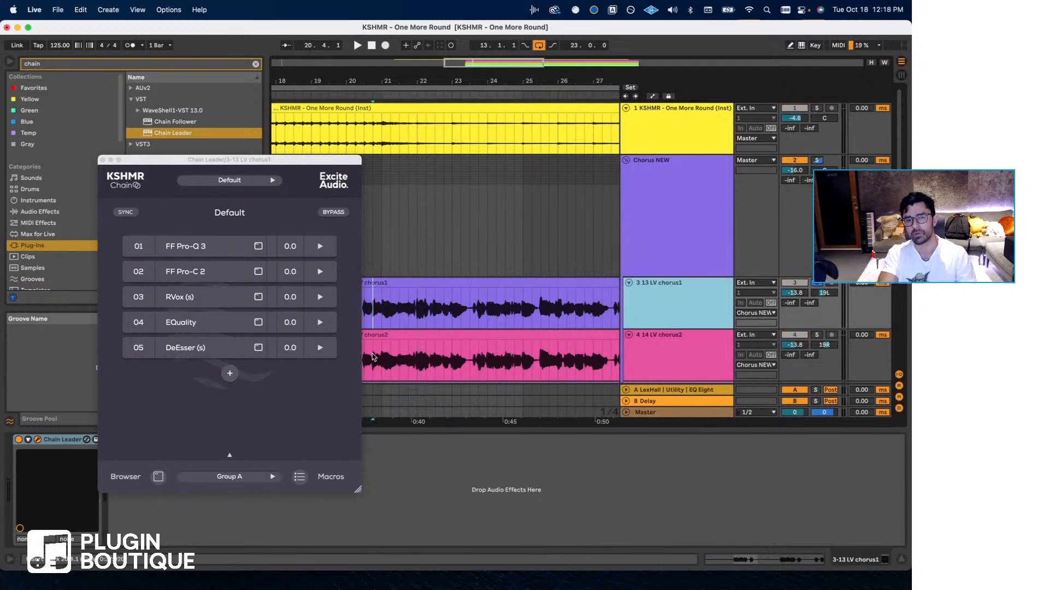
pyautogui.click(635, 136)
pyautogui.press('super+t')
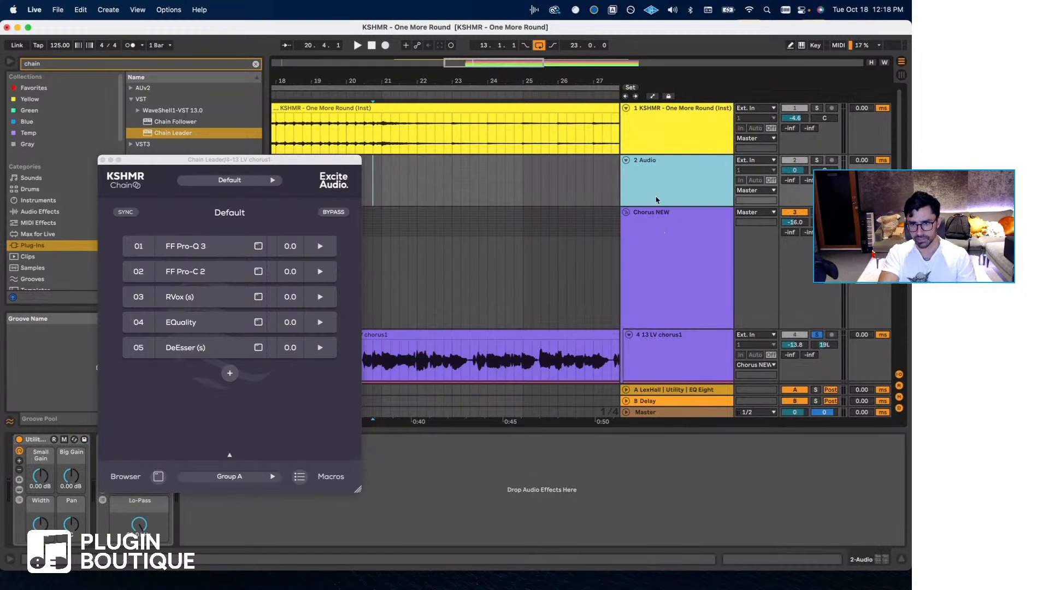
pyautogui.press('Delete')
# - Place the playback start at bar 21 in 13 LV chorus1 and open the chain's FF Pro-C 2 compressor
pyautogui.hscroll(-2, 451, 248)
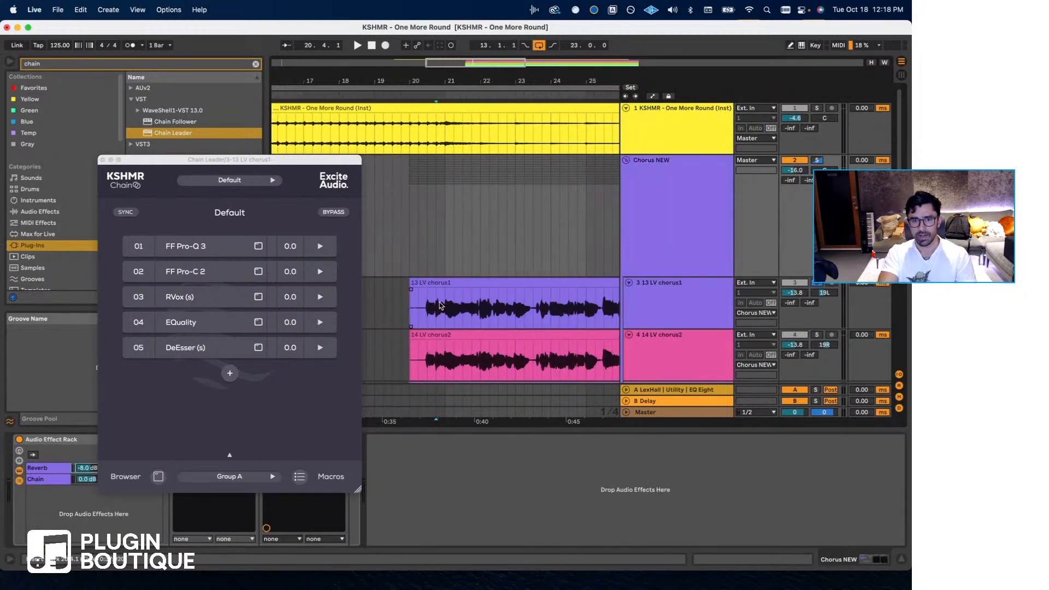
pyautogui.click(444, 295)
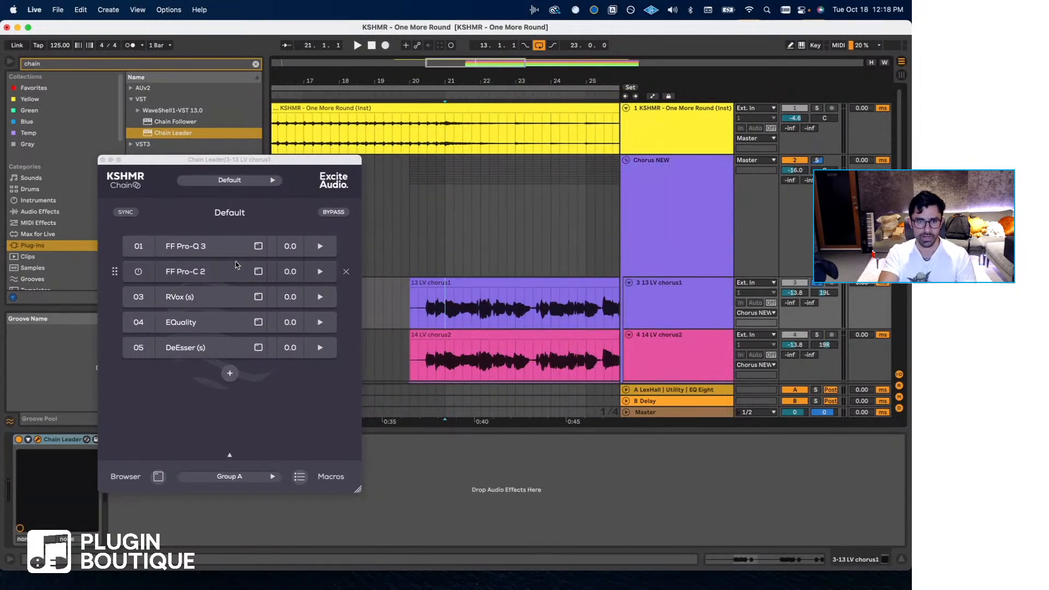
pyautogui.click(258, 272)
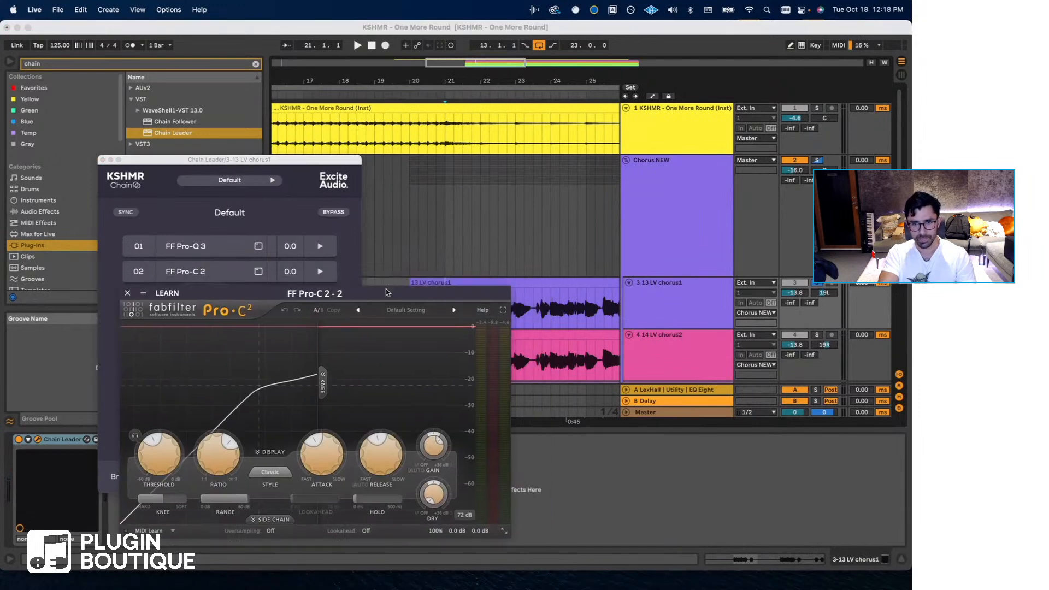
# - Play the soloed chorus from bar 21 to check FF Pro-C 2's gain reduction, and close the compressor window
pyautogui.click(444, 292)
pyautogui.press('space')
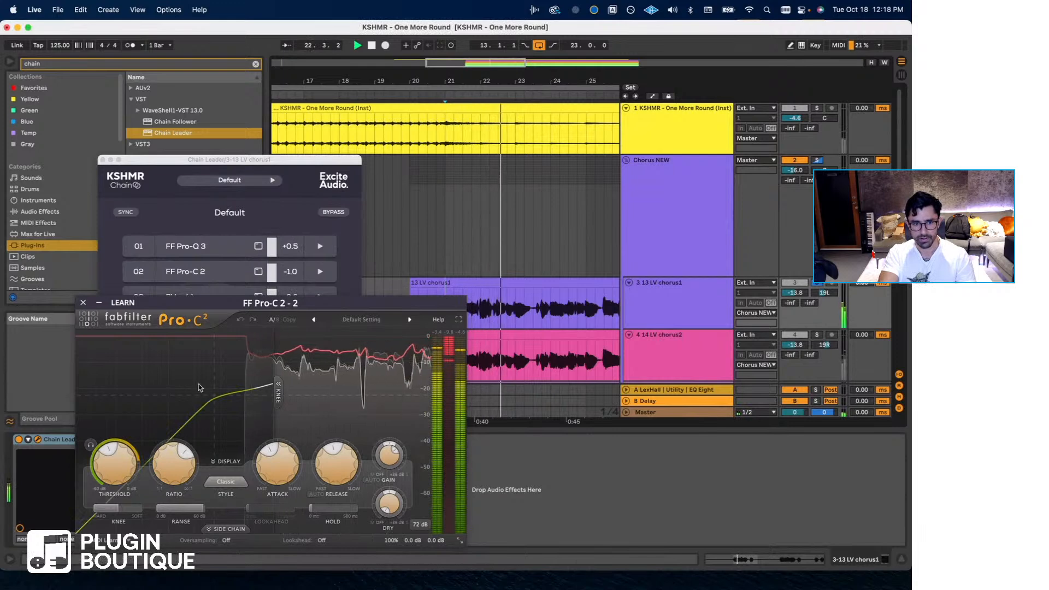
pyautogui.click(82, 304)
# - Inspect the chain's FF Pro-Q 3 and RVox plug-ins during playback, closing each window
pyautogui.click(179, 250)
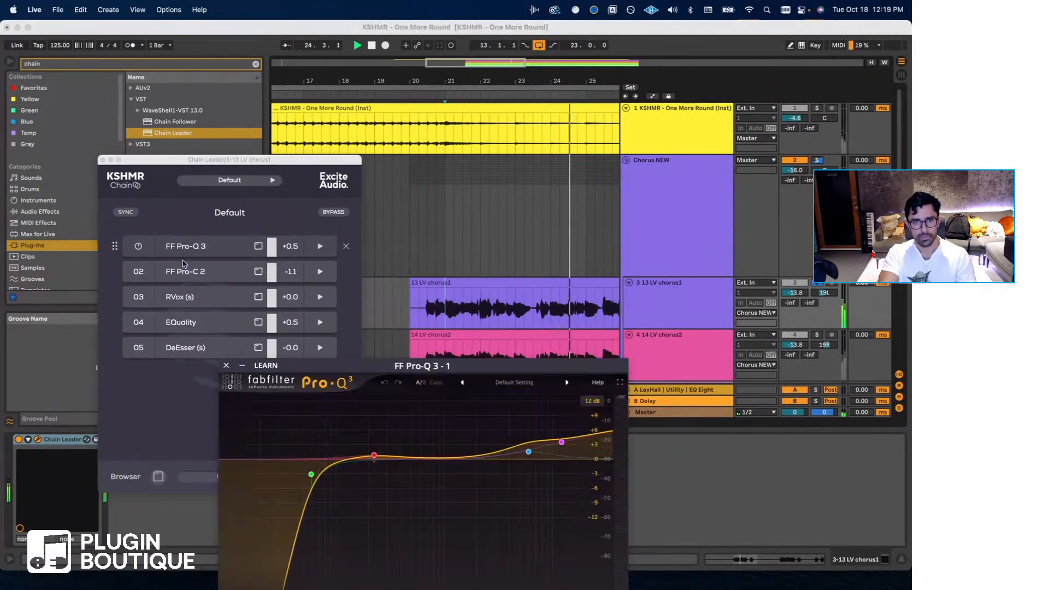
pyautogui.click(225, 367)
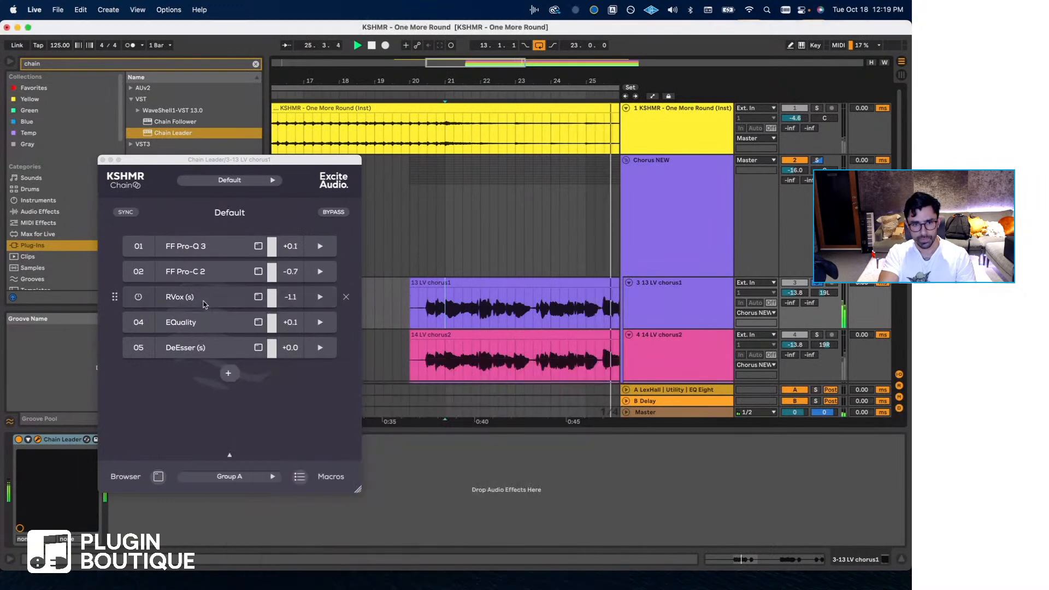
pyautogui.click(202, 298)
pyautogui.click(414, 237)
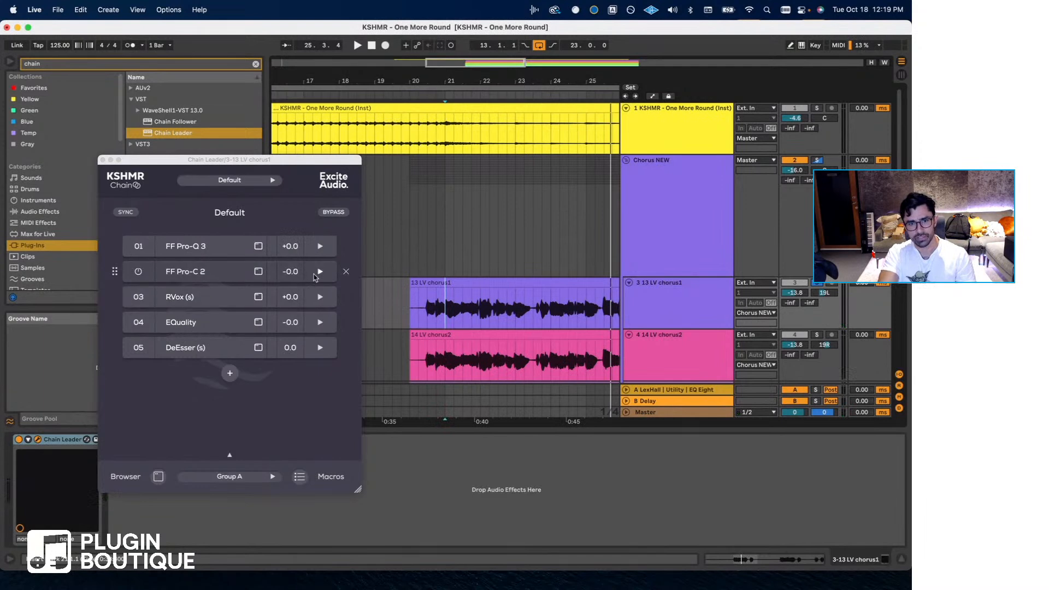
# - Expand FF Pro-C 2's level controls in the chain, lower the compressor's threshold slightly, and close its window
pyautogui.click(320, 272)
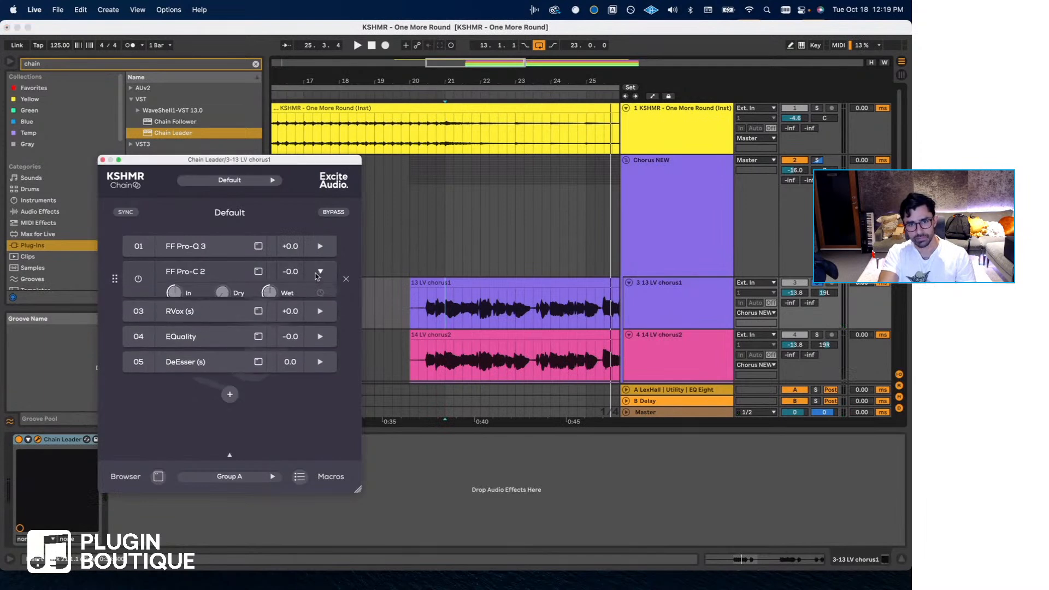
pyautogui.click(217, 274)
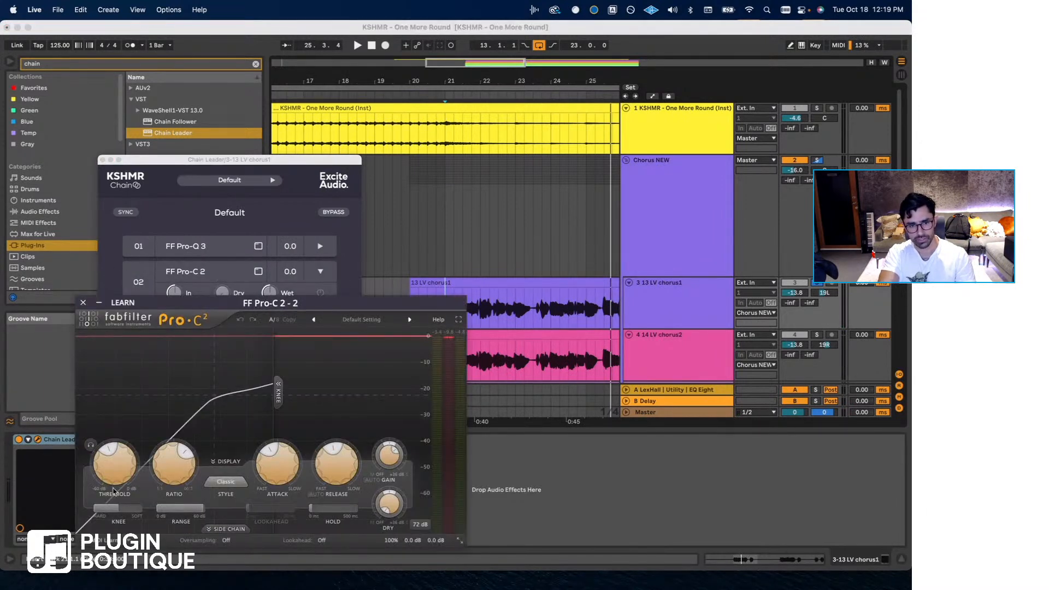
pyautogui.moveTo(113, 490)
pyautogui.mouseDown()
pyautogui.moveTo(117, 480)
pyautogui.moveTo(114, 492)
pyautogui.mouseUp()
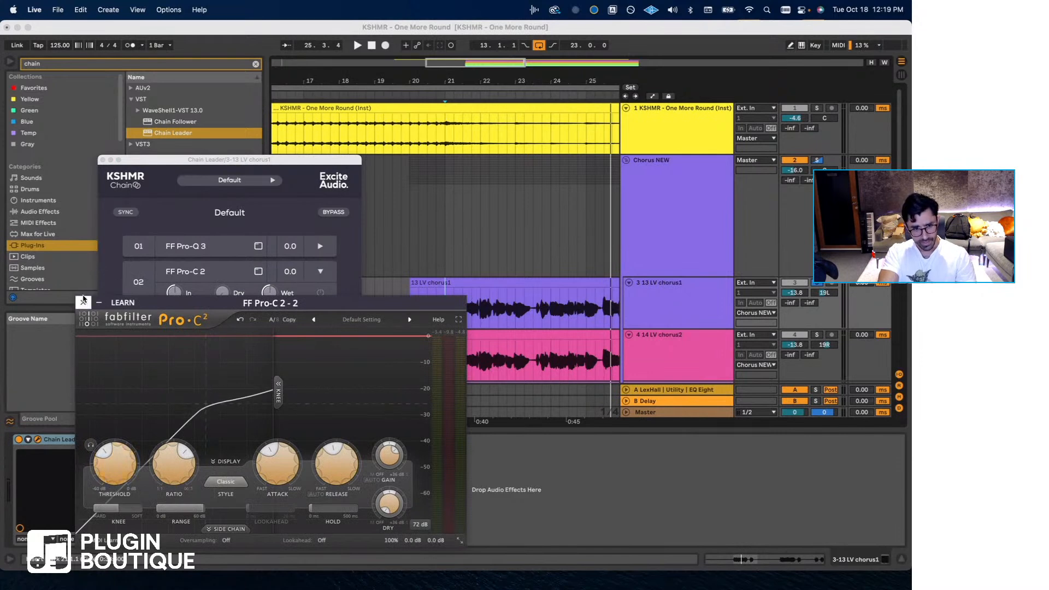
pyautogui.click(84, 300)
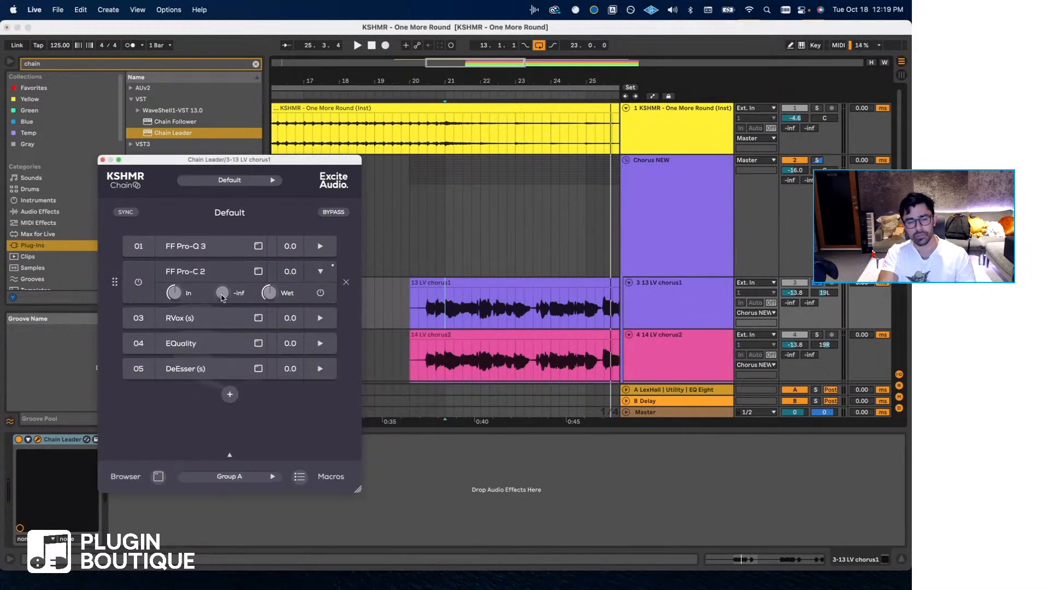
# - Raise FF Pro-C 2's Dry level to -3.5 dB and lower its Wet level, auditioning the chorus from bar 21
pyautogui.moveTo(222, 296); pyautogui.dragTo(233, 260)
pyautogui.moveTo(270, 292); pyautogui.dragTo(268, 310)
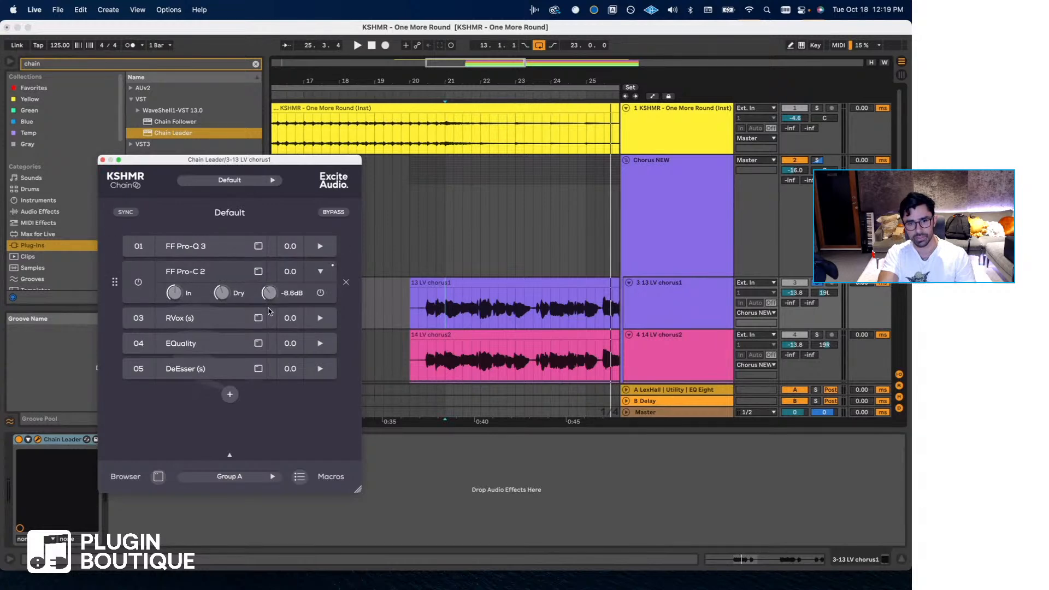
pyautogui.click(445, 313)
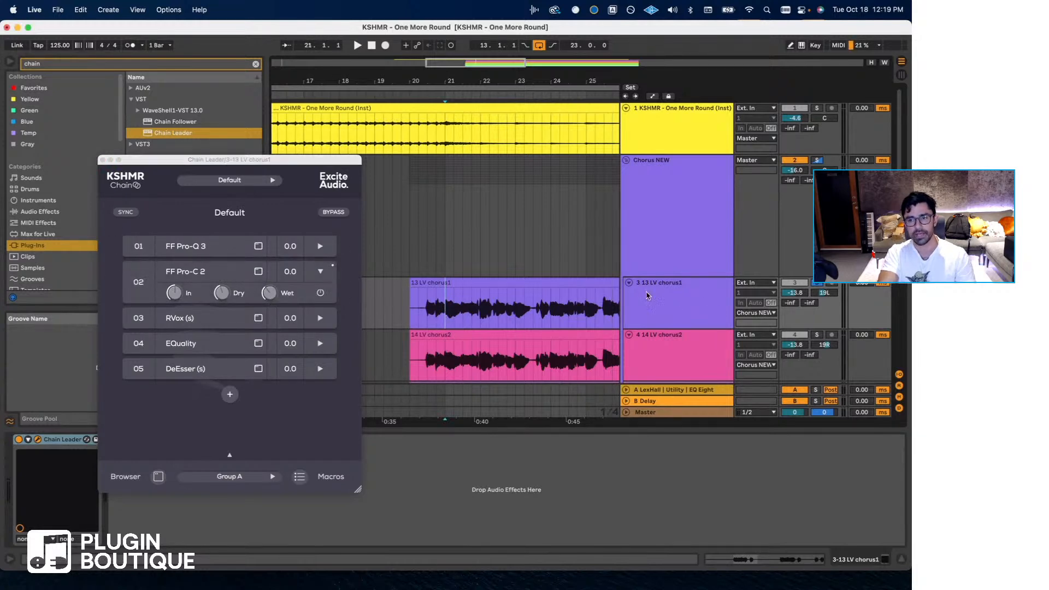
pyautogui.moveTo(288, 274)
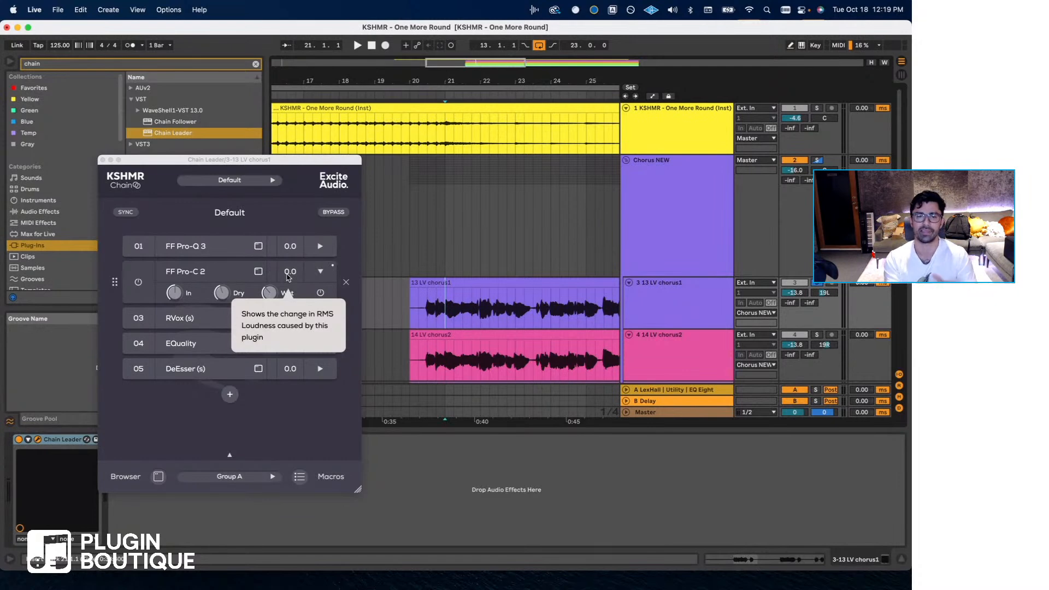
pyautogui.press('space')
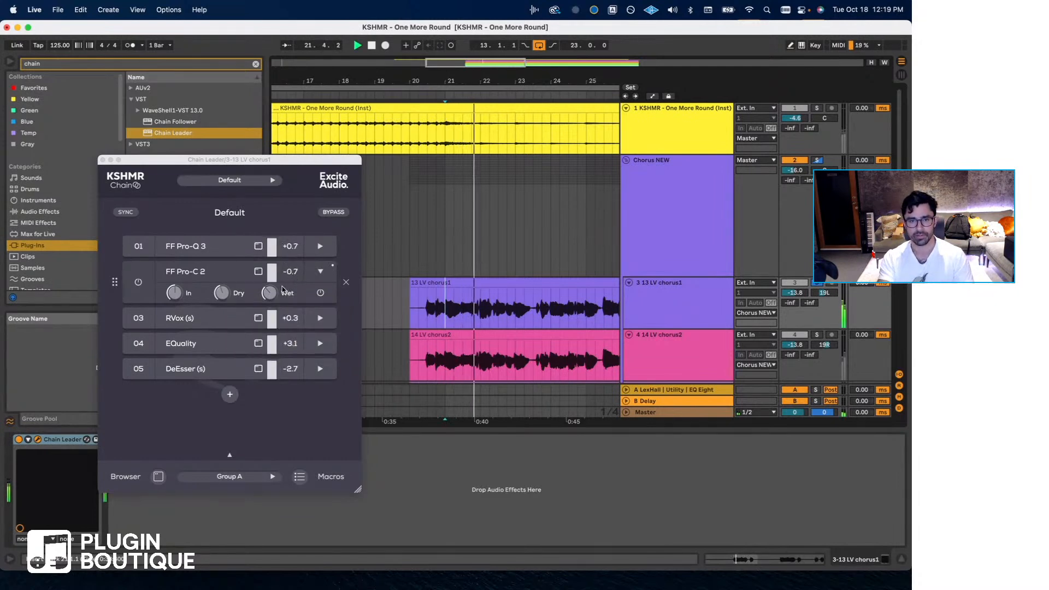
pyautogui.moveTo(271, 294); pyautogui.dragTo(249, 294)
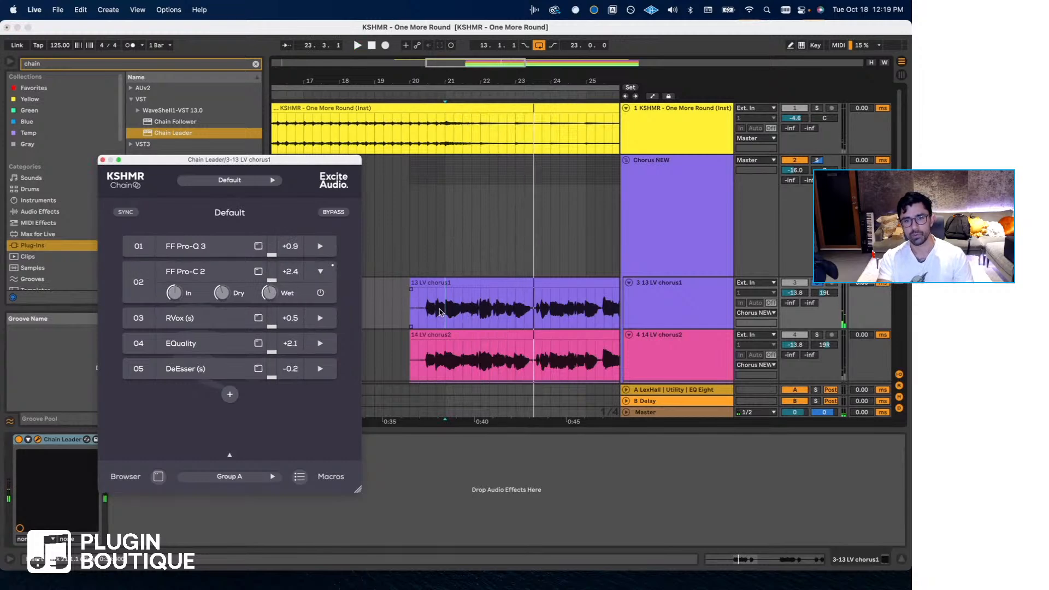
# - Review the Dry and Wet levels, toggle FF Pro-C 2 off and back on, and play the chorus from bar 21
pyautogui.moveTo(224, 296)
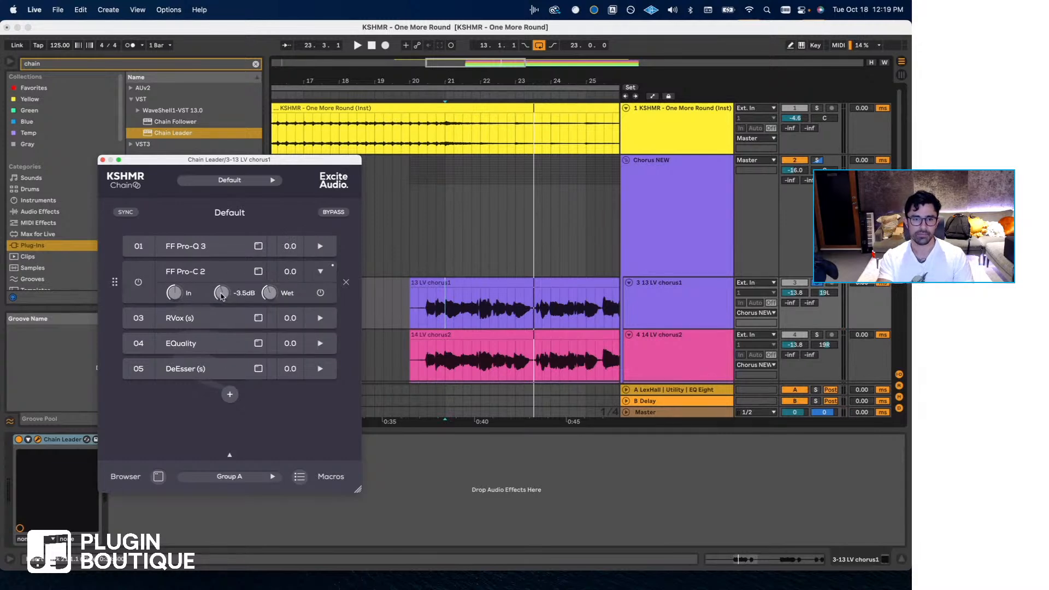
pyautogui.moveTo(268, 295)
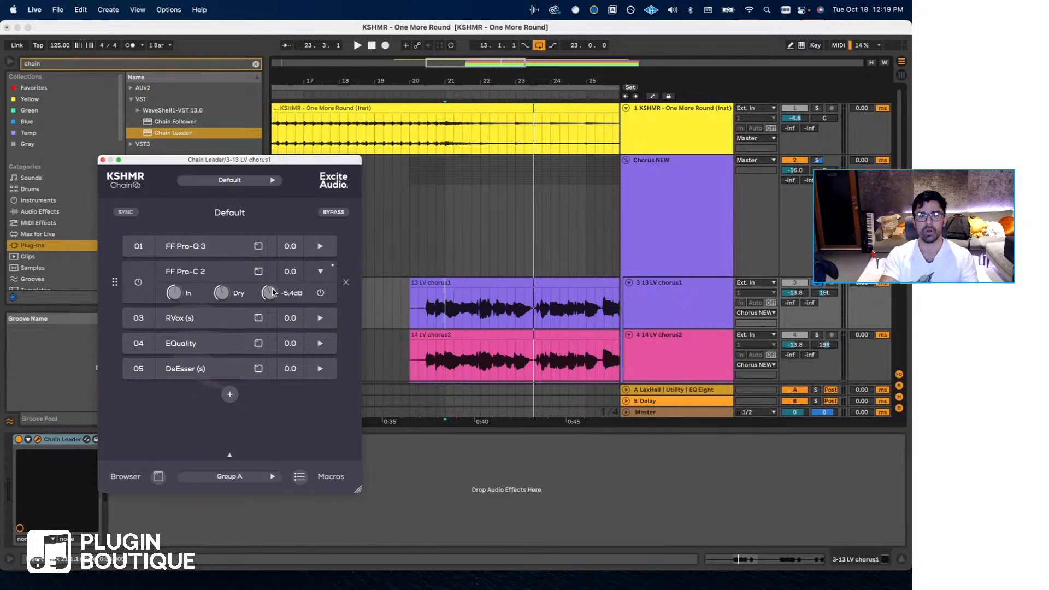
pyautogui.click(442, 308)
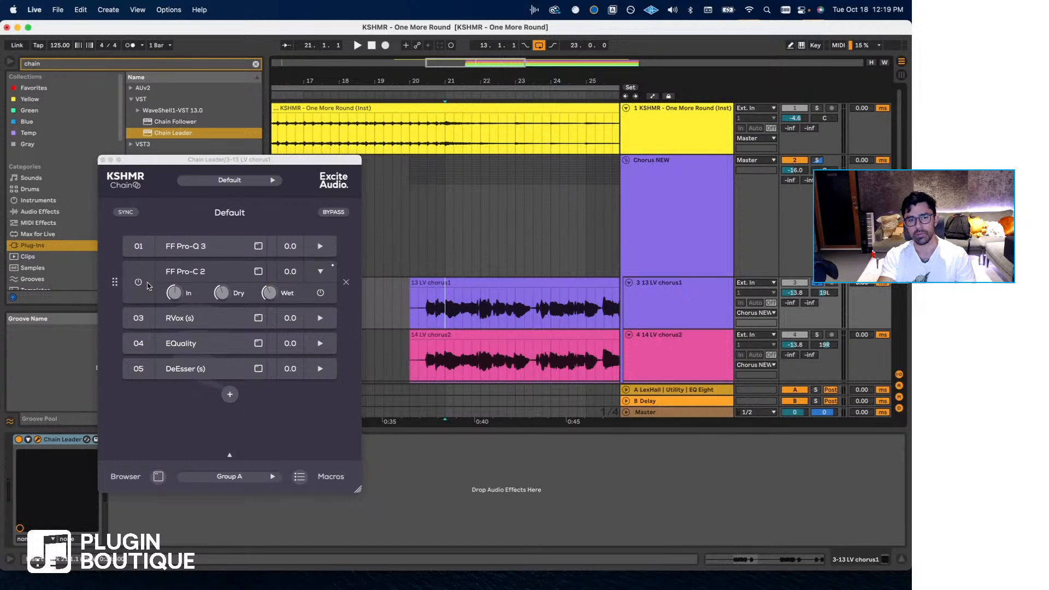
pyautogui.click(144, 283)
pyautogui.click(139, 282)
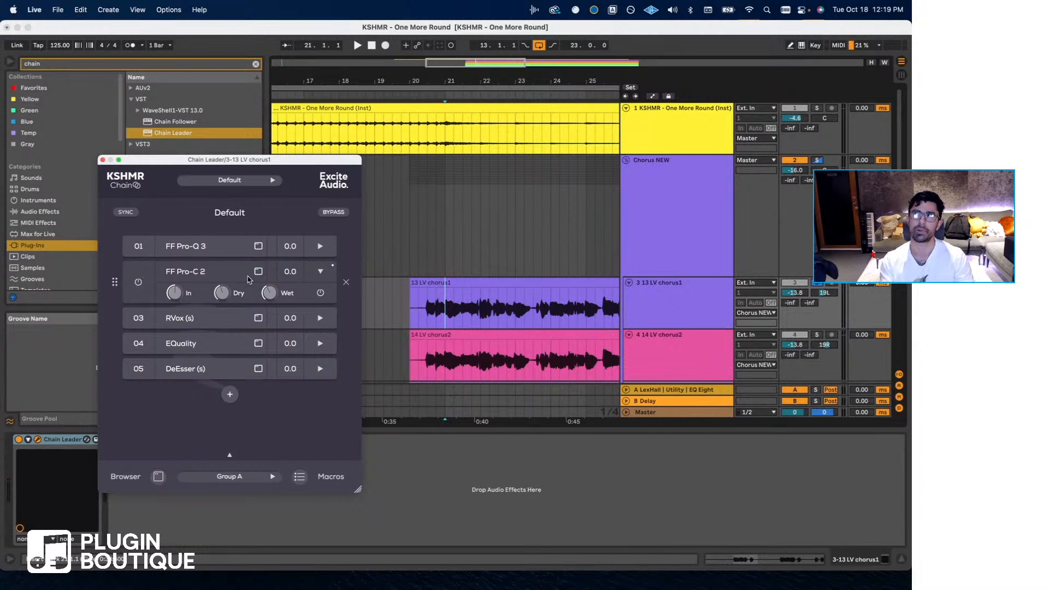
pyautogui.press('space')
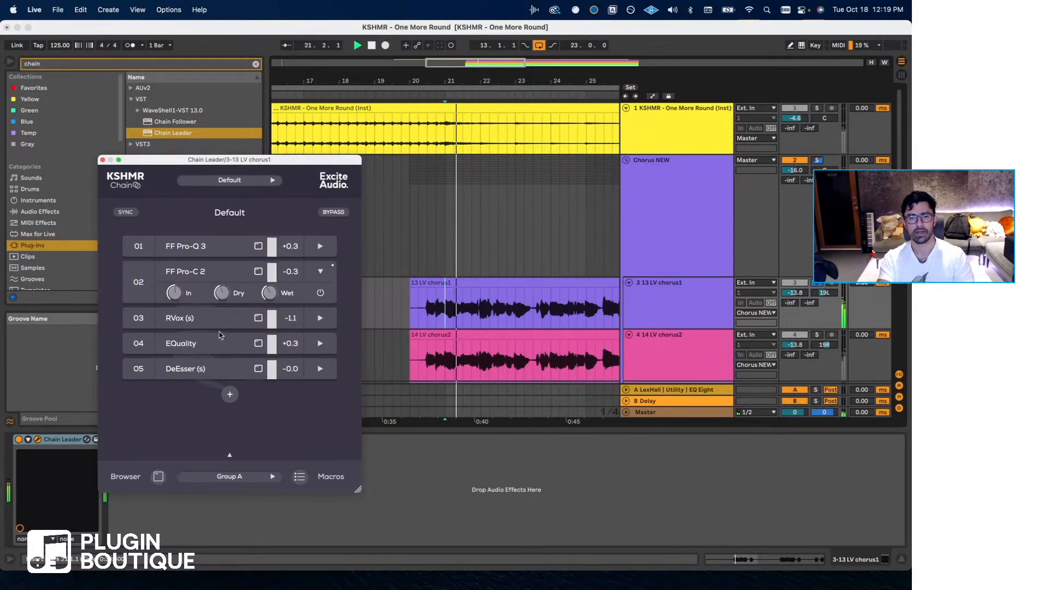
# - Compare the EQ curves of the chain's EQuality and FF Pro-Q 3 plug-ins, closing each window
pyautogui.click(199, 346)
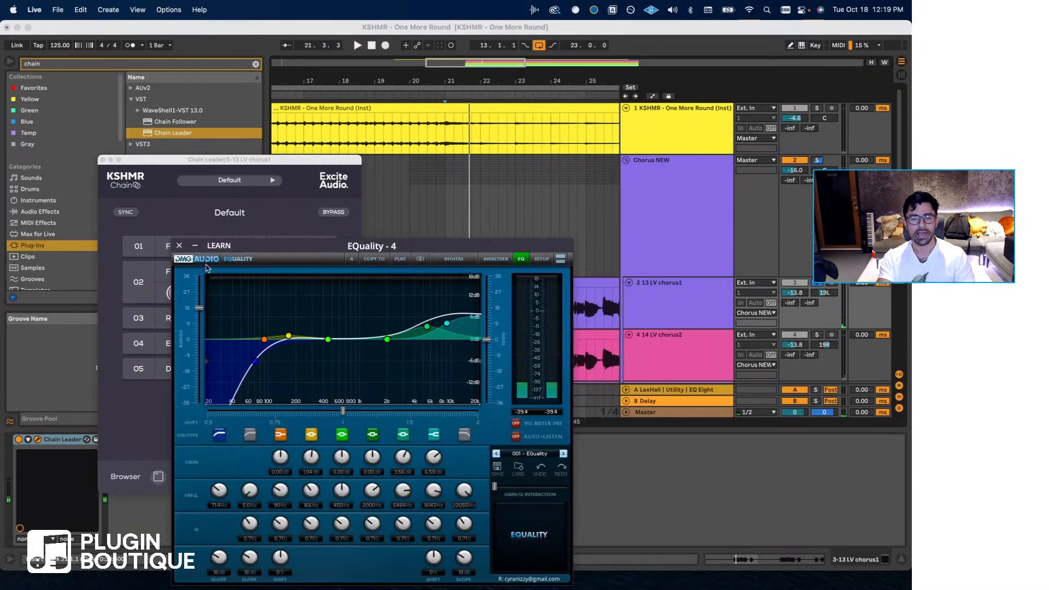
pyautogui.click(175, 245)
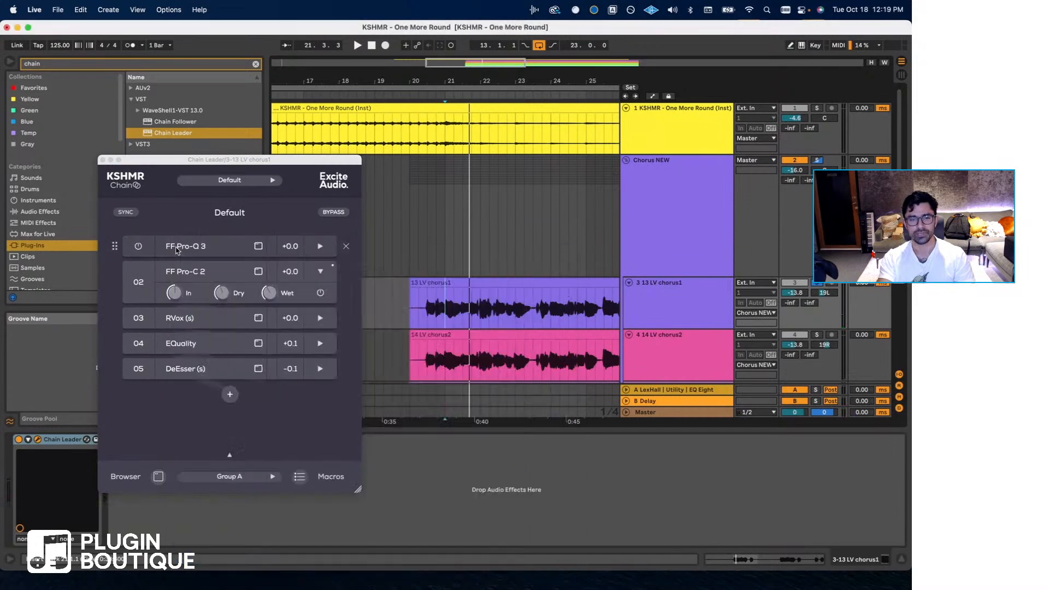
pyautogui.click(191, 343)
pyautogui.click(179, 245)
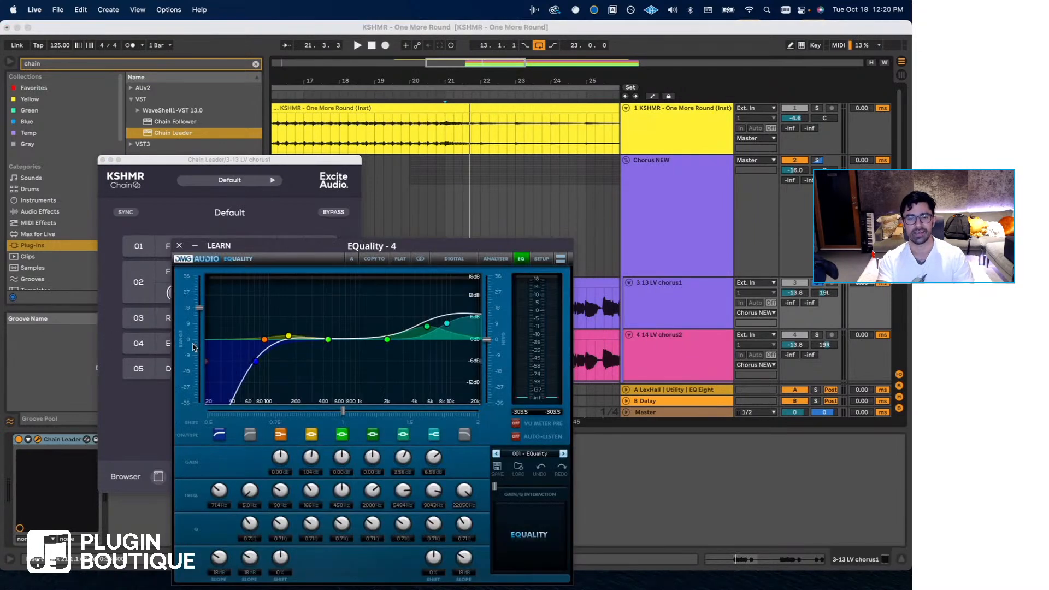
pyautogui.click(179, 246)
pyautogui.click(185, 250)
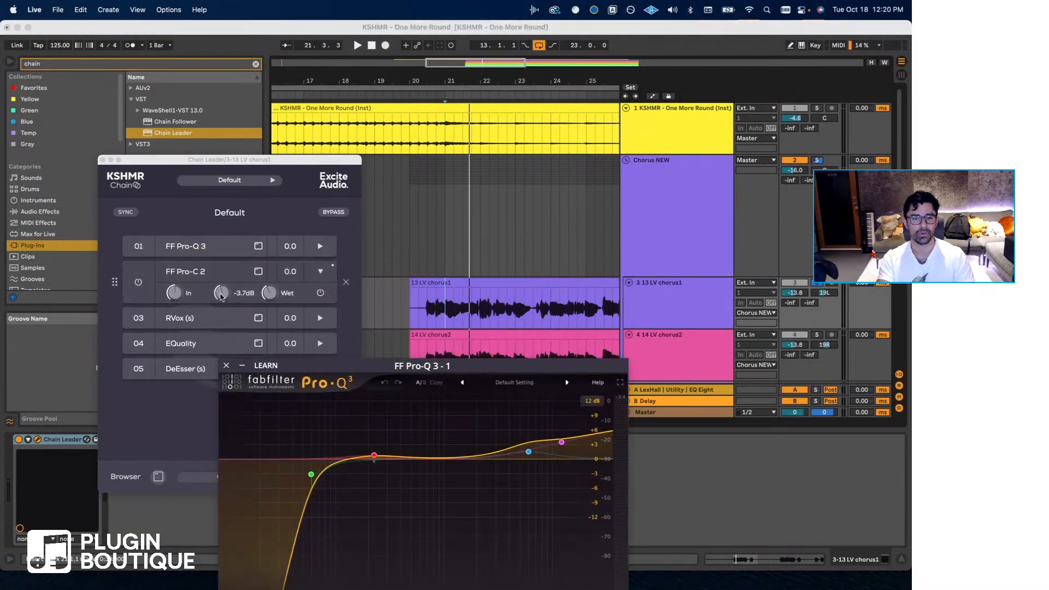
pyautogui.click(227, 365)
pyautogui.click(186, 341)
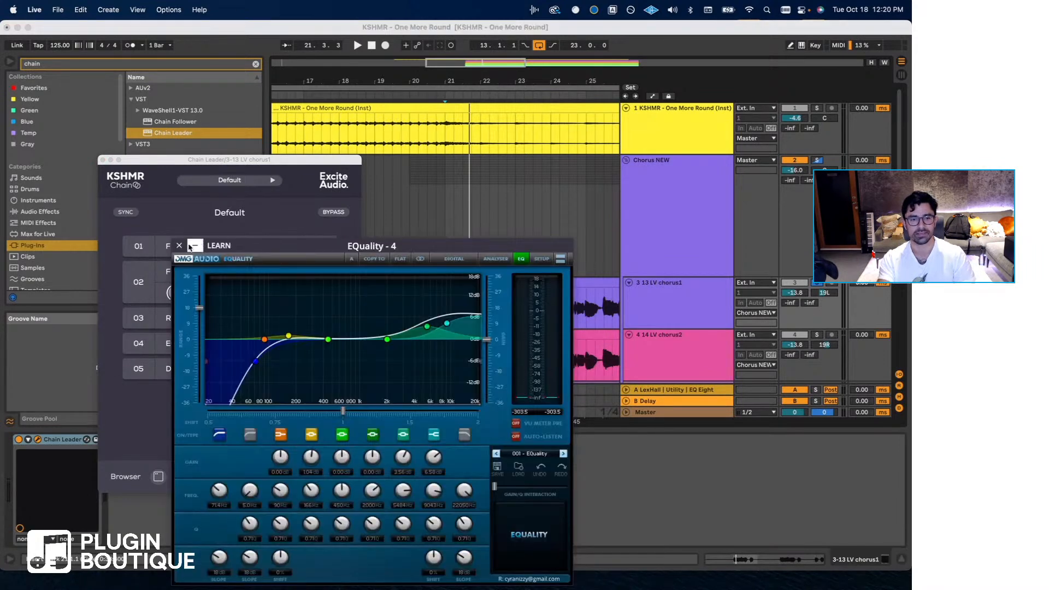
pyautogui.click(181, 246)
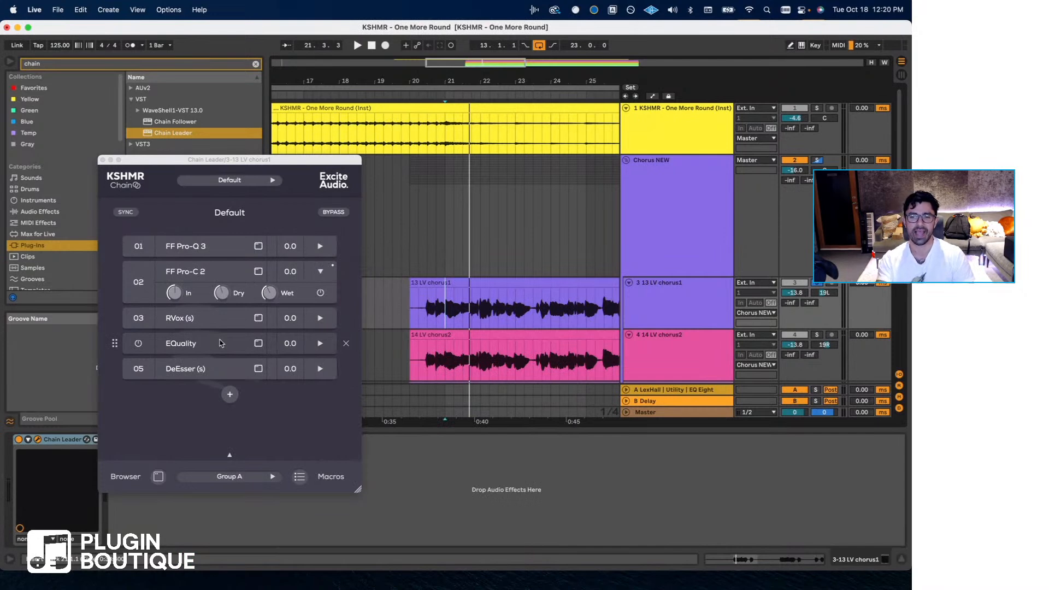
# - Inspect the chain's DeEsser, close it, and return the playback start to bar 21 in 13 LV chorus1
pyautogui.click(189, 369)
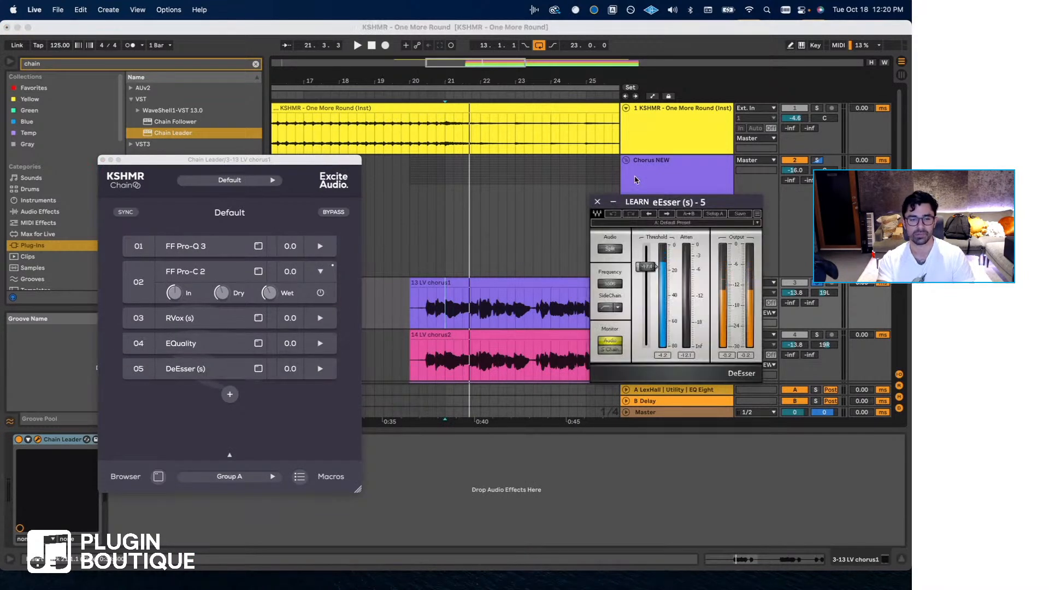
pyautogui.click(600, 202)
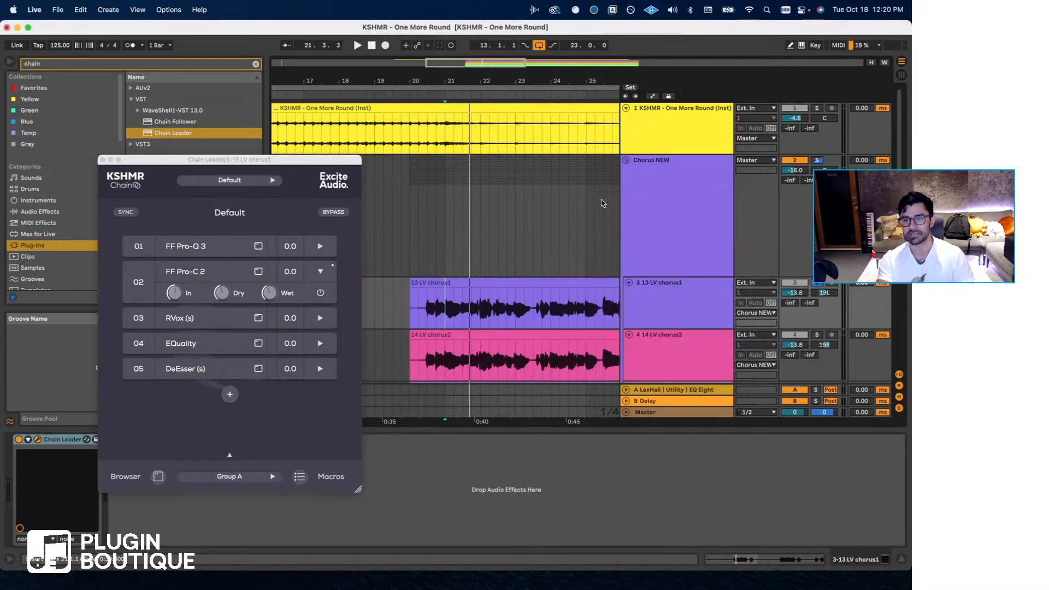
pyautogui.click(446, 307)
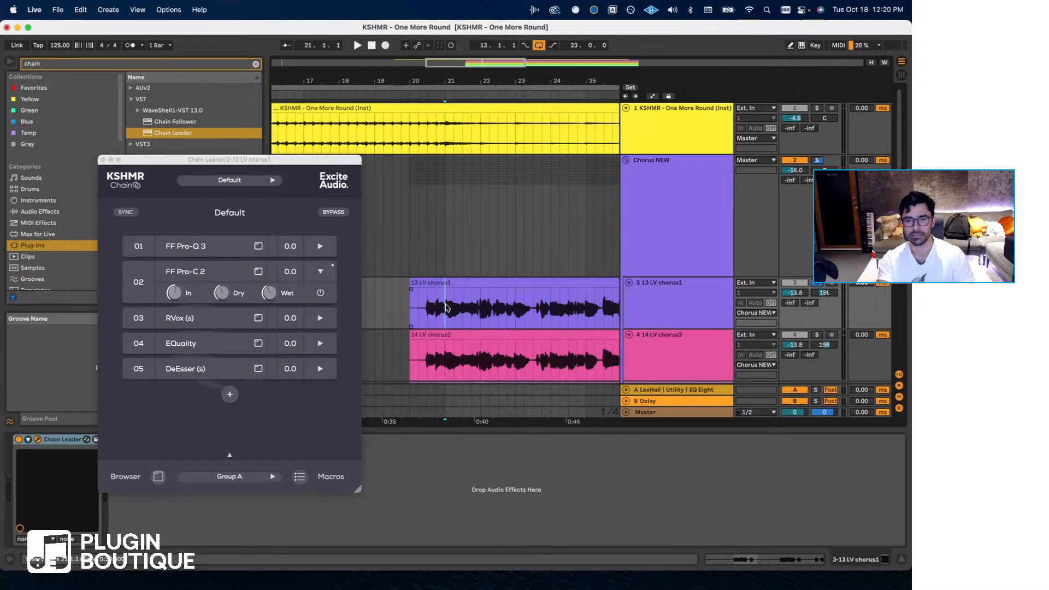
# - Close the Chain Leader, open the Chain Follower on 14 LV chorus2, and move its window clear of the track headers
pyautogui.scroll(-1, 451, 306)
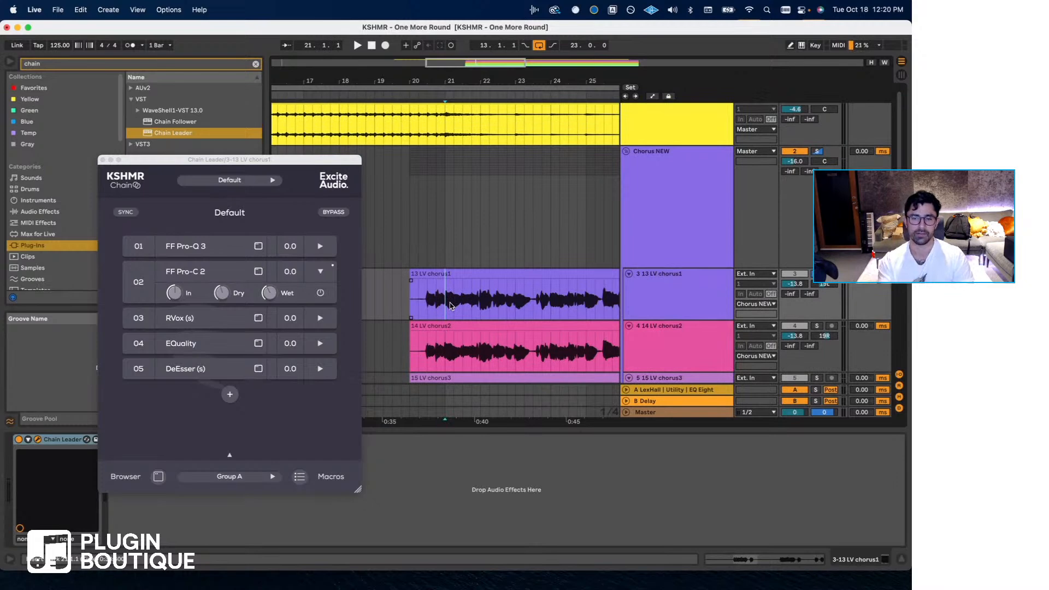
pyautogui.scroll(-3, 451, 306)
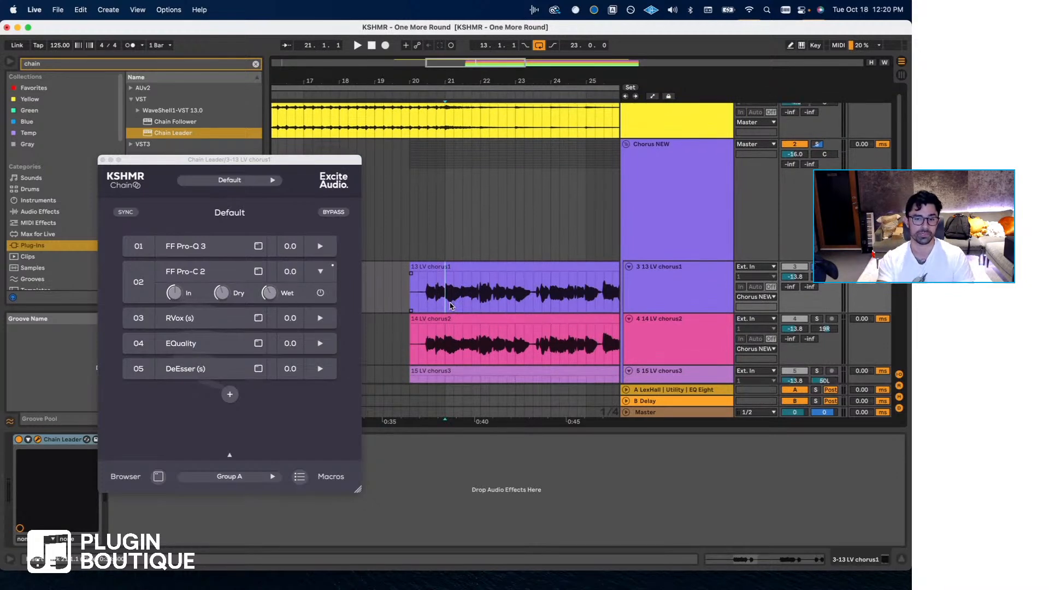
pyautogui.click(678, 322)
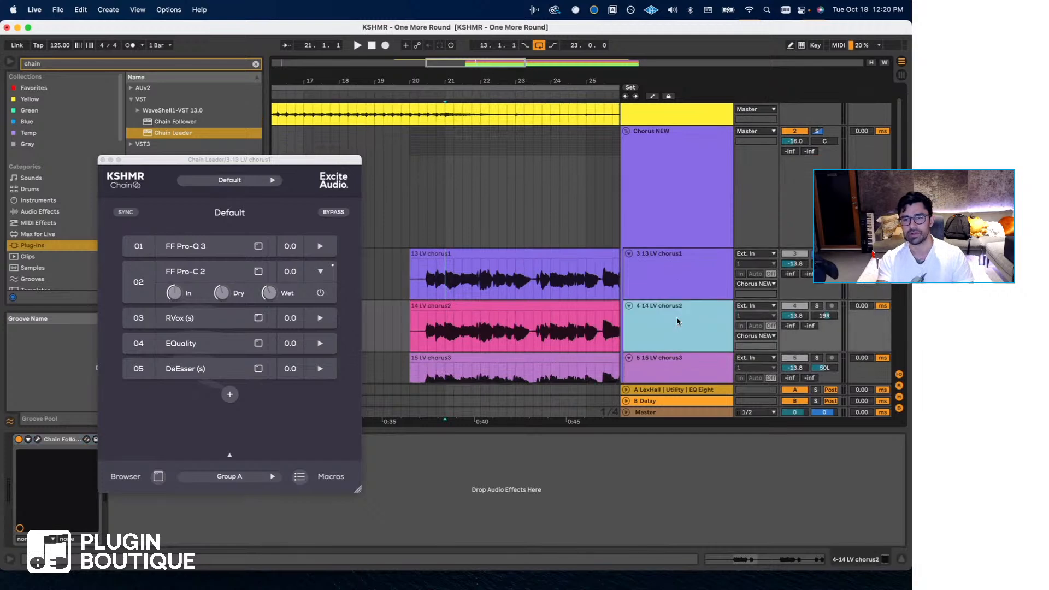
pyautogui.click(103, 159)
pyautogui.click(38, 440)
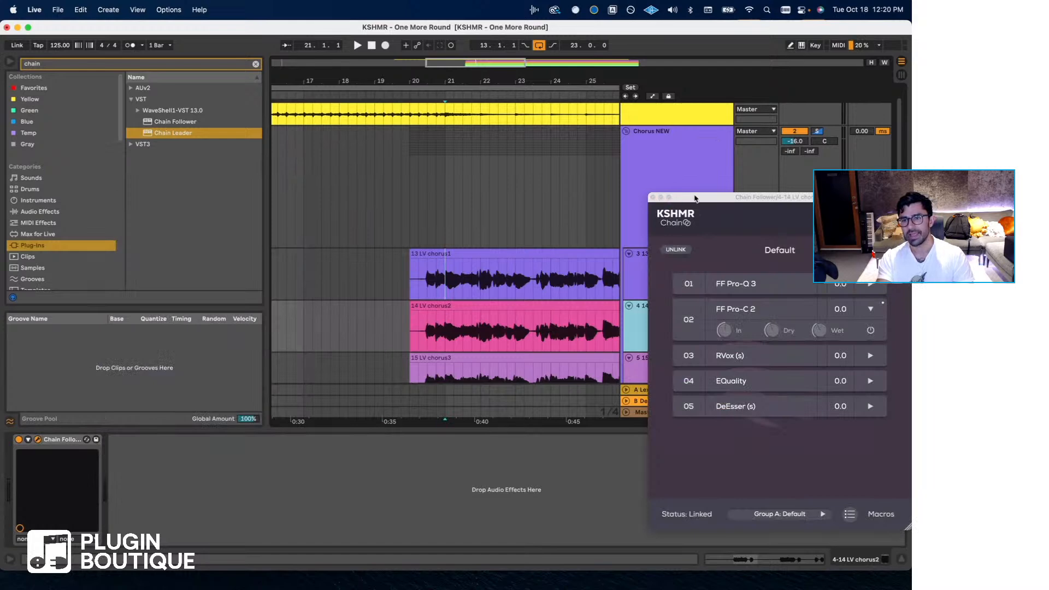
pyautogui.moveTo(695, 198); pyautogui.dragTo(211, 188)
# - Open the Chain Follower on 16 LV chorus4 to check its linked chain, and close both Follower windows
pyautogui.click(693, 364)
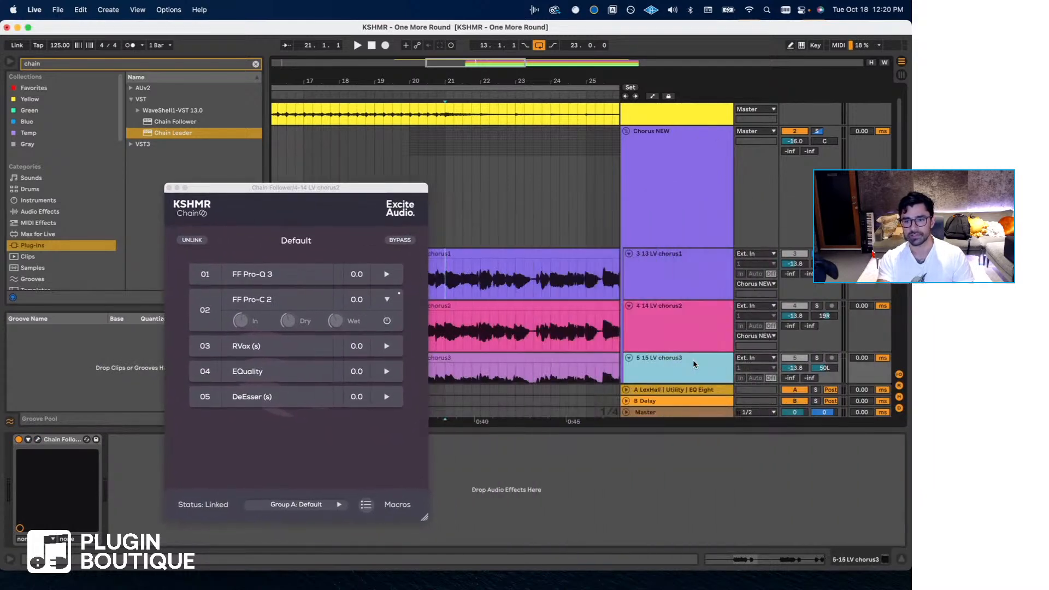
pyautogui.scroll(-4, 700, 339)
pyautogui.click(701, 315)
pyautogui.scroll(-1, 691, 304)
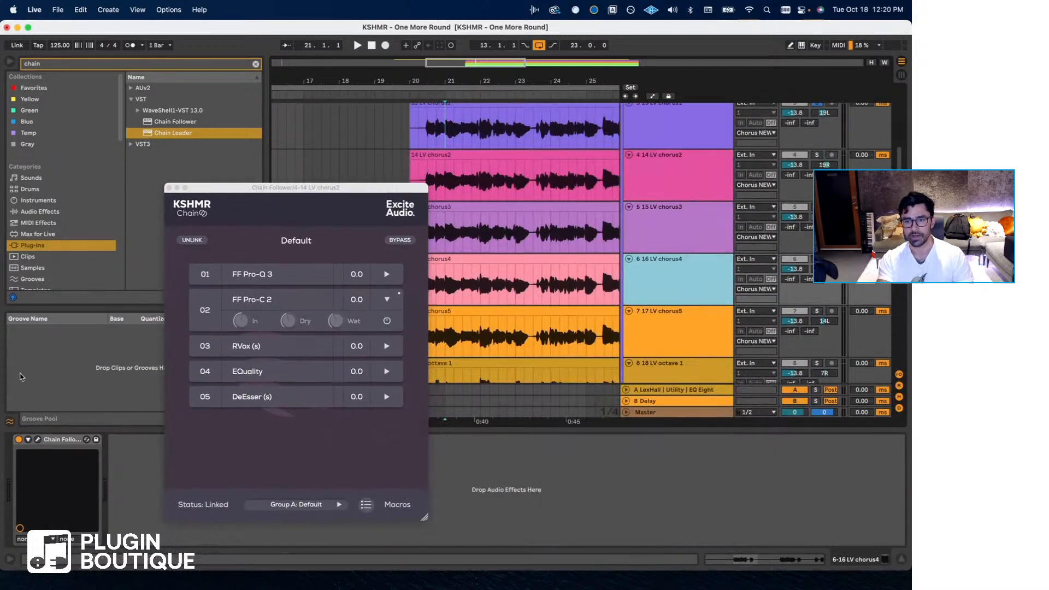
pyautogui.click(38, 439)
pyautogui.click(168, 188)
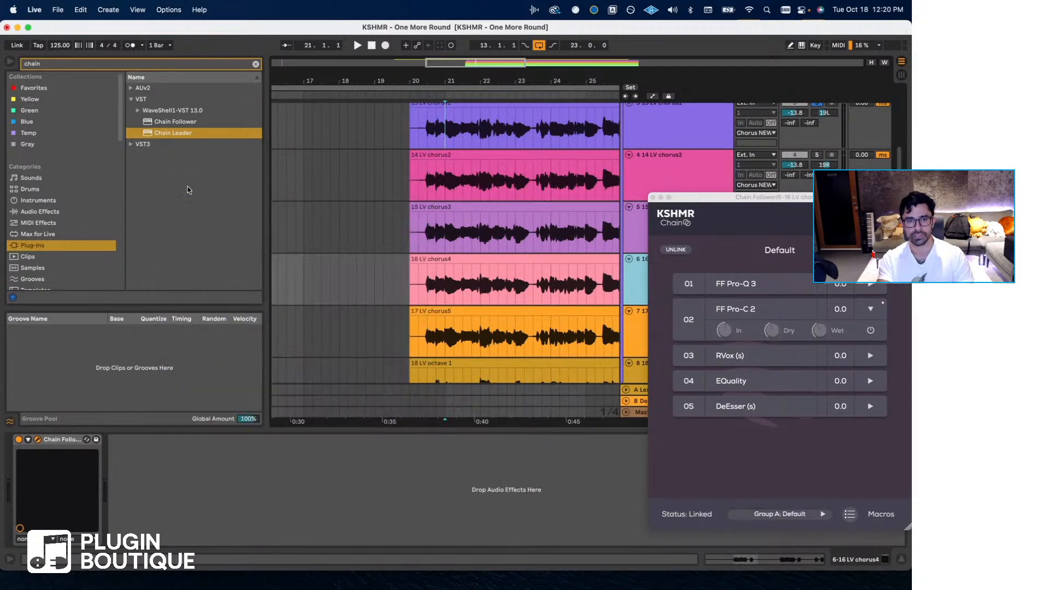
pyautogui.click(653, 197)
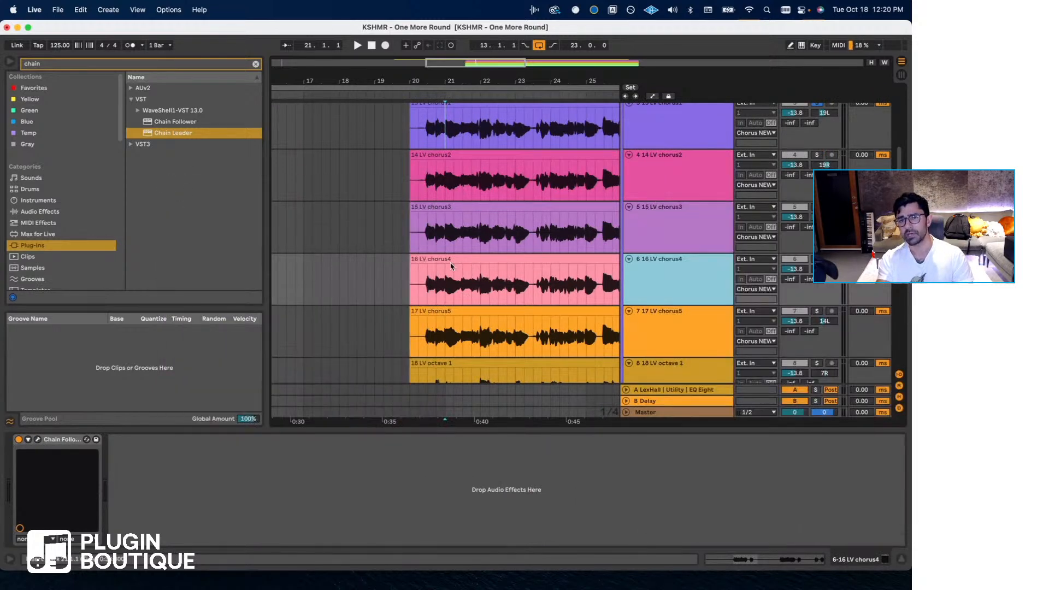
# - Start playback of the stacked chorus vocals from 20.3.1 with the 13 LV chorus1 track selected
pyautogui.scroll(3, 451, 266)
pyautogui.click(459, 242)
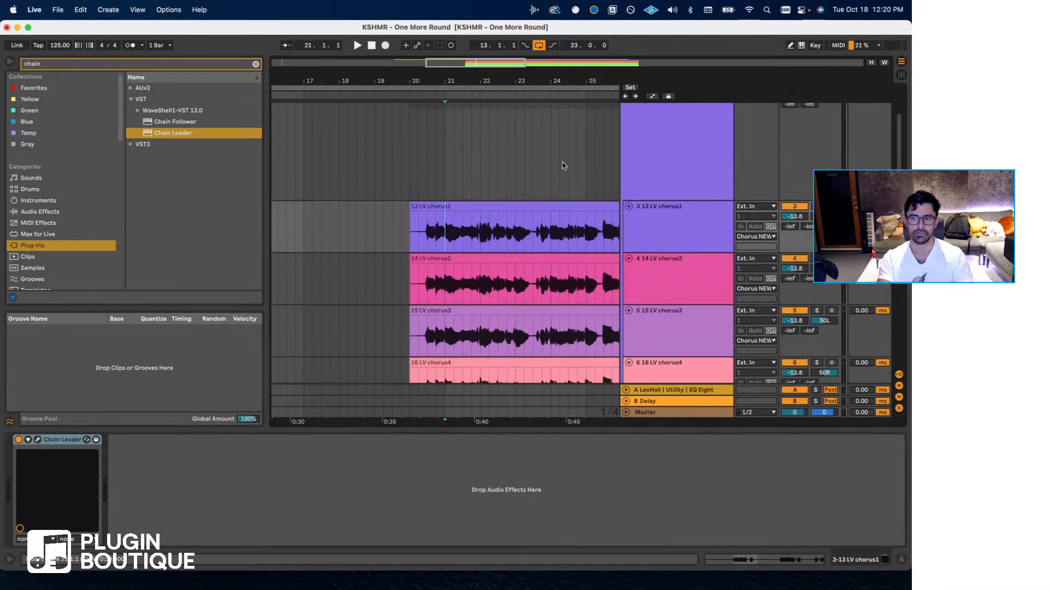
pyautogui.click(427, 188)
pyautogui.click(676, 244)
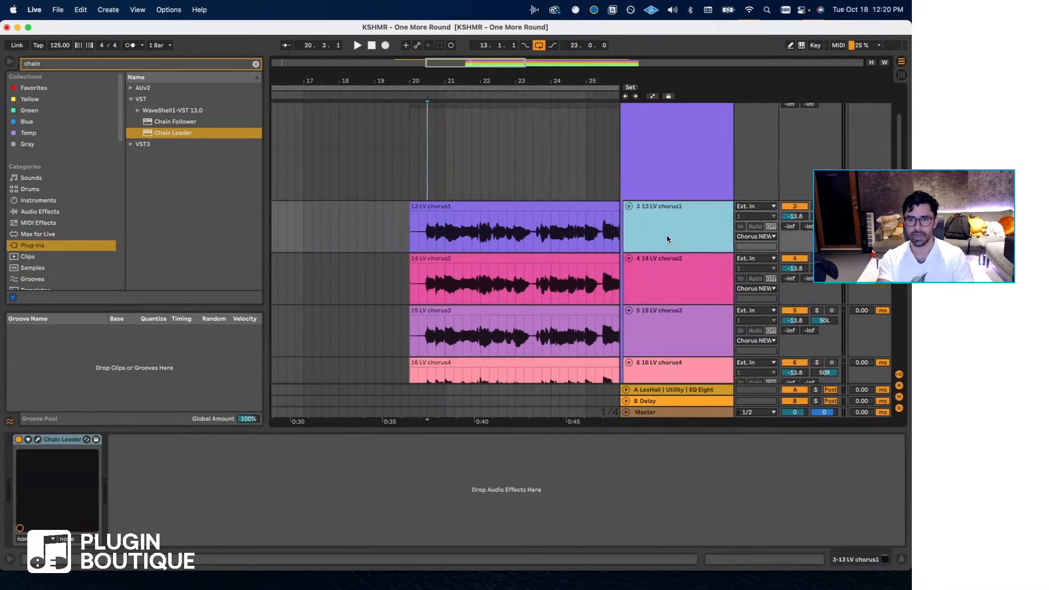
pyautogui.press('space')
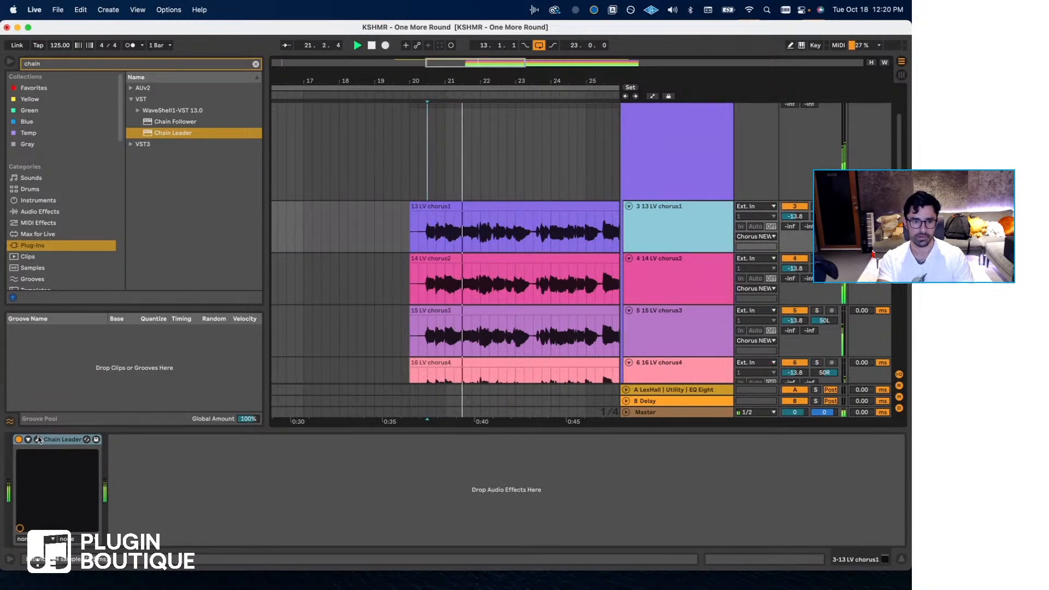
# - Compare the chorus with the Chain Leader bypassed and active during playback, close its window, and stop playback
pyautogui.click(37, 439)
pyautogui.click(330, 213)
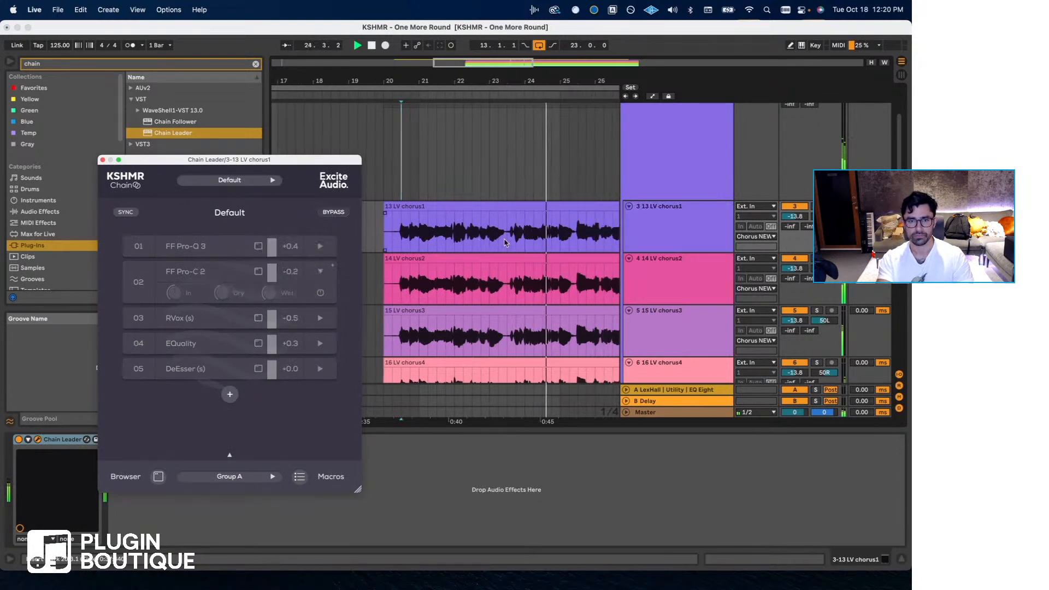
pyautogui.click(331, 213)
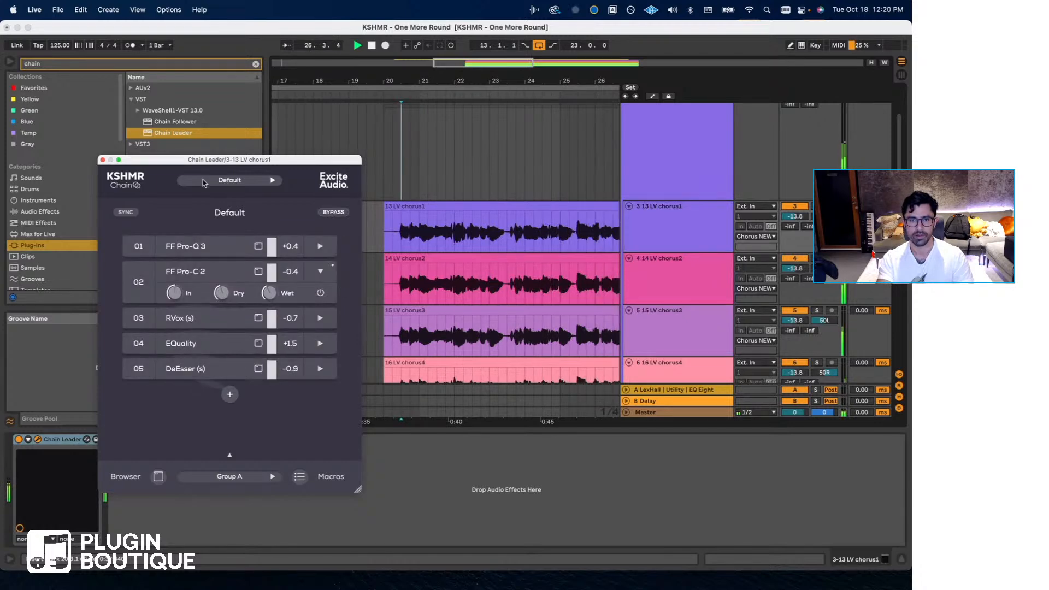
pyautogui.click(102, 160)
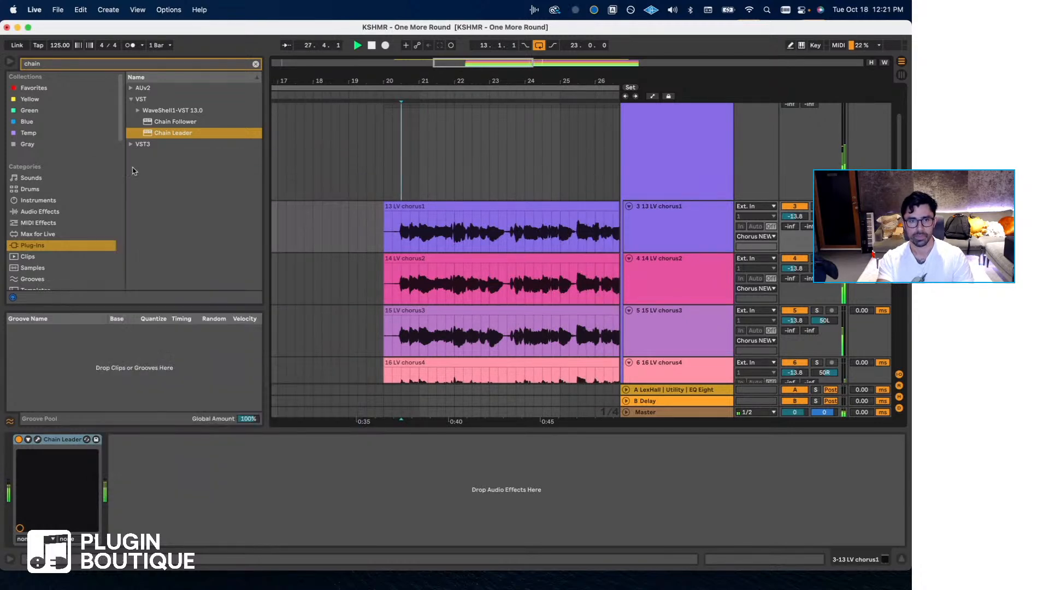
pyautogui.press('space')
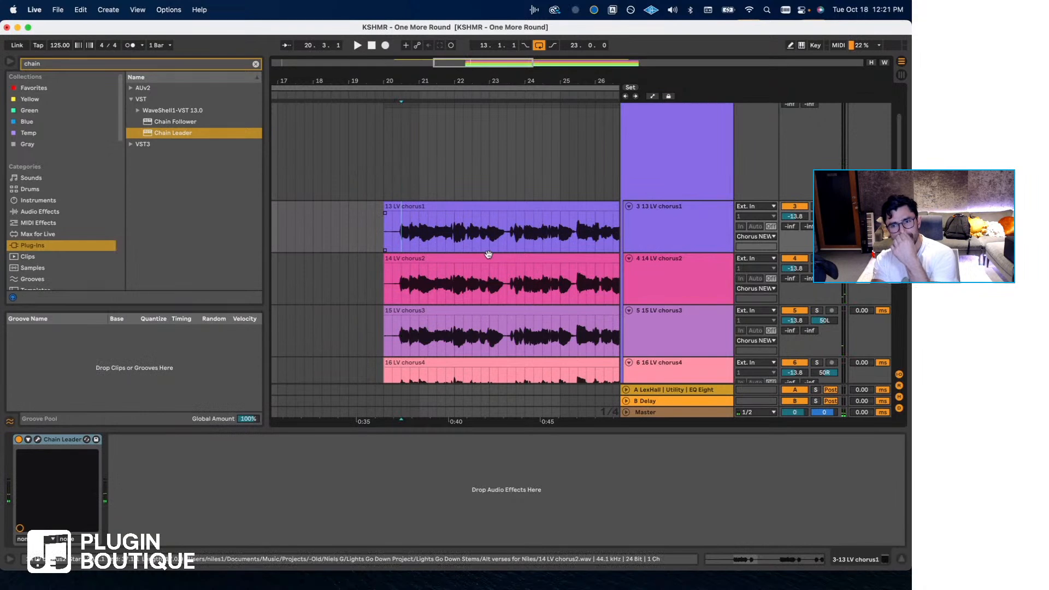
# - Compare the Chorus NEW group's Audio Effect Rack with the device on 13 LV chorus1, and open the Chain Leader window
pyautogui.scroll(4, 489, 237)
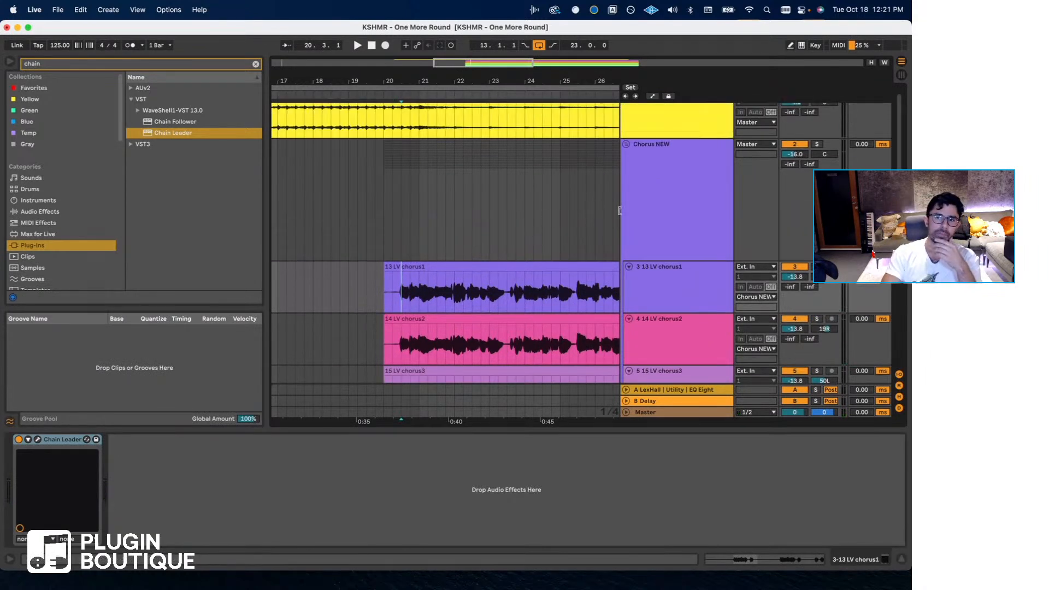
pyautogui.click(651, 204)
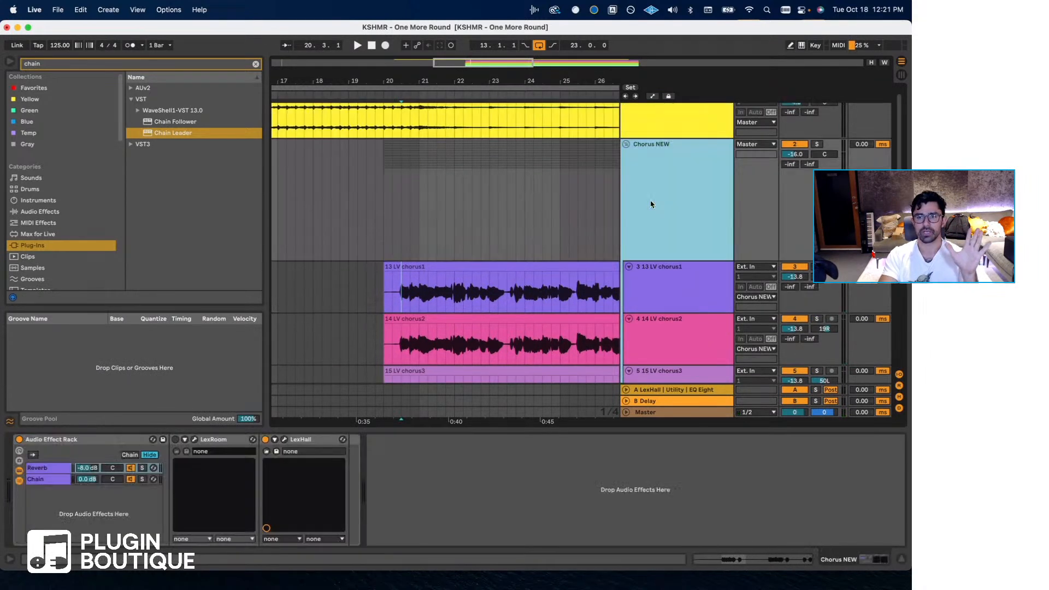
pyautogui.click(660, 269)
pyautogui.click(656, 245)
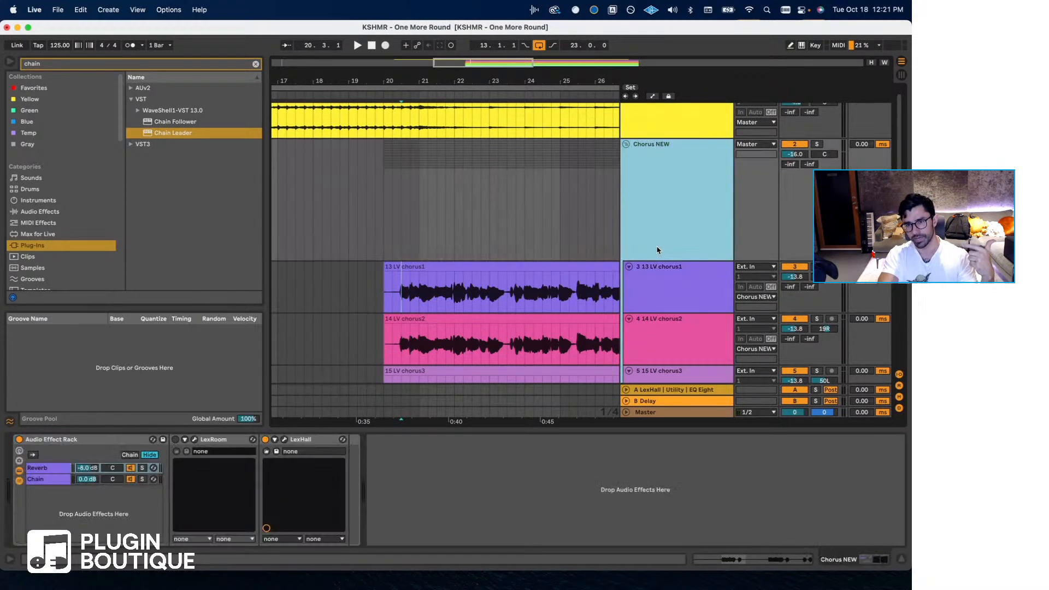
pyautogui.click(661, 281)
pyautogui.click(665, 241)
pyautogui.click(665, 291)
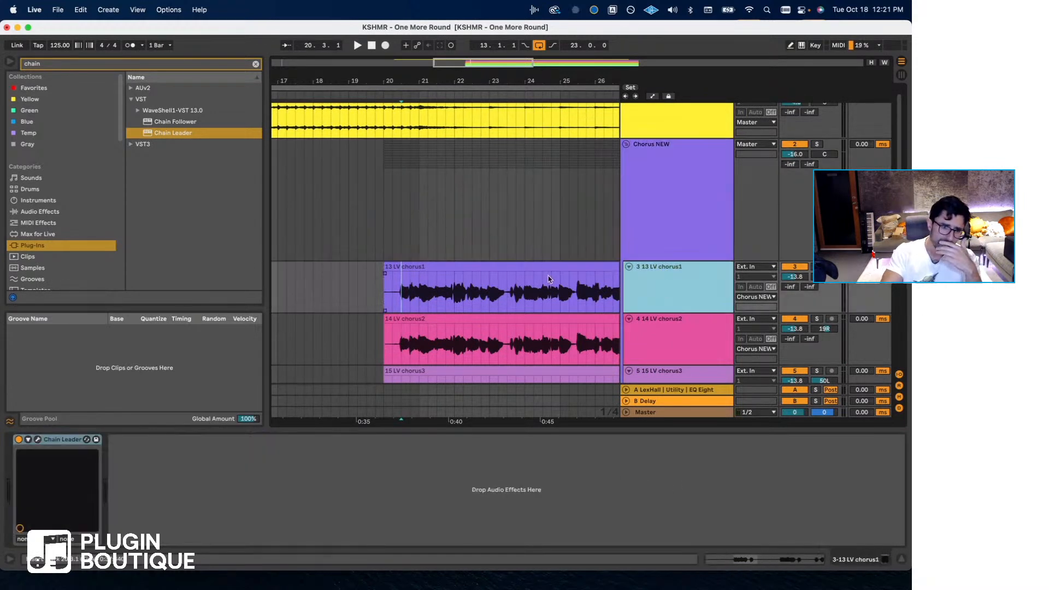
pyautogui.click(38, 439)
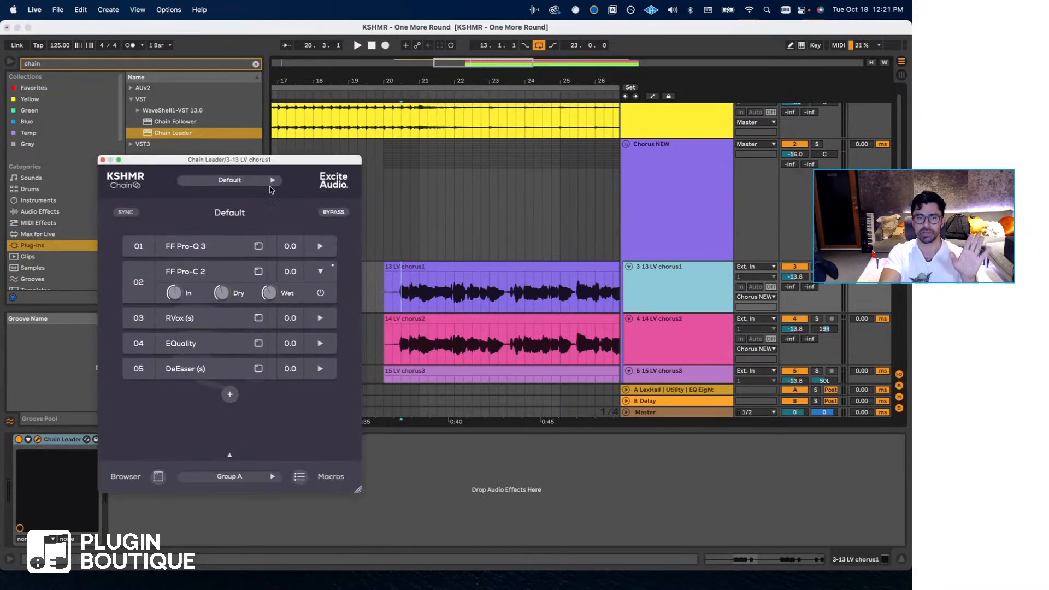
pyautogui.moveTo(257, 160); pyautogui.dragTo(252, 161)
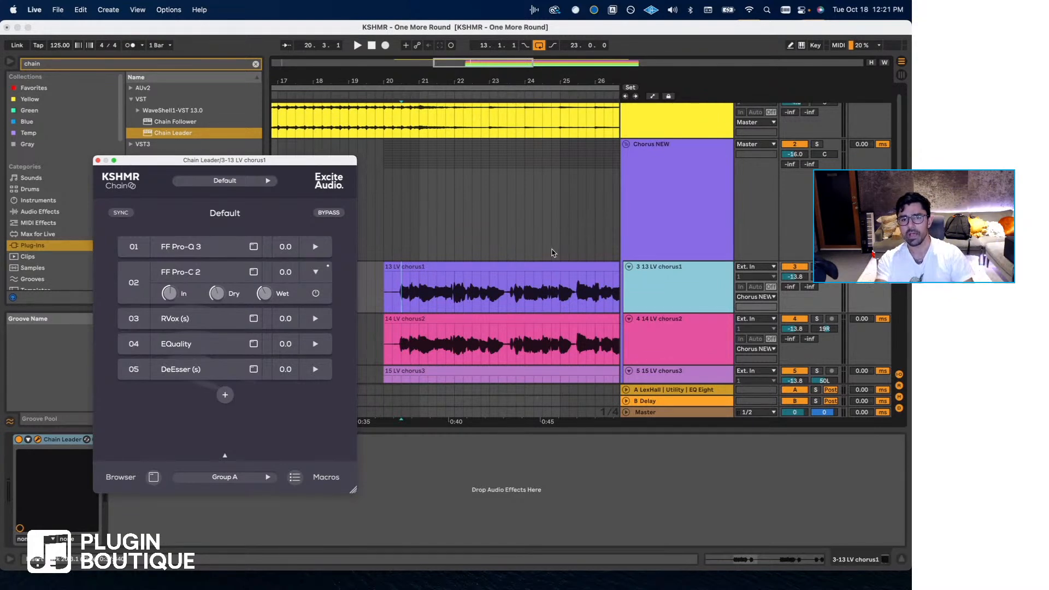
# - Inspect the devices of the 18 LV octave 1 and 17 LV chorus5 tracks by selecting their clips at bar 22
pyautogui.scroll(-5, 552, 252)
pyautogui.scroll(-2, 552, 252)
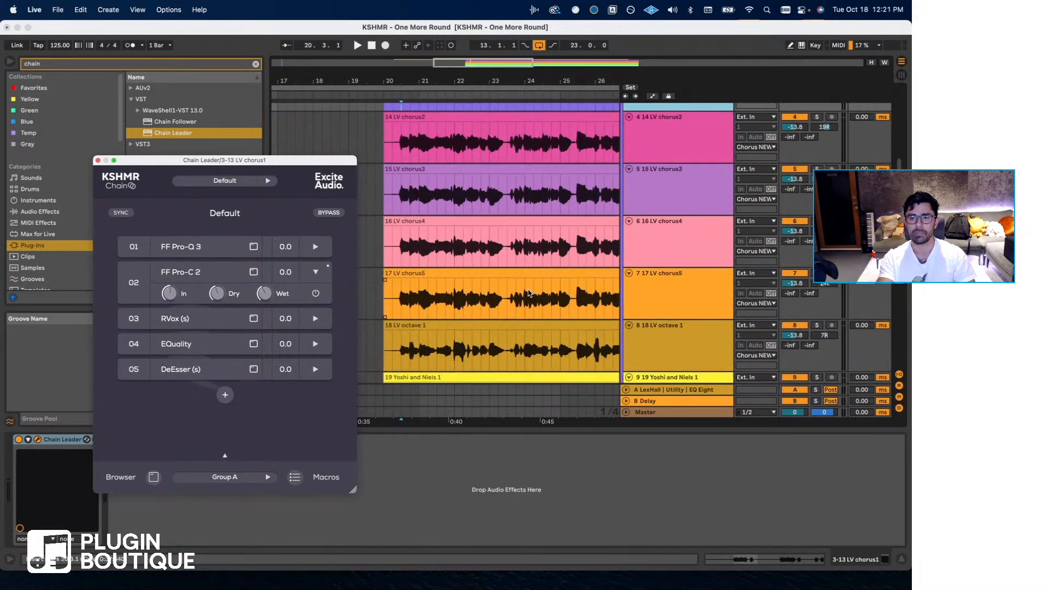
pyautogui.click(454, 340)
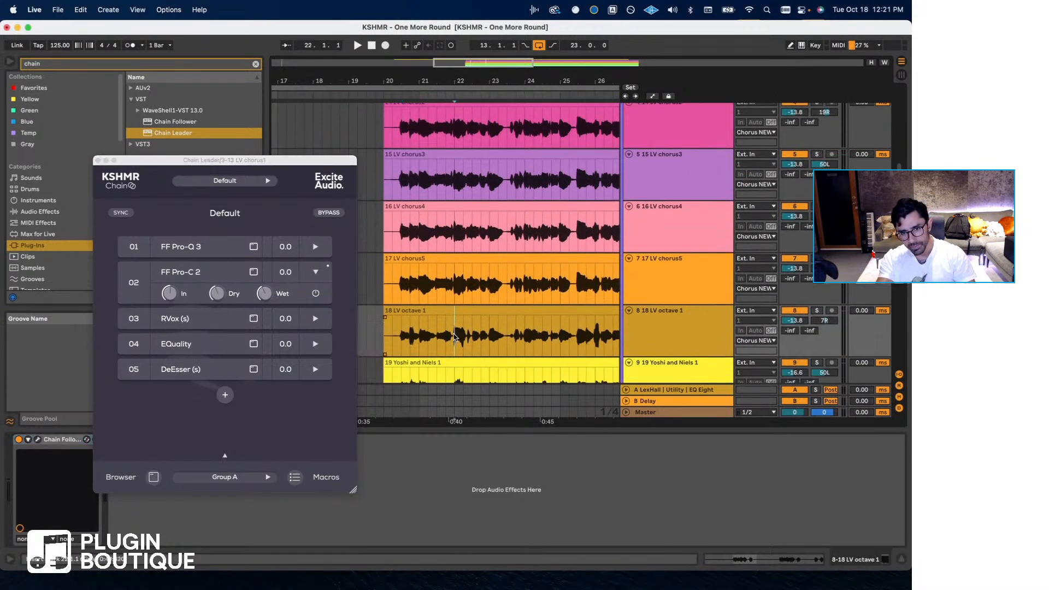
pyautogui.click(410, 339)
pyautogui.click(461, 339)
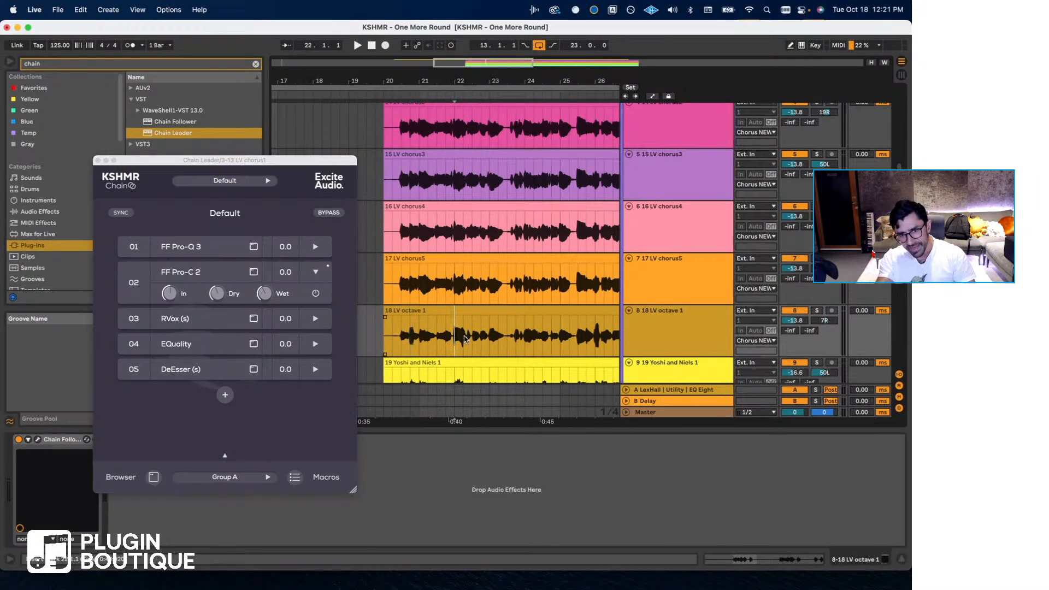
pyautogui.click(476, 291)
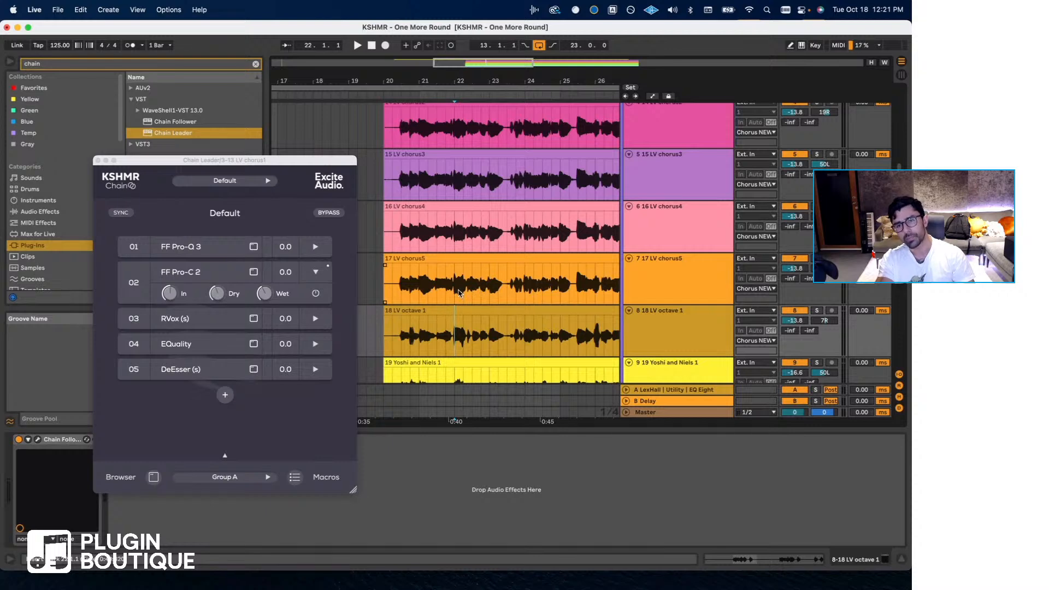
pyautogui.click(455, 292)
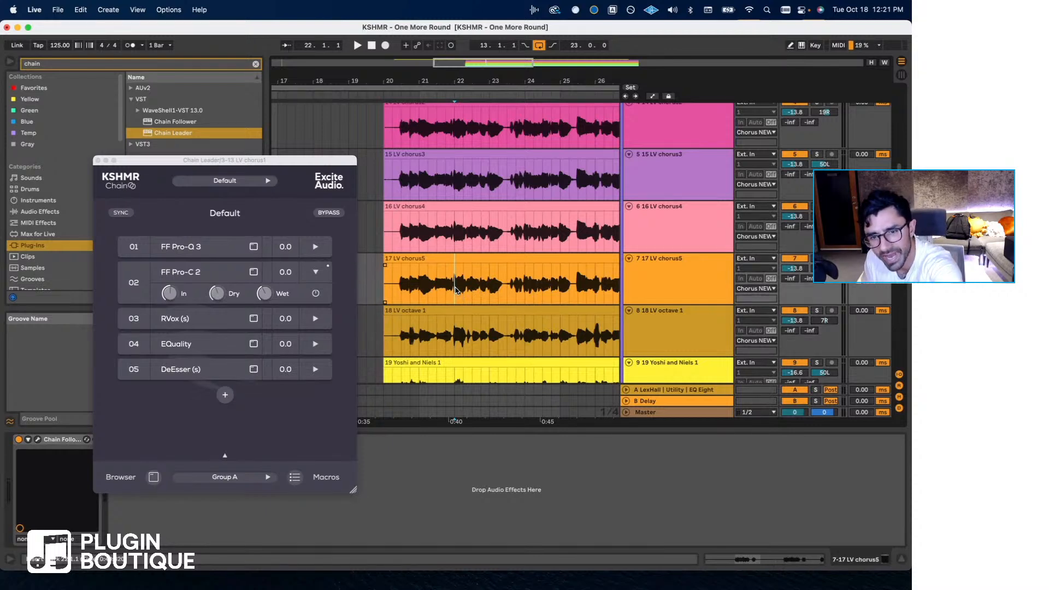
pyautogui.click(459, 342)
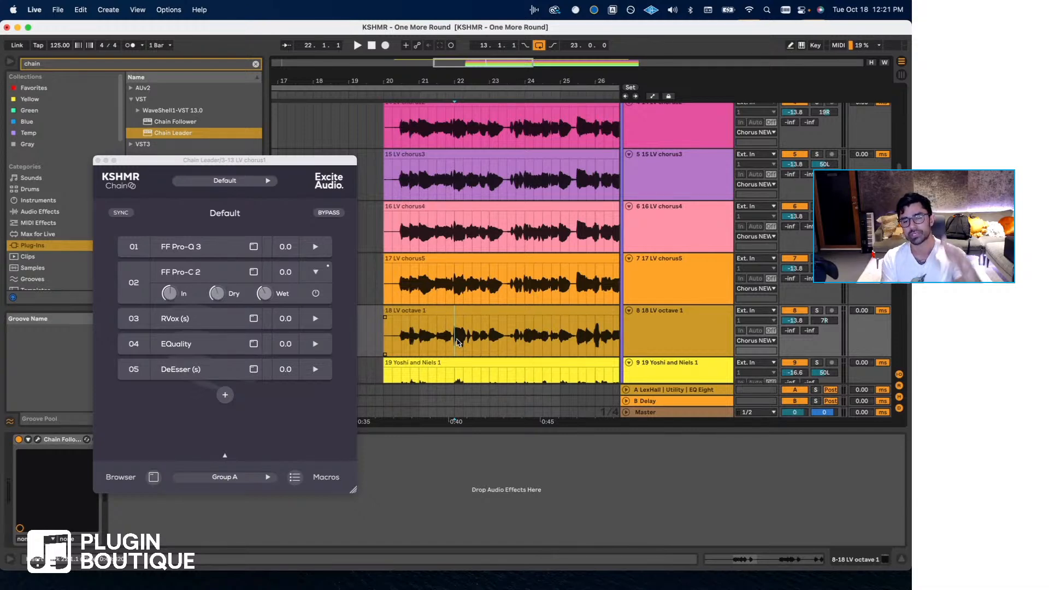
# - Highlight the passage starting at bar 21 in 18 LV octave 1, and clear the selection at 21.1.1
pyautogui.moveTo(455, 342); pyautogui.dragTo(502, 344)
pyautogui.moveTo(420, 342); pyautogui.dragTo(554, 350)
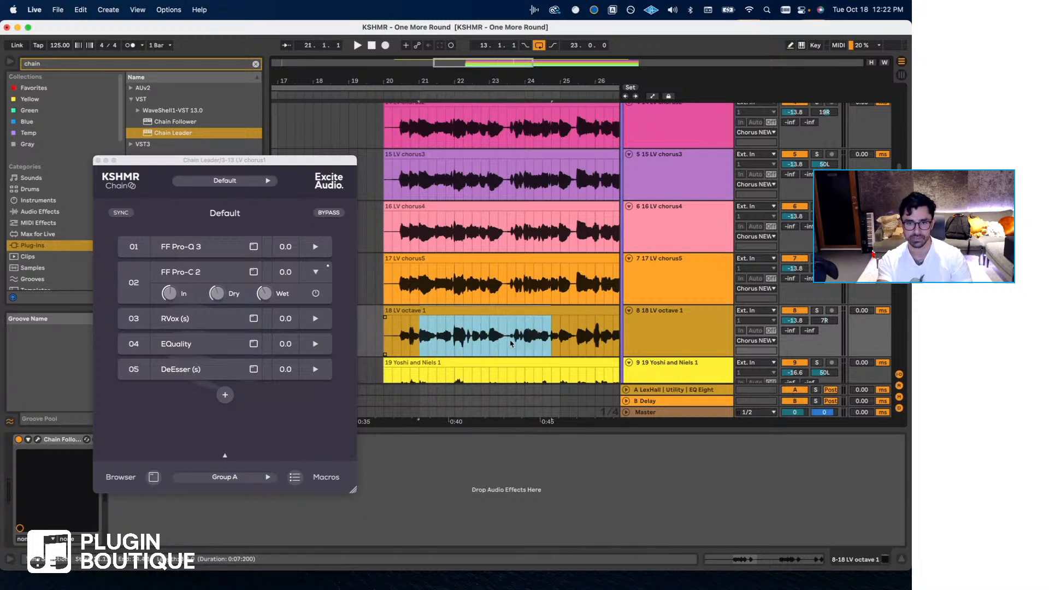
pyautogui.scroll(-3, 513, 343)
pyautogui.hscroll(5, 511, 342)
pyautogui.hscroll(-5, 510, 343)
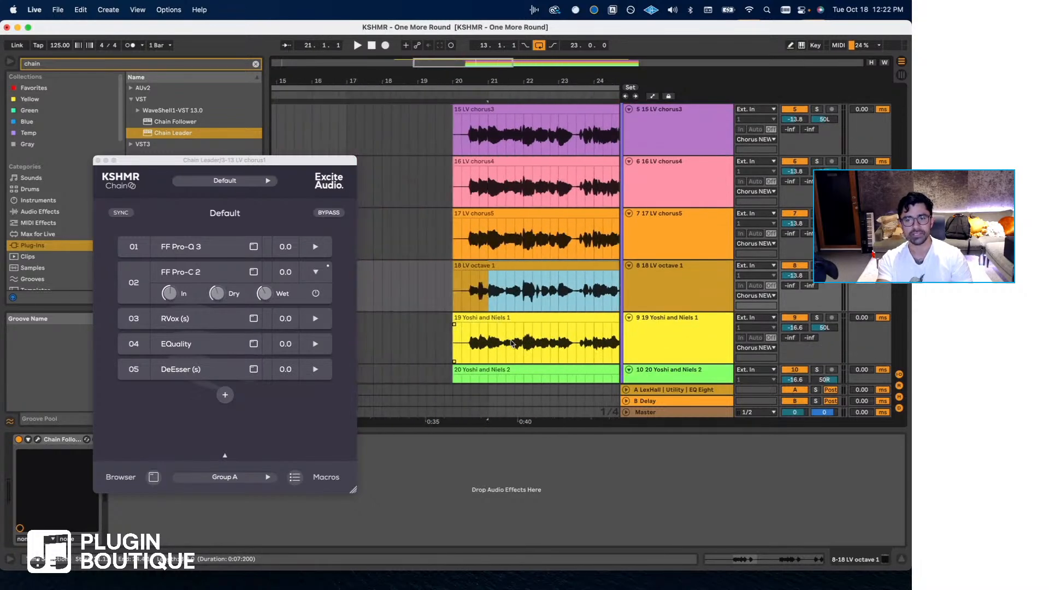
pyautogui.click(486, 298)
# - Look over the remaining vocal tracks, set the playback start to bar 21 in 13 LV chorus1, and close the Chain Leader
pyautogui.hscroll(5, 486, 298)
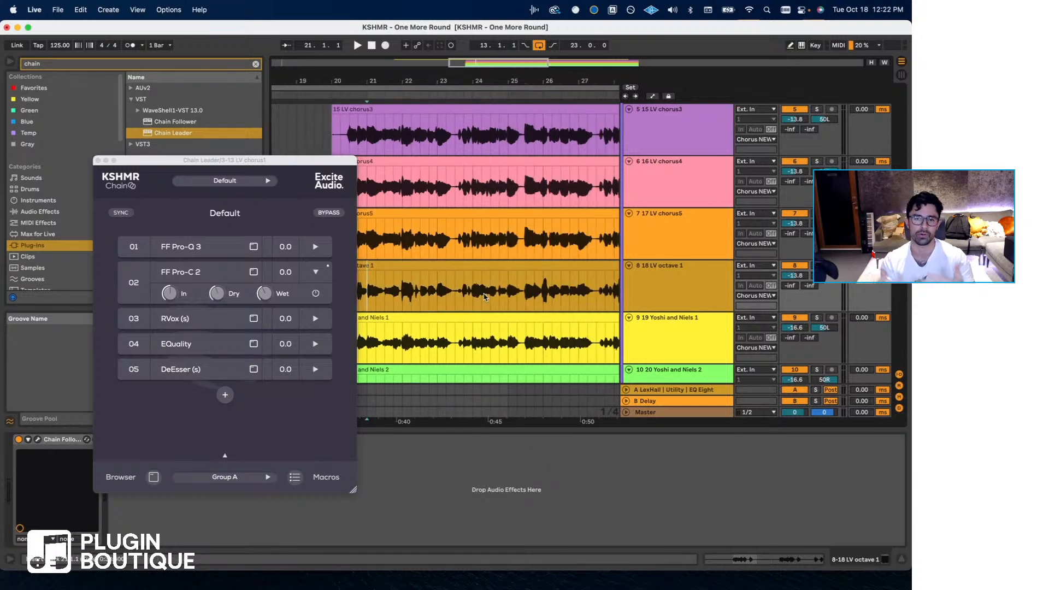
pyautogui.hscroll(-2, 481, 297)
pyautogui.scroll(-2, 459, 298)
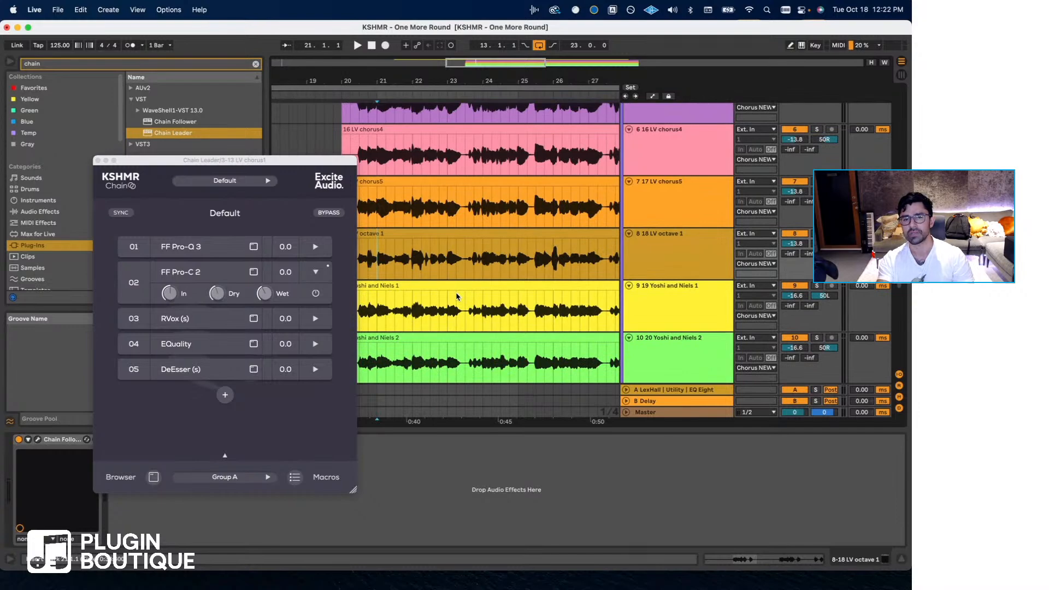
pyautogui.scroll(-3, 453, 294)
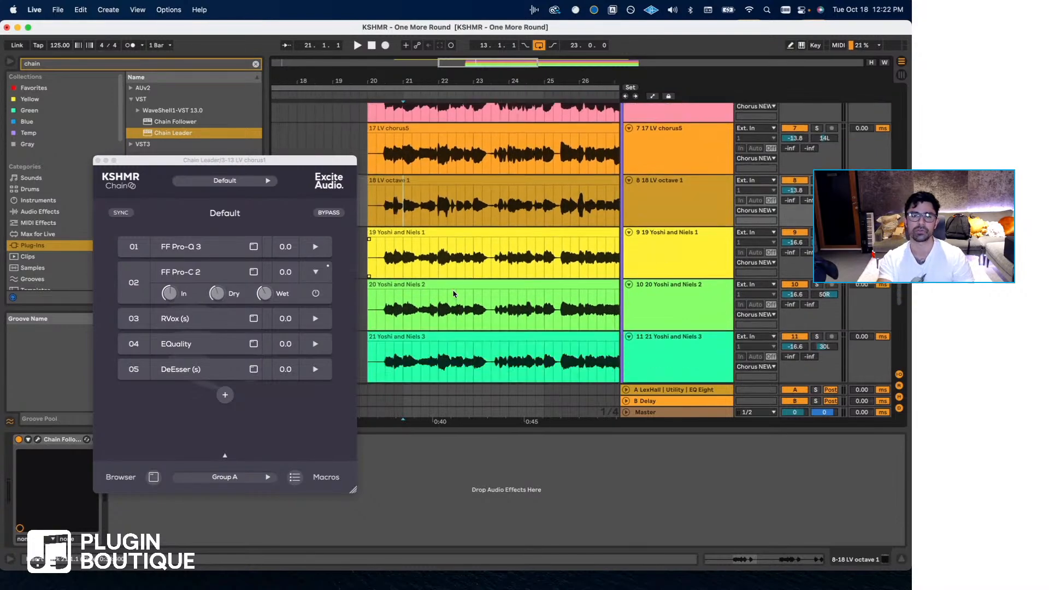
pyautogui.scroll(10, 452, 299)
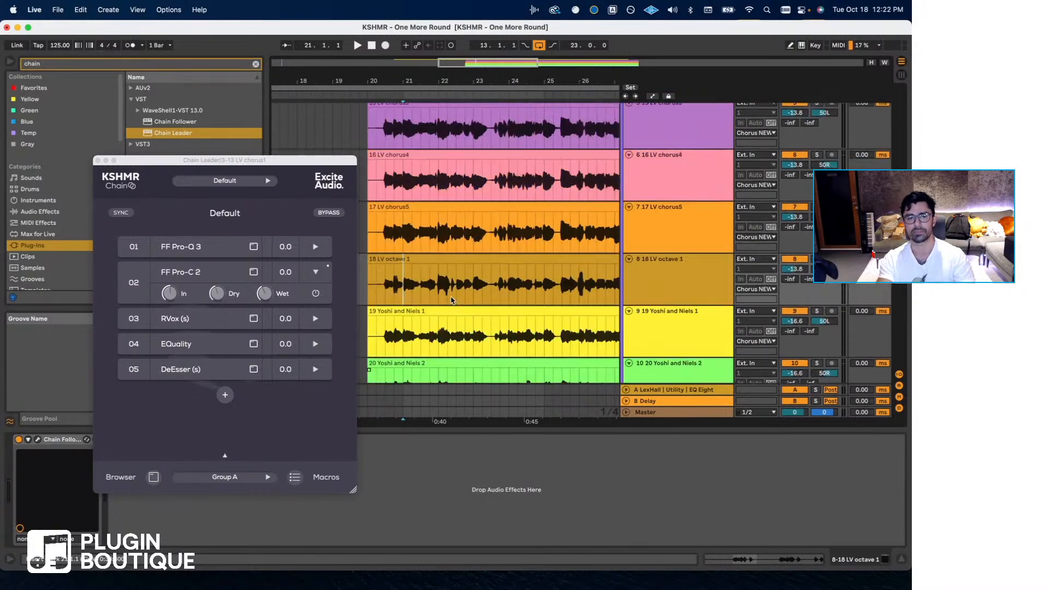
pyautogui.click(389, 227)
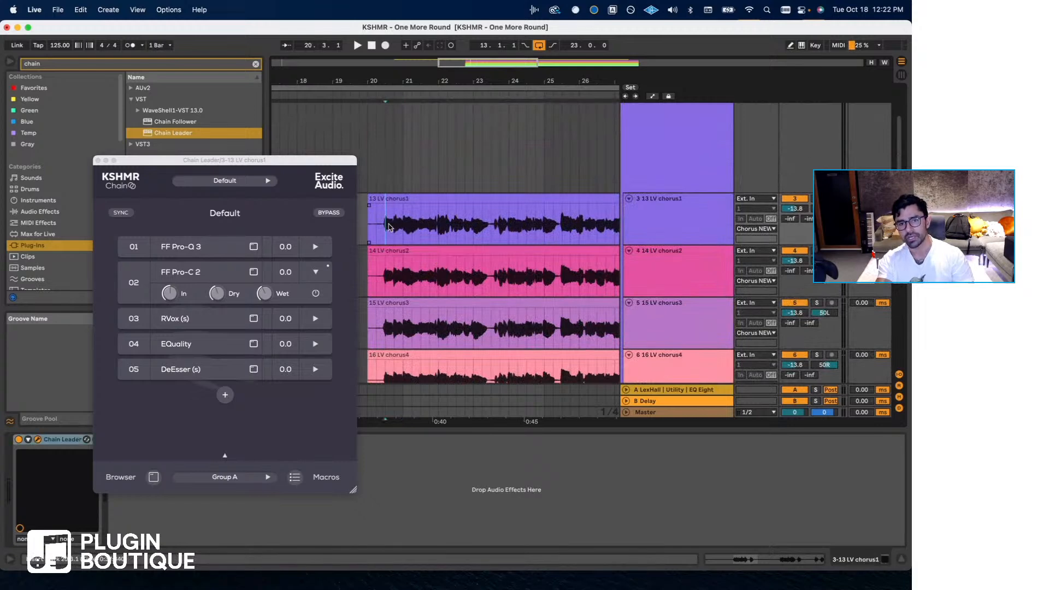
pyautogui.click(403, 227)
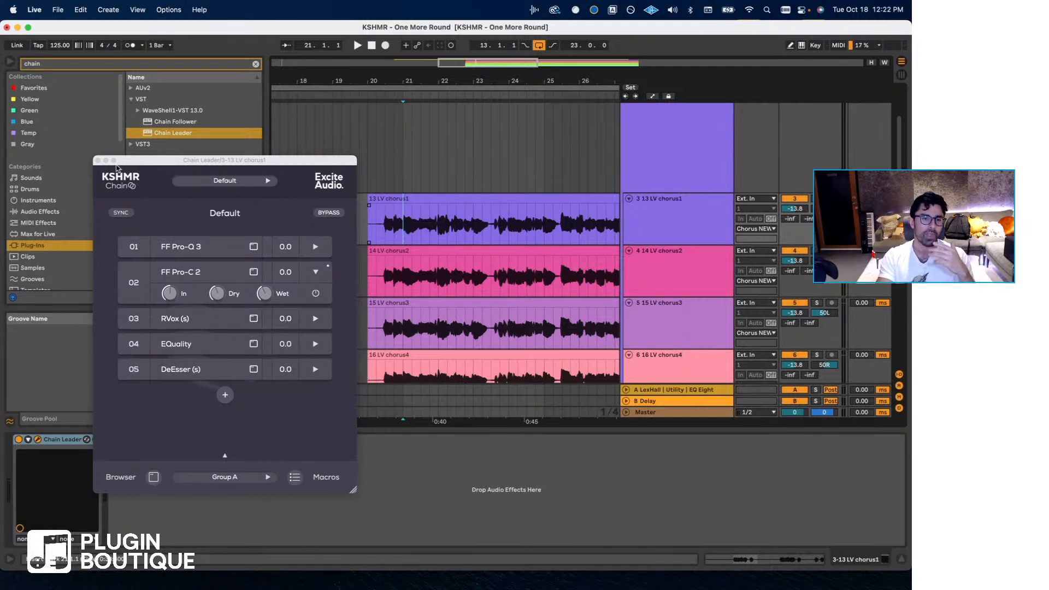
pyautogui.click(98, 161)
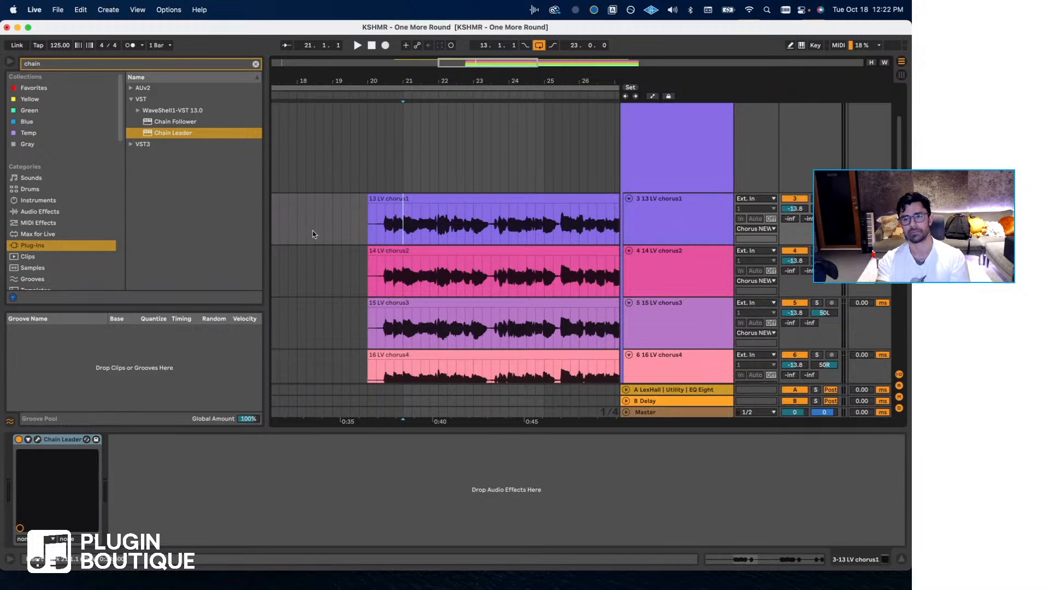
# - Set the playback start to 20.1.1 and show the Chorus NEW group's Audio Effect Rack
pyautogui.scroll(3, 451, 270)
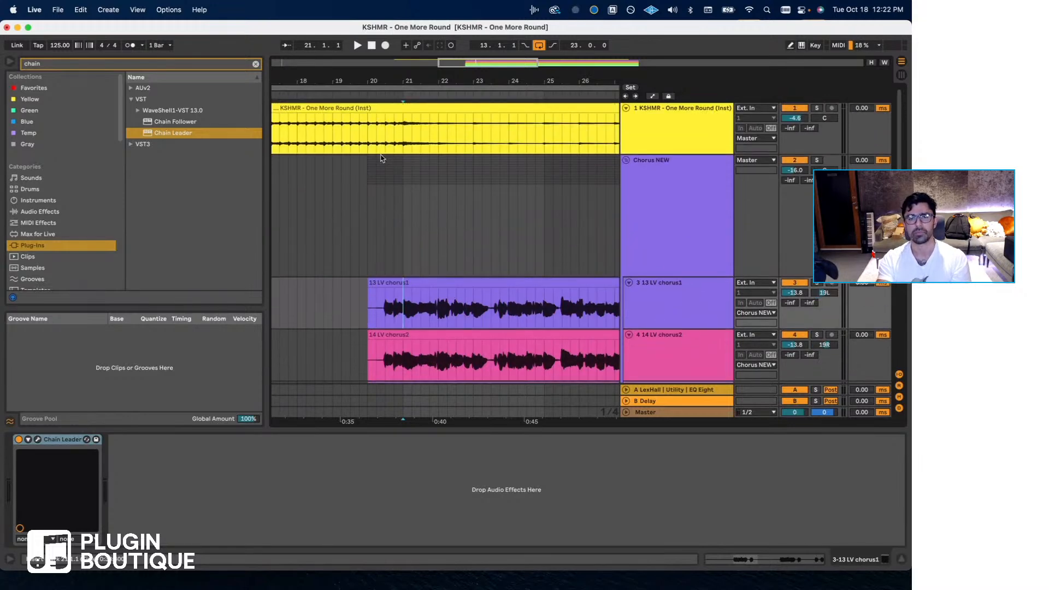
pyautogui.click(367, 128)
pyautogui.click(662, 205)
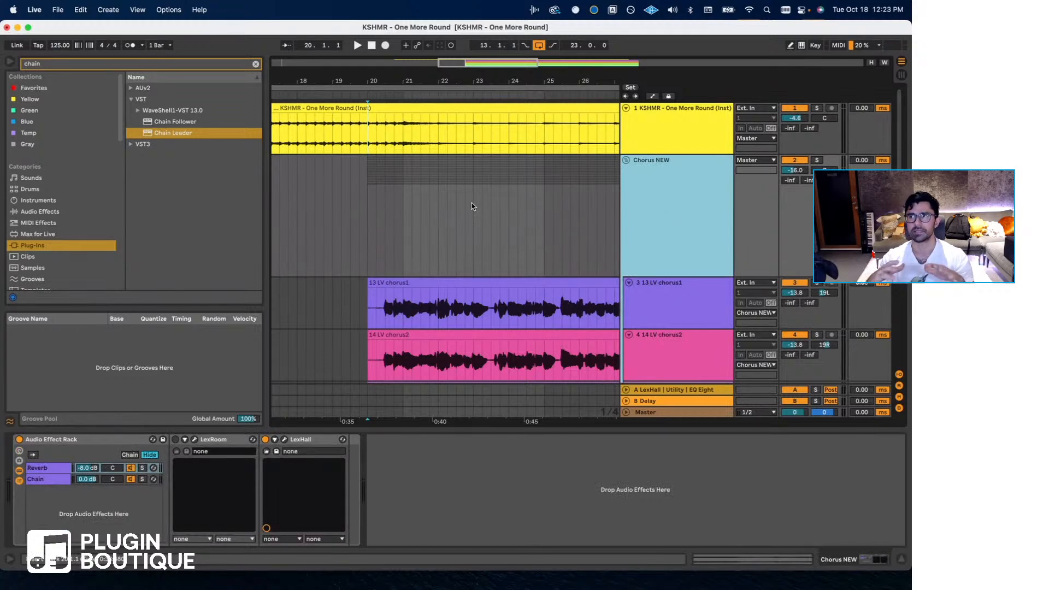
pyautogui.click(359, 212)
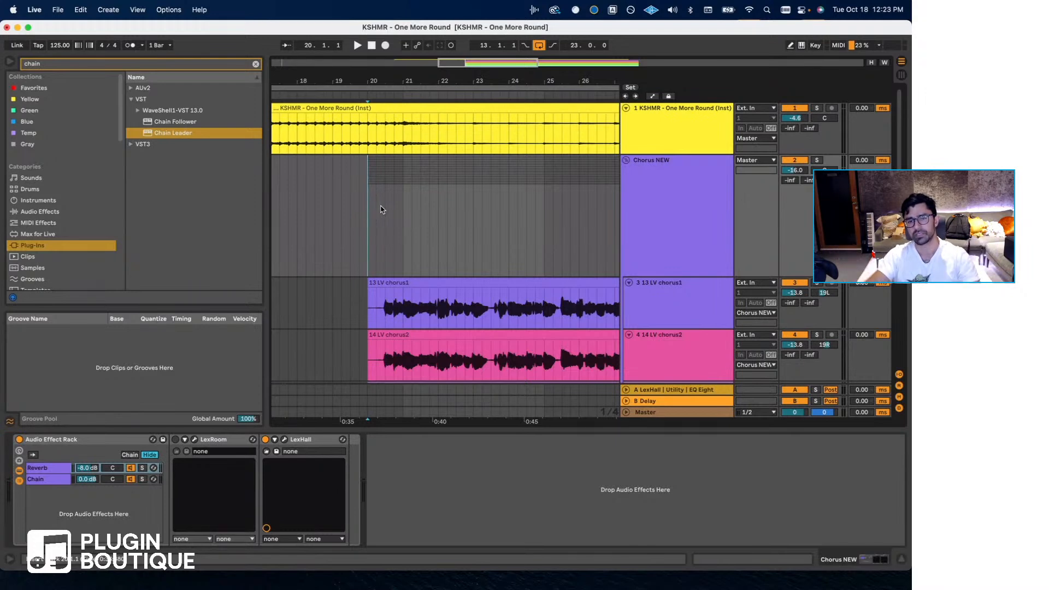
# - Check the devices on 13 LV chorus1 and 14 LV chorus2, ending on track 13 with the playback start at bar 20
pyautogui.click(405, 304)
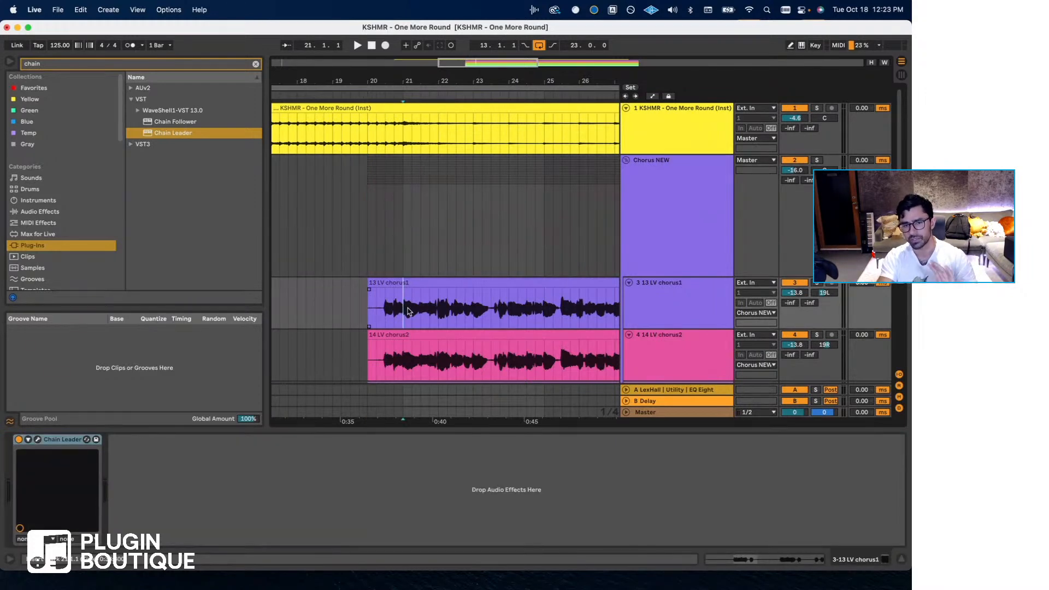
pyautogui.scroll(-1, 408, 309)
pyautogui.click(402, 327)
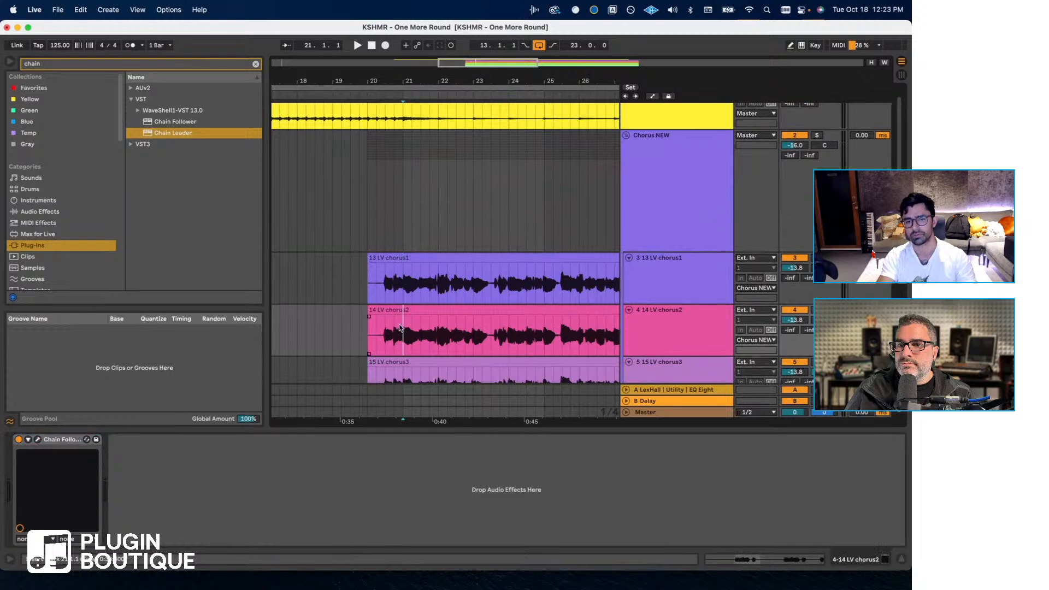
pyautogui.click(366, 241)
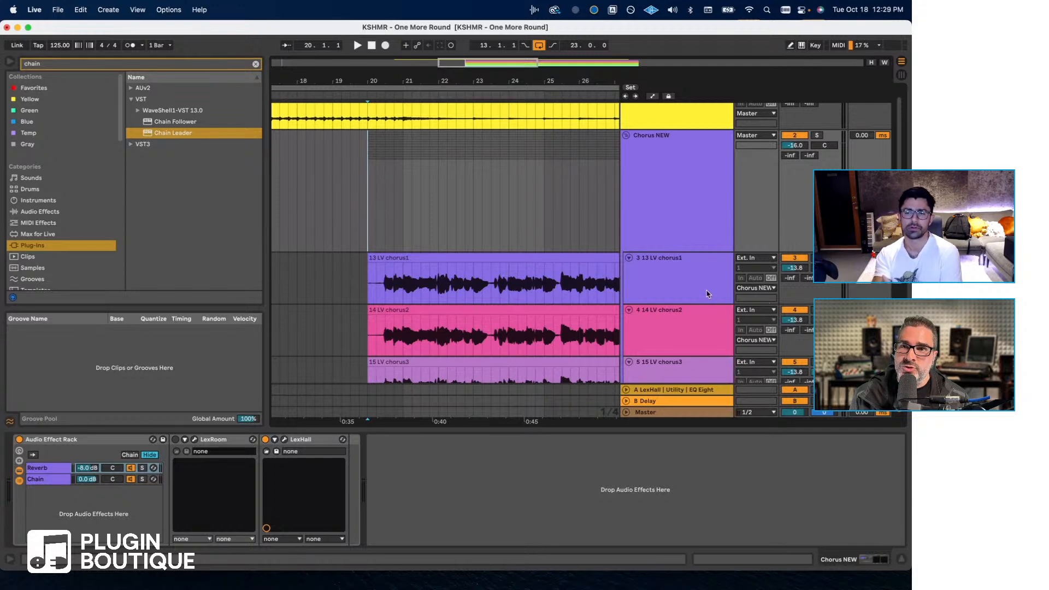
pyautogui.click(677, 294)
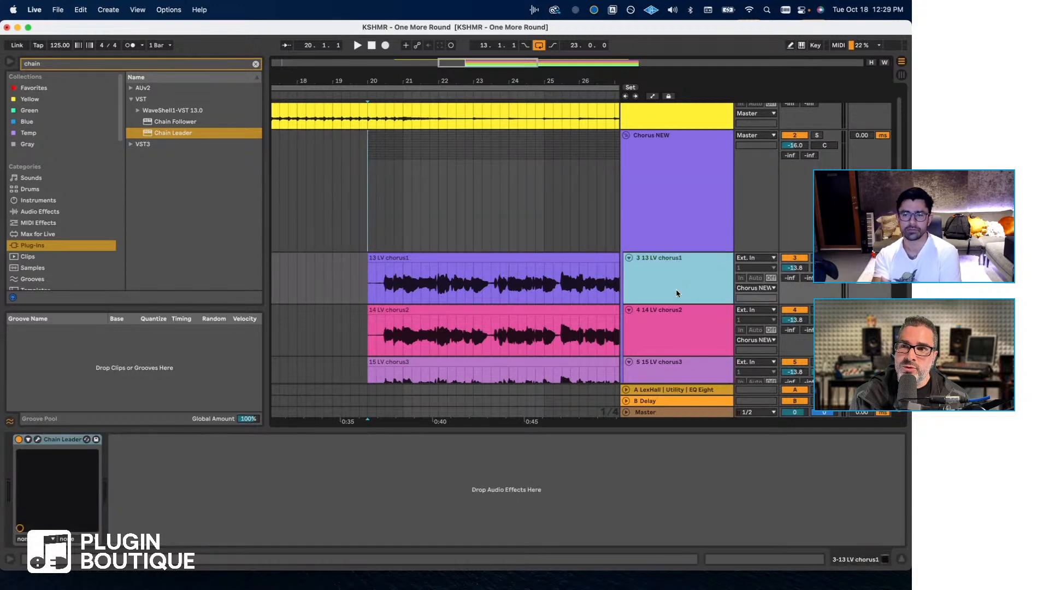
# - Open the Chain Leader on 13 LV chorus1 and inspect the In, Dry and Wet levels of FF Pro-C 2
pyautogui.click(38, 439)
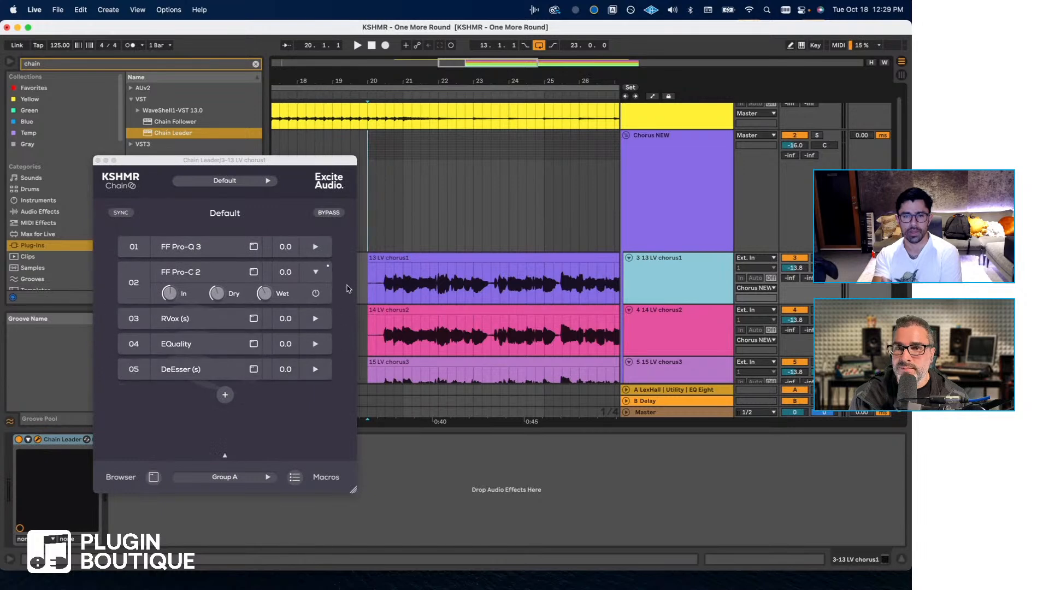
pyautogui.click(317, 274)
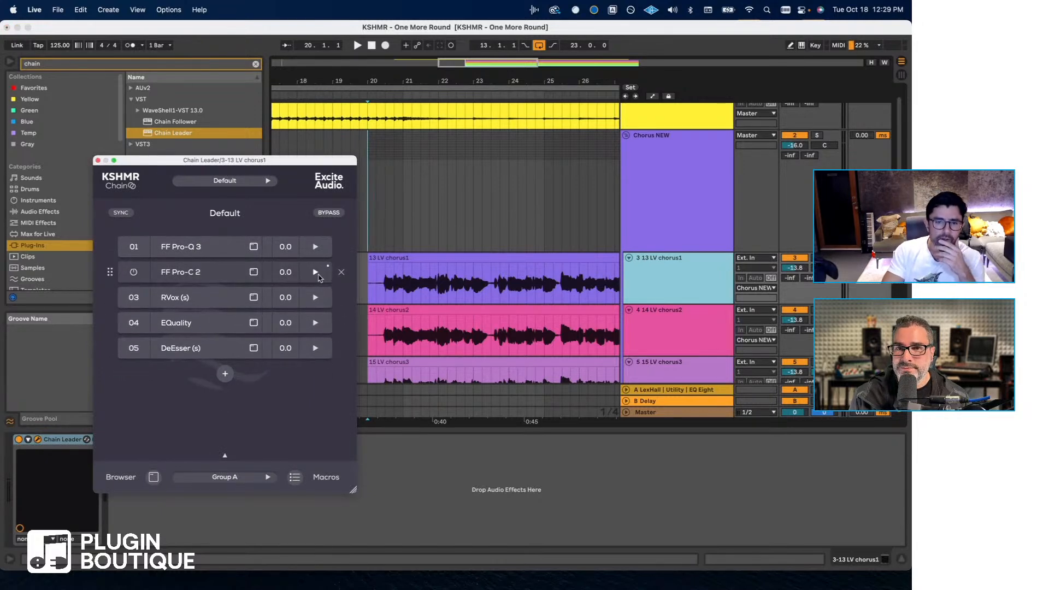
pyautogui.click(318, 275)
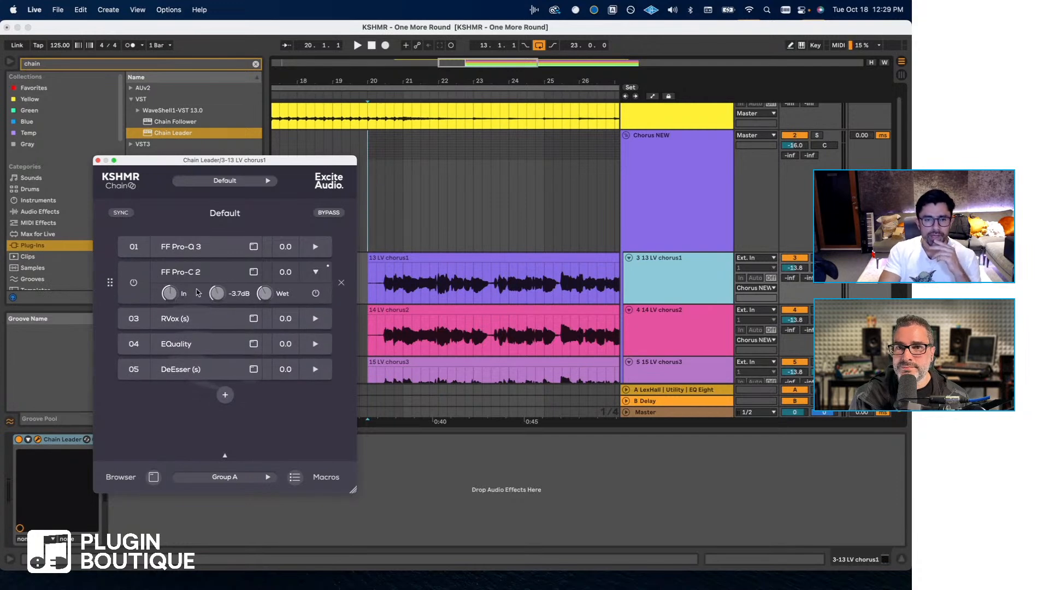
pyautogui.moveTo(174, 295)
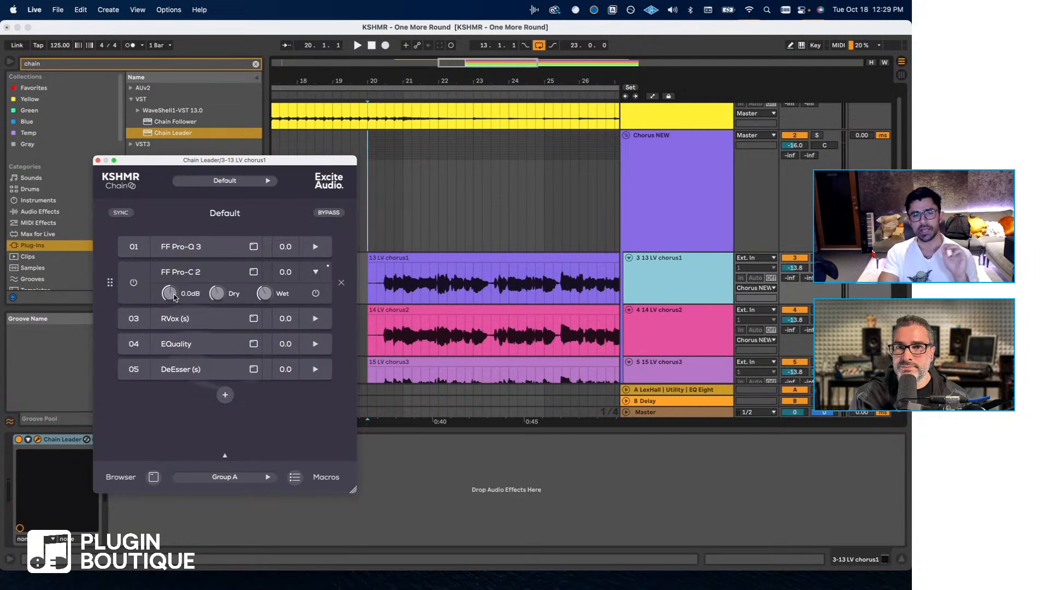
pyautogui.moveTo(217, 295)
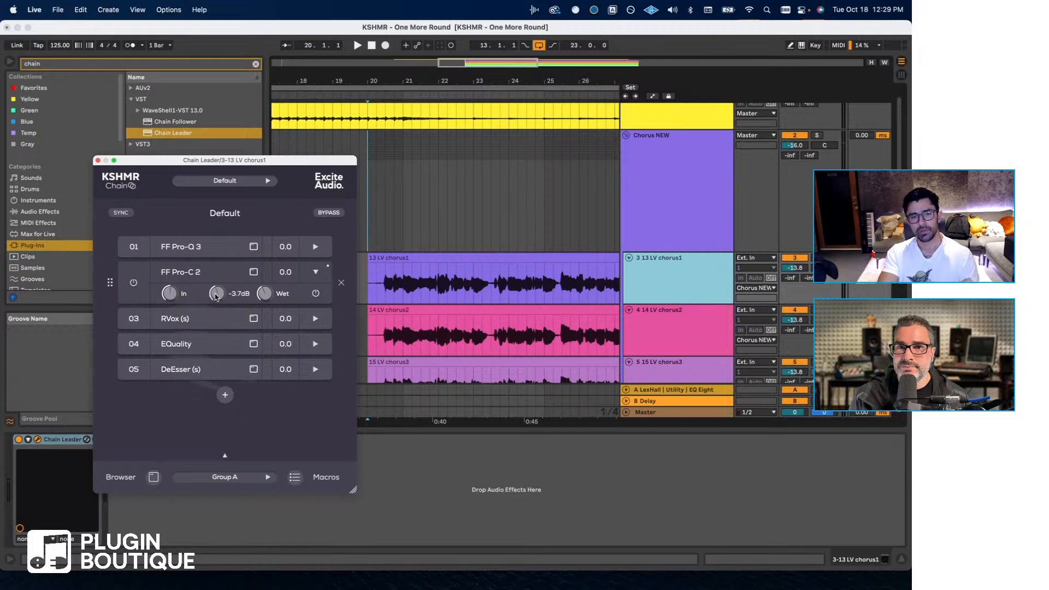
pyautogui.moveTo(263, 295)
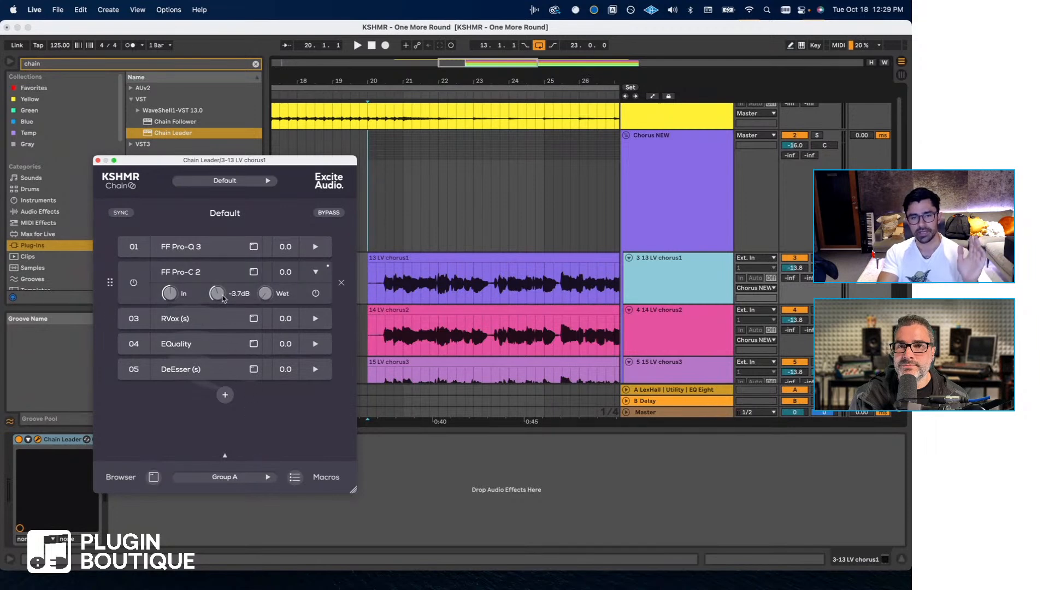
# - Try different Dry and Wet balances on FF Pro-C 2, setting its Wet level to -2.9 dB during playback
pyautogui.moveTo(220, 295); pyautogui.dragTo(198, 546)
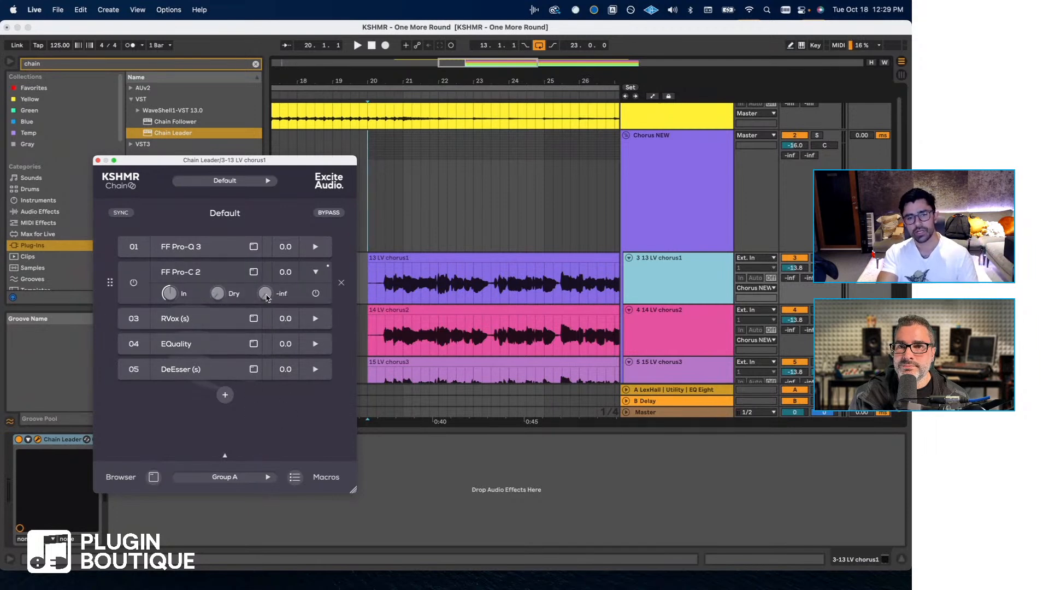
pyautogui.moveTo(265, 295); pyautogui.dragTo(302, 247)
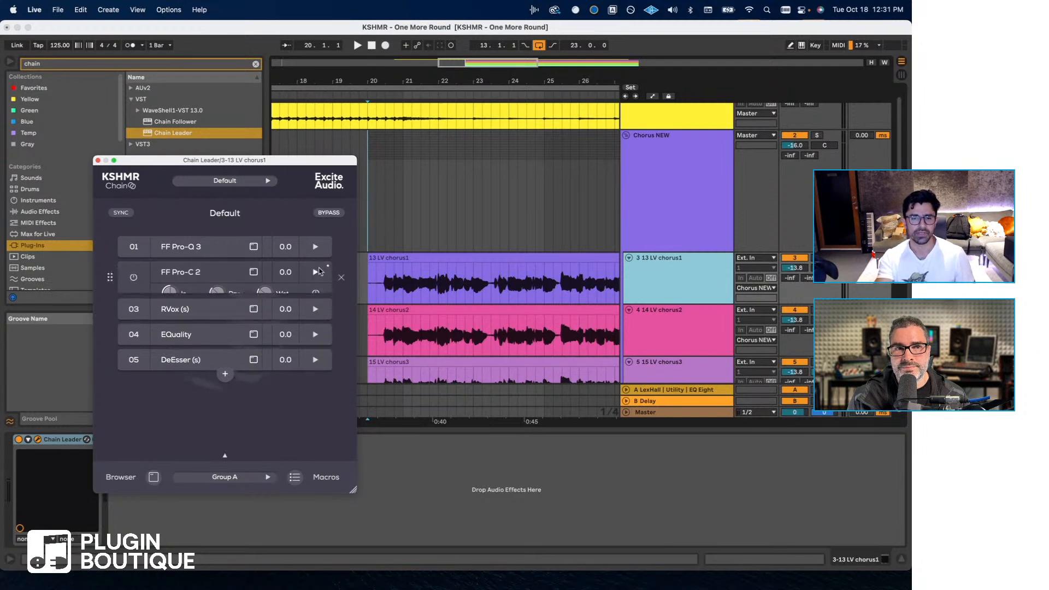
pyautogui.moveTo(290, 274)
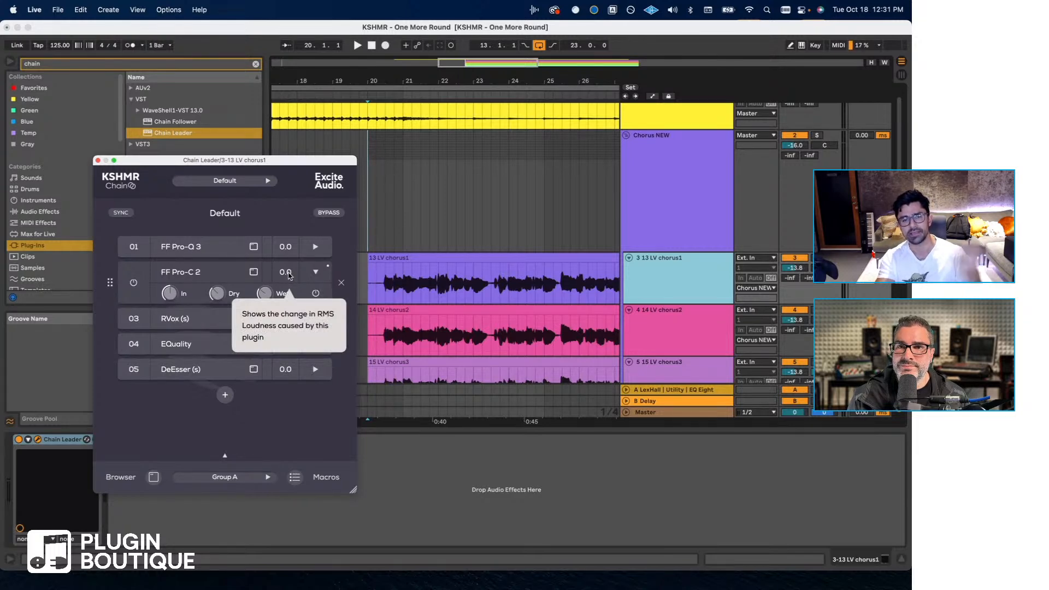
pyautogui.press('space')
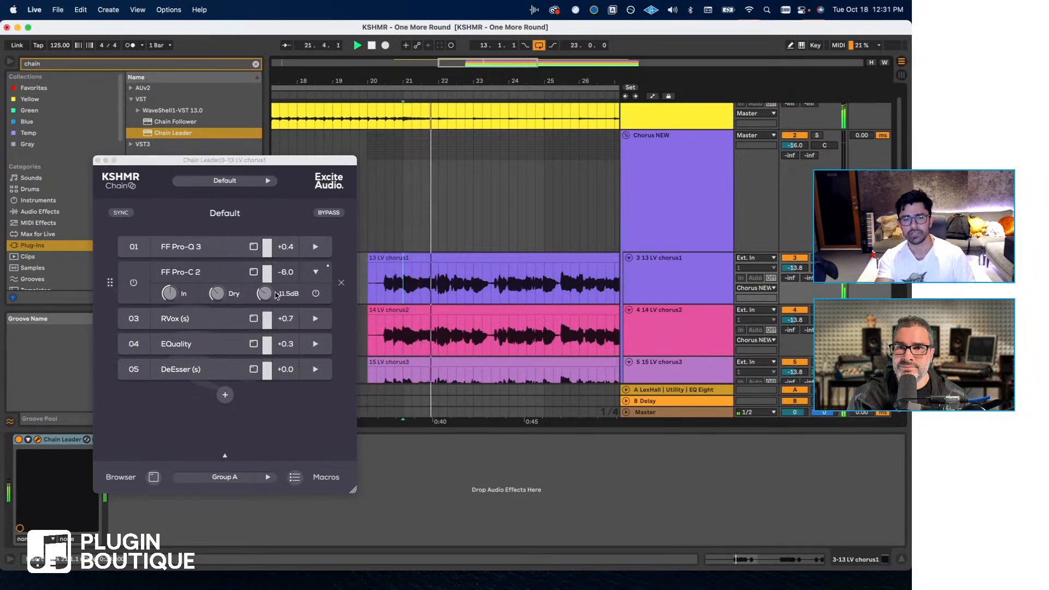
pyautogui.moveTo(268, 295); pyautogui.dragTo(271, 291)
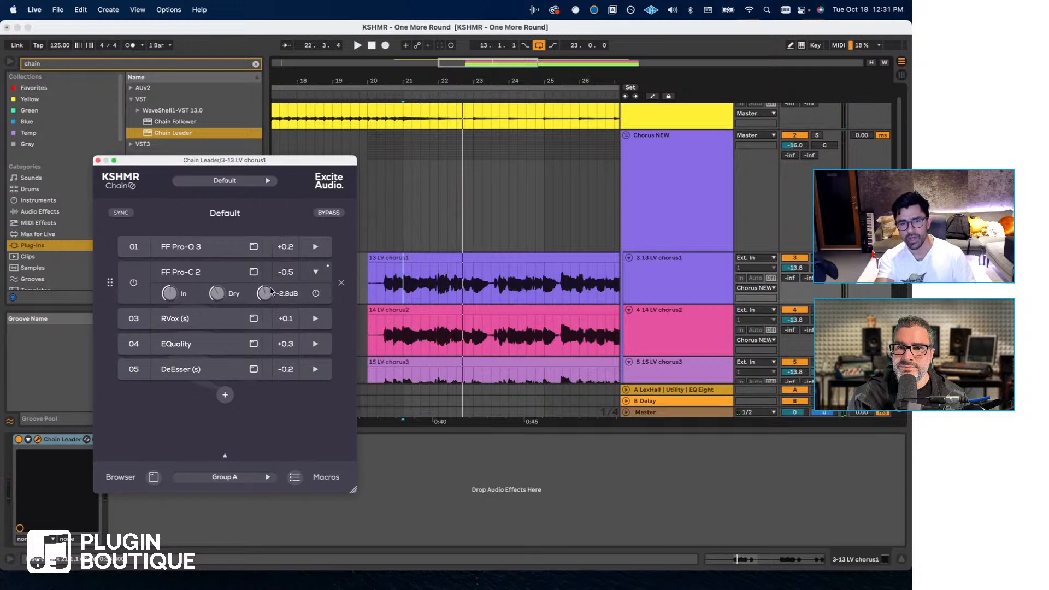
# - Play 13 LV chorus1 from 21.1.1 and check FF Pro-C 2's loudness change against its Wet and Dry levels
pyautogui.click(402, 284)
pyautogui.press('space')
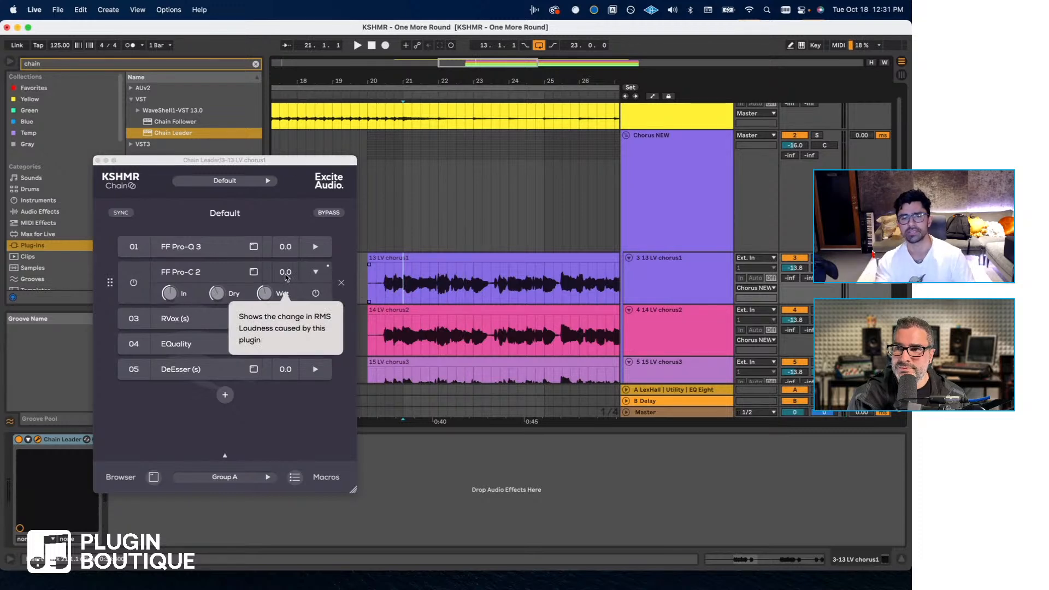
pyautogui.press('space')
pyautogui.click(265, 298)
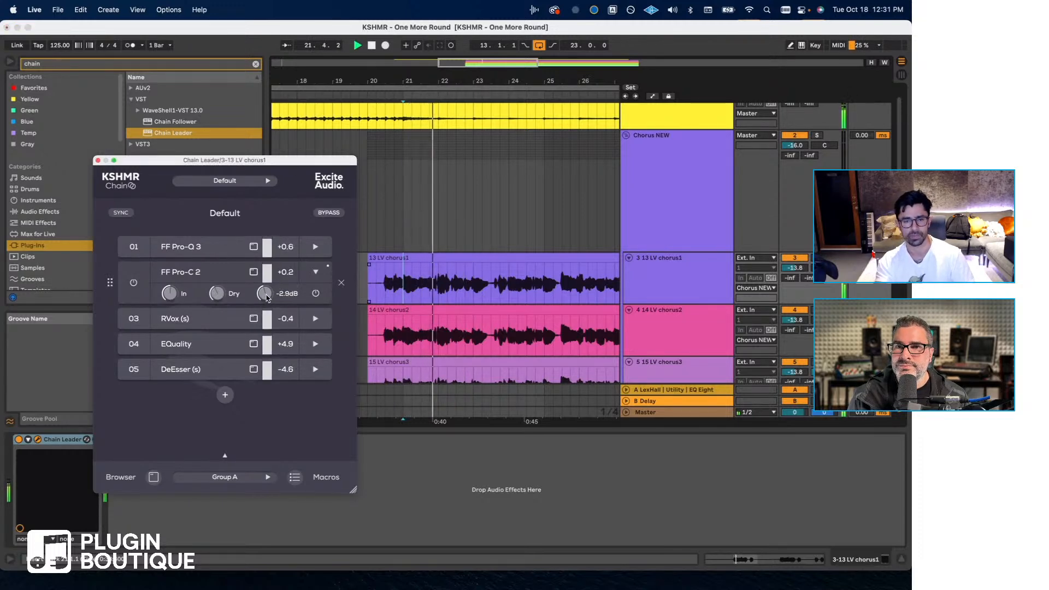
pyautogui.moveTo(219, 295)
pyautogui.press('space')
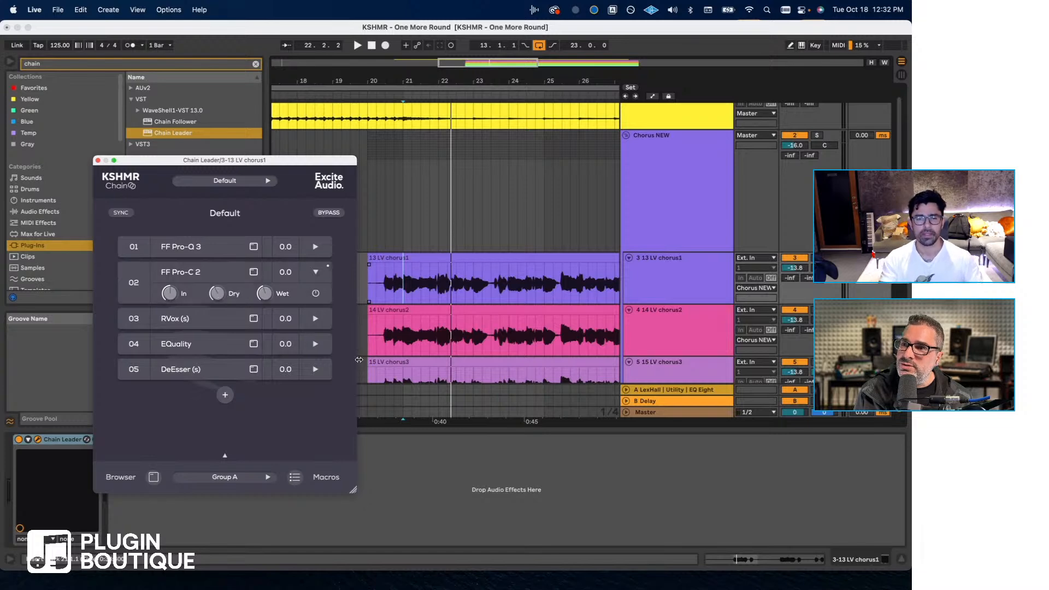
# - Open the Chain Follower on 14 LV chorus2 and place its window beside the Chain Leader
pyautogui.click(405, 340)
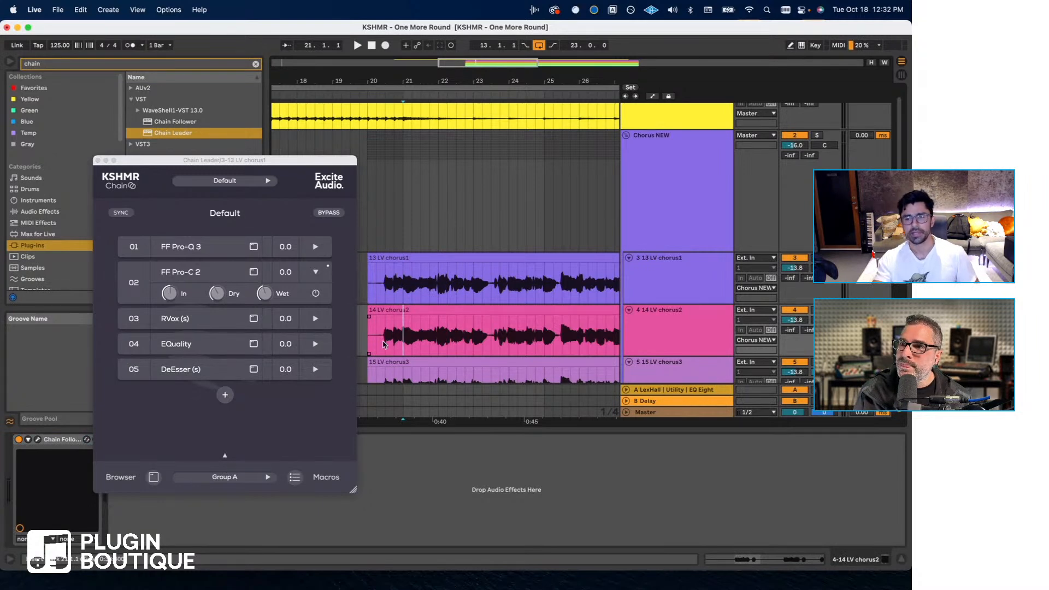
pyautogui.click(658, 339)
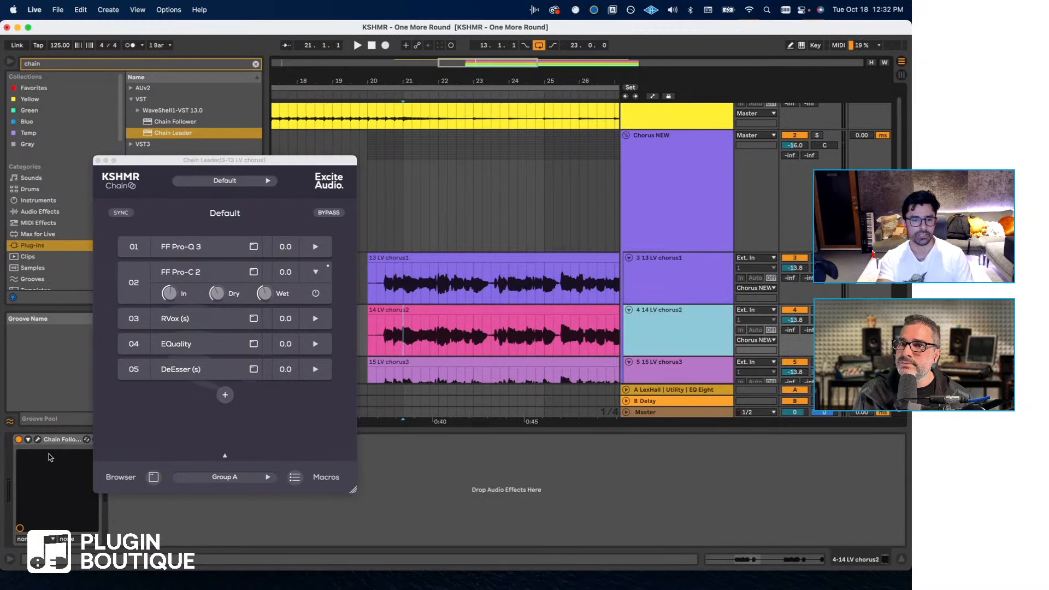
pyautogui.click(38, 439)
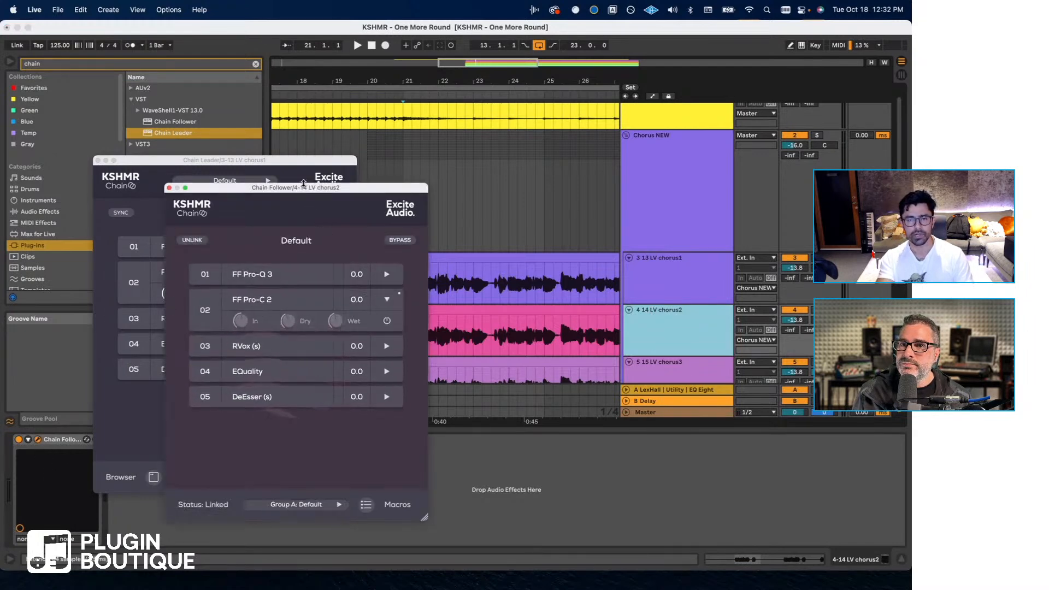
pyautogui.moveTo(303, 188); pyautogui.dragTo(513, 203)
# - Toggle the 14 LV chorus2 Follower's link to show its own FF Pro-C 2 controls, and leave it linked to Group A
pyautogui.click(411, 256)
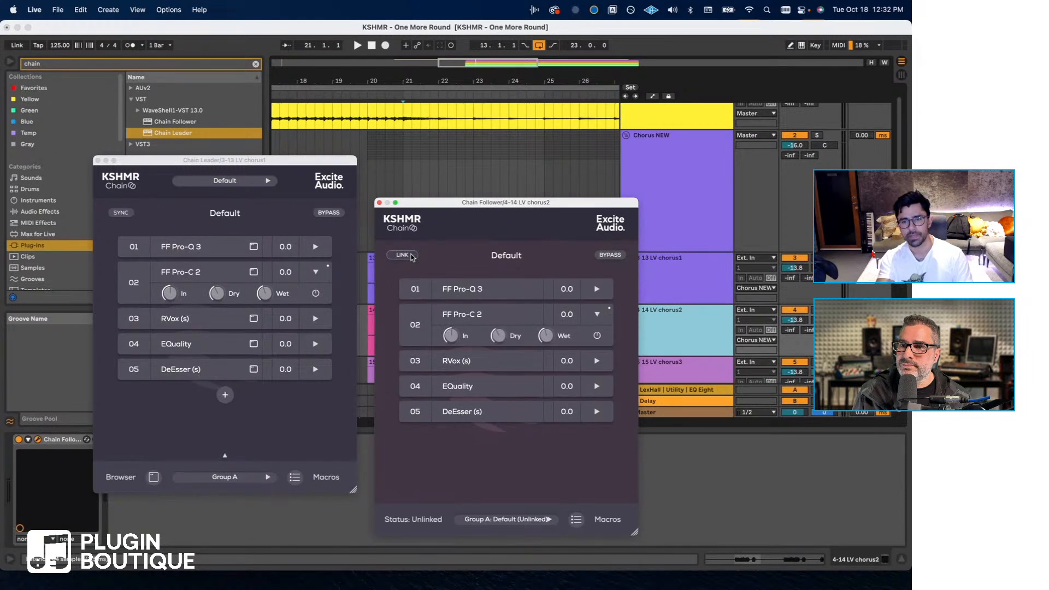
pyautogui.click(411, 256)
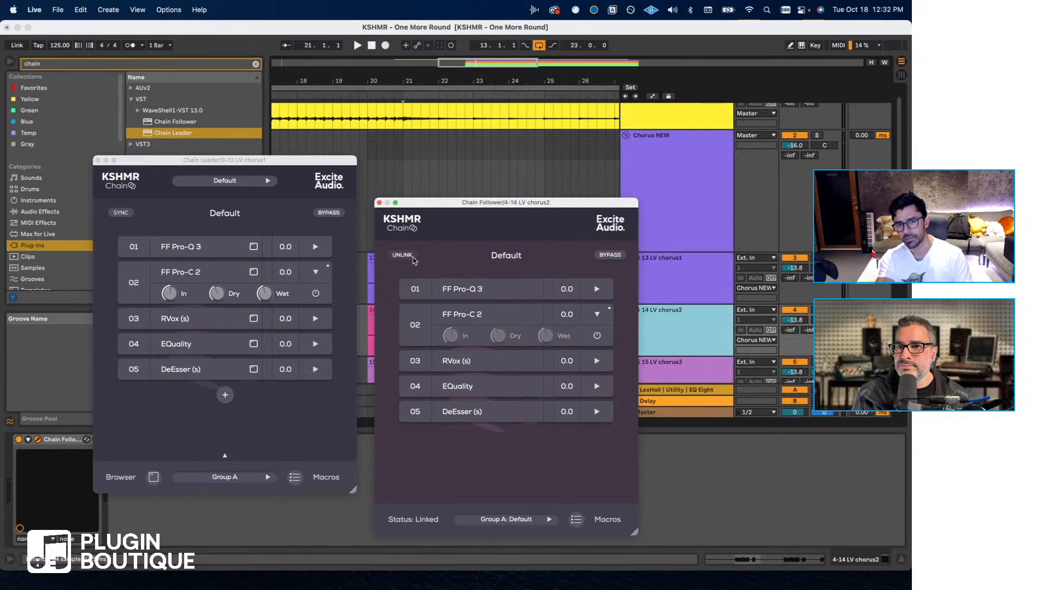
pyautogui.click(402, 255)
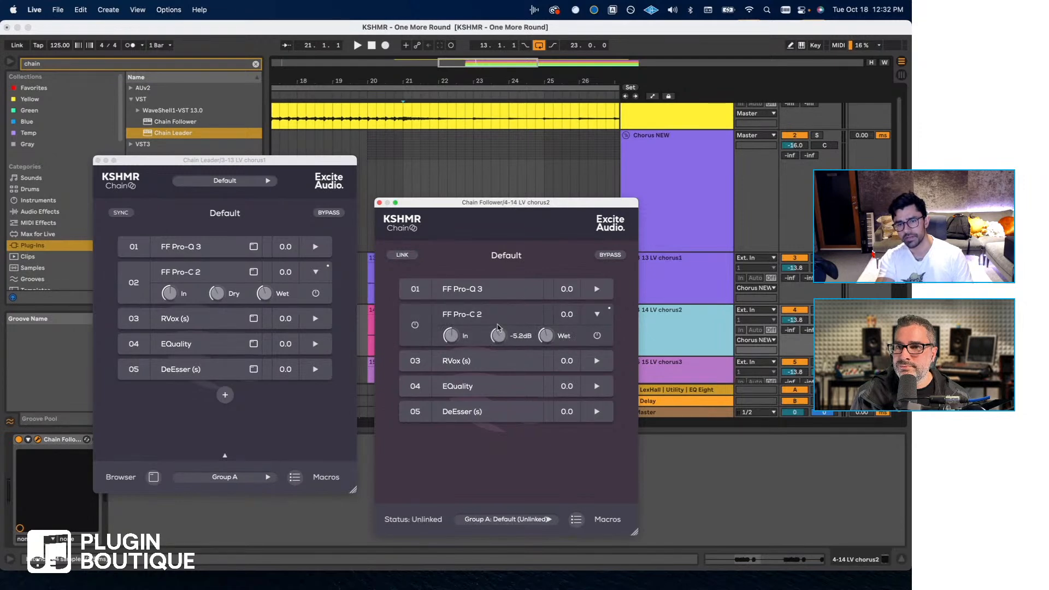
pyautogui.click(489, 315)
pyautogui.click(83, 303)
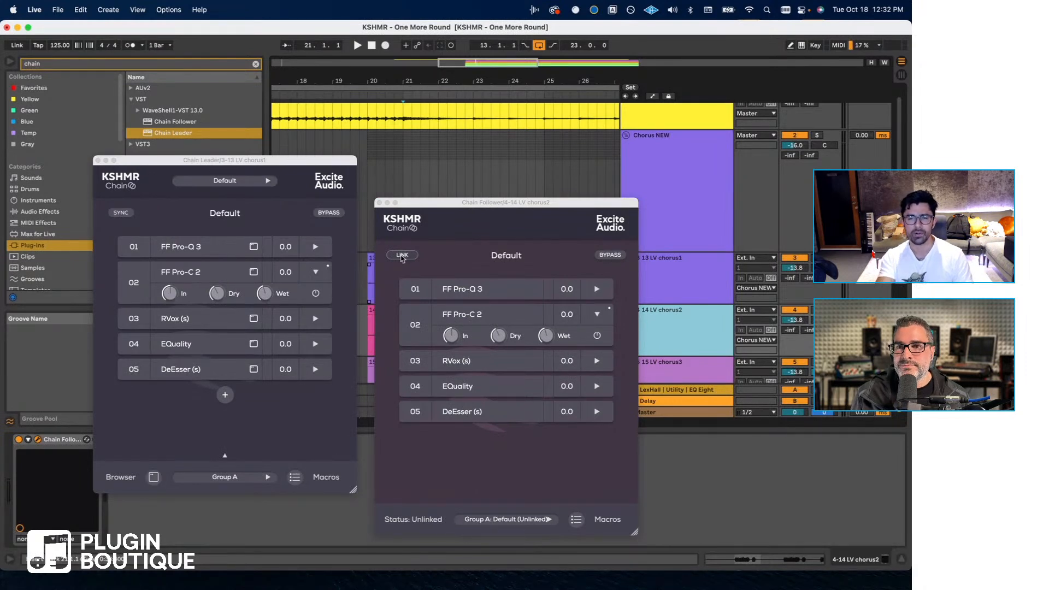
pyautogui.click(402, 255)
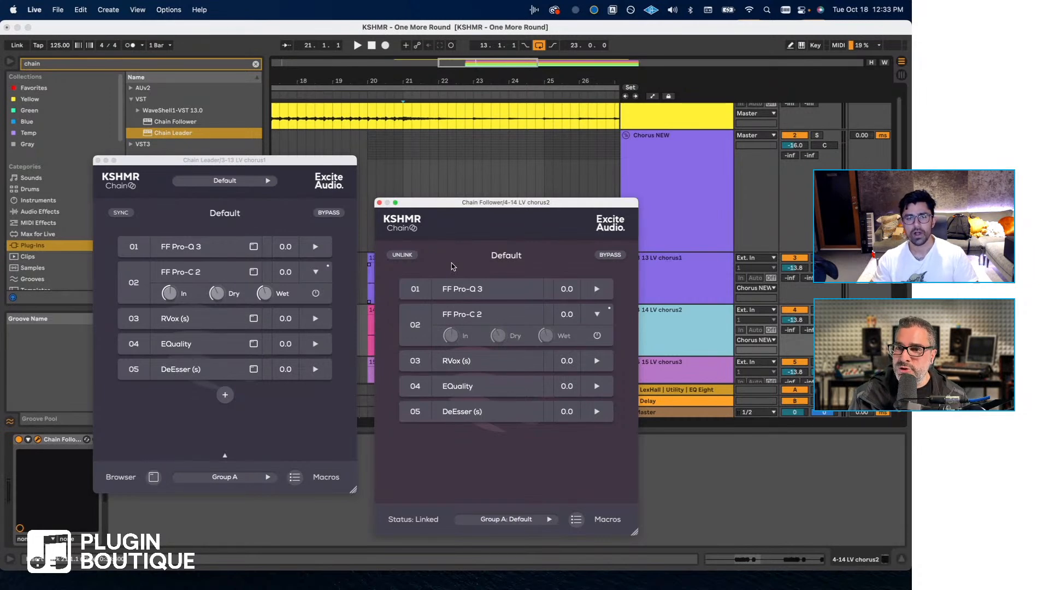
# - Look through the Chain Leader's preset list and its macro controls without loading a preset
pyautogui.click(261, 182)
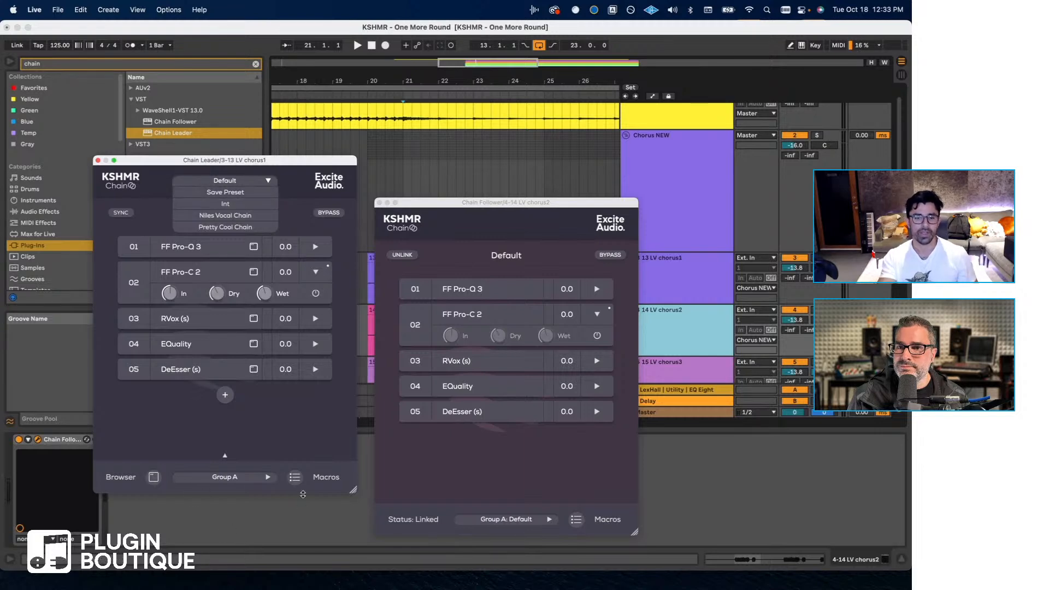
pyautogui.click(294, 477)
pyautogui.click(294, 477)
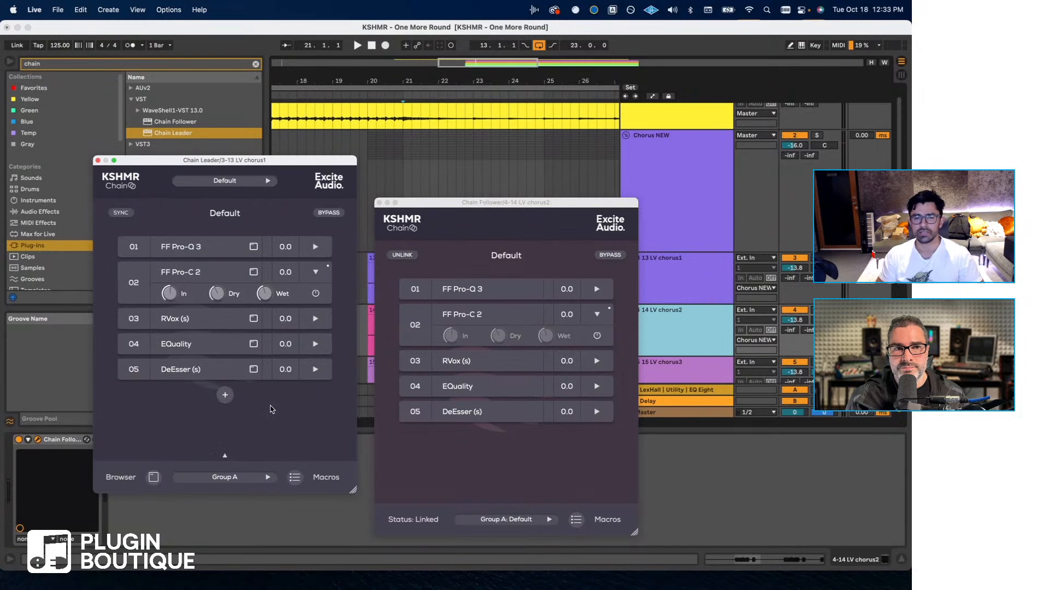
pyautogui.click(267, 180)
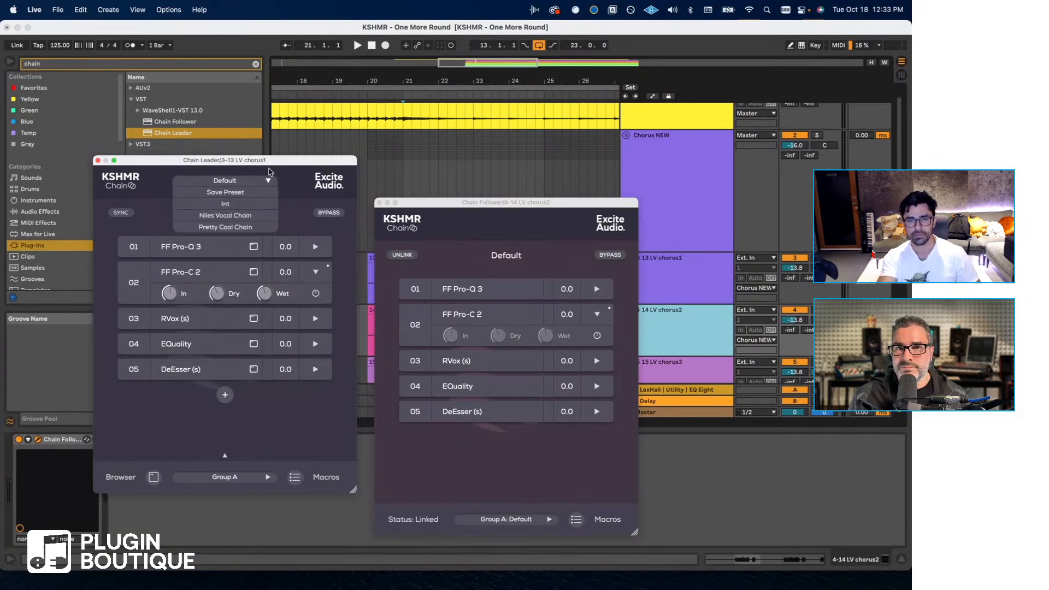
pyautogui.click(267, 171)
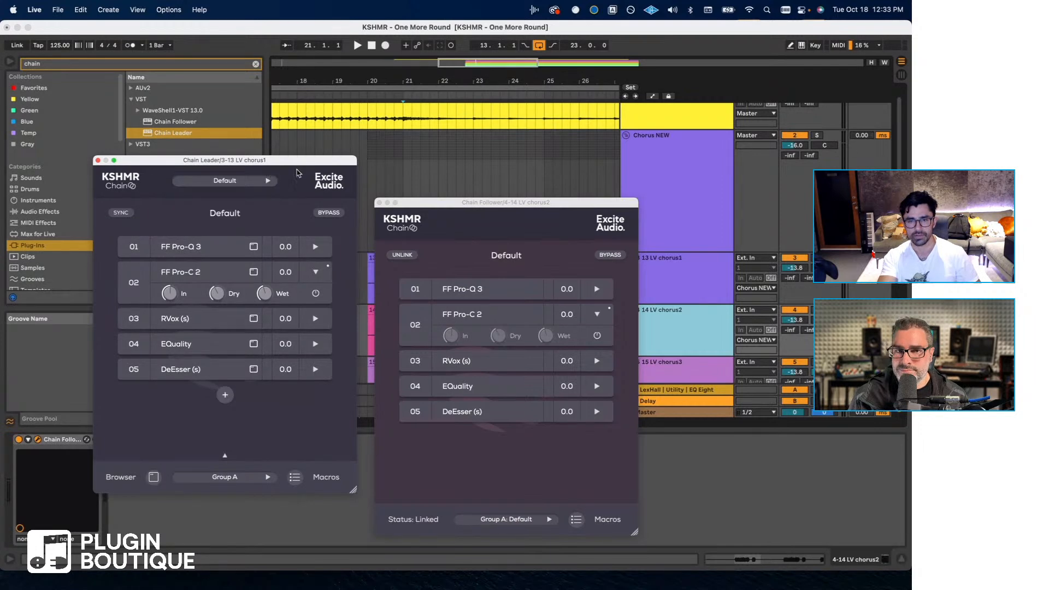
# - Switch the 14 LV chorus2 Follower between linked and unlinked, leave it unlinked, and close both Chain windows
pyautogui.click(514, 233)
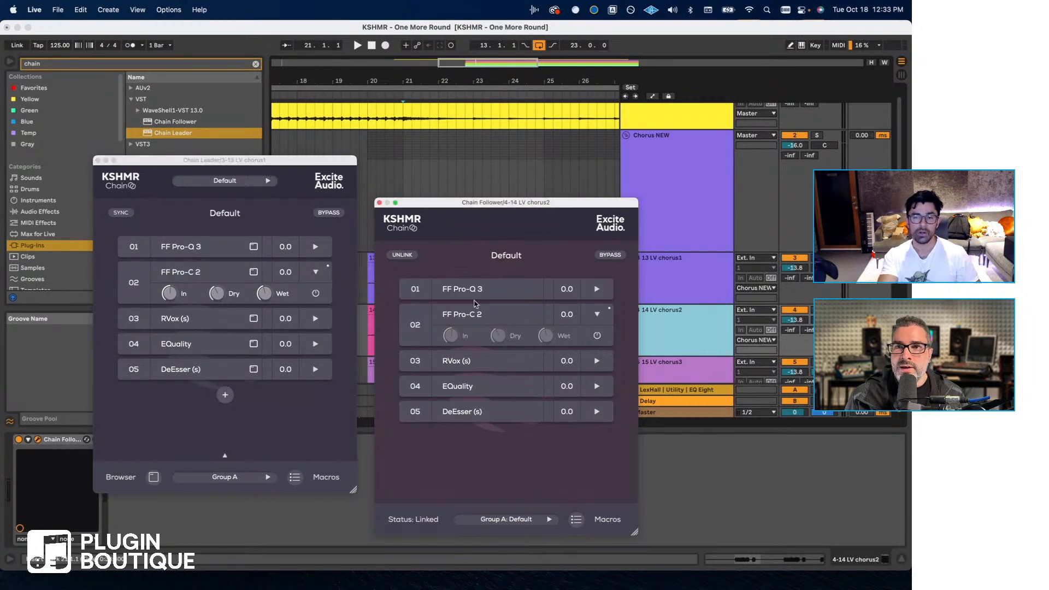
pyautogui.click(402, 255)
pyautogui.moveTo(455, 202); pyautogui.dragTo(467, 190)
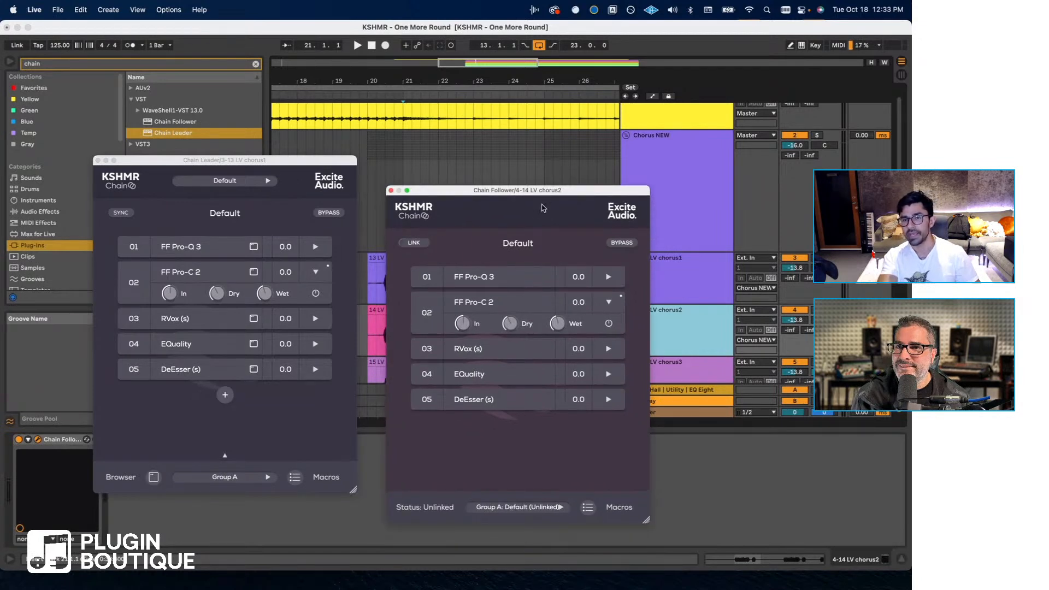
pyautogui.click(421, 243)
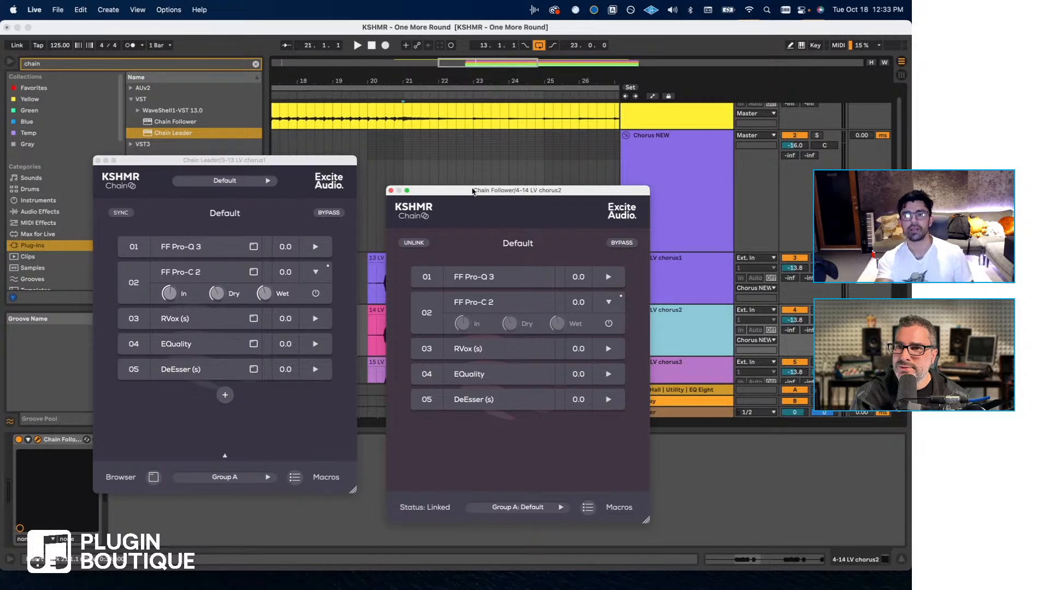
pyautogui.moveTo(473, 192); pyautogui.dragTo(486, 190)
pyautogui.click(436, 240)
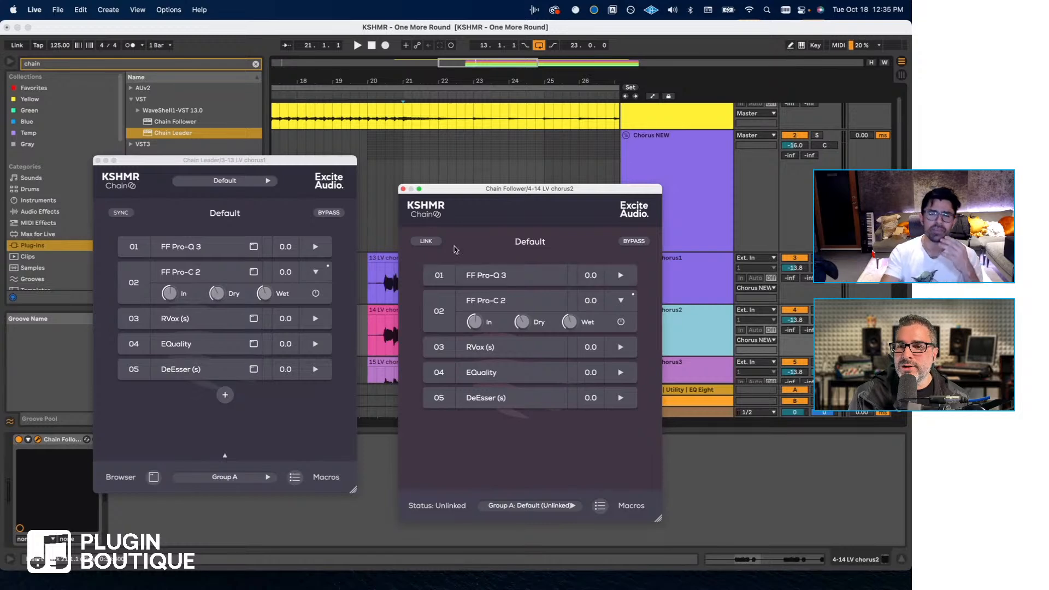
pyautogui.click(403, 188)
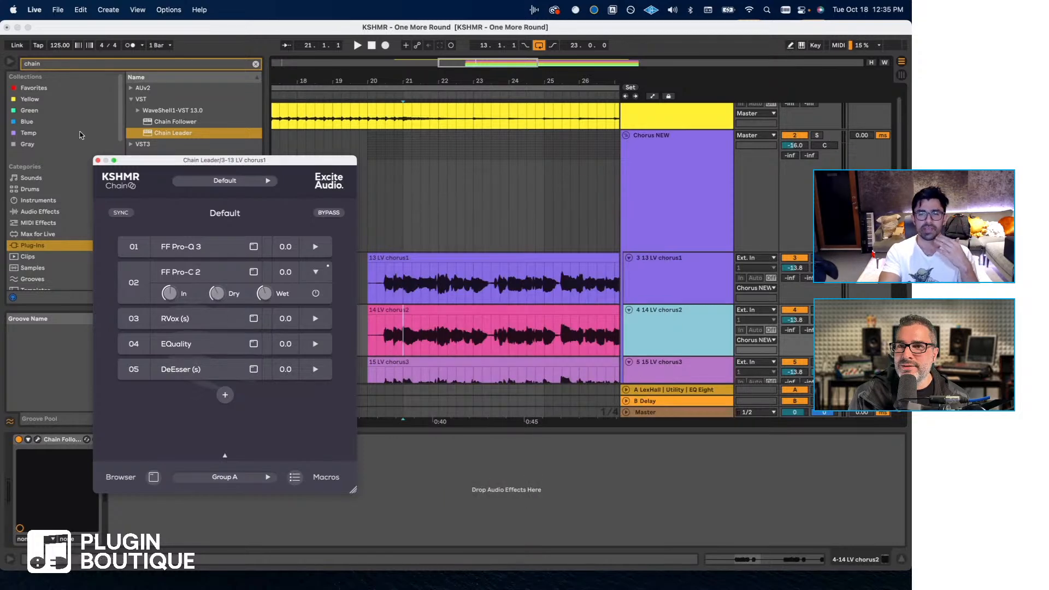
pyautogui.click(98, 160)
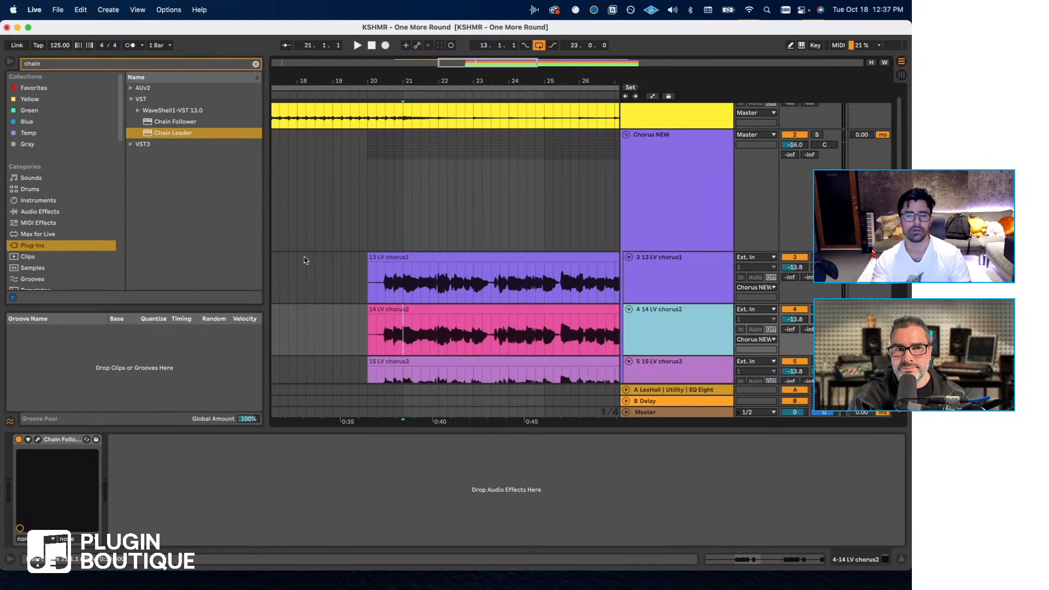
# - Search the plug-ins for melodyne and add the VST3 Melodyne after the Chain Follower on 14 LV chorus2
pyautogui.moveTo(43, 68); pyautogui.dragTo(1, 65)
pyautogui.press('BackSpace')
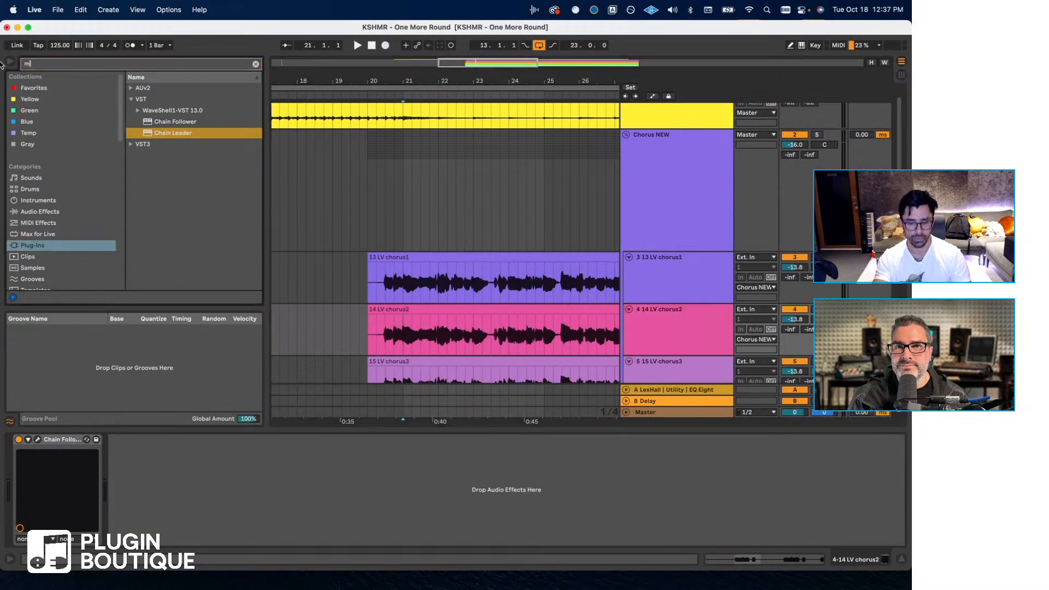
pyautogui.write('melodyne')
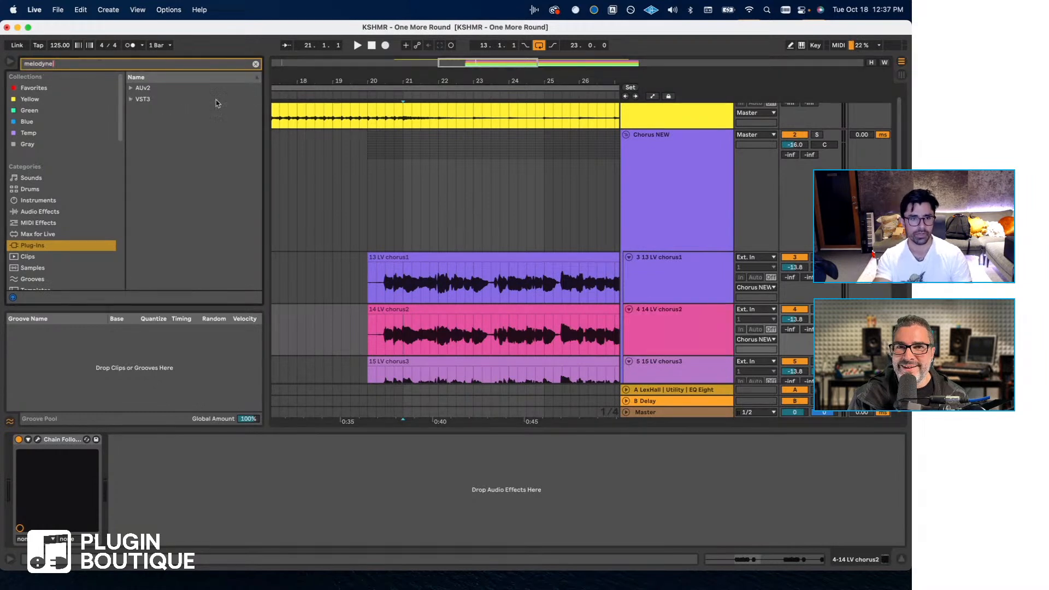
pyautogui.click(132, 99)
pyautogui.click(138, 110)
pyautogui.moveTo(147, 121); pyautogui.dragTo(393, 331)
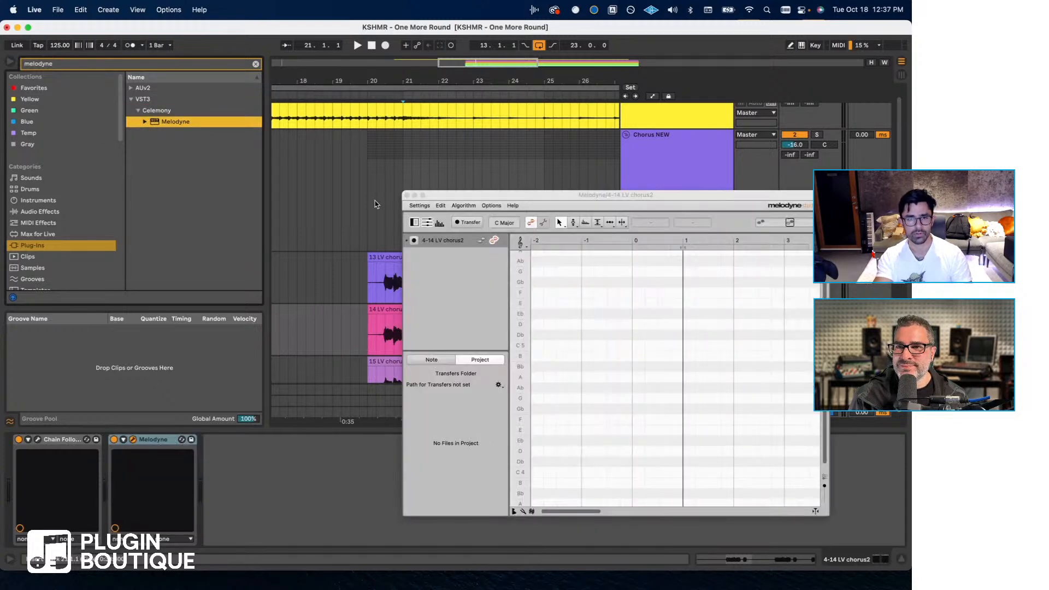
# - Add Melodyne after the Chain Leader on 13 LV chorus1 and arm both chorus tracks for transfer in Melodyne
pyautogui.click(406, 196)
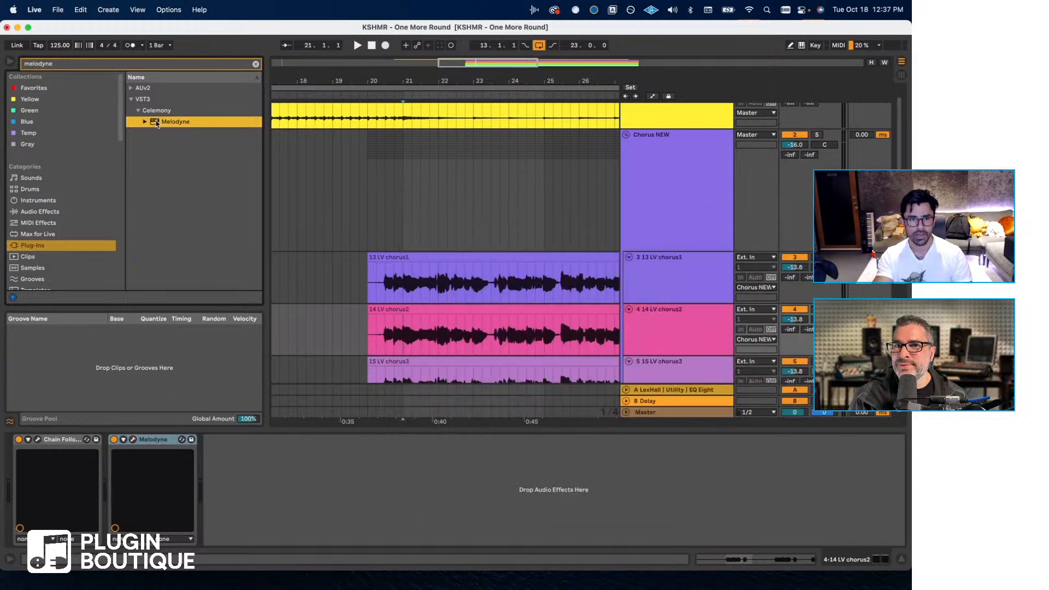
pyautogui.click(385, 281)
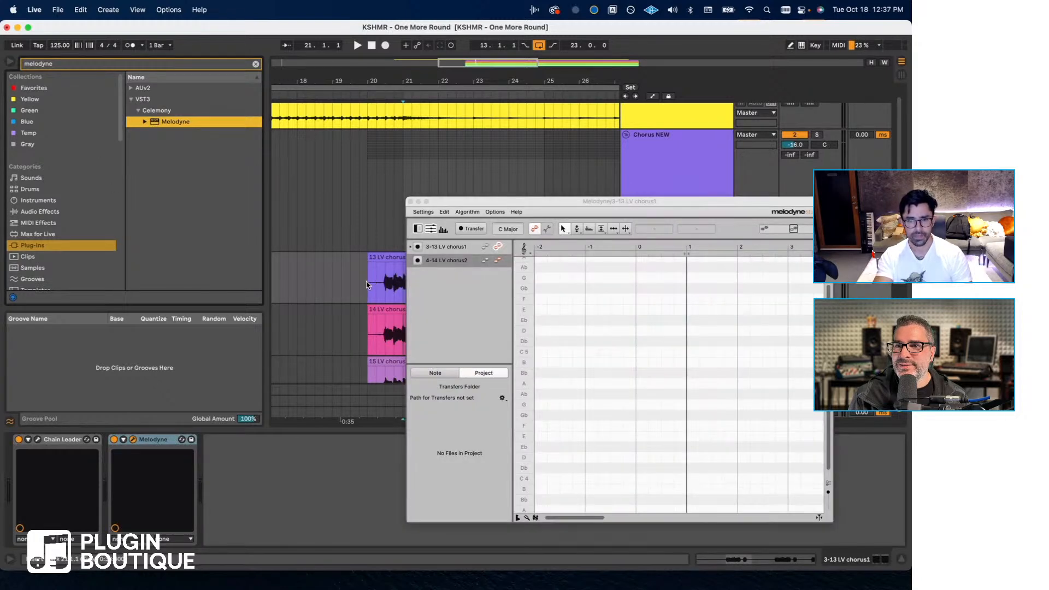
pyautogui.click(418, 246)
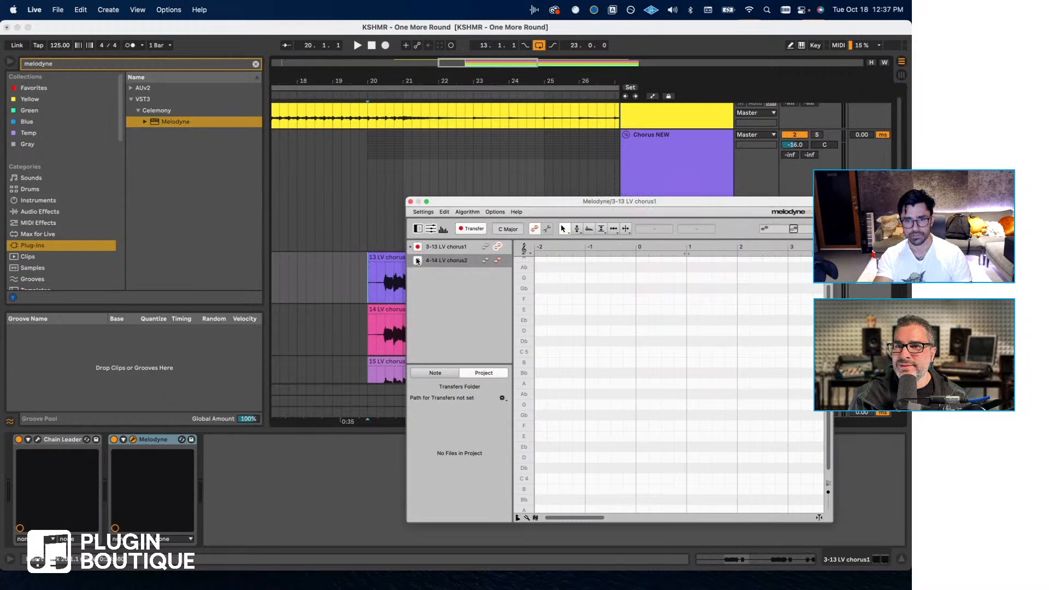
pyautogui.click(418, 260)
# - Transfer both chorus vocals into Melodyne by playing the song from bar 20 to about bar 25
pyautogui.press('space')
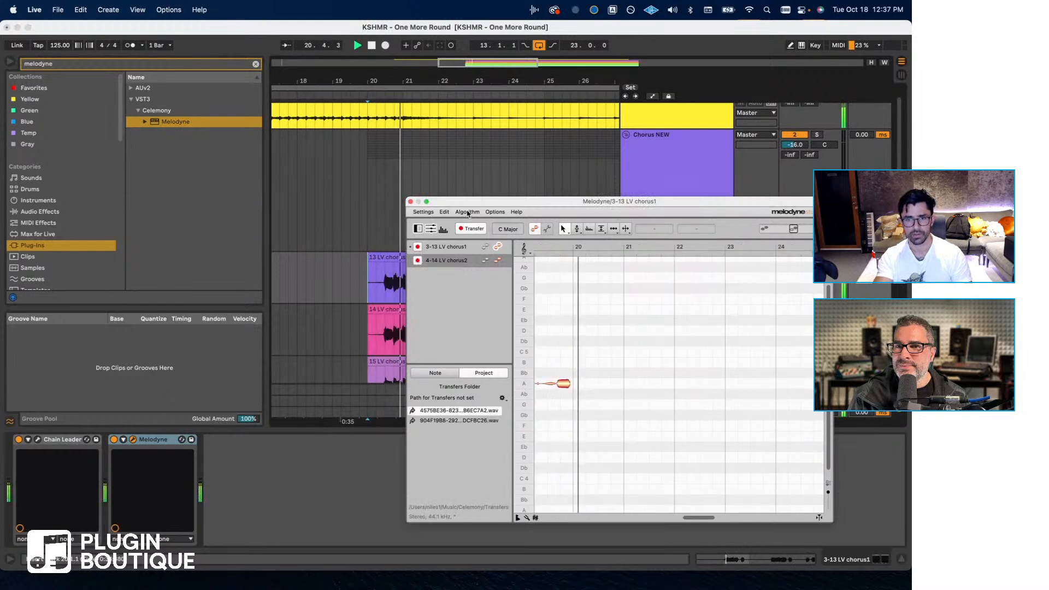
pyautogui.moveTo(491, 202); pyautogui.dragTo(153, 203)
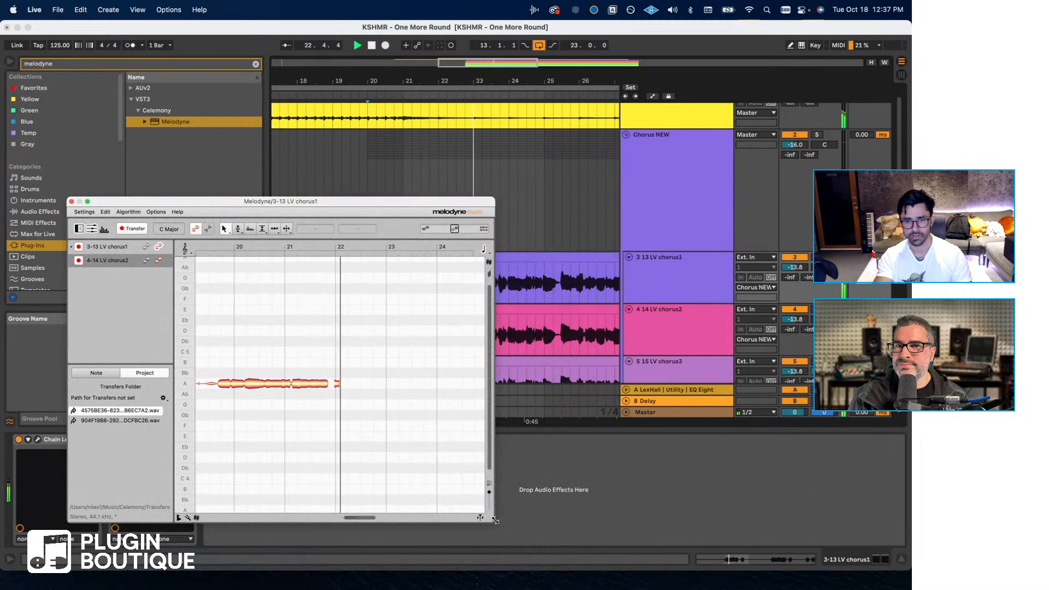
pyautogui.moveTo(495, 521); pyautogui.dragTo(553, 515)
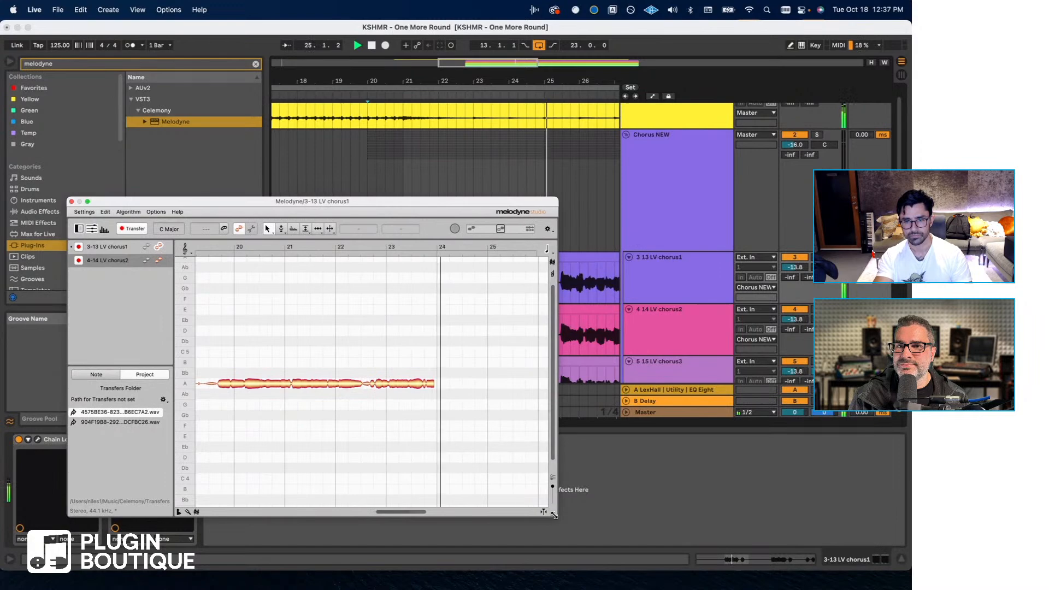
pyautogui.press('space')
# - Deactivate tracks 5 to 14, from 15 LV chorus3 through 24 Yoshi and Niels twang1, and move the Melodyne window aside
pyautogui.click(668, 362)
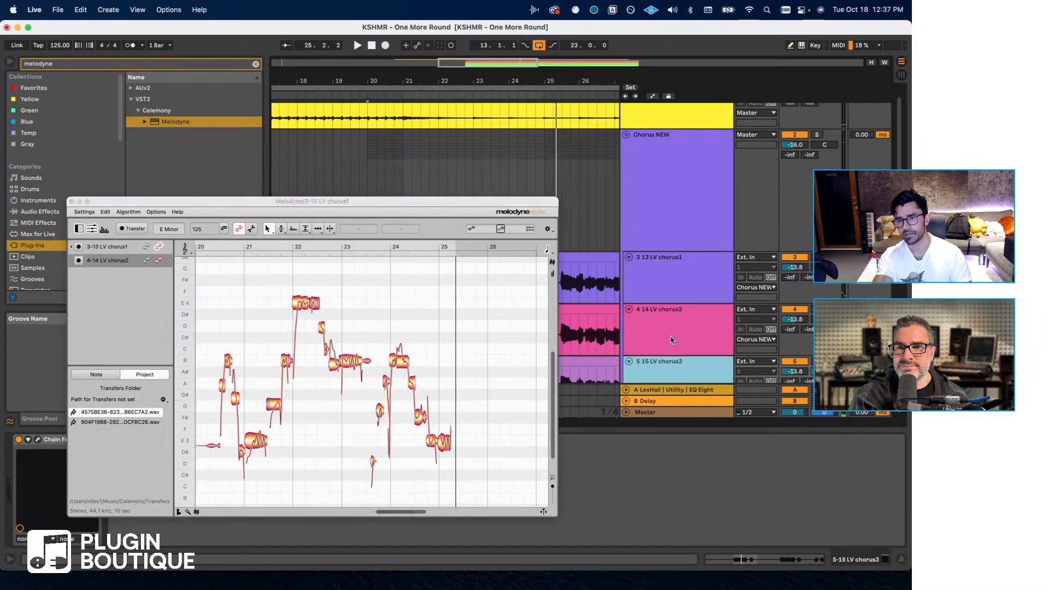
pyautogui.scroll(-10, 671, 340)
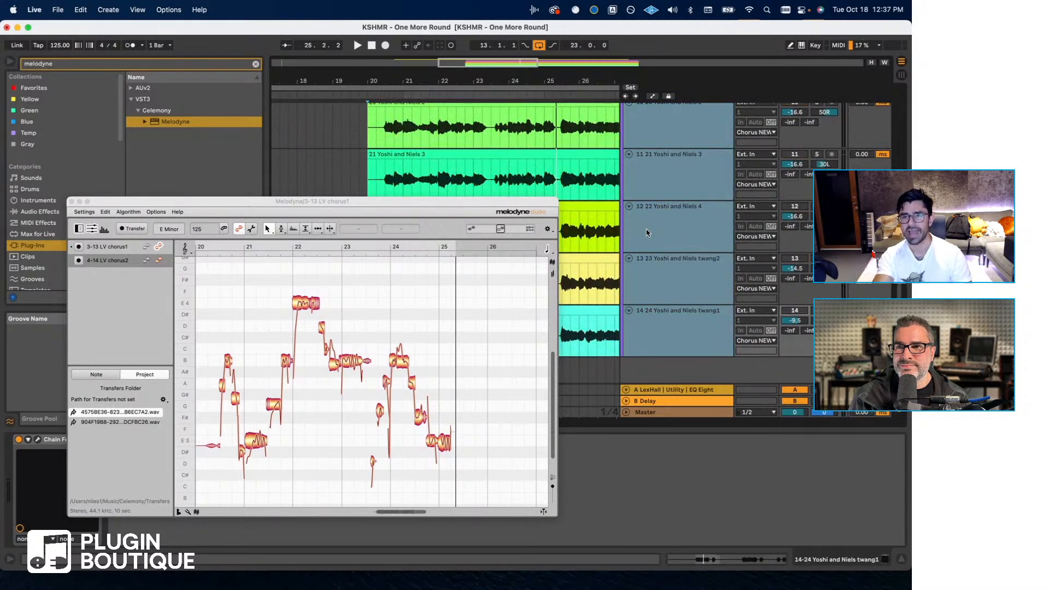
pyautogui.scroll(10, 646, 233)
pyautogui.moveTo(435, 203); pyautogui.dragTo(417, 210)
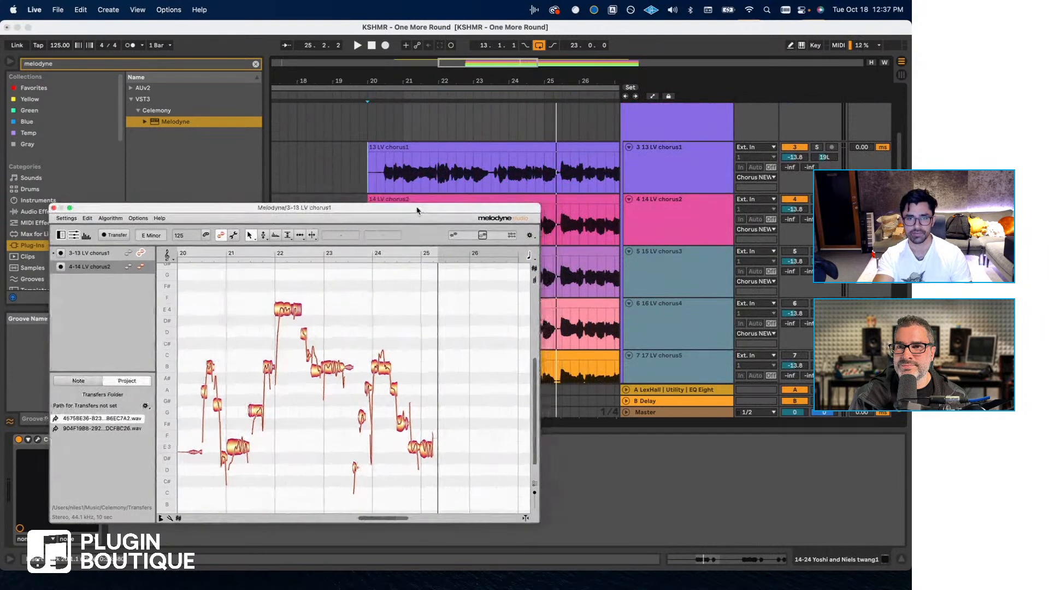
# - Cancel the SoftRAID update and play from 20.3.1 while showing 14 LV chorus2's notes as a reference in Melodyne
pyautogui.click(388, 176)
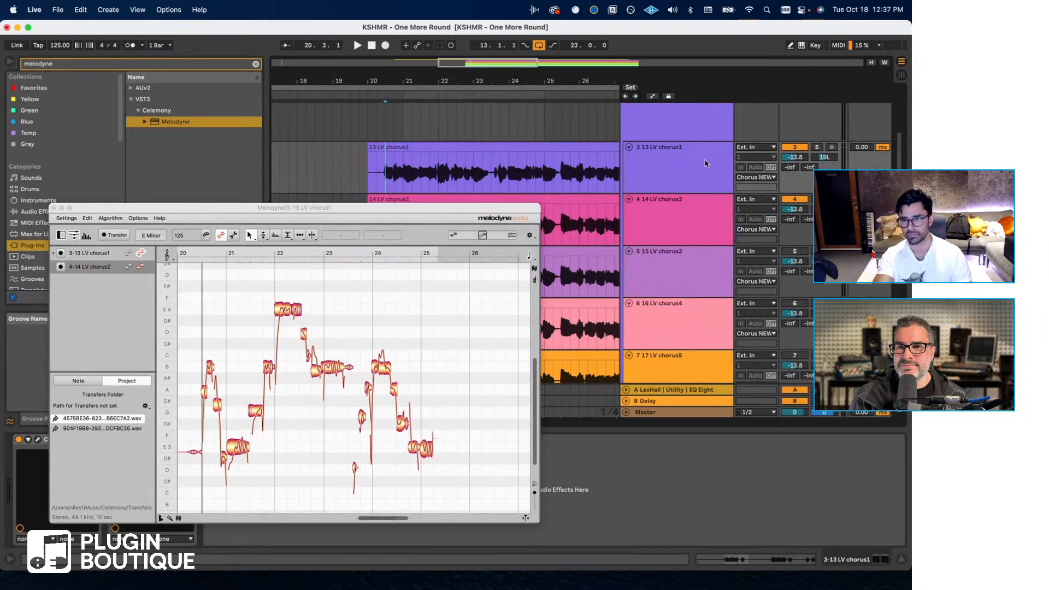
pyautogui.keyDown('shift'); pyautogui.click(703, 207); pyautogui.keyUp('shift')
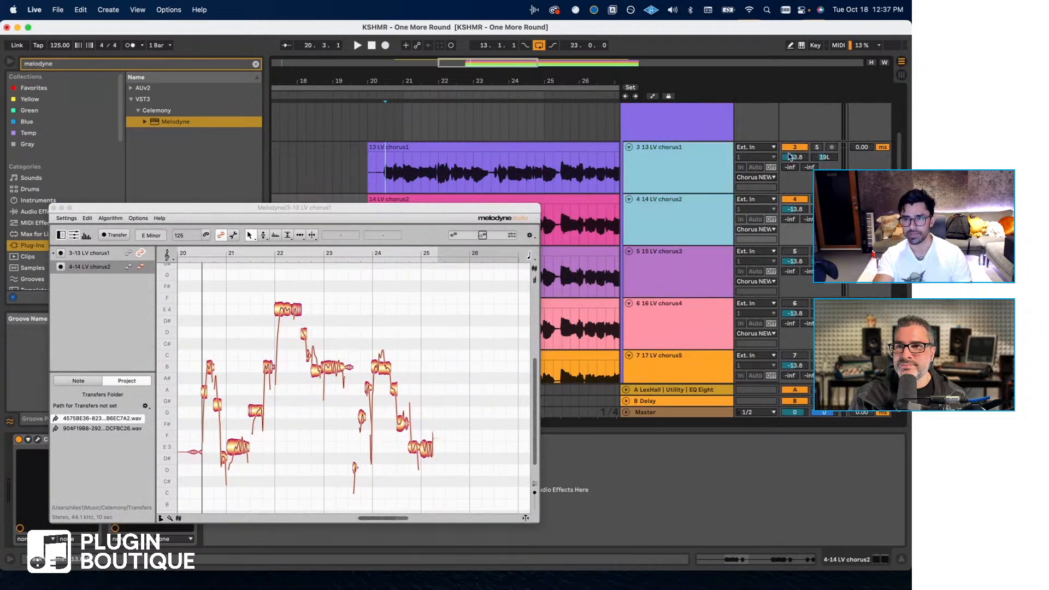
pyautogui.click(791, 156)
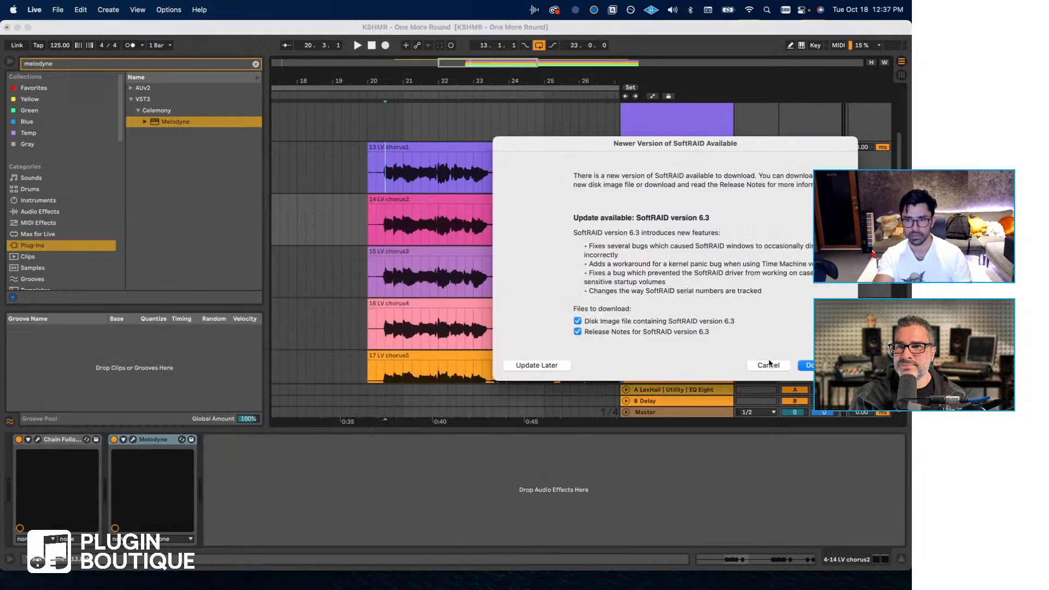
pyautogui.click(768, 365)
pyautogui.press('space')
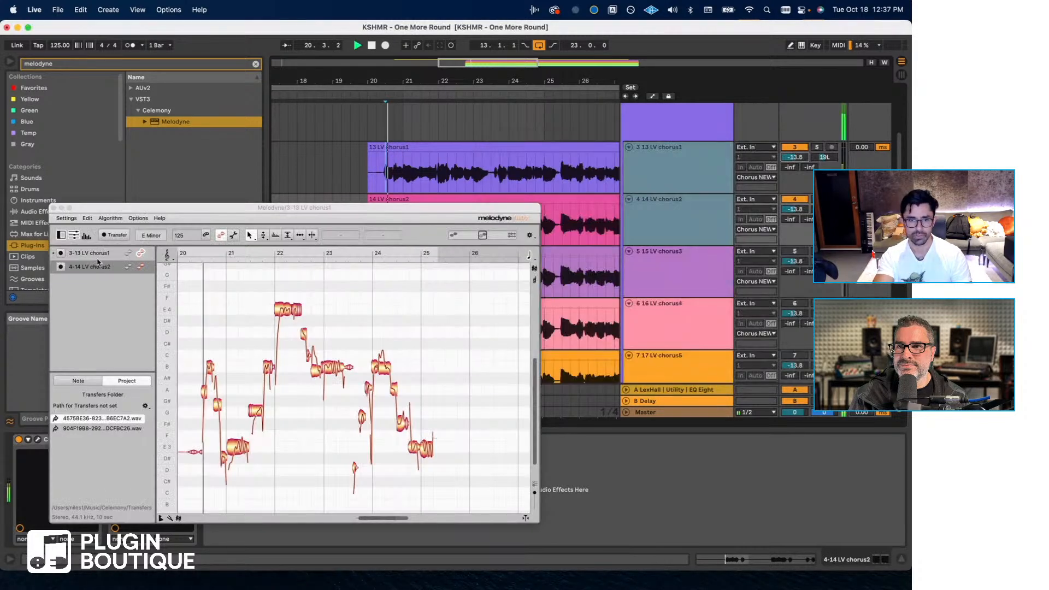
pyautogui.click(131, 268)
# - Set the volume of 13 LV chorus1 and 14 LV chorus2 to -1.1 dB and widen the Melodyne window
pyautogui.click(684, 188)
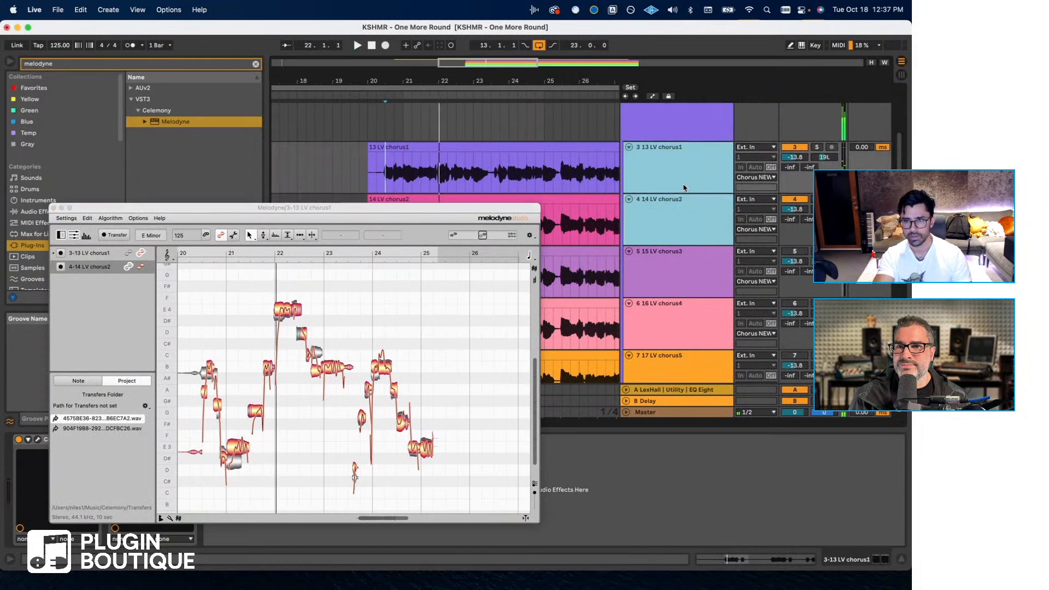
pyautogui.moveTo(794, 157); pyautogui.dragTo(794, 144)
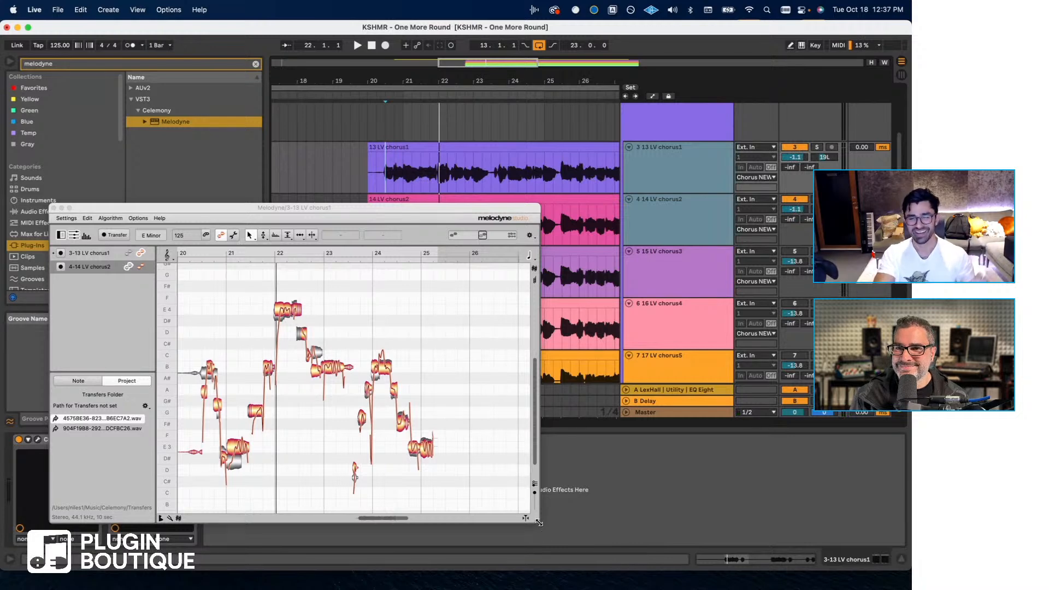
pyautogui.moveTo(539, 522); pyautogui.dragTo(677, 533)
pyautogui.click(101, 254)
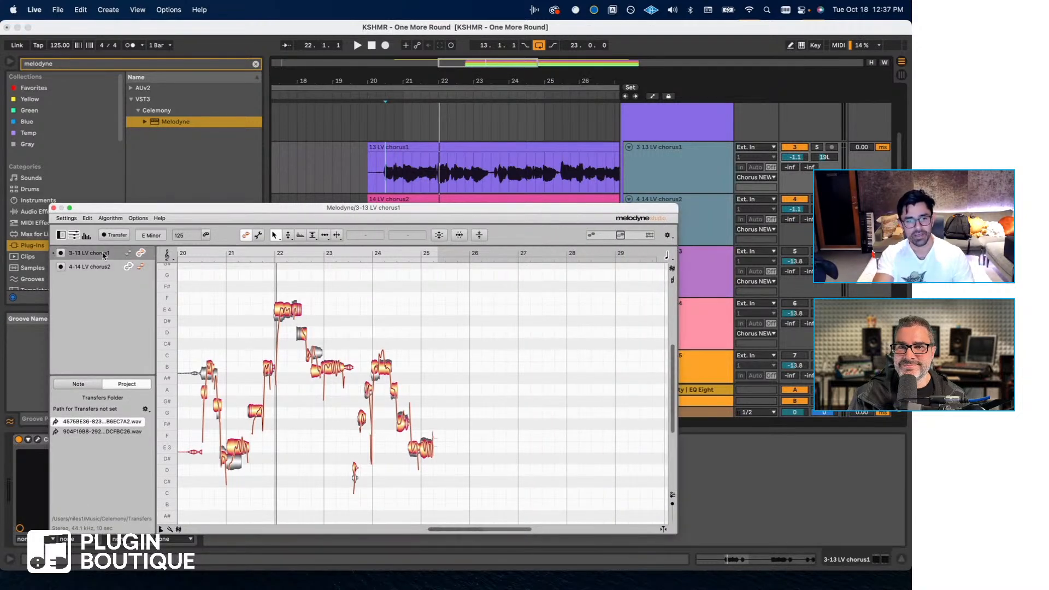
# - Separate a note shortly before bar 21 and another shortly before bar 23 in 13 LV chorus1's Melodyne notes
pyautogui.moveTo(529, 531); pyautogui.dragTo(467, 529)
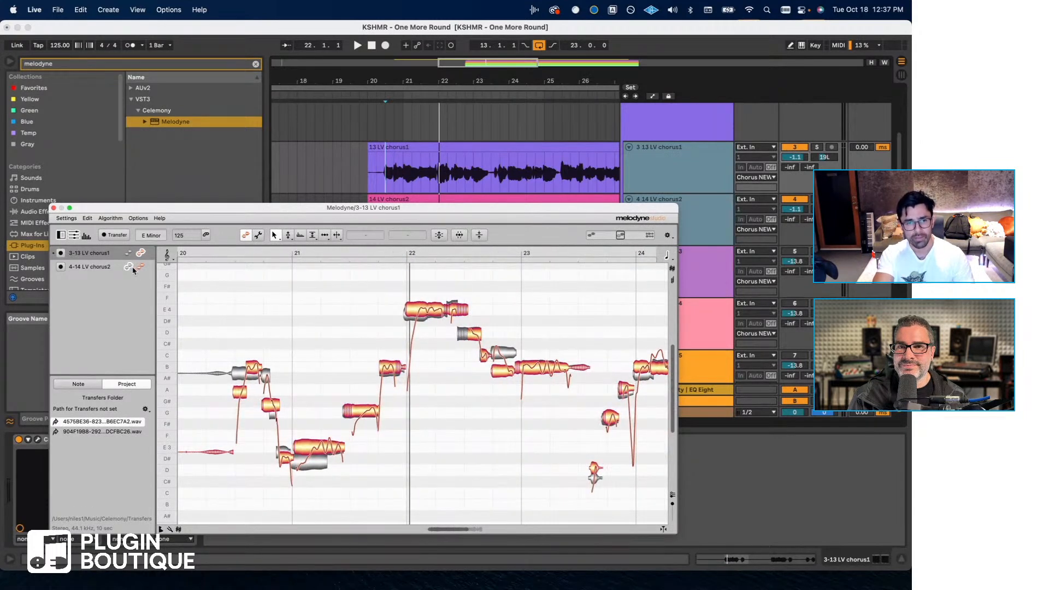
pyautogui.click(103, 271)
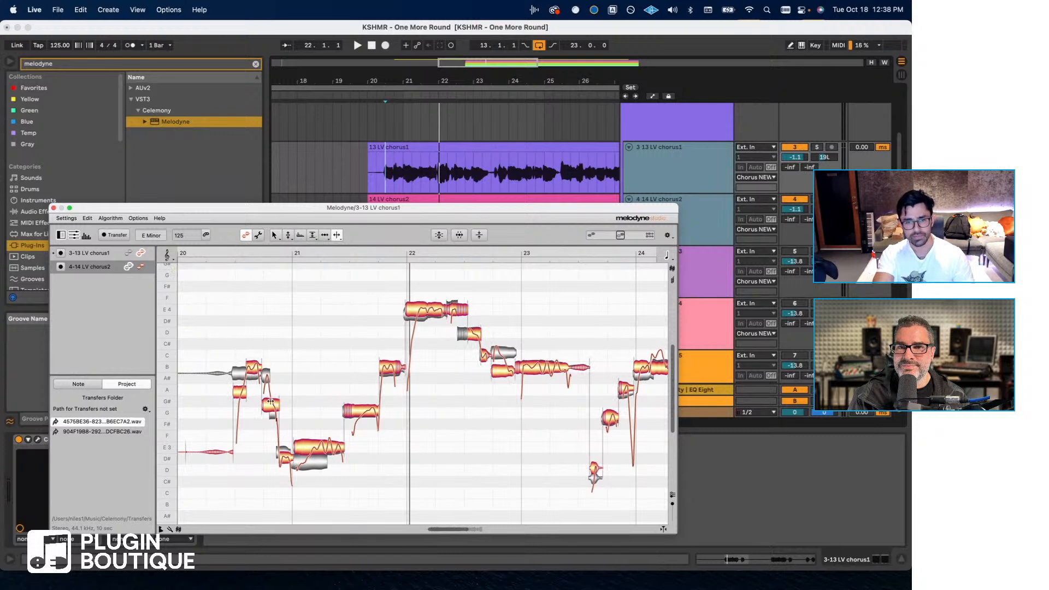
pyautogui.click(266, 376)
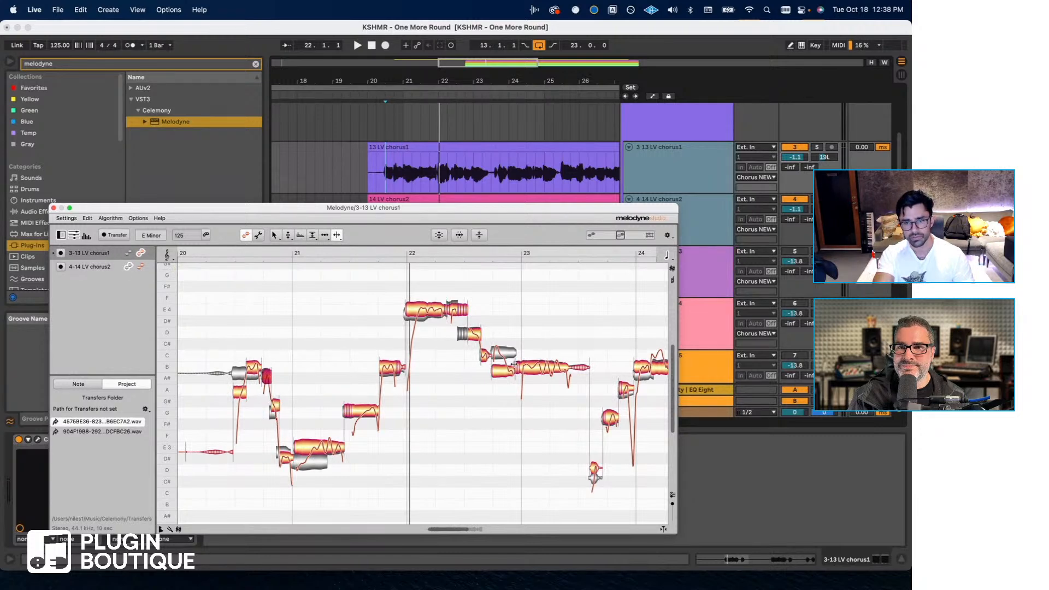
pyautogui.moveTo(503, 368); pyautogui.dragTo(503, 355)
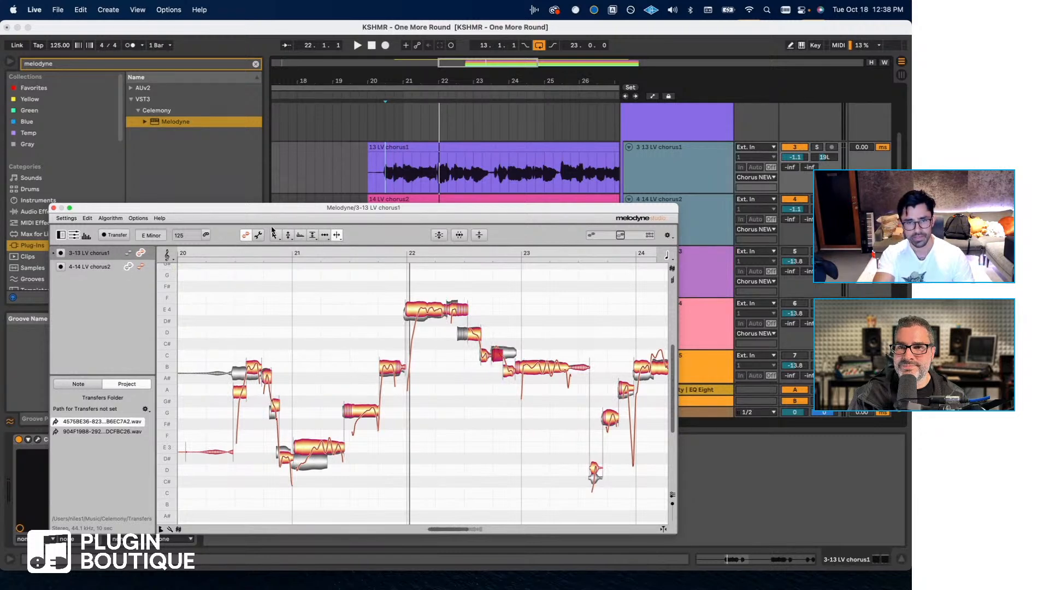
# - Select 13 LV chorus1's opening notes through the long E3 note with the Pitch tool and limit the pitch grid to E Minor
pyautogui.click(289, 235)
pyautogui.click(310, 448)
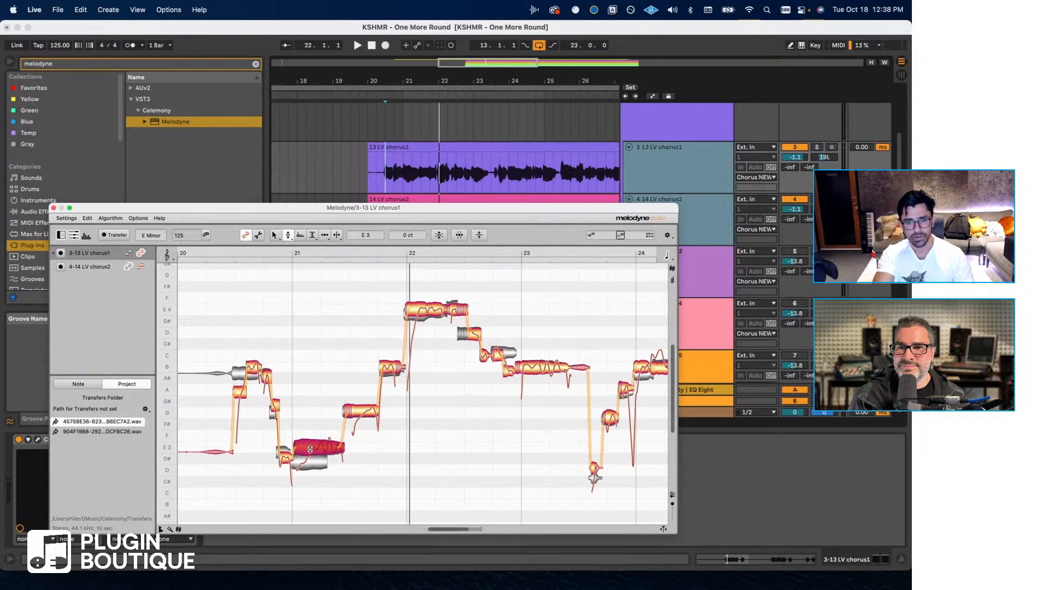
pyautogui.moveTo(304, 481); pyautogui.dragTo(240, 349)
pyautogui.press('super+z')
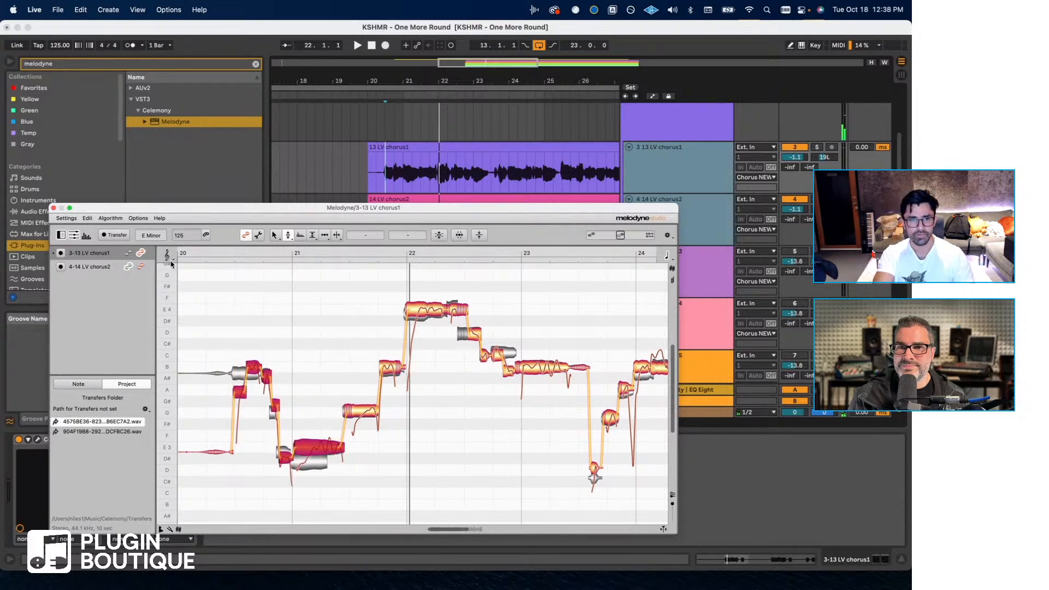
pyautogui.rightClick(174, 271)
pyautogui.click(182, 284)
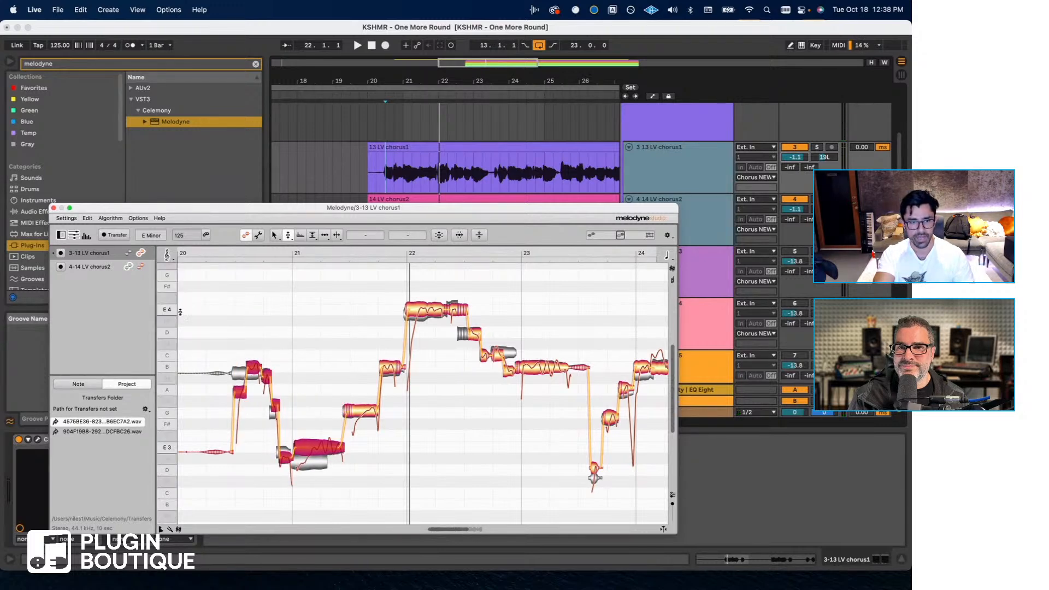
pyautogui.click(171, 530)
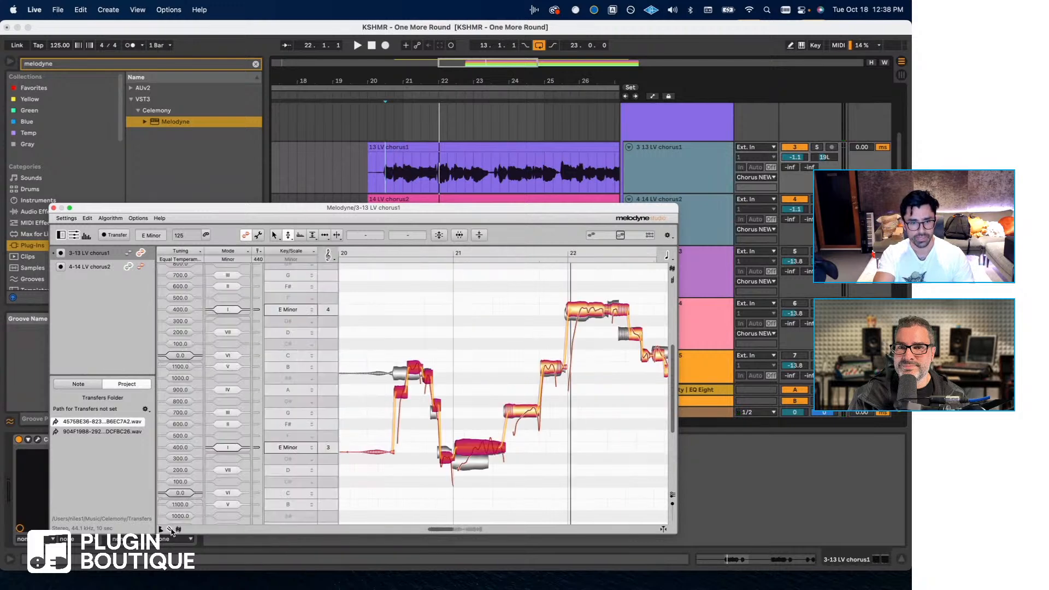
pyautogui.click(171, 530)
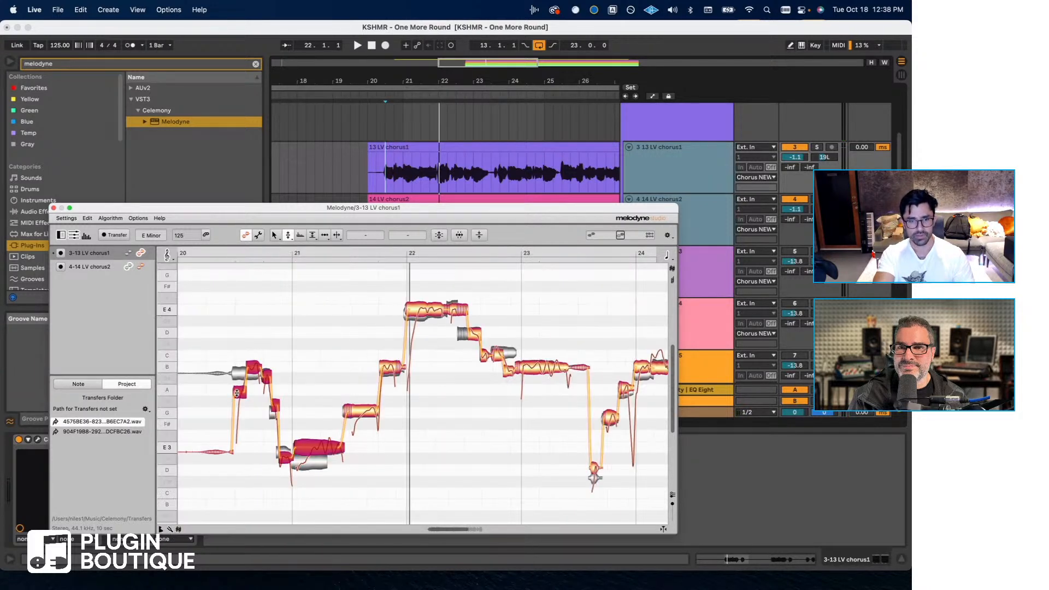
# - Raise the selected opening notes by a fourth, tune the long note at bar 21 to B3, and listen back
pyautogui.moveTo(237, 392); pyautogui.dragTo(242, 345)
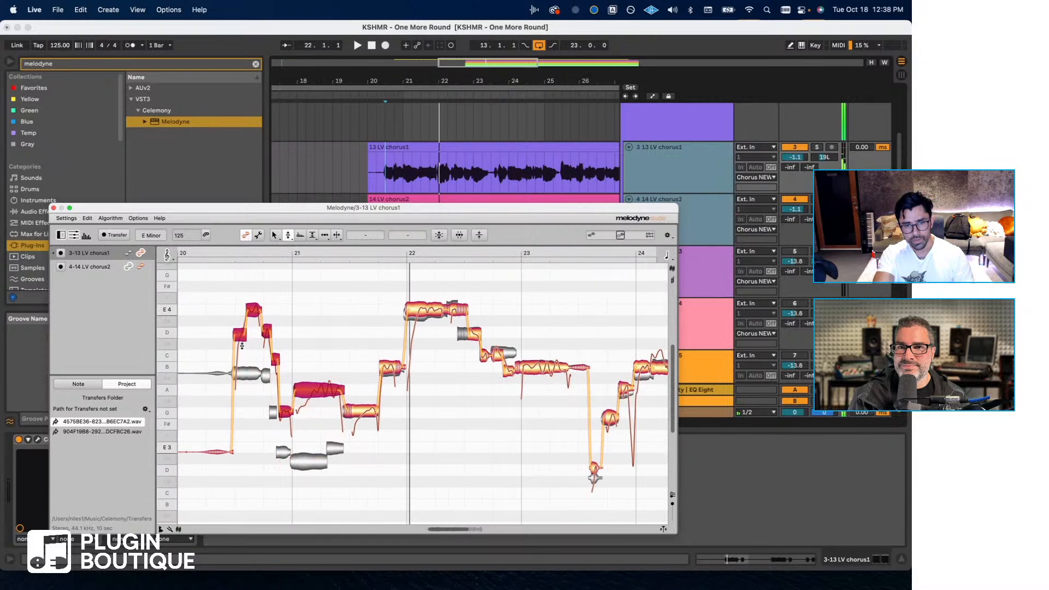
pyautogui.press('space')
pyautogui.click(318, 347)
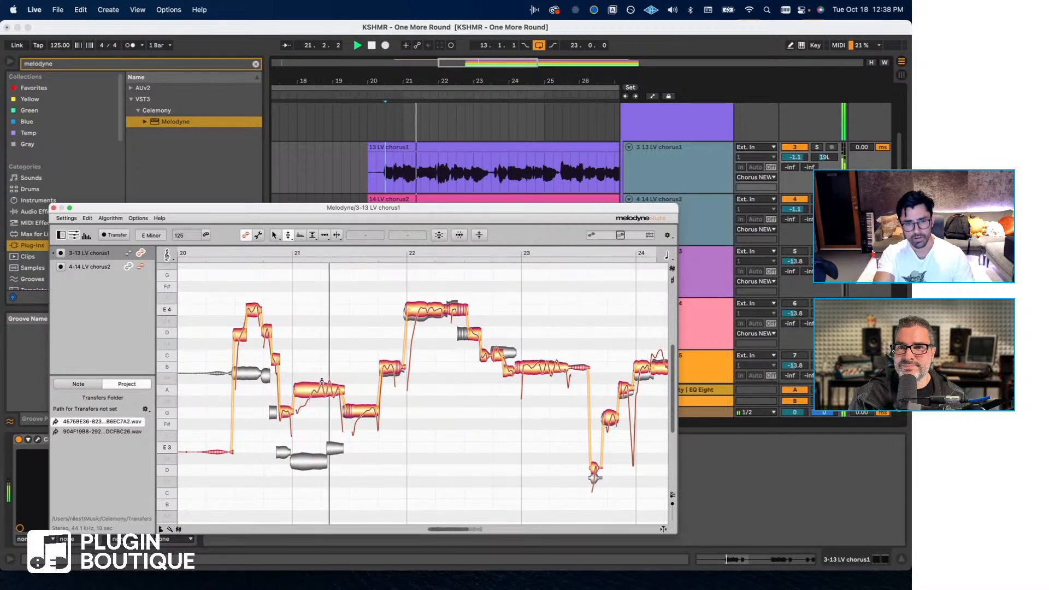
pyautogui.moveTo(322, 383); pyautogui.dragTo(314, 370)
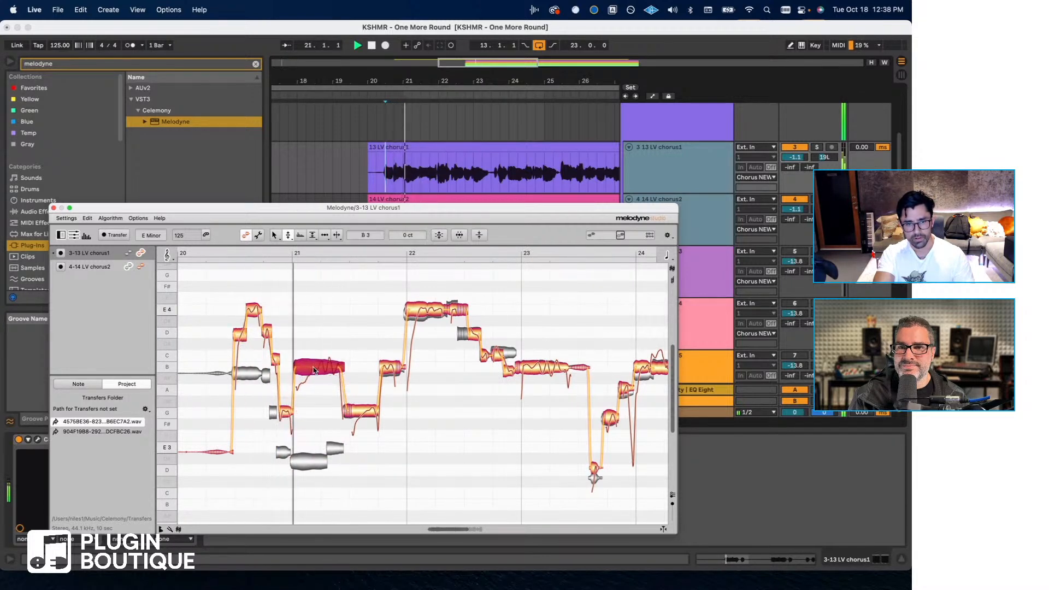
pyautogui.press('space')
# - Raise the next phrase's notes so the long note at bar 22 sits on G4 and the one before it on E4
pyautogui.click(359, 400)
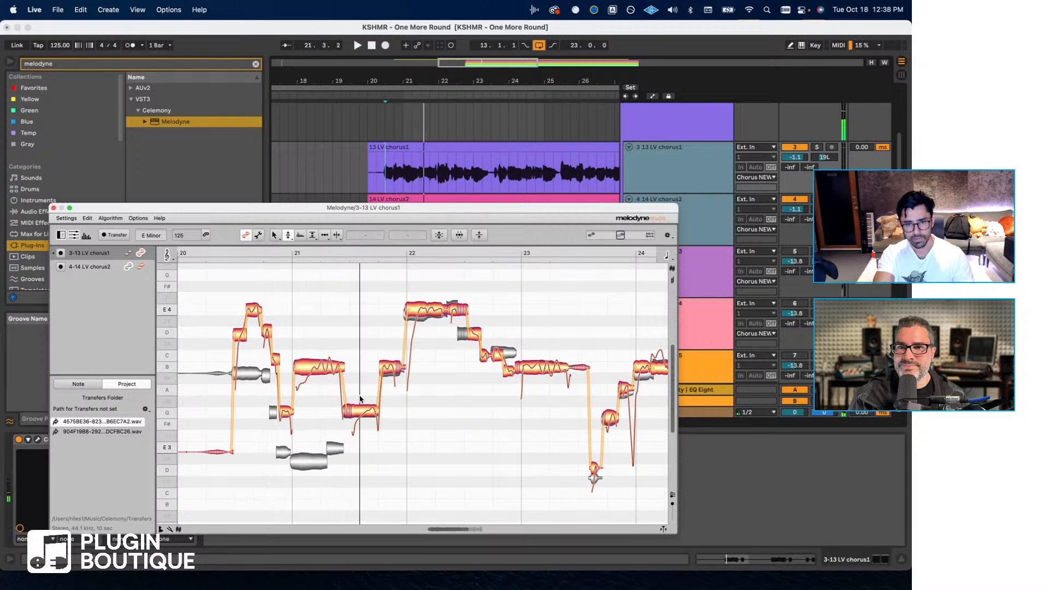
pyautogui.moveTo(360, 398); pyautogui.dragTo(455, 275)
pyautogui.press('space')
pyautogui.click(455, 304)
pyautogui.press('space')
pyautogui.moveTo(388, 334); pyautogui.dragTo(388, 314)
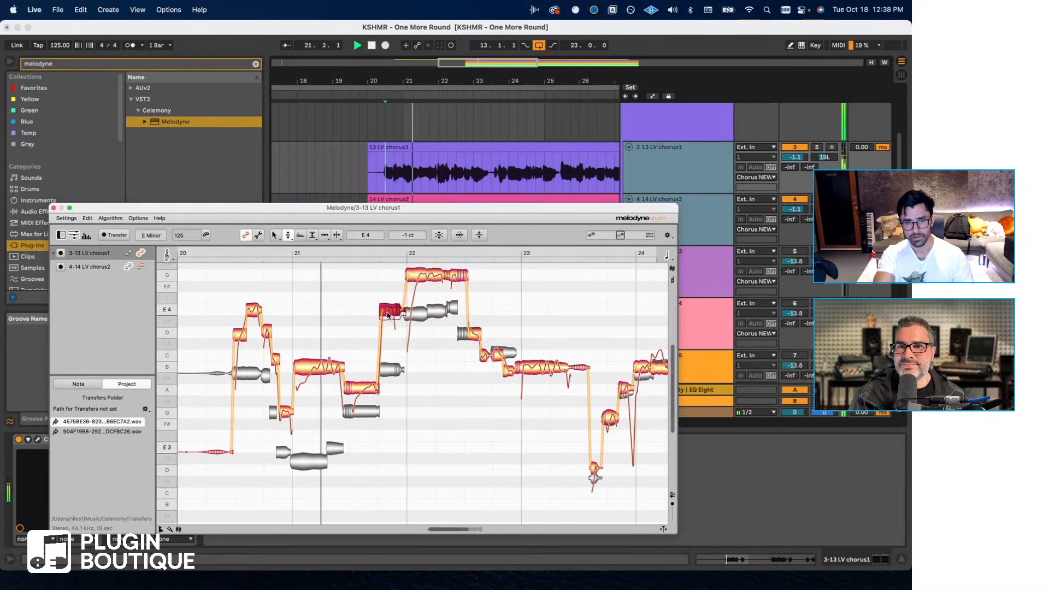
# - Raise the long note in the second half of bar 21 to D4 while checking it against playback
pyautogui.moveTo(361, 389); pyautogui.dragTo(363, 356)
pyautogui.press('space')
pyautogui.press('space')
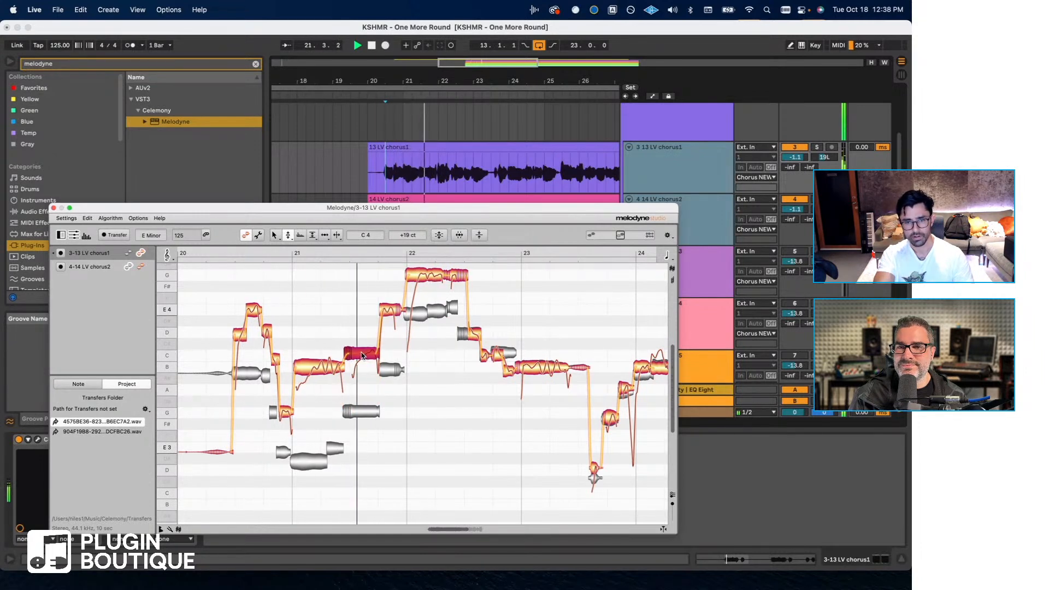
pyautogui.moveTo(362, 355); pyautogui.dragTo(362, 331)
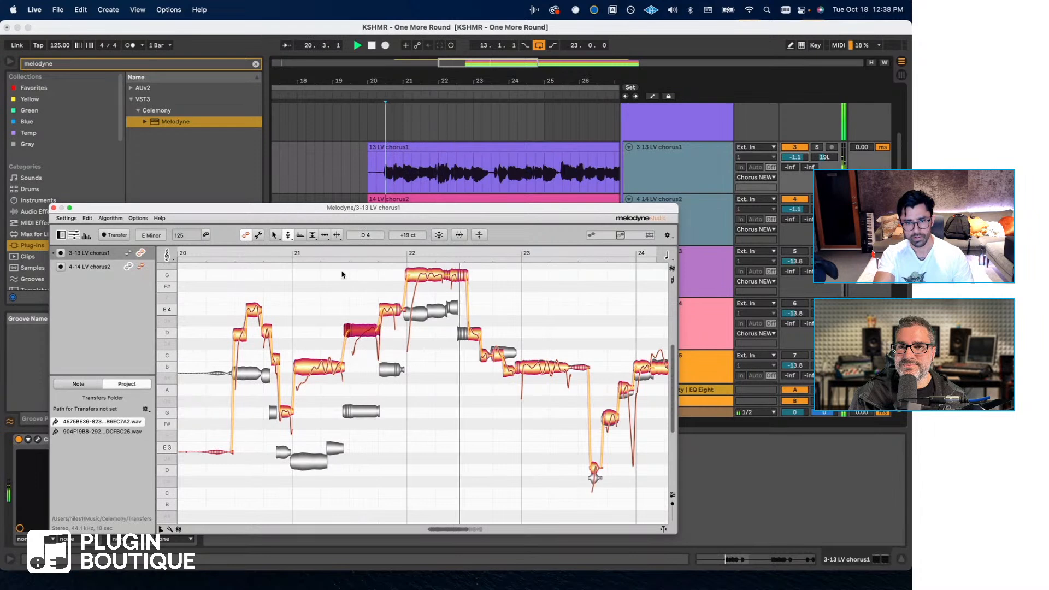
pyautogui.press('space')
pyautogui.press('space')
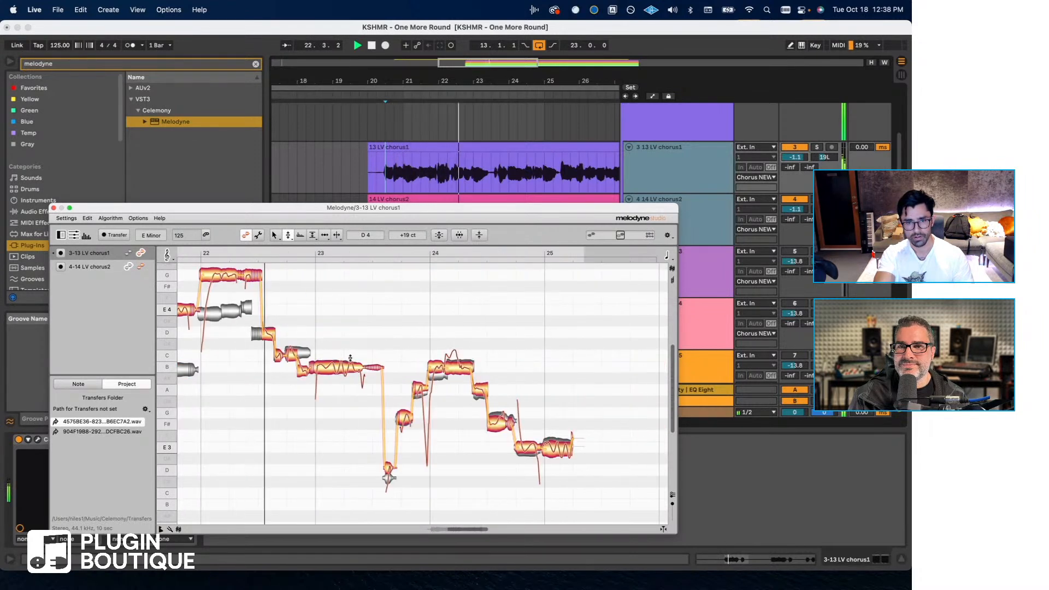
# - Listen to the harmony and raise the short note right after the long G4 note to F#4
pyautogui.press('space')
pyautogui.moveTo(270, 332); pyautogui.dragTo(269, 288)
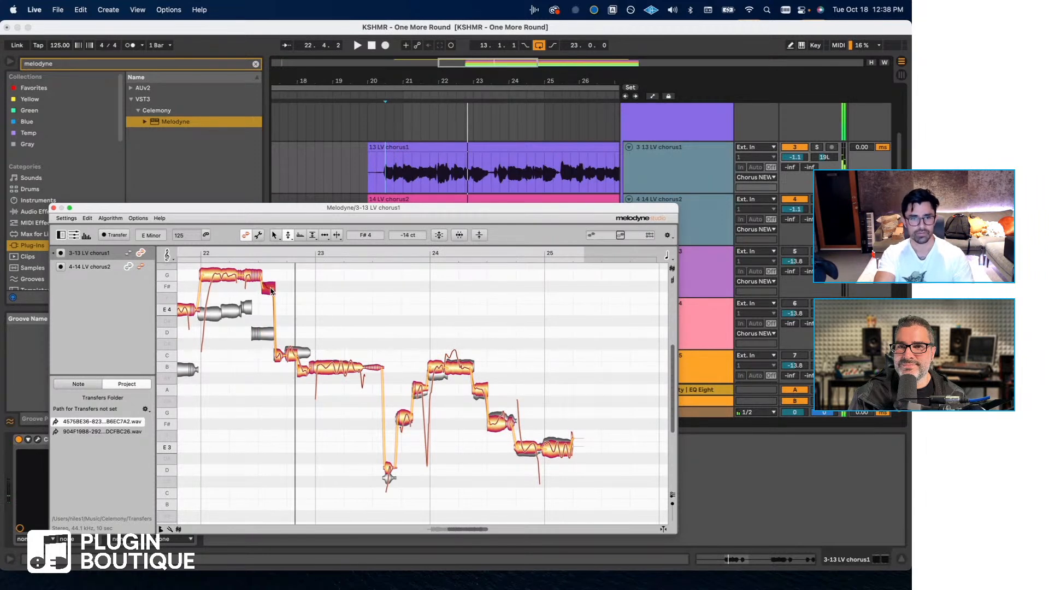
# - Close the Melodyne window and delete Melodyne from 13 LV chorus1 and 14 LV chorus2
pyautogui.click(53, 207)
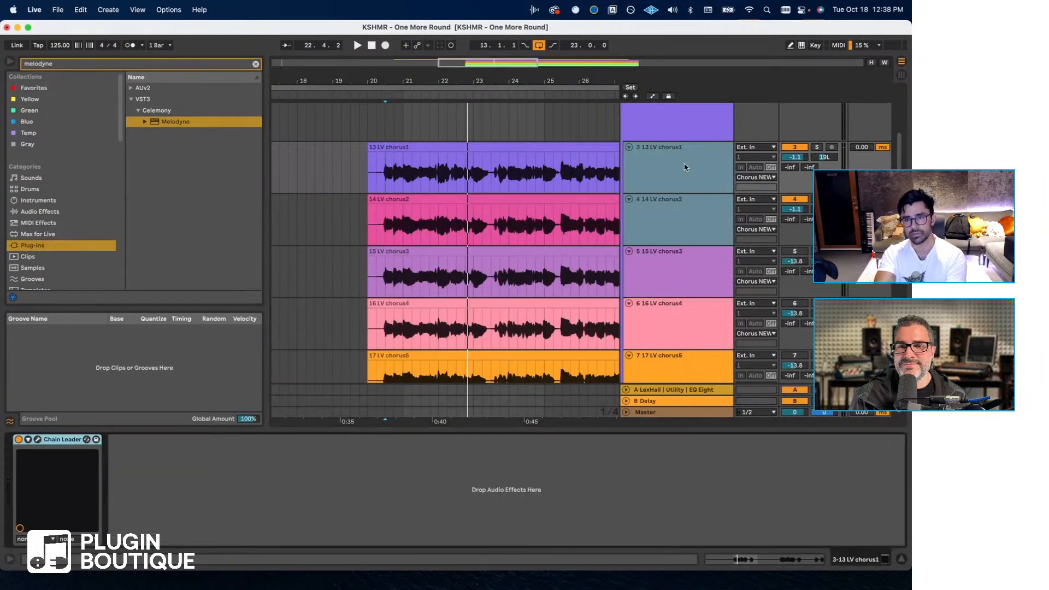
pyautogui.click(674, 195)
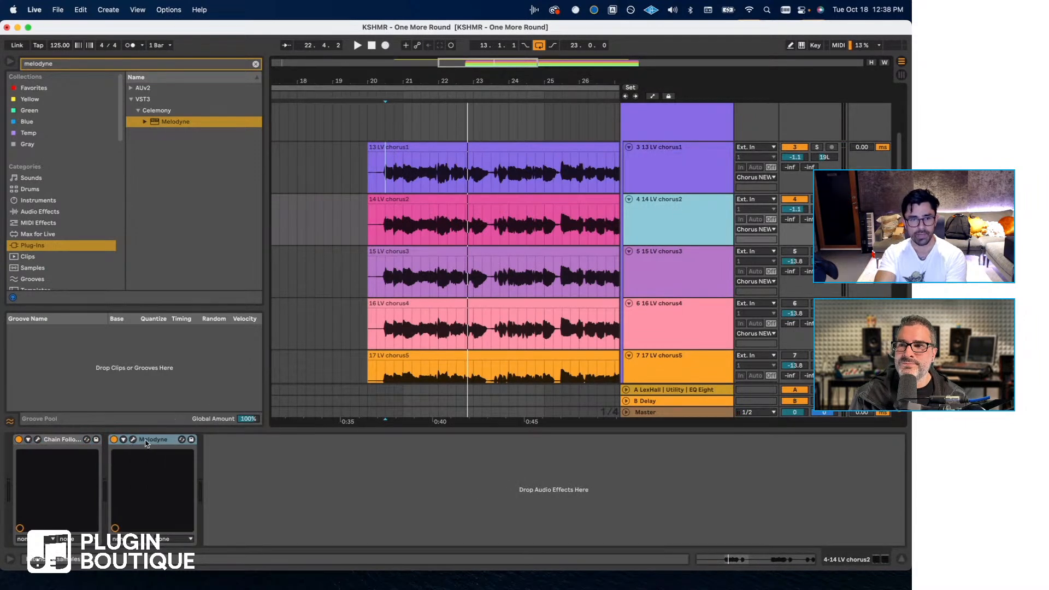
pyautogui.click(146, 440)
pyautogui.press('Delete')
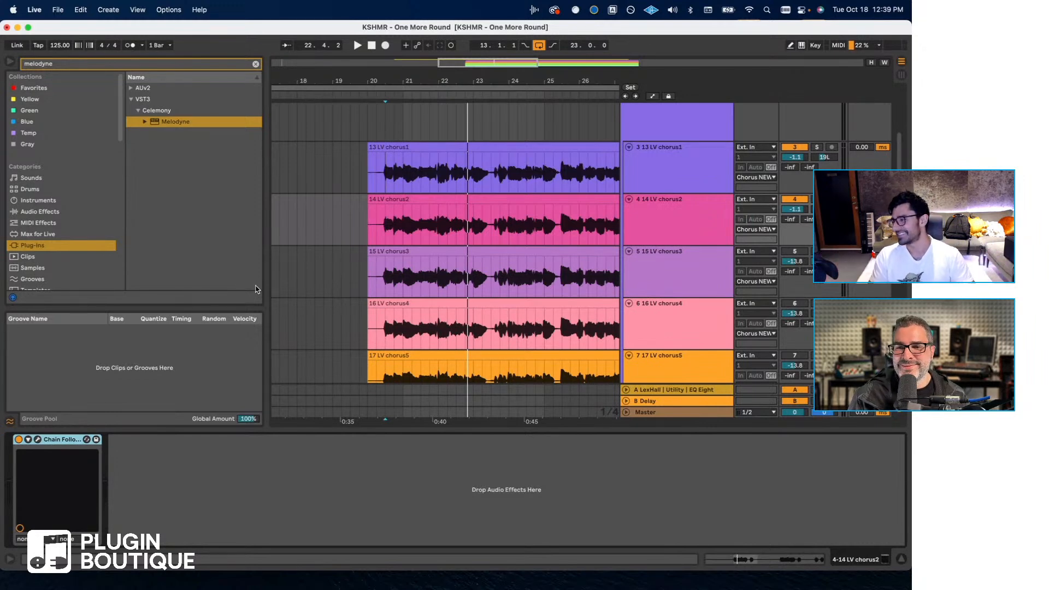
# - Set the volume of both 13 LV chorus1 and 14 LV chorus2 to -7.8 dB
pyautogui.click(707, 216)
pyautogui.keyDown('shift'); pyautogui.click(704, 175); pyautogui.keyUp('shift')
pyautogui.moveTo(794, 157); pyautogui.dragTo(794, 171)
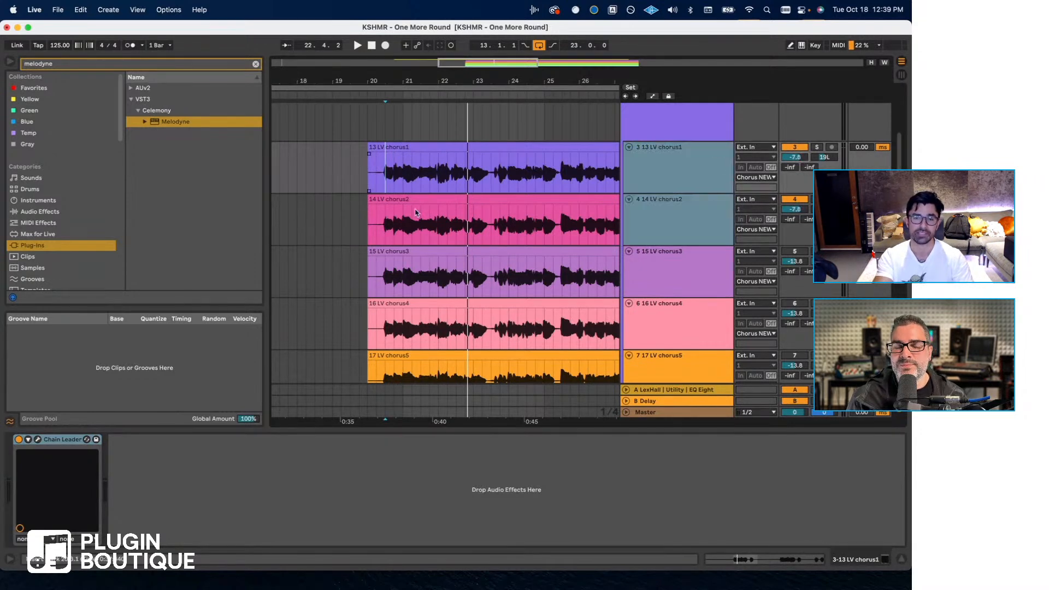
pyautogui.scroll(3, 414, 216)
pyautogui.scroll(2, 413, 215)
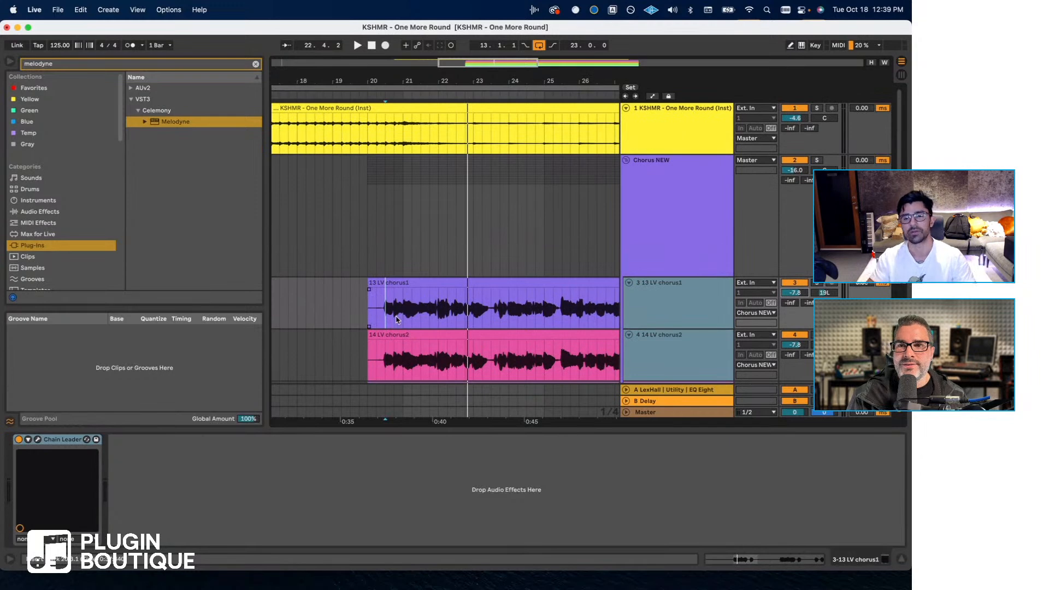
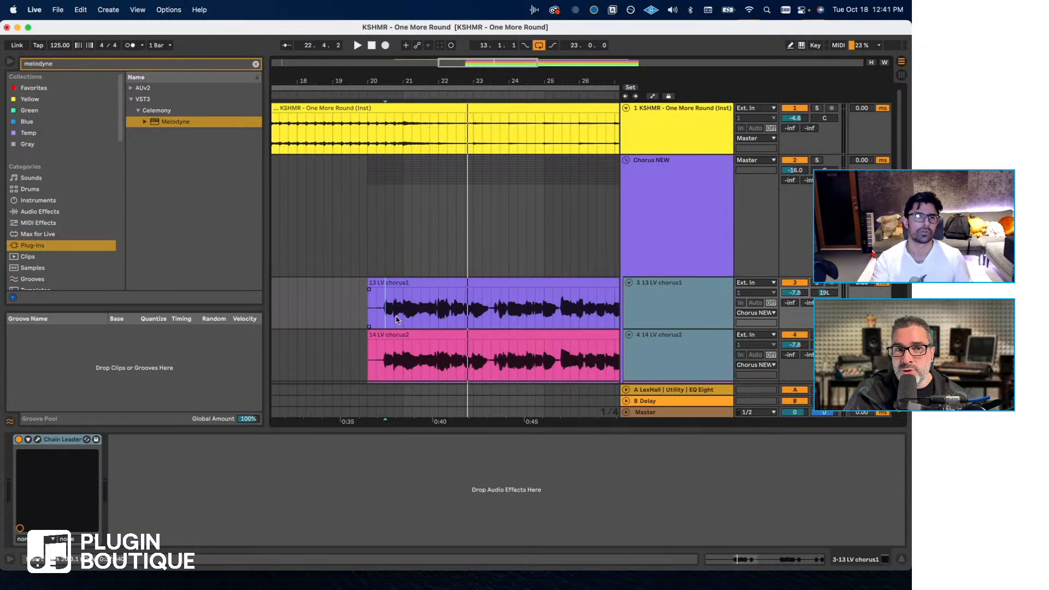
# - Open a recent KSHMR Chain set, saving the changes to KSHMR - One More Round
pyautogui.click(61, 10)
pyautogui.moveTo(110, 52)
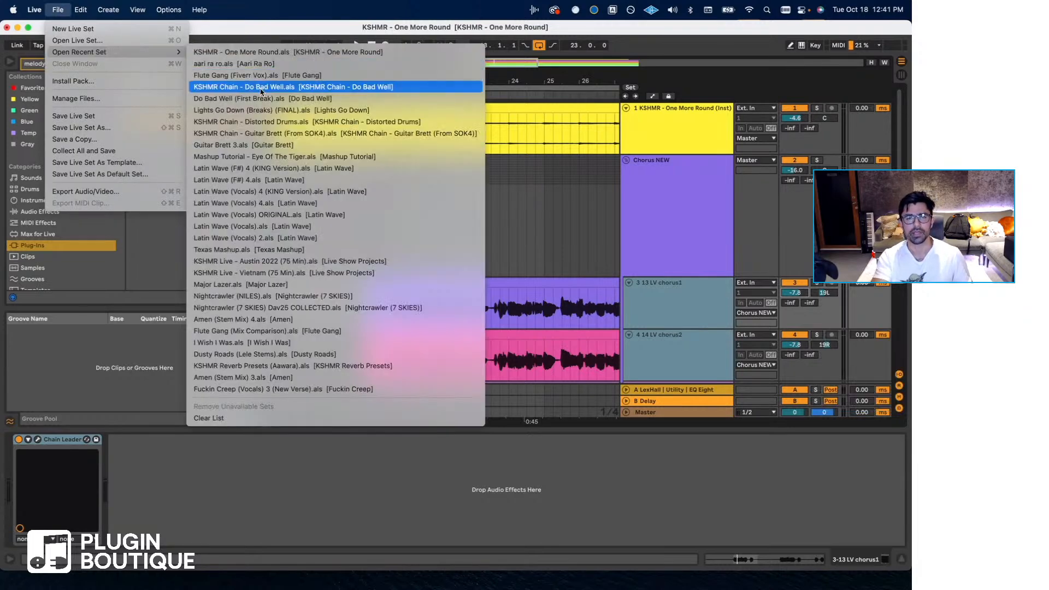
pyautogui.click(255, 127)
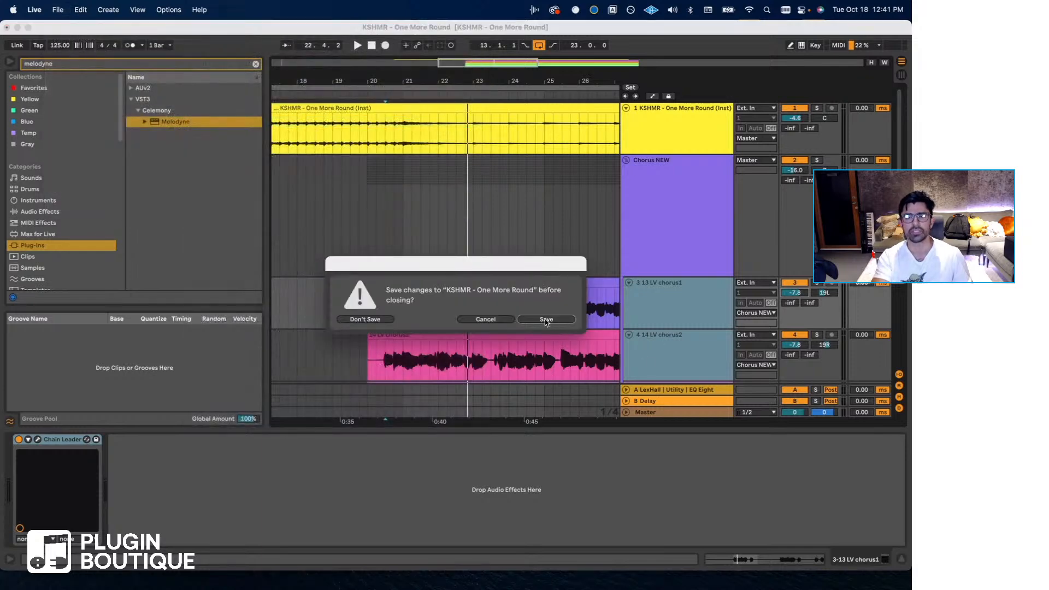
pyautogui.click(546, 320)
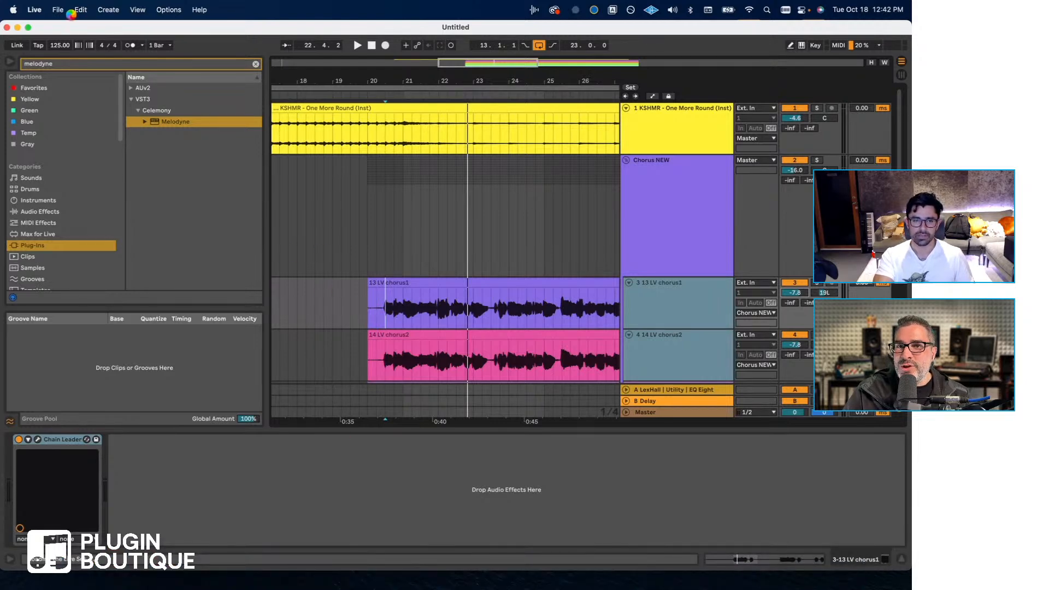
# - Force quit the unresponsive Ableton Live application
pyautogui.moveTo(382, 583)
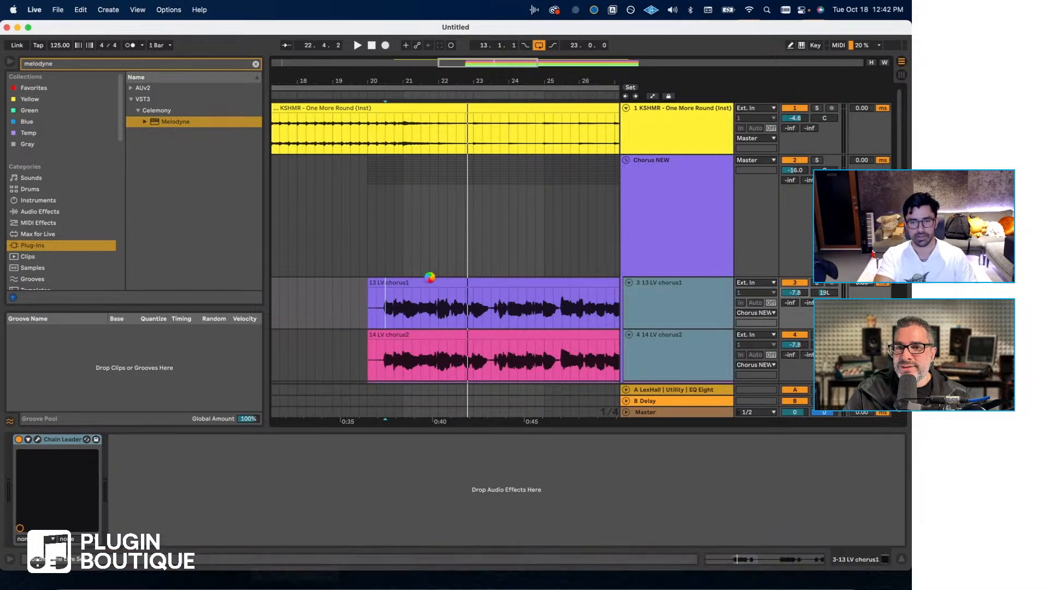
pyautogui.rightClick(290, 571)
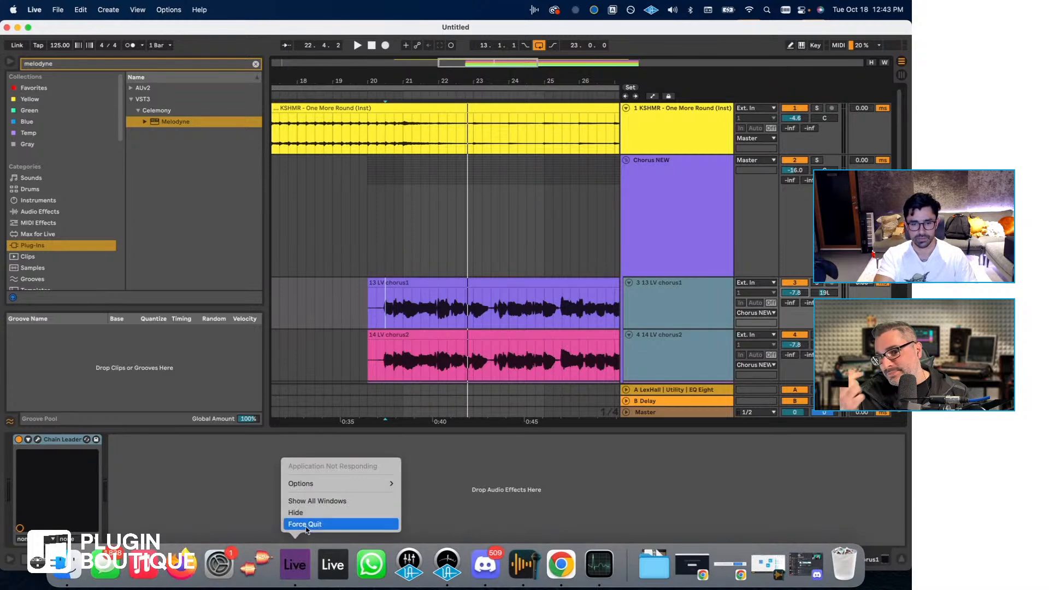
pyautogui.click(304, 522)
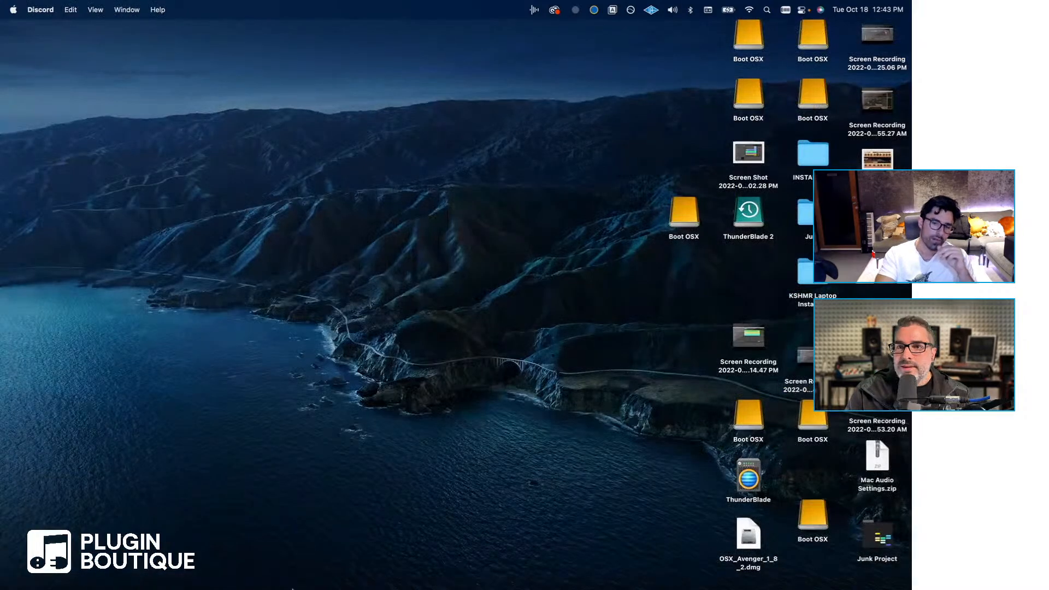
# - Relaunch Ableton Live 11 Beta and dismiss the Audio Hijack message about the missing source application
pyautogui.moveTo(285, 574)
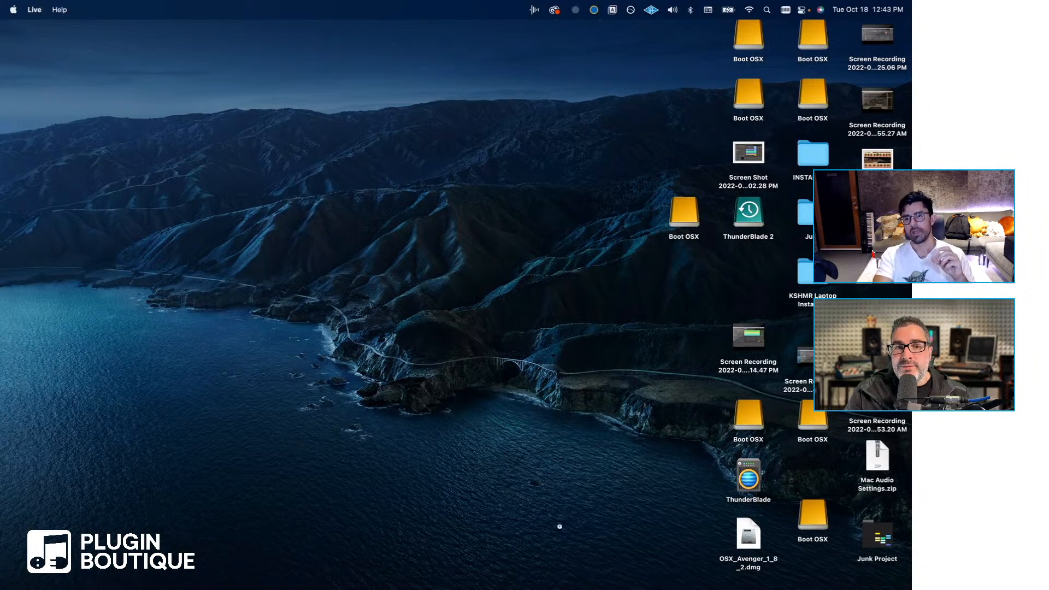
pyautogui.click(523, 573)
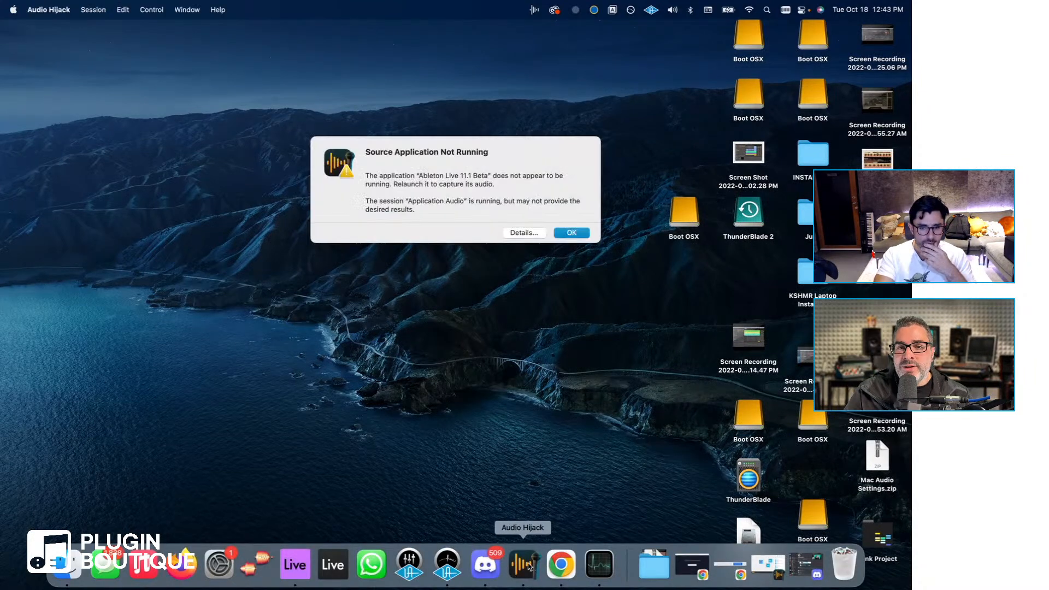
pyautogui.click(570, 232)
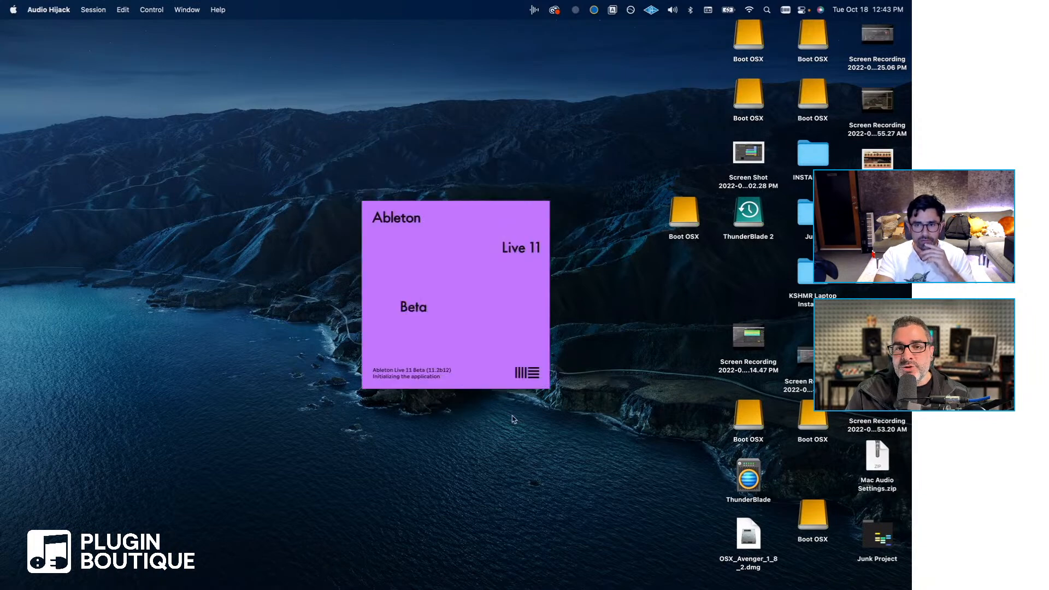
pyautogui.click(540, 568)
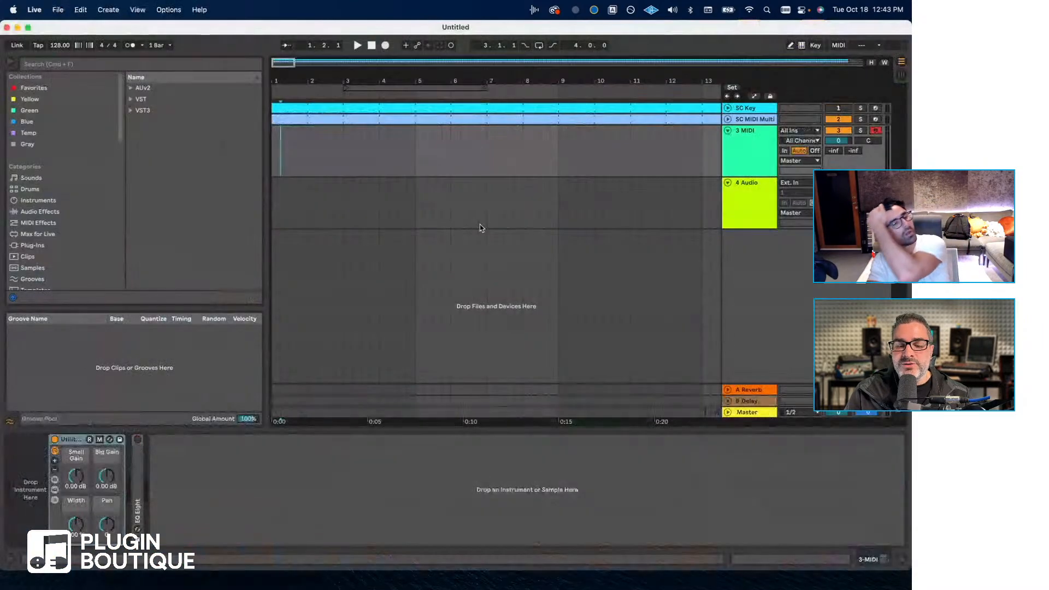
# - Close the crash report pane and open the recent set KSHMR Chain - Guitar Brett (From SOK4).als
pyautogui.click(59, 10)
pyautogui.moveTo(200, 10)
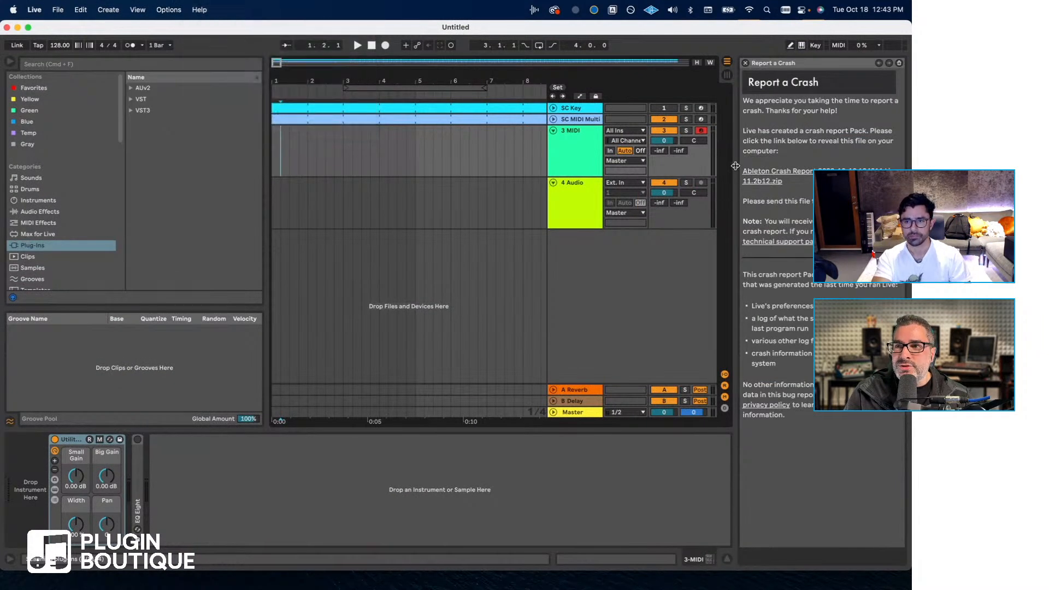
pyautogui.click(57, 8)
pyautogui.moveTo(79, 50)
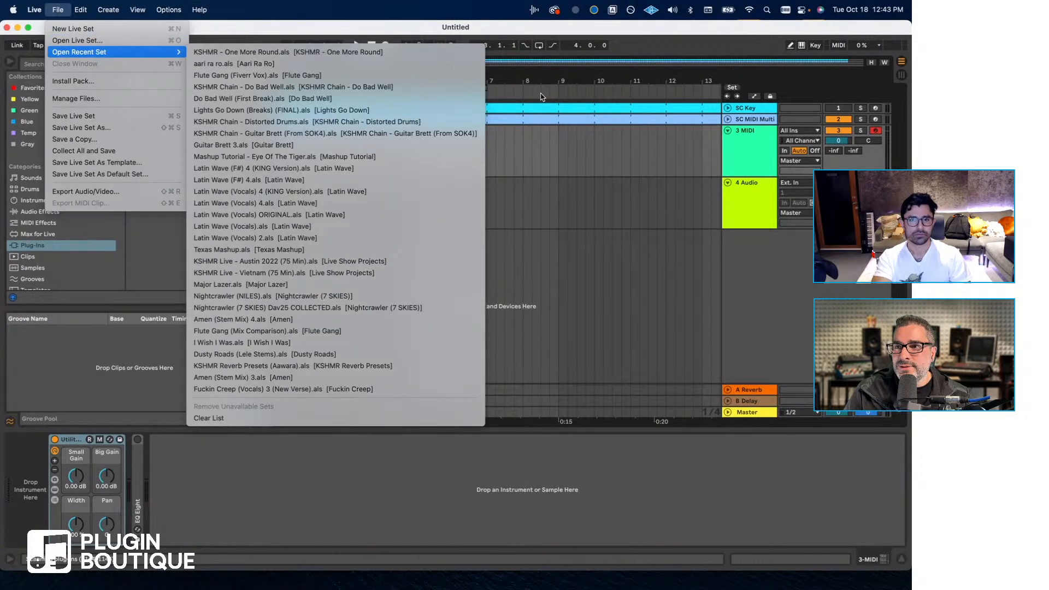
pyautogui.moveTo(16, 4)
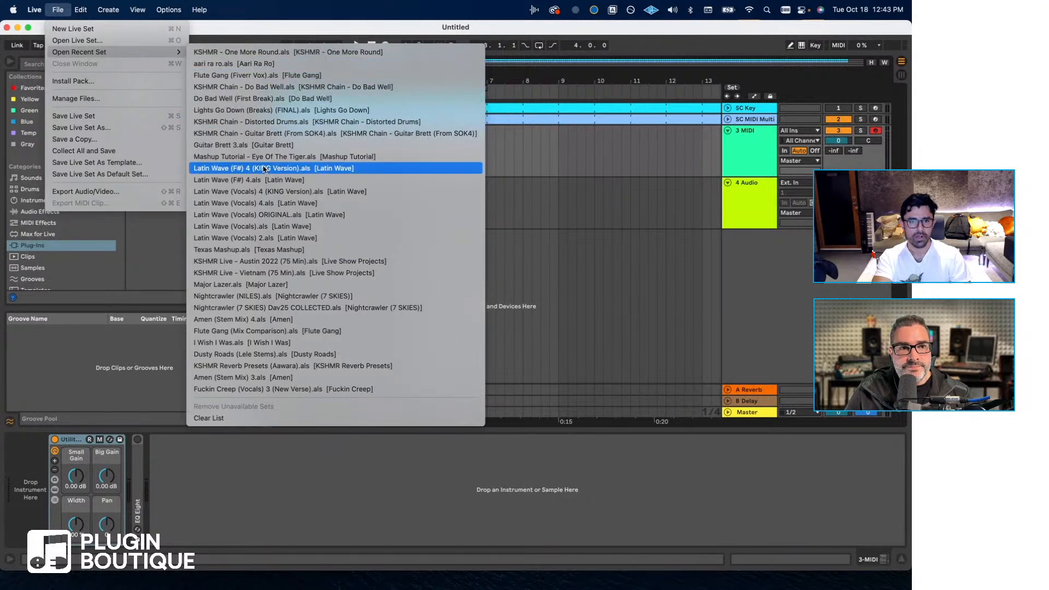
pyautogui.click(265, 135)
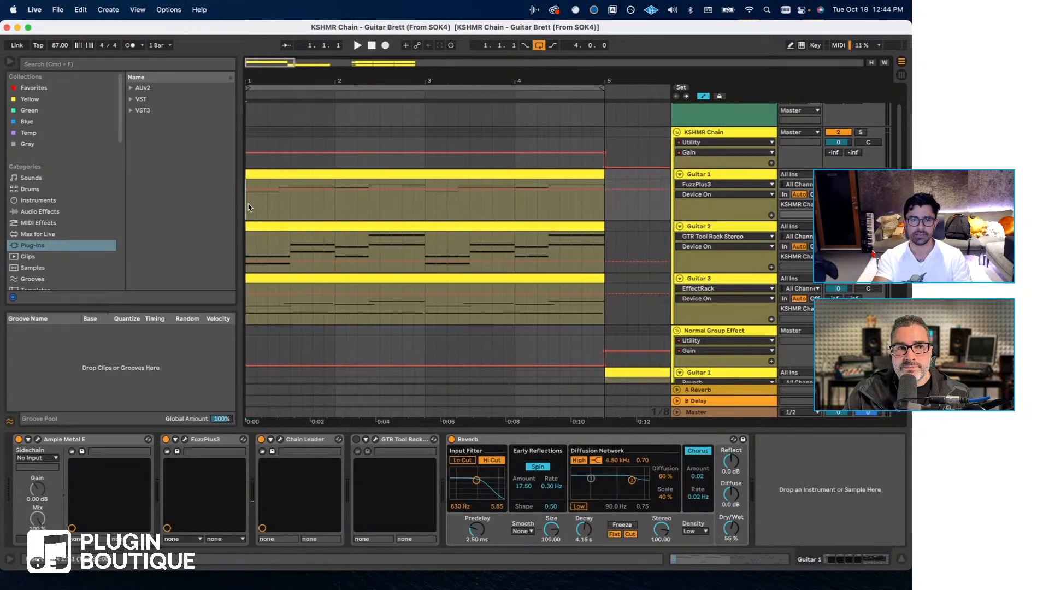
# - Inspect the Ample Metal E instrument on the Guitar 1 track and close its window
pyautogui.scroll(-3, 601, 164)
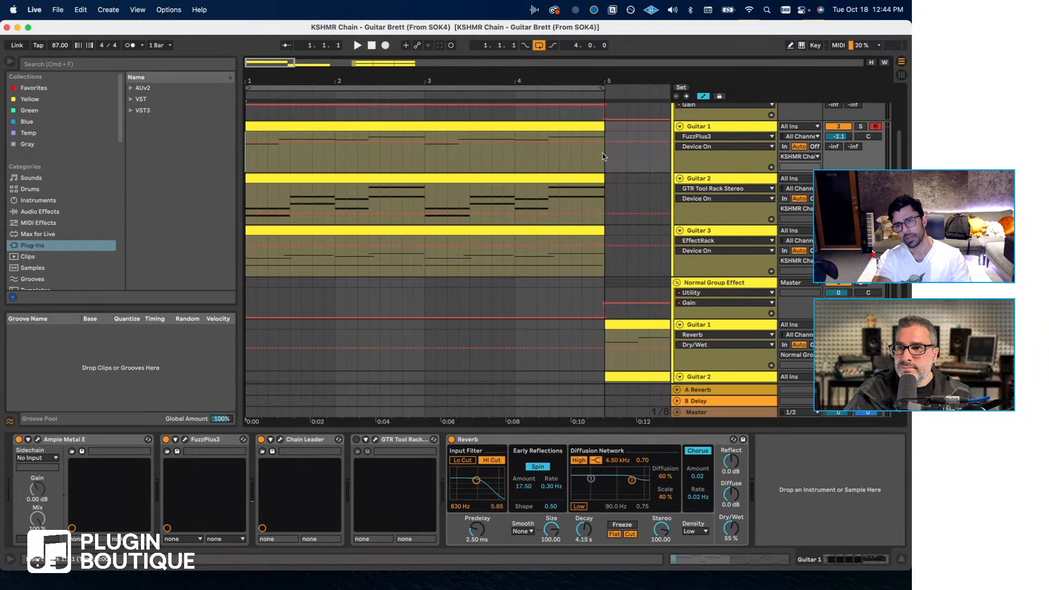
pyautogui.click(709, 127)
pyautogui.scroll(5, 480, 218)
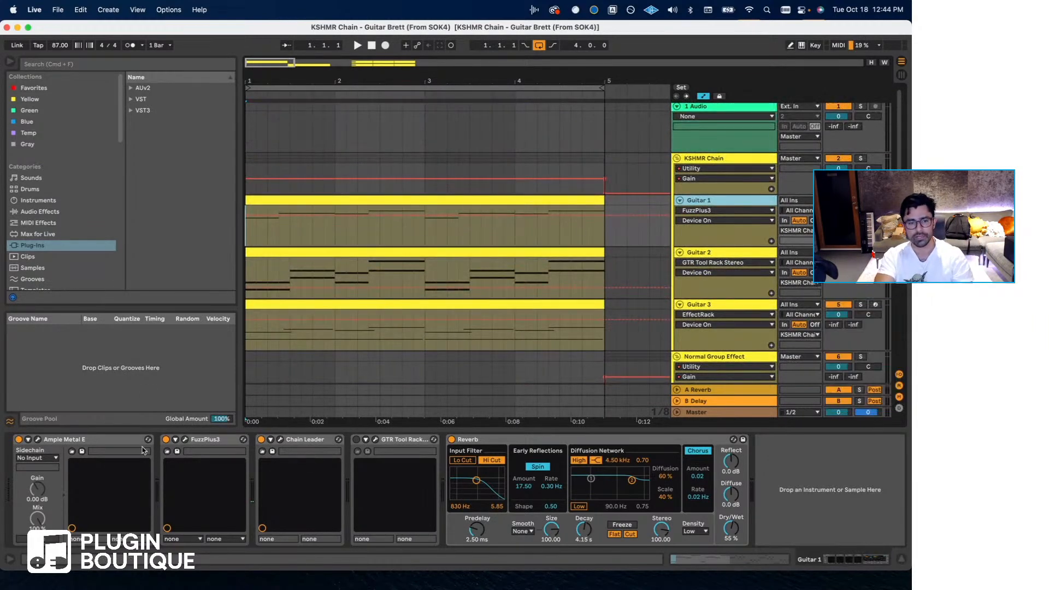
pyautogui.click(41, 439)
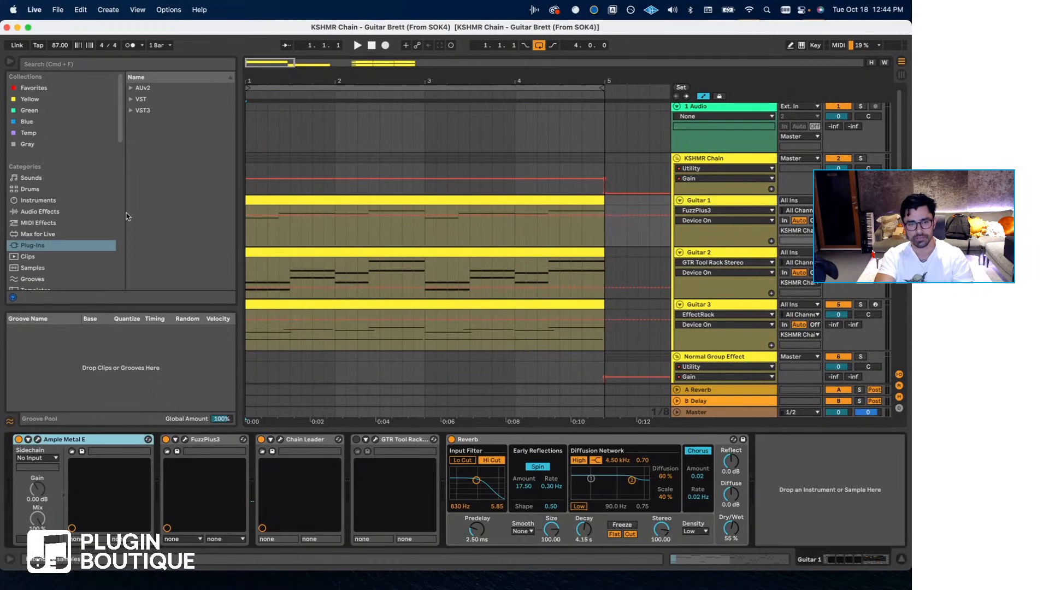
pyautogui.press('super+alt+p')
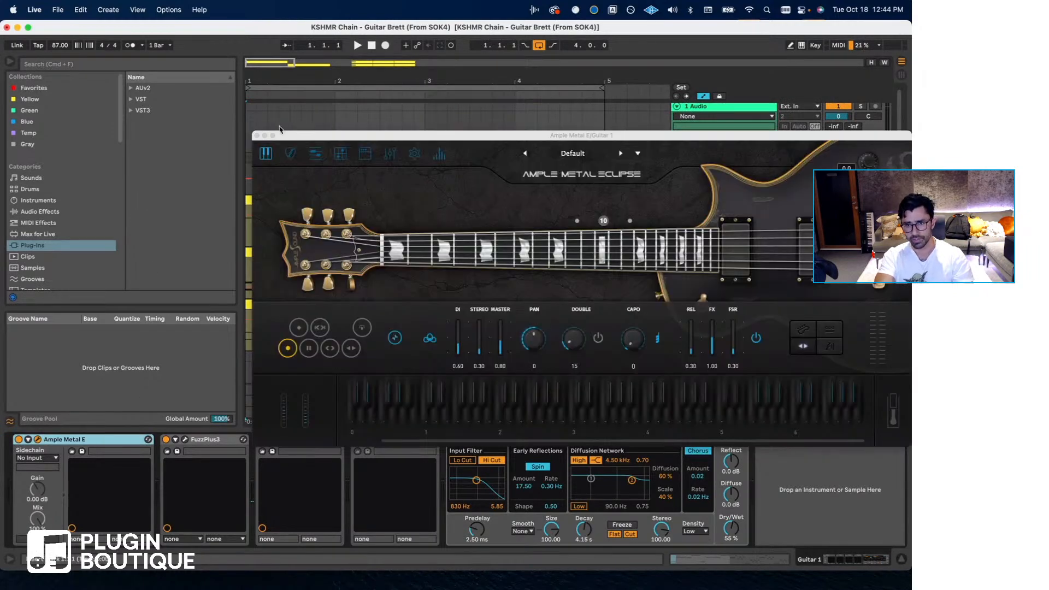
pyautogui.click(256, 137)
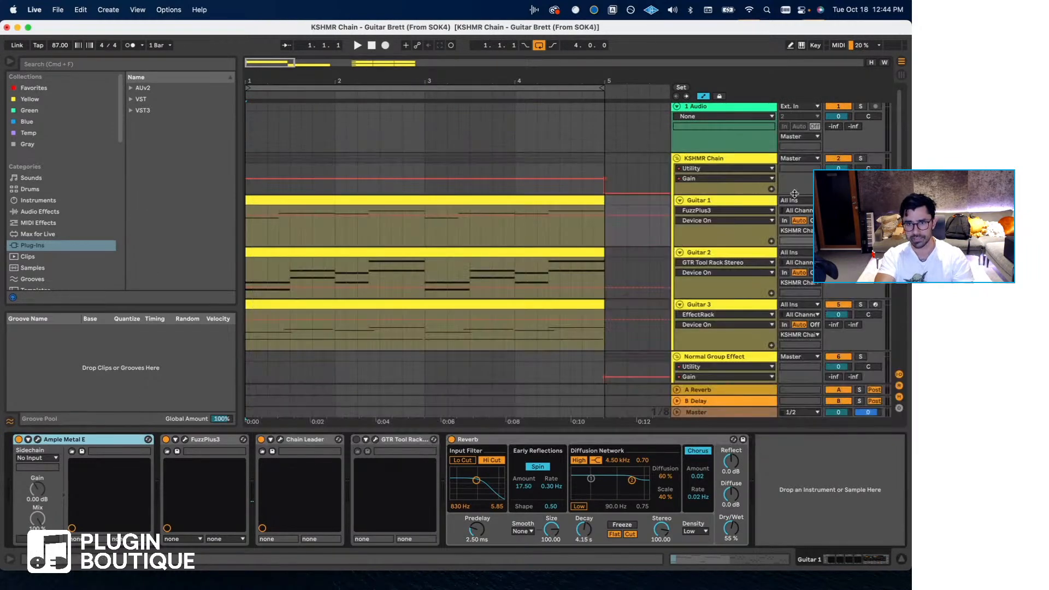
# - Open Chain Leader on Guitar 1 and disable its GTR Tool Rack (s) module
pyautogui.click(741, 204)
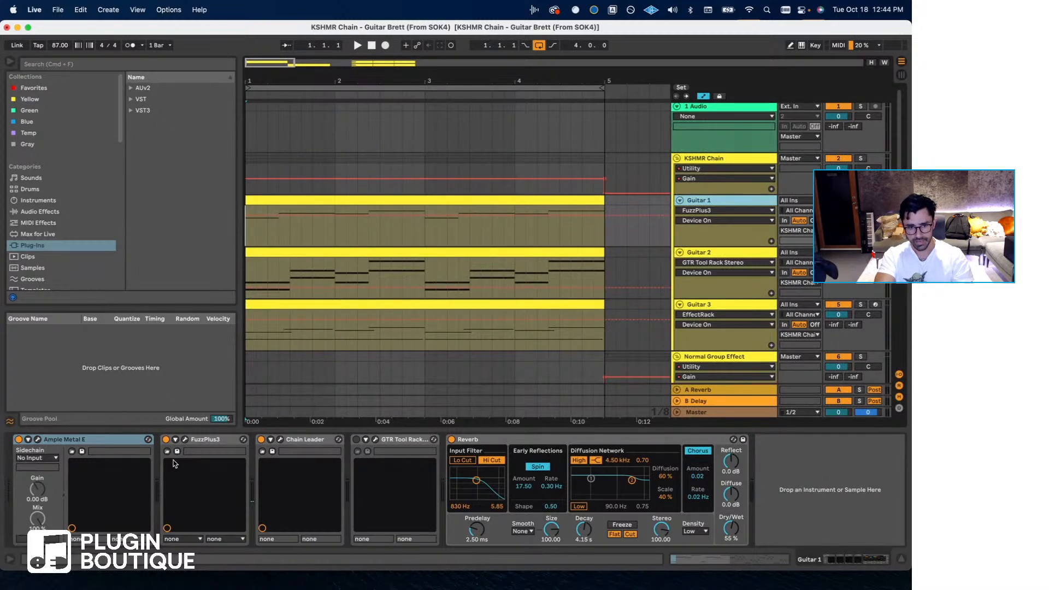
pyautogui.click(173, 463)
pyautogui.click(281, 439)
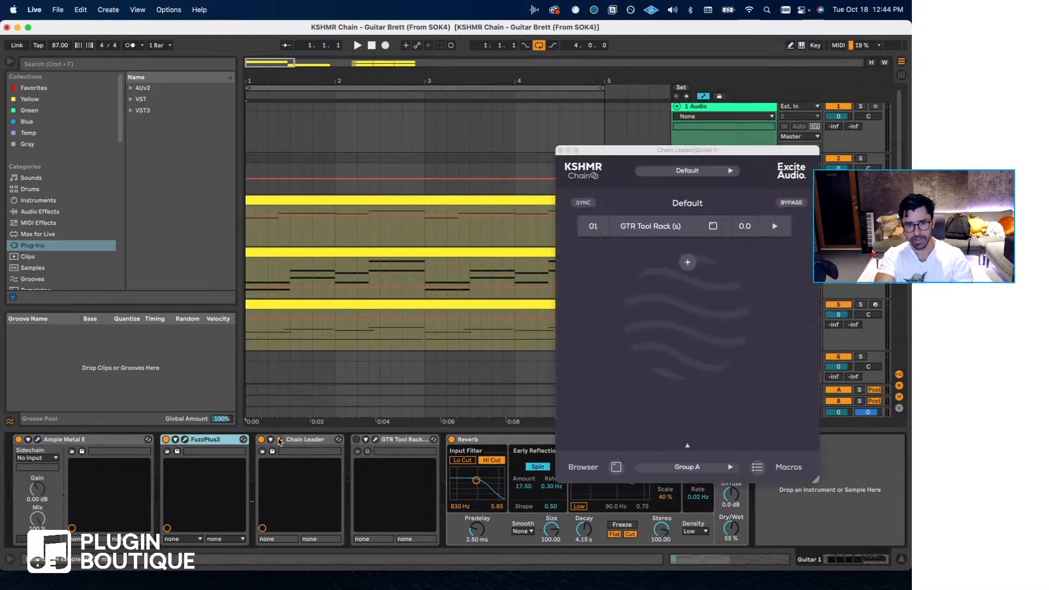
pyautogui.click(596, 236)
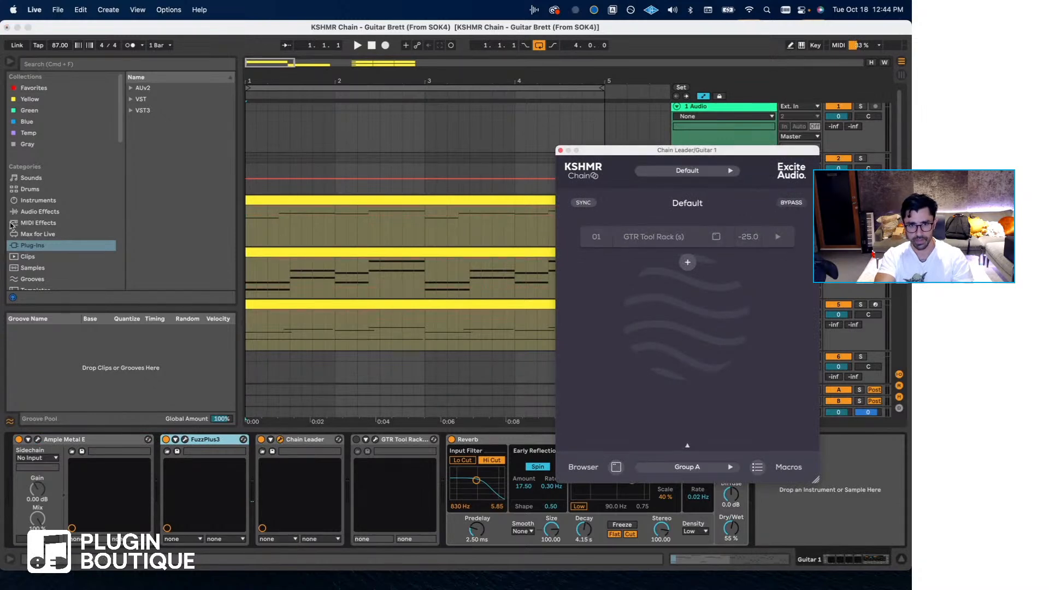
# - Play the guitar loop, turn off FuzzPlus3 on Guitar 1, and compare the sound with Reverb off and back on
pyautogui.press('space')
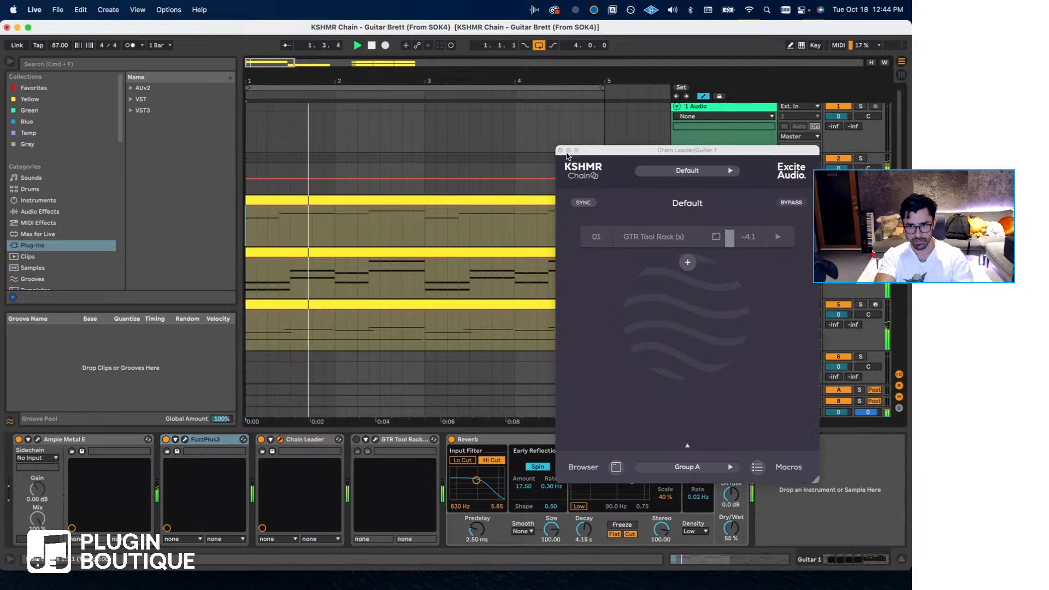
pyautogui.moveTo(567, 153); pyautogui.dragTo(702, 213)
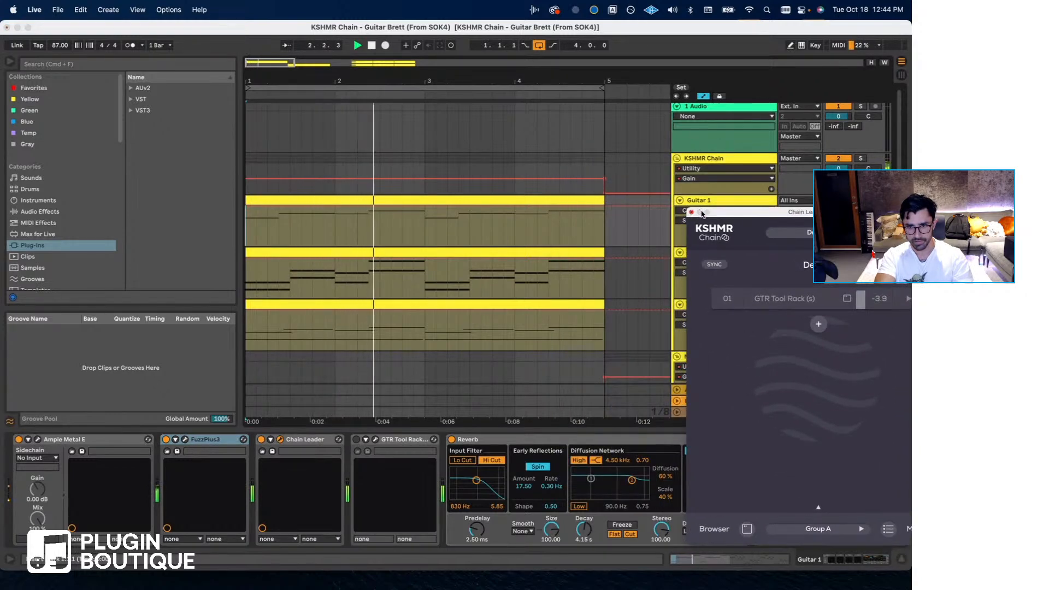
pyautogui.click(166, 439)
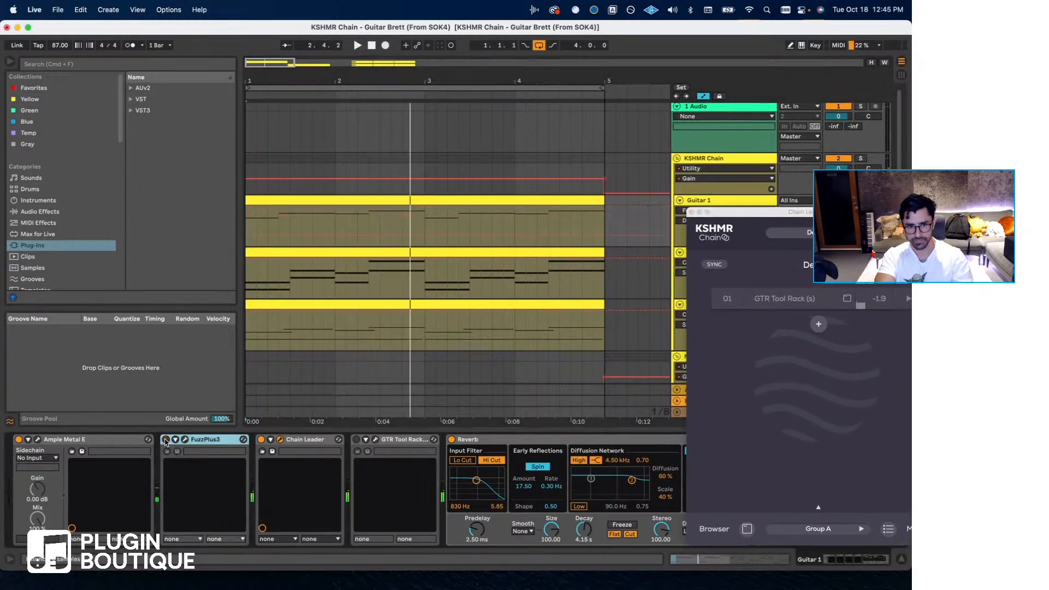
pyautogui.press('space')
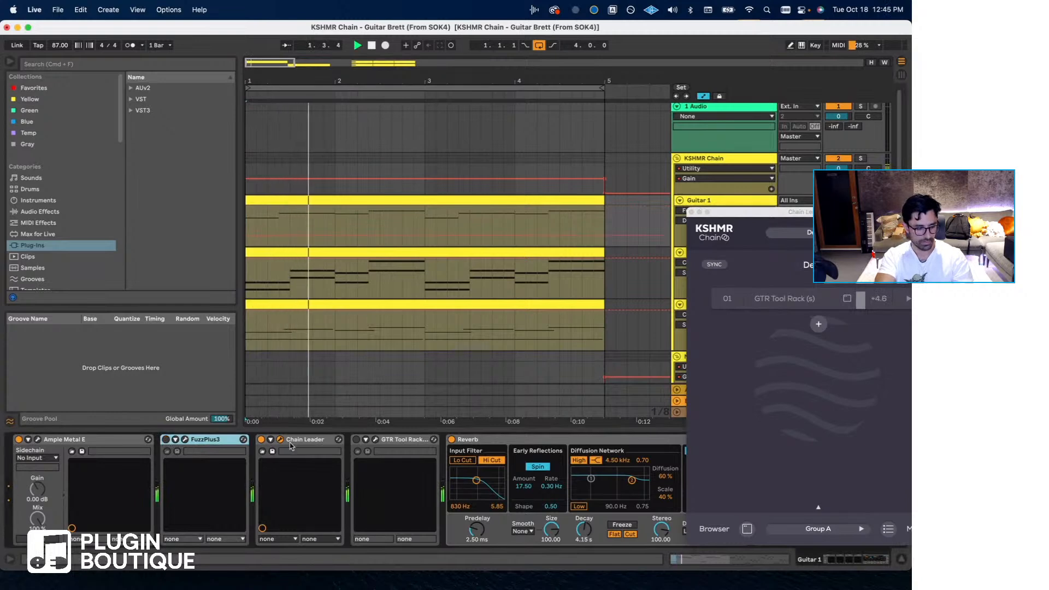
pyautogui.click(452, 439)
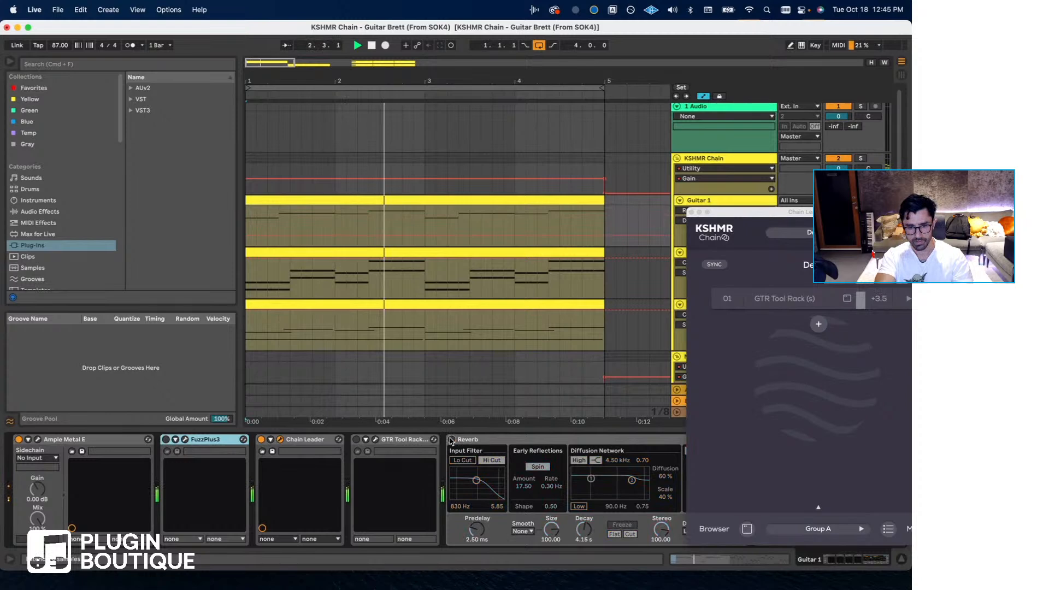
pyautogui.click(452, 439)
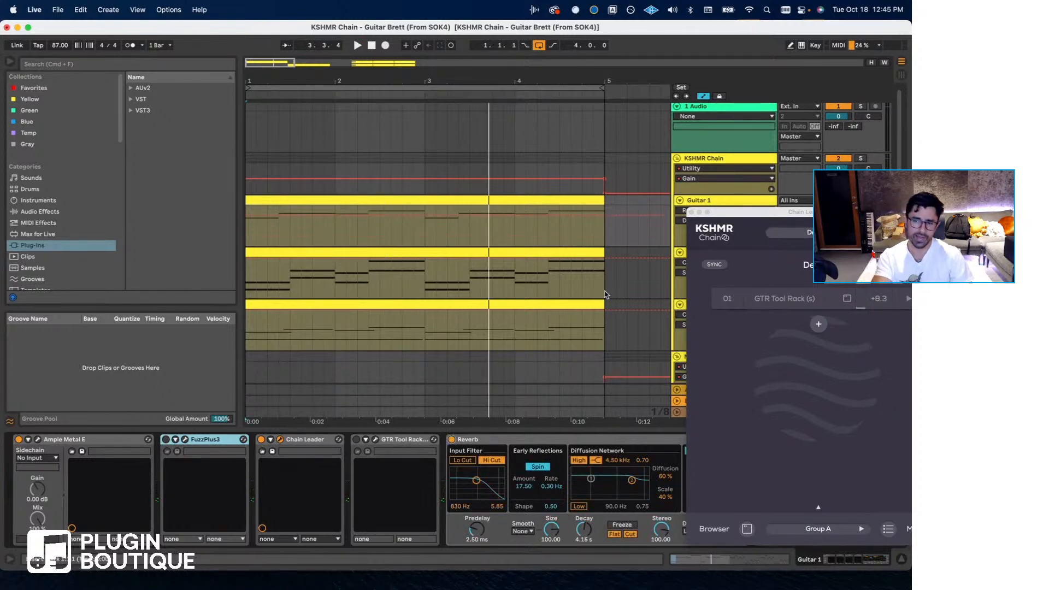
# - Bring the Chain Leader window fully into view and enable the GTR Tool Rack (s) module again
pyautogui.click(744, 215)
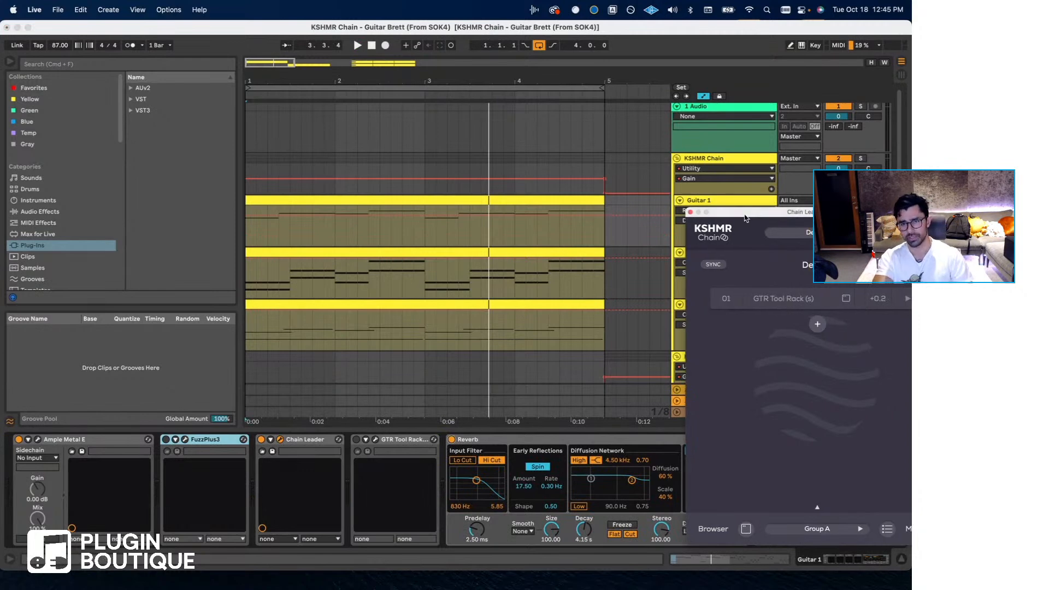
pyautogui.moveTo(745, 215); pyautogui.dragTo(500, 195)
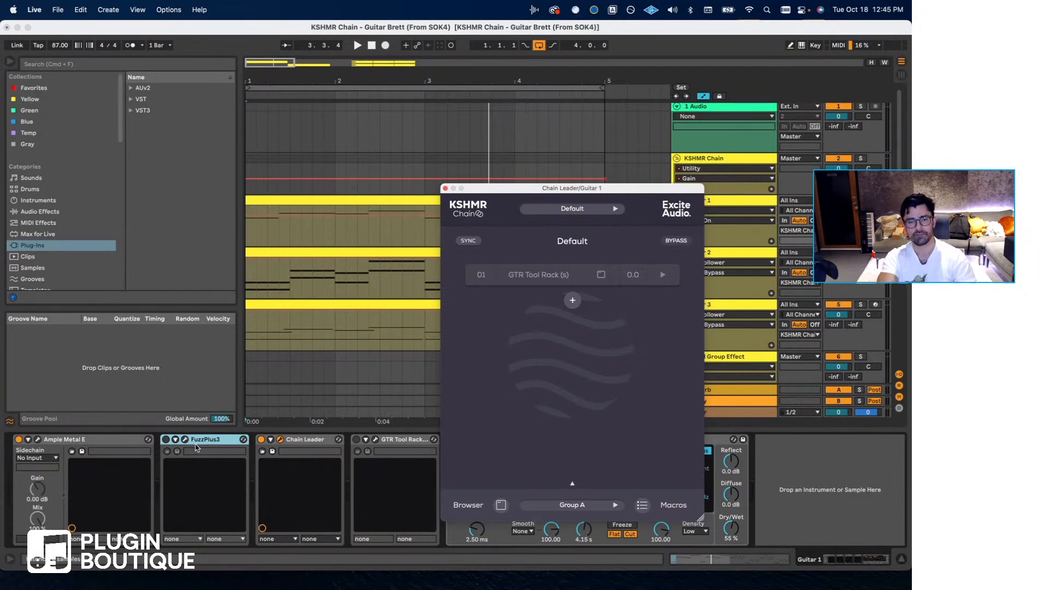
pyautogui.click(473, 242)
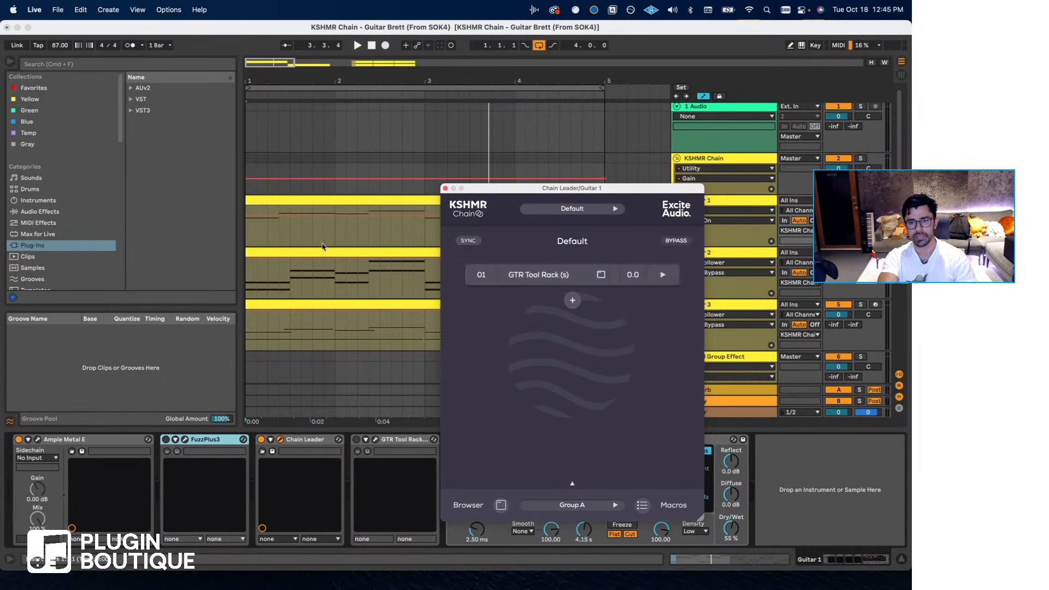
# - Return playback to bar 1, recheck Guitar 1's Chain Leader, close it and listen to the guitars
pyautogui.click(246, 231)
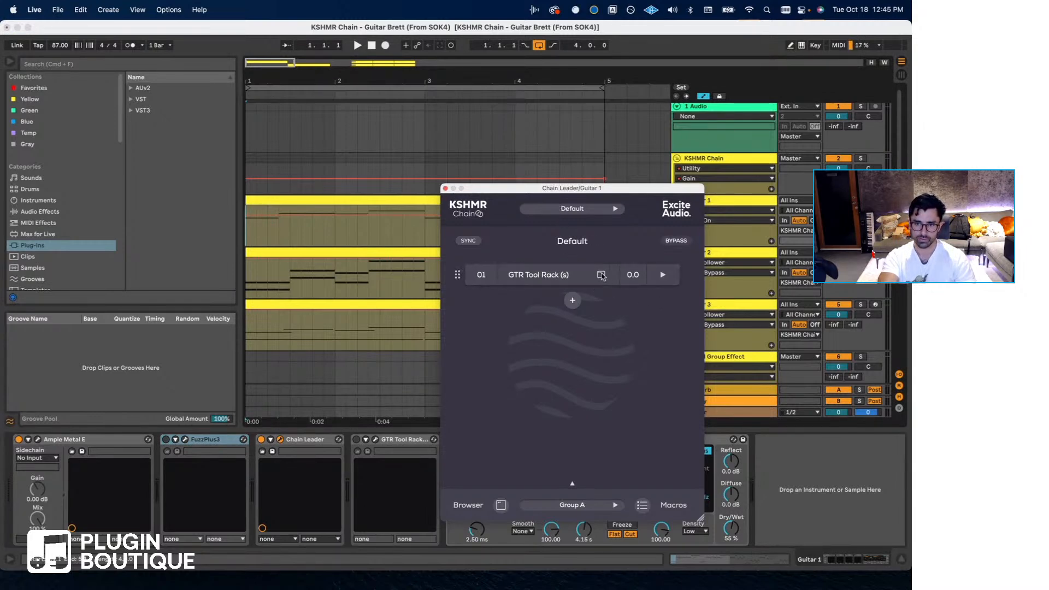
pyautogui.click(446, 187)
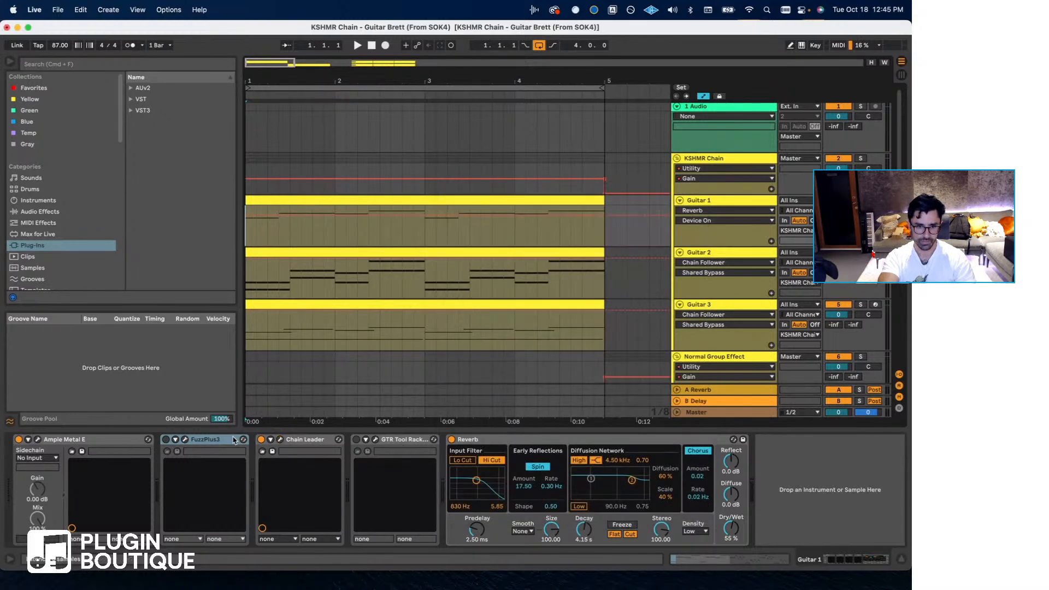
pyautogui.click(280, 440)
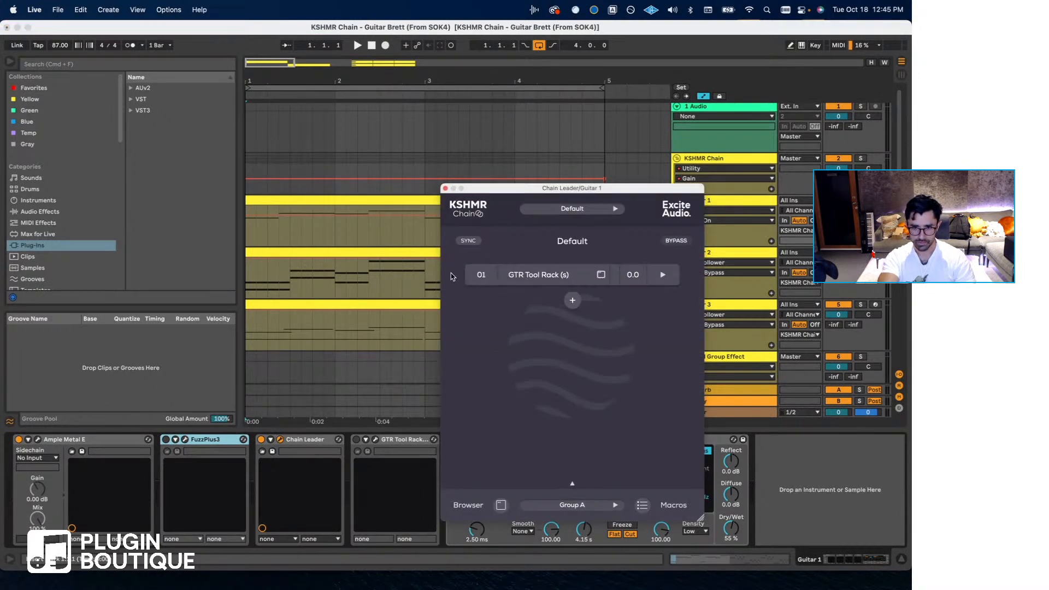
pyautogui.click(445, 188)
pyautogui.press('space')
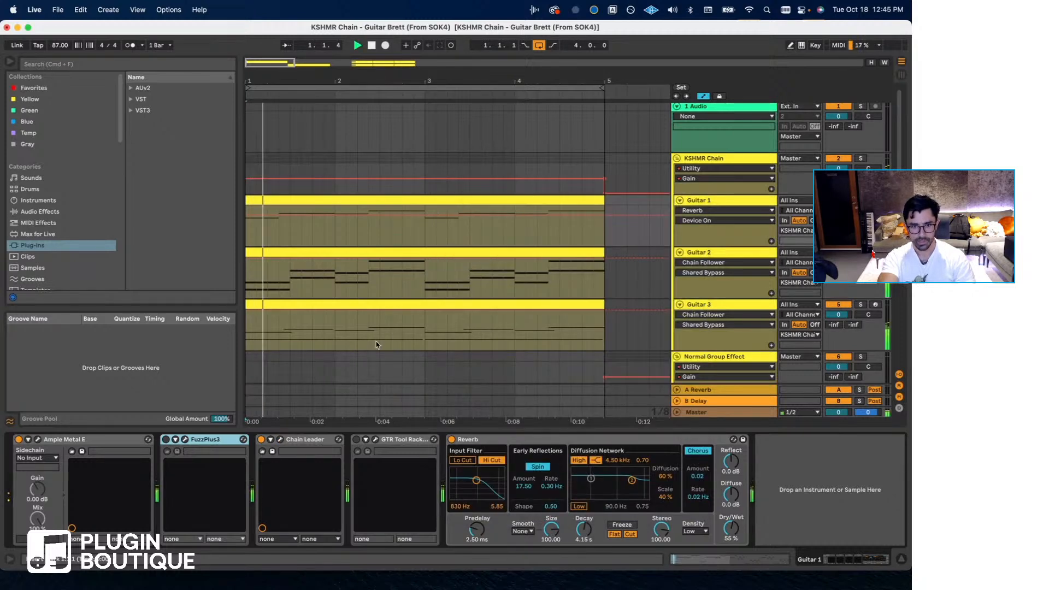
# - Check the Guitar 2 and Guitar 1 devices, open Guitar 1's Chain Leader, test its bypass on and off, and play the guitars
pyautogui.click(700, 255)
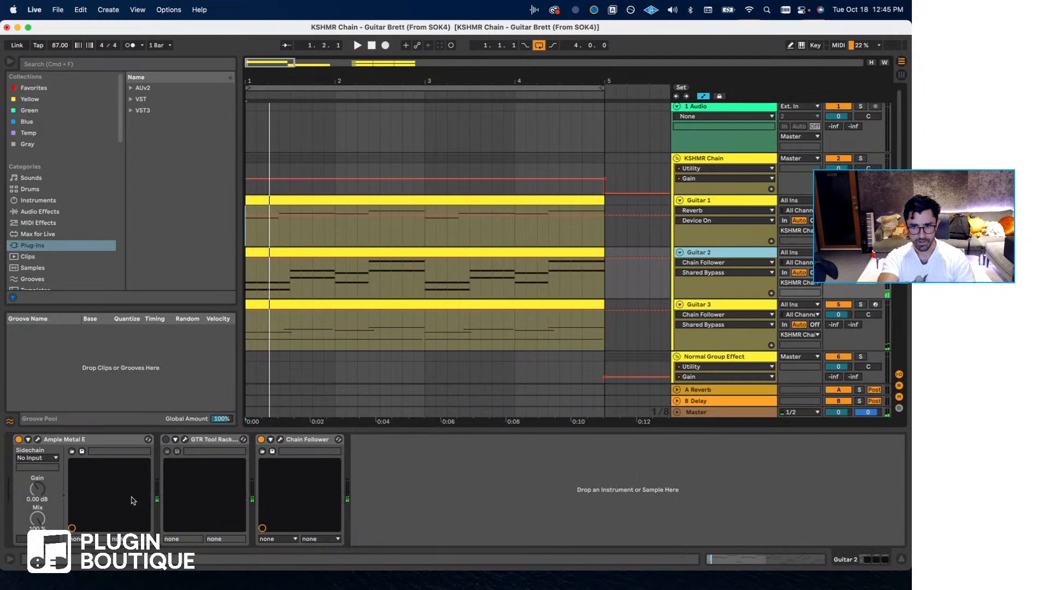
pyautogui.click(710, 203)
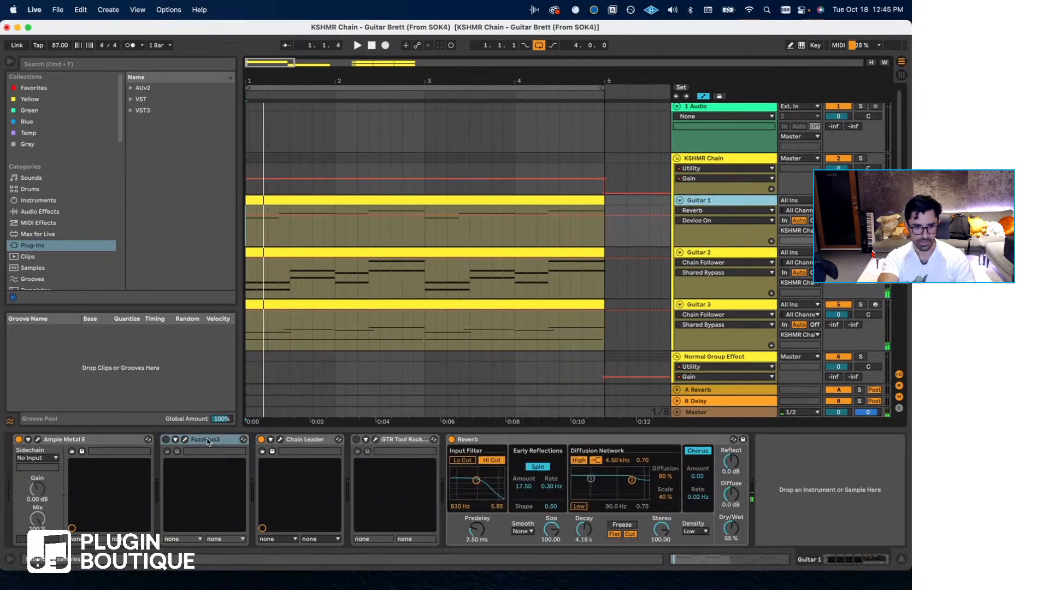
pyautogui.click(280, 439)
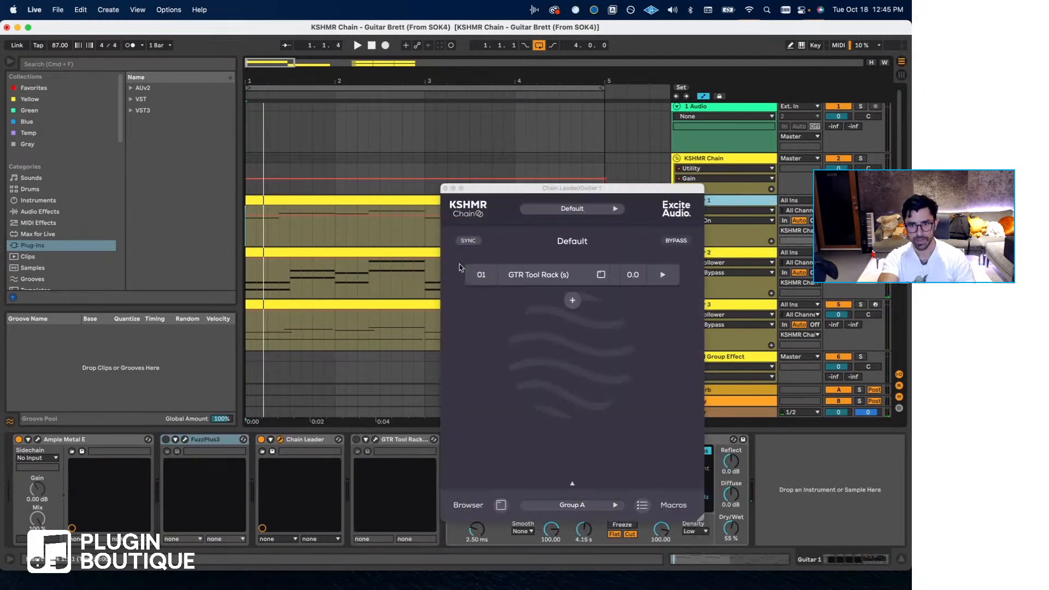
pyautogui.click(670, 242)
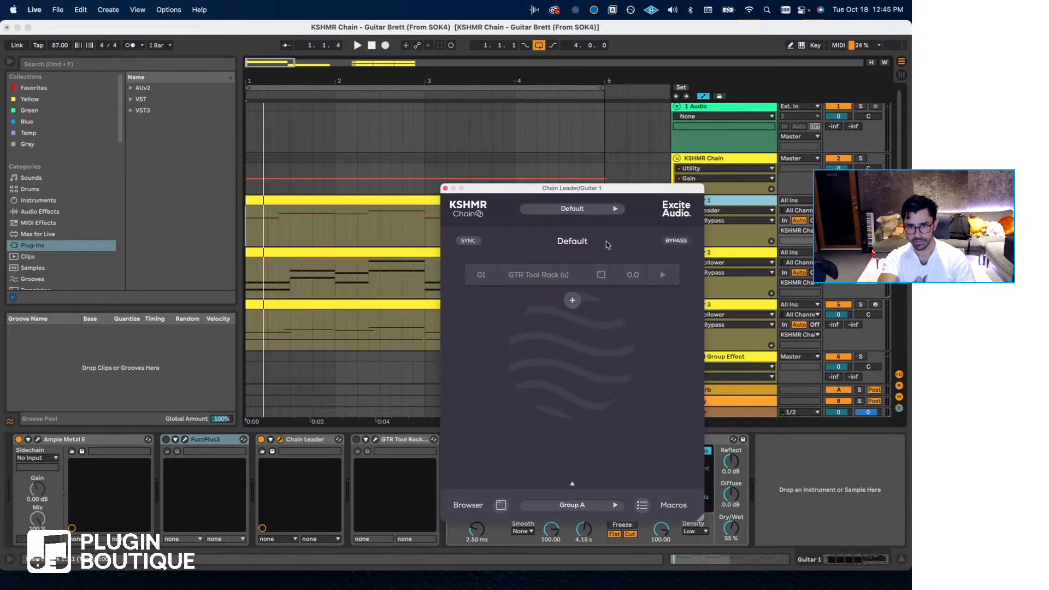
pyautogui.click(679, 242)
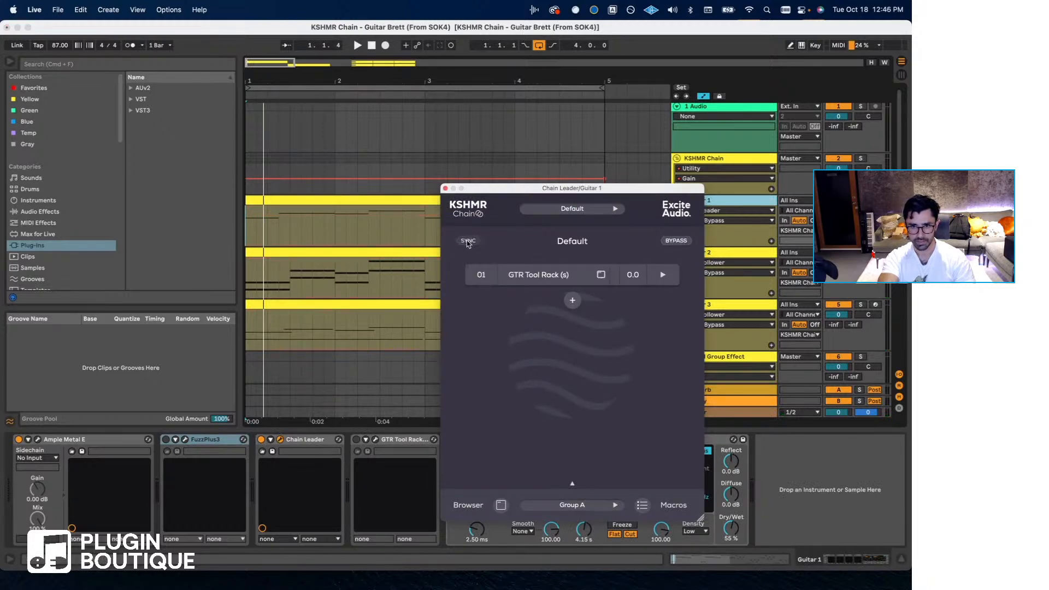
pyautogui.press('space')
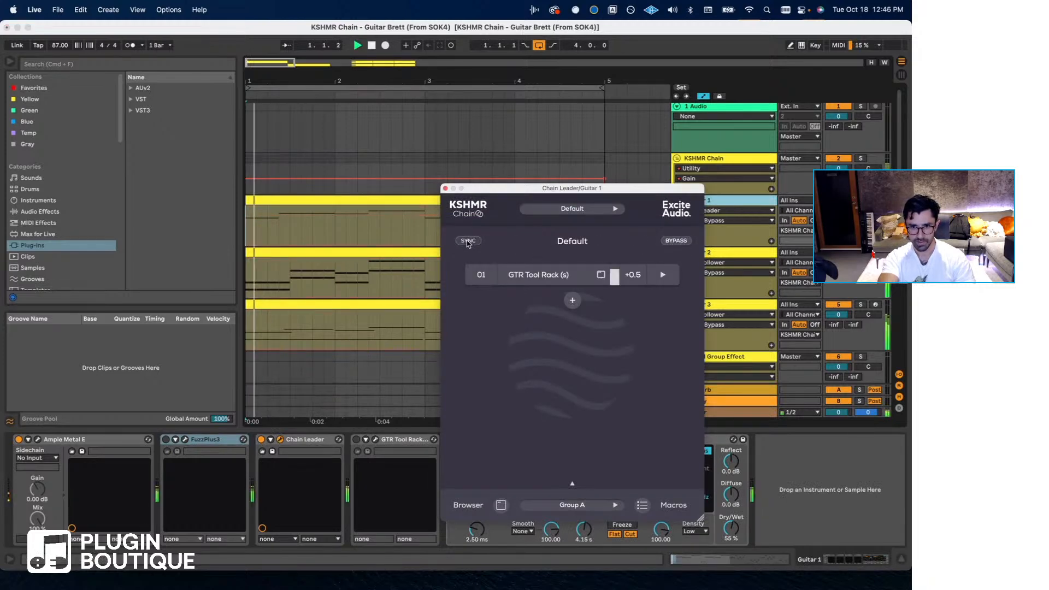
# - Load the clean rhythm preset in Guitar 1's GTR Tool Rack (s) and sync it from the Chain Leader to the Followers
pyautogui.click(532, 279)
pyautogui.moveTo(508, 163); pyautogui.dragTo(269, 219)
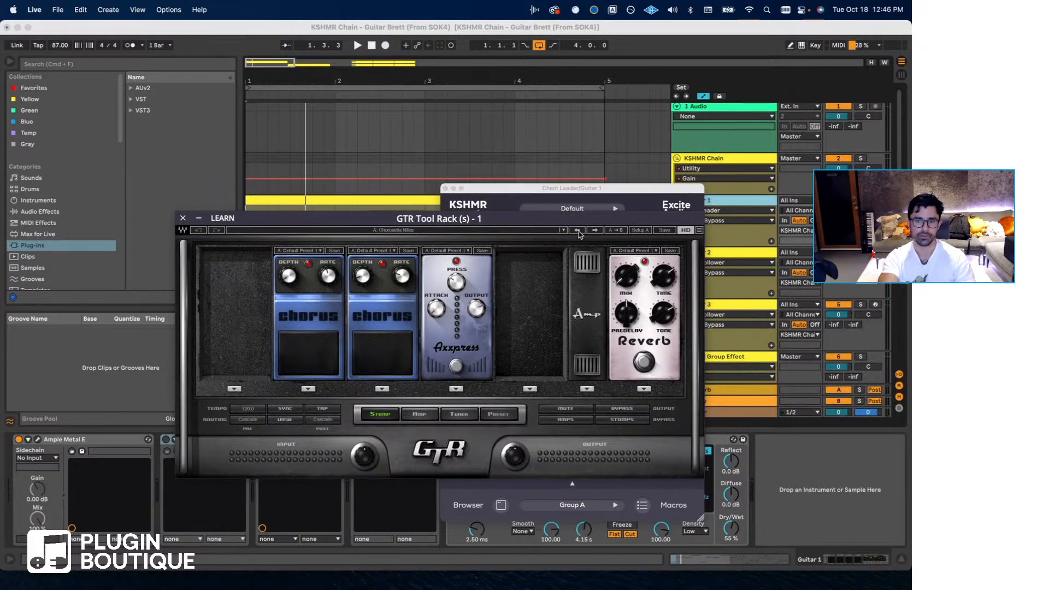
pyautogui.click(502, 230)
pyautogui.click(519, 284)
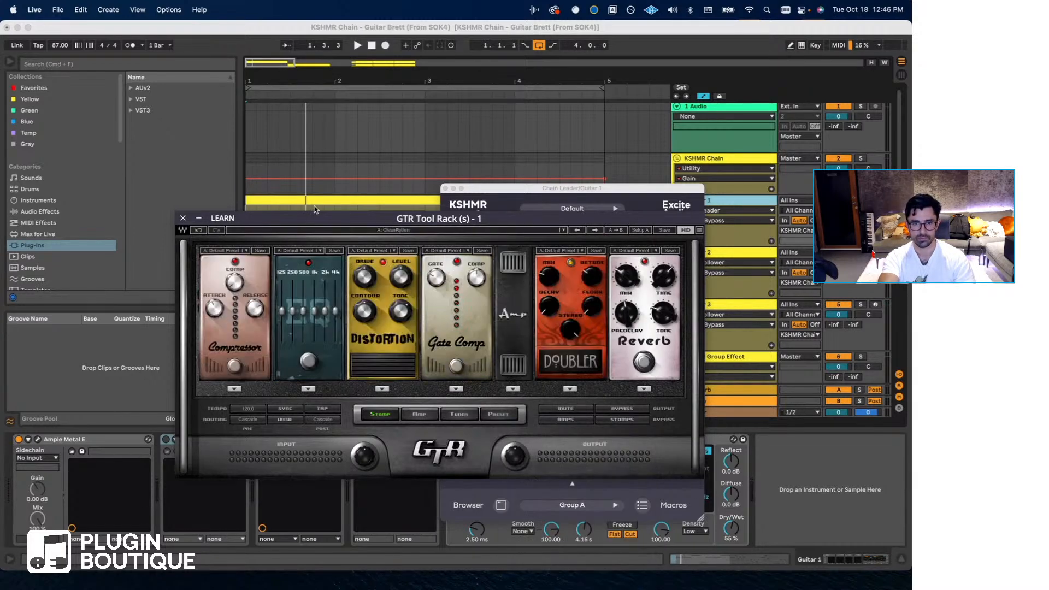
pyautogui.moveTo(314, 218); pyautogui.dragTo(311, 283)
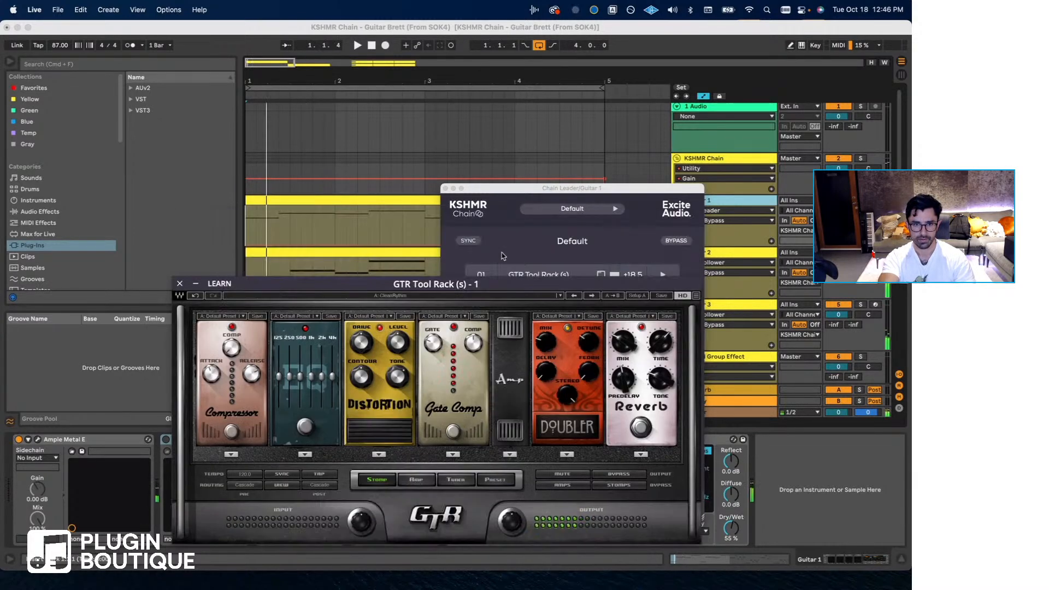
pyautogui.click(471, 244)
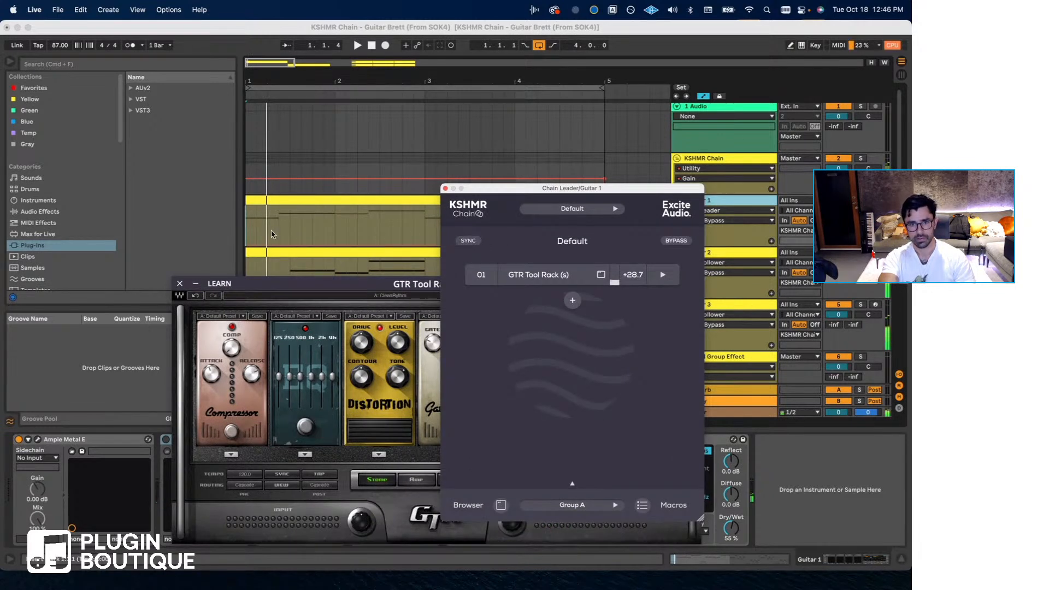
# - Audition the guitars from bar 1 and rearrange the GTR Tool Rack window to examine it alongside the Chain Leader
pyautogui.click(249, 227)
pyautogui.click(288, 217)
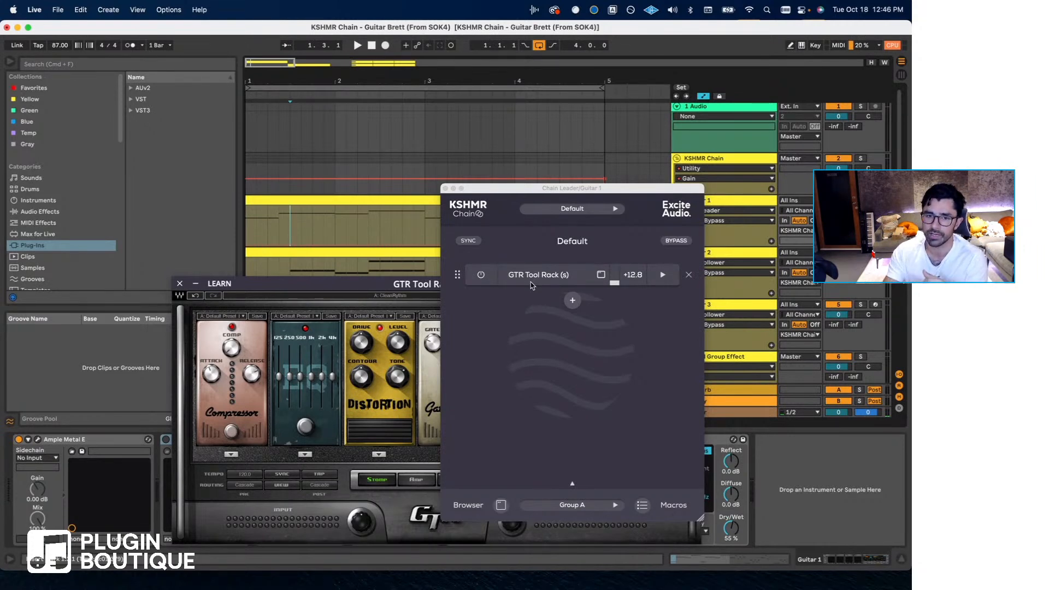
pyautogui.moveTo(318, 287); pyautogui.dragTo(294, 285)
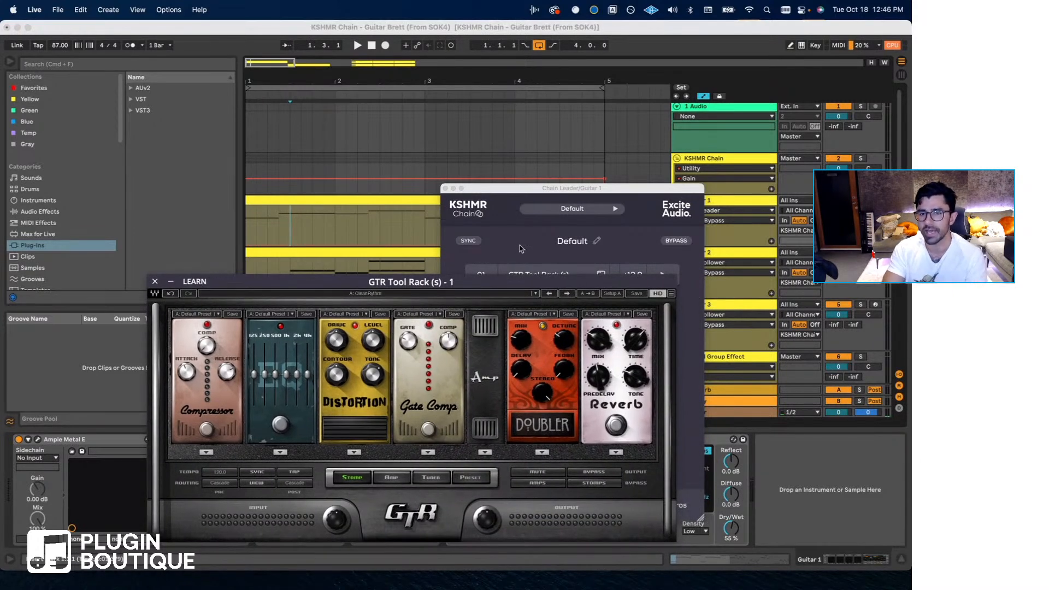
pyautogui.click(512, 192)
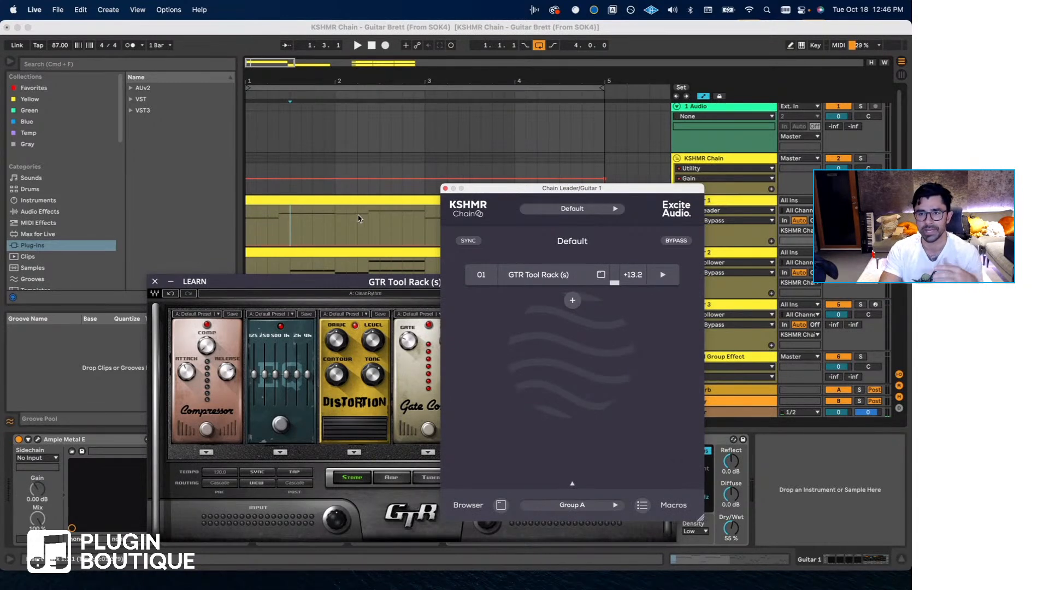
pyautogui.moveTo(323, 290); pyautogui.dragTo(303, 267)
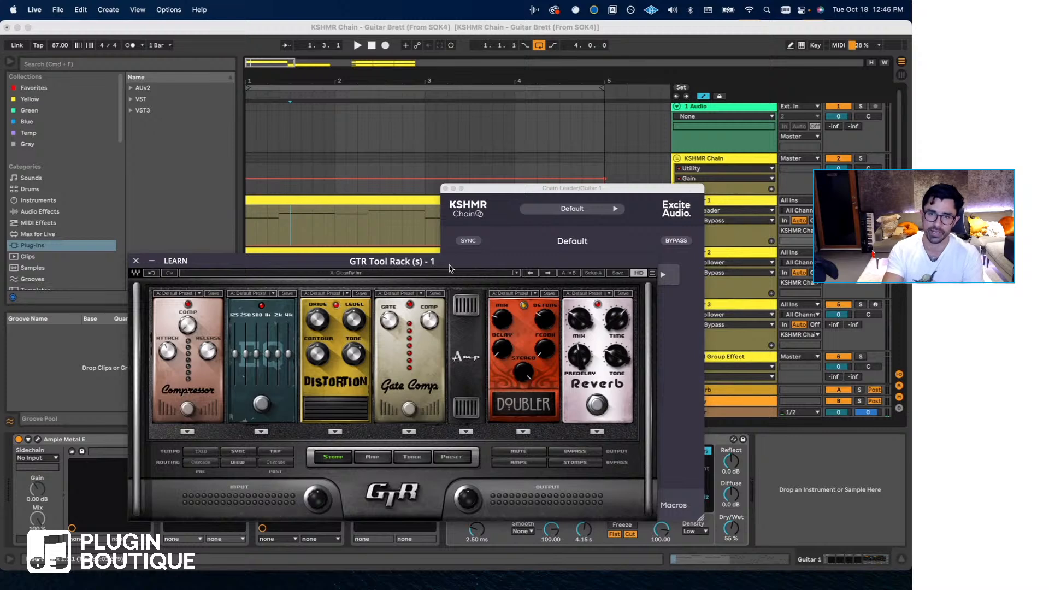
pyautogui.click(489, 198)
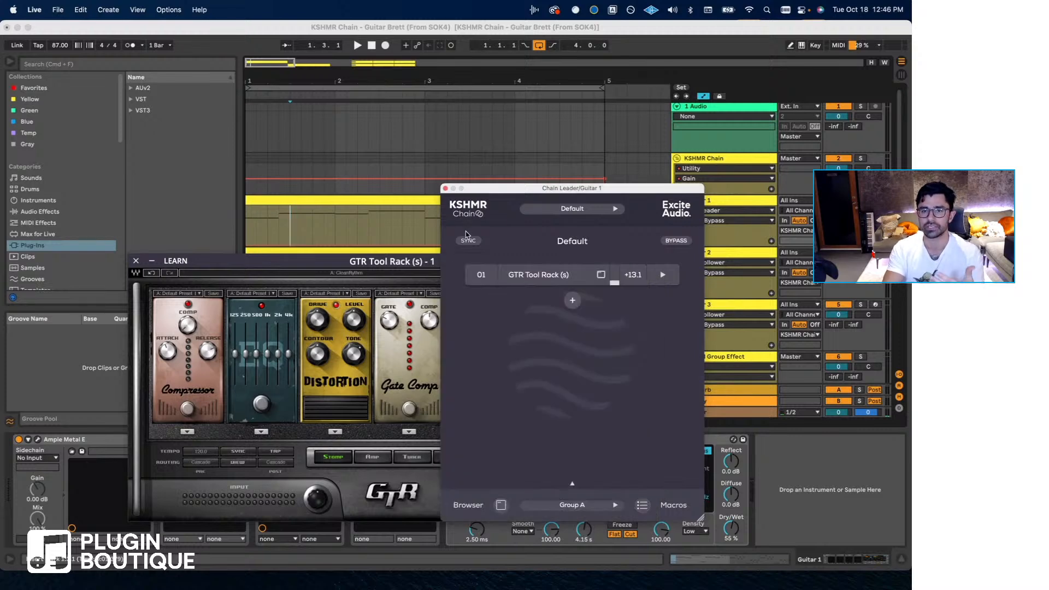
# - Move the GTR Tool Rack window clear of the tracks and play the guitar loop from bar 1
pyautogui.click(252, 234)
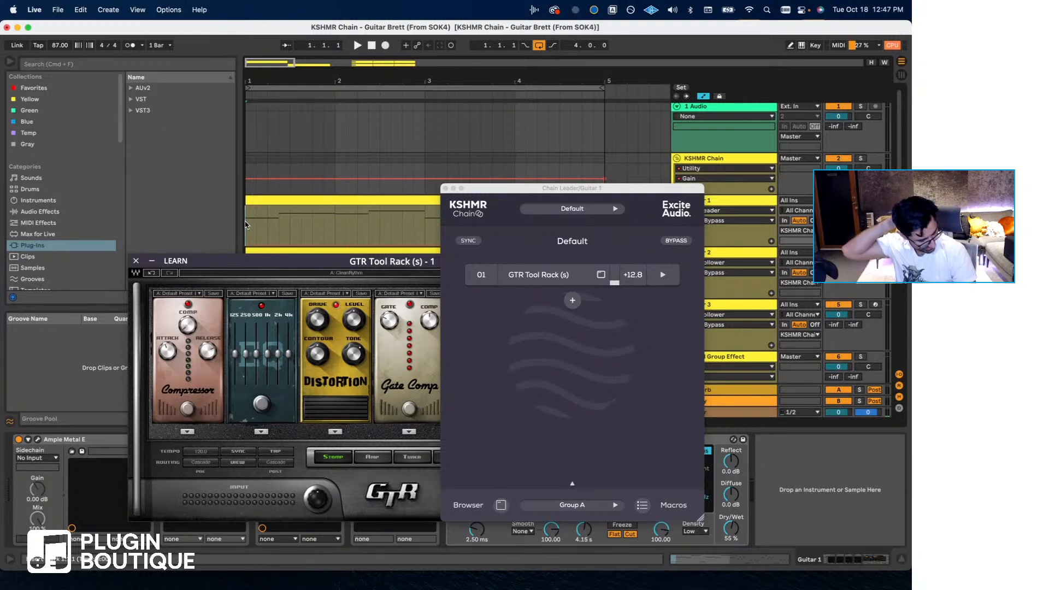
pyautogui.scroll(1, 246, 225)
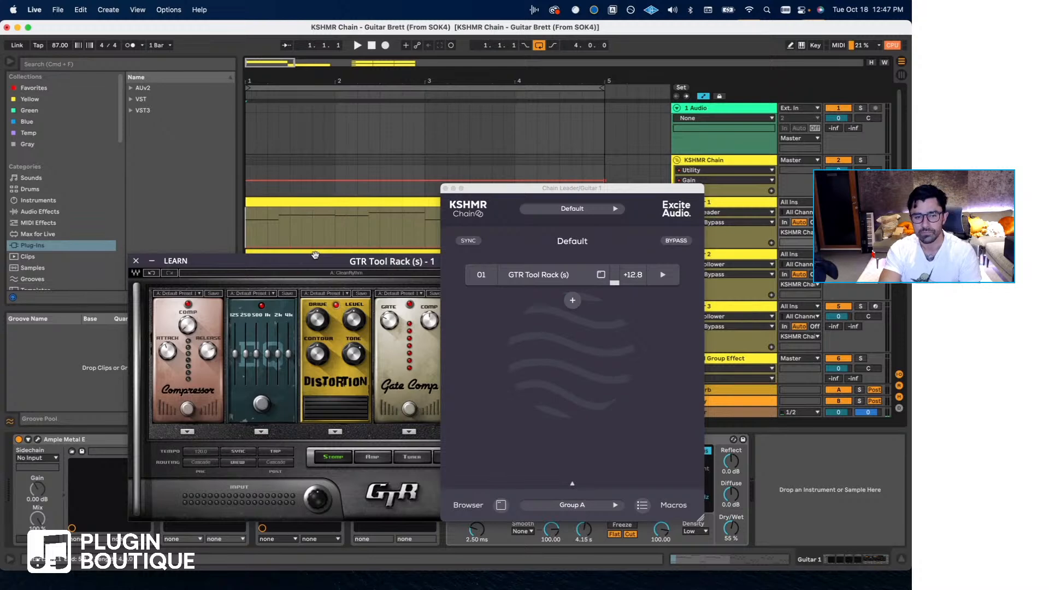
pyautogui.moveTo(315, 255); pyautogui.dragTo(274, 250)
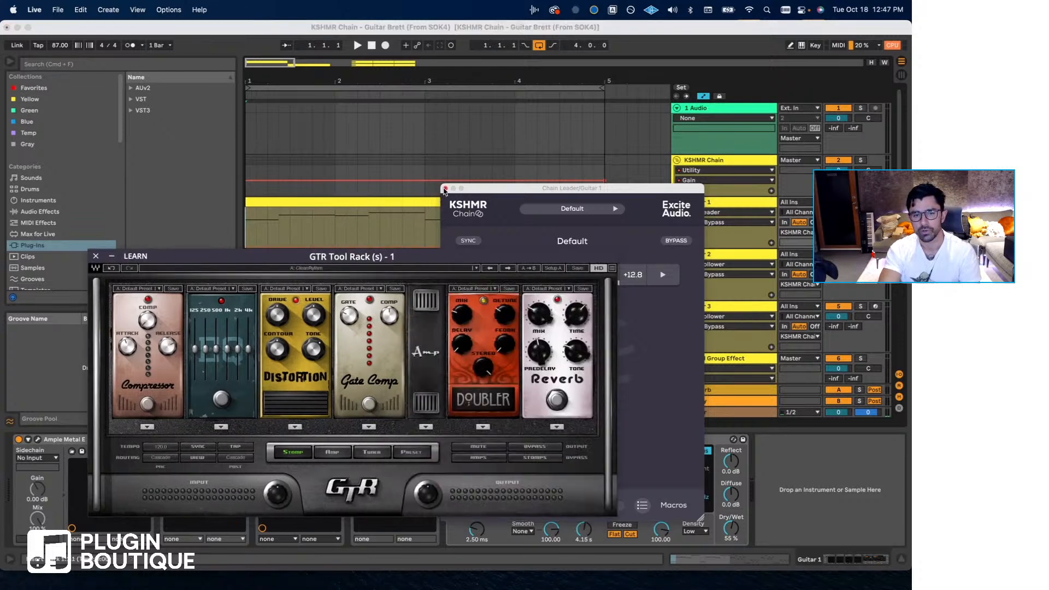
pyautogui.click(244, 227)
pyautogui.press('space')
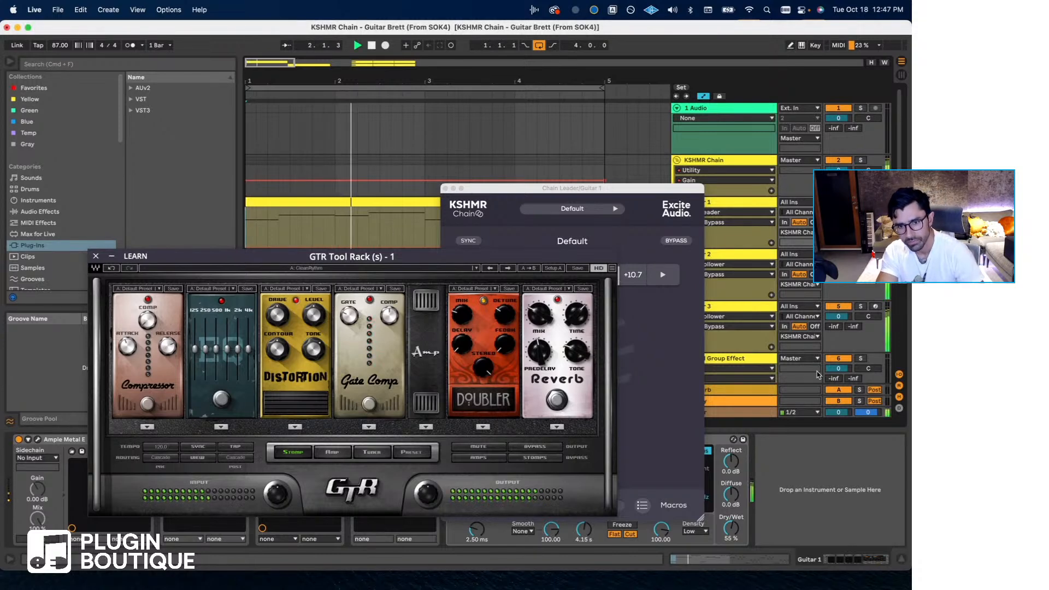
# - Add a Utility audio effect after the limiter on the Master track and set its gain to -7.78 dB
pyautogui.click(745, 413)
pyautogui.moveTo(190, 258); pyautogui.dragTo(349, 278)
pyautogui.click(58, 212)
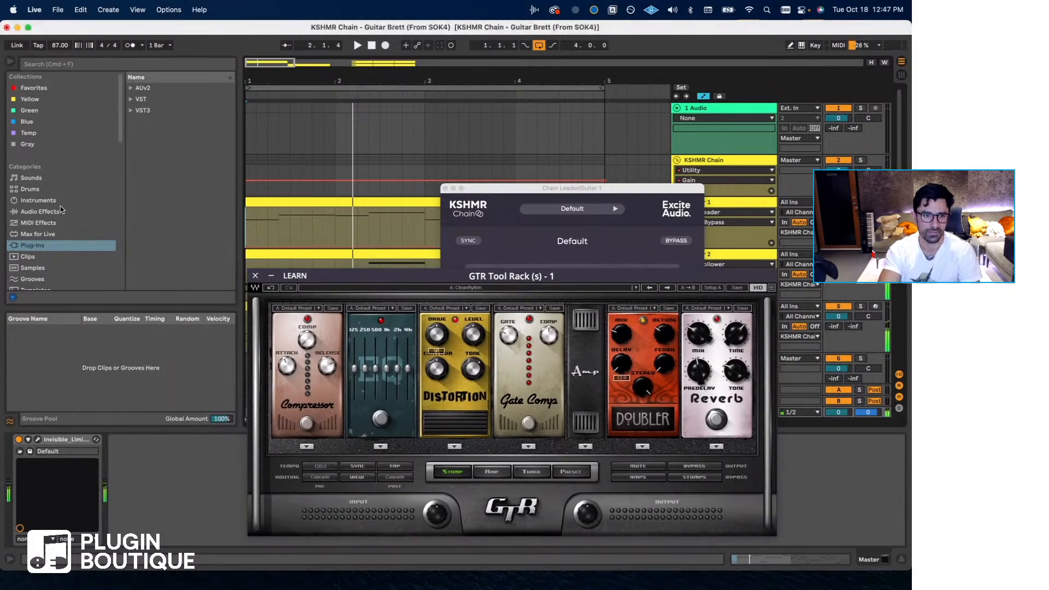
pyautogui.click(60, 211)
pyautogui.scroll(-10, 170, 236)
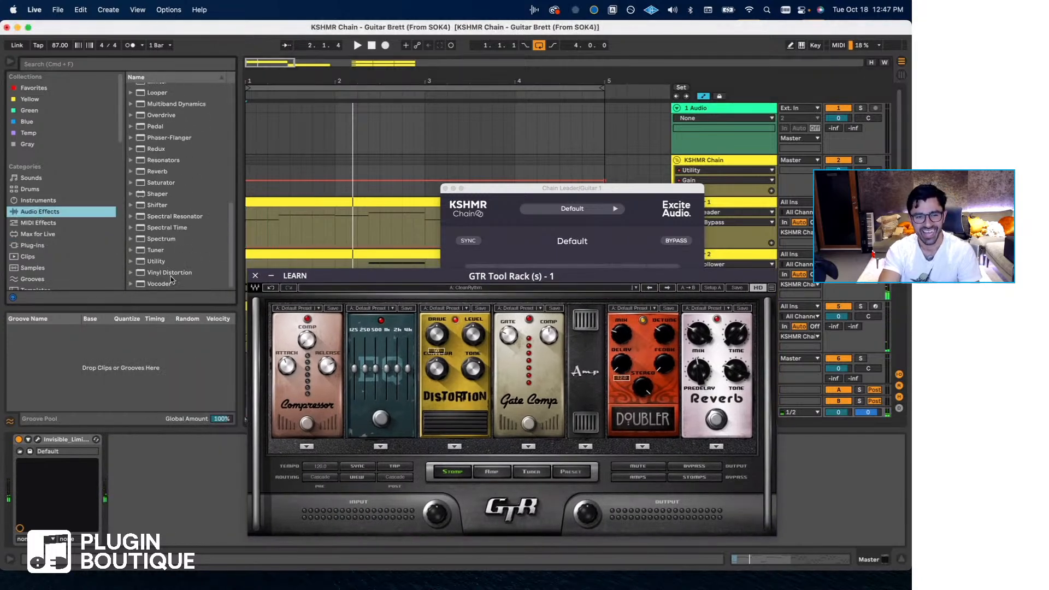
pyautogui.moveTo(161, 262); pyautogui.dragTo(167, 483)
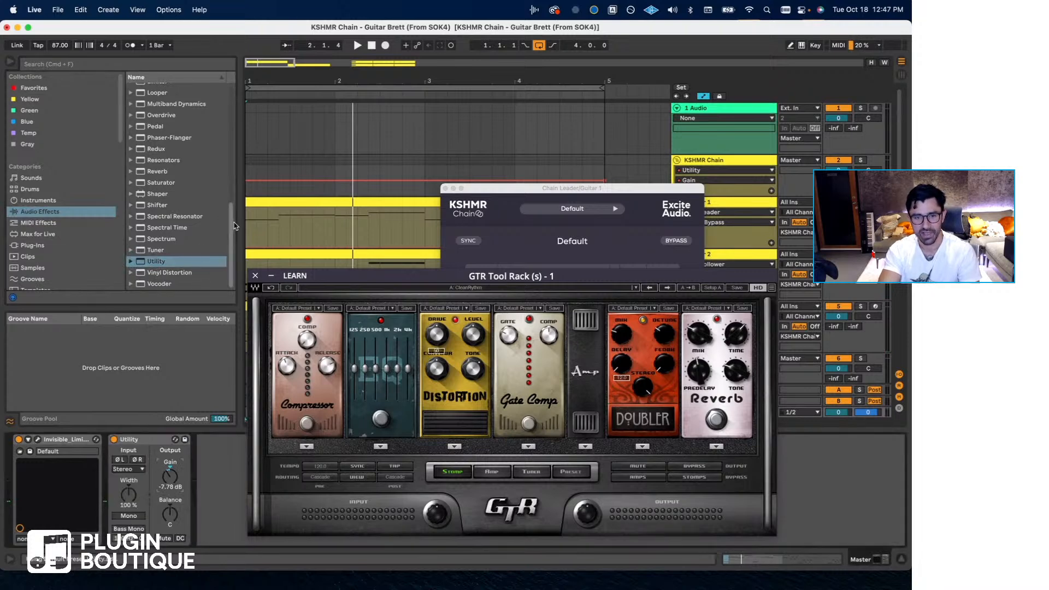
# - Play the guitars from bar 1 through the lowered master and close the GTR Tool Rack and Chain Leader windows
pyautogui.click(247, 229)
pyautogui.press('space')
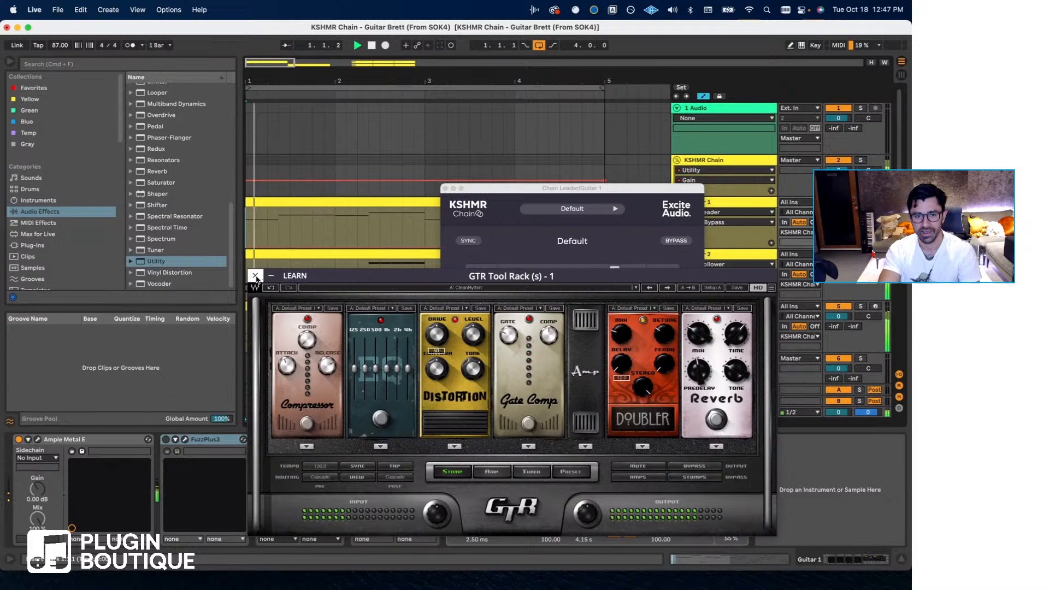
pyautogui.click(255, 276)
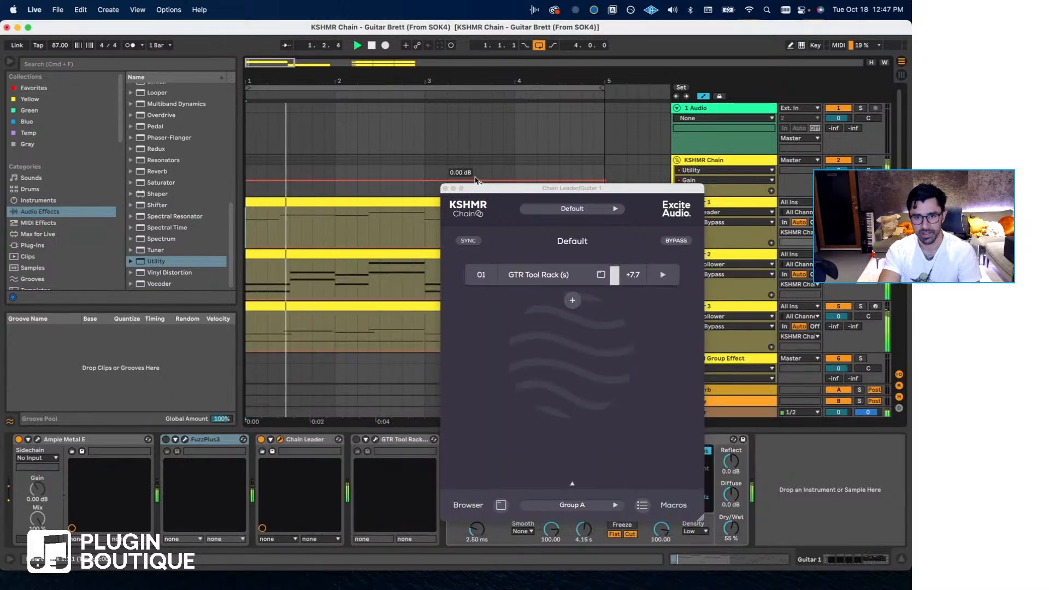
pyautogui.click(446, 189)
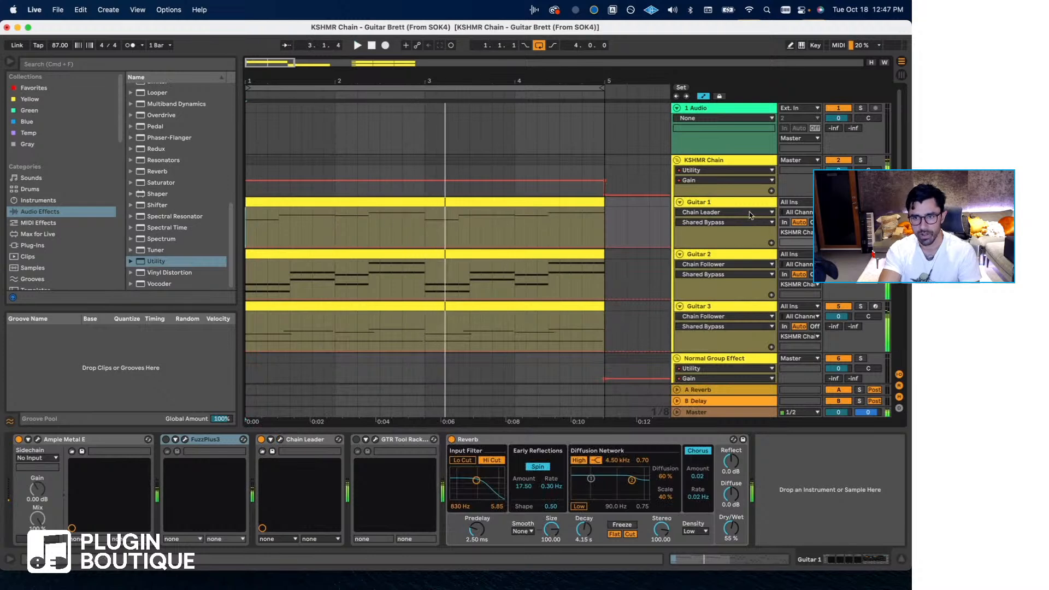
# - Load the user preset Chorusella Niles in the GTR Tool Rack (s) of Guitar 1's Chain Leader and return to the Leader window
pyautogui.click(732, 211)
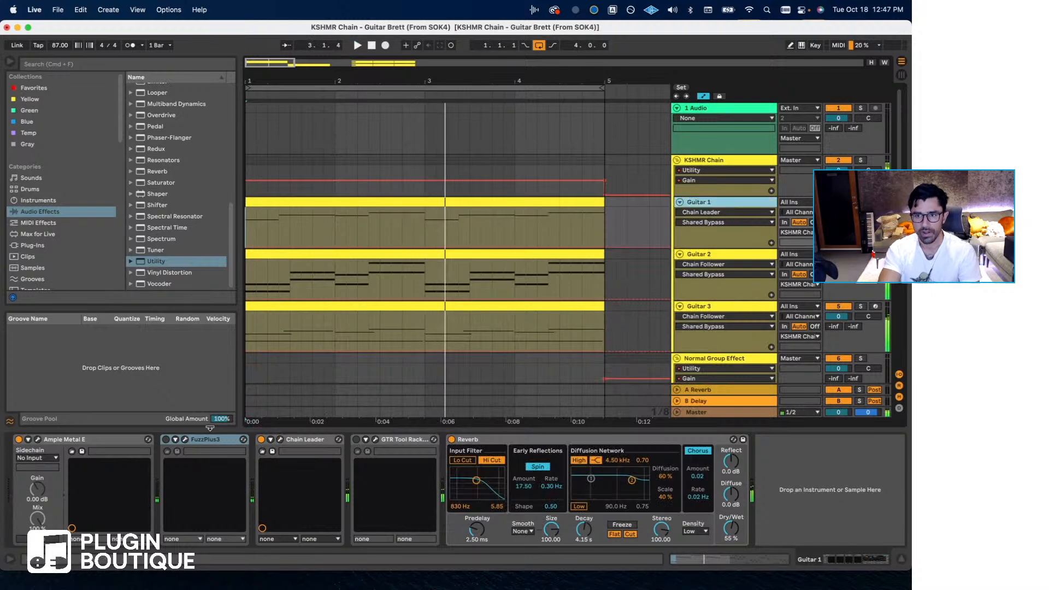
pyautogui.click(281, 440)
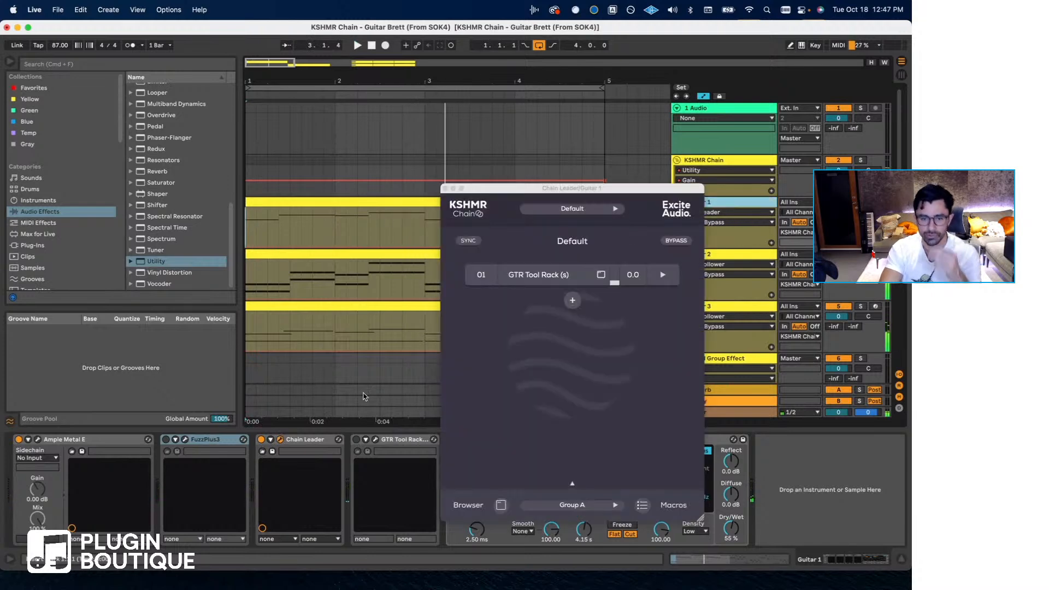
pyautogui.click(586, 278)
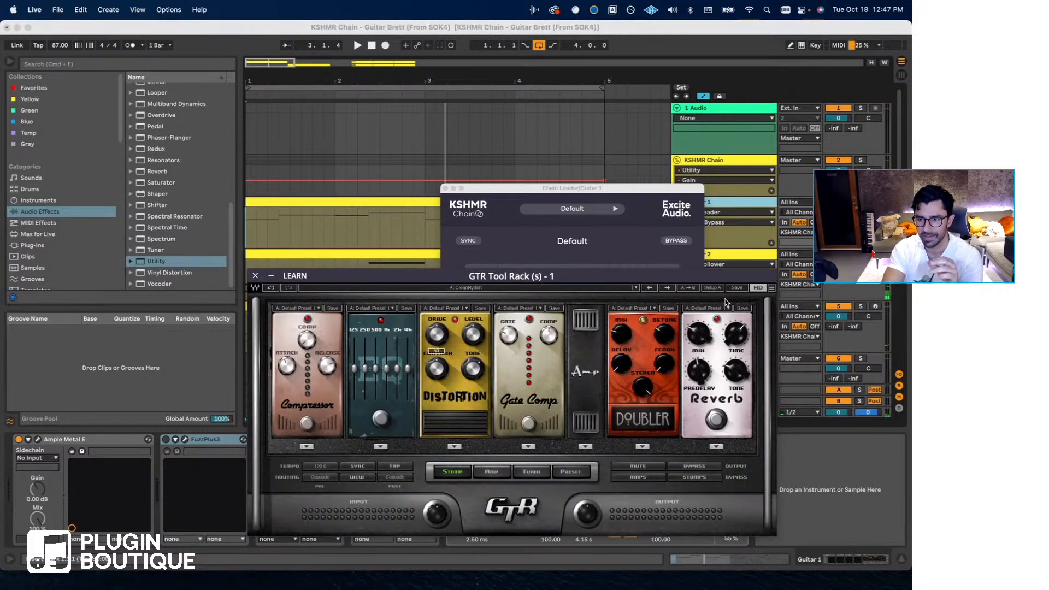
pyautogui.click(522, 290)
pyautogui.scroll(-15, 557, 543)
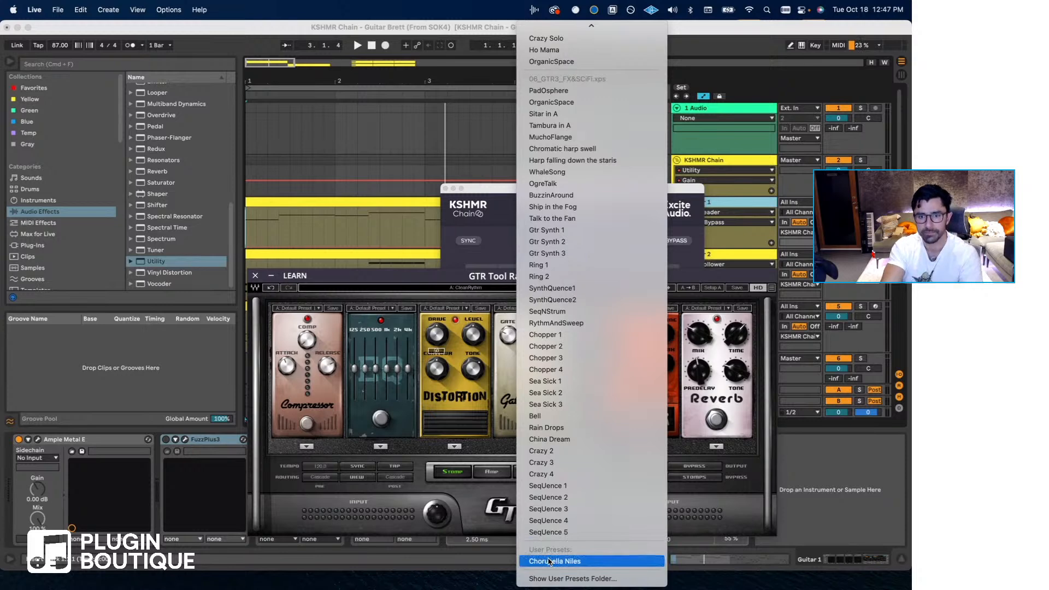
pyautogui.click(550, 561)
pyautogui.click(445, 268)
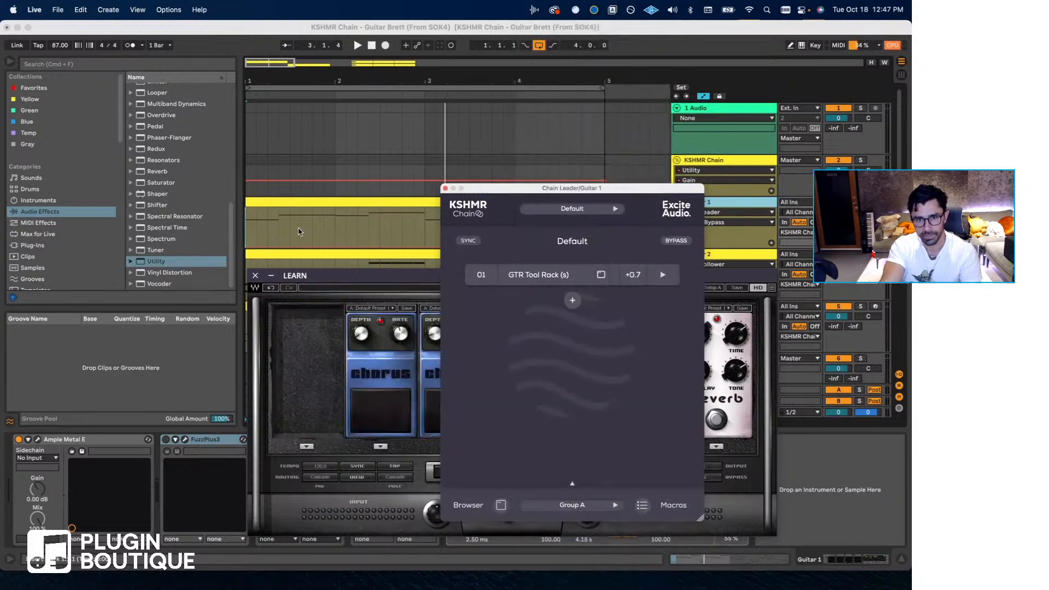
# - Play the guitars from bar 1 with the chorus preset and close the plug-in windows
pyautogui.click(247, 227)
pyautogui.press('space')
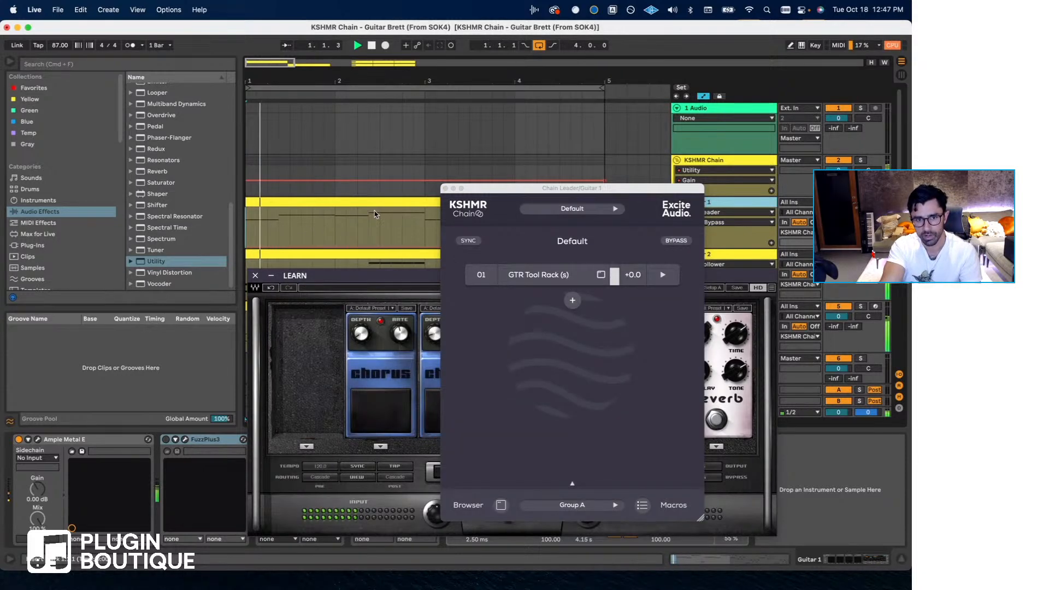
pyautogui.click(445, 189)
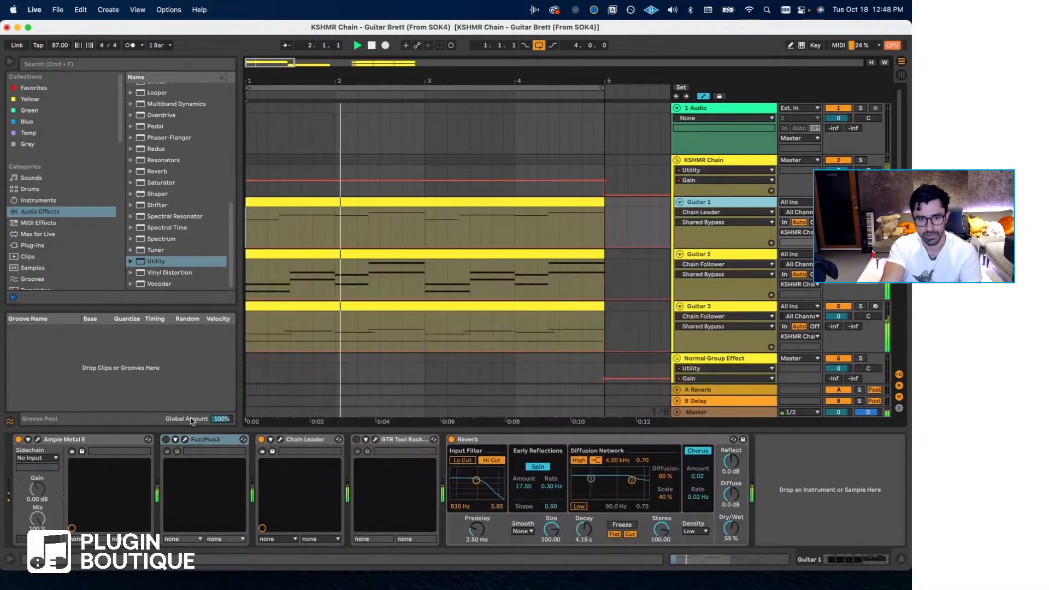
# - Stop playback, turn on FuzzPlus3 on Guitar 1 and return the playback position to bar 1
pyautogui.click(278, 226)
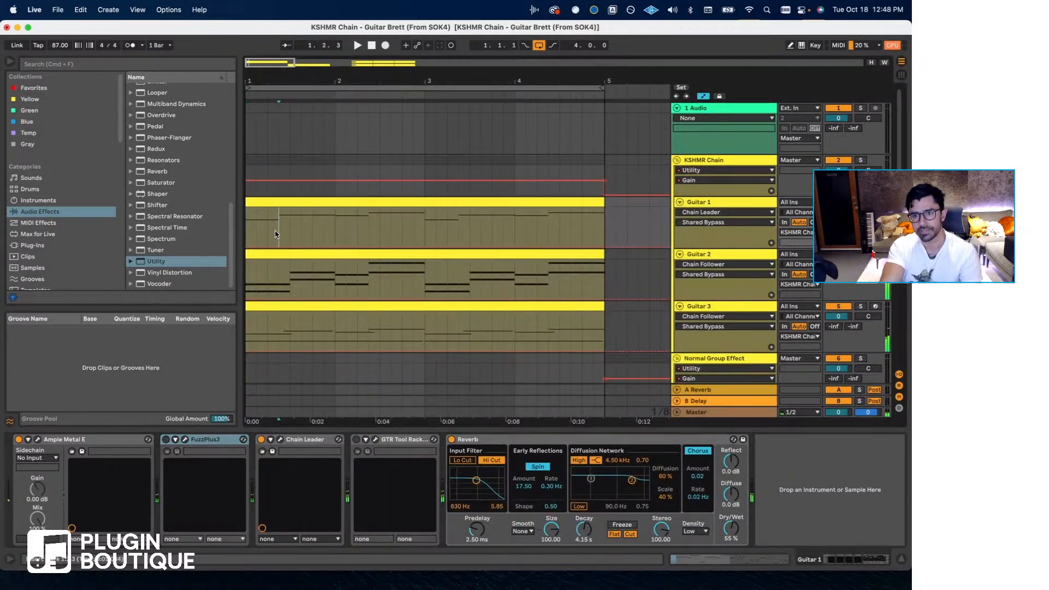
pyautogui.click(166, 439)
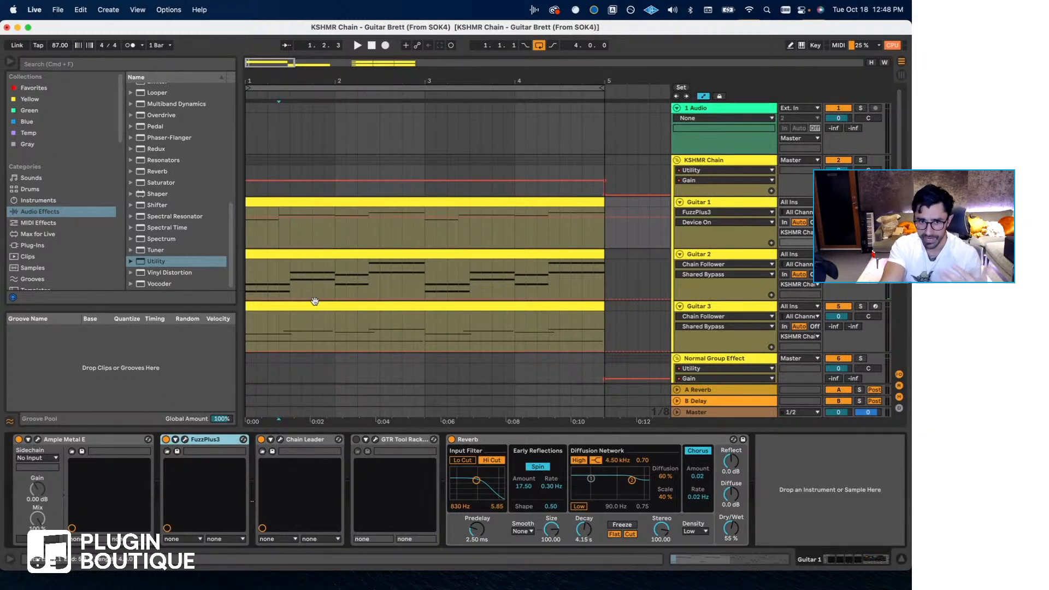
pyautogui.click(255, 237)
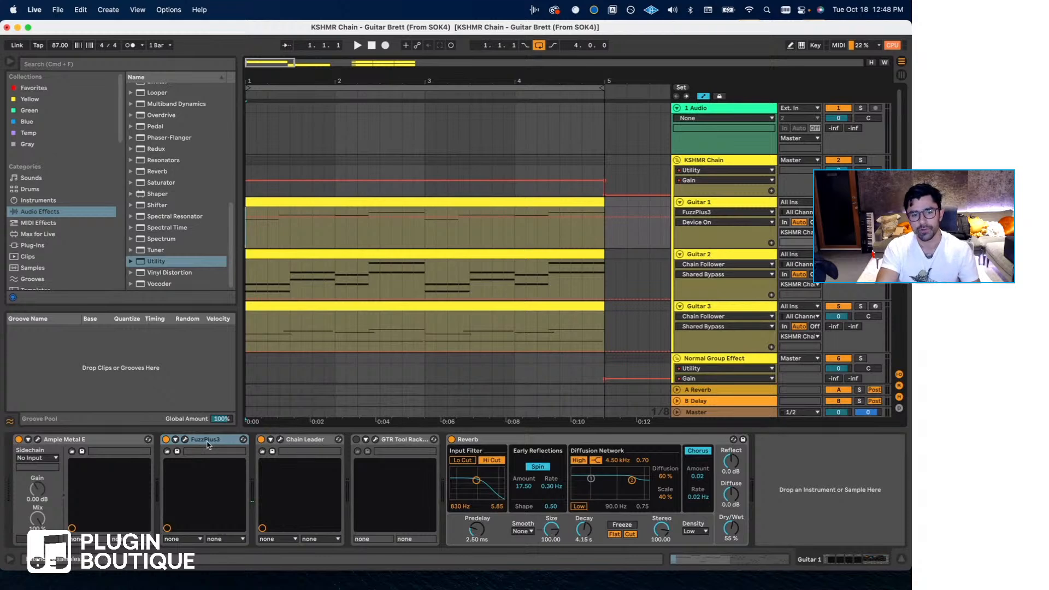
# - Play the guitars from bar 1 with FuzzPlus3 distortion on Guitar 1 and check that device in its chain
pyautogui.moveTo(208, 446); pyautogui.dragTo(189, 457)
pyautogui.press('space')
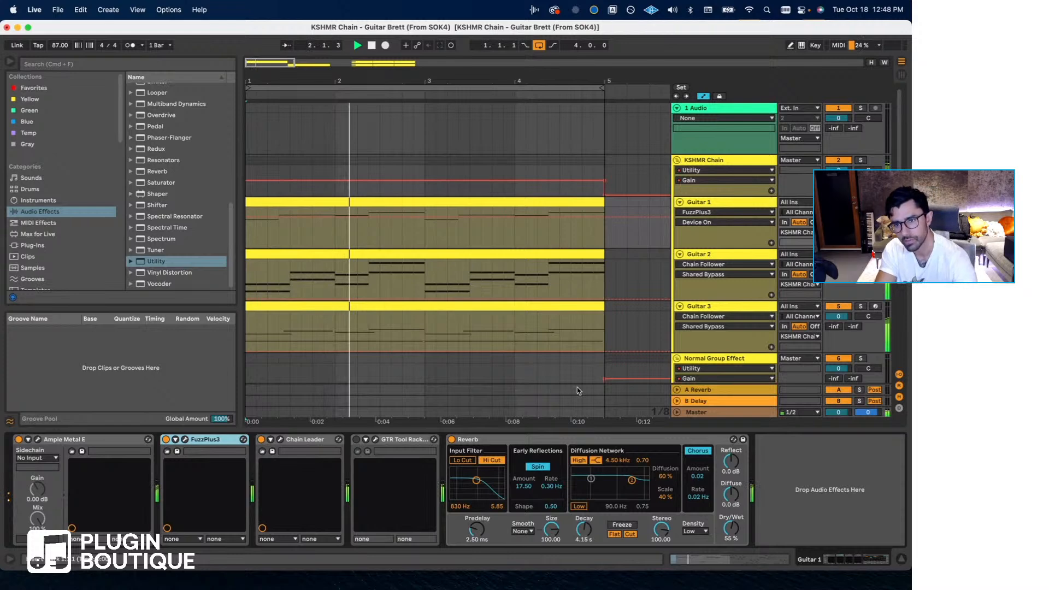
pyautogui.click(215, 443)
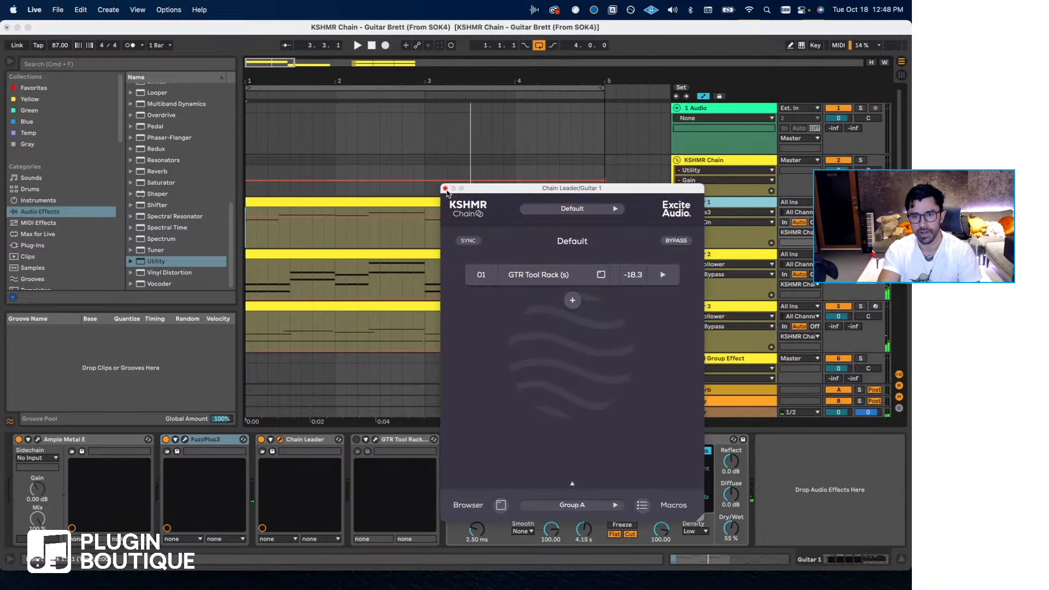
pyautogui.click(446, 187)
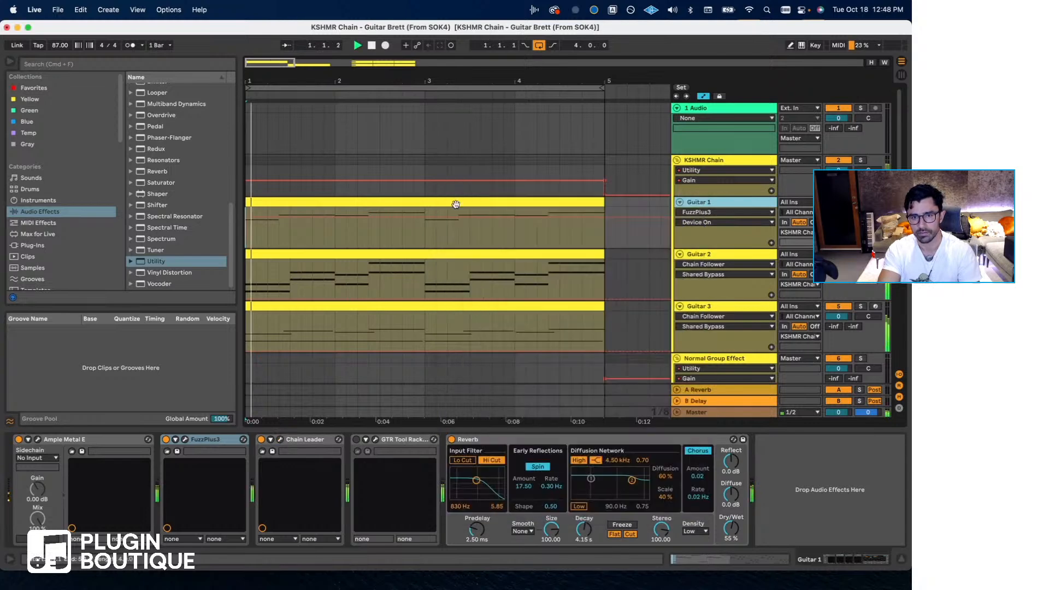
# - Inspect the GTR Tool Rack on the Normal Group Effect track and close its window
pyautogui.hscroll(5, 532, 293)
pyautogui.scroll(-4, 468, 268)
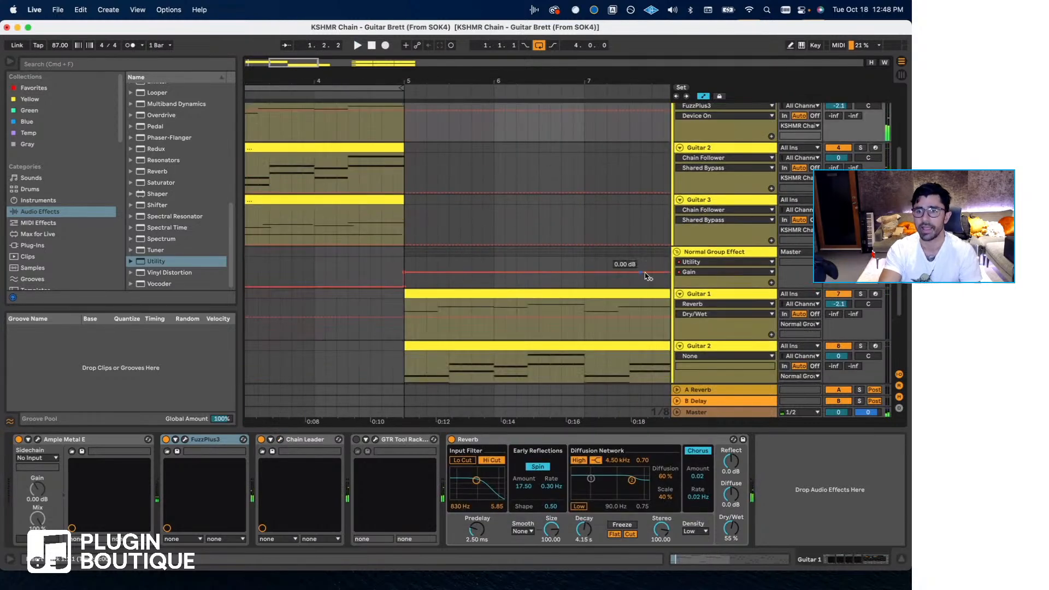
pyautogui.click(689, 254)
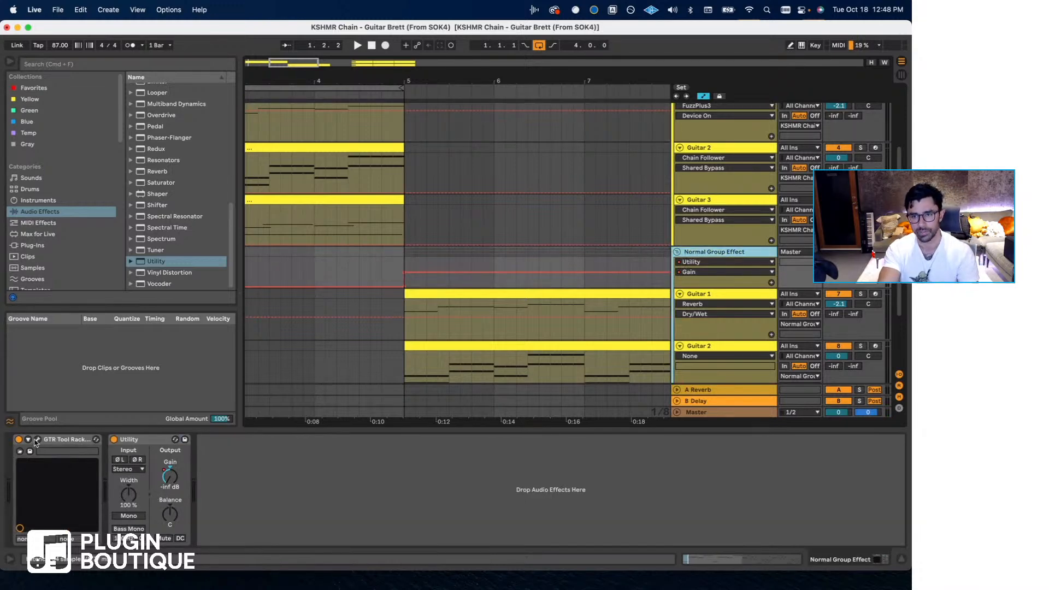
pyautogui.click(36, 441)
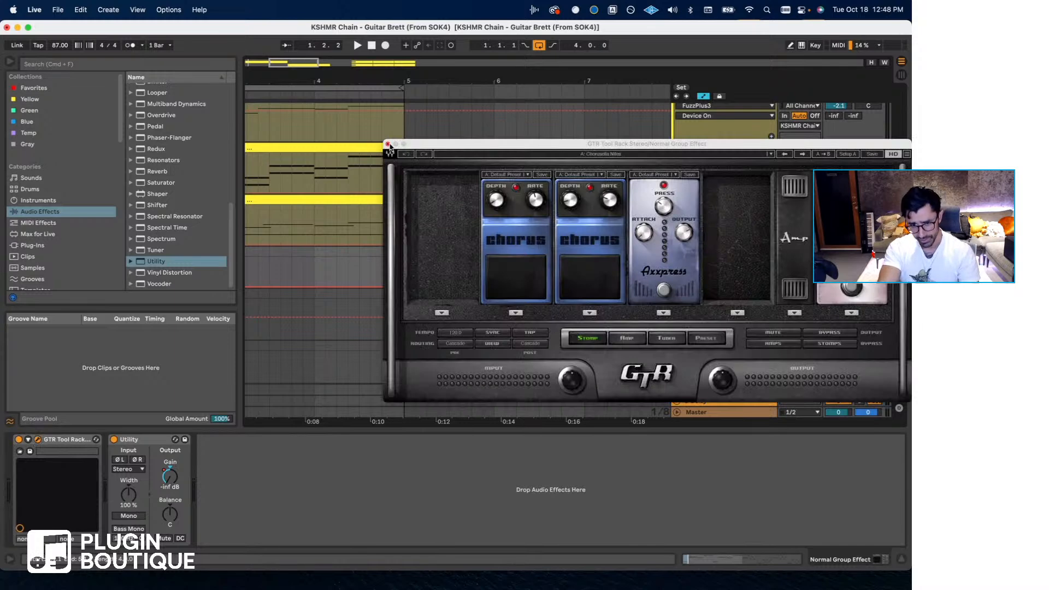
pyautogui.click(387, 144)
# - Play the Normal Group Effect section from bar 5 and select the Guitar 1 clip inside that group
pyautogui.click(407, 262)
pyautogui.hscroll(3, 432, 280)
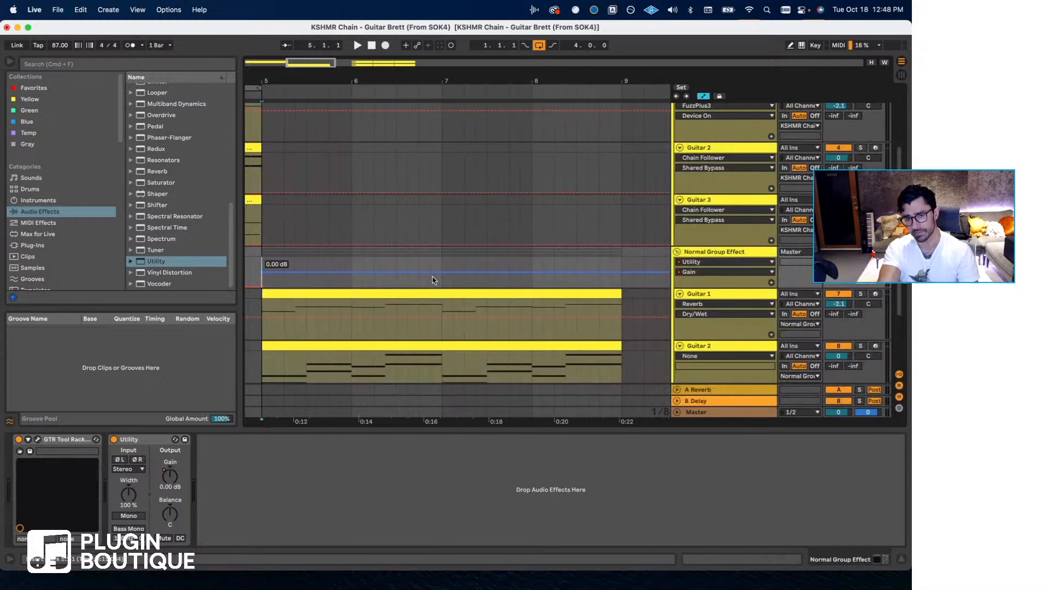
pyautogui.press('space')
pyautogui.click(515, 292)
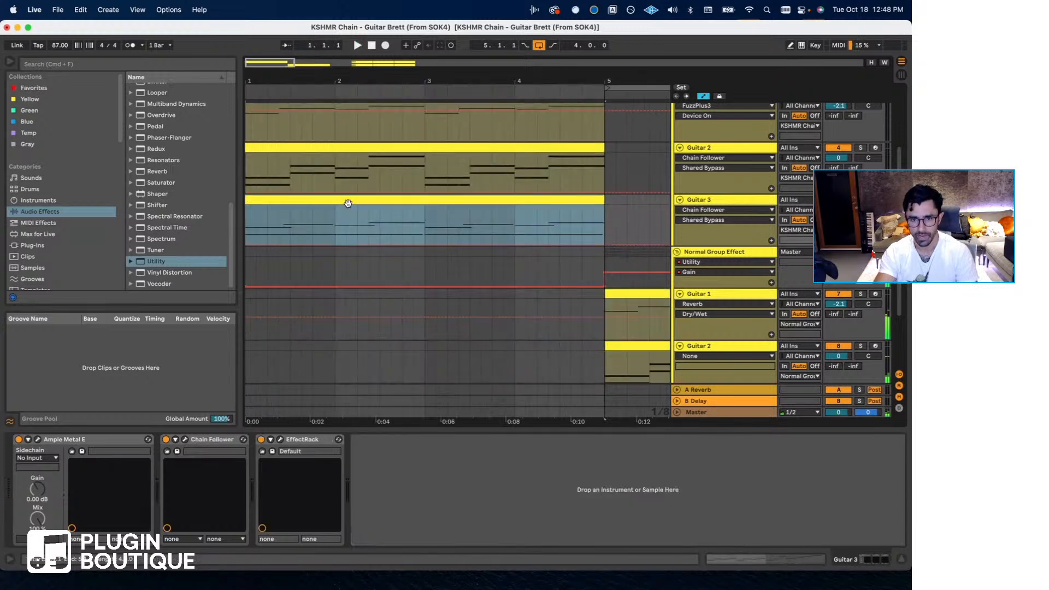
# - Loop the four bars of the Guitar 3 clip starting at bar 1, play the KSHMR Chain guitars and stop
pyautogui.press('super+l')
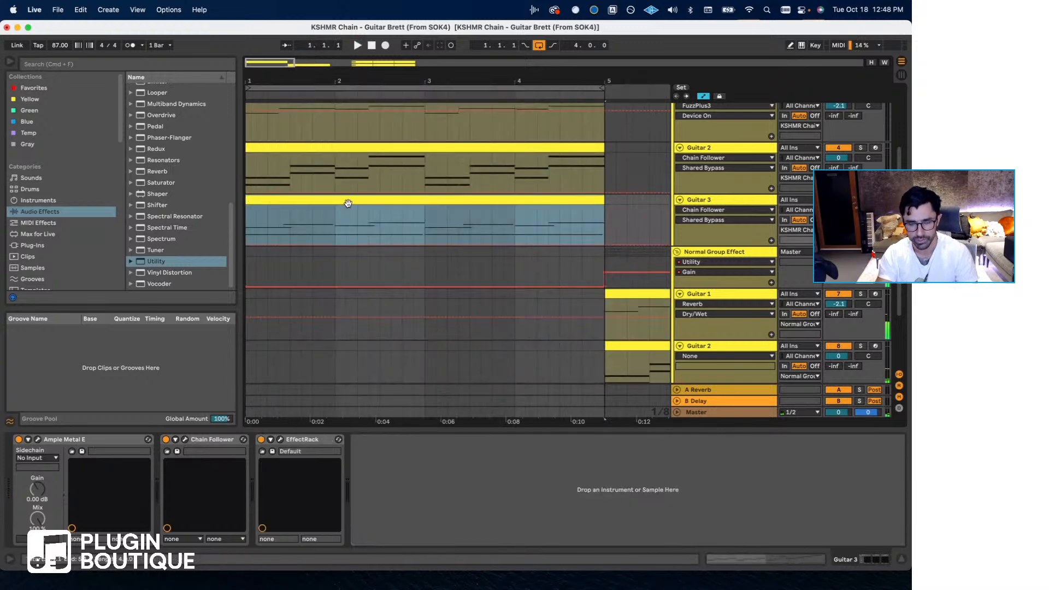
pyautogui.press('space')
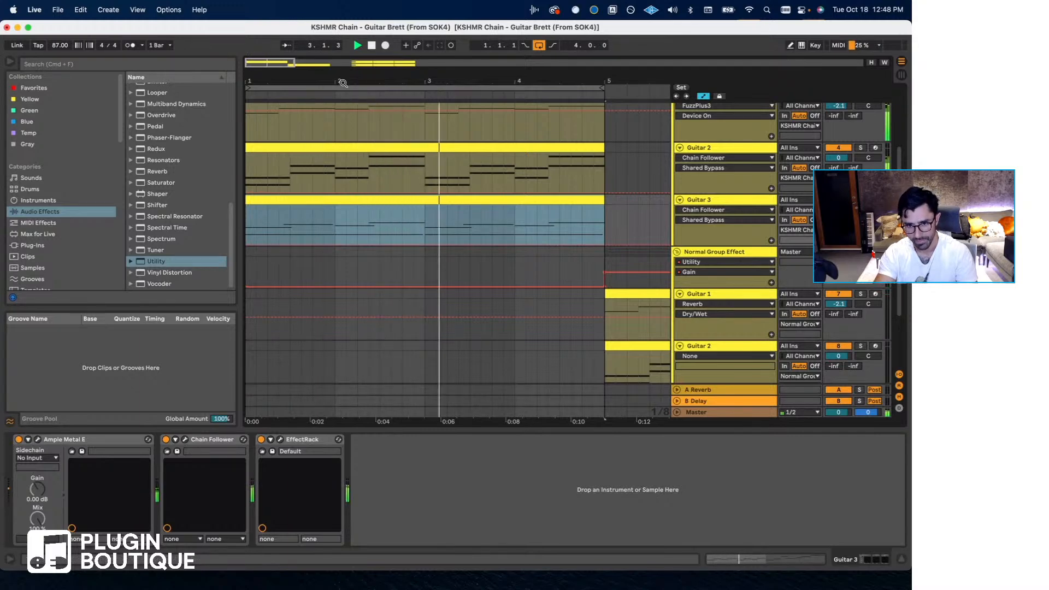
pyautogui.press('space')
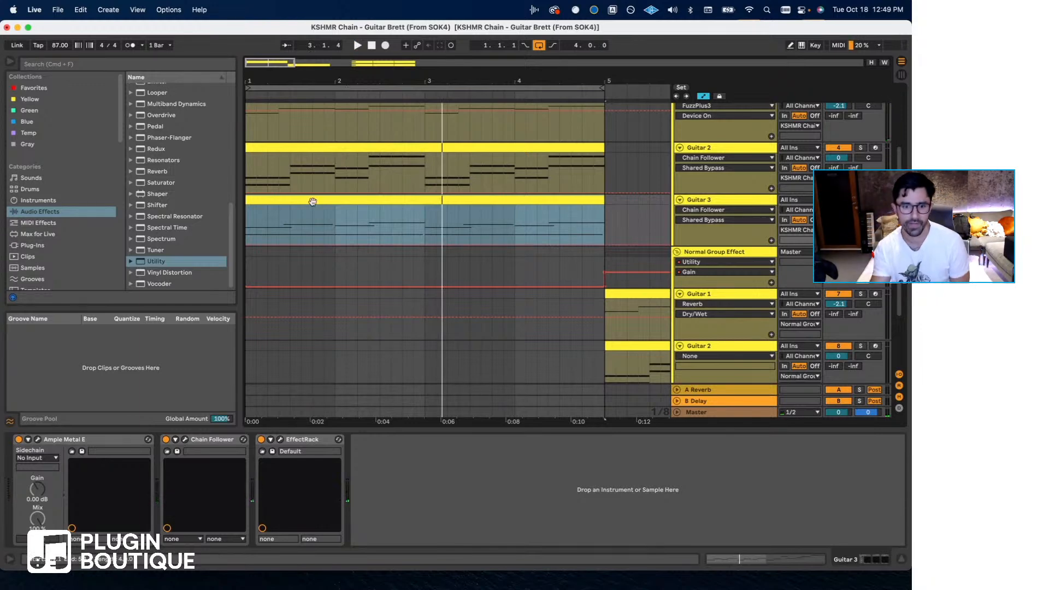
# - Inspect the GTR Tool Rack (s) in Guitar 3's Chain Follower, return the playback position to bar 1 and close the plug-in windows
pyautogui.click(184, 440)
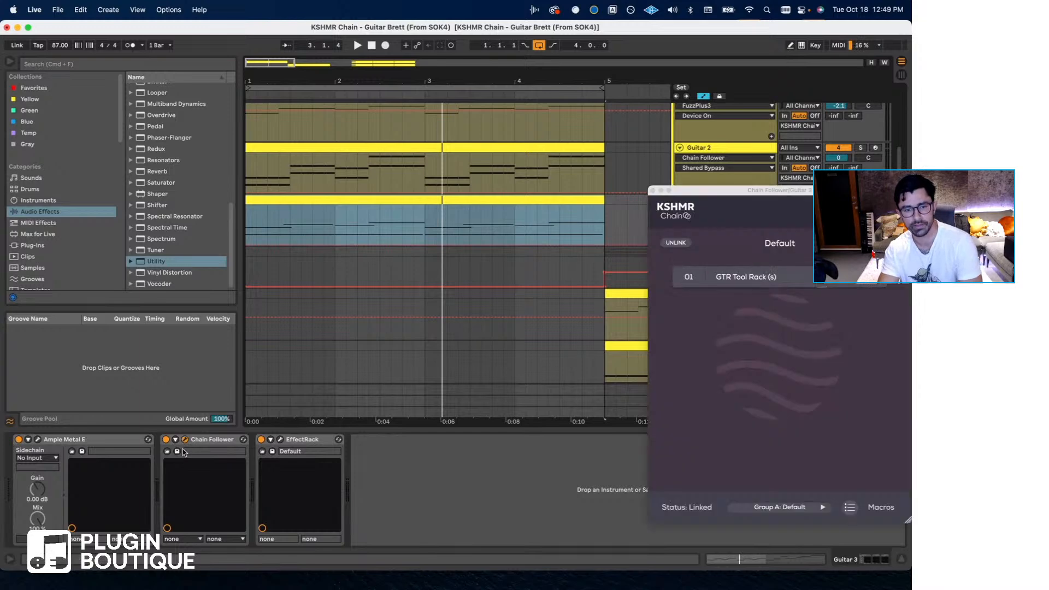
pyautogui.click(747, 278)
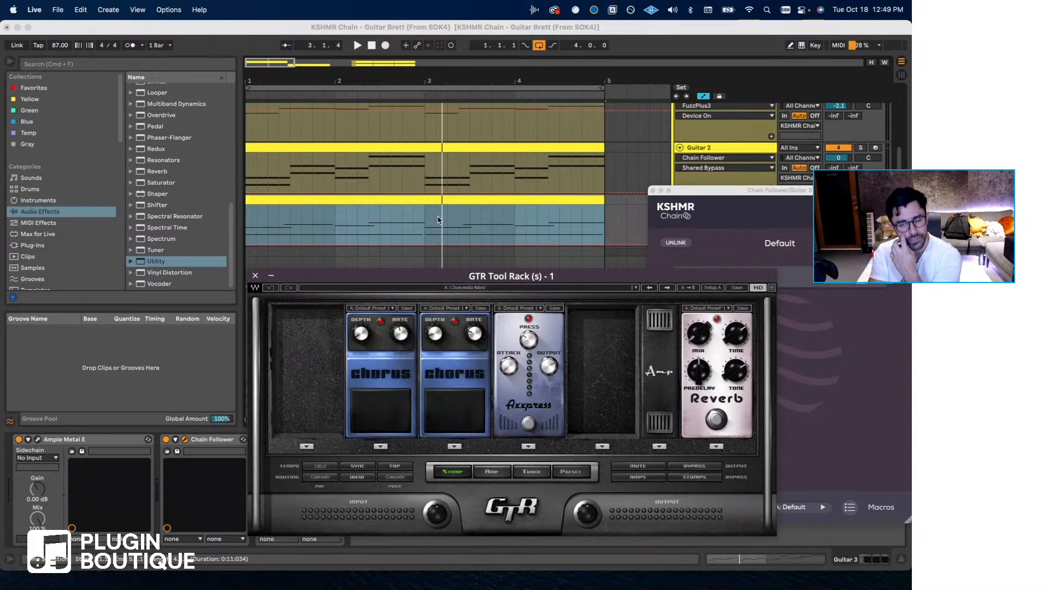
pyautogui.scroll(1, 437, 220)
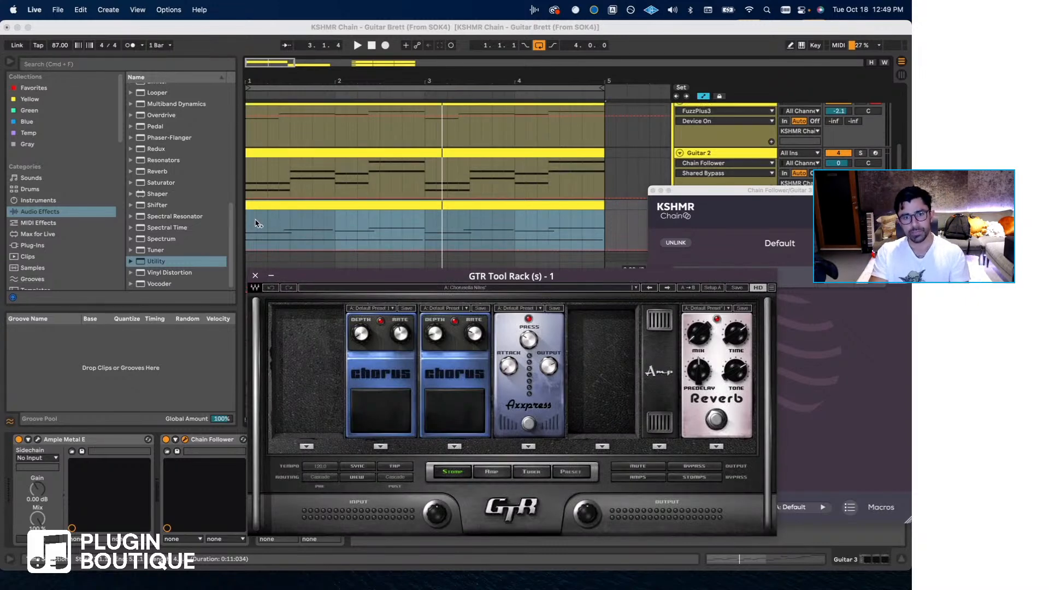
pyautogui.click(254, 220)
pyautogui.click(653, 190)
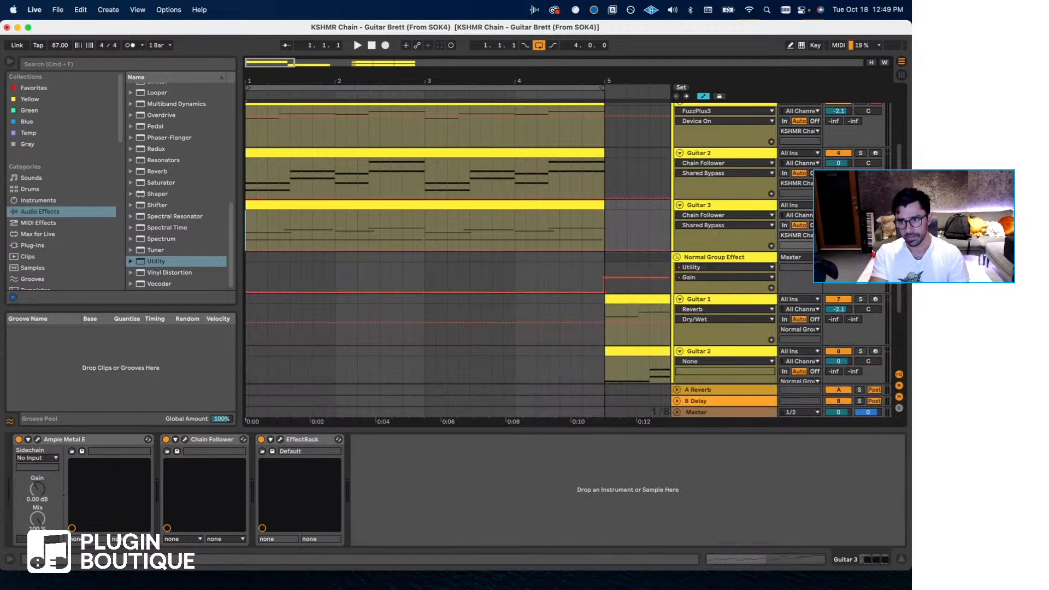
# - Solo Guitar 2 in the KSHMR Chain group, play it from bar 1 and turn the solo off
pyautogui.click(861, 154)
pyautogui.press('space')
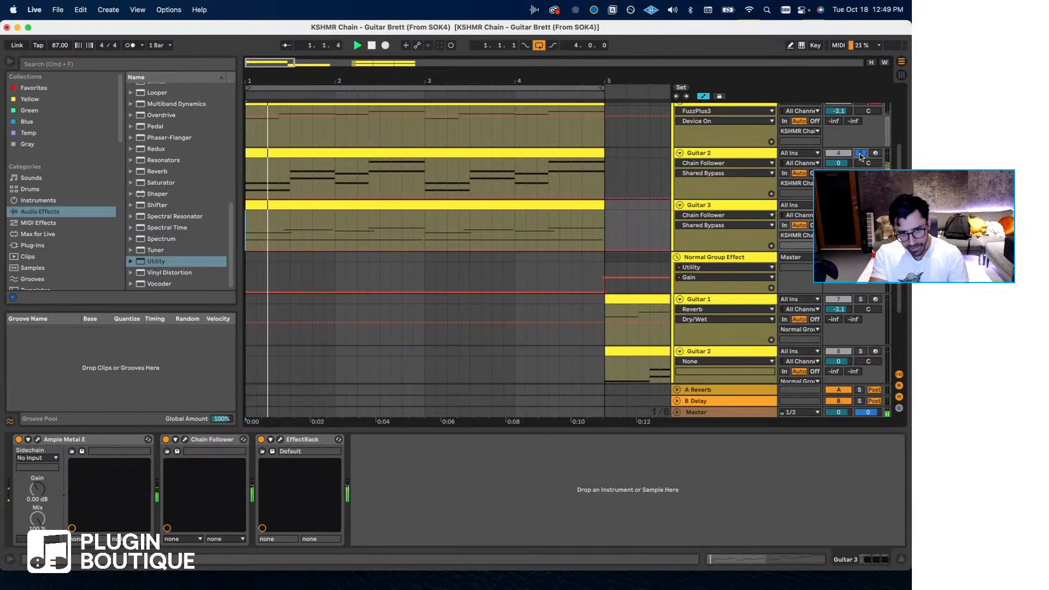
pyautogui.click(860, 153)
pyautogui.scroll(5, 859, 160)
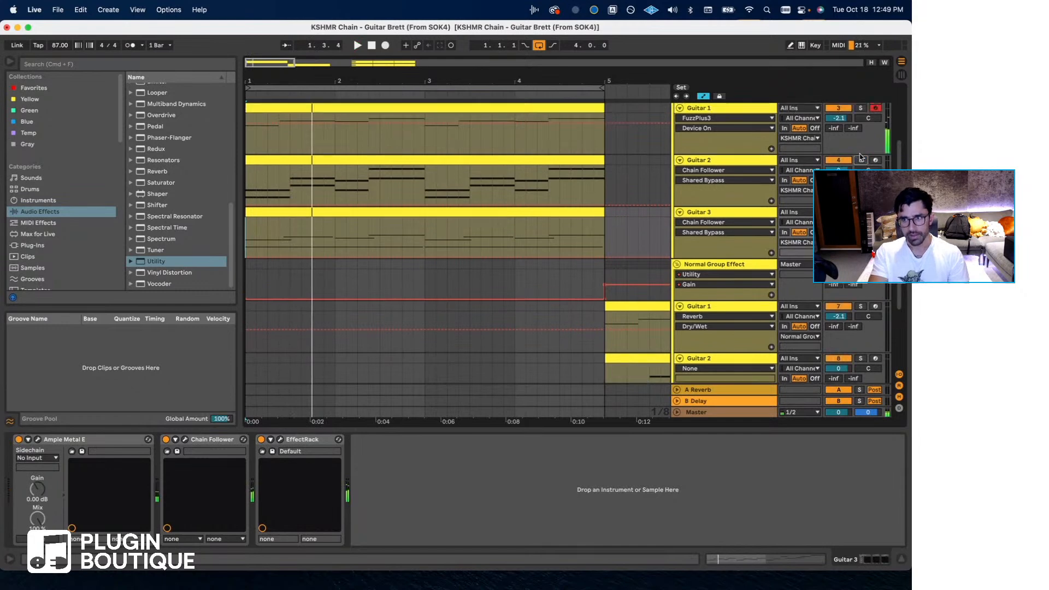
# - Audition individual KSHMR Chain guitars from bar 1, soloing Guitar 2 for the second playback
pyautogui.press('space')
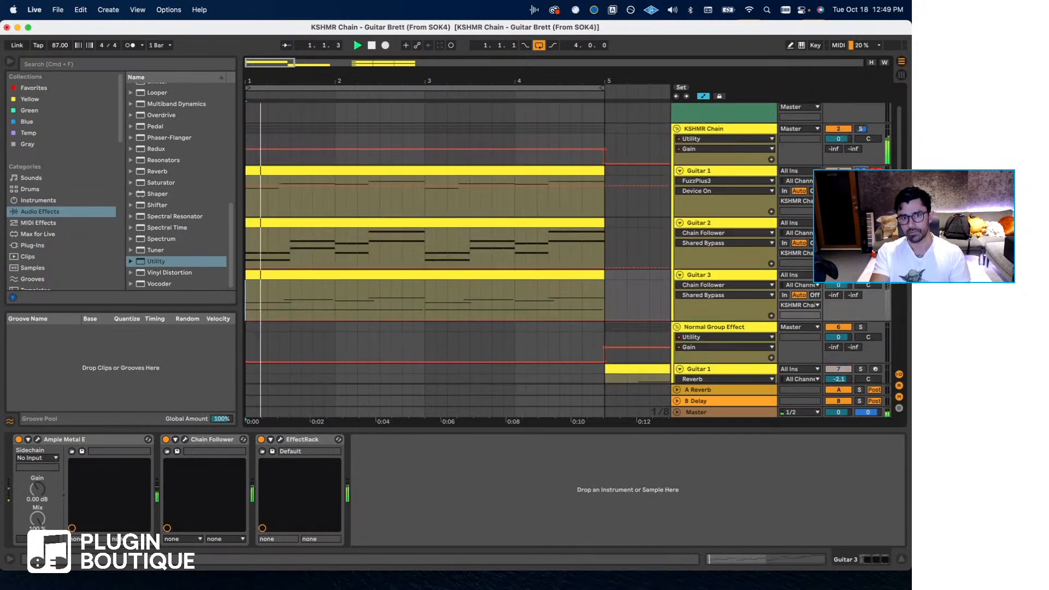
pyautogui.press('space')
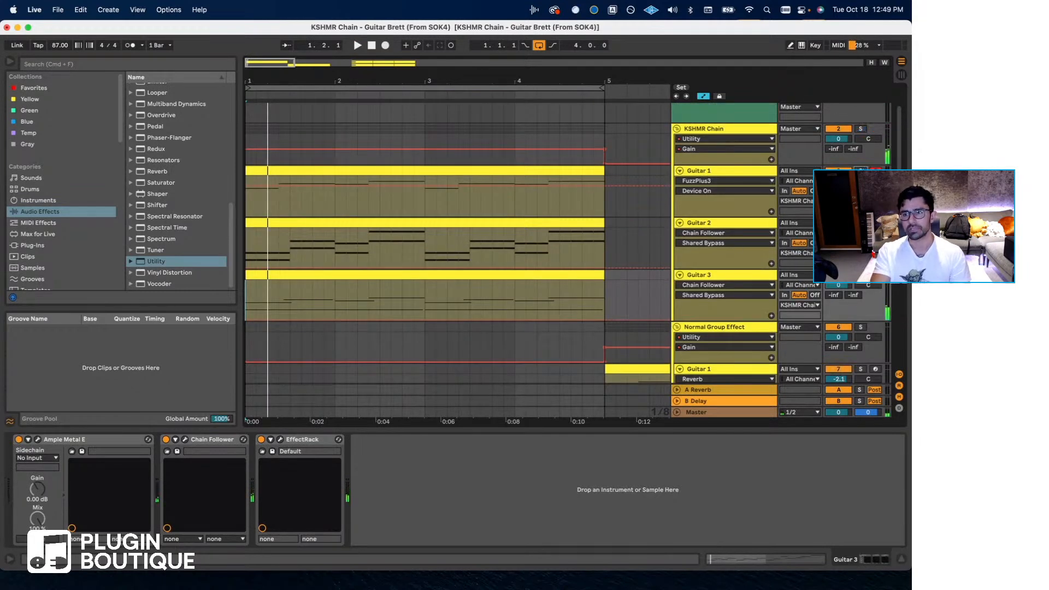
pyautogui.click(860, 223)
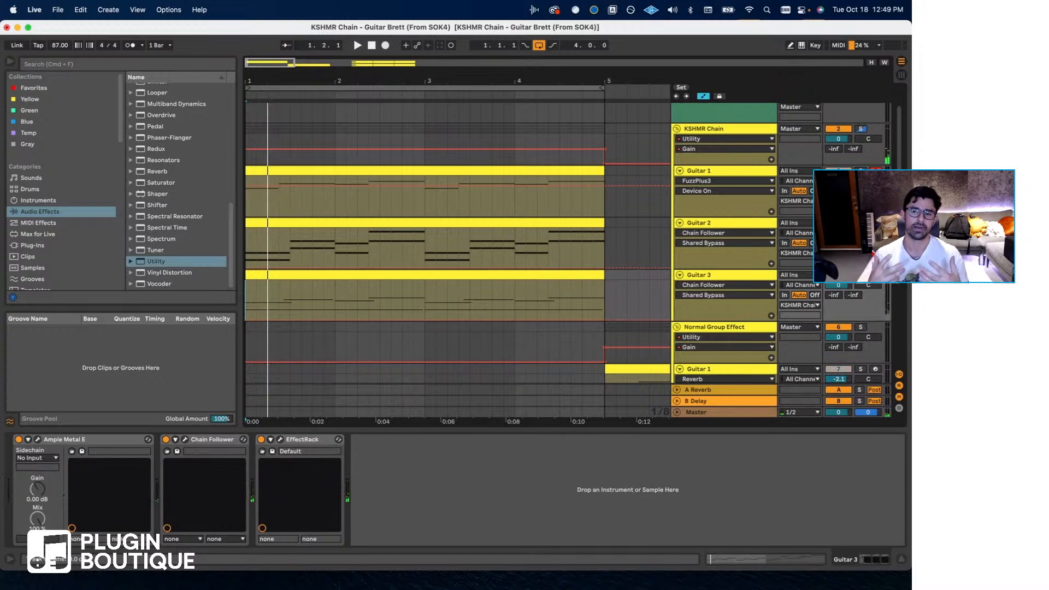
pyautogui.press('space')
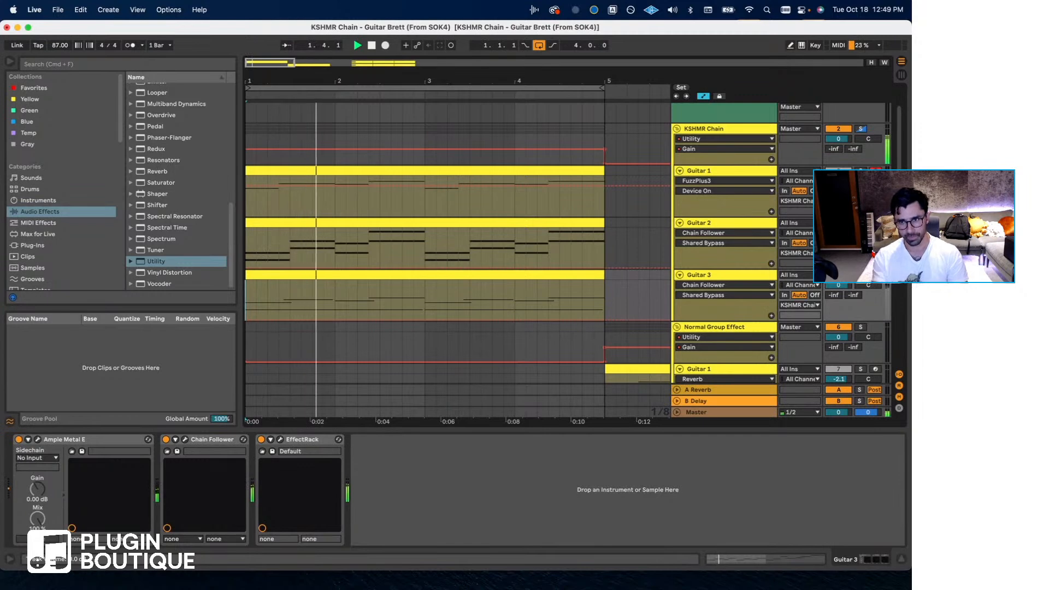
# - Loop the Guitar 1 clip of the Normal Group Effect at bar 5, play it and move the insert position to bar 1
pyautogui.scroll(-3, 570, 264)
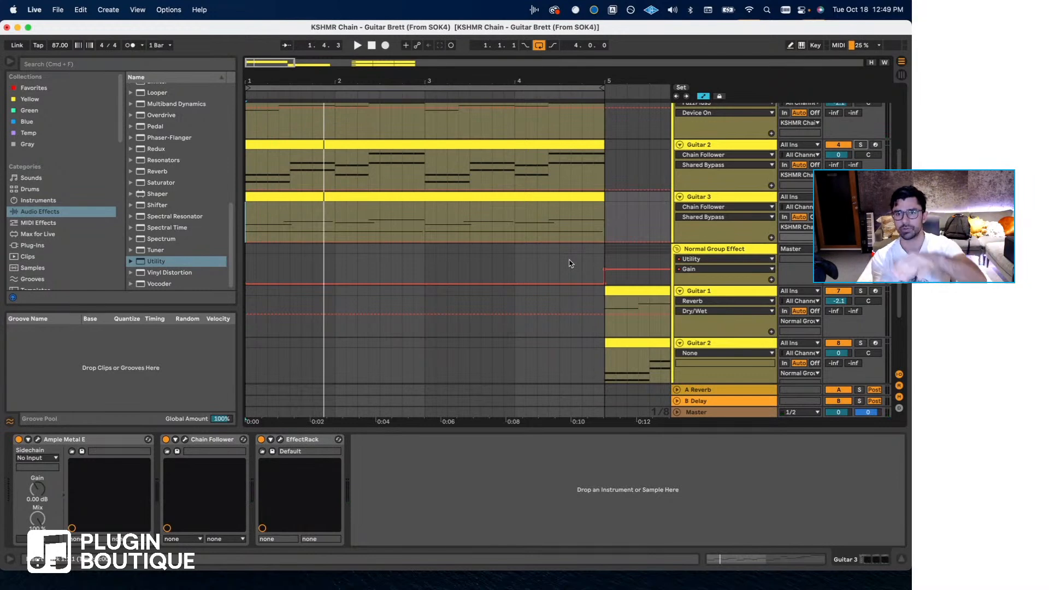
pyautogui.hscroll(10, 603, 257)
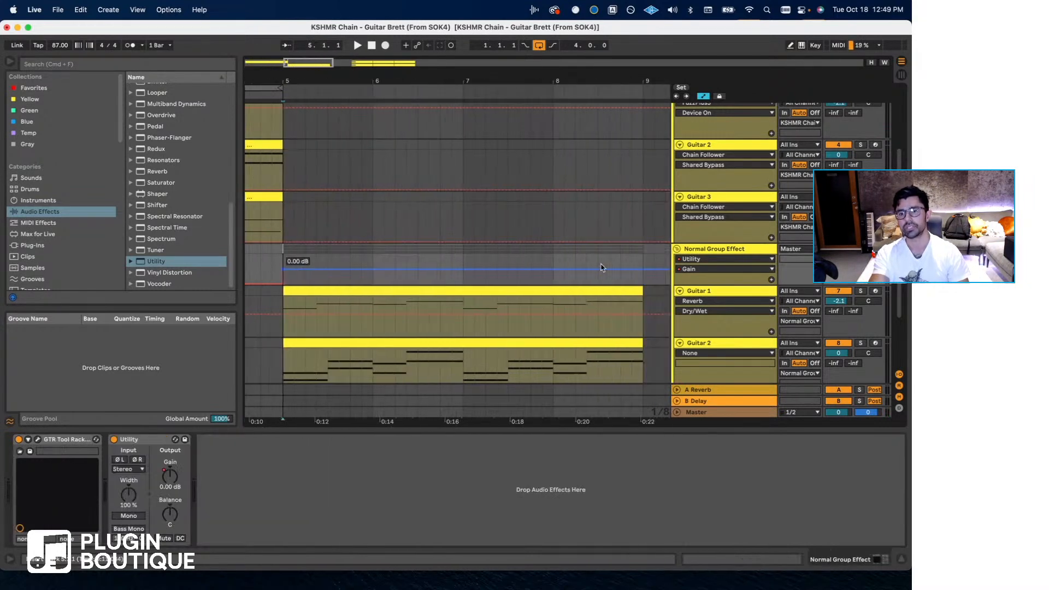
pyautogui.click(579, 290)
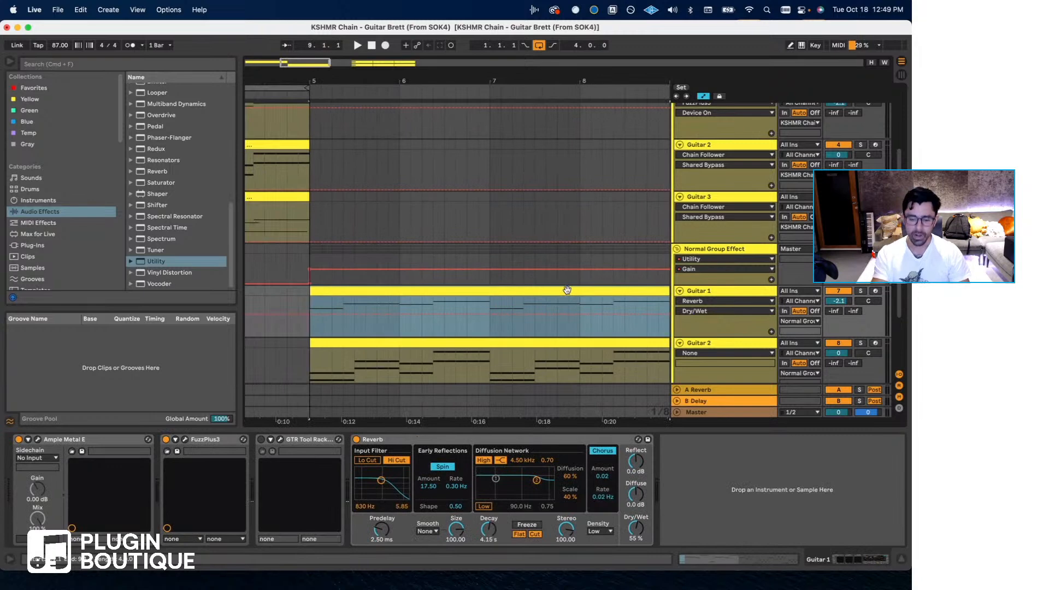
pyautogui.press('super+l')
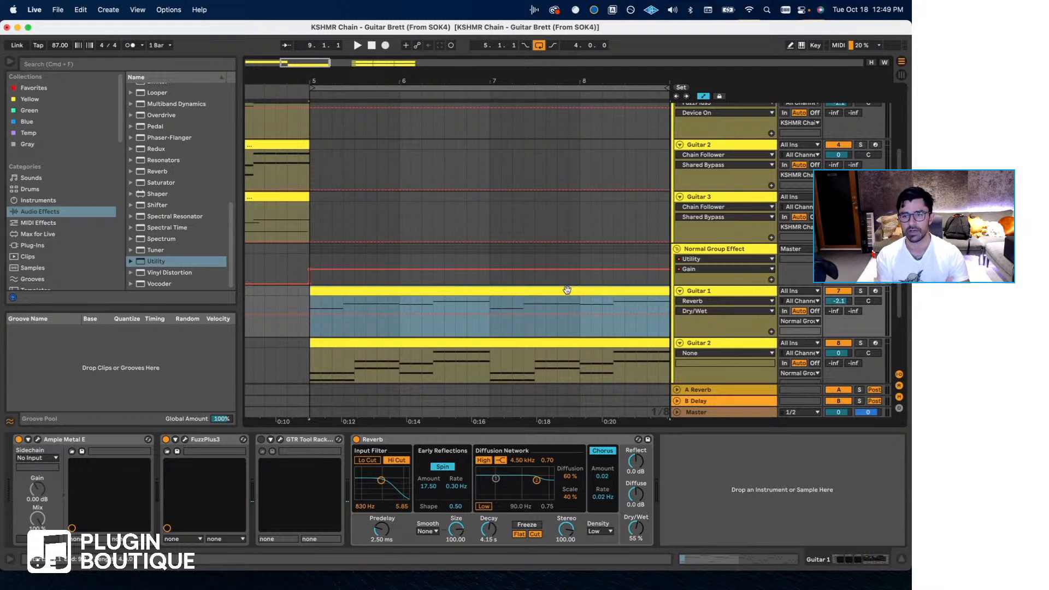
pyautogui.press('space')
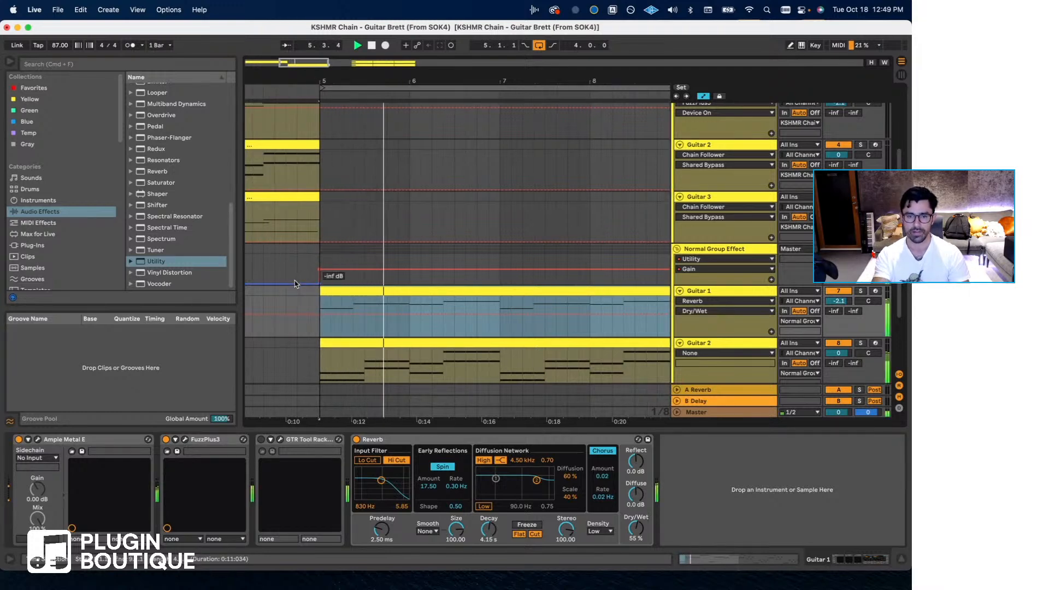
pyautogui.hscroll(-5, 294, 280)
pyautogui.click(248, 267)
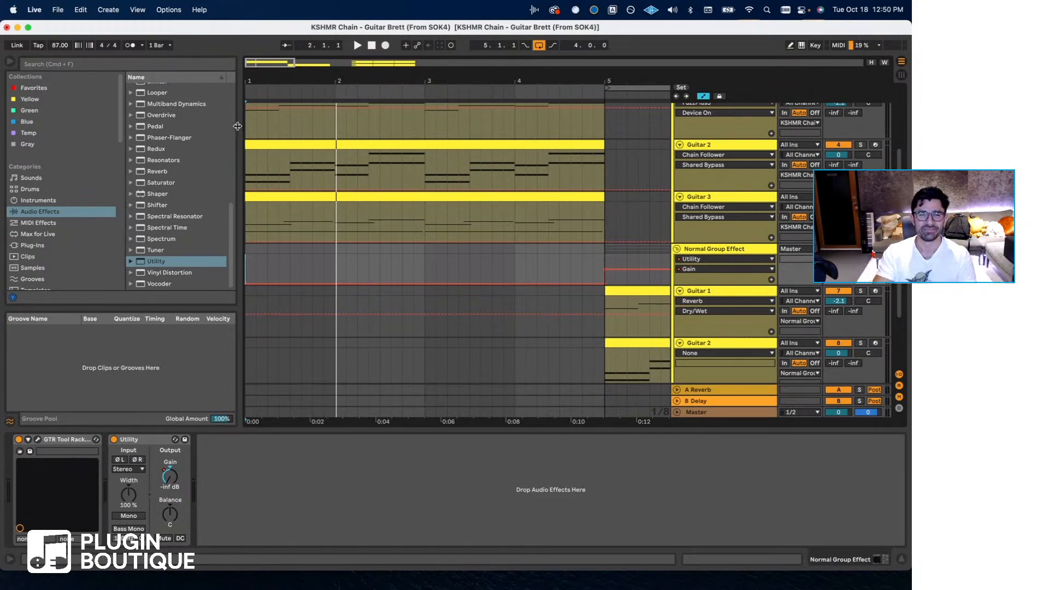
pyautogui.moveTo(235, 127); pyautogui.dragTo(209, 124)
pyautogui.scroll(3, 265, 228)
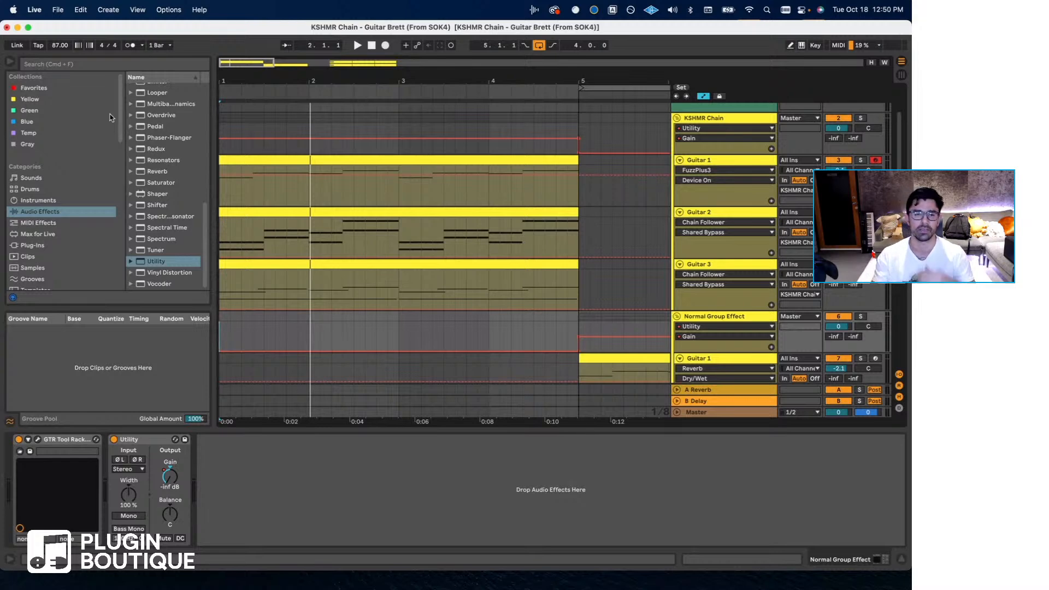
pyautogui.click(63, 12)
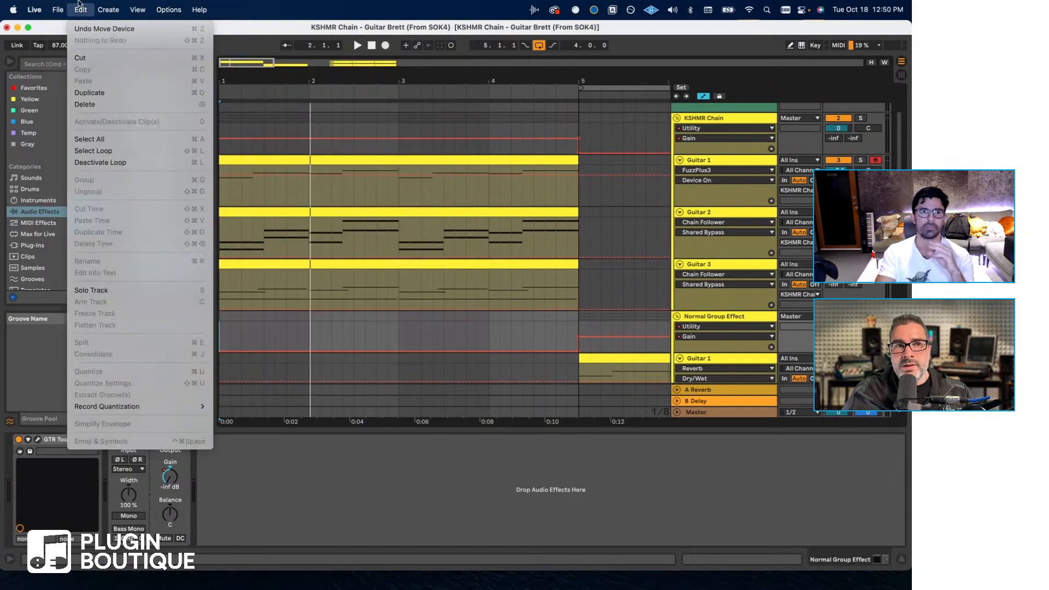
pyautogui.click(79, 3)
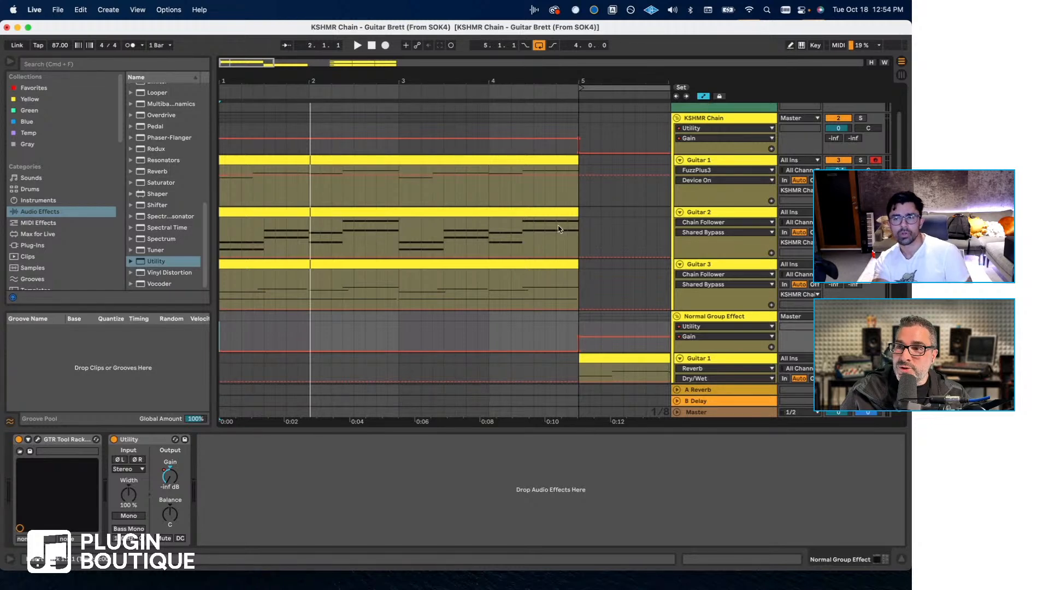
# - Insert a new MIDI track directly below the 1 Audio track
pyautogui.press('super+t')
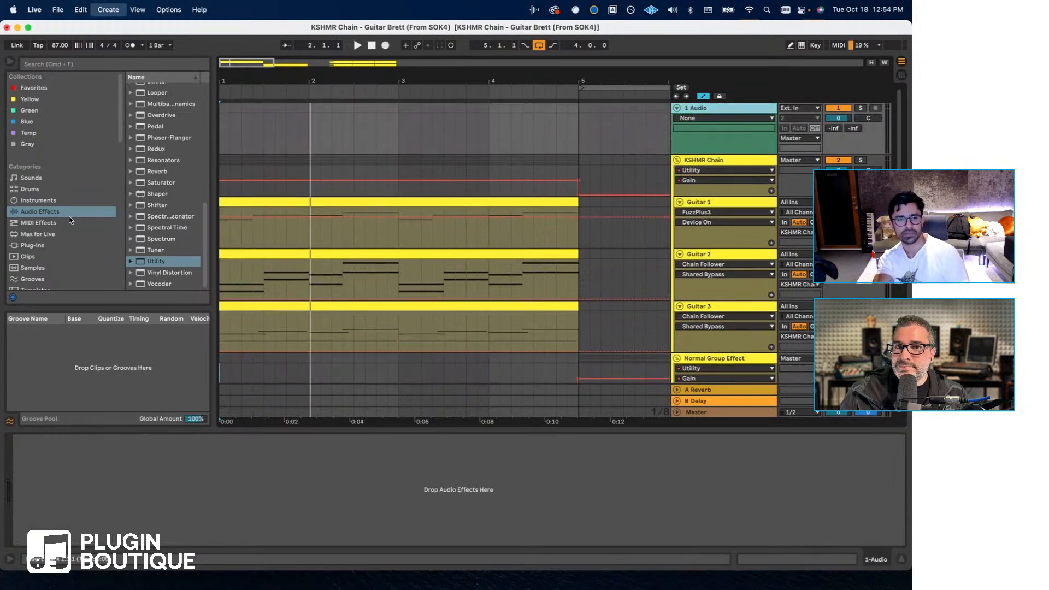
pyautogui.press('super+shift+t')
# - Search the VST plug-ins for "swam", expand the Main Instruments - SWAM folder and widen the browser to show the full names
pyautogui.click(32, 245)
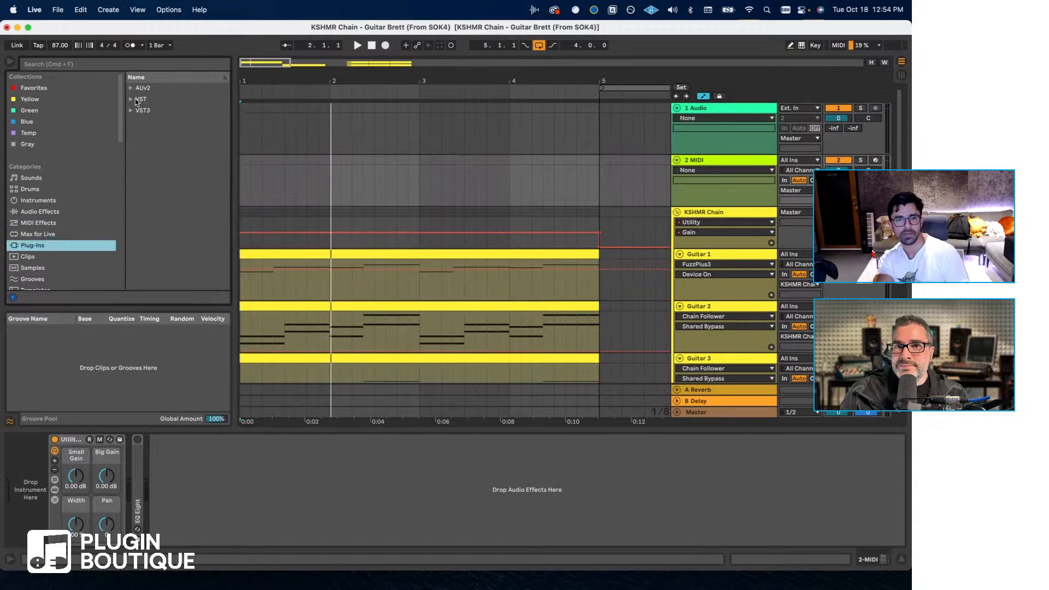
pyautogui.click(138, 100)
pyautogui.click(107, 67)
pyautogui.write('swam')
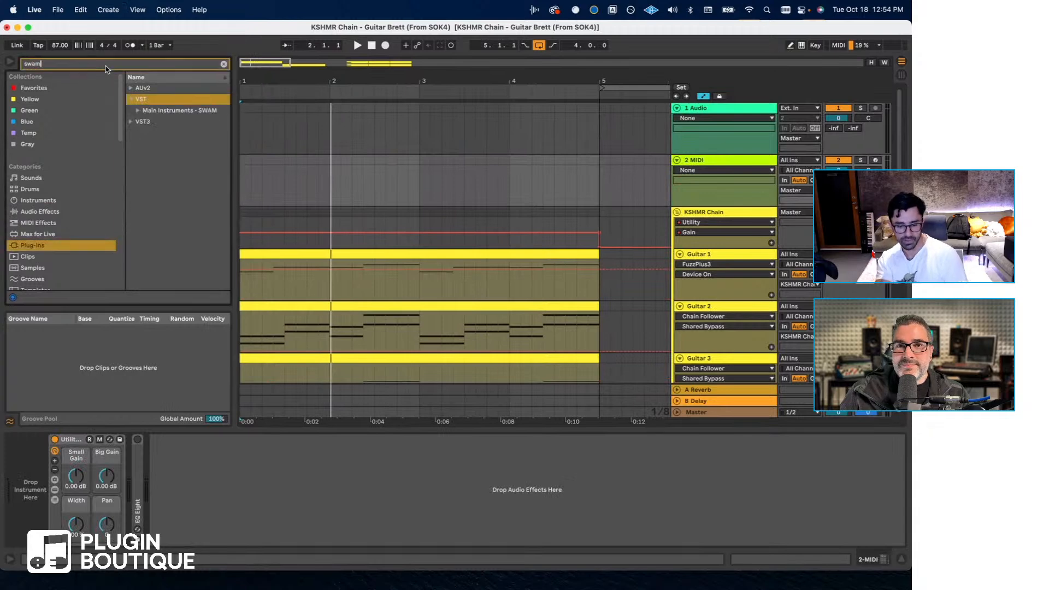
pyautogui.click(139, 111)
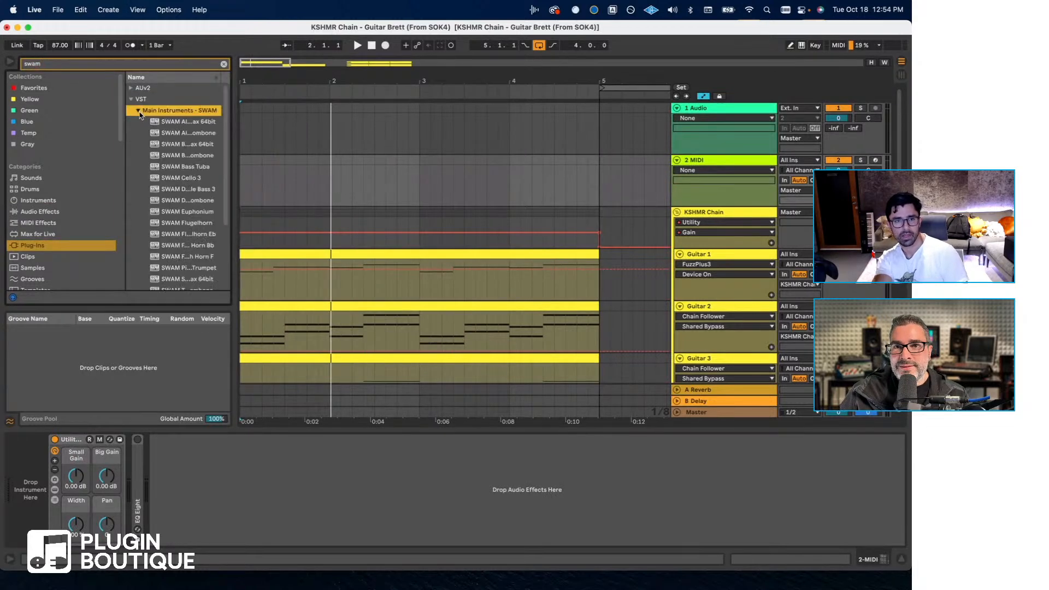
pyautogui.moveTo(233, 154); pyautogui.dragTo(338, 150)
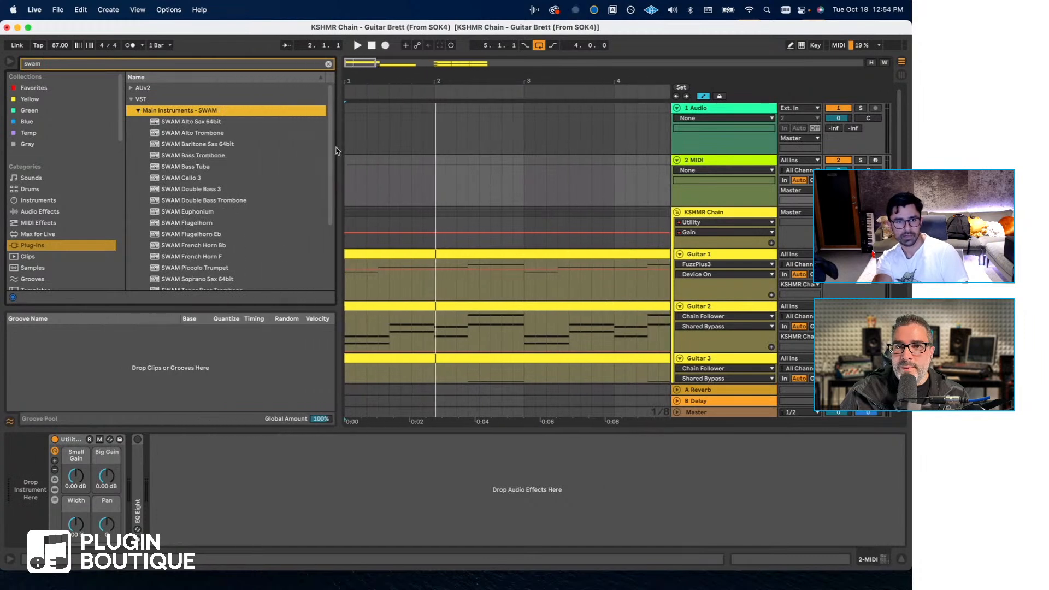
# - Browse the SWAM instruments and load SWAM Trumpet onto the new MIDI track
pyautogui.scroll(-1, 220, 232)
pyautogui.scroll(-4, 219, 232)
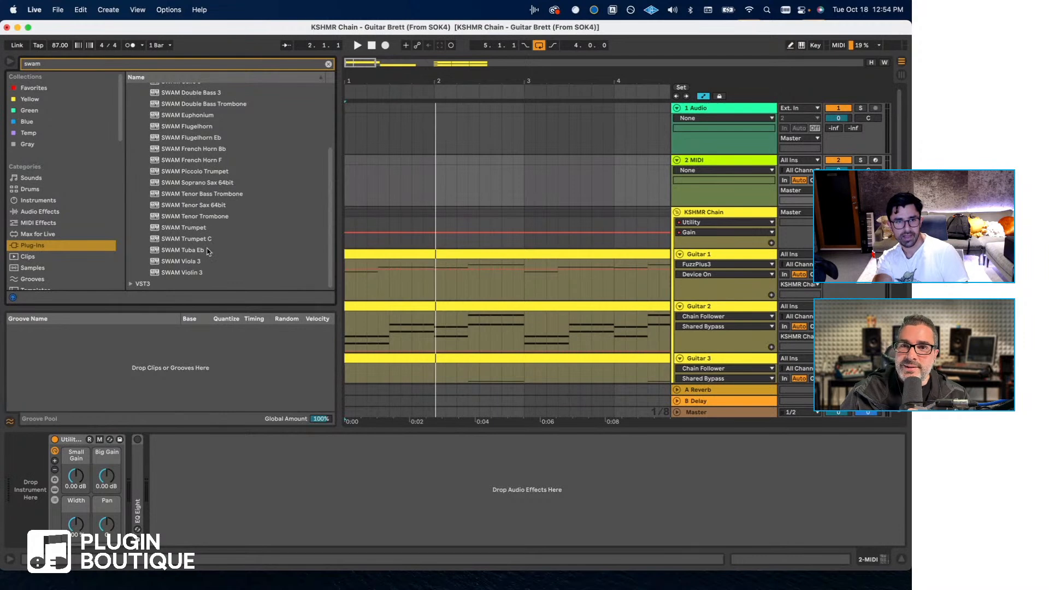
pyautogui.scroll(5, 208, 252)
pyautogui.scroll(-2, 208, 251)
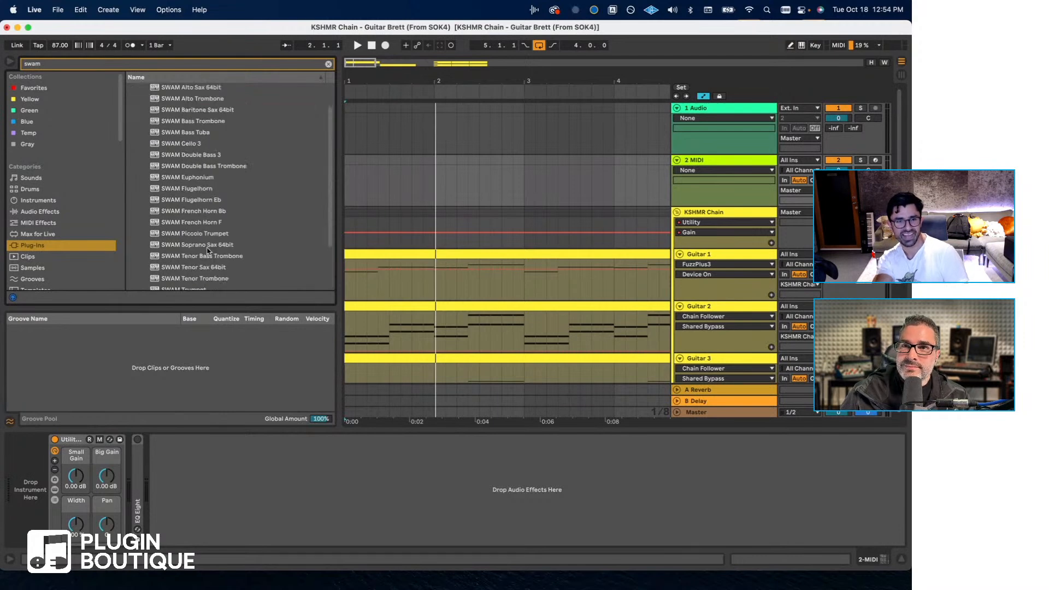
pyautogui.scroll(-2, 207, 250)
pyautogui.moveTo(197, 239); pyautogui.dragTo(450, 194)
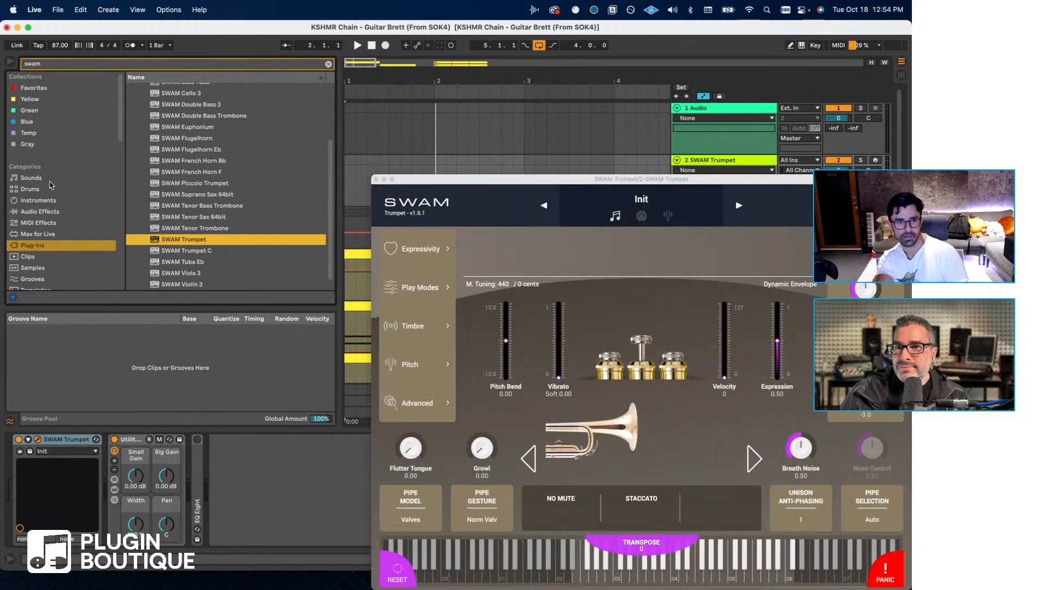
# - Clear the browser search and add the Reverb audio effect at the end of the SWAM Trumpet track's device chain
pyautogui.click(40, 211)
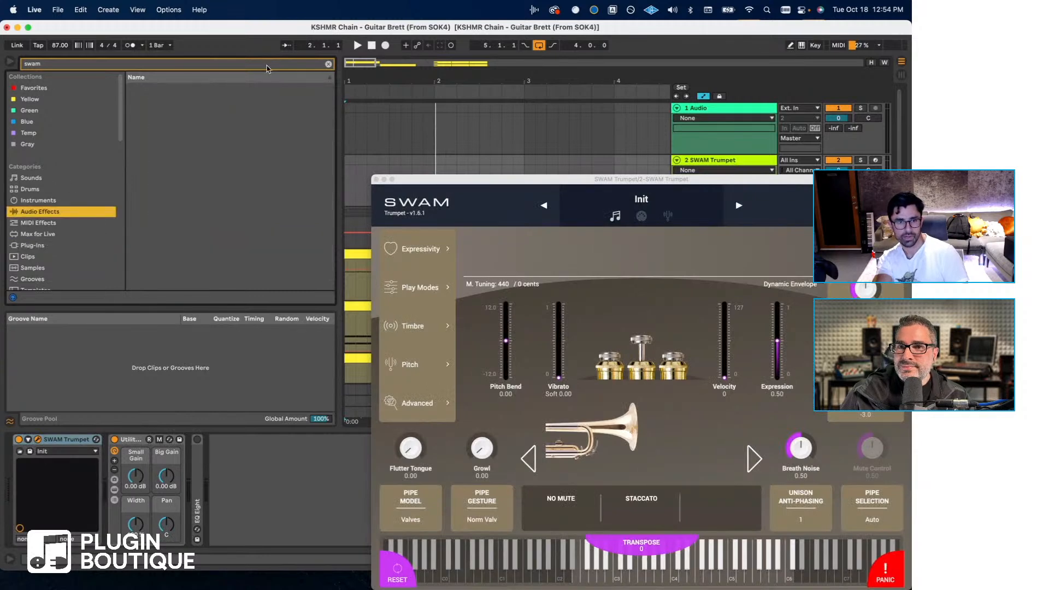
pyautogui.click(328, 64)
pyautogui.scroll(-3, 226, 251)
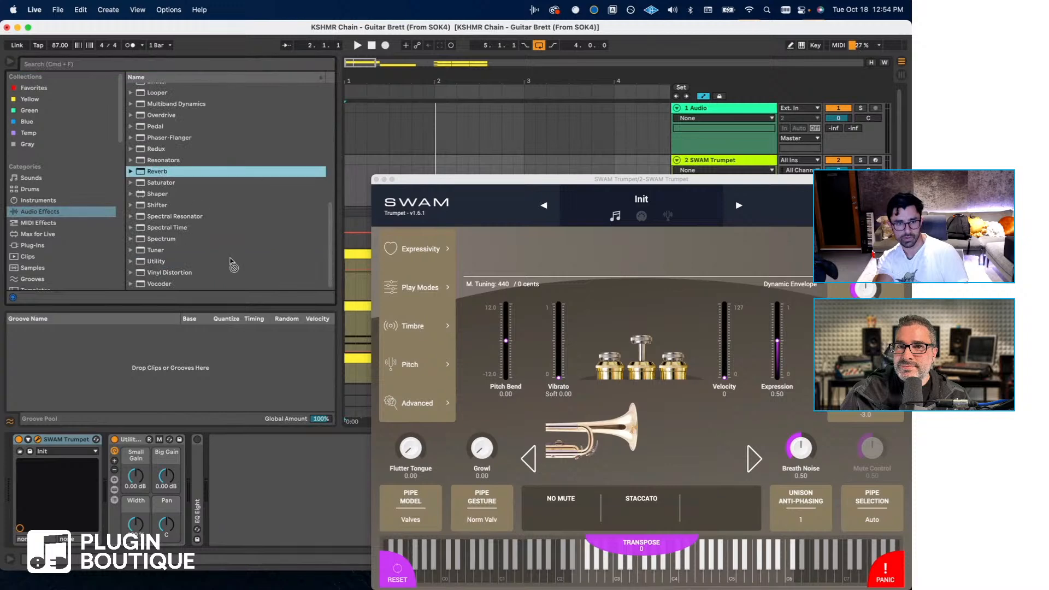
pyautogui.moveTo(233, 265); pyautogui.dragTo(310, 517)
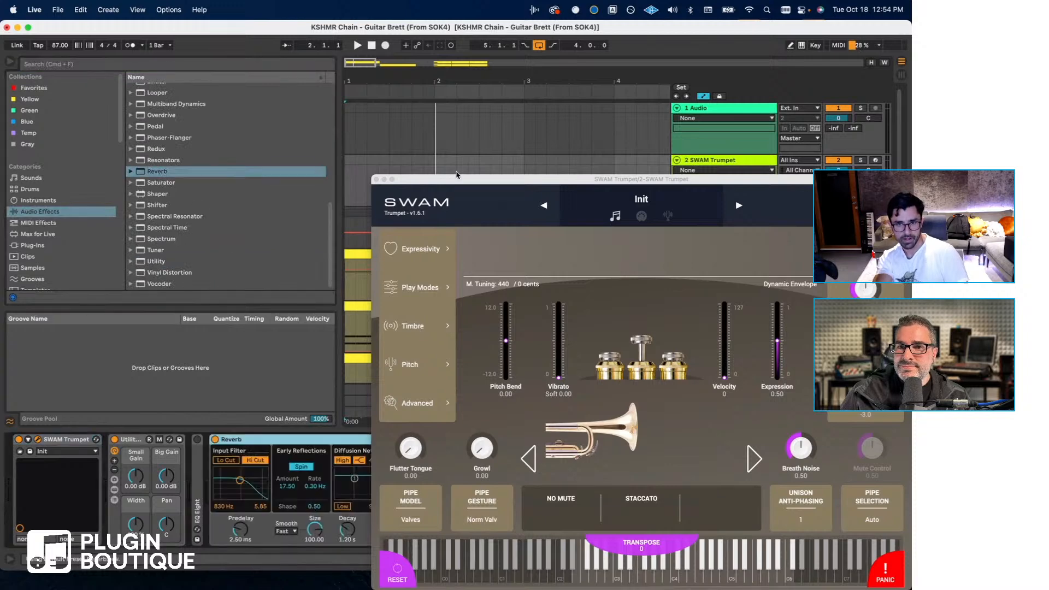
# - Set the Reverb's Dry/Wet to 33% and arm and solo the SWAM Trumpet track
pyautogui.moveTo(452, 176); pyautogui.dragTo(669, 89)
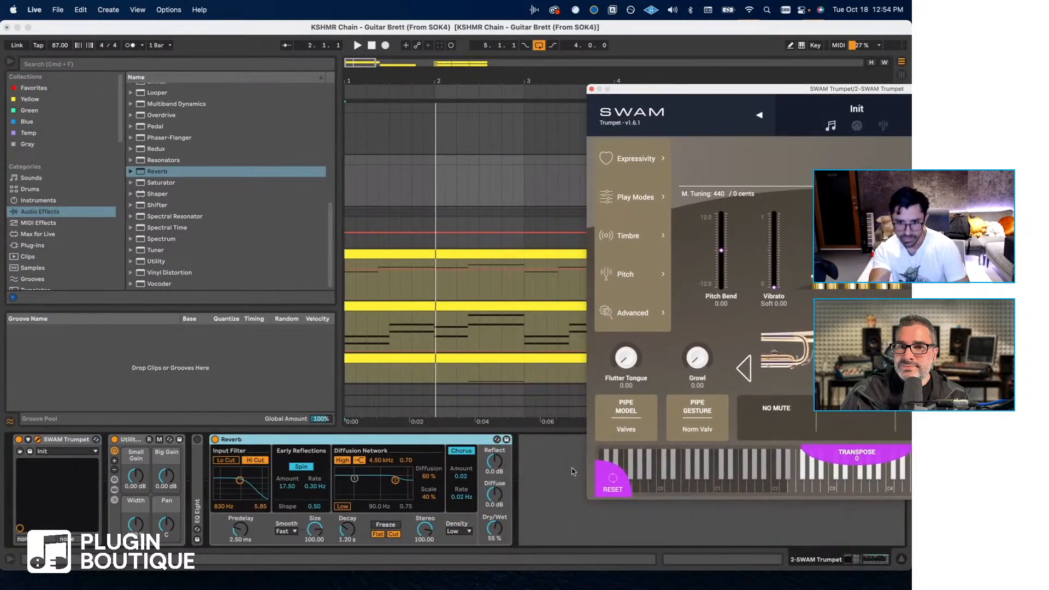
pyautogui.moveTo(494, 528); pyautogui.dragTo(494, 534)
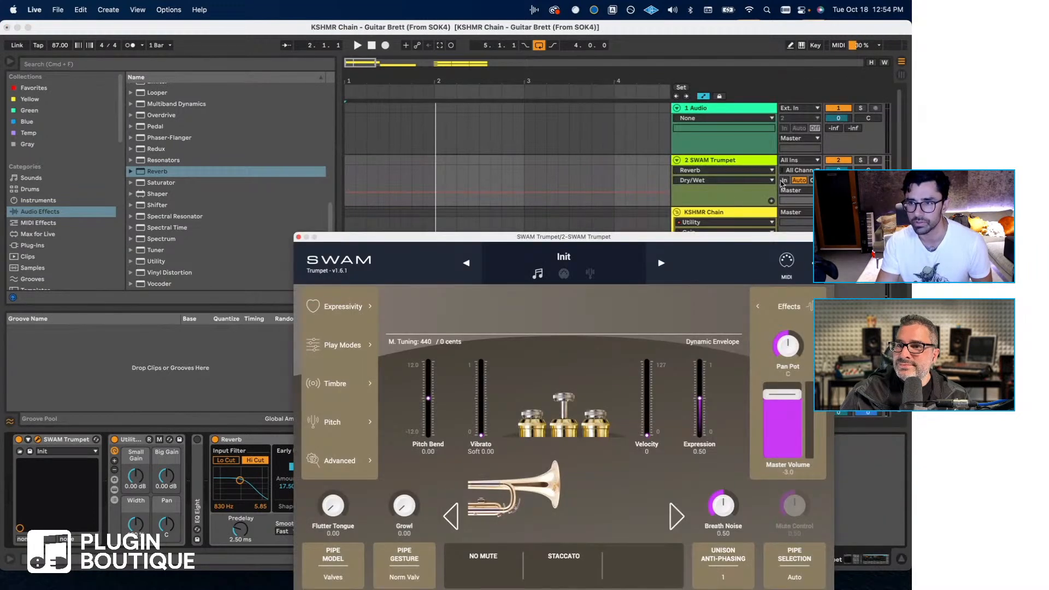
pyautogui.click(851, 163)
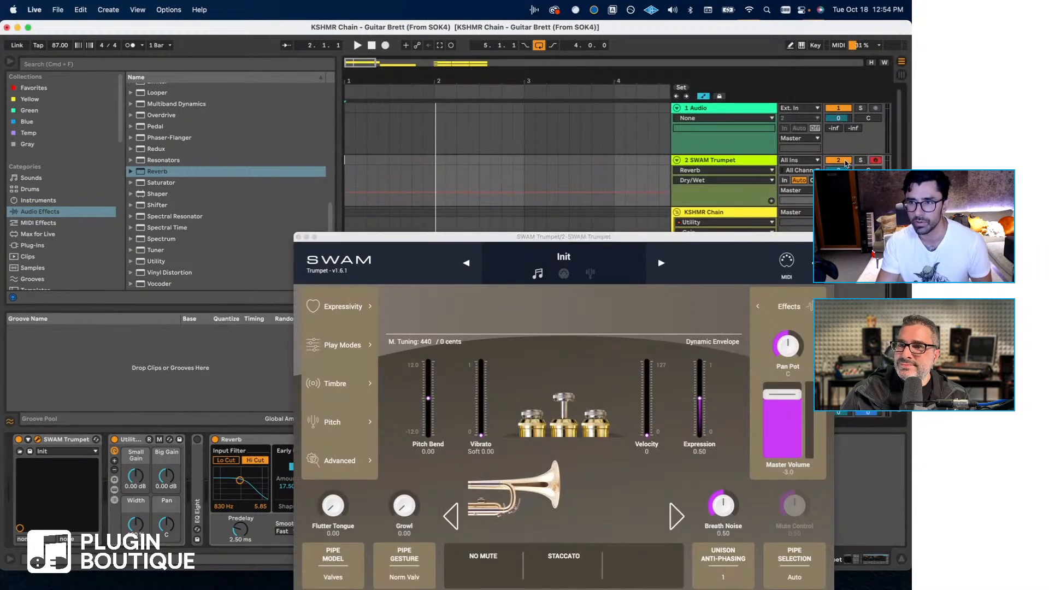
pyautogui.click(849, 160)
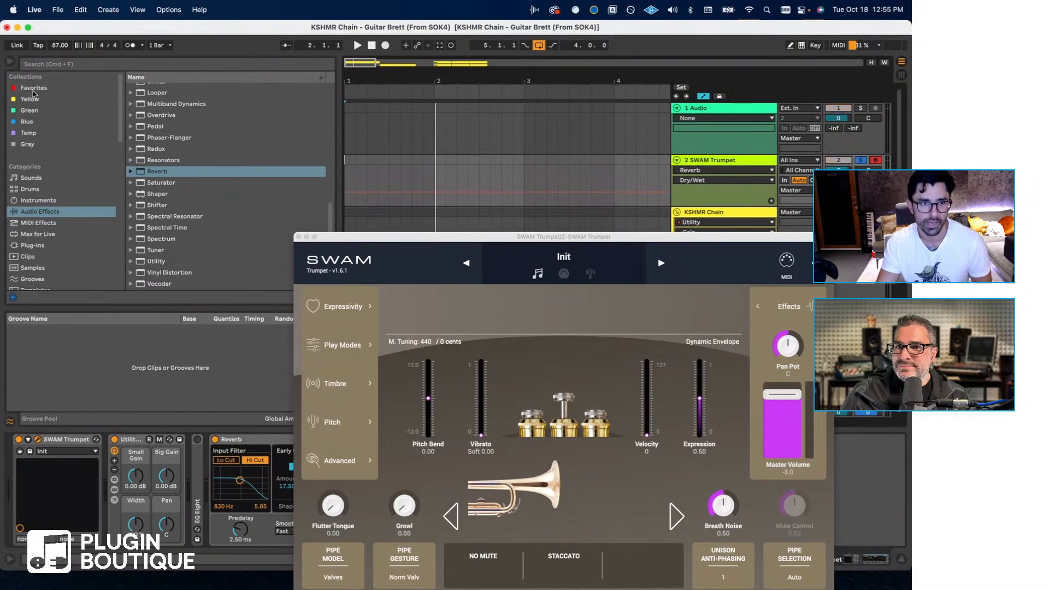
# - Add the favourite EFFECT - KSHMR Master CC Controller NEW rack before SWAM Trumpet, with Exp at 88 and Mod at 31
pyautogui.click(32, 89)
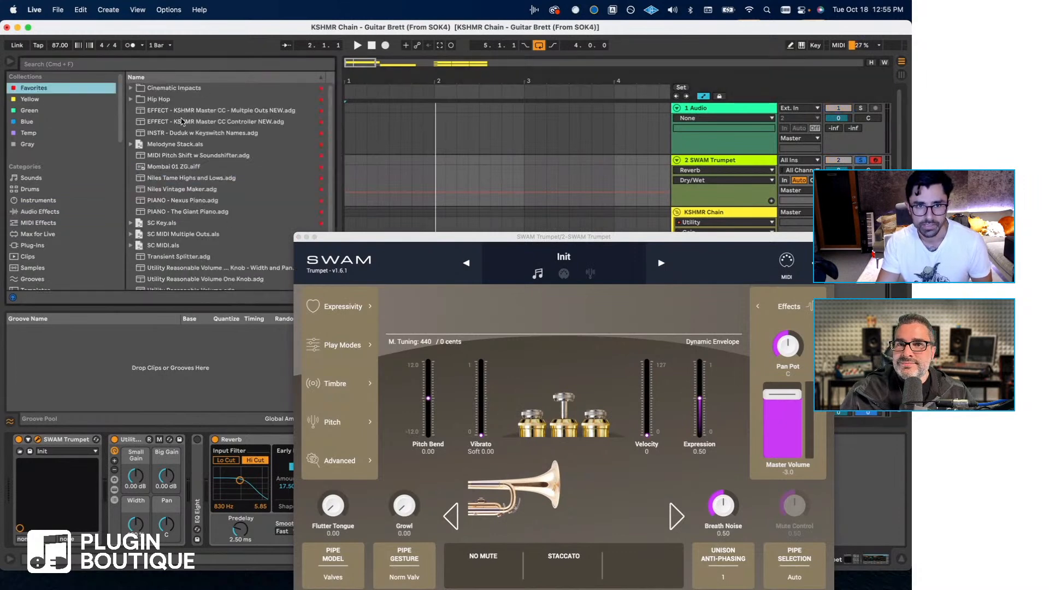
pyautogui.moveTo(182, 121); pyautogui.dragTo(131, 491)
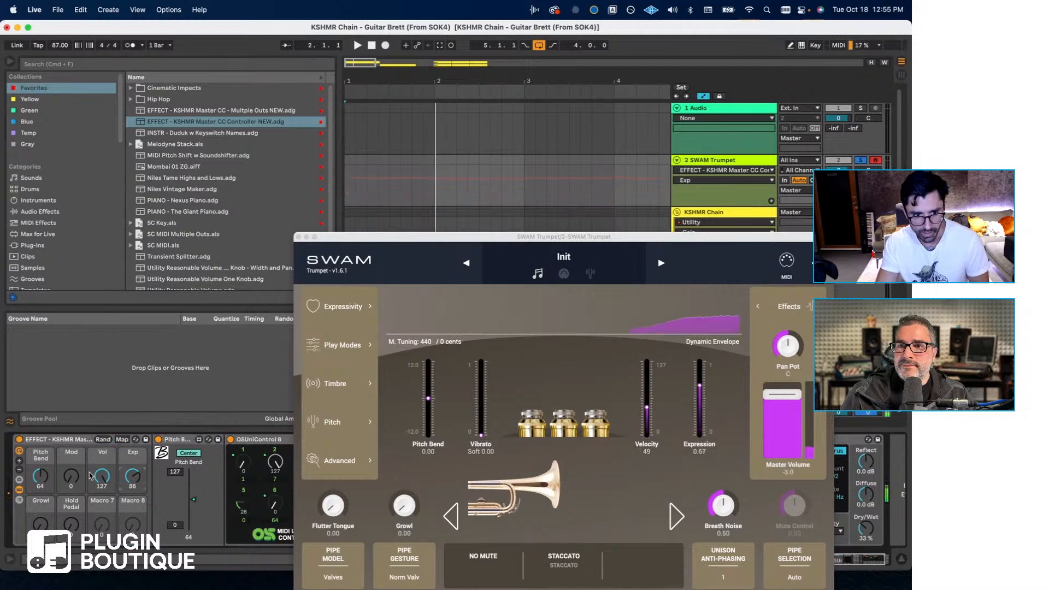
pyautogui.moveTo(69, 477); pyautogui.dragTo(65, 474)
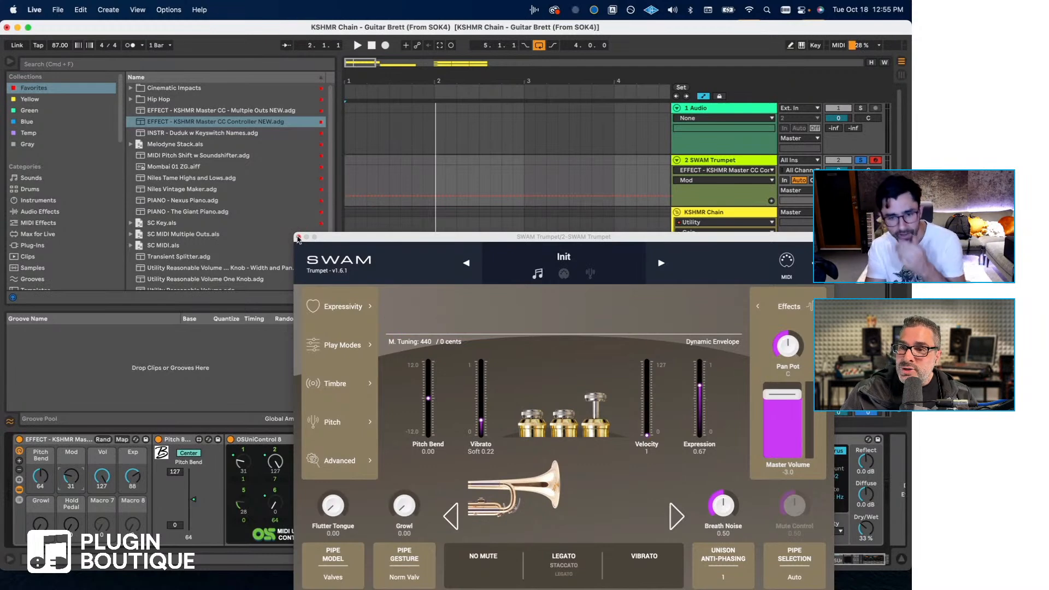
# - Close the SWAM Trumpet window and examine the plug-in list, the CC Controller rack and its OSUniControl 8 device
pyautogui.moveTo(342, 235); pyautogui.dragTo(269, 173)
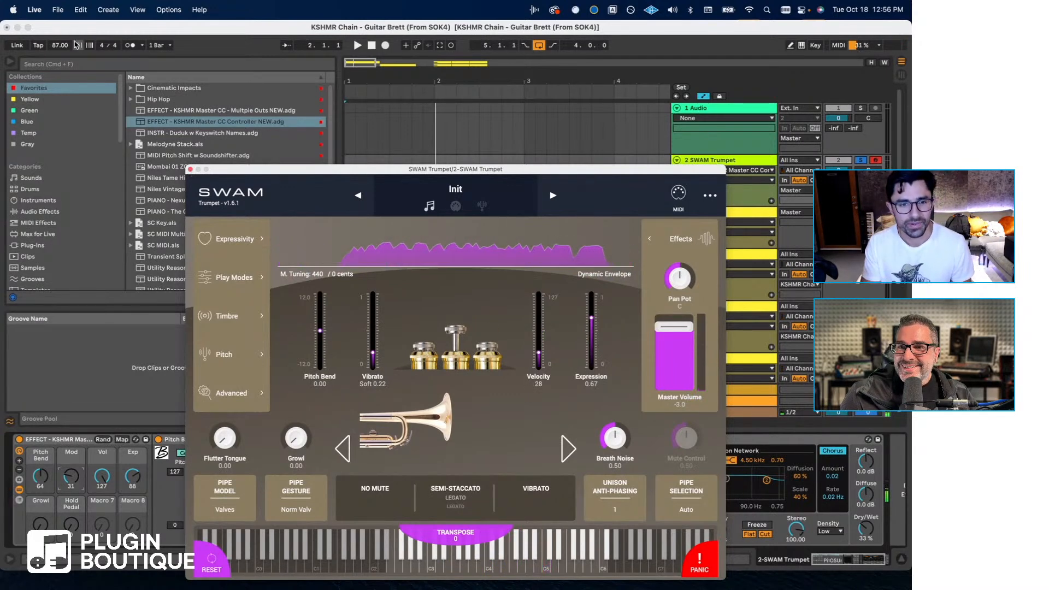
pyautogui.click(190, 170)
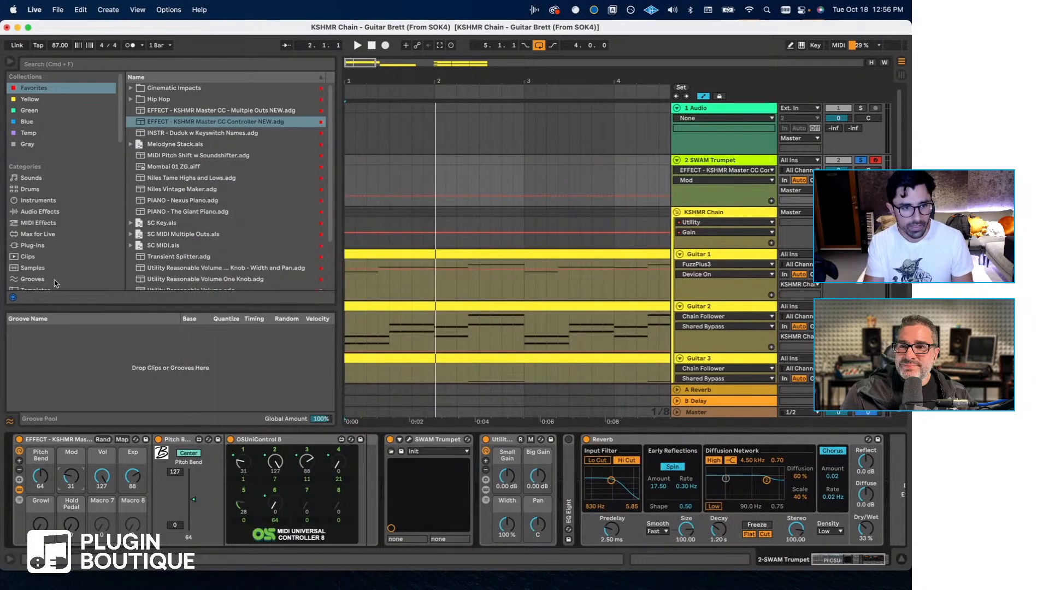
pyautogui.click(33, 246)
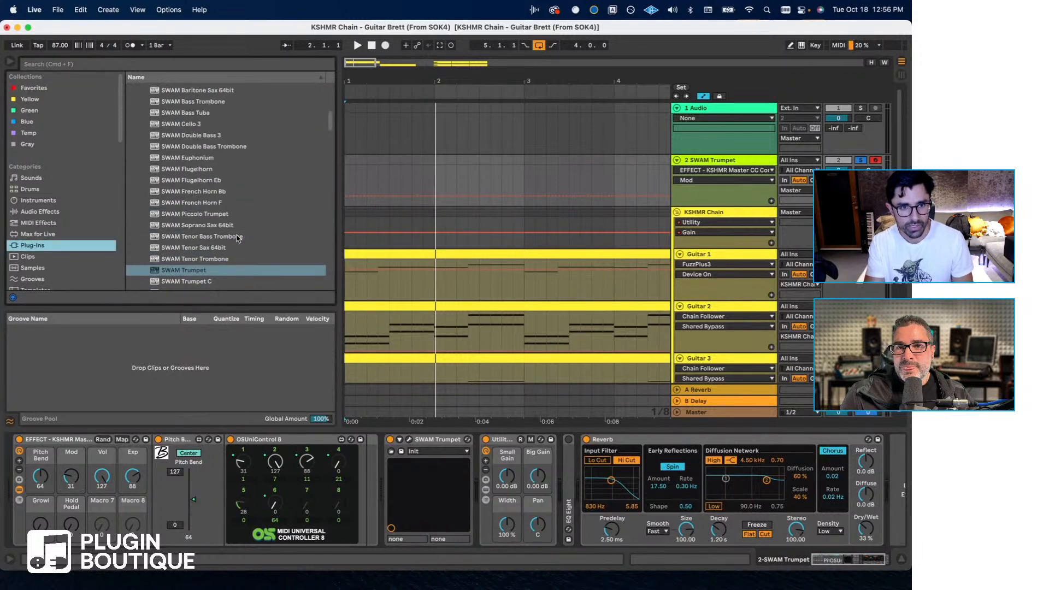
pyautogui.scroll(-3, 238, 238)
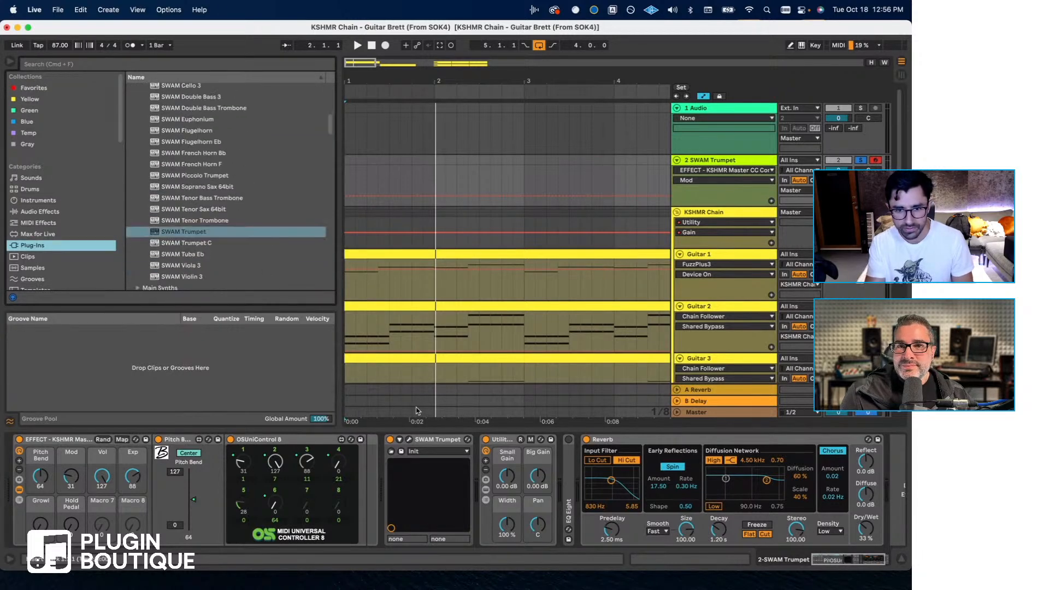
pyautogui.click(435, 440)
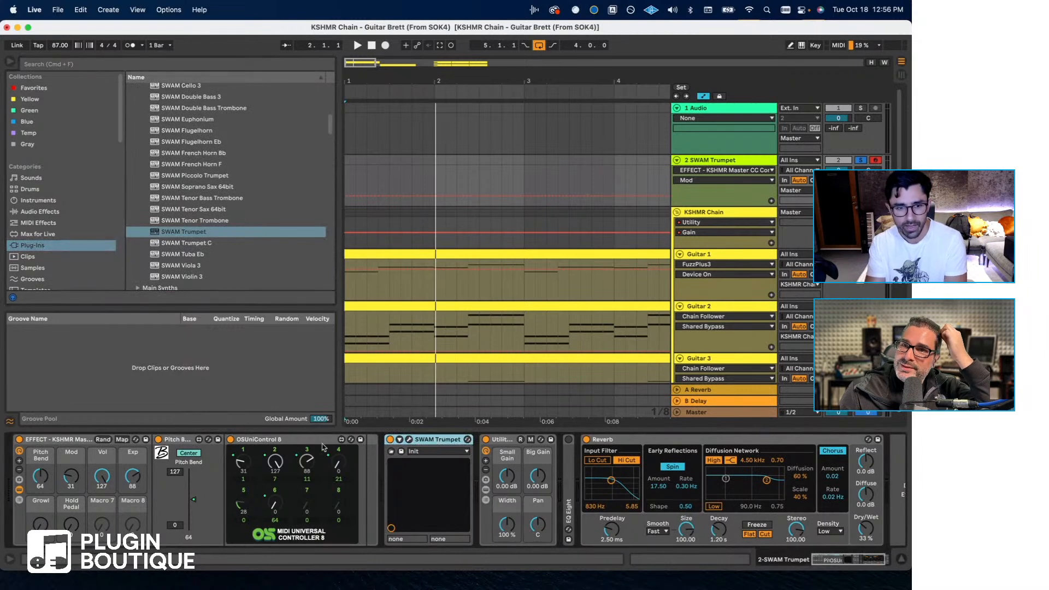
pyautogui.click(70, 440)
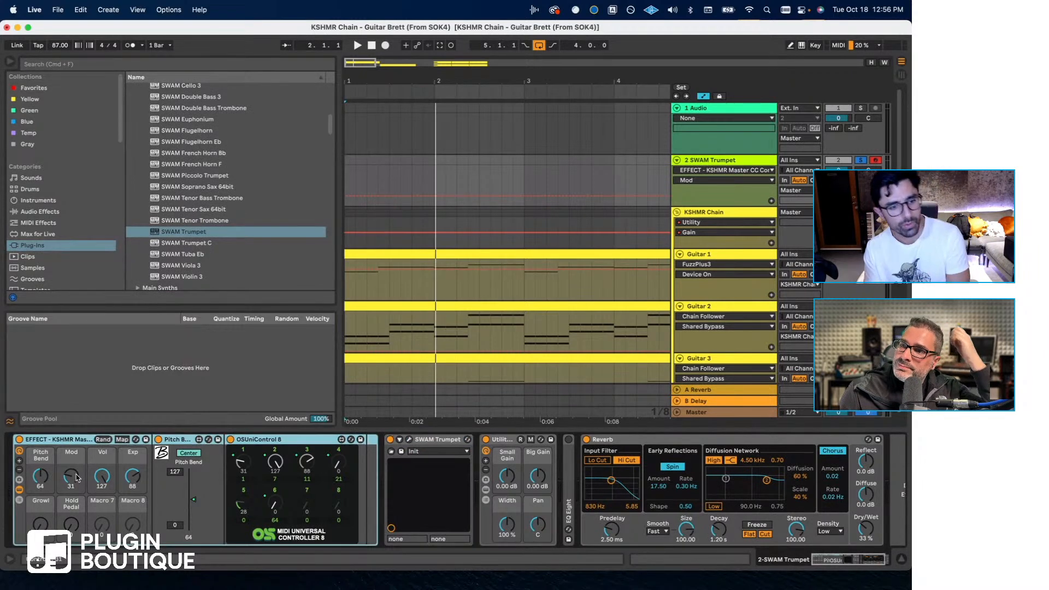
pyautogui.click(256, 440)
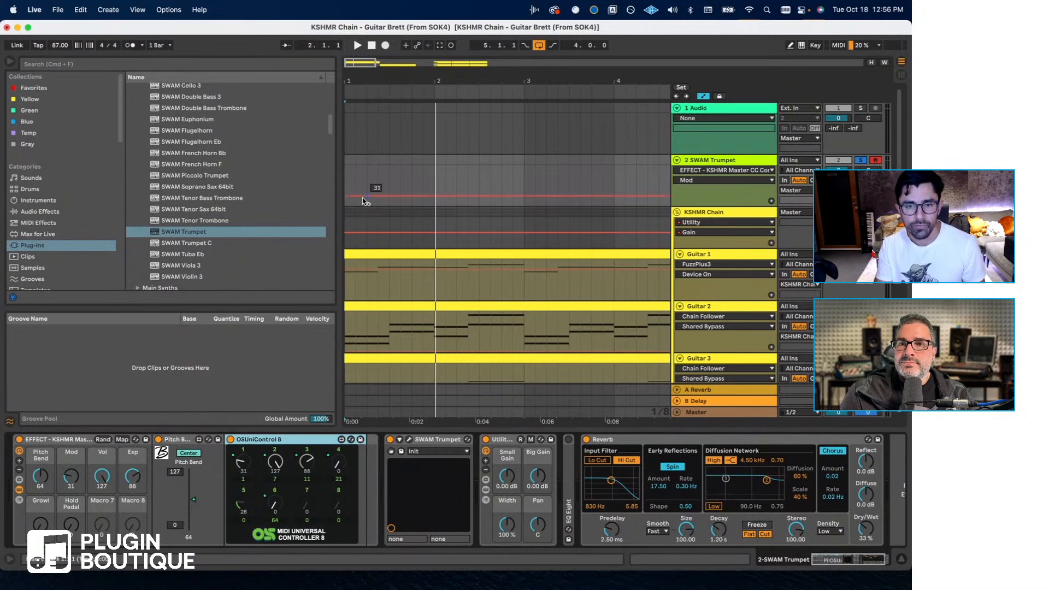
# - Draw Mod automation on the SWAM Trumpet track, rising to 59 at bar 2, peaking at 67 and easing down after bar 3
pyautogui.moveTo(436, 195); pyautogui.dragTo(436, 182)
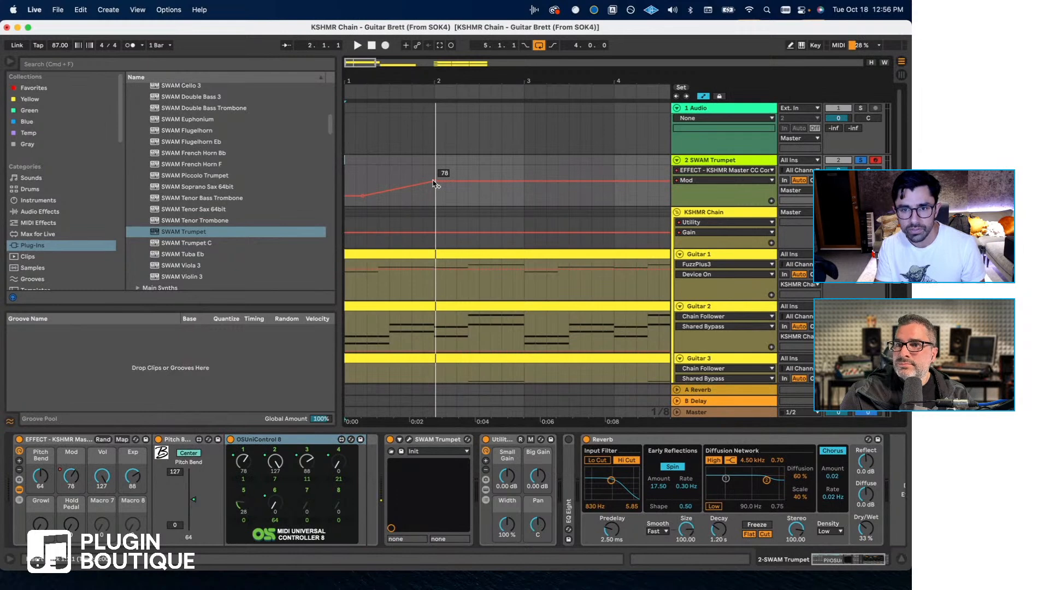
pyautogui.moveTo(502, 181); pyautogui.dragTo(535, 189)
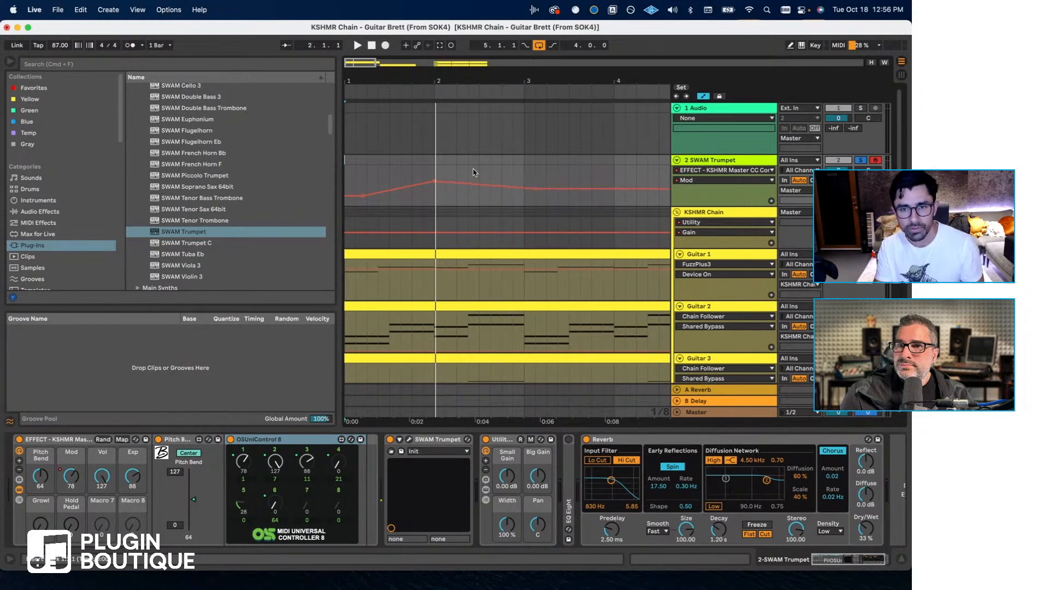
pyautogui.moveTo(435, 181); pyautogui.dragTo(435, 187)
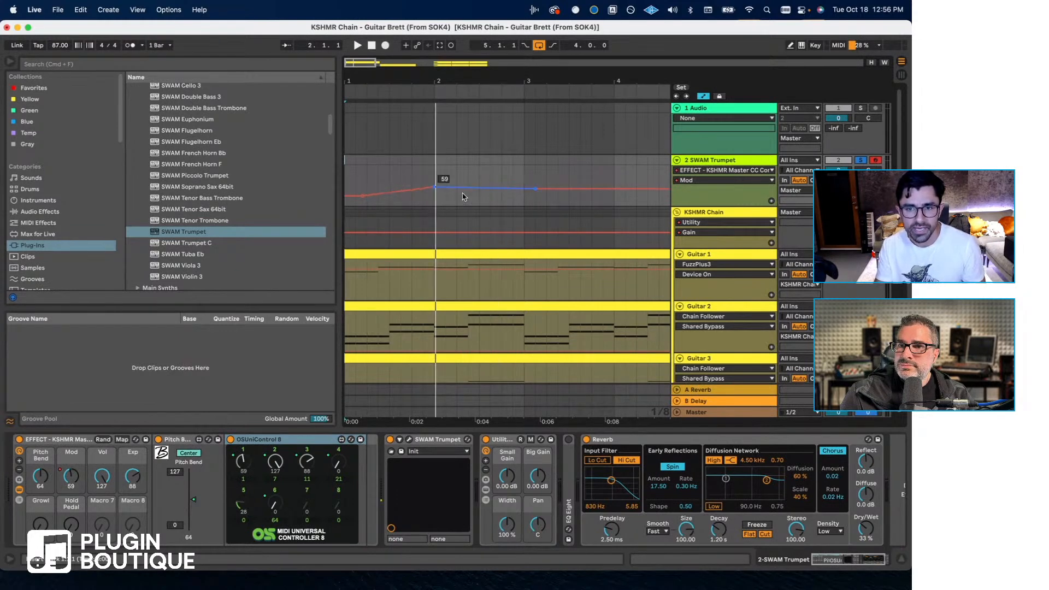
pyautogui.moveTo(494, 202); pyautogui.dragTo(493, 199)
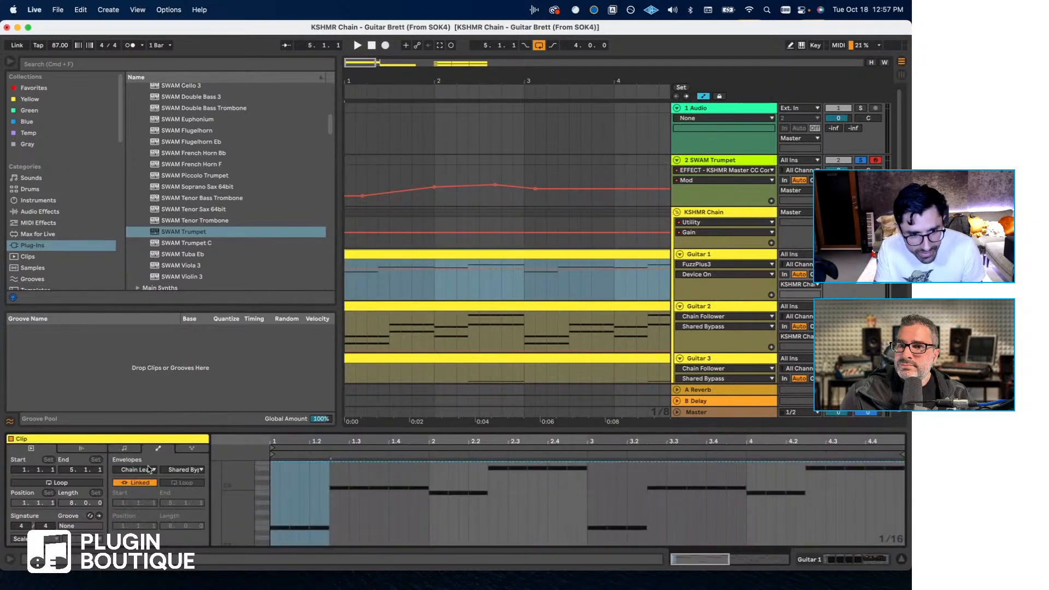
# - Examine the MIDI controller choices in the Guitar 1 clip's envelopes, then return to its notes and the device view
pyautogui.click(149, 469)
pyautogui.click(152, 479)
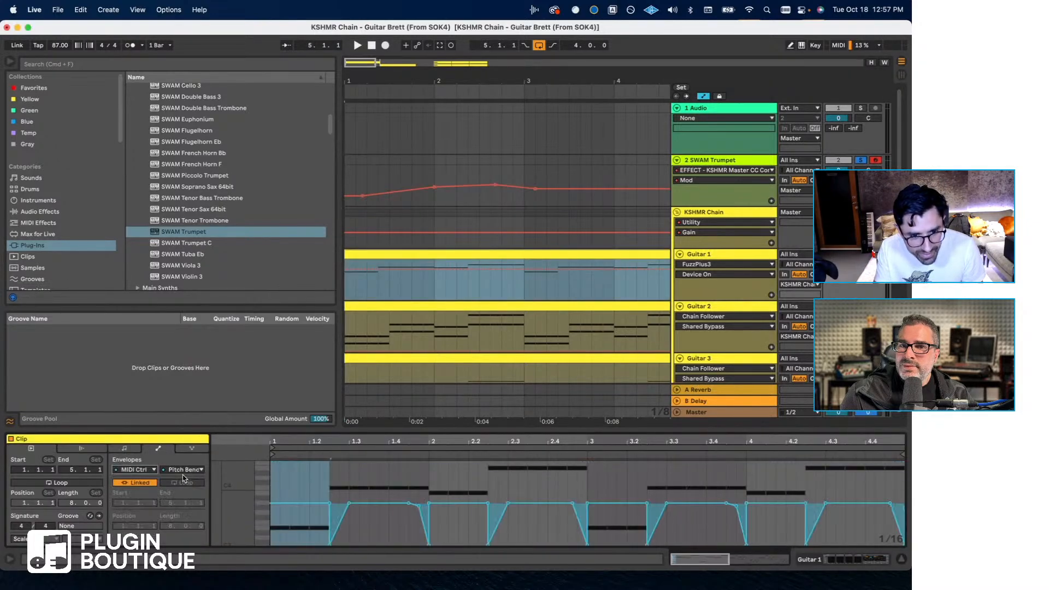
pyautogui.click(184, 472)
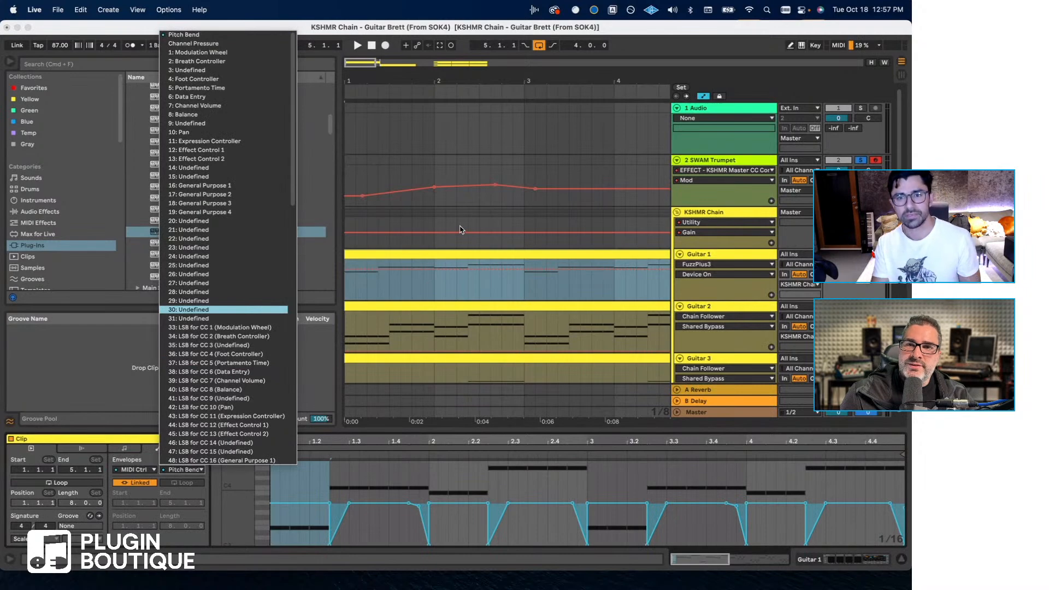
pyautogui.click(461, 228)
pyautogui.click(125, 449)
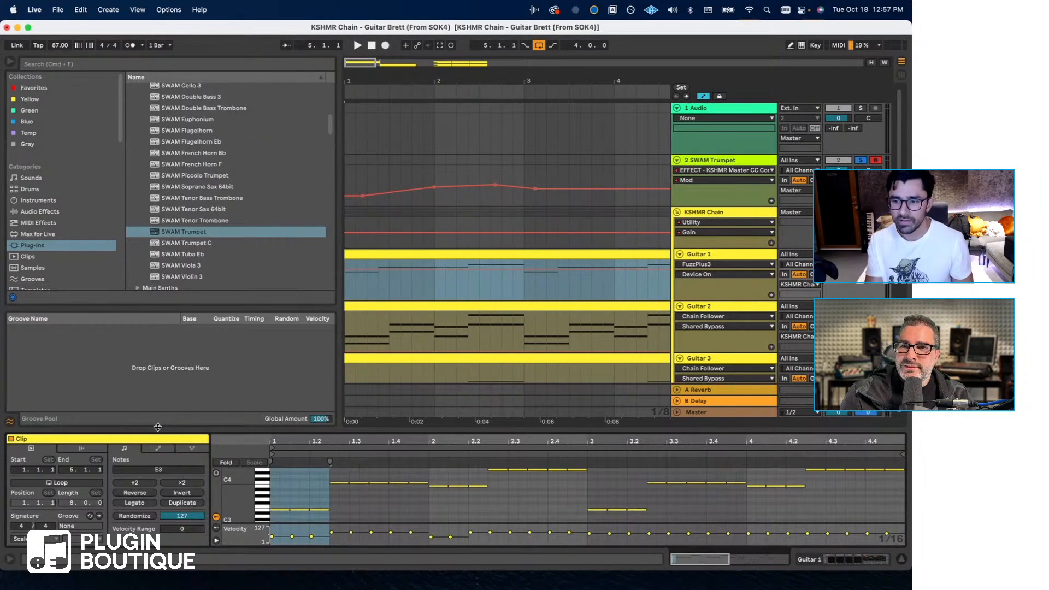
pyautogui.hotkey('shift', 'Tab')
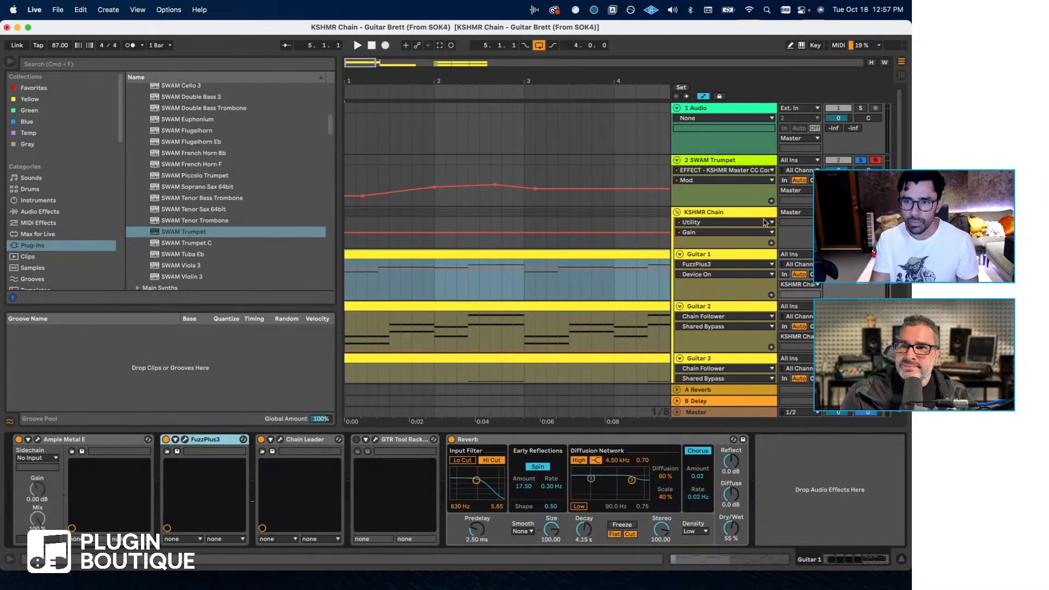
# - Put the SWAM Trumpet track's Mod and Exp automation into separate lanes
pyautogui.click(771, 200)
pyautogui.click(710, 164)
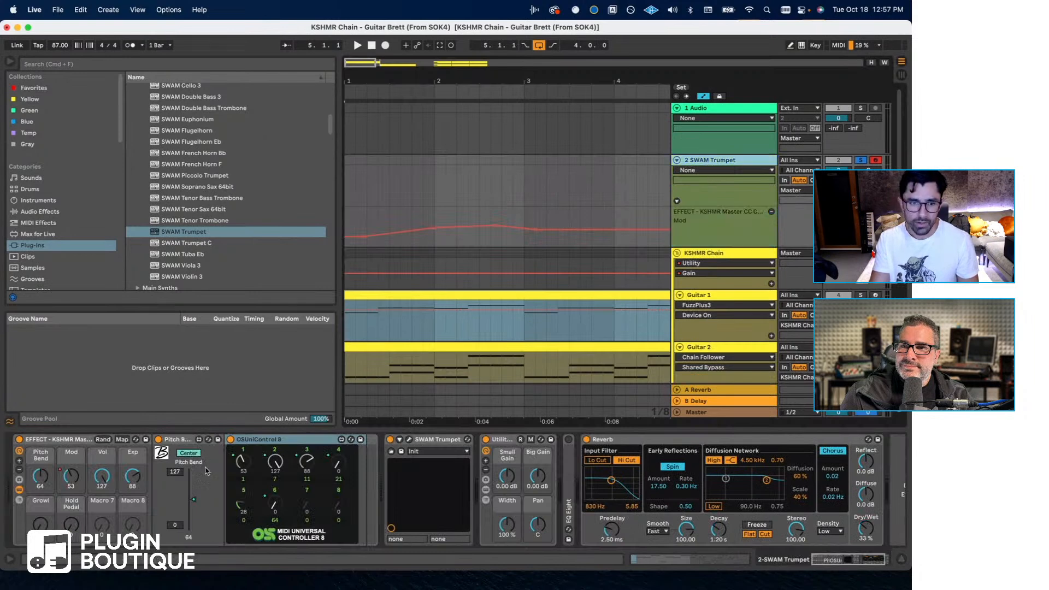
pyautogui.click(771, 201)
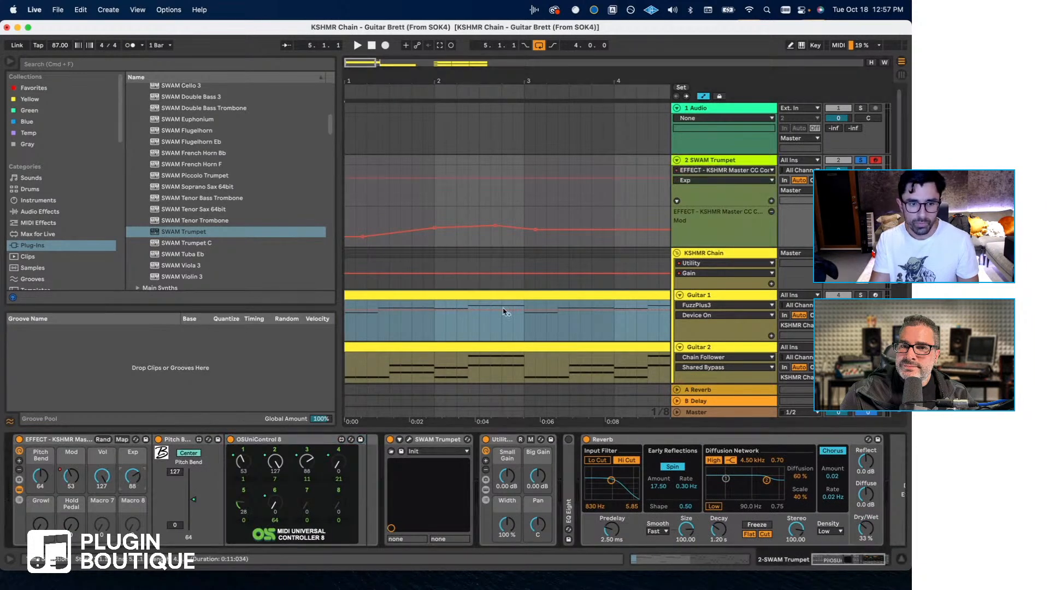
pyautogui.click(771, 201)
# - Draw an Exp automation swell on the SWAM Trumpet track that peaks just after bar 2 and falls off towards bar 3
pyautogui.click(419, 220)
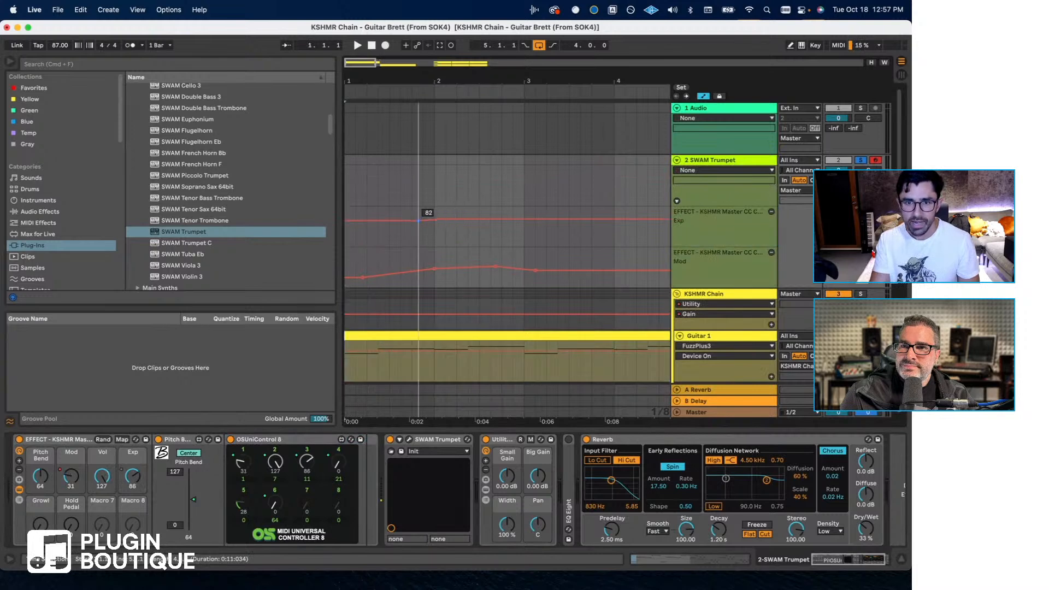
pyautogui.moveTo(419, 220); pyautogui.dragTo(367, 240)
pyautogui.moveTo(490, 219); pyautogui.dragTo(531, 236)
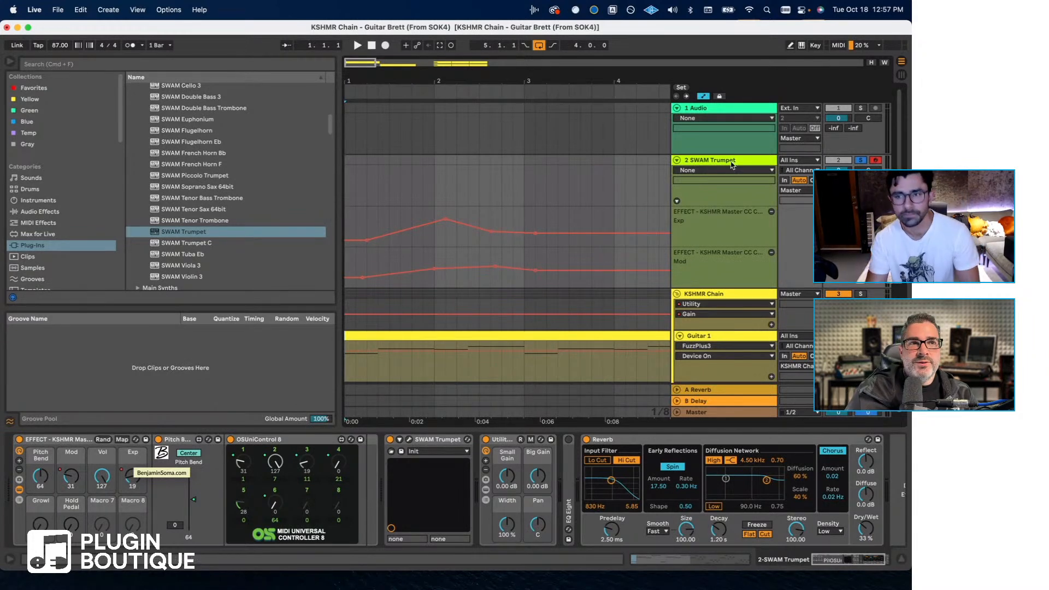
# - Delete the SWAM Trumpet track and open the recent set KSHMR Chain - Do Bad Well without saving the current set
pyautogui.press('BackSpace')
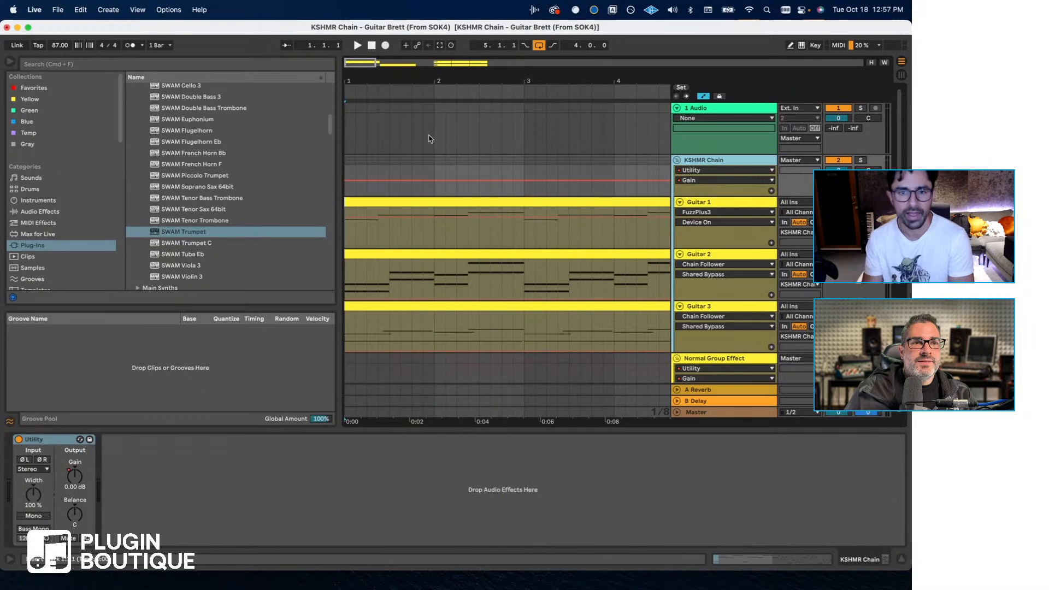
pyautogui.click(57, 9)
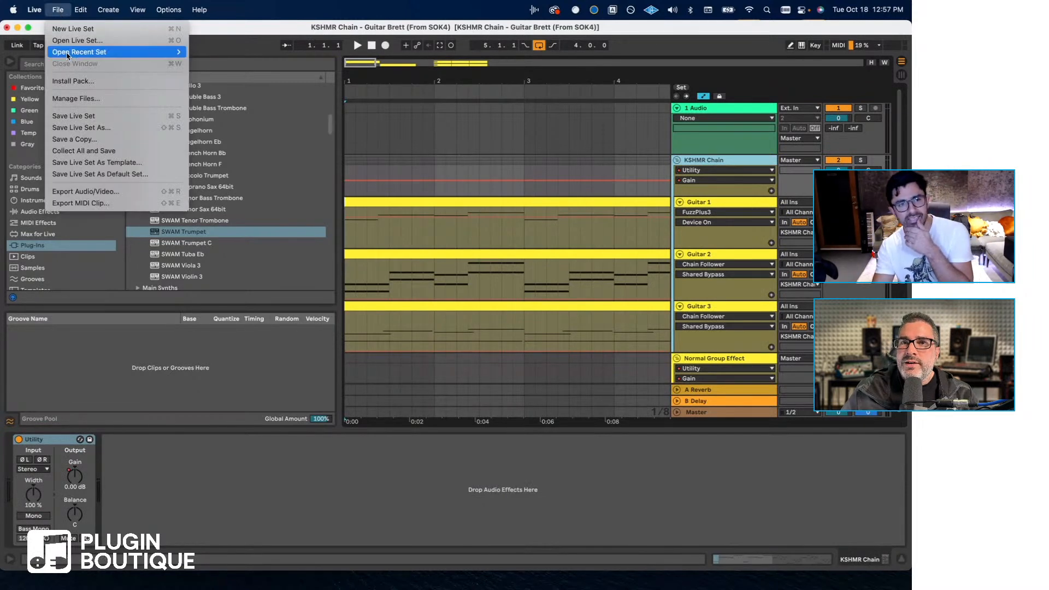
pyautogui.moveTo(67, 53)
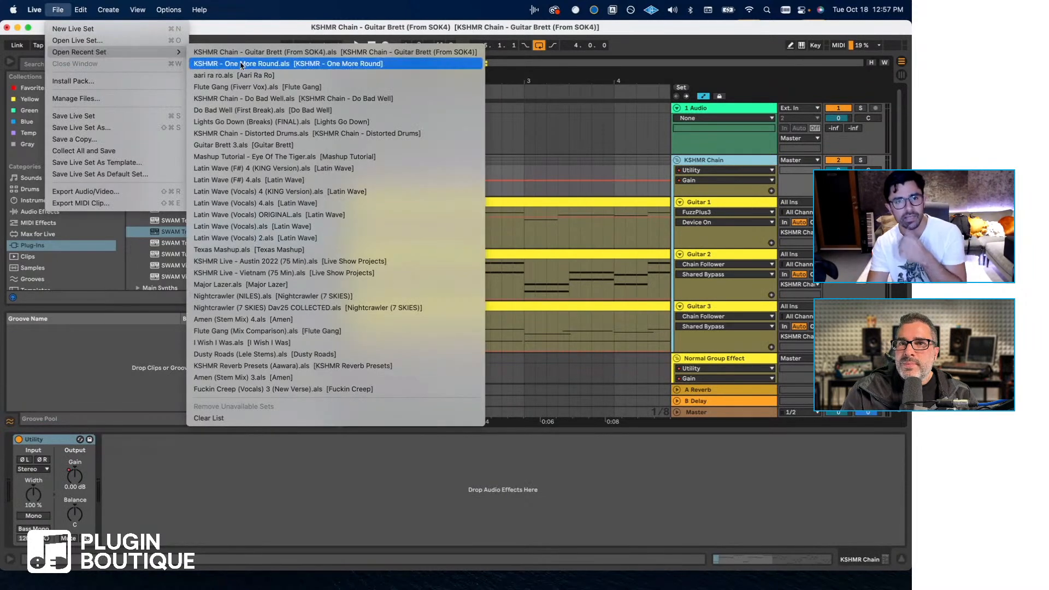
pyautogui.click(269, 99)
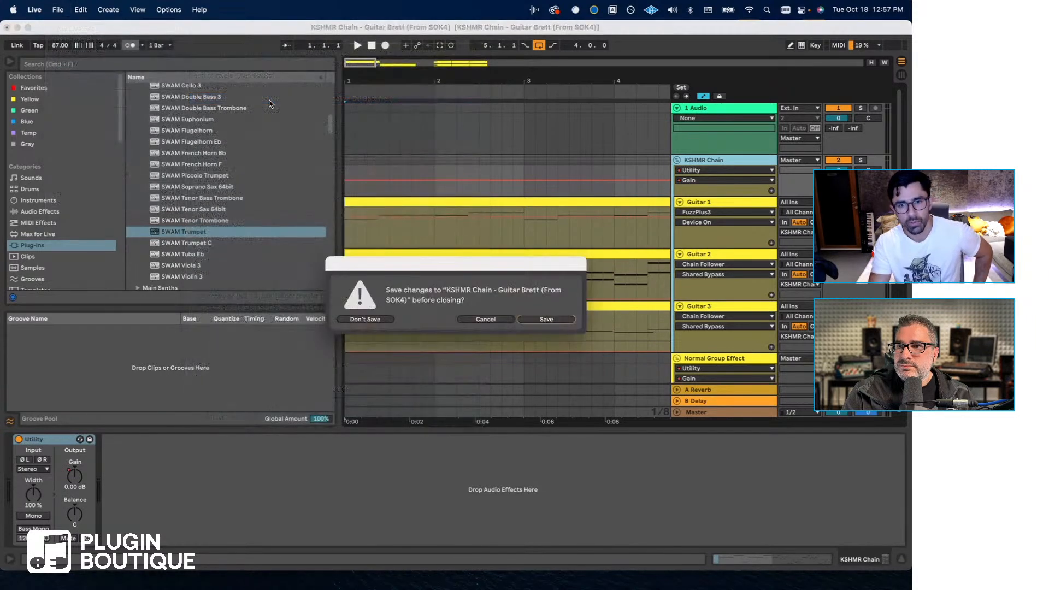
pyautogui.click(382, 319)
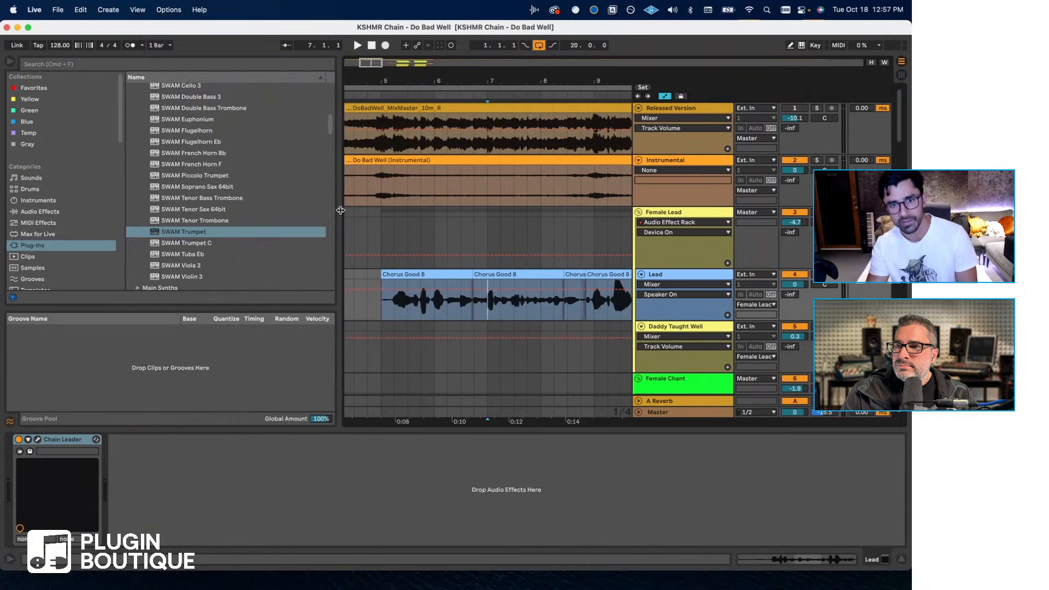
# - Narrow the browser to widen the arrangement, and add a second Chain Leader VST to the Lead track
pyautogui.moveTo(339, 210); pyautogui.dragTo(231, 211)
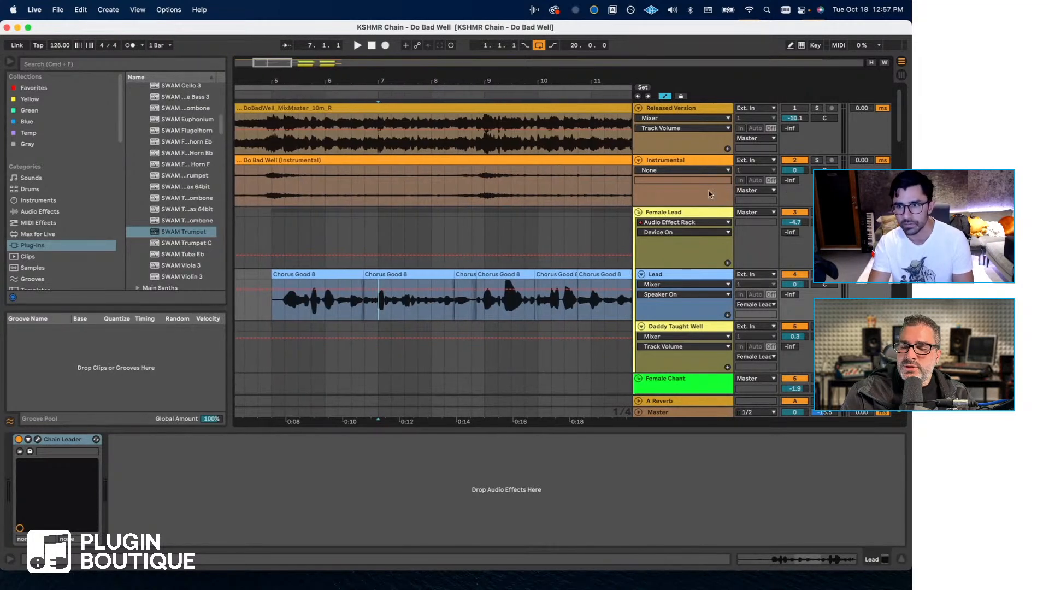
pyautogui.moveTo(632, 176); pyautogui.dragTo(641, 176)
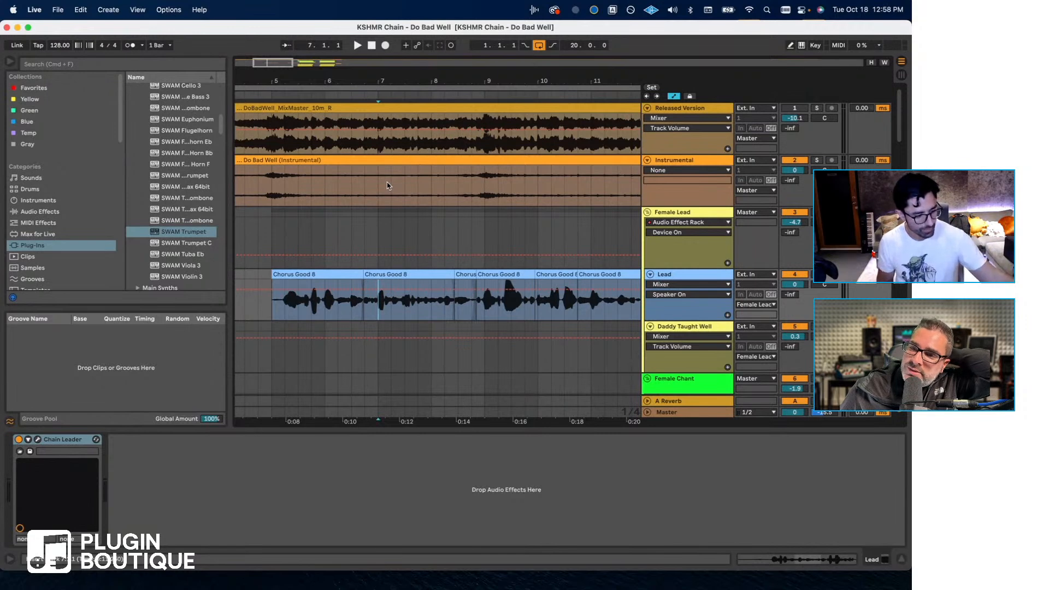
pyautogui.click(72, 66)
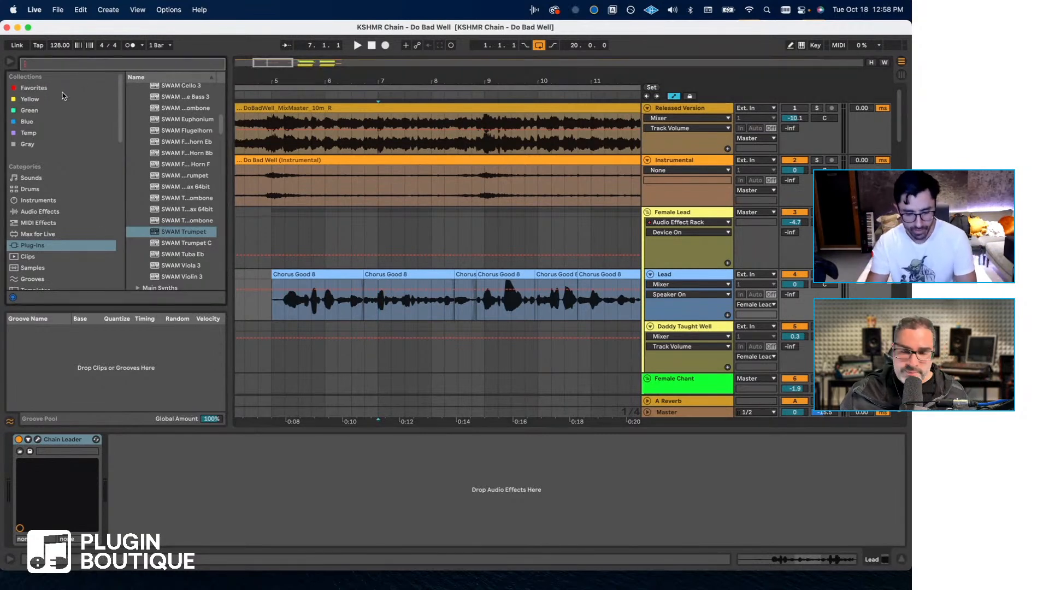
pyautogui.write('leader')
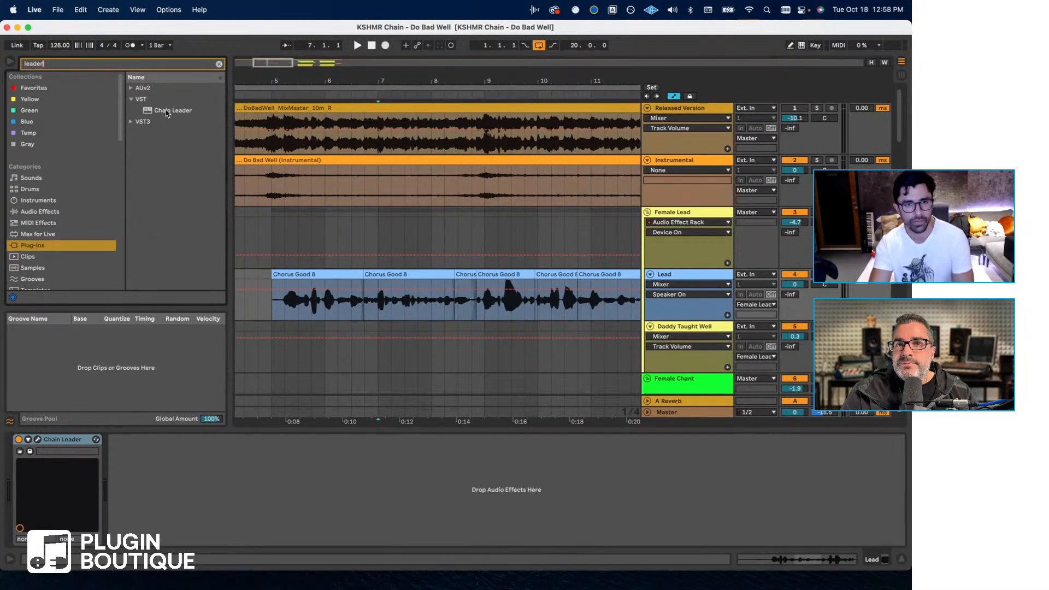
pyautogui.moveTo(168, 113); pyautogui.dragTo(402, 302)
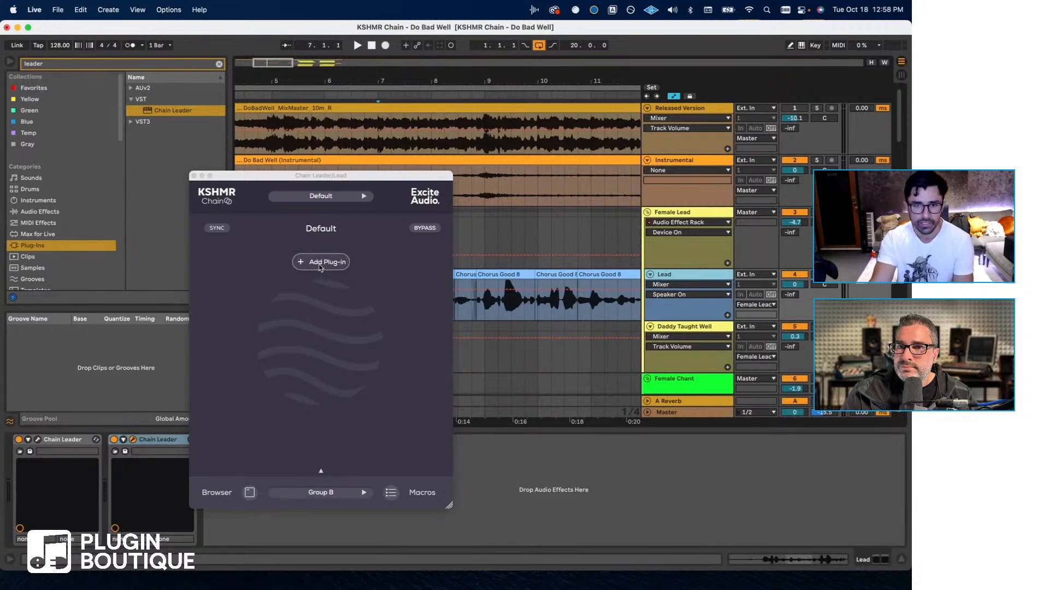
# - Open the plug-in list of the new Chain Leader and look through its full range of categories
pyautogui.click(320, 267)
pyautogui.click(320, 267)
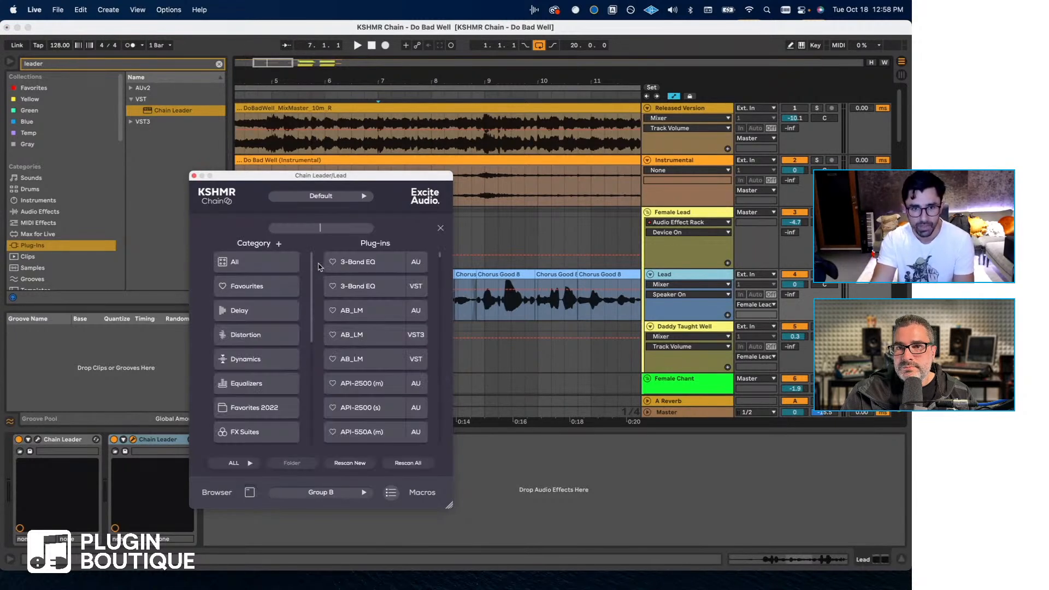
pyautogui.scroll(-1, 282, 301)
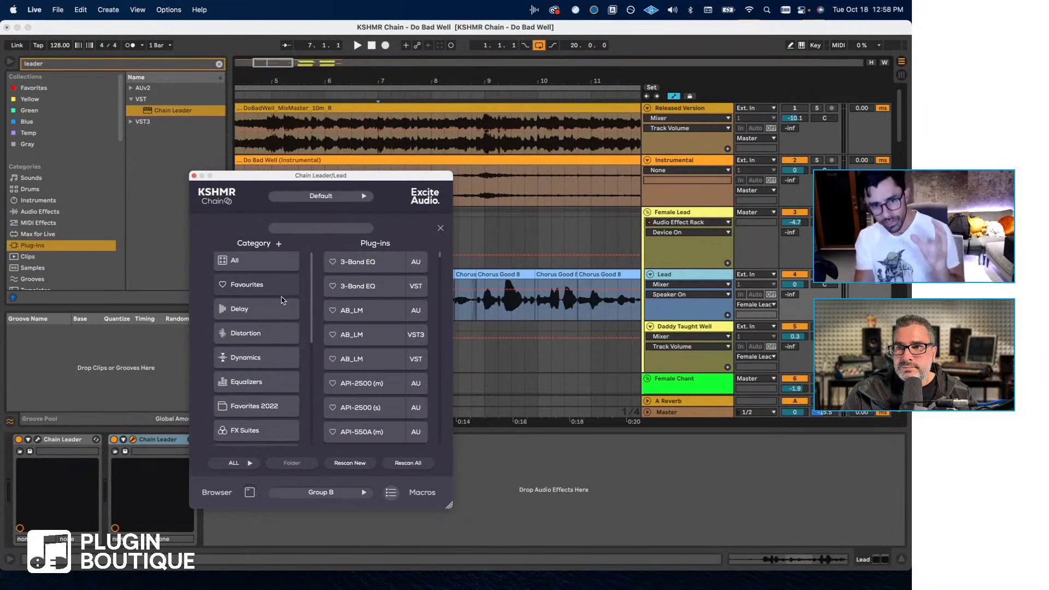
pyautogui.scroll(-3, 281, 298)
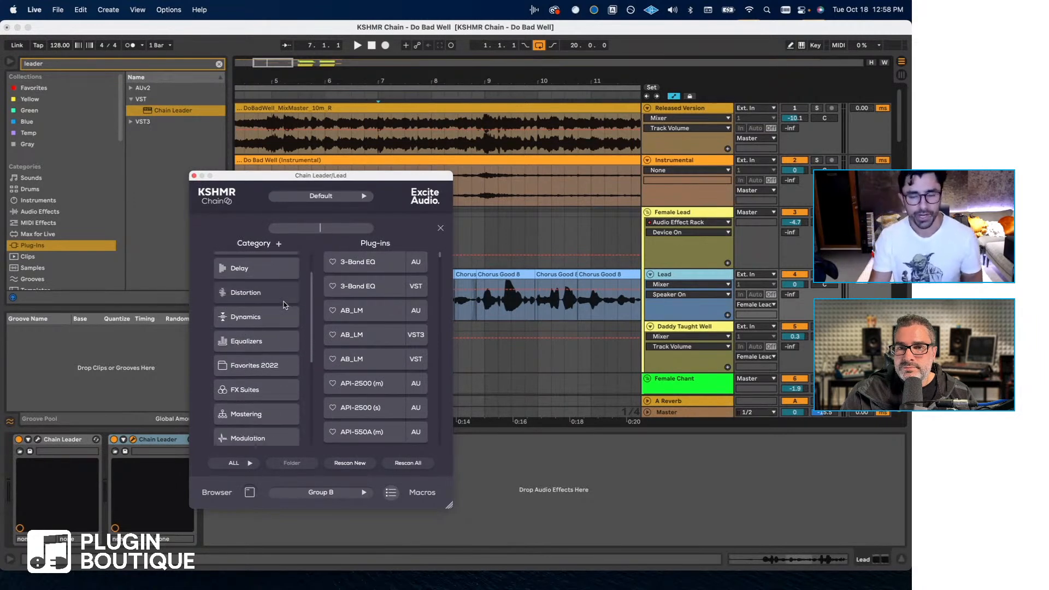
pyautogui.scroll(-10, 285, 304)
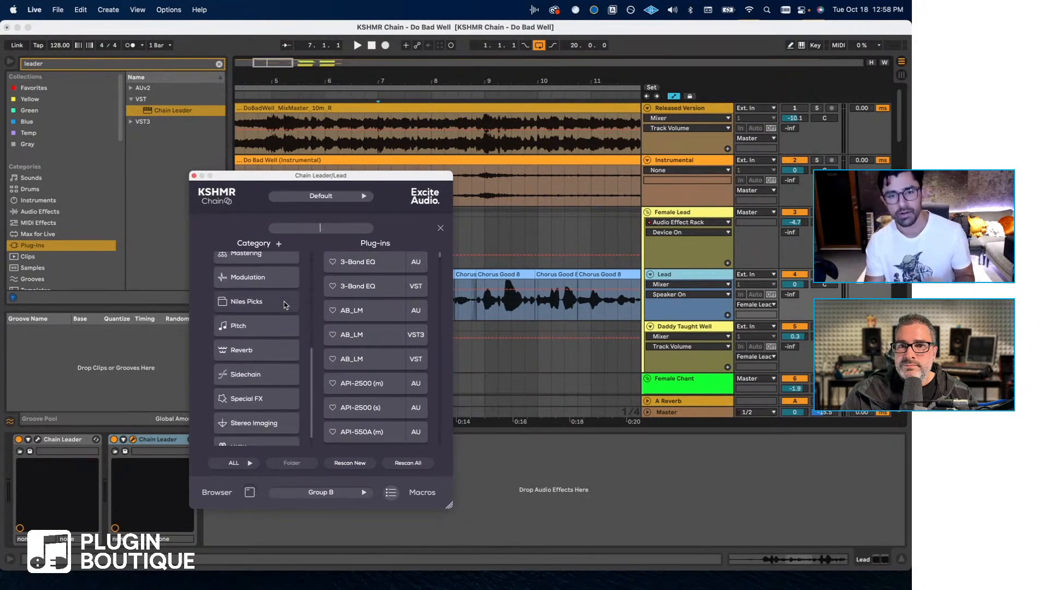
pyautogui.scroll(12, 284, 305)
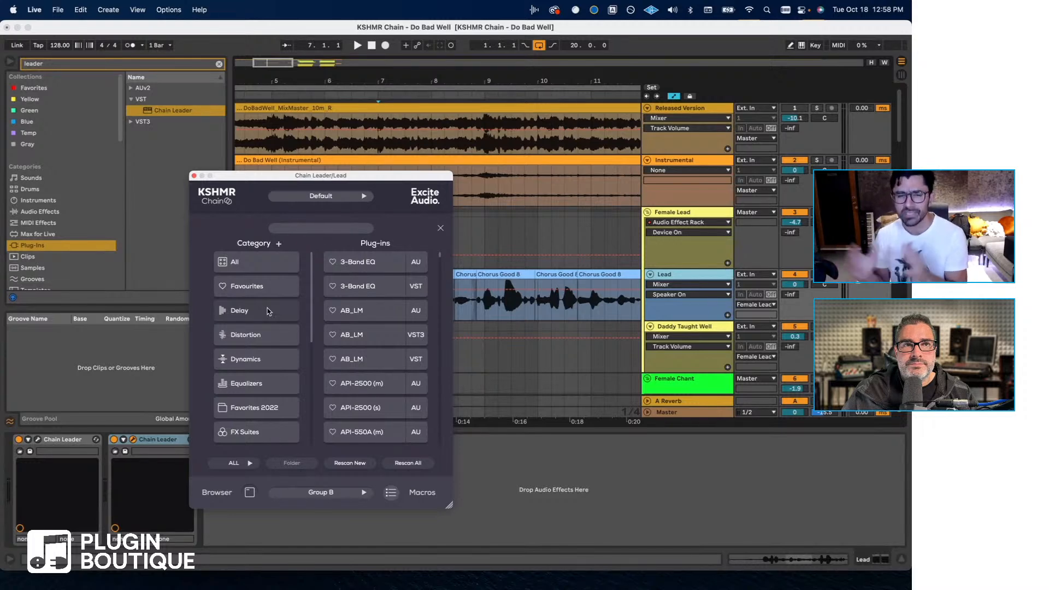
pyautogui.scroll(-5, 268, 311)
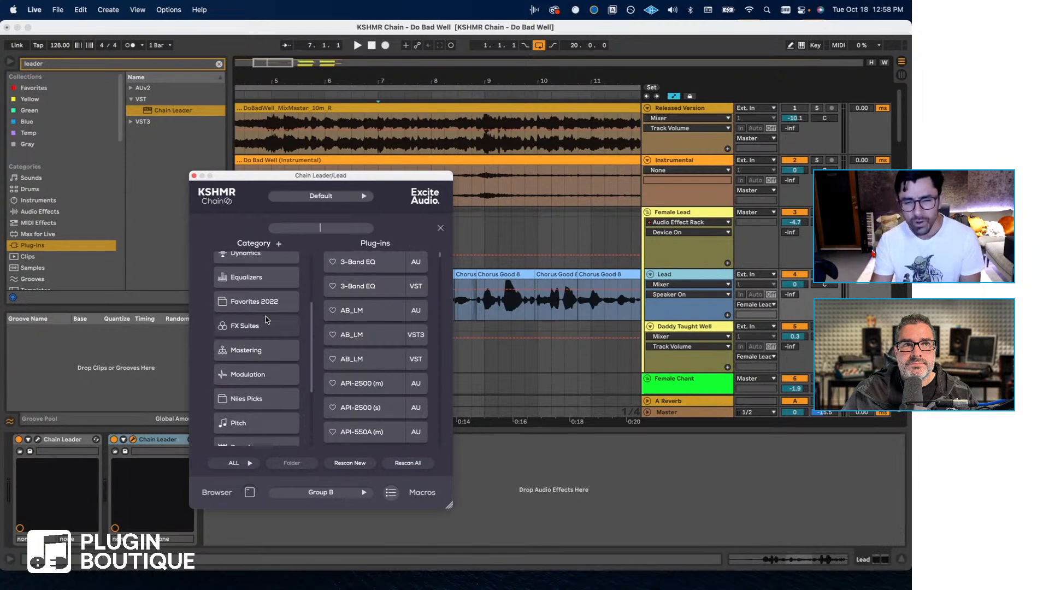
pyautogui.scroll(-2, 256, 339)
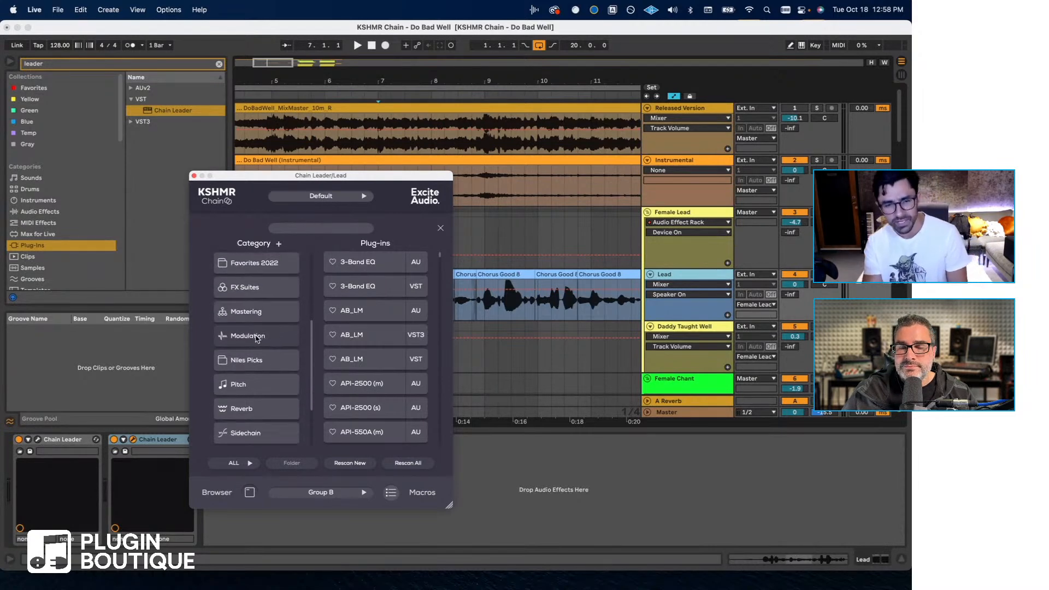
pyautogui.scroll(-1, 257, 350)
# - Examine the plug-ins listed under the Reverb, Sidechain, Modulation and Mastering categories
pyautogui.click(252, 380)
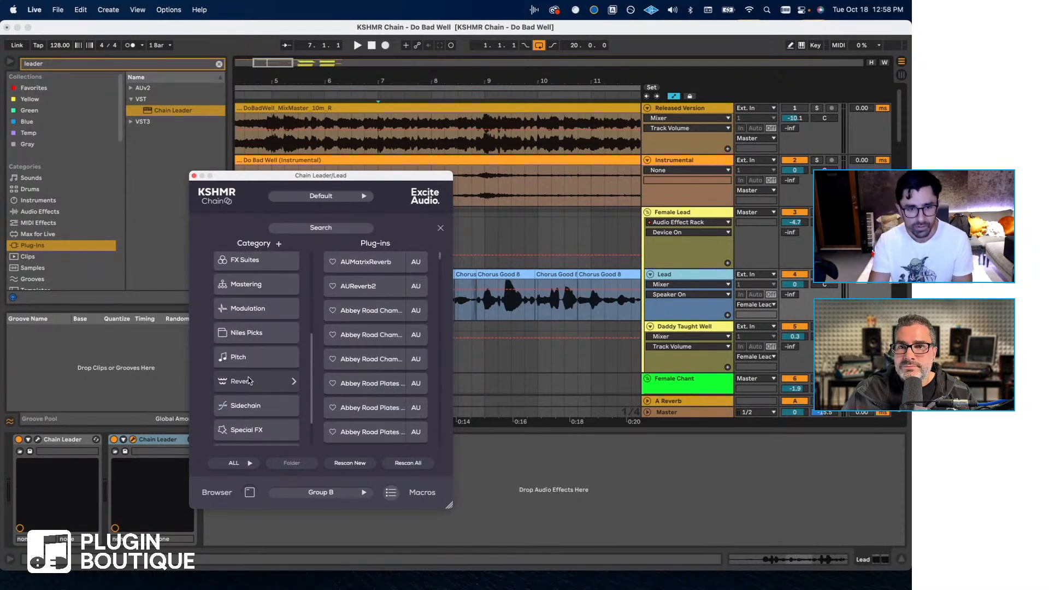
pyautogui.scroll(-15, 330, 343)
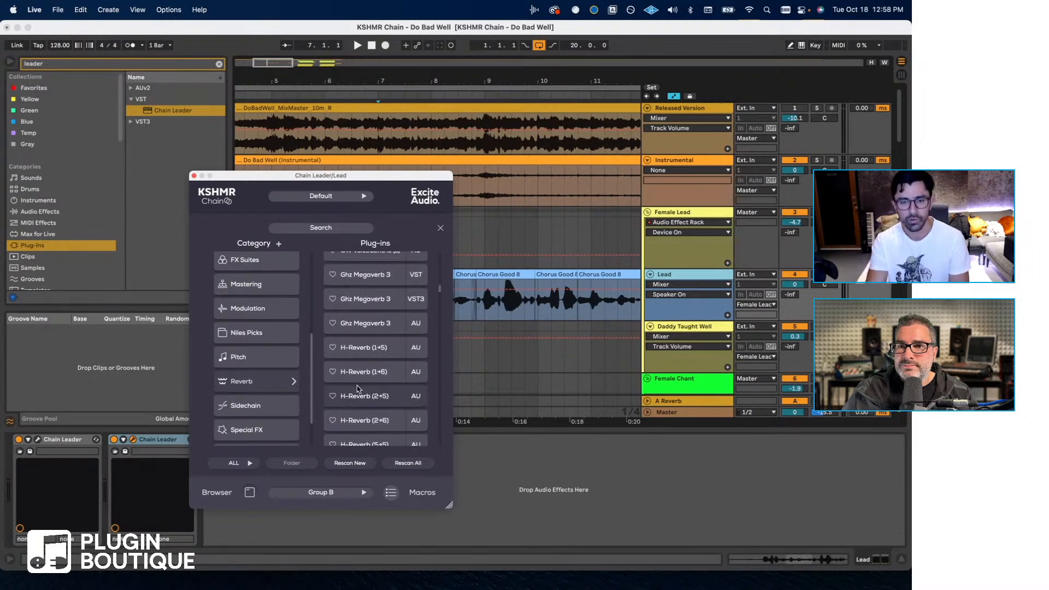
pyautogui.scroll(-2, 277, 390)
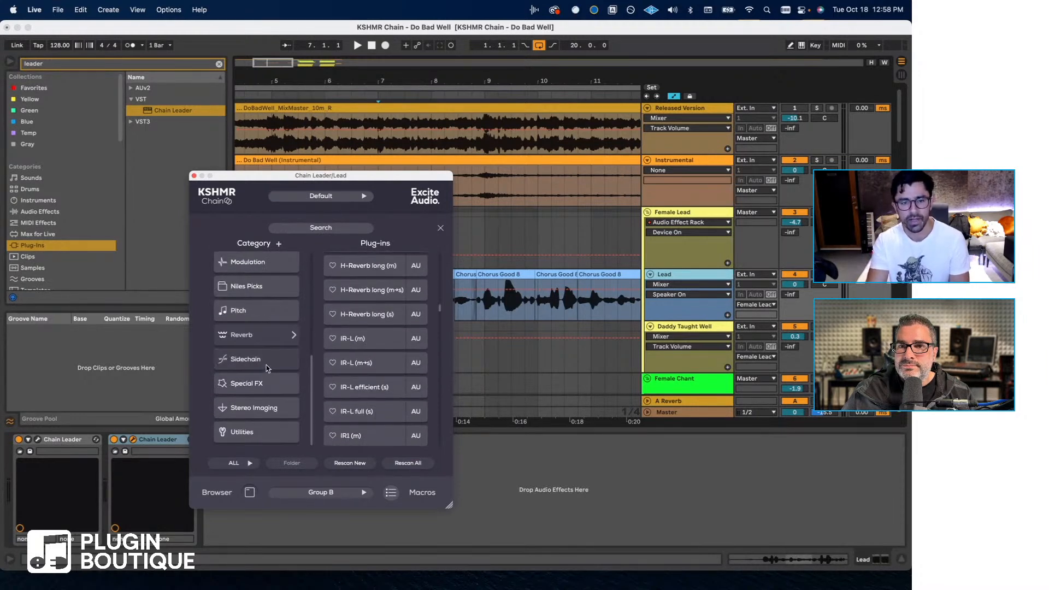
pyautogui.click(268, 368)
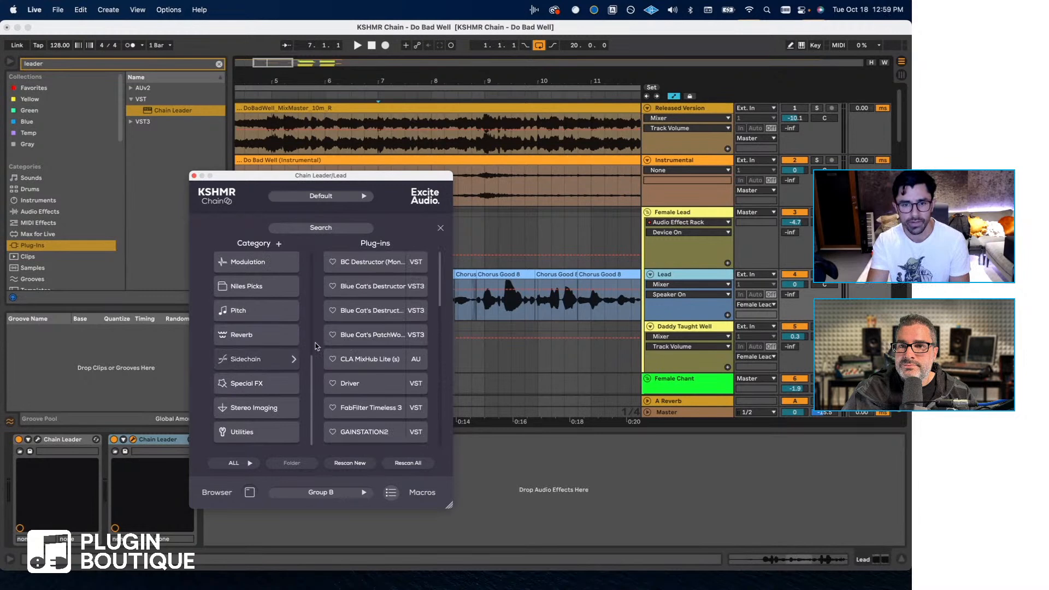
pyautogui.click(252, 263)
pyautogui.scroll(1, 253, 285)
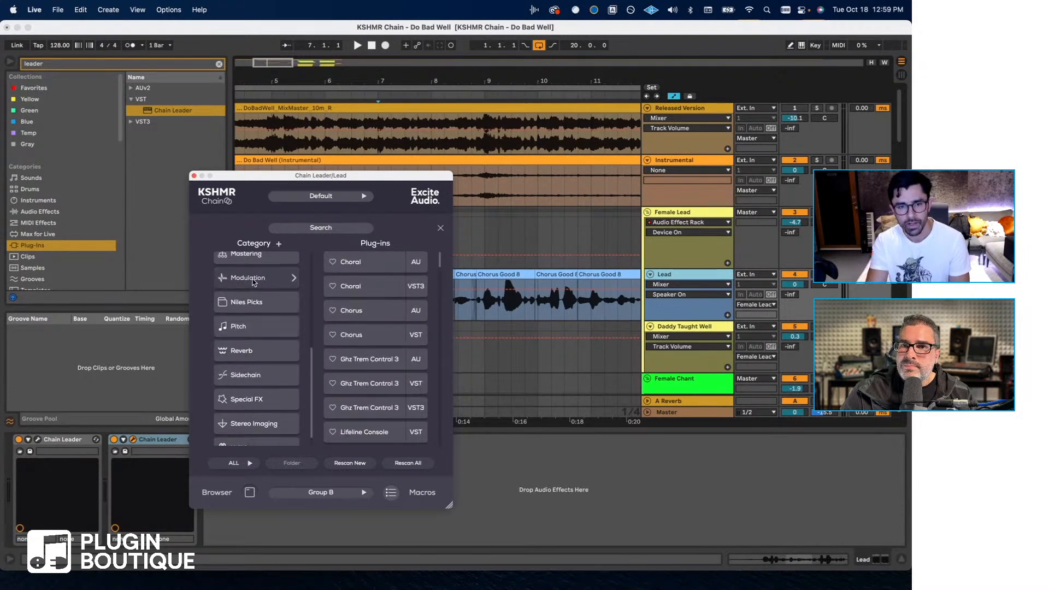
pyautogui.scroll(2, 253, 284)
pyautogui.click(252, 302)
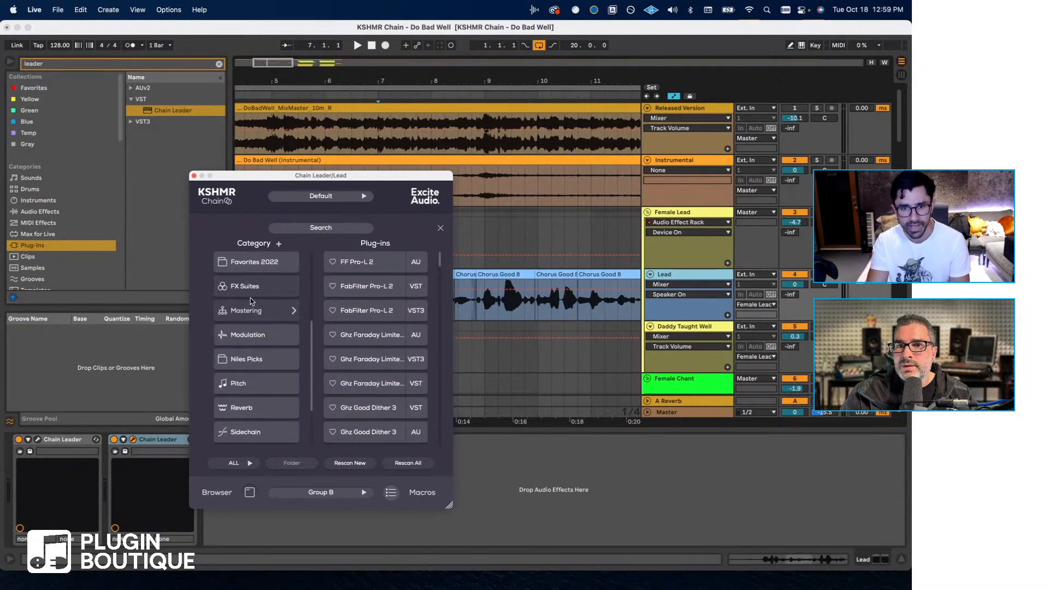
# - Look through the Mastering category's limiters and the plug-ins in the Dynamics category
pyautogui.scroll(6, 251, 301)
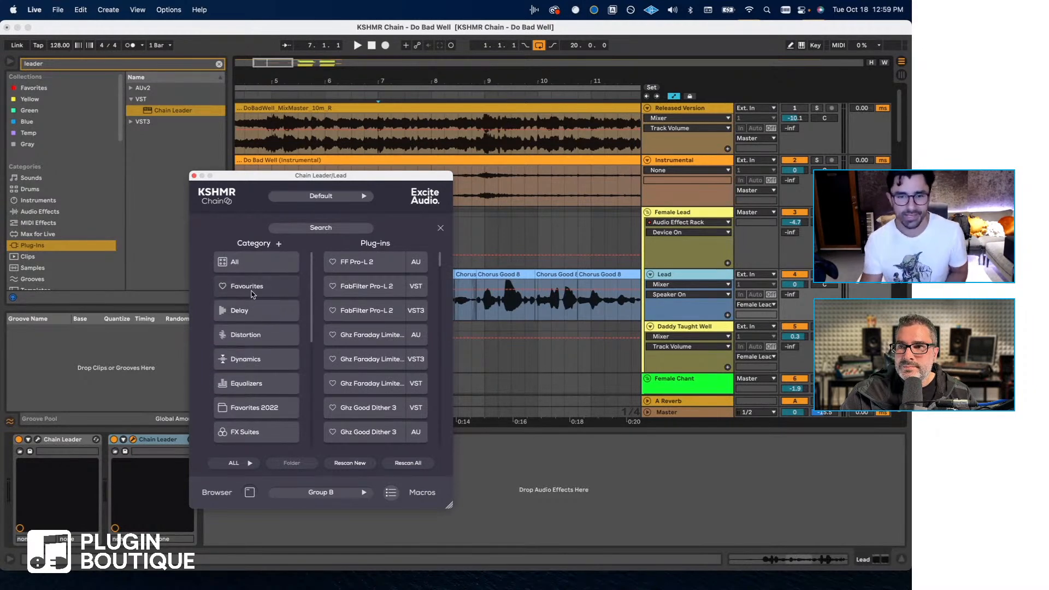
pyautogui.scroll(-10, 355, 337)
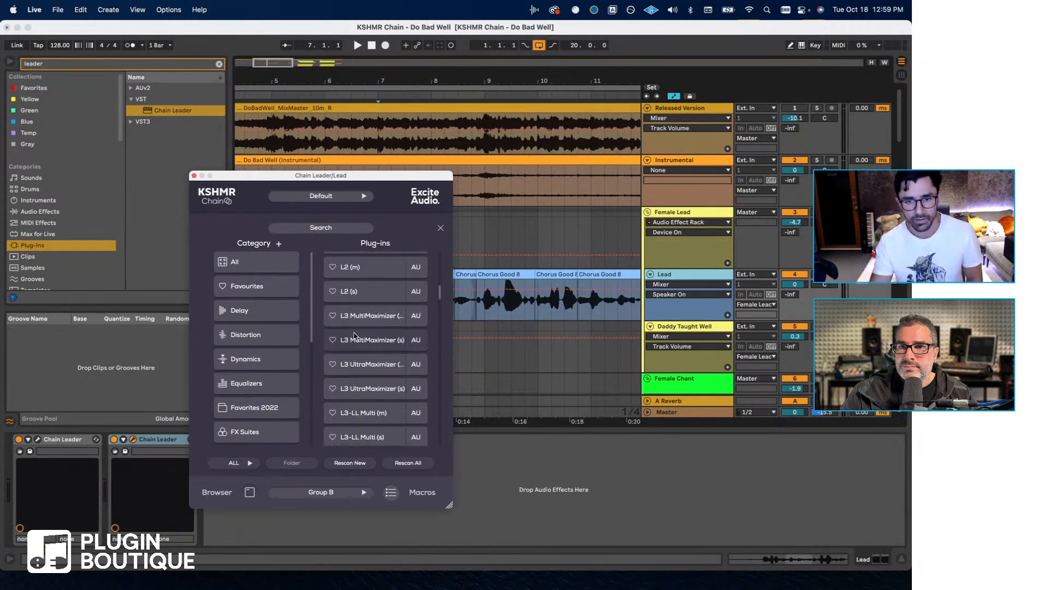
pyautogui.scroll(2, 354, 336)
pyautogui.scroll(-1, 290, 340)
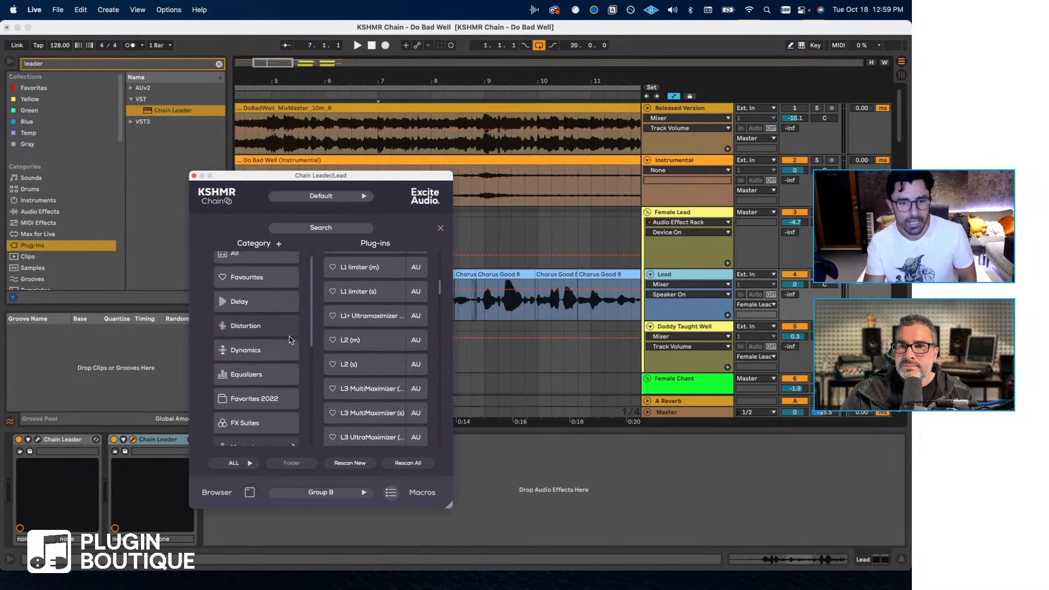
pyautogui.scroll(-2, 287, 340)
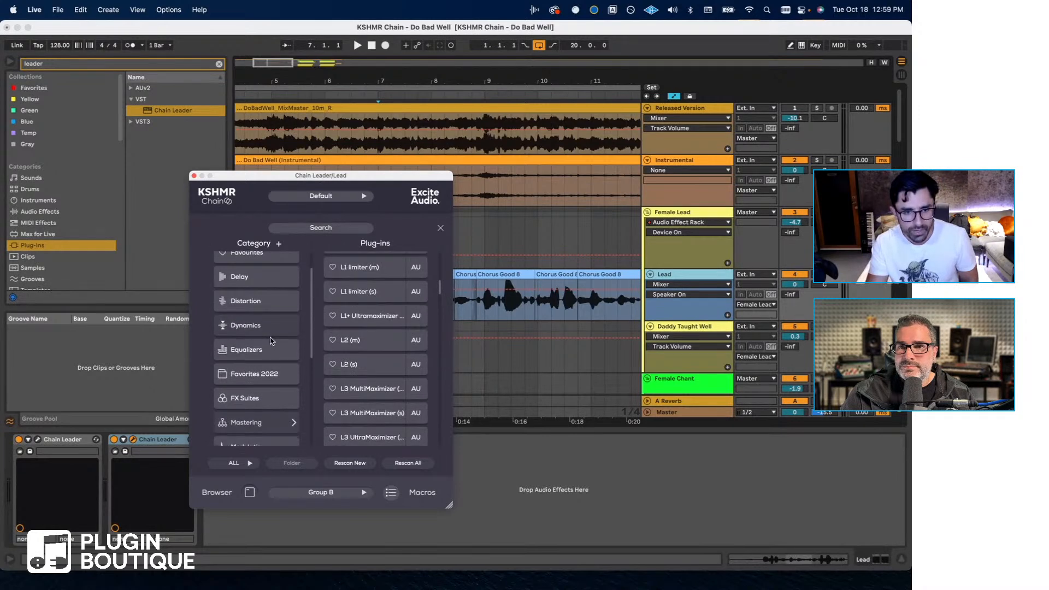
pyautogui.scroll(10, 350, 349)
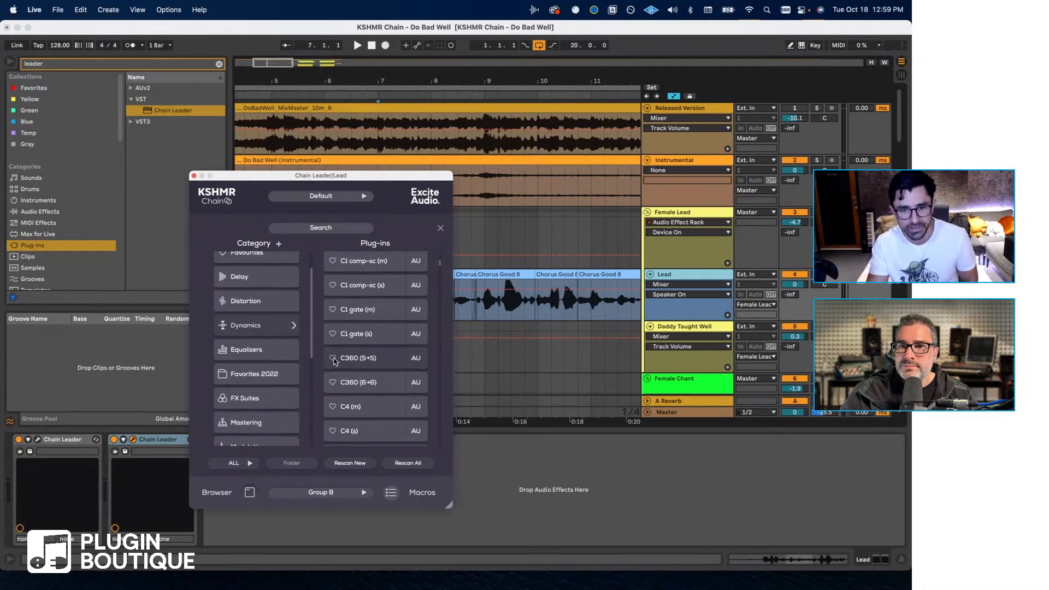
pyautogui.scroll(-6, 285, 366)
pyautogui.scroll(-2, 284, 365)
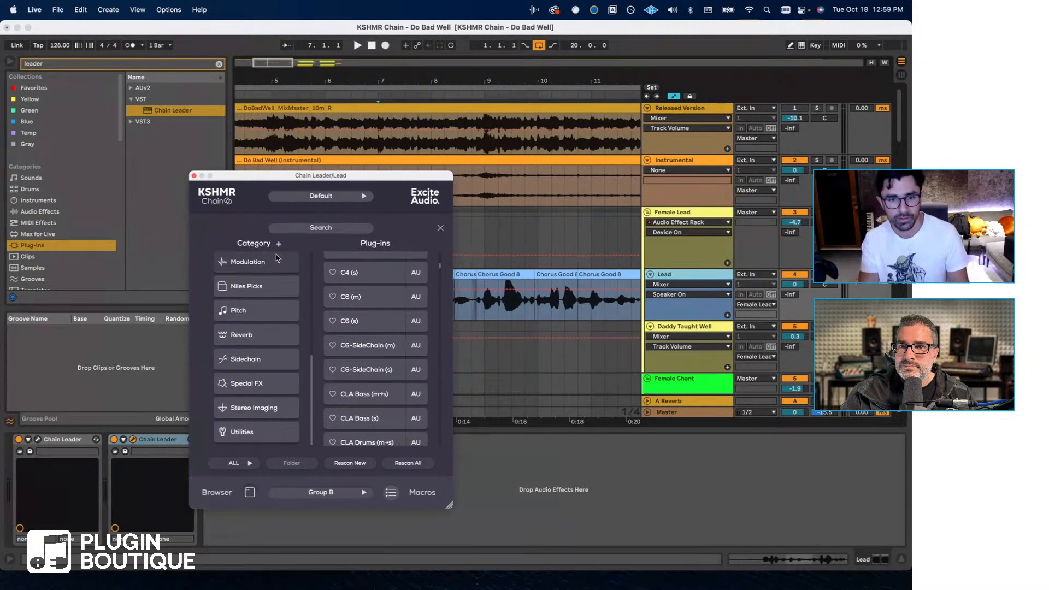
pyautogui.click(307, 227)
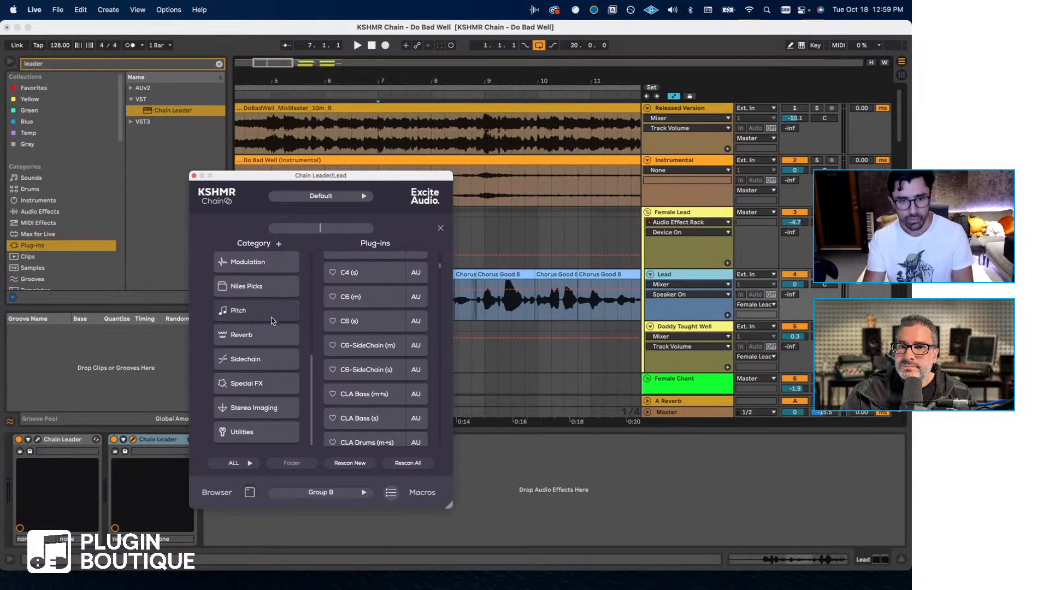
pyautogui.write('Pro-q')
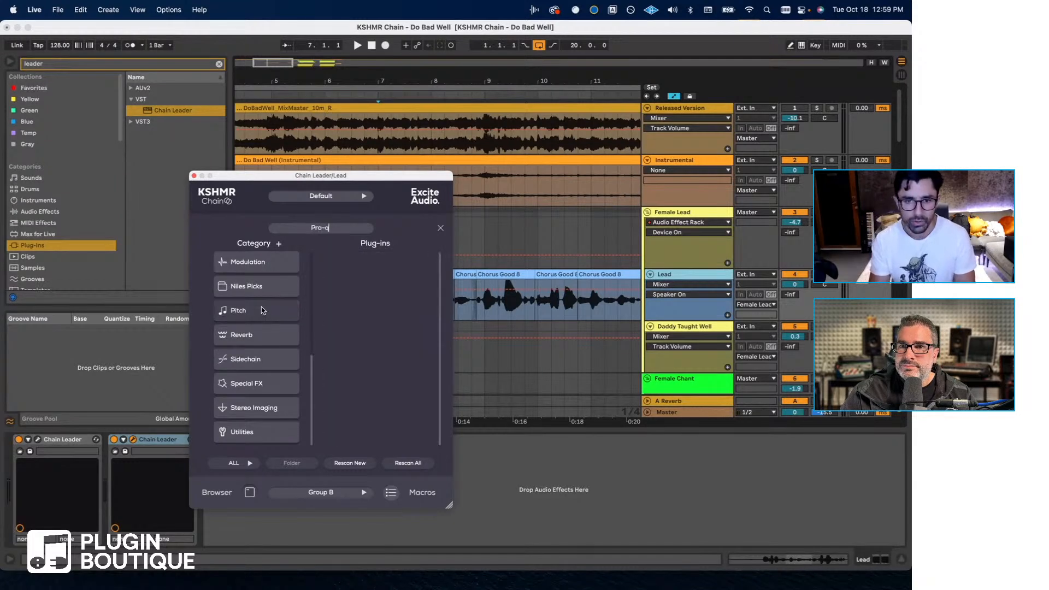
pyautogui.press('BackSpace')
pyautogui.press('BackSpace')
pyautogui.write('q')
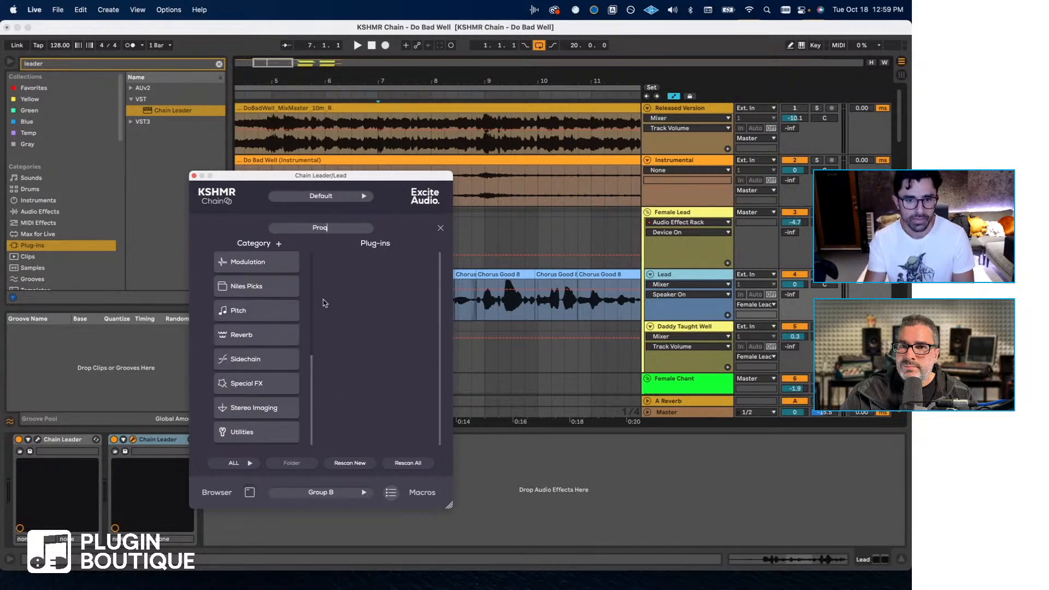
pyautogui.moveTo(335, 227); pyautogui.dragTo(236, 276)
pyautogui.press('BackSpace')
# - Show plug-ins from all categories and search them for "pro-q"
pyautogui.scroll(5, 273, 335)
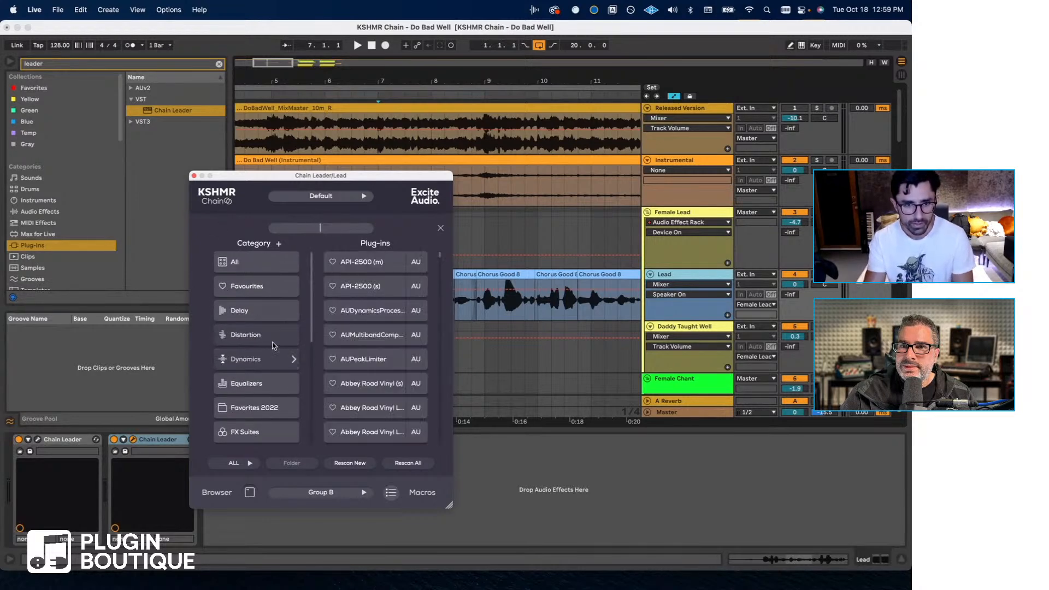
pyautogui.click(257, 261)
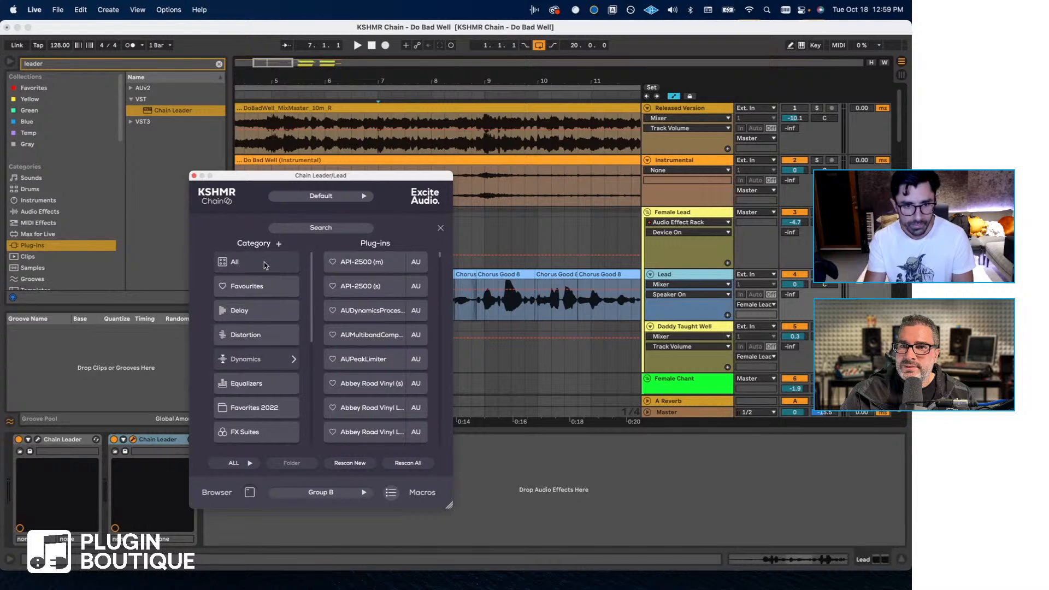
pyautogui.click(334, 226)
pyautogui.write('pro-q')
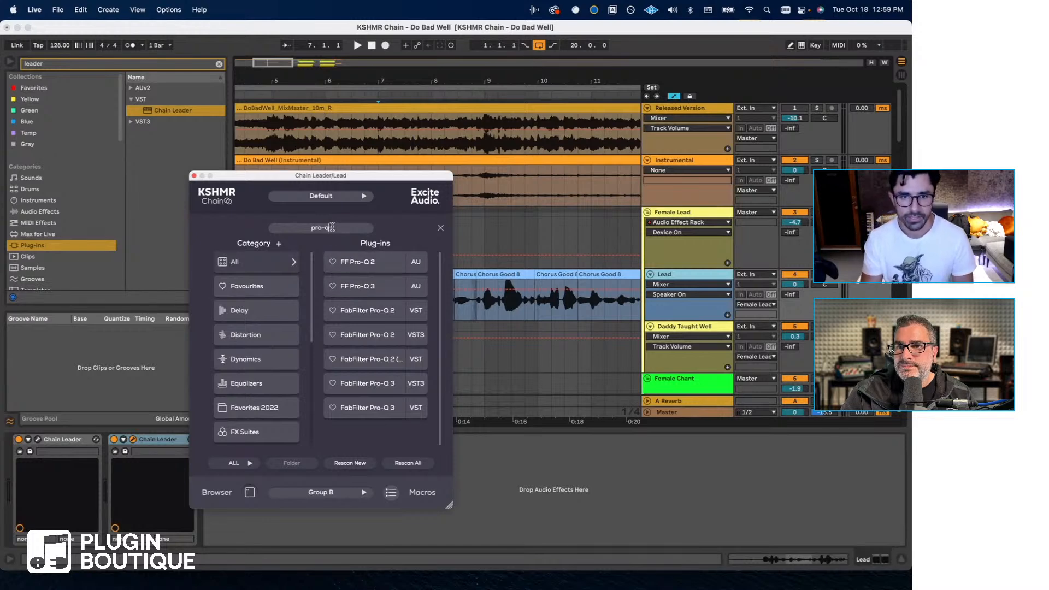
# - Load FF Pro-Q 2 into the first Chain Leader slot and view its interface, closing it when finished
pyautogui.press('Return')
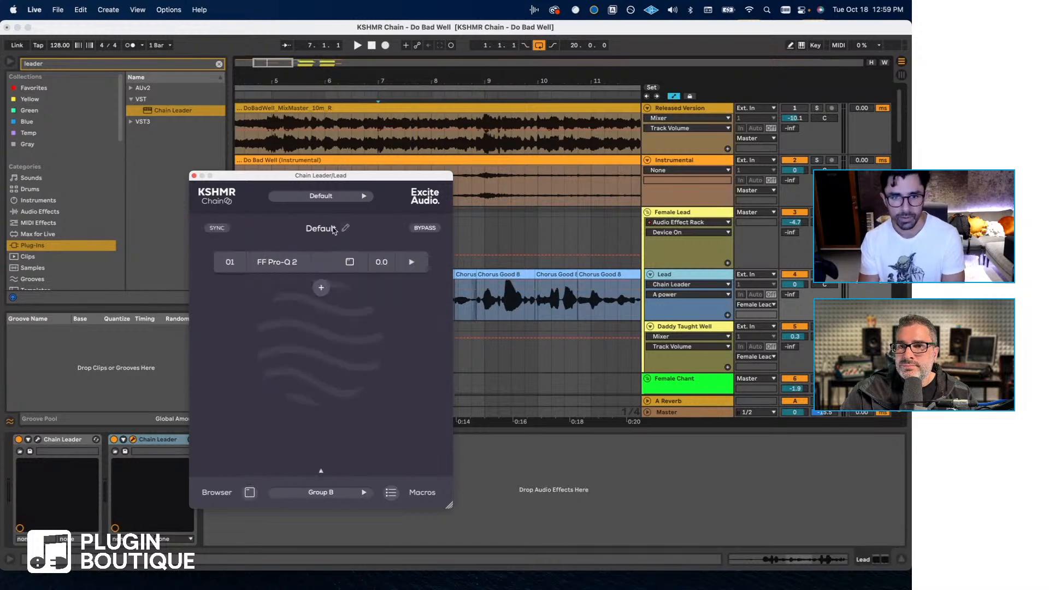
pyautogui.click(315, 264)
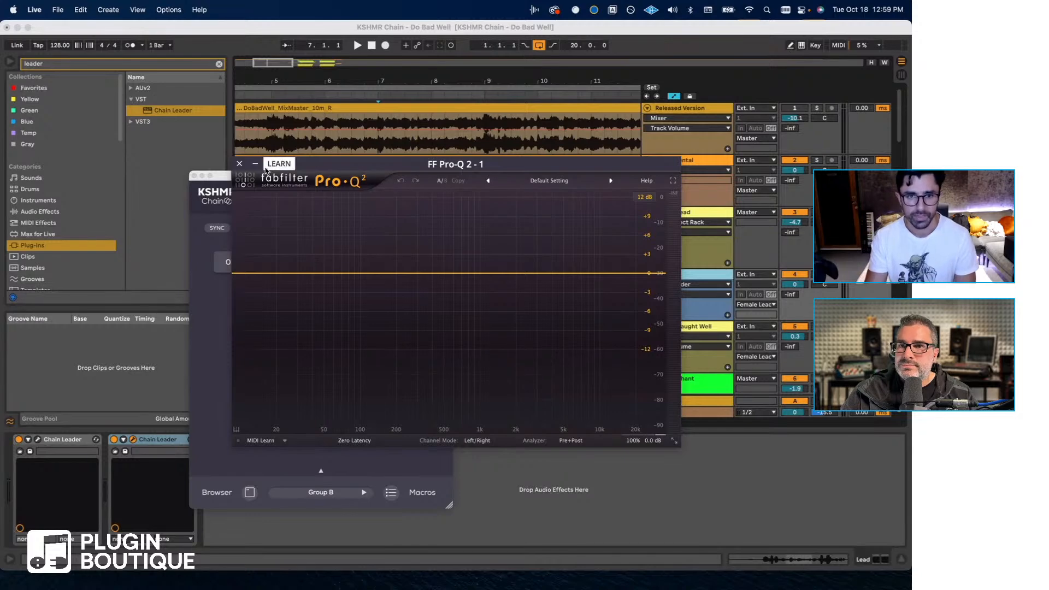
pyautogui.click(239, 163)
# - Replace FF Pro-Q 2 in the first slot with the AU plug-in FF Pro-Q 3, found by searching "pro-q"
pyautogui.click(349, 262)
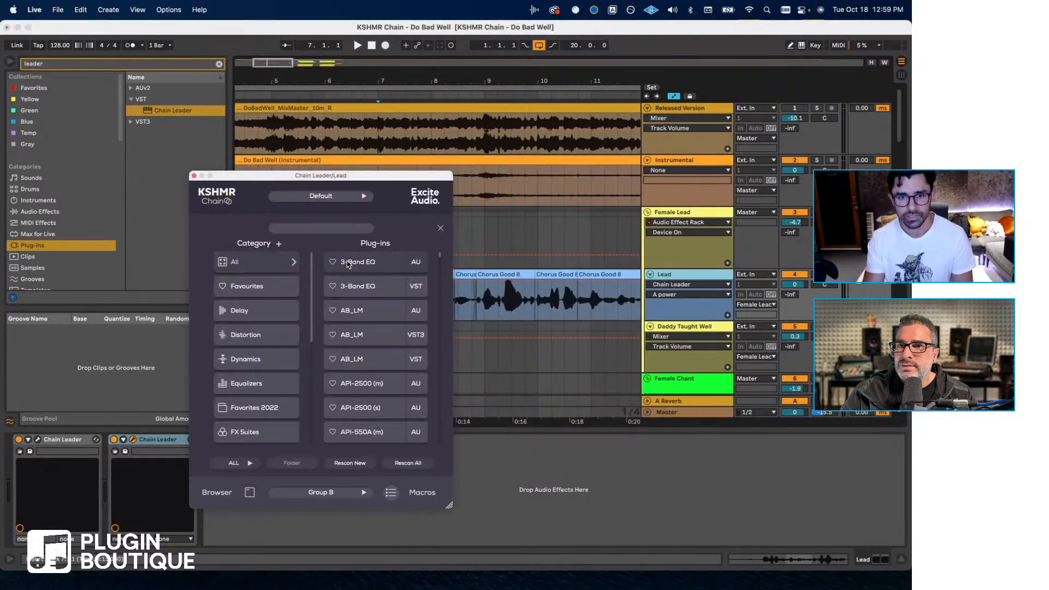
pyautogui.click(327, 229)
pyautogui.write('pro-q')
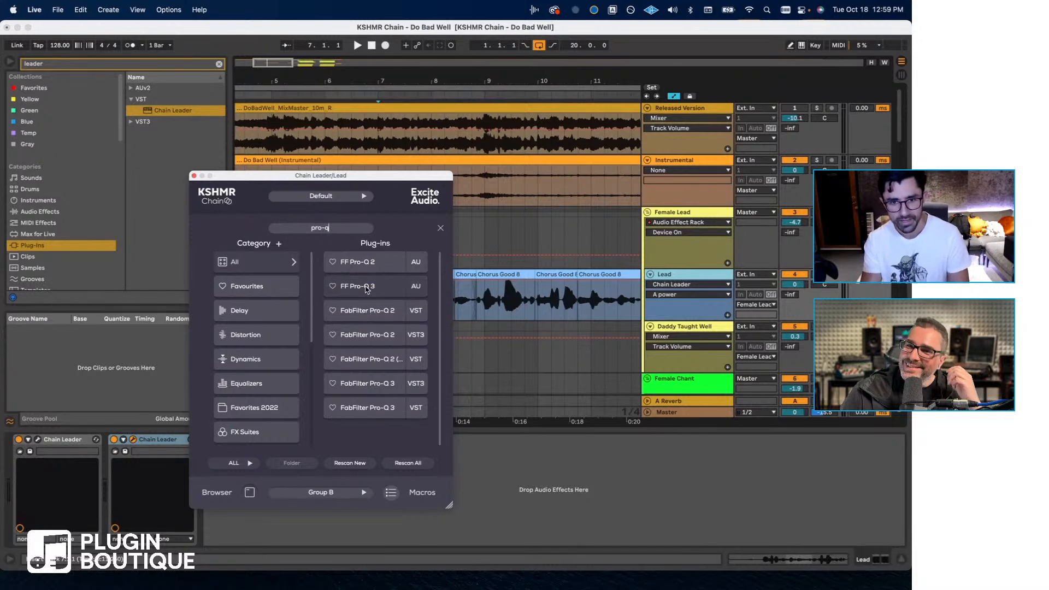
pyautogui.click(365, 287)
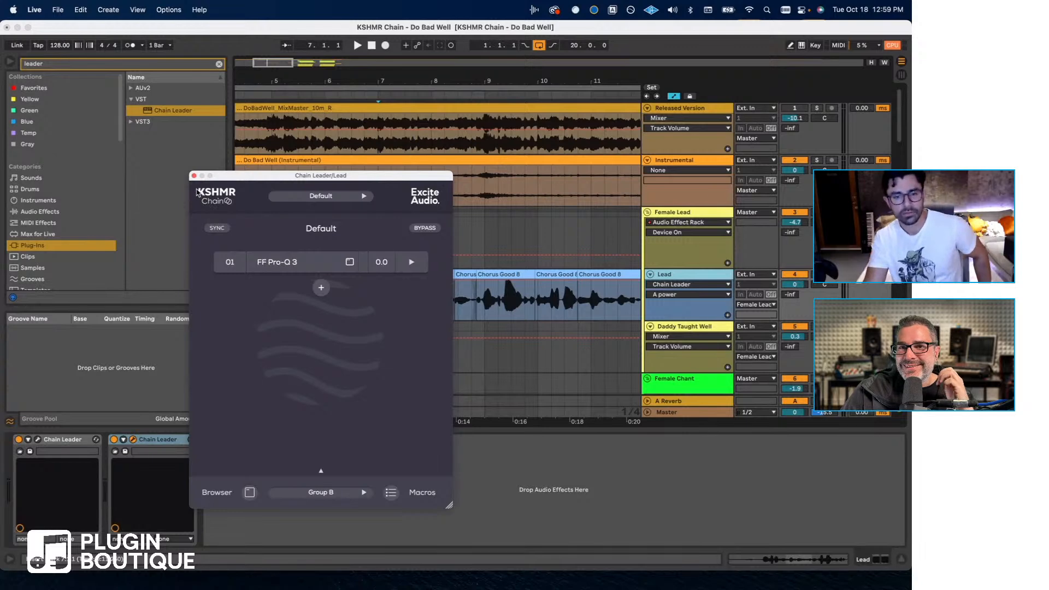
# - Reopen the plug-in list for the first slot and look through its categories and plug-in format filter options
pyautogui.moveTo(298, 268)
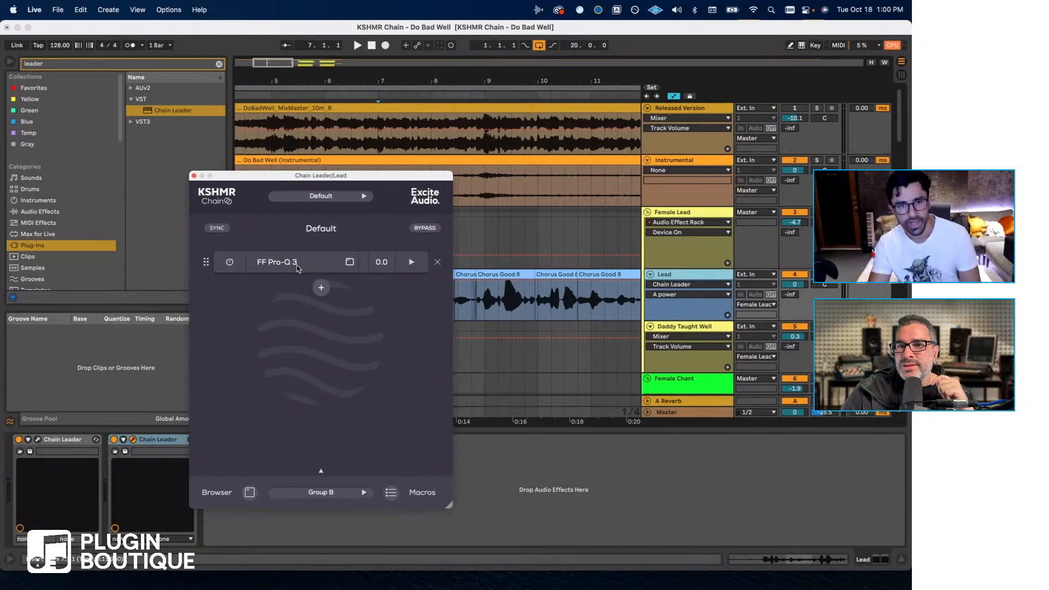
pyautogui.click(298, 268)
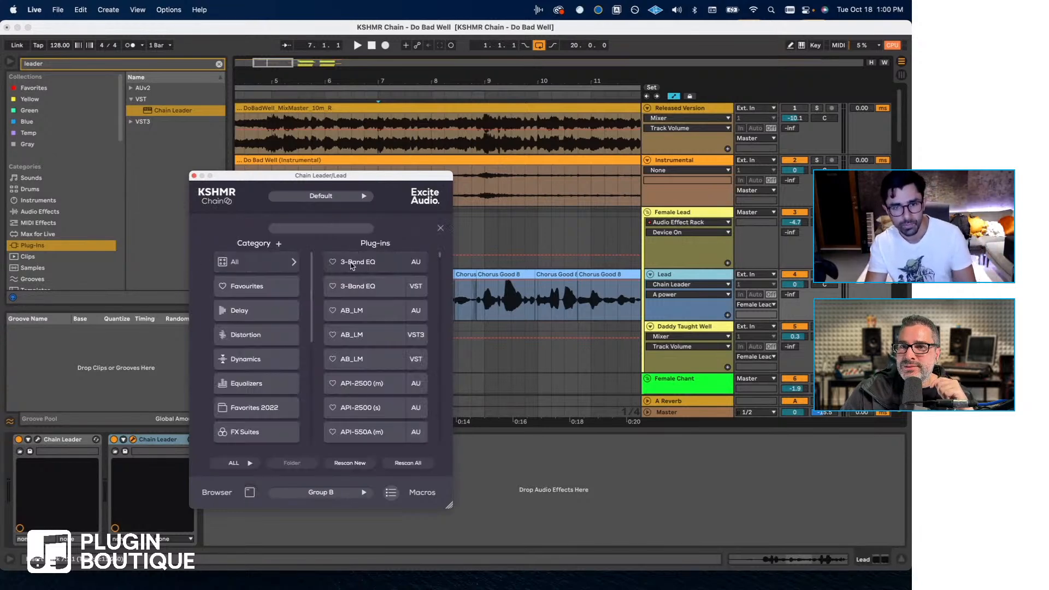
pyautogui.scroll(-3, 297, 356)
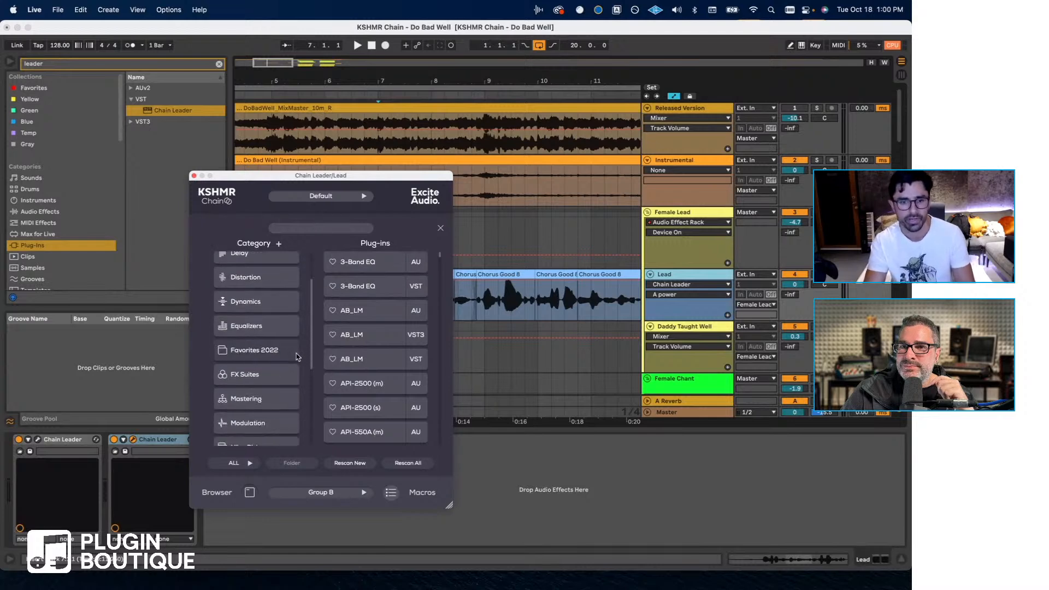
pyautogui.scroll(-5, 297, 358)
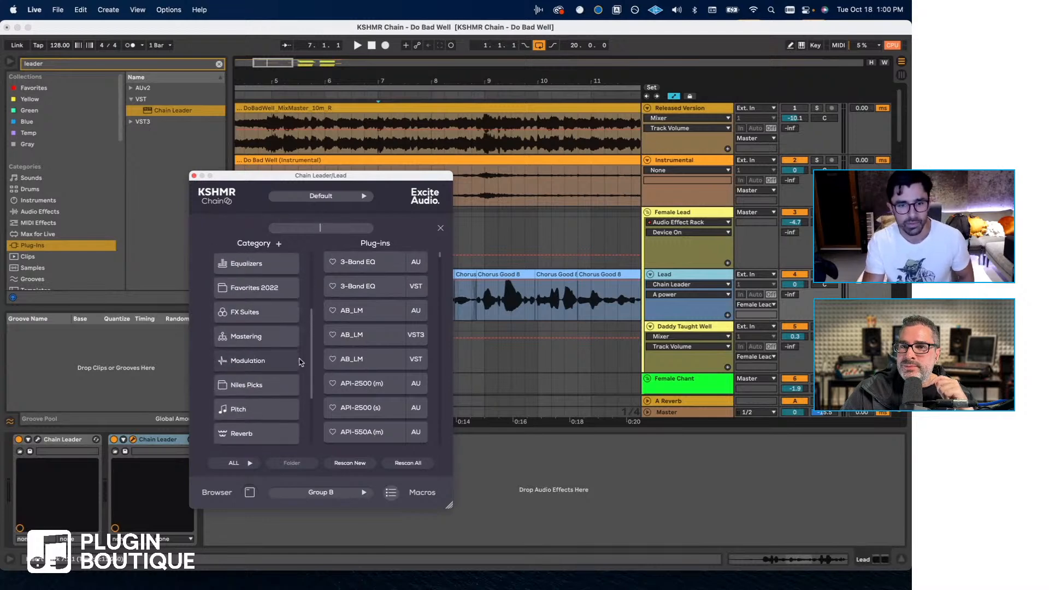
pyautogui.scroll(-2, 300, 361)
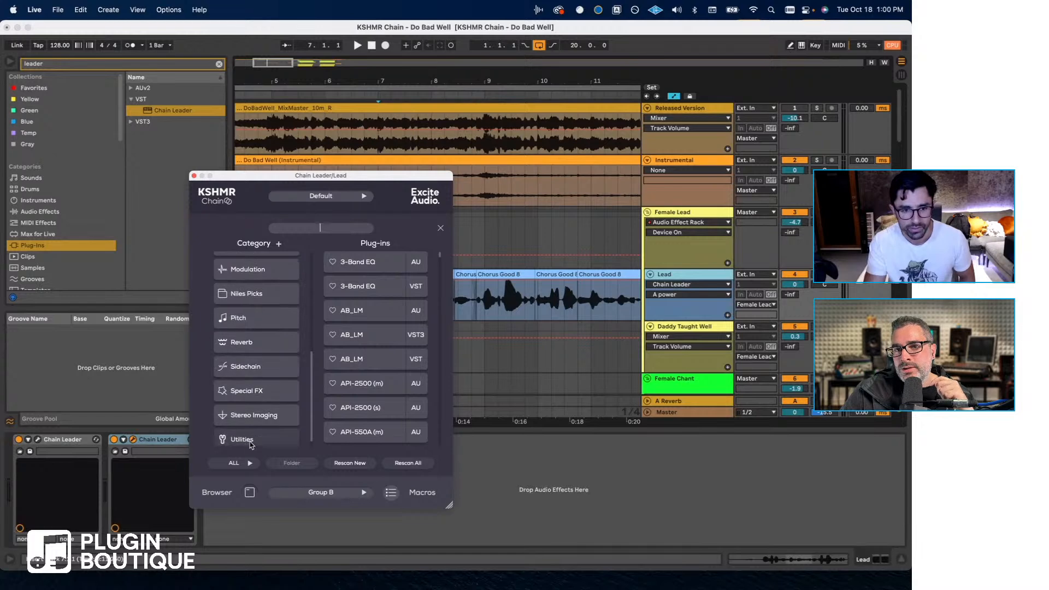
pyautogui.click(249, 462)
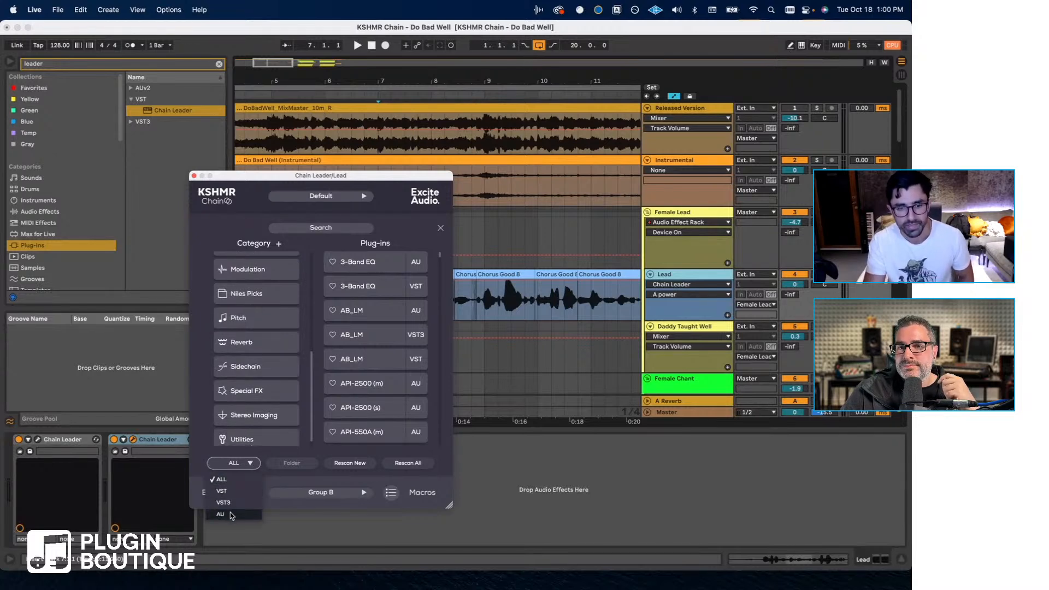
pyautogui.click(261, 458)
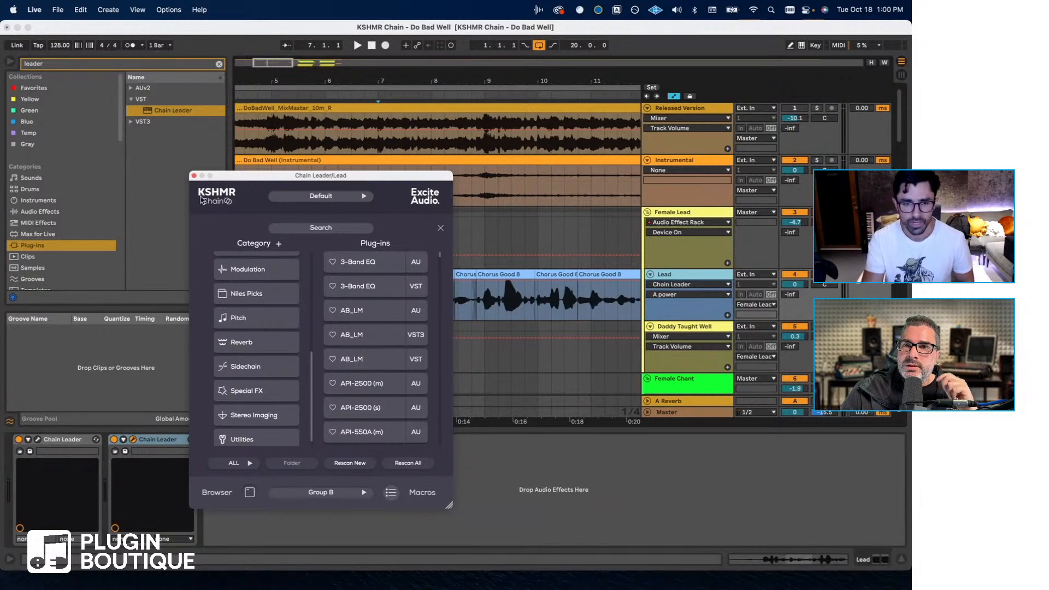
# - Reopen the second Chain Leader's window and view the FF Pro-Q 3 interface, closing it when finished
pyautogui.click(194, 176)
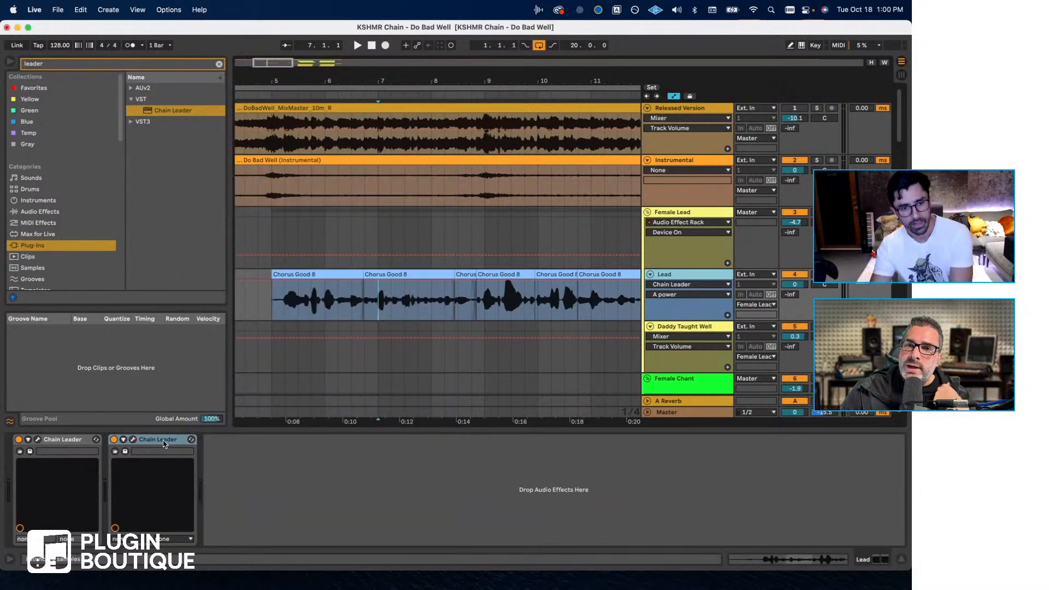
pyautogui.click(134, 441)
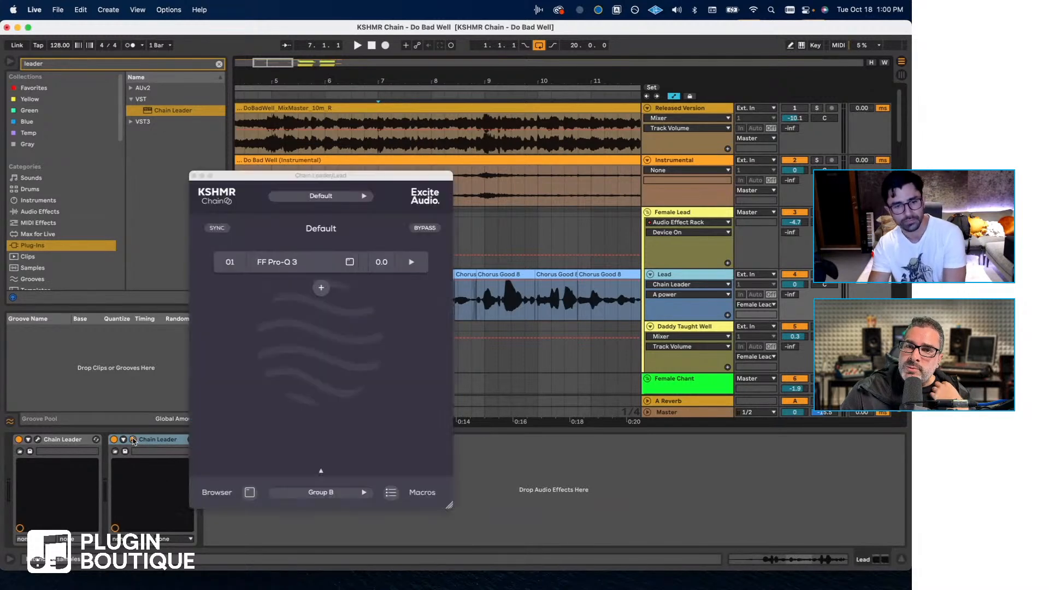
pyautogui.click(278, 268)
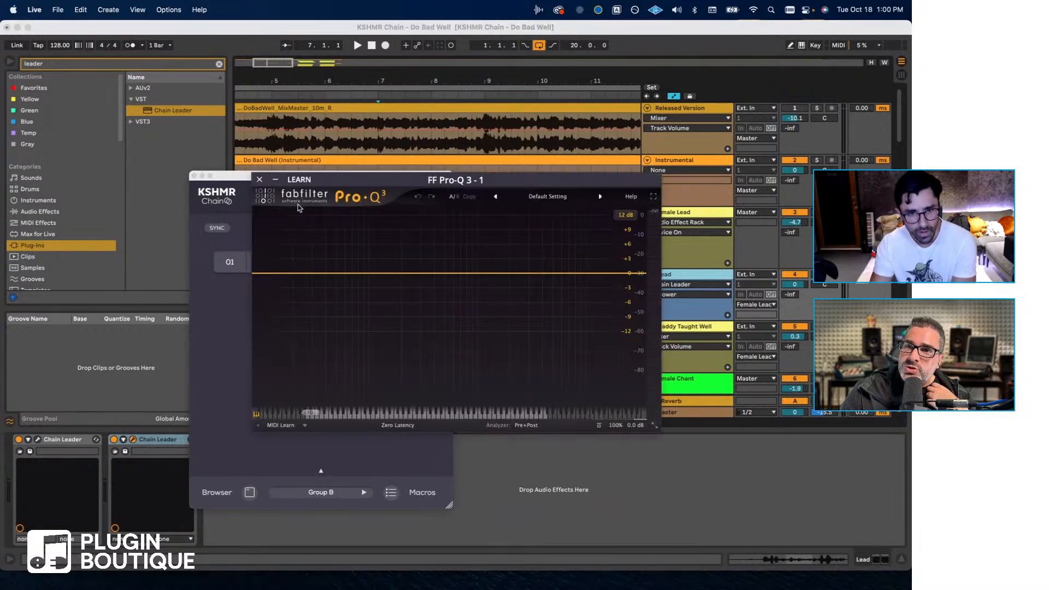
pyautogui.click(260, 180)
# - Replace FF Pro-Q 3 with the VST3 version of KSHMR Essentials, found by searching "essential"
pyautogui.click(351, 265)
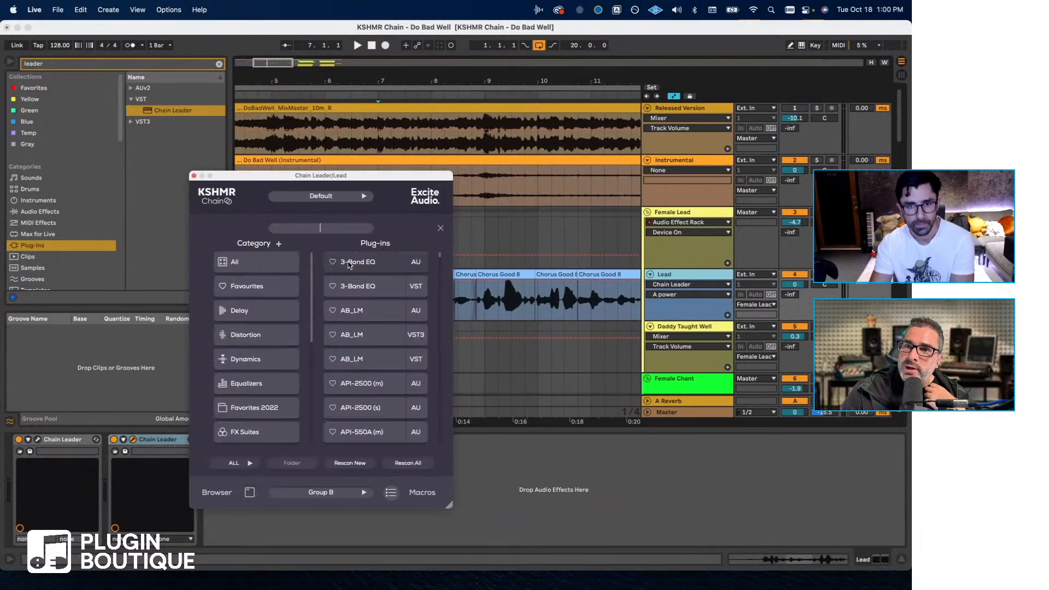
pyautogui.scroll(-3, 295, 345)
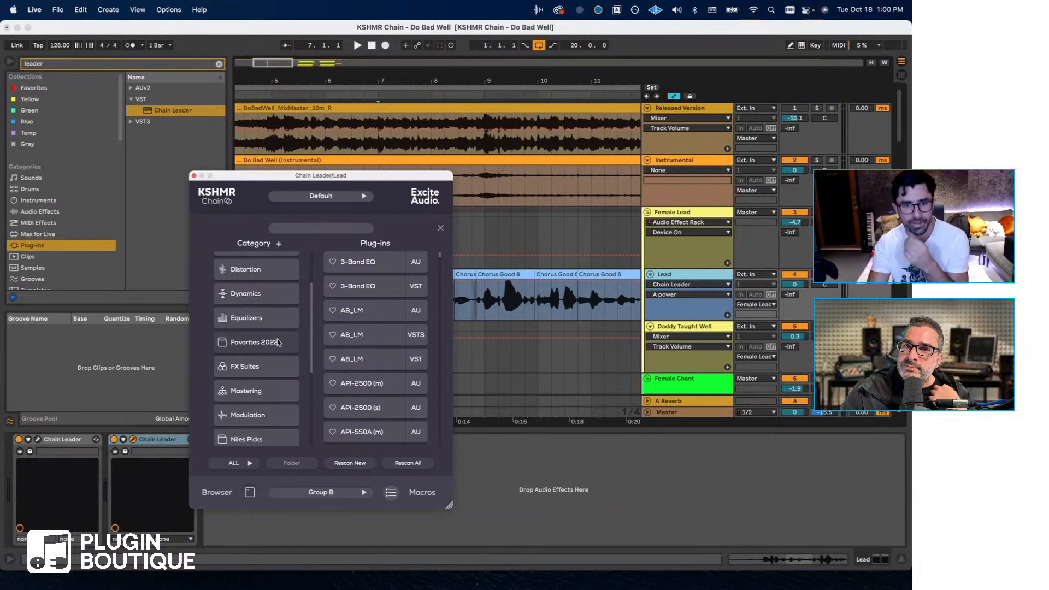
pyautogui.click(325, 228)
pyautogui.write('ksh')
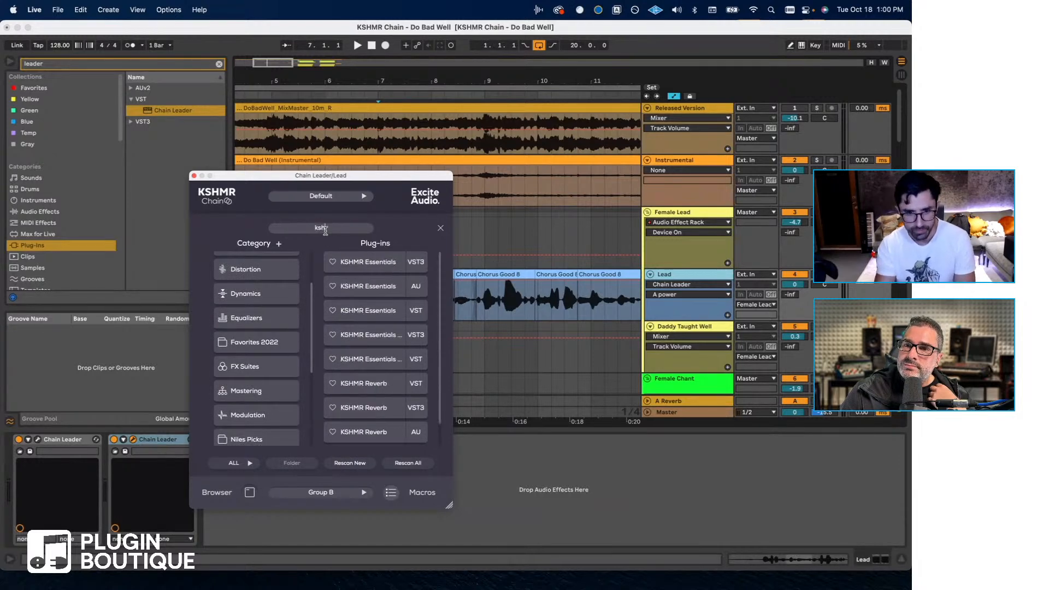
pyautogui.write('mrc')
pyautogui.write('h')
pyautogui.press('BackSpace')
pyautogui.press('BackSpace')
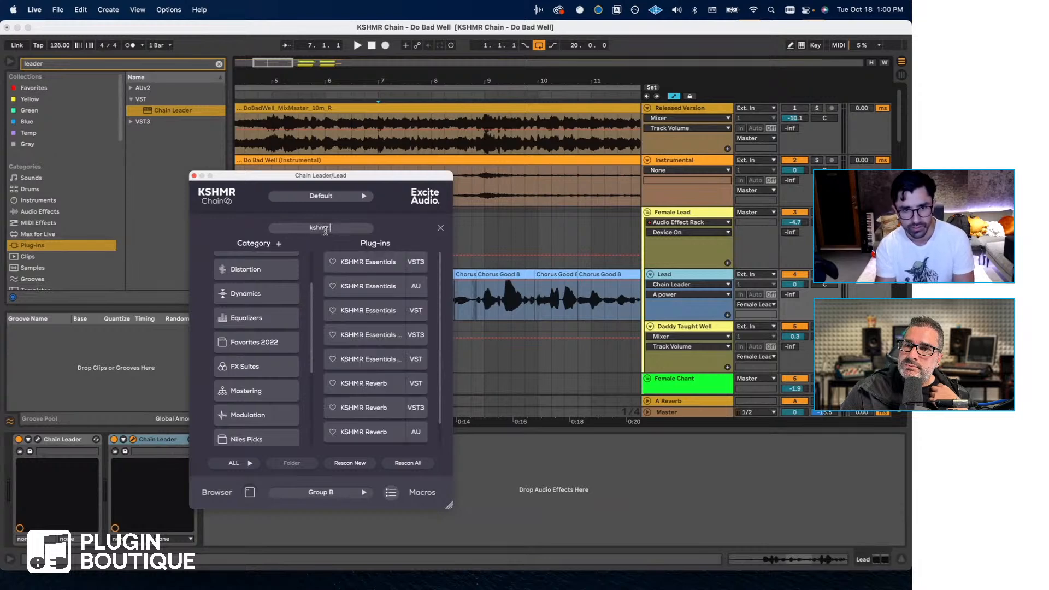
pyautogui.press('BackSpace')
pyautogui.press('BackSpace')
pyautogui.press('BackSpace')
pyautogui.write('essential')
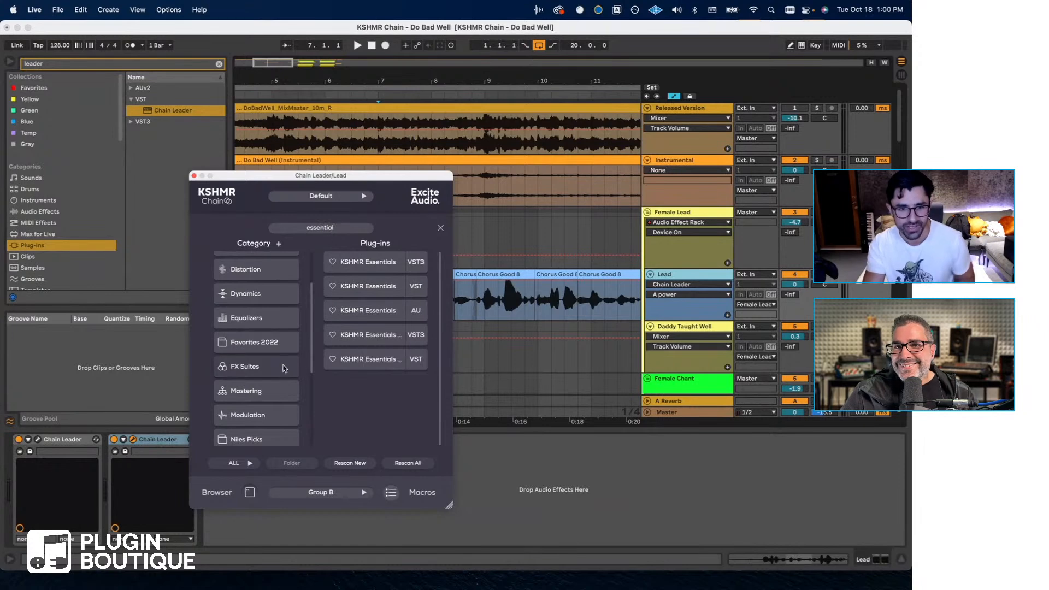
pyautogui.doubleClick(352, 267)
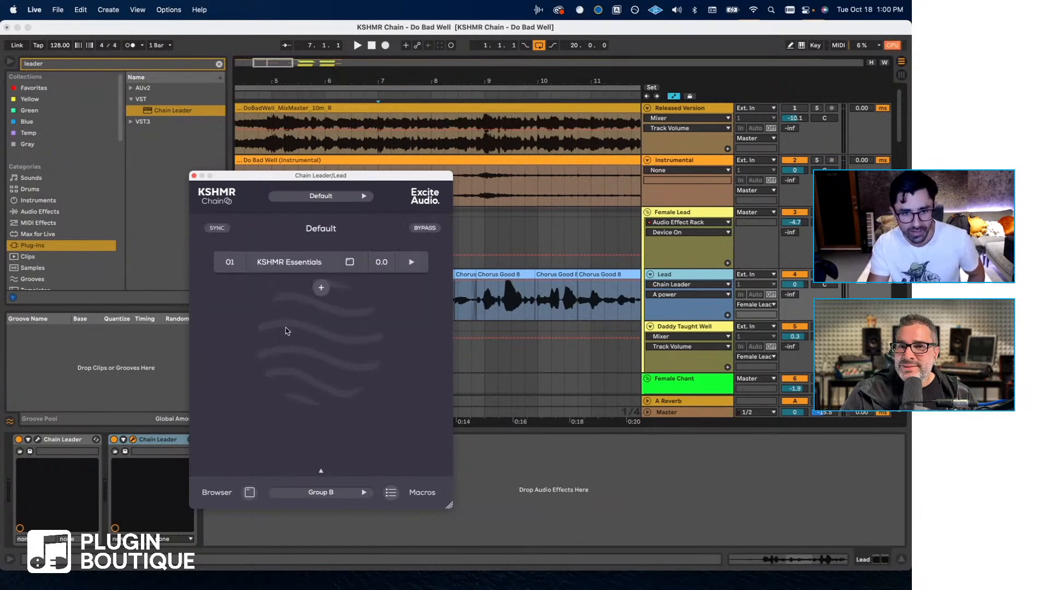
# - Search the plug-in list for "kshmr" and load KSHMR Essentials VST3 into the first slot again
pyautogui.click(351, 262)
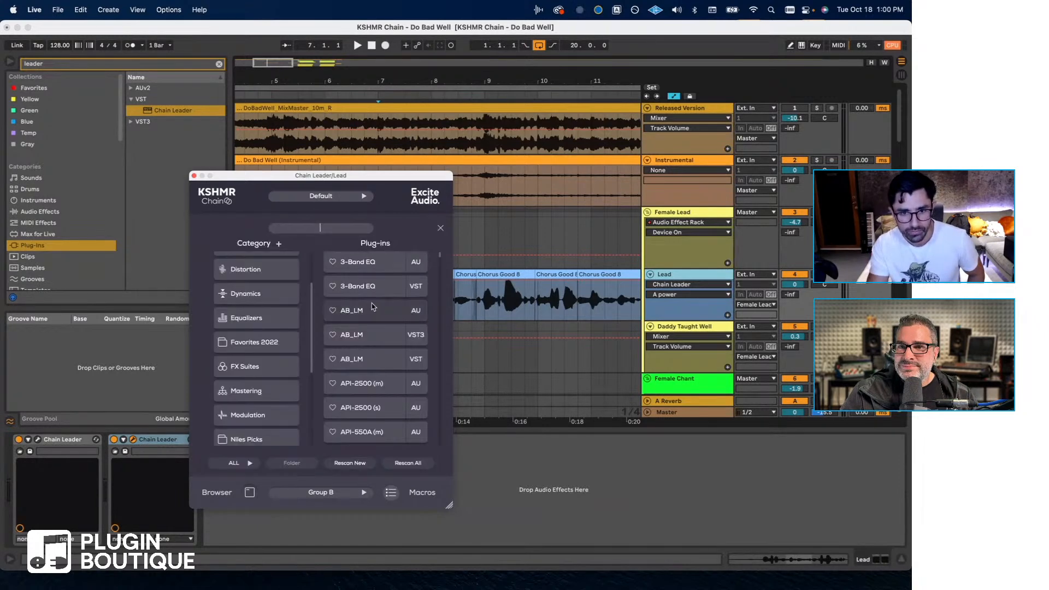
pyautogui.write('kshmr')
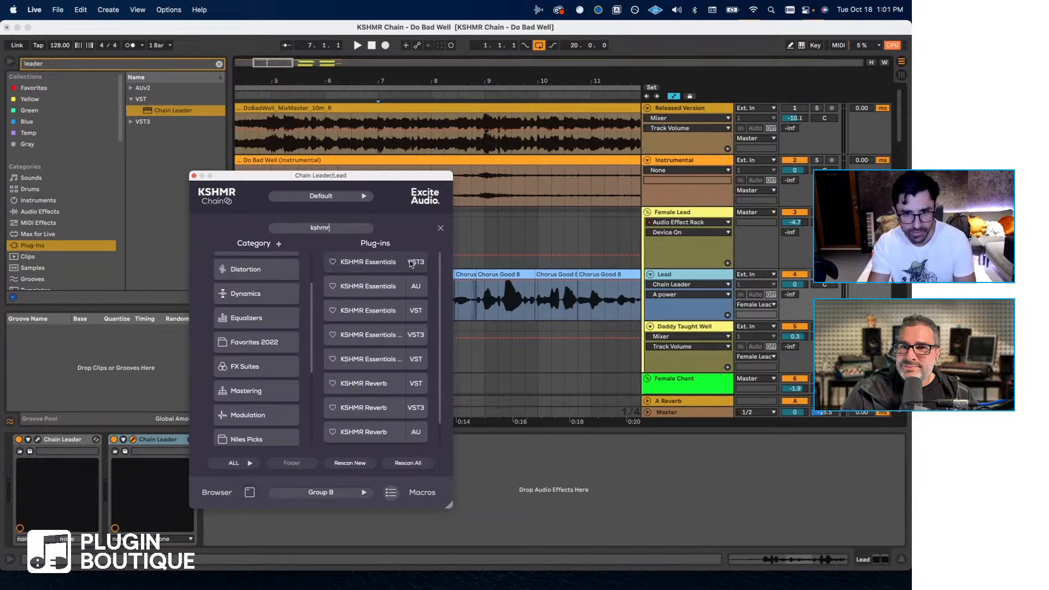
pyautogui.doubleClick(352, 263)
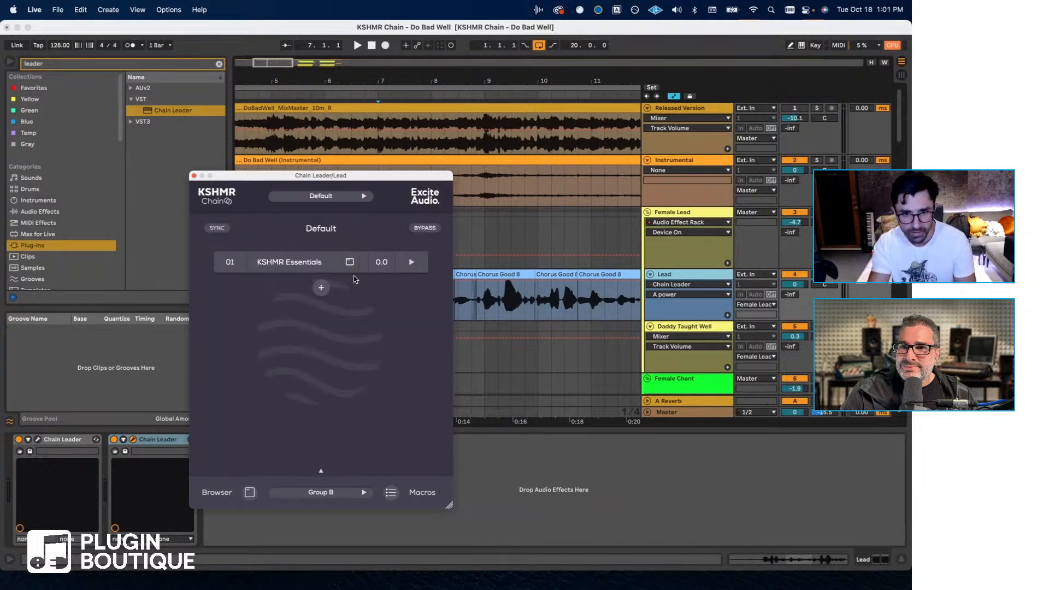
# - Replace KSHMR Essentials with the AU version of 3-Band EQ and close the EQ's window
pyautogui.click(351, 262)
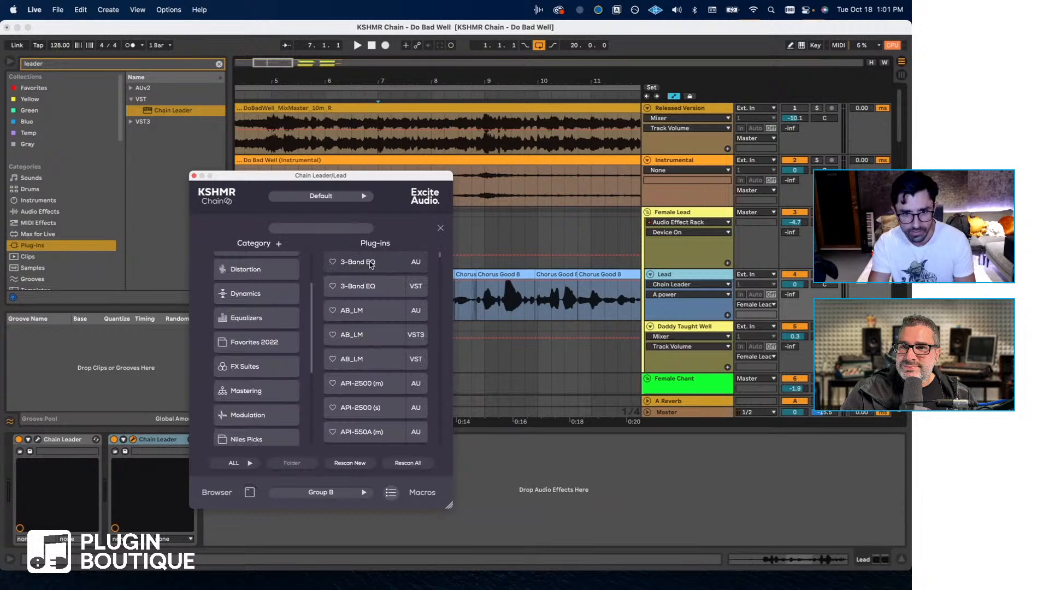
pyautogui.doubleClick(369, 263)
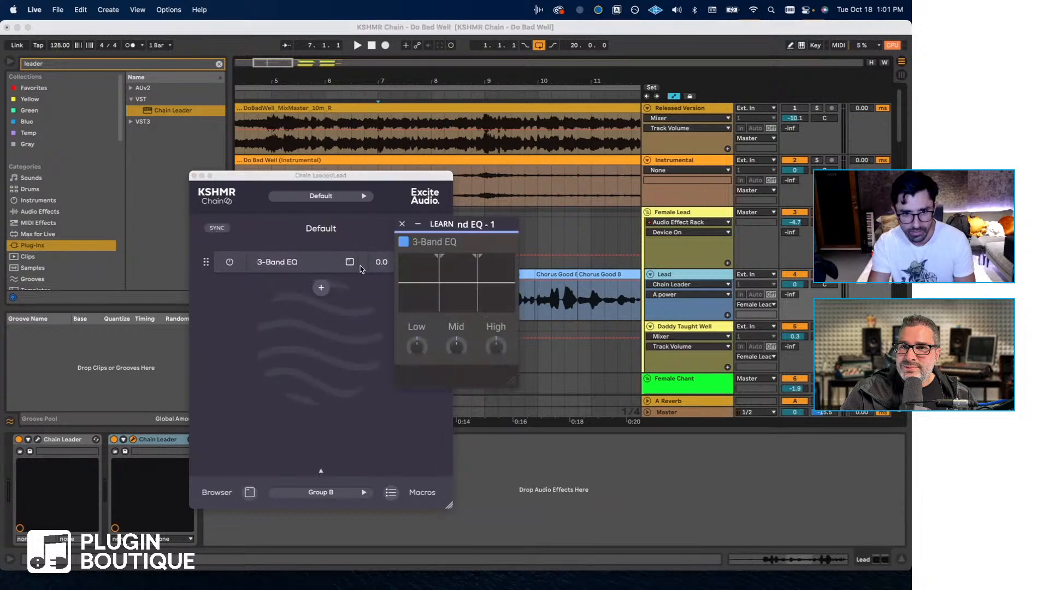
pyautogui.click(402, 224)
# - Swap 3-Band EQ for the VST version of KSHMR Reverb, found by searching "kshmr", and view its interface
pyautogui.click(350, 262)
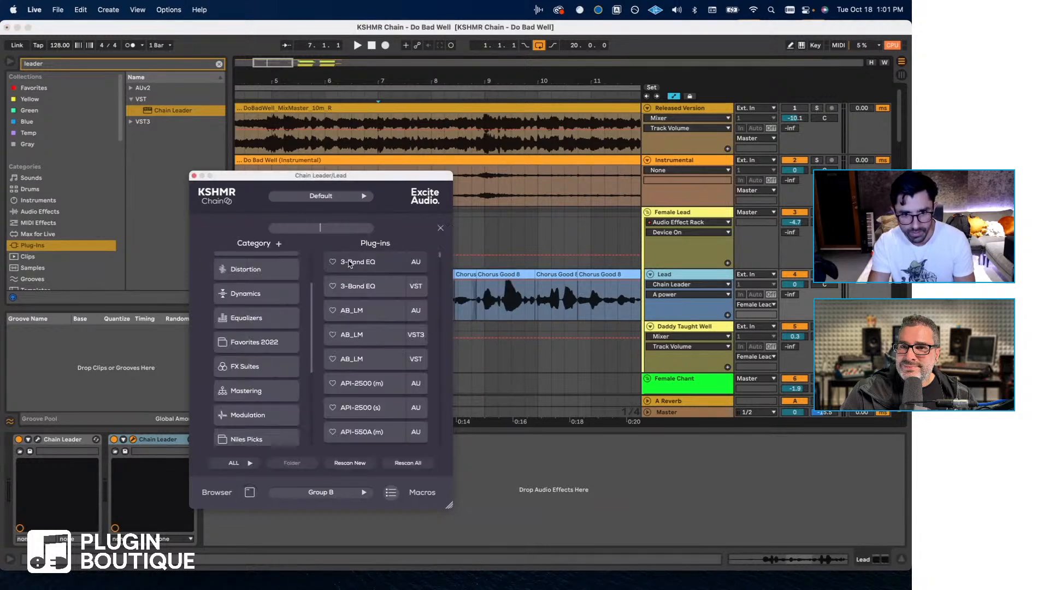
pyautogui.write('kshmr')
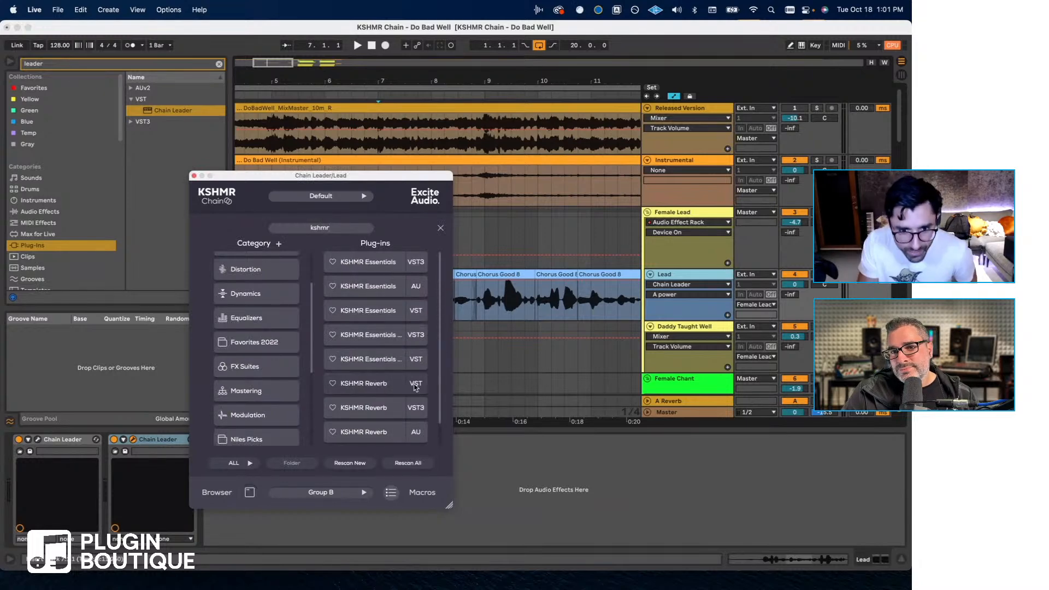
pyautogui.doubleClick(418, 387)
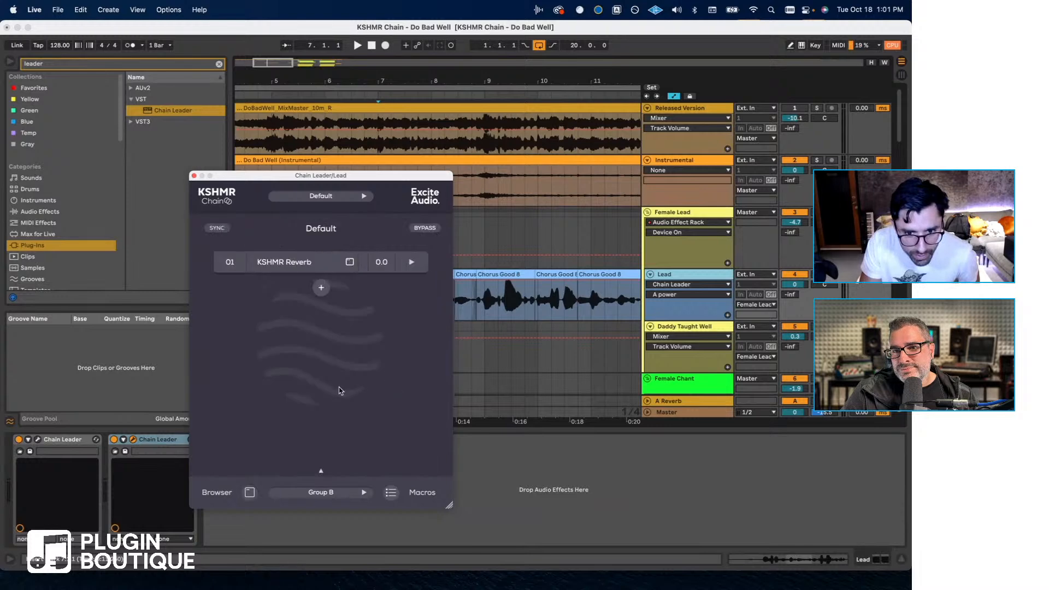
pyautogui.click(302, 262)
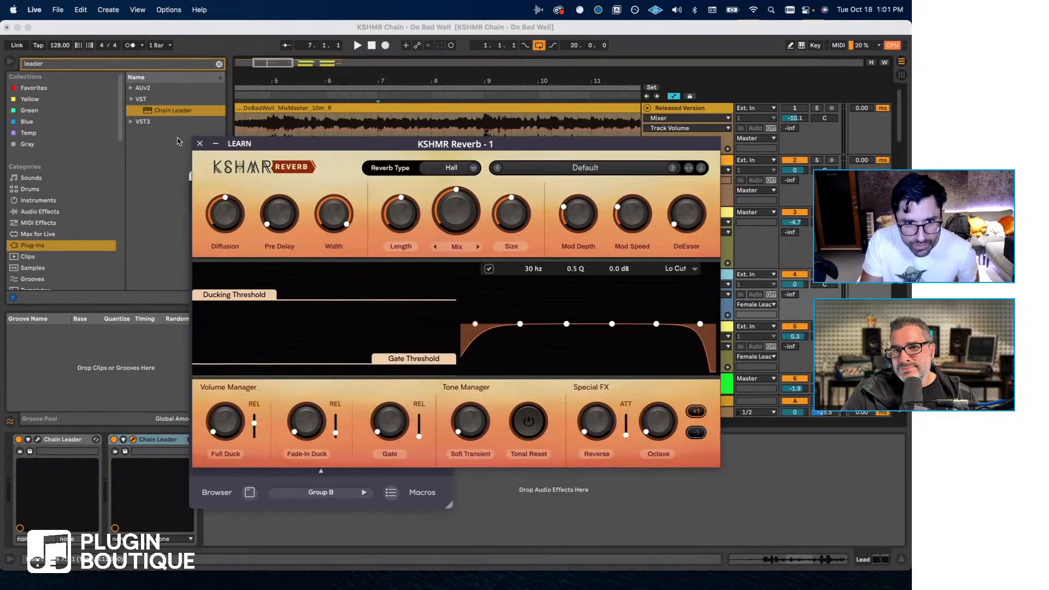
pyautogui.click(200, 144)
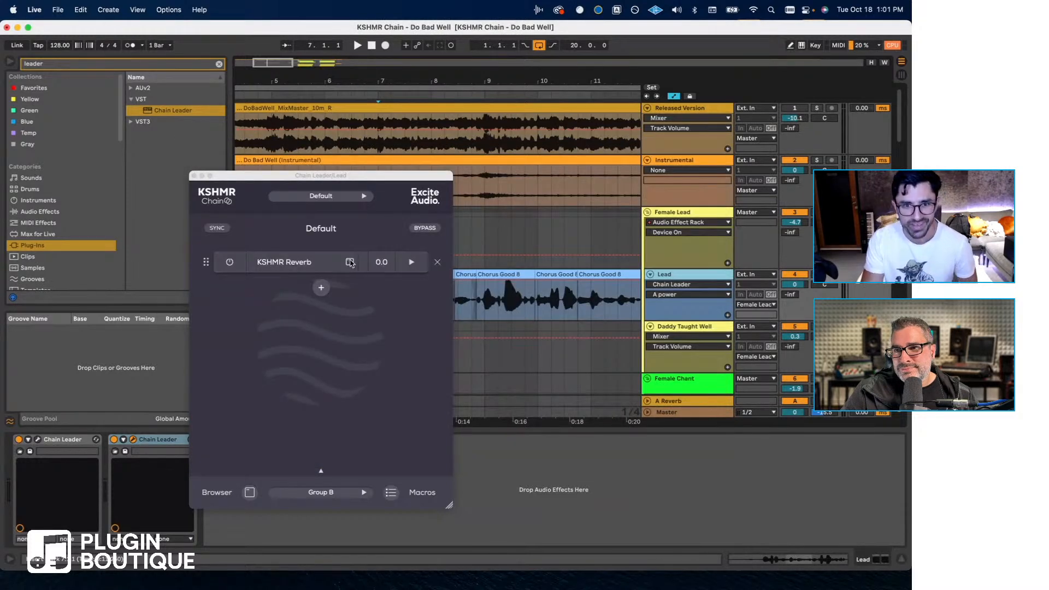
# - Search the plug-in list for "kshmr" and mark the VST version of KSHMR Essentials Kick as a favourite
pyautogui.click(321, 287)
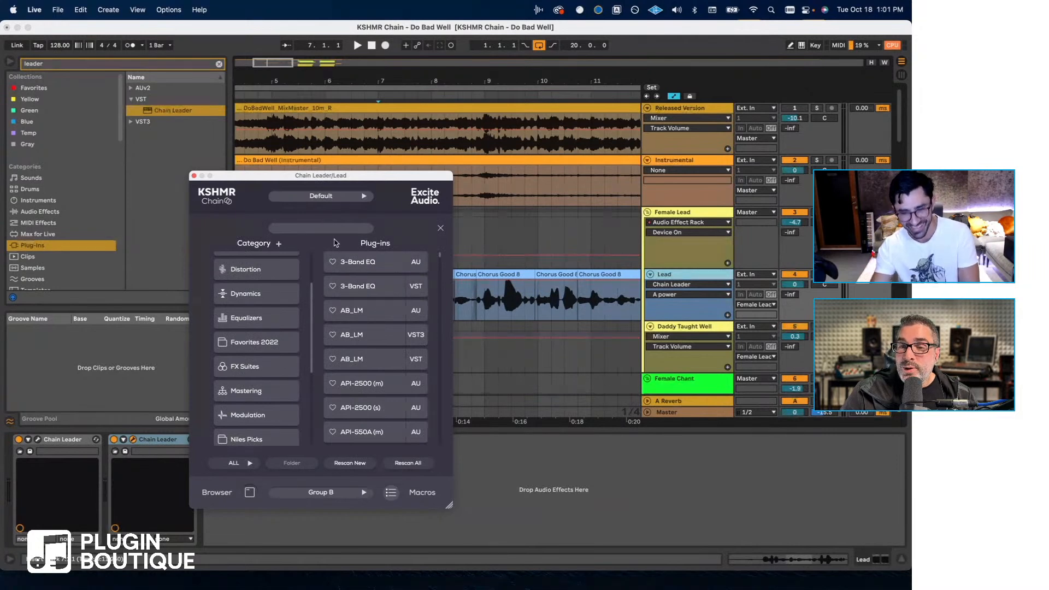
pyautogui.click(334, 226)
pyautogui.write('kshmr')
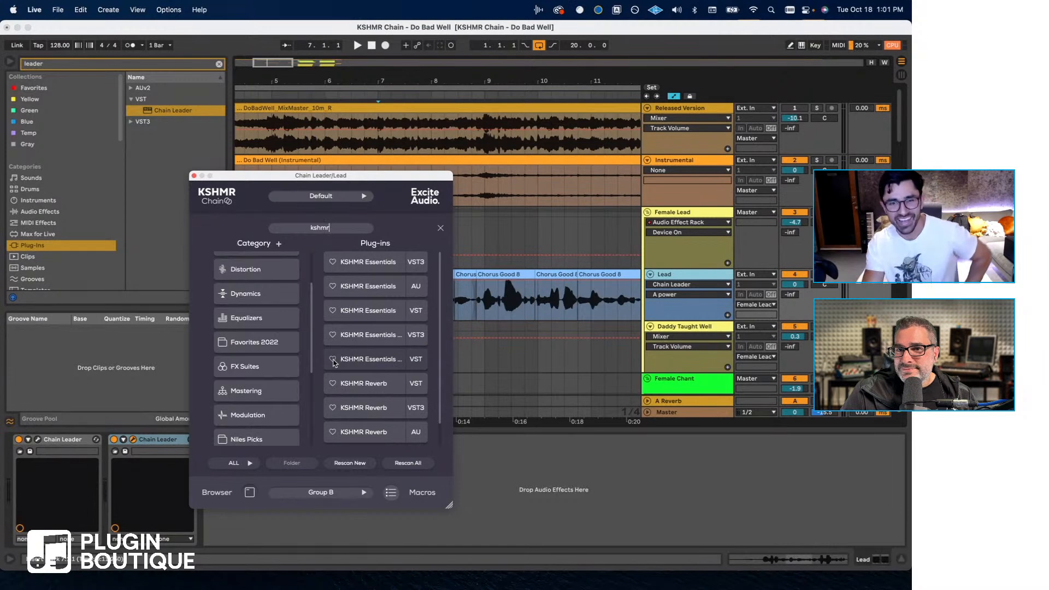
pyautogui.click(333, 360)
# - Load KSHMR Essentials Kick VST into the first slot in place of KSHMR Reverb and open its interface
pyautogui.scroll(-1, 385, 357)
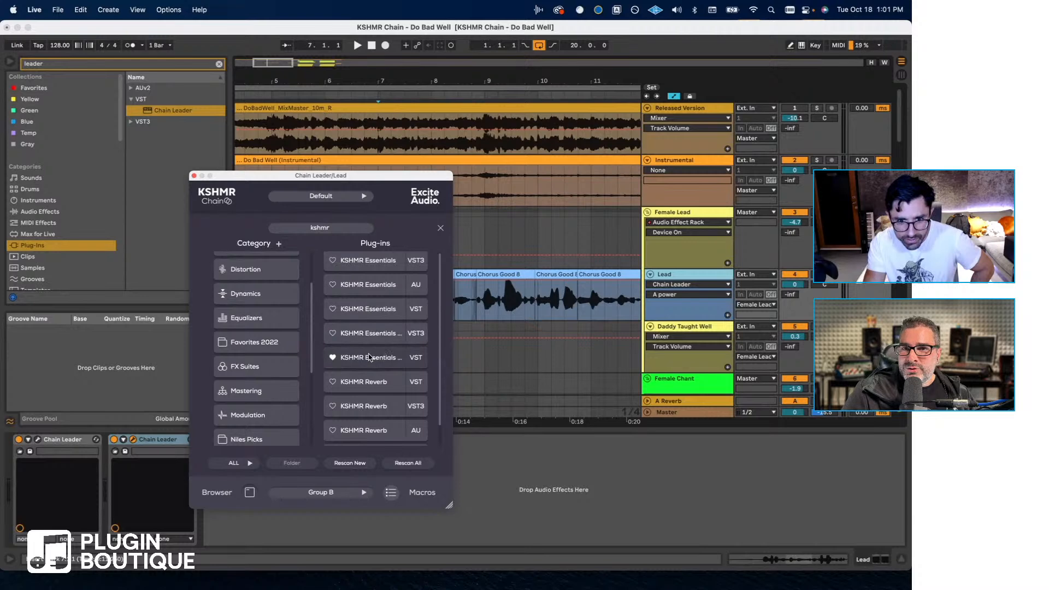
pyautogui.doubleClick(365, 357)
pyautogui.click(342, 263)
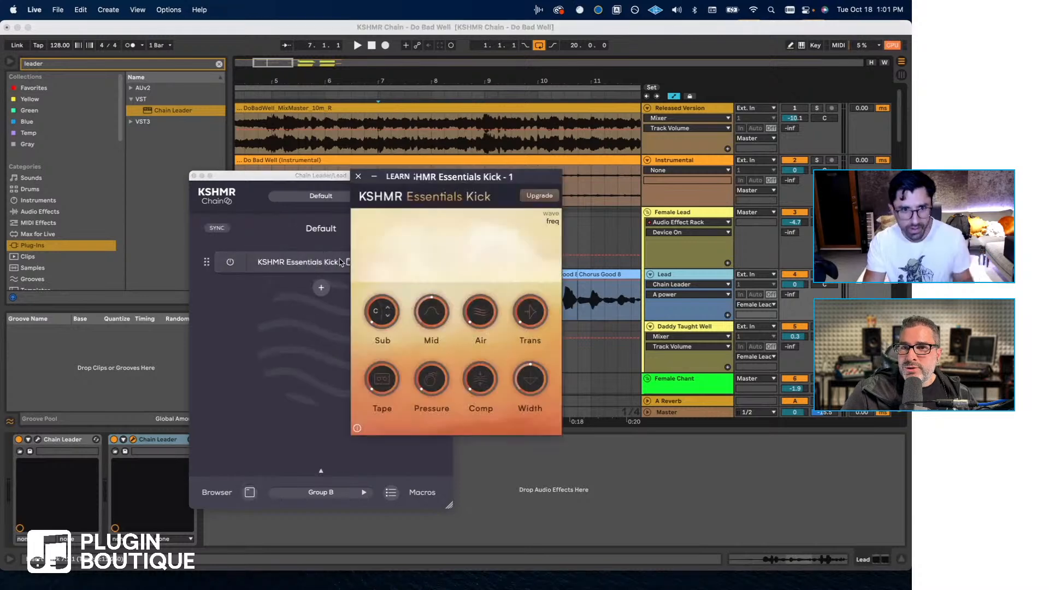
# - Close the KSHMR Essentials Kick interface and create a plug-in category named "New Cool Category" in the Chain Leader
pyautogui.click(357, 176)
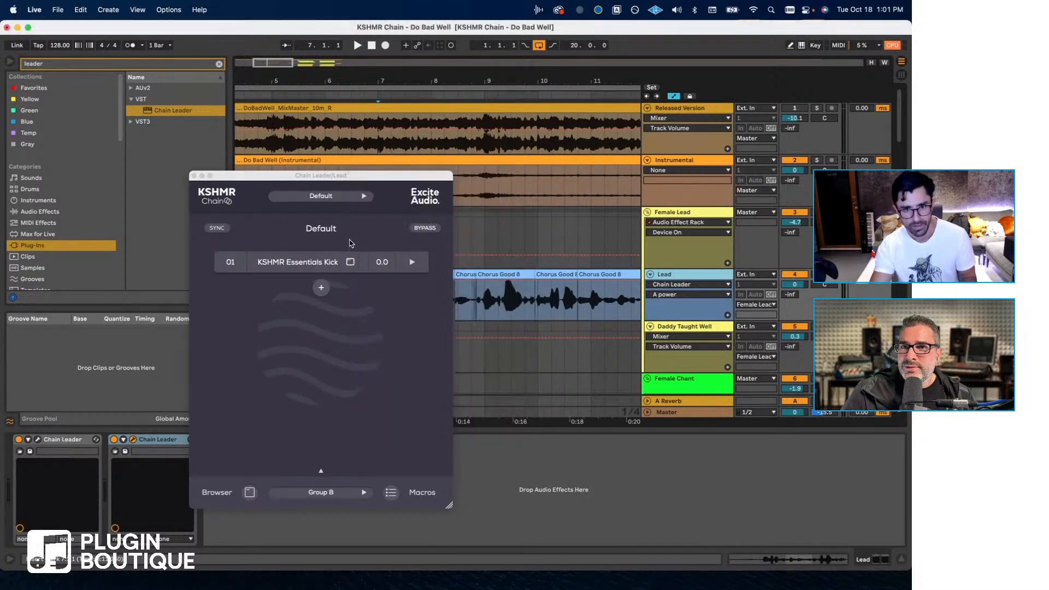
pyautogui.click(322, 287)
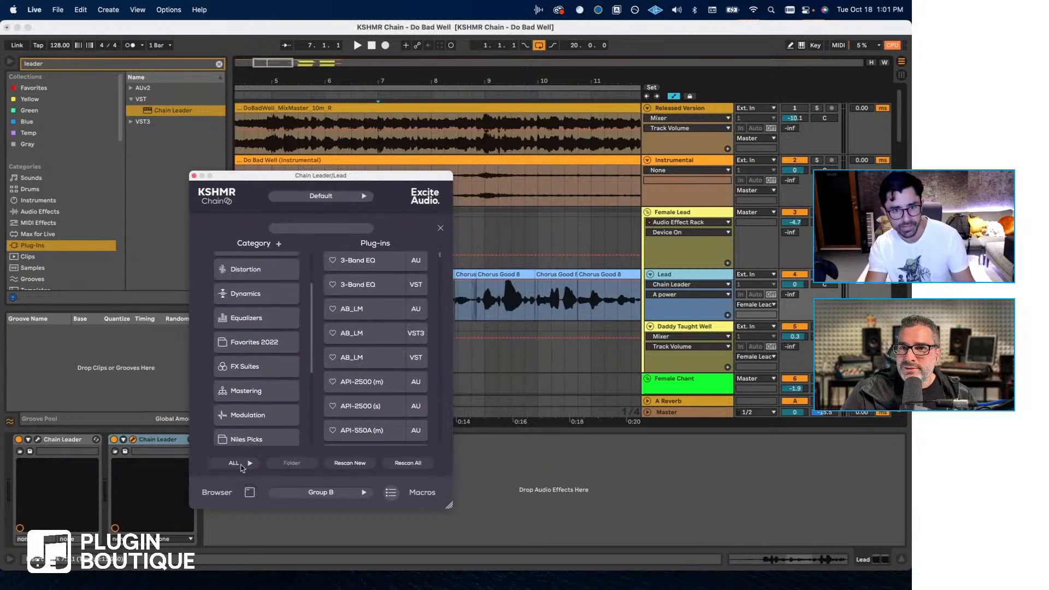
pyautogui.scroll(3, 249, 330)
pyautogui.click(279, 243)
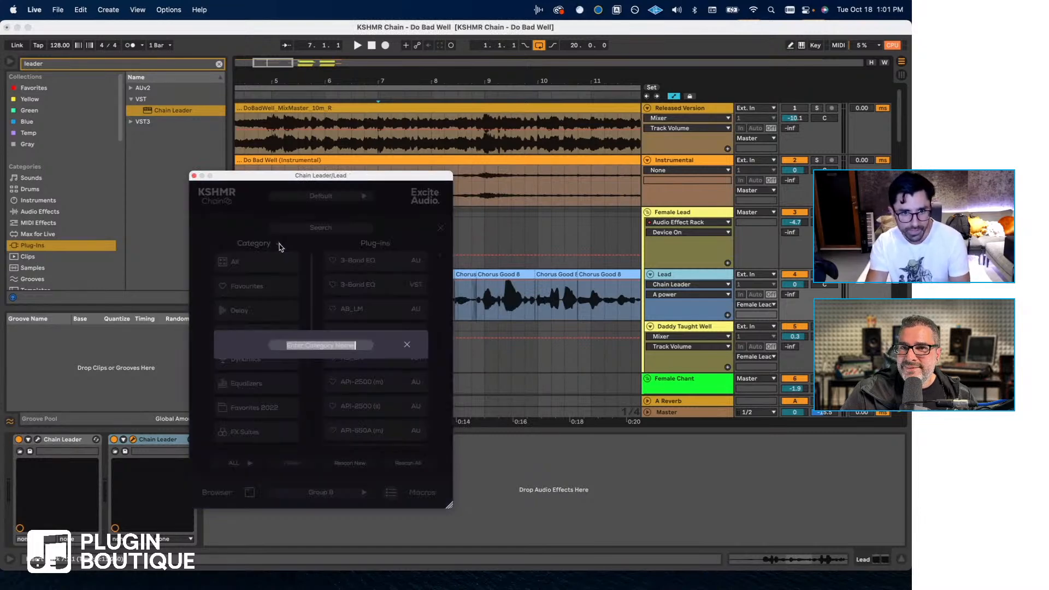
pyautogui.write('Ne')
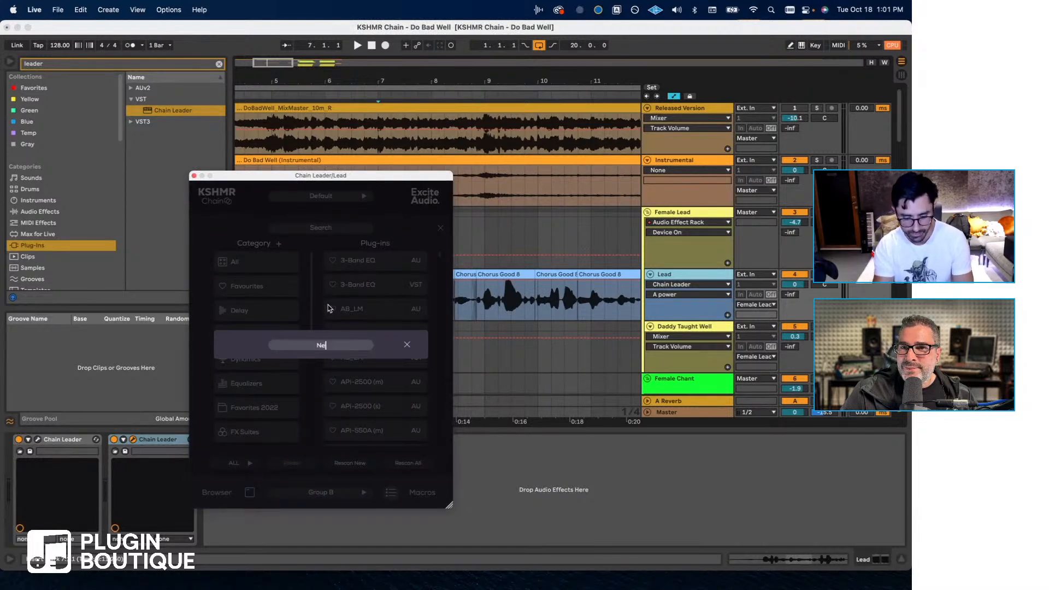
pyautogui.write('w C')
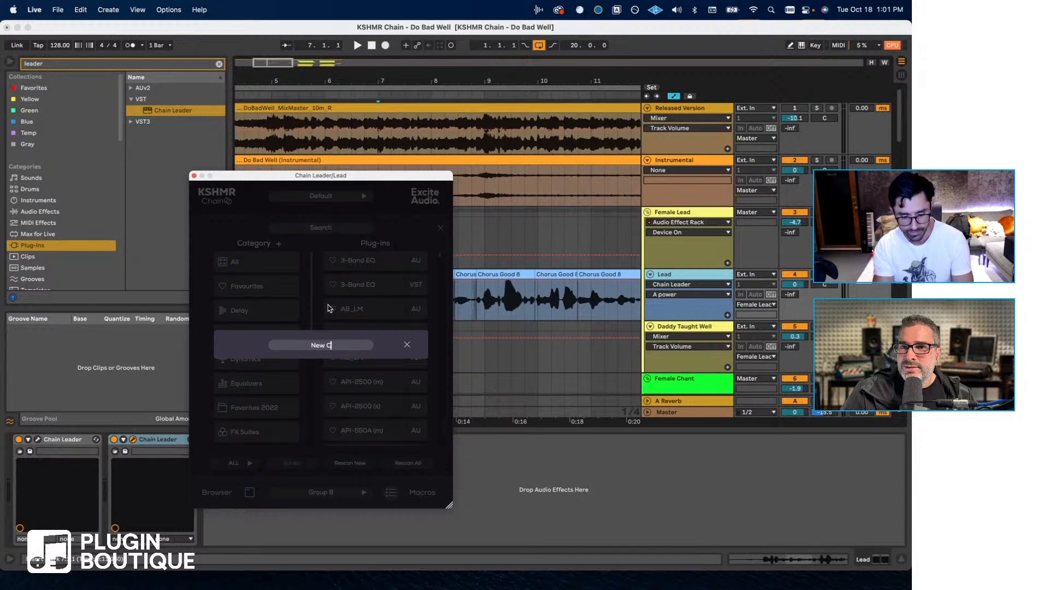
pyautogui.write('ool Category')
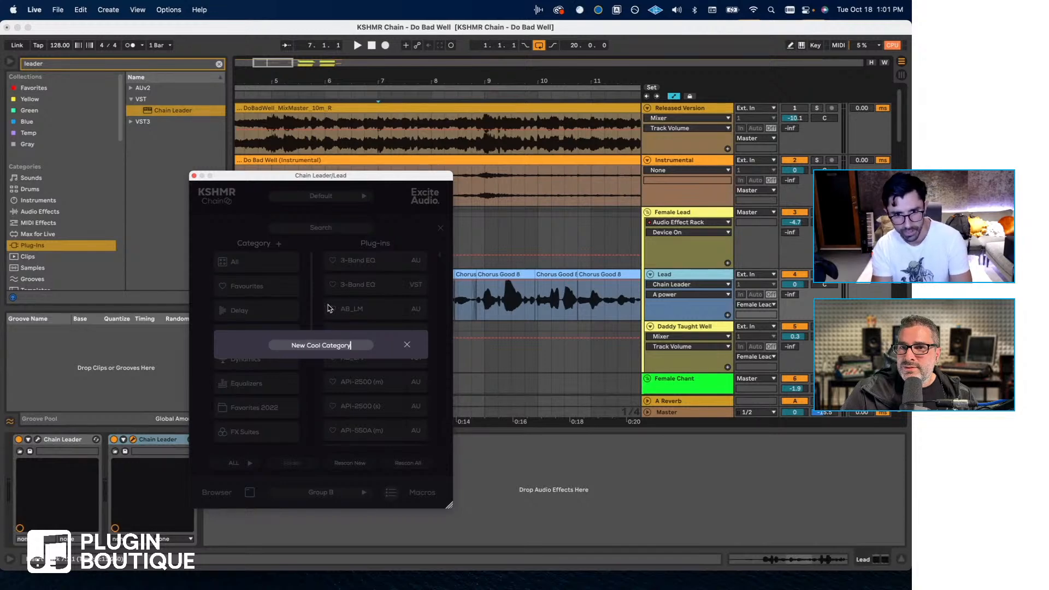
pyautogui.press('Return')
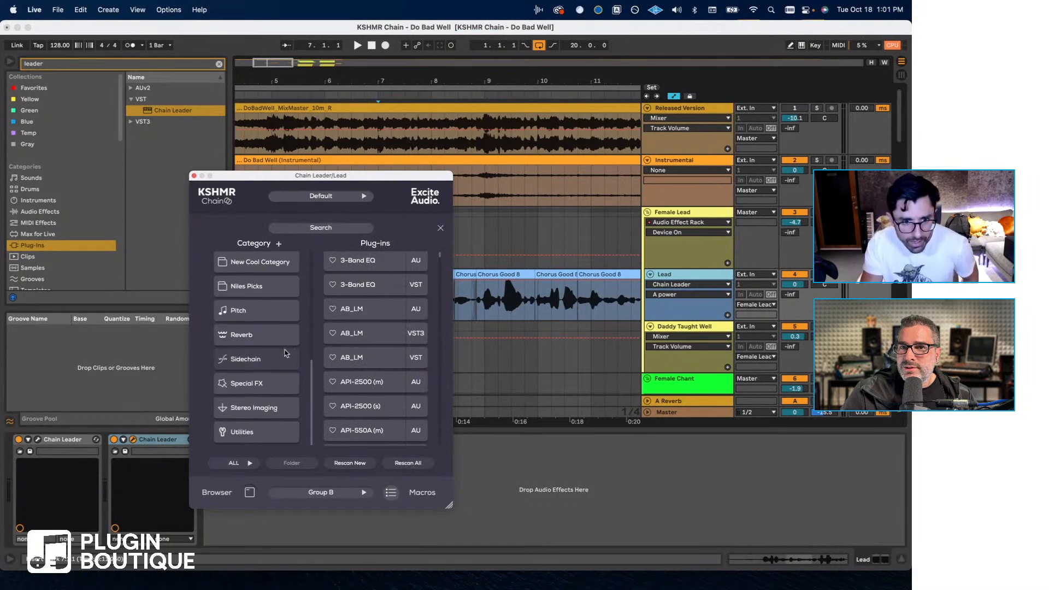
# - Load the VST version of 3-Band EQ in place of KSHMR Essentials Kick and check its interface
pyautogui.click(365, 284)
pyautogui.click(350, 261)
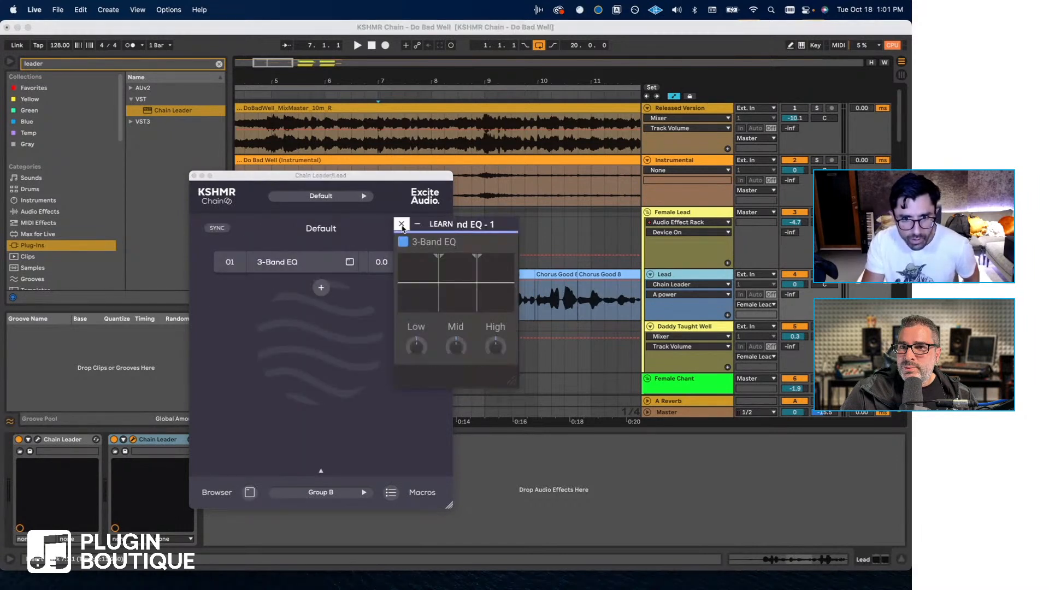
pyautogui.click(350, 261)
pyautogui.click(351, 261)
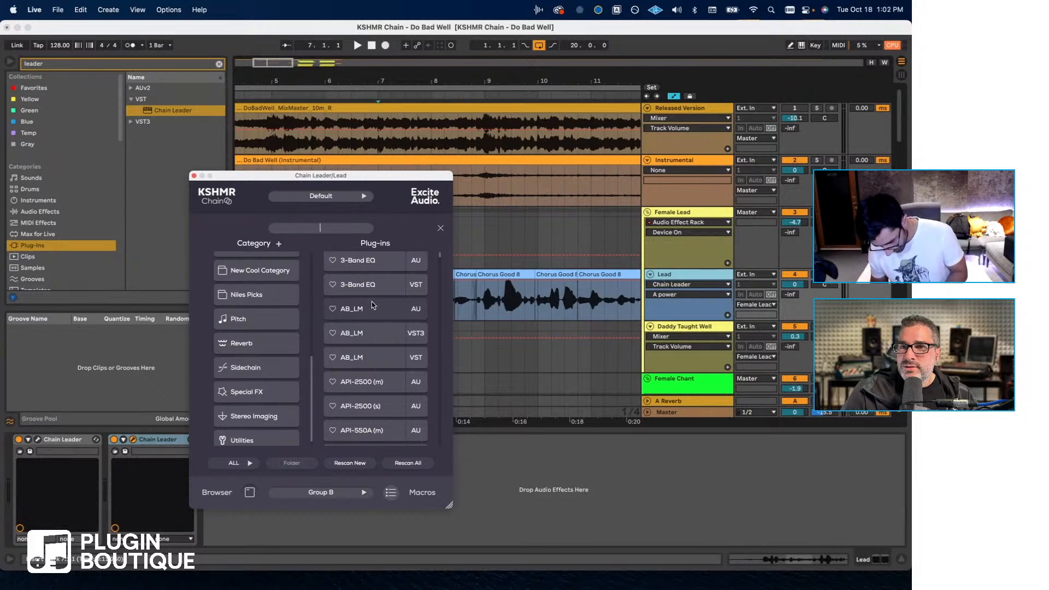
# - Show the contents of New Cool Category, then load Butch Vig Vocals (s) into the first slot
pyautogui.click(277, 277)
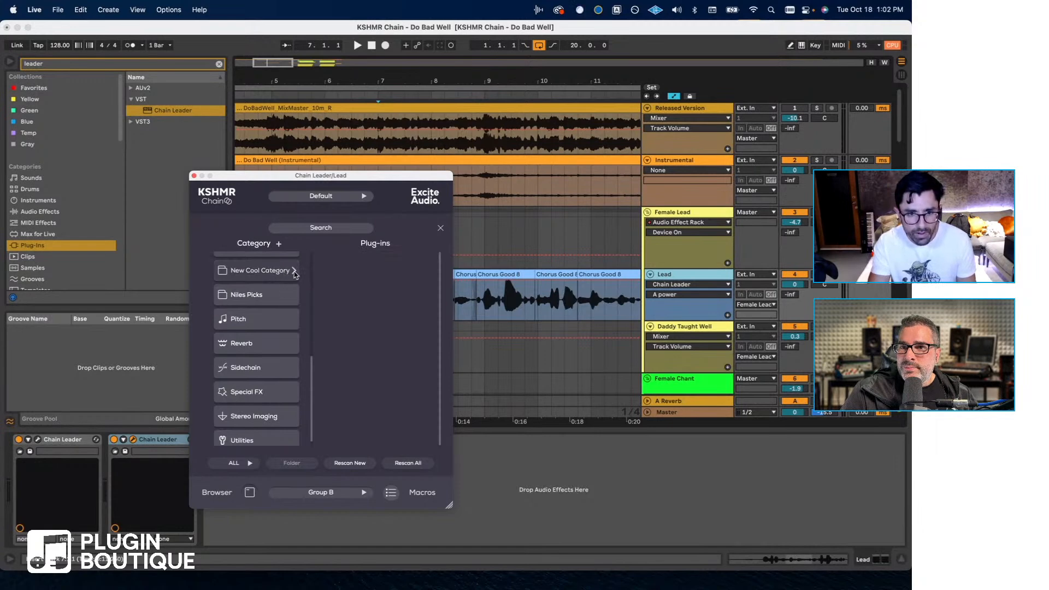
pyautogui.scroll(3, 275, 285)
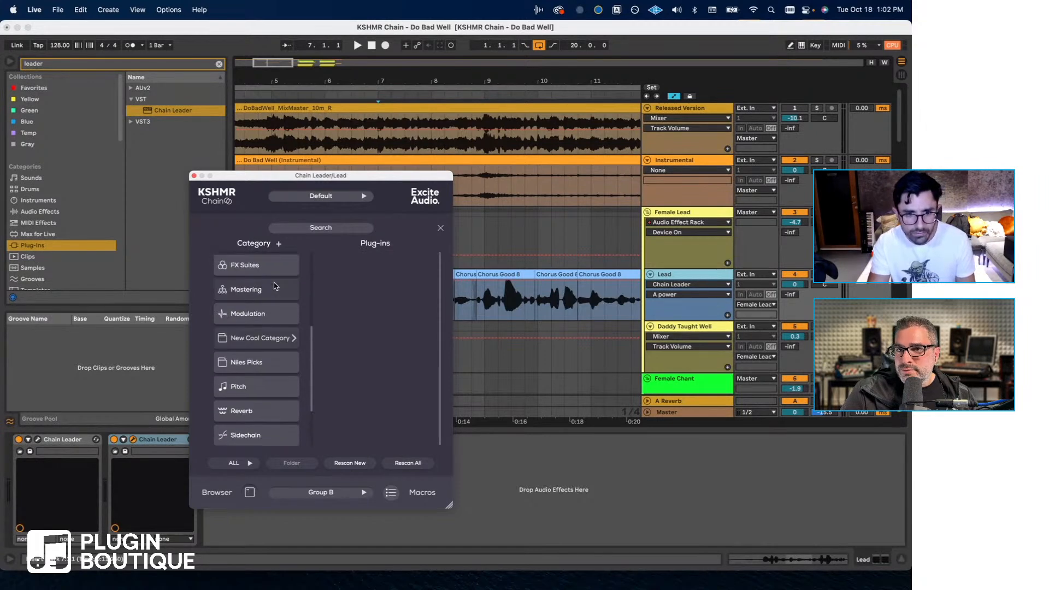
pyautogui.scroll(7, 273, 309)
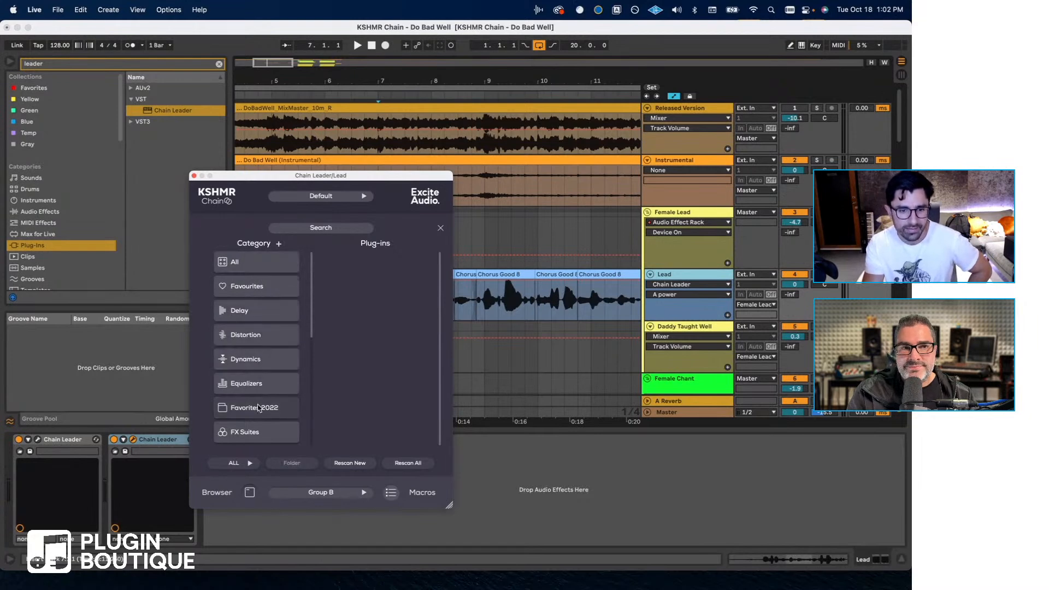
pyautogui.scroll(-2, 257, 402)
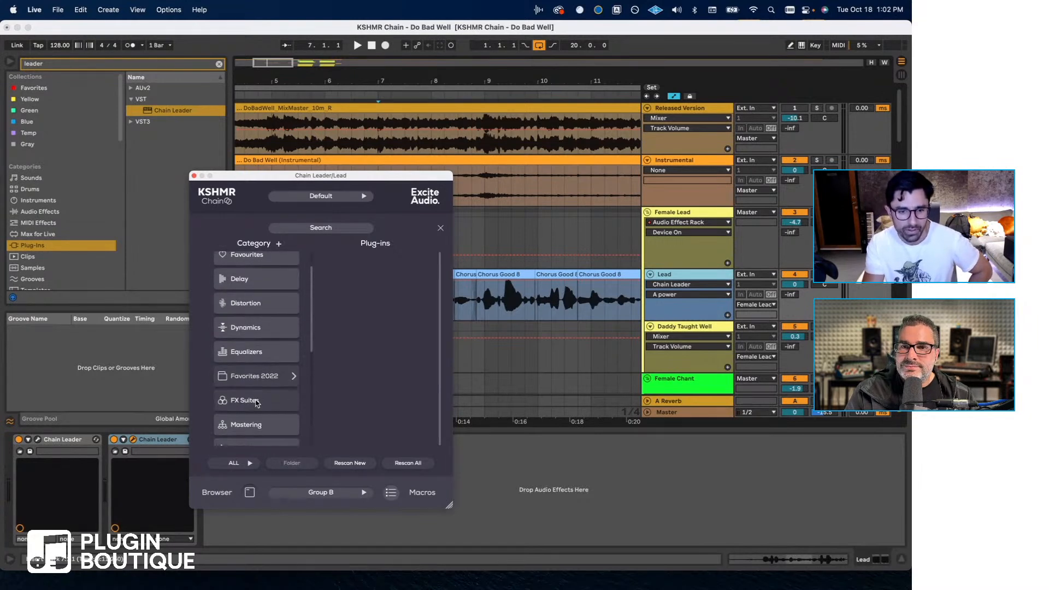
pyautogui.click(257, 401)
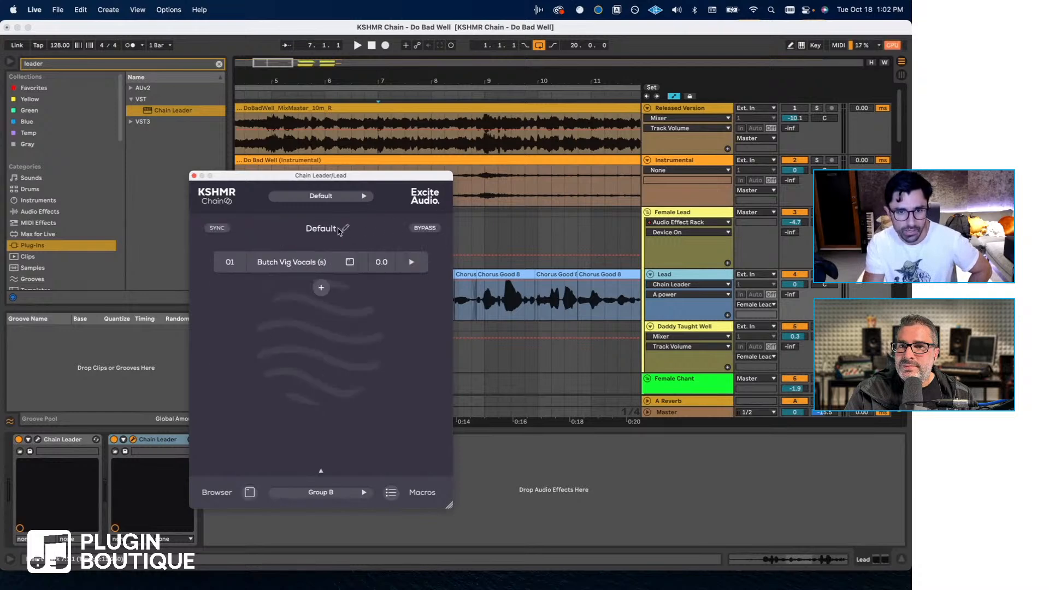
pyautogui.moveTo(345, 266)
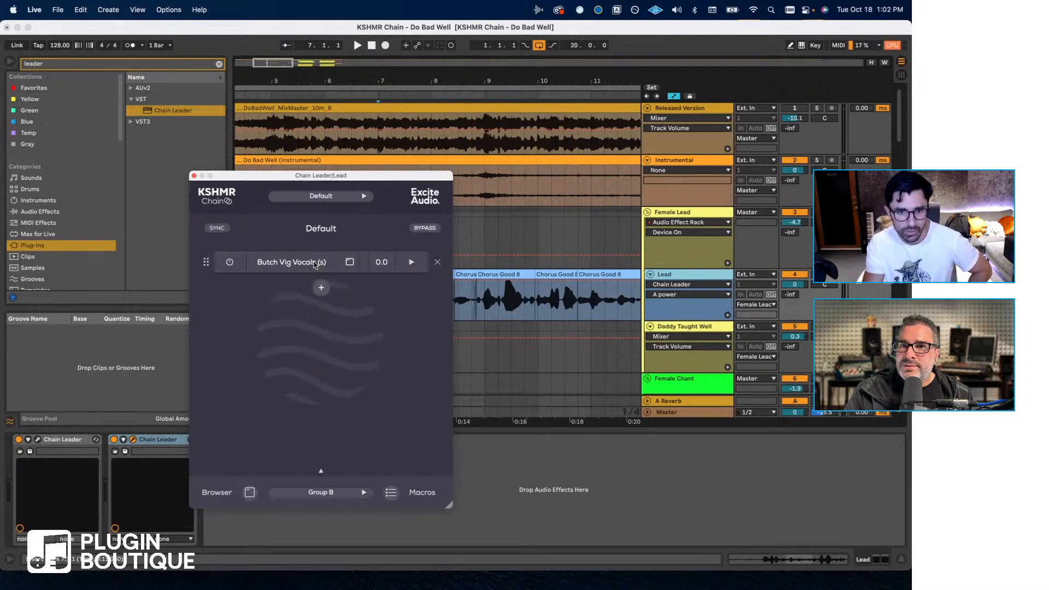
# - Remove Butch Vig Vocals (s) from the chain and delete the second Chain Leader from the Lead track
pyautogui.click(437, 262)
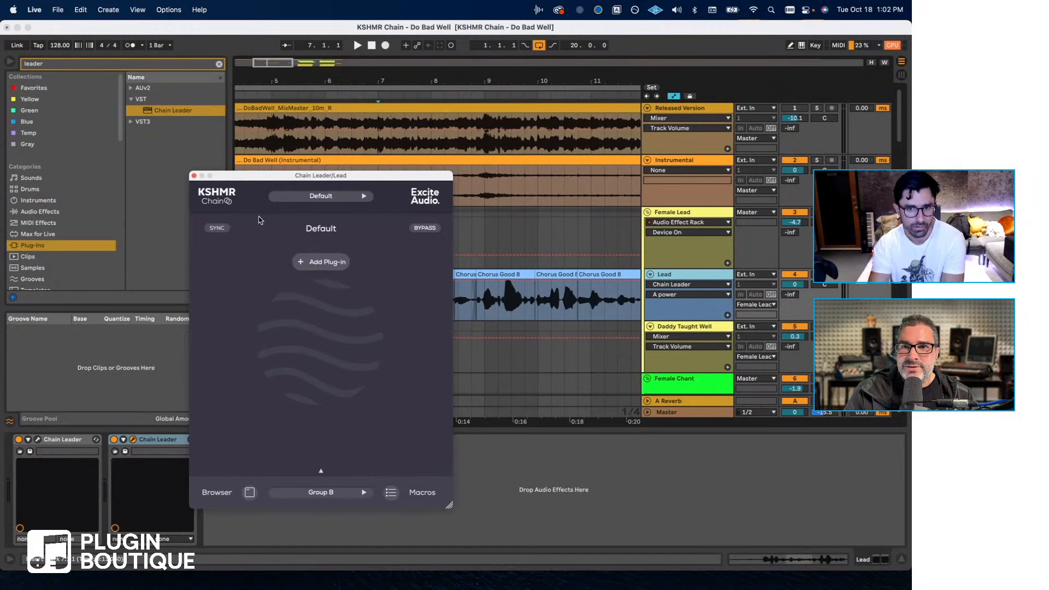
pyautogui.click(195, 176)
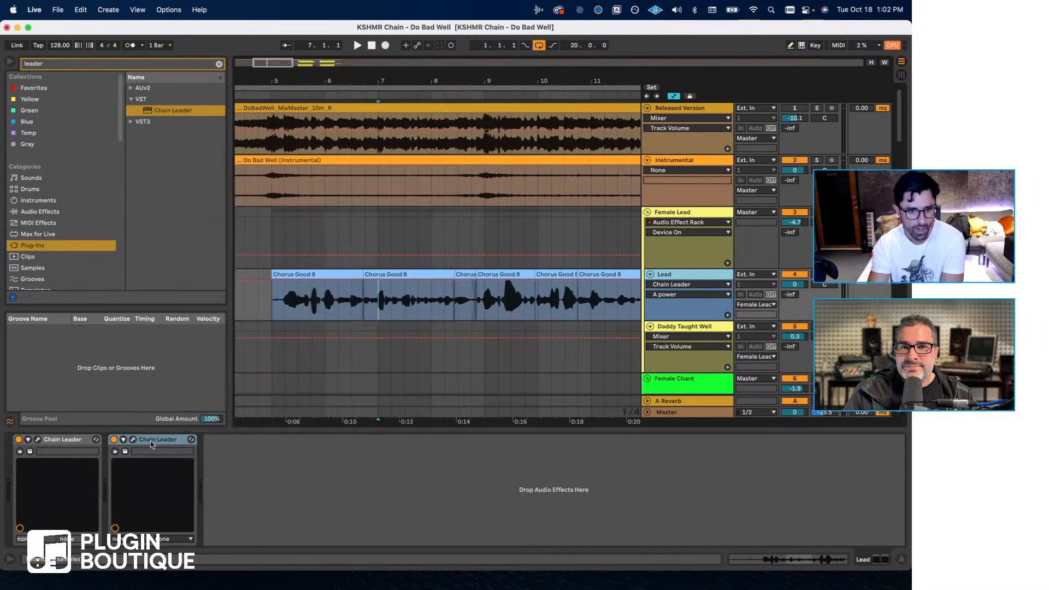
pyautogui.press('Delete')
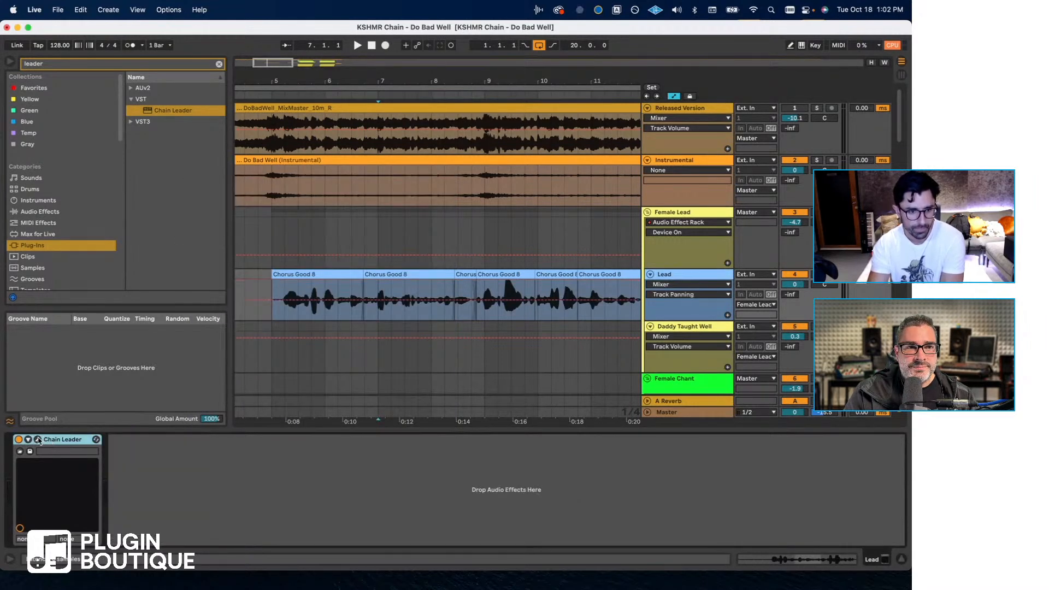
# - Solo the Released Version track and listen to it from bar 3 until after the Lead chorus clips end
pyautogui.click(273, 290)
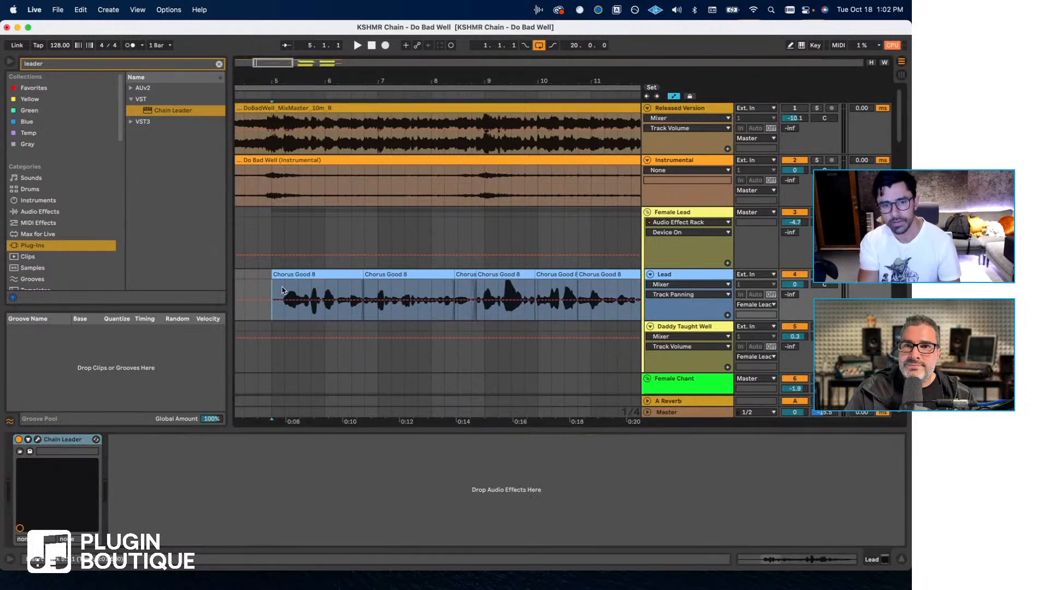
pyautogui.hscroll(-3, 339, 259)
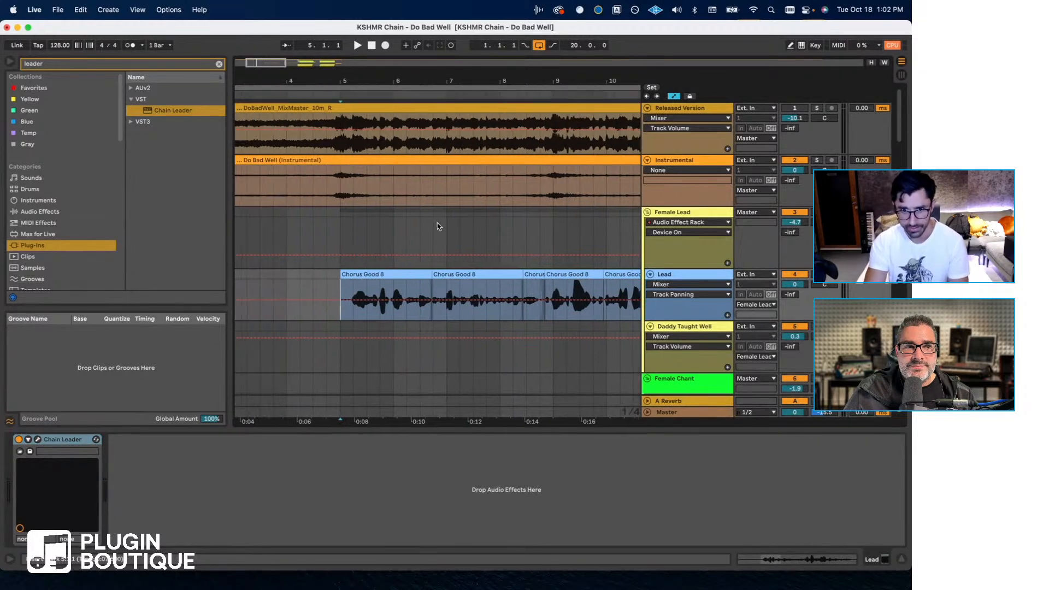
pyautogui.click(815, 108)
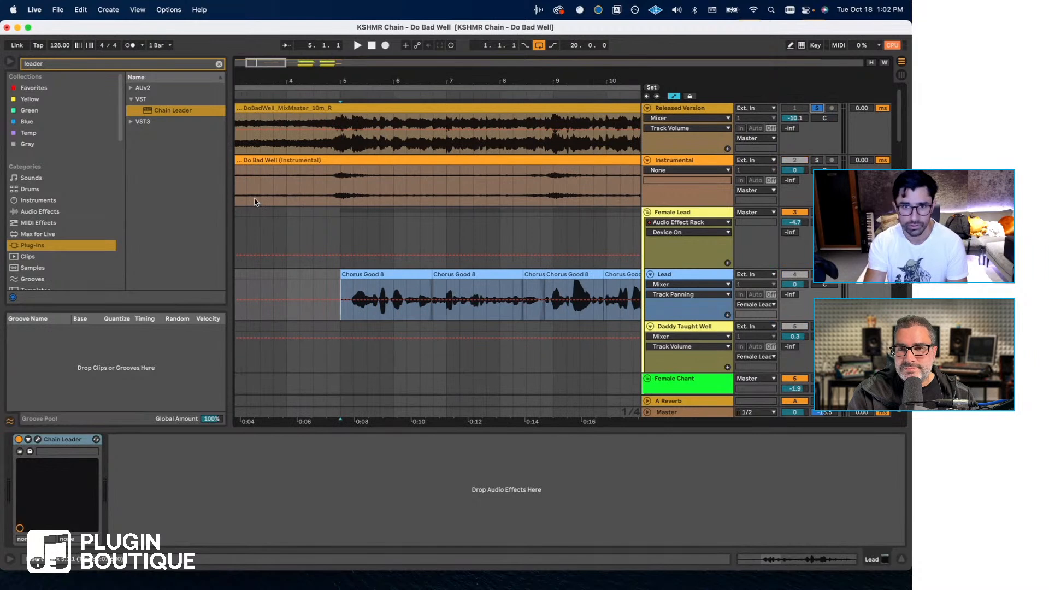
pyautogui.hscroll(-3, 307, 140)
pyautogui.click(307, 140)
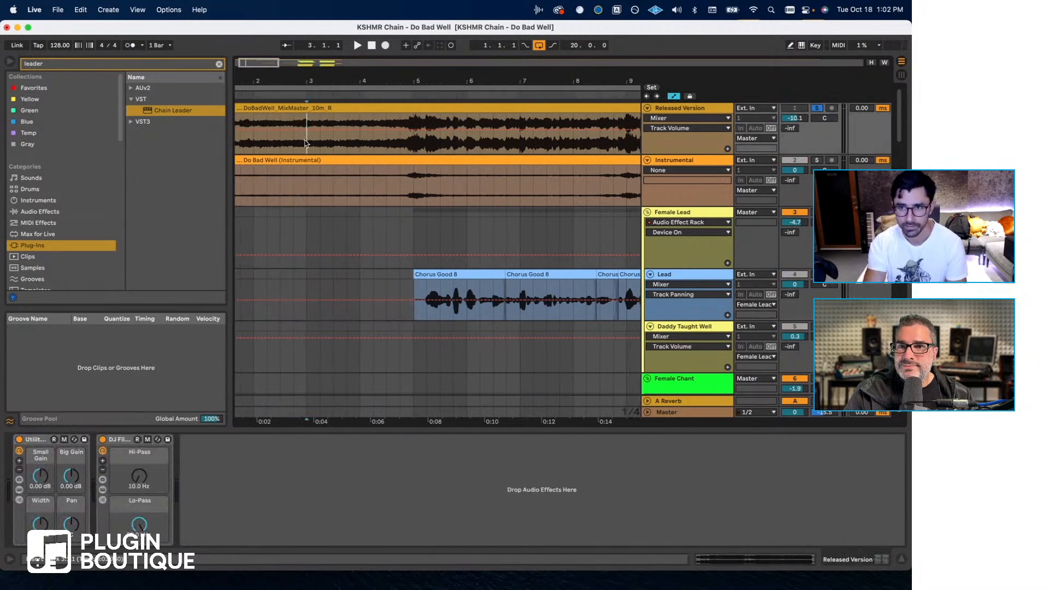
pyautogui.press('space')
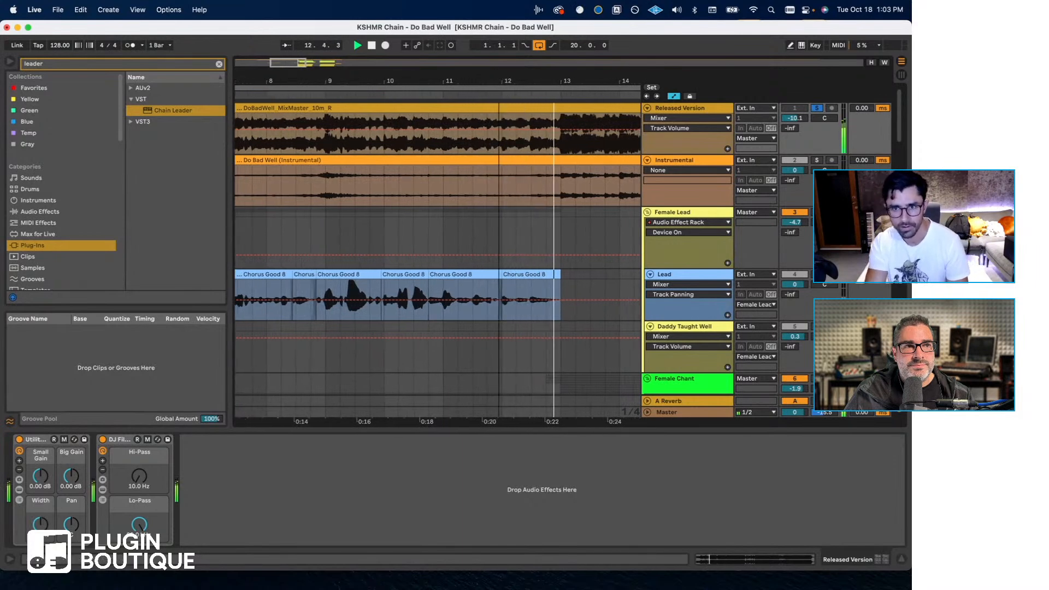
pyautogui.moveTo(498, 79); pyautogui.dragTo(484, 74)
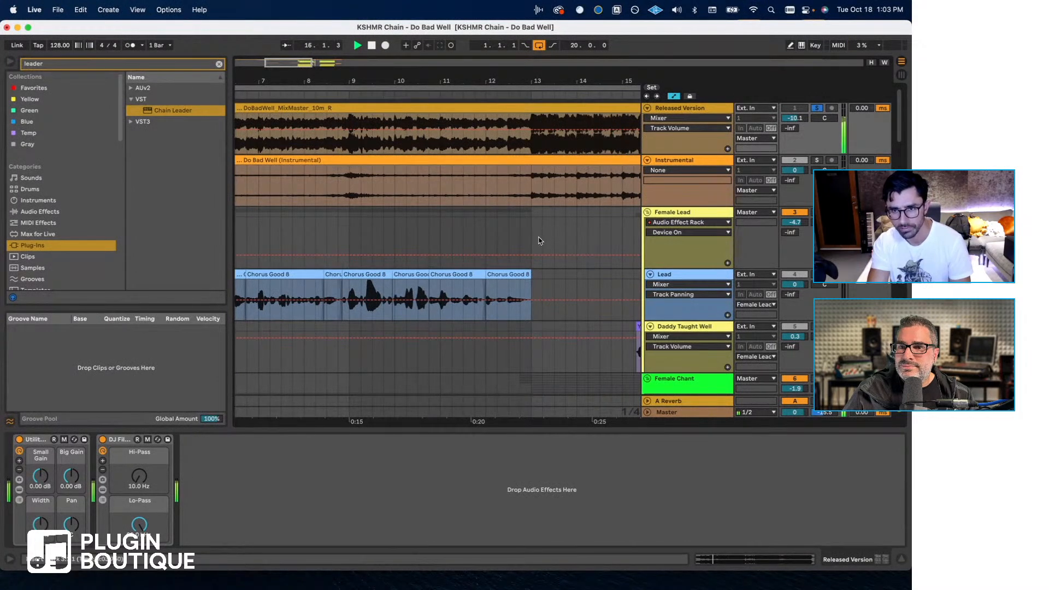
pyautogui.press('space')
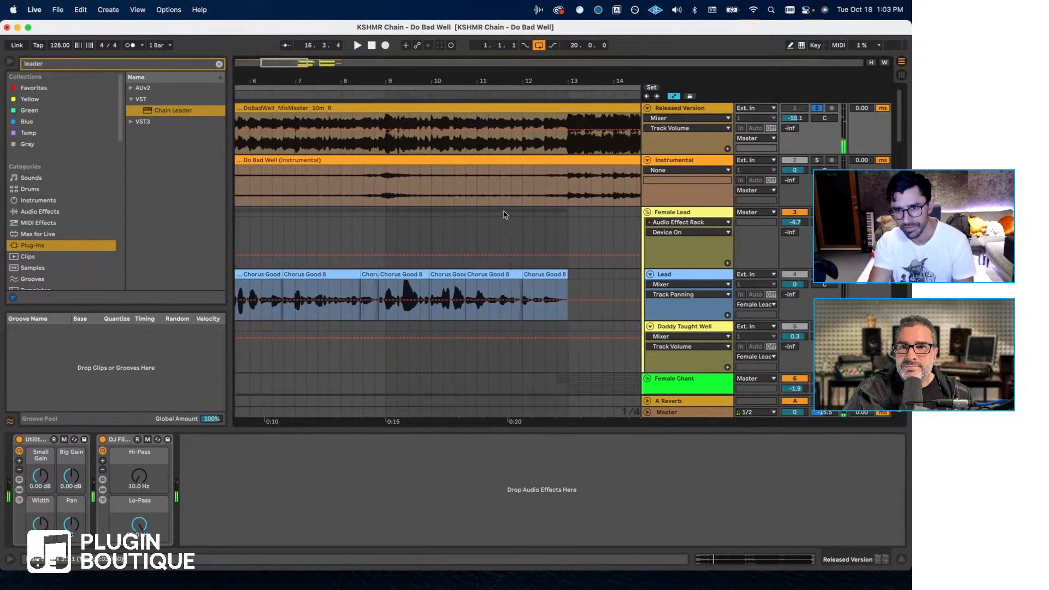
# - Unsolo the Released Version track, listen to the mix from bar 4, and stop playback with the position at bar 5 on Lead
pyautogui.click(405, 185)
pyautogui.click(819, 108)
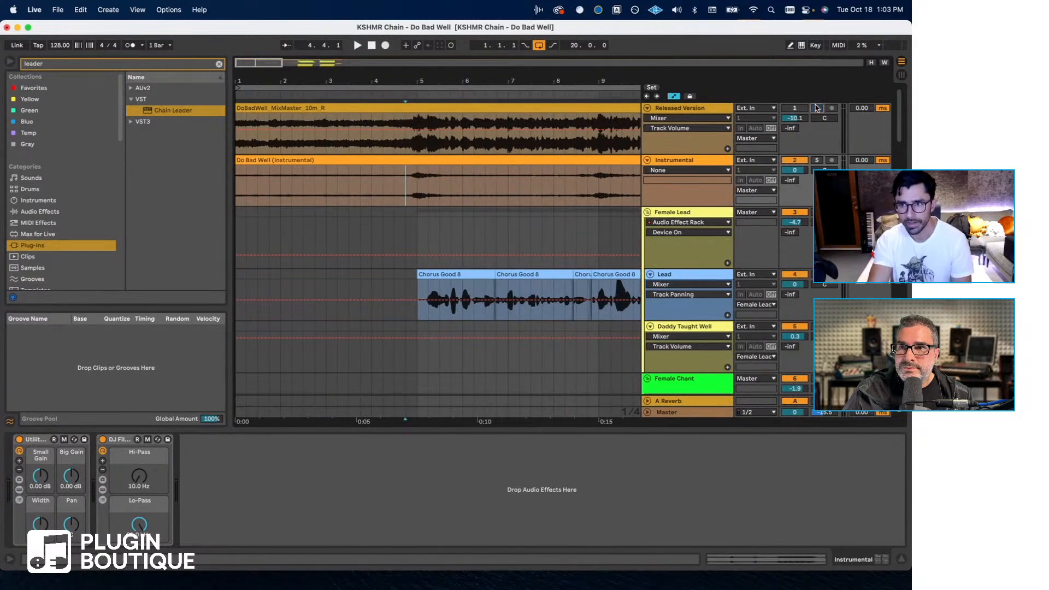
pyautogui.click(374, 187)
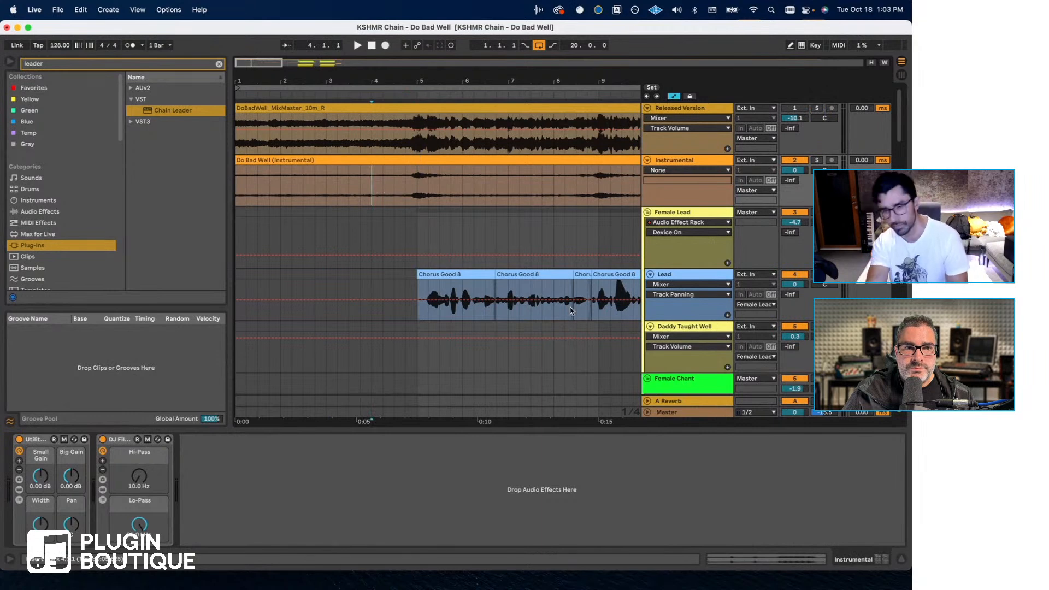
pyautogui.press('space')
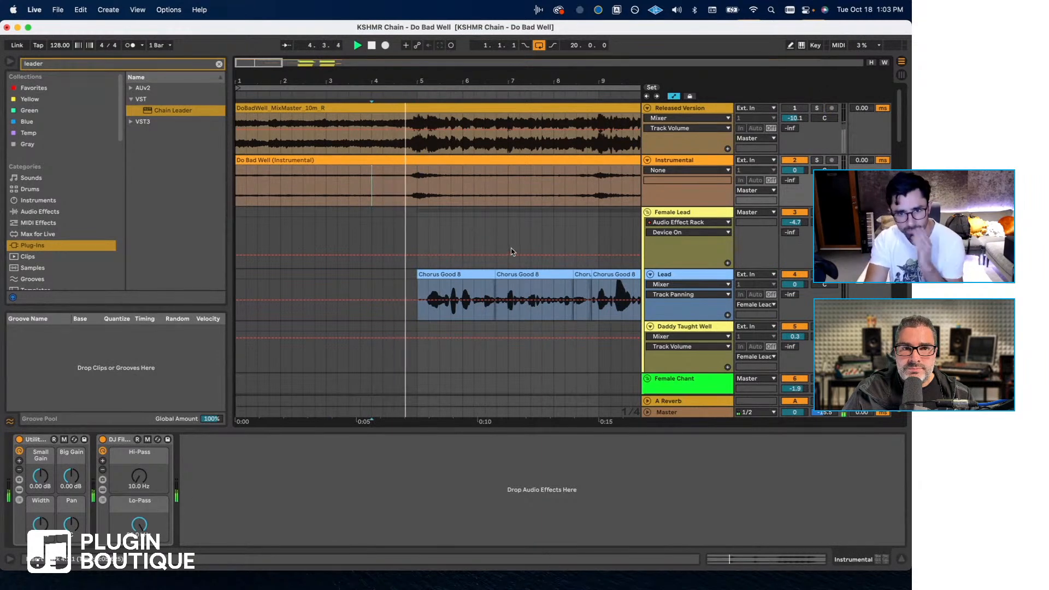
pyautogui.moveTo(473, 80); pyautogui.dragTo(384, 78)
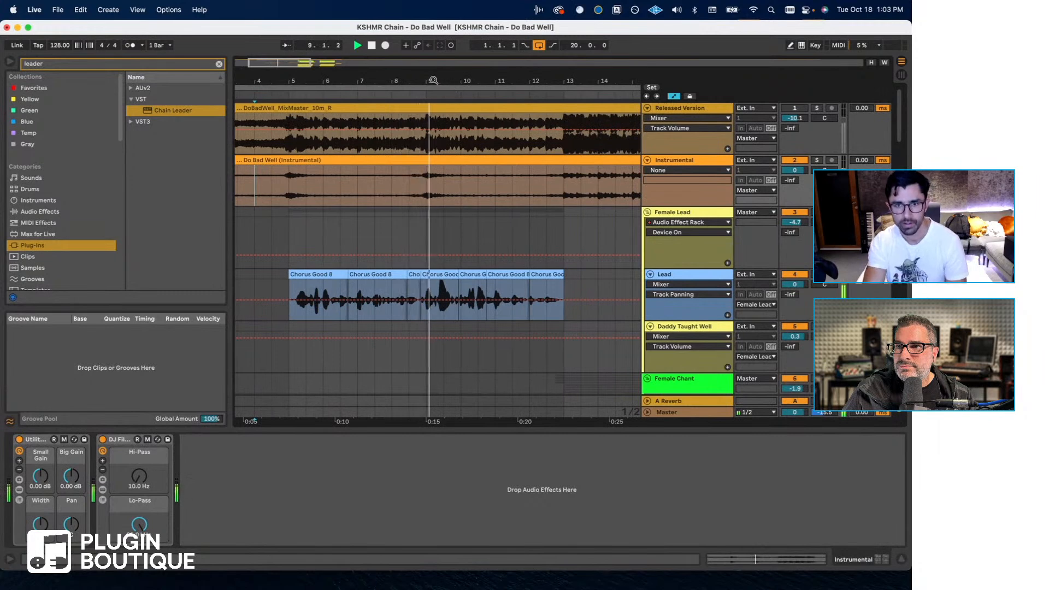
pyautogui.moveTo(428, 79); pyautogui.dragTo(429, 87)
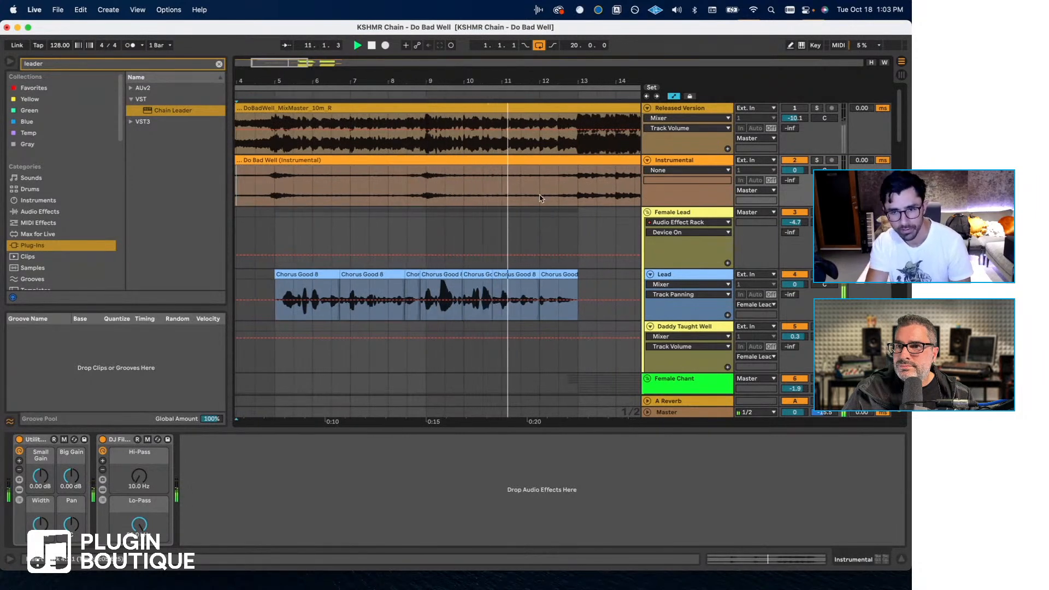
pyautogui.scroll(-3, 540, 198)
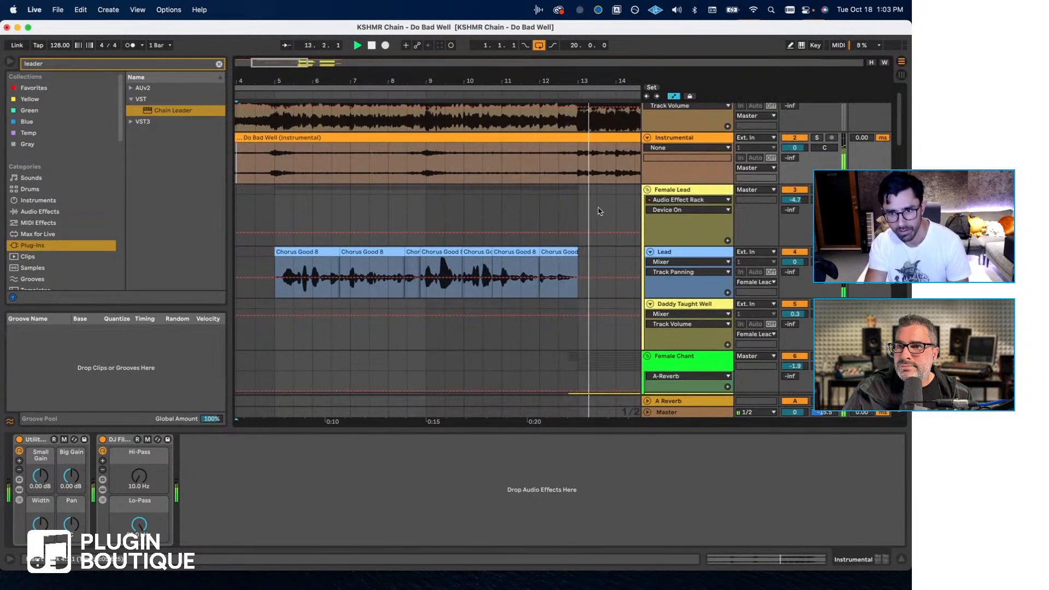
pyautogui.scroll(-1, 598, 211)
pyautogui.scroll(-4, 599, 211)
pyautogui.click(277, 225)
pyautogui.press('space')
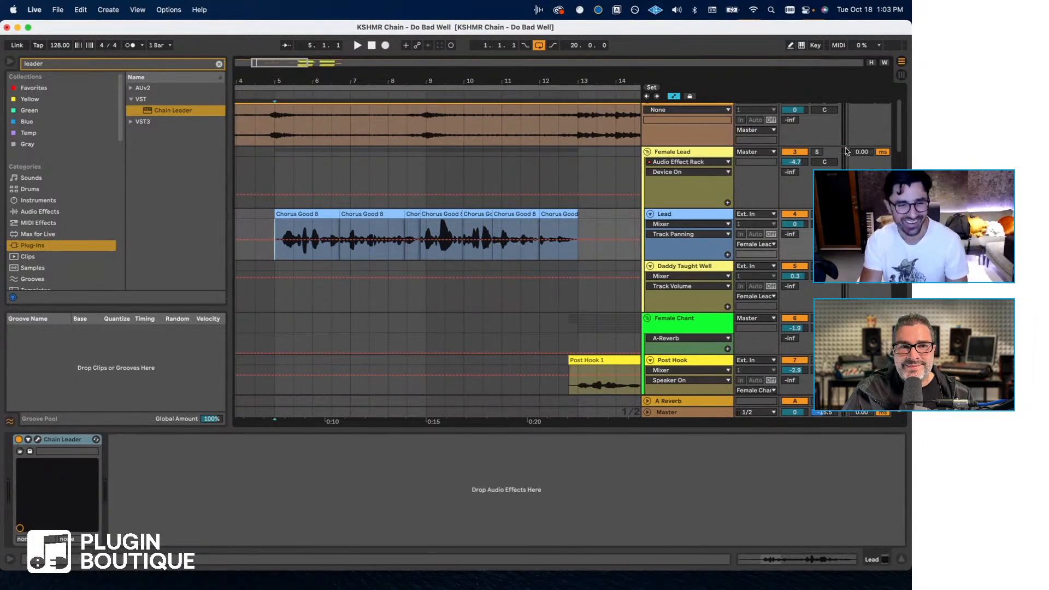
# - Select the Male Support group, then set the playback position to the start of HK Male 1's first Chorus Male 3 clip
pyautogui.scroll(-10, 596, 261)
pyautogui.scroll(-20, 596, 261)
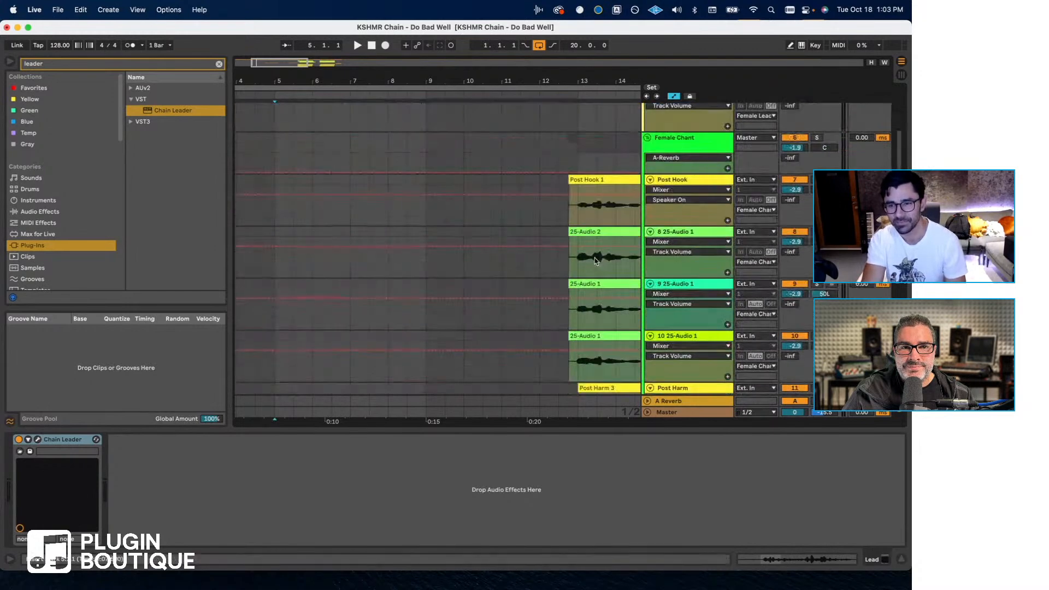
pyautogui.click(668, 262)
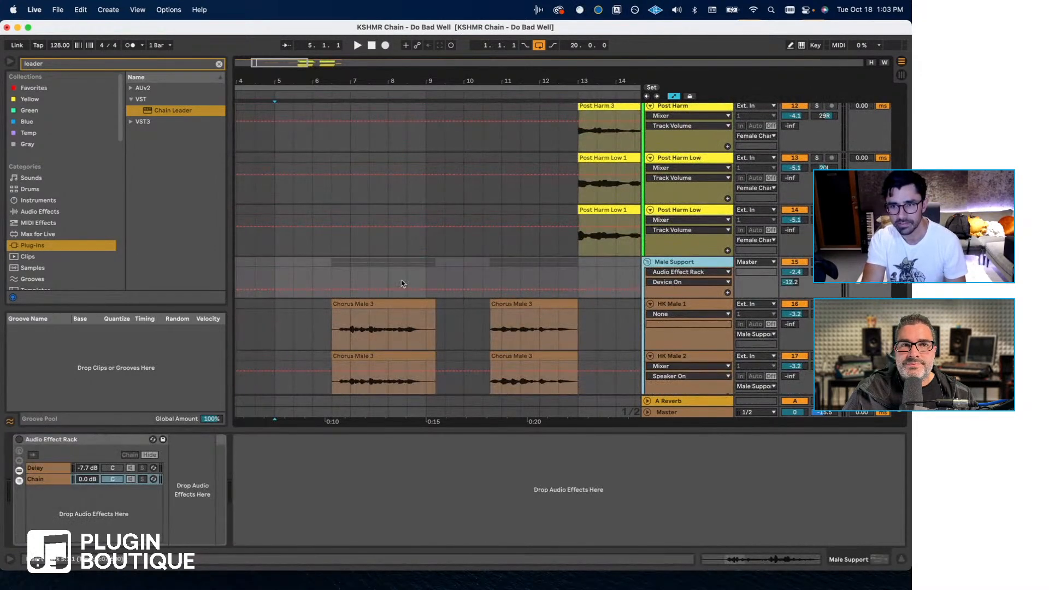
pyautogui.scroll(-6, 401, 282)
pyautogui.click(333, 247)
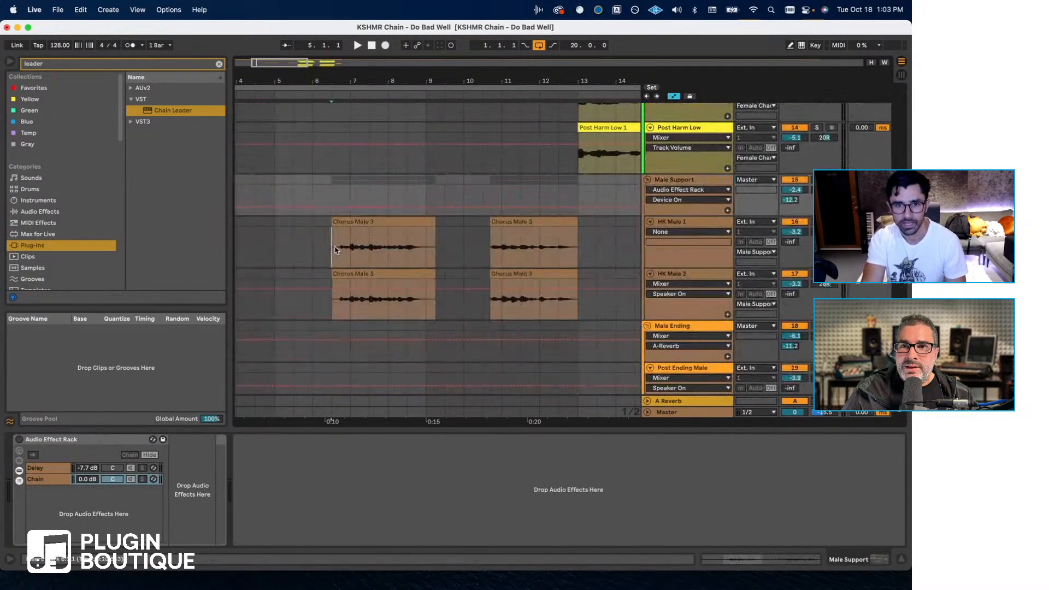
# - Fold the Male Ending and Male Chant groups, and deactivate the Male Support, Male Ending and Male Chant groups
pyautogui.click(669, 181)
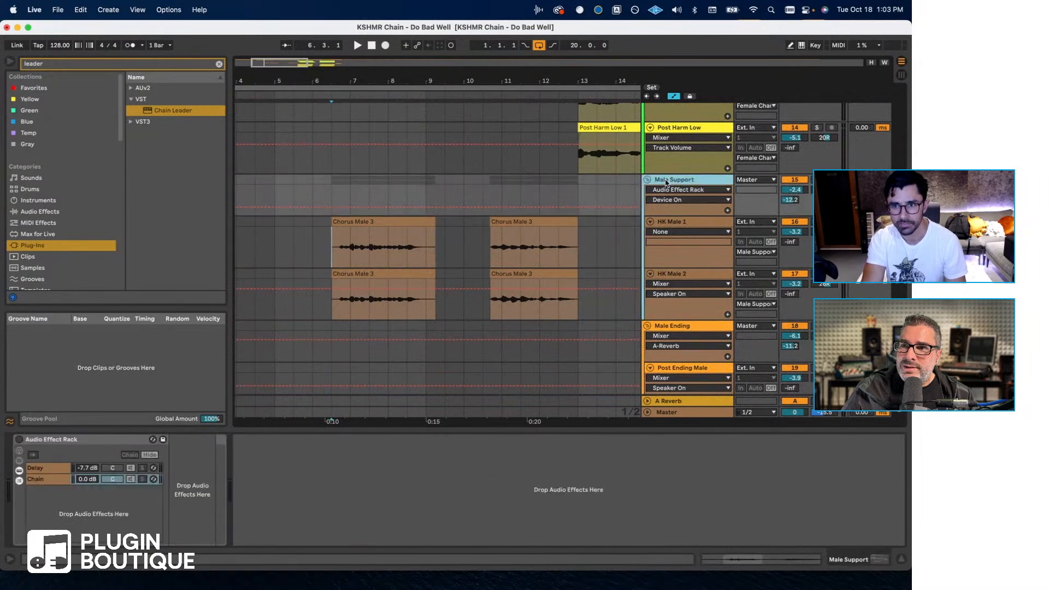
pyautogui.scroll(-5, 684, 262)
pyautogui.click(676, 263)
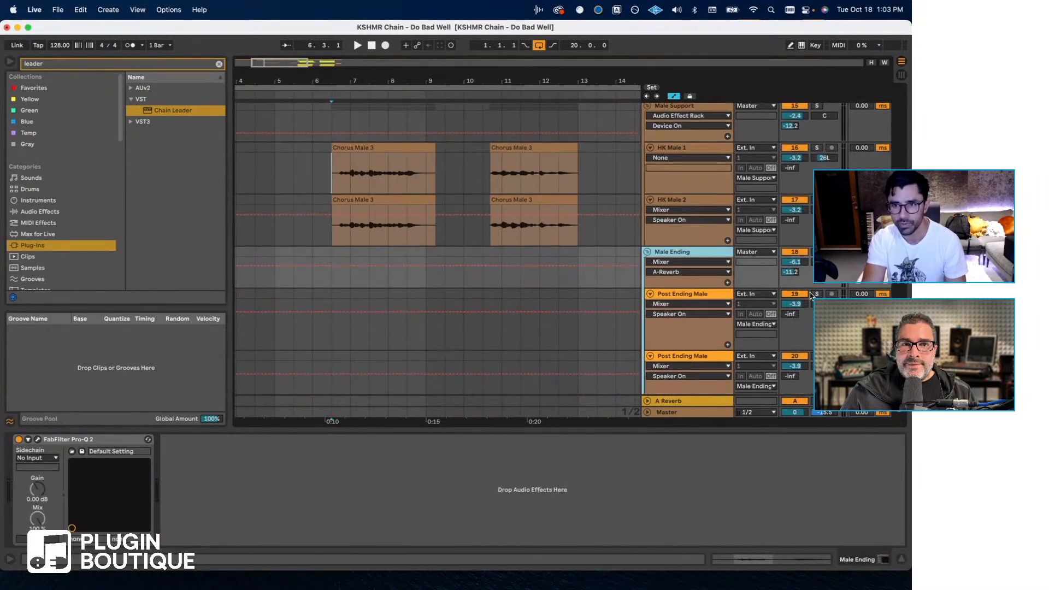
pyautogui.scroll(-4, 811, 296)
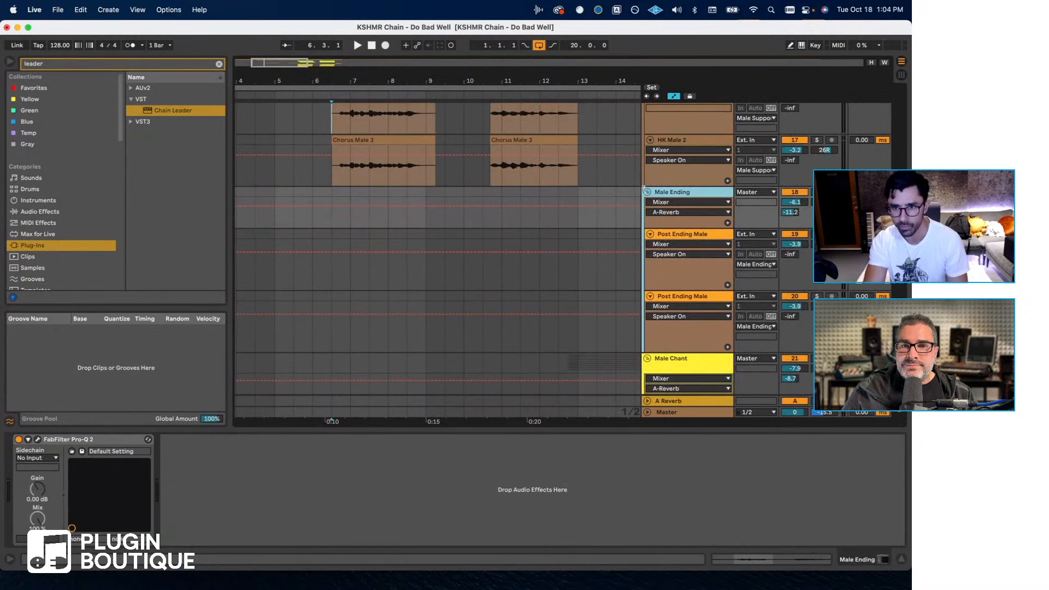
pyautogui.click(647, 193)
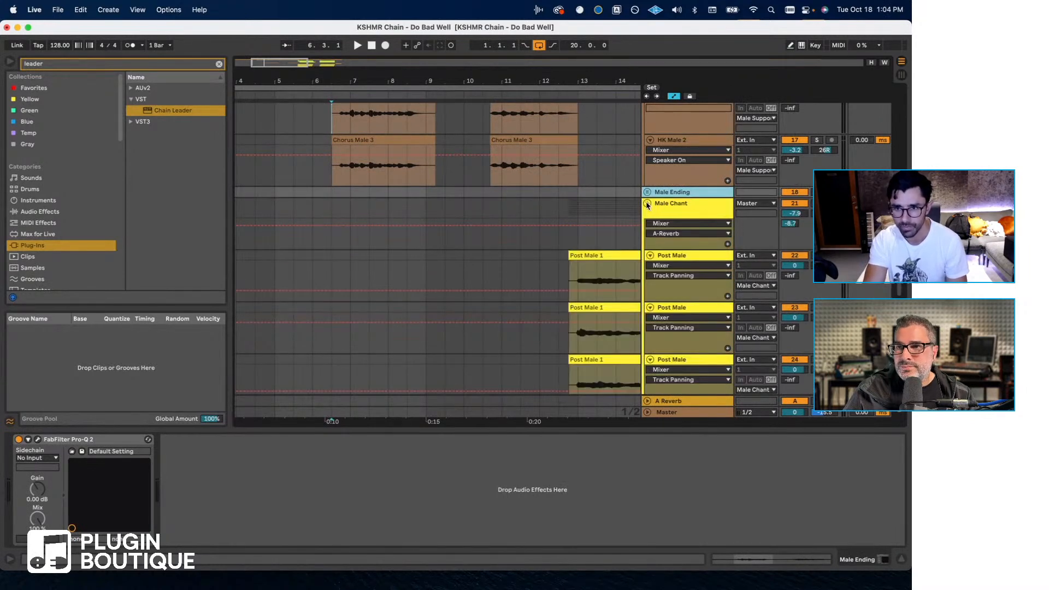
pyautogui.click(647, 204)
pyautogui.click(794, 204)
pyautogui.scroll(5, 795, 191)
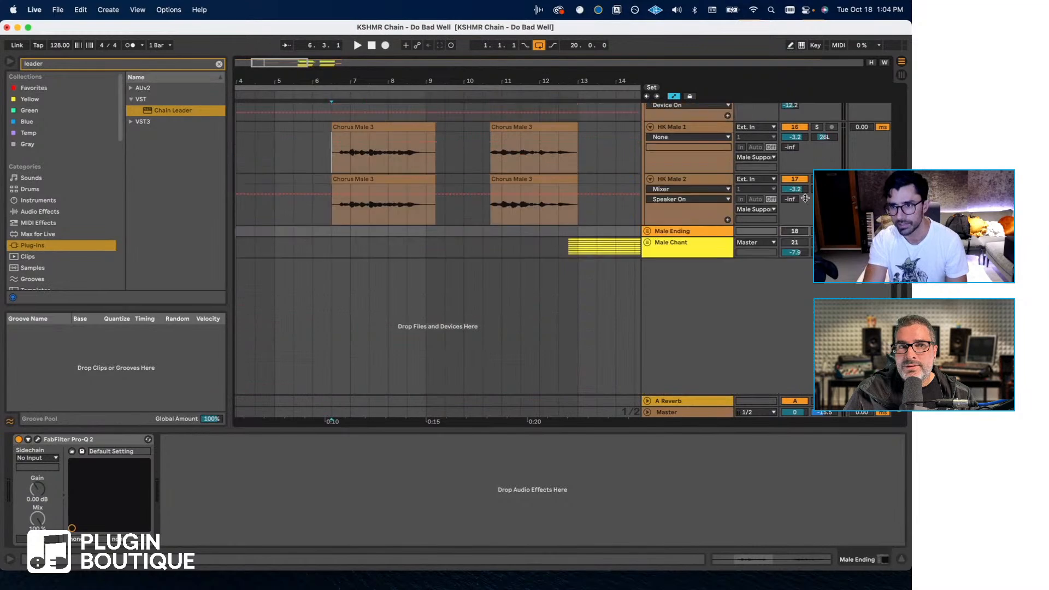
pyautogui.scroll(15, 667, 188)
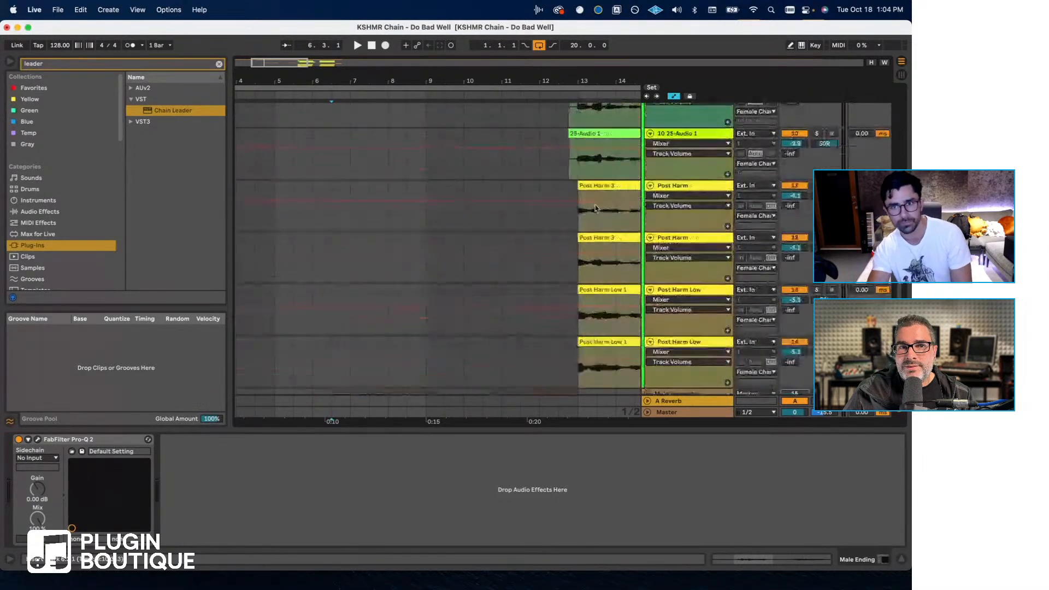
# - Inspect the Chain Leader on the Lead track and the Chain Follower on Post Hook, closing each plug-in window after viewing
pyautogui.click(680, 223)
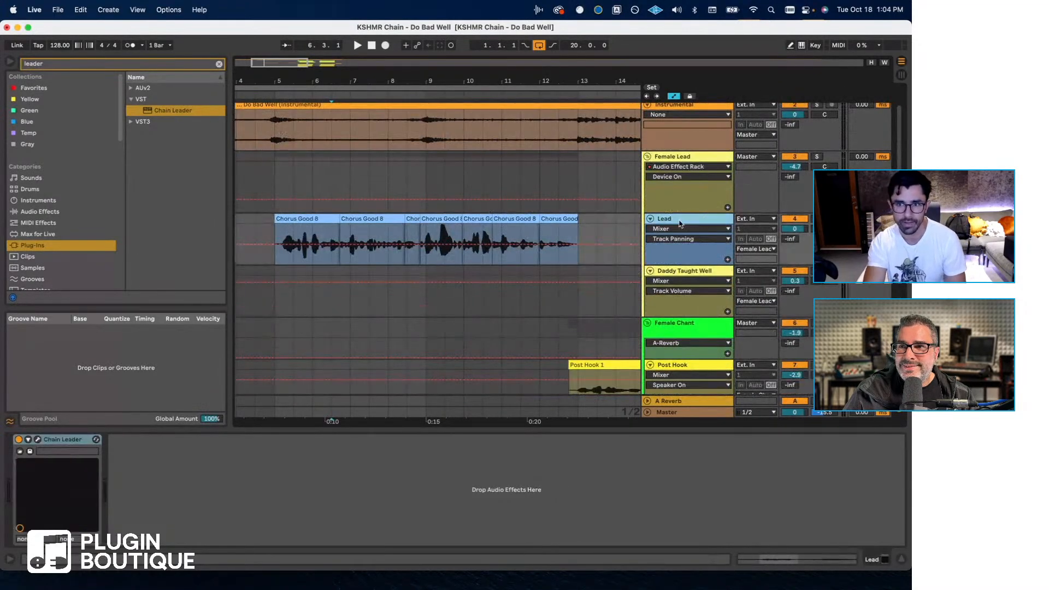
pyautogui.click(38, 440)
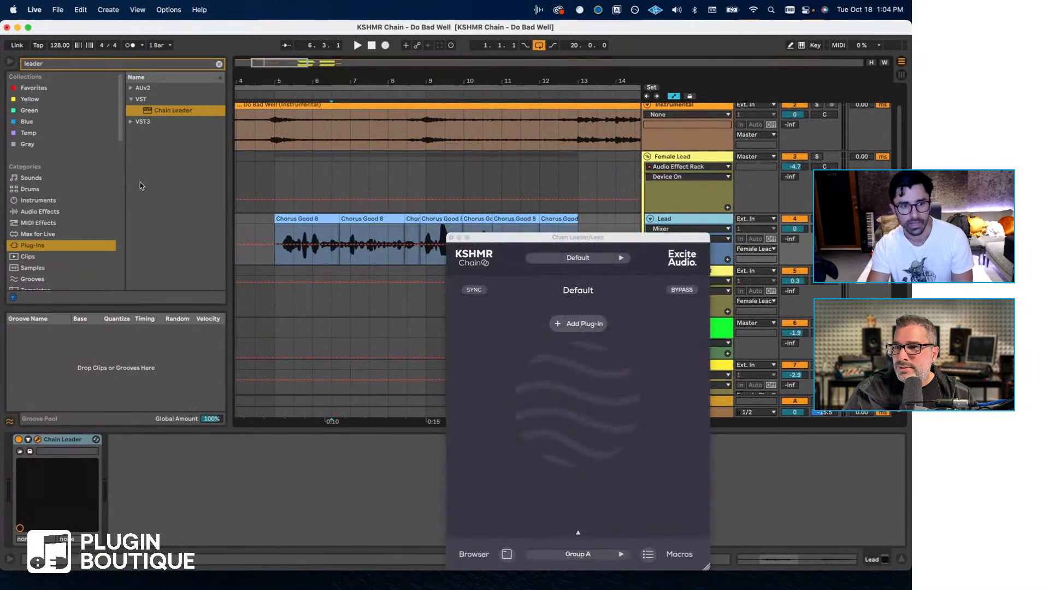
pyautogui.click(451, 238)
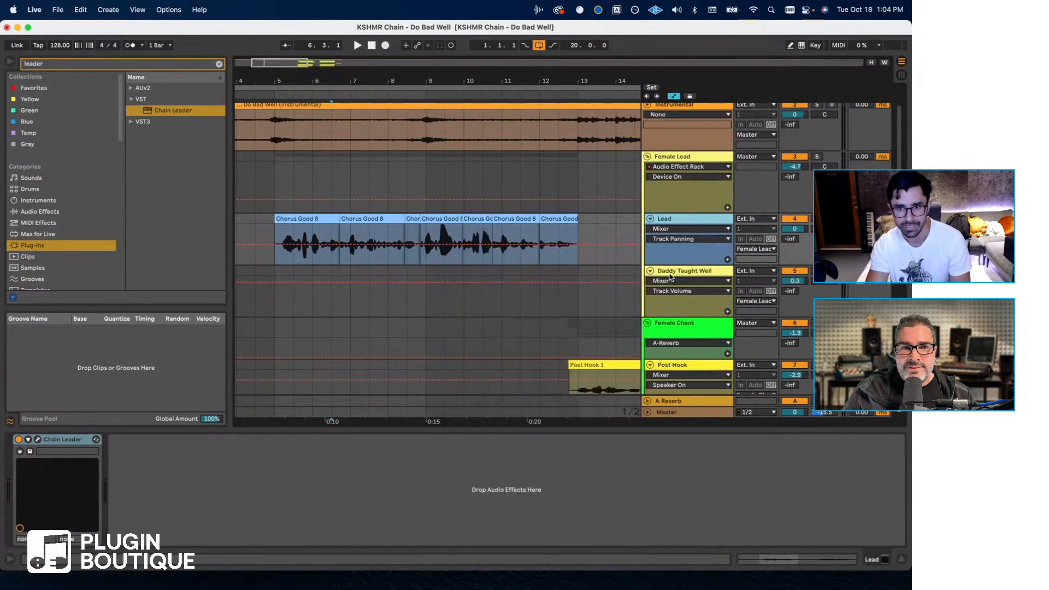
pyautogui.scroll(-2, 682, 337)
pyautogui.click(681, 335)
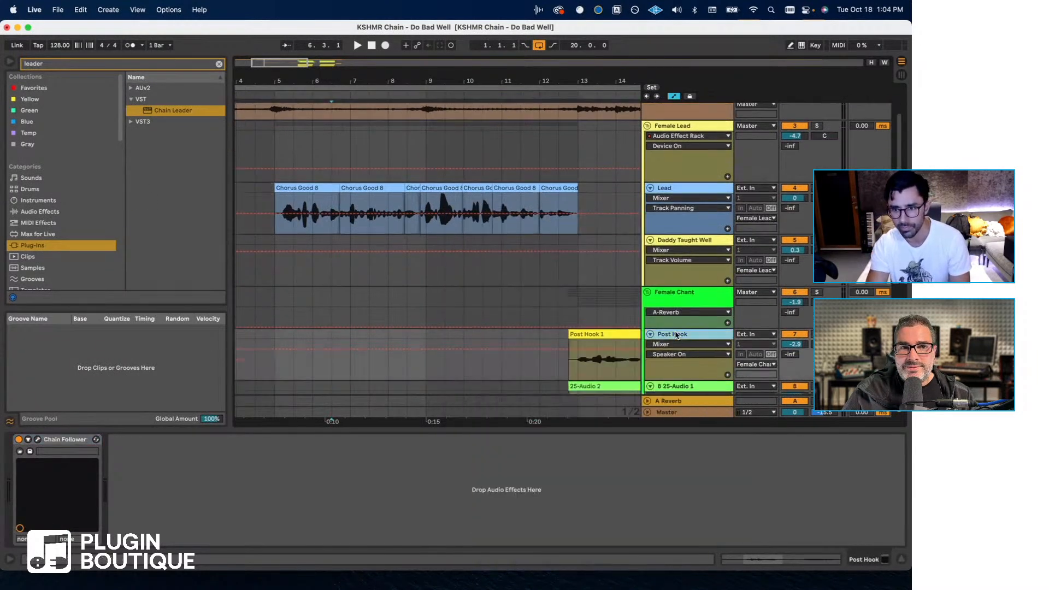
pyautogui.click(37, 440)
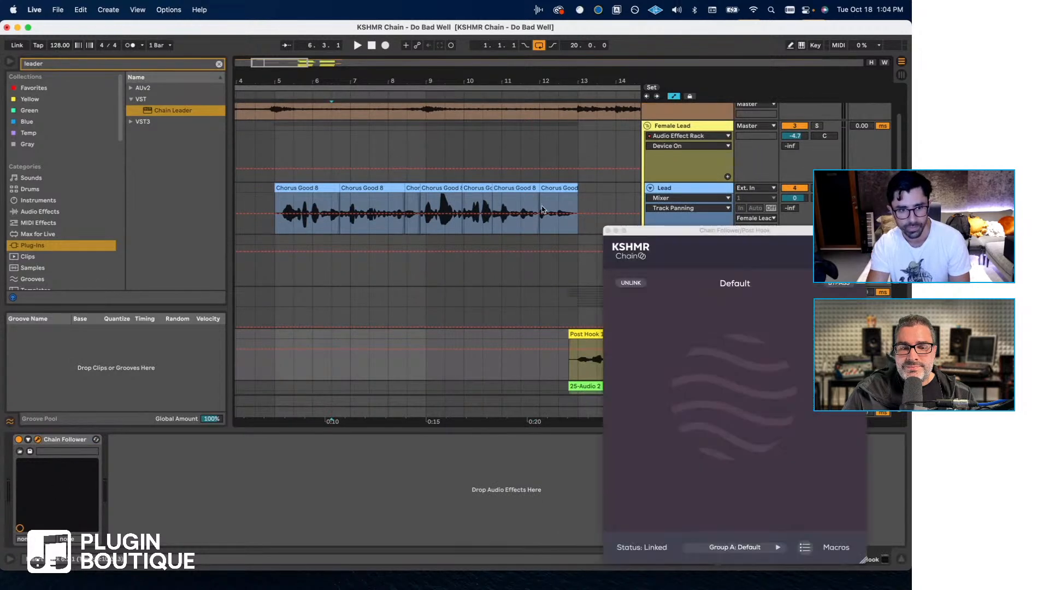
pyautogui.click(609, 230)
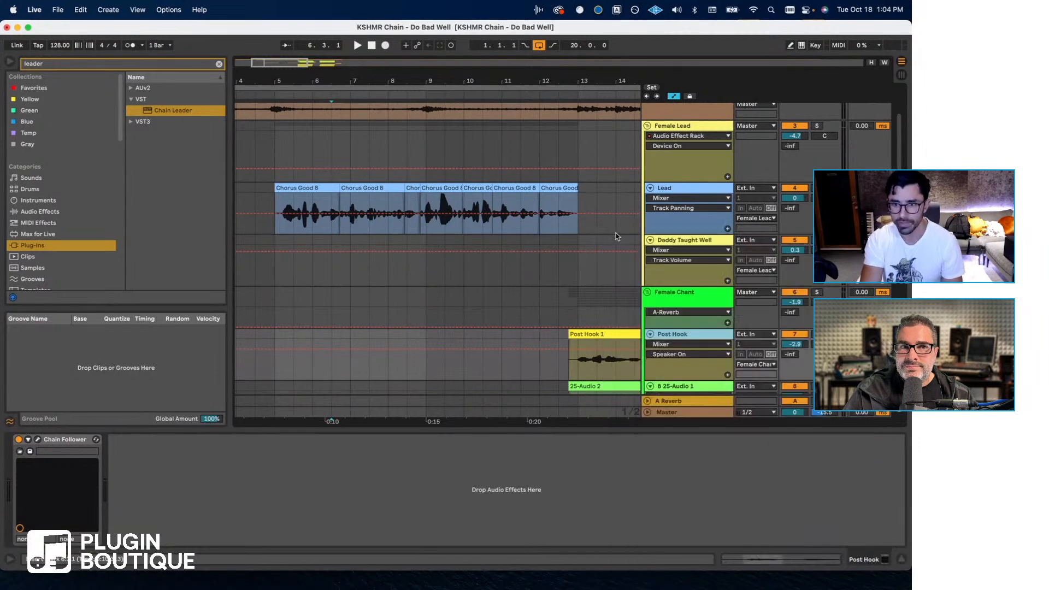
pyautogui.scroll(-4, 708, 333)
pyautogui.scroll(-10, 683, 317)
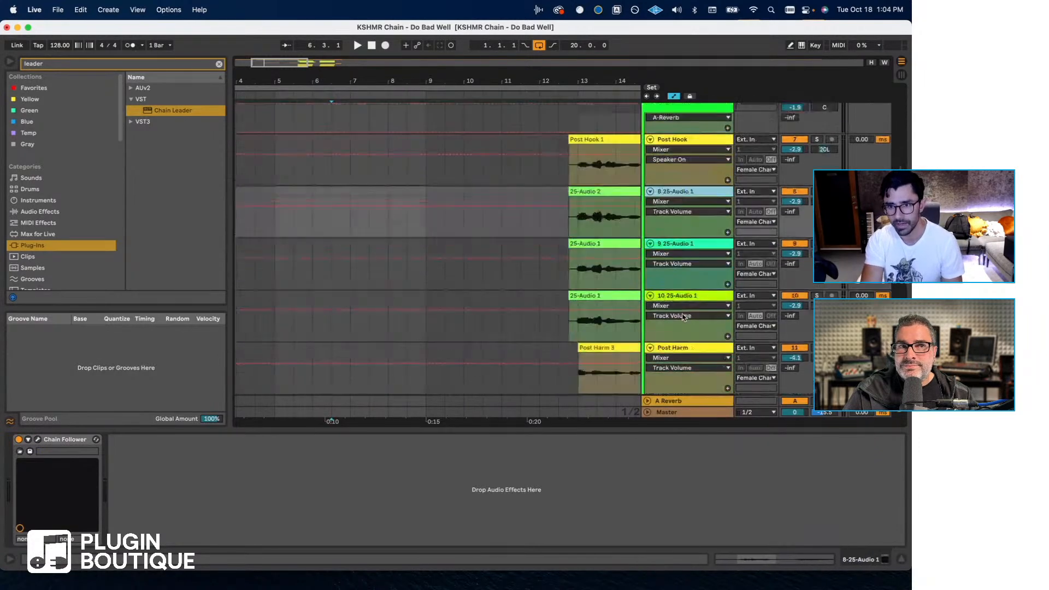
pyautogui.scroll(10, 667, 204)
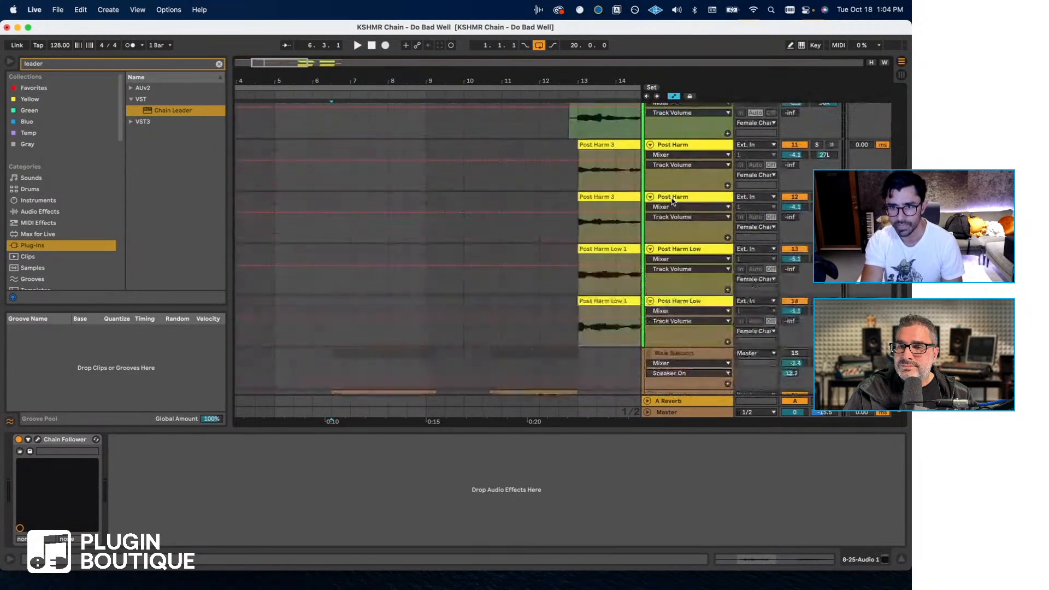
# - Listen to the mix from just after bar 12 through the Post Hook clips and stop playback in bar 16
pyautogui.click(566, 210)
pyautogui.press('space')
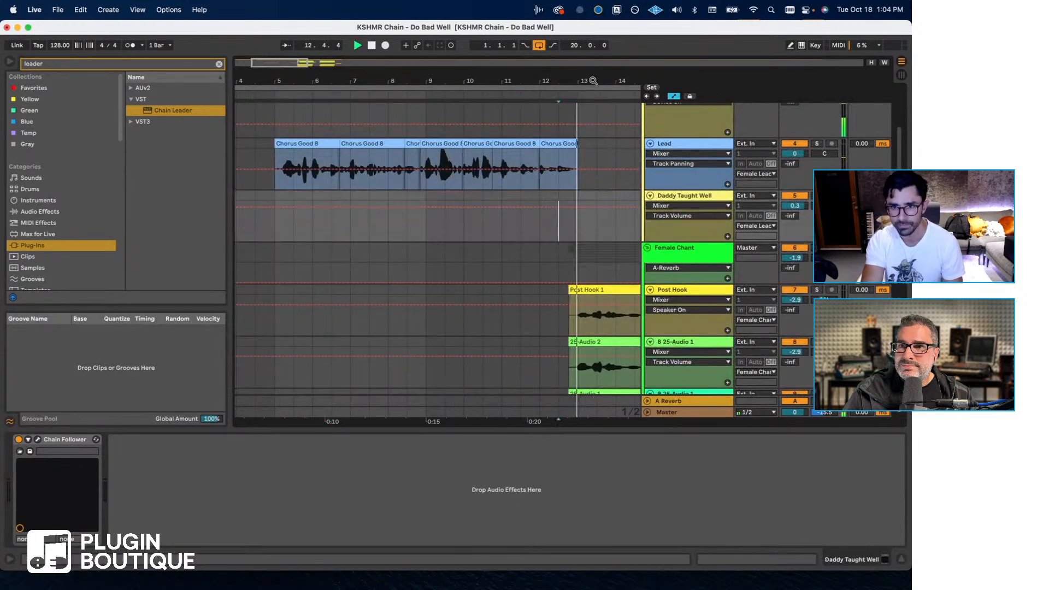
pyautogui.moveTo(586, 79); pyautogui.dragTo(559, 78)
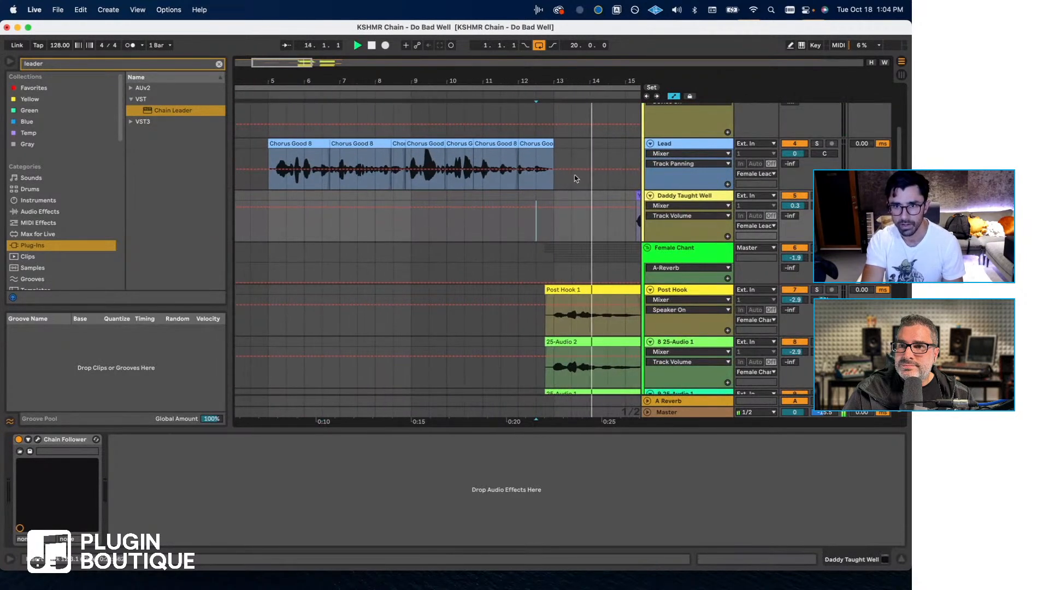
pyautogui.hscroll(3, 570, 238)
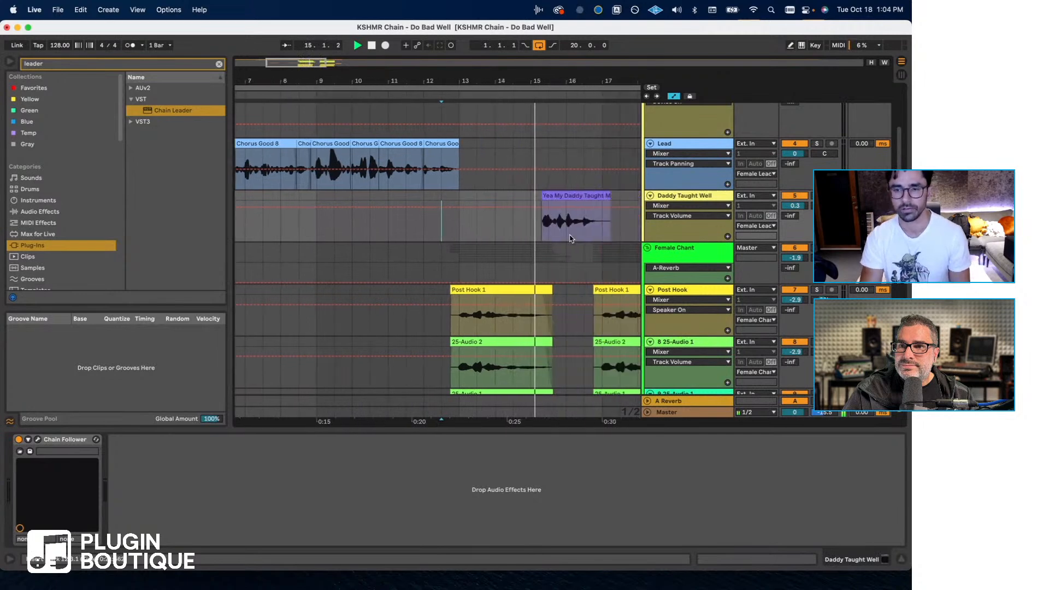
pyautogui.hscroll(-4, 501, 234)
pyautogui.hscroll(-1, 355, 219)
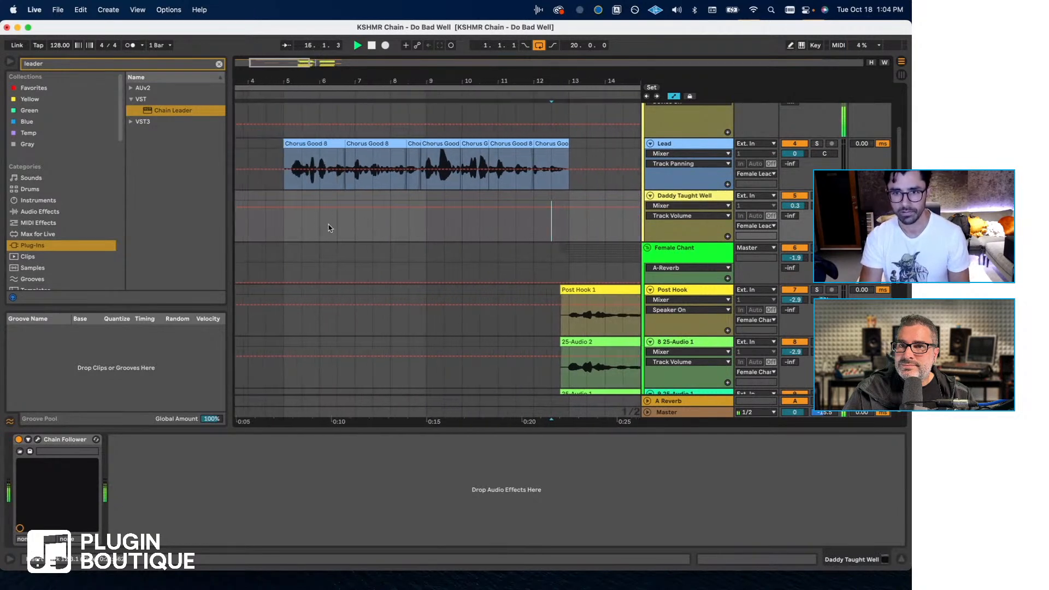
pyautogui.press('space')
# - Set the playback position to bar 5 on Lead and search its Chain Leader plug-in browser for "pro-q"
pyautogui.click(288, 181)
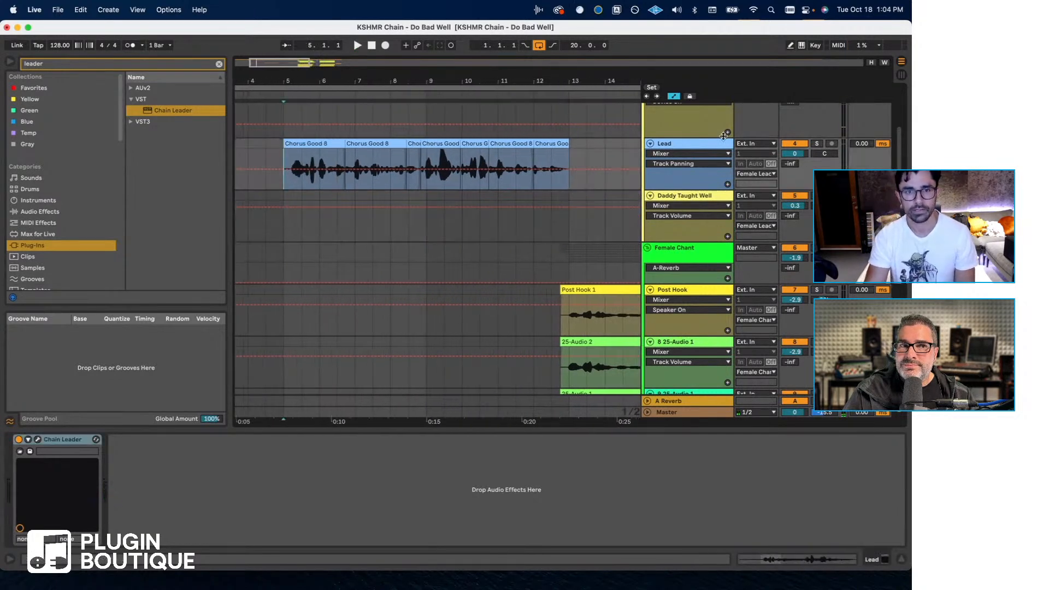
pyautogui.click(37, 440)
pyautogui.click(573, 324)
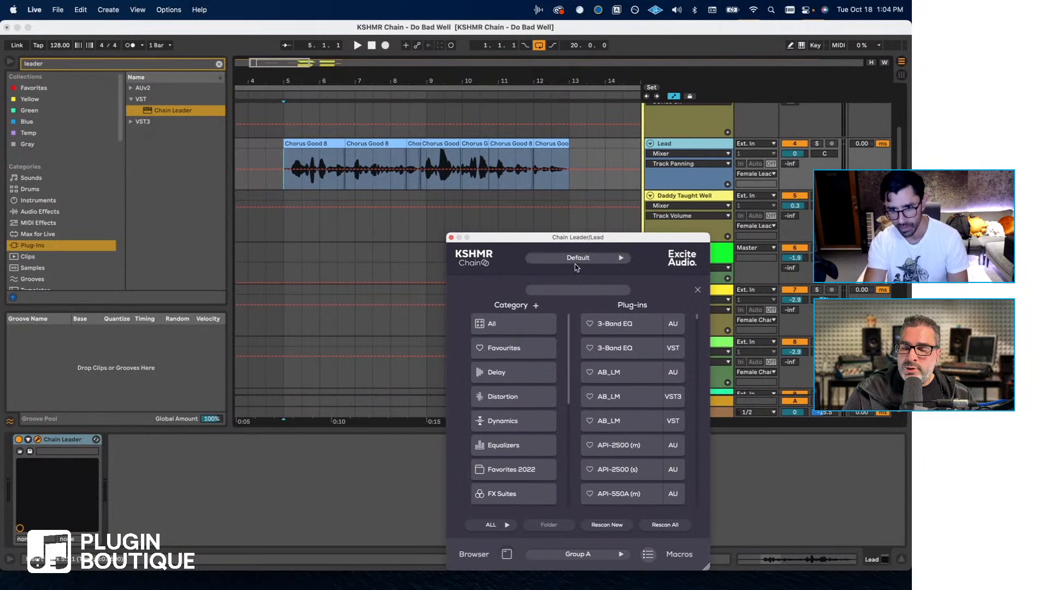
pyautogui.write('pro-q')
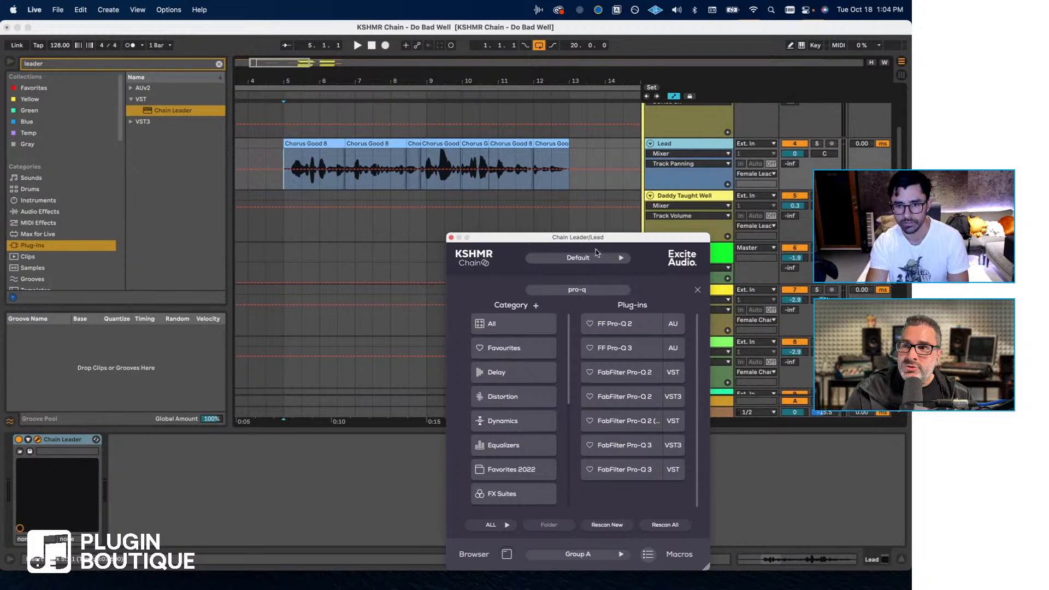
pyautogui.moveTo(598, 242); pyautogui.dragTo(523, 208)
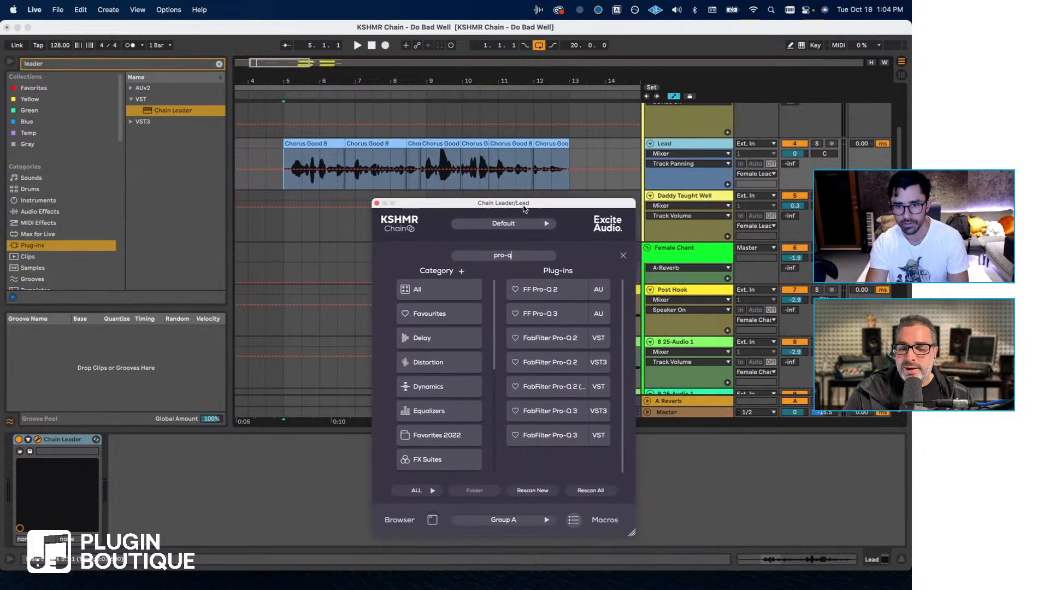
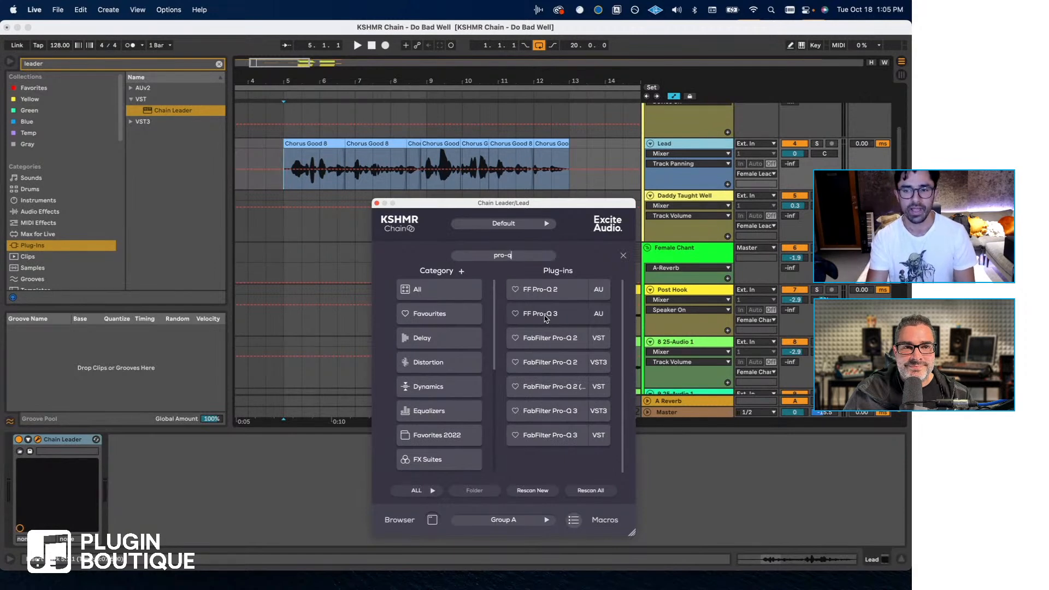
# - Open FF Pro-Q 3 in the Lead track's Chain Leader and add a 30 dB/oct low cut at about 92 Hz
pyautogui.click(376, 203)
pyautogui.scroll(5, 263, 205)
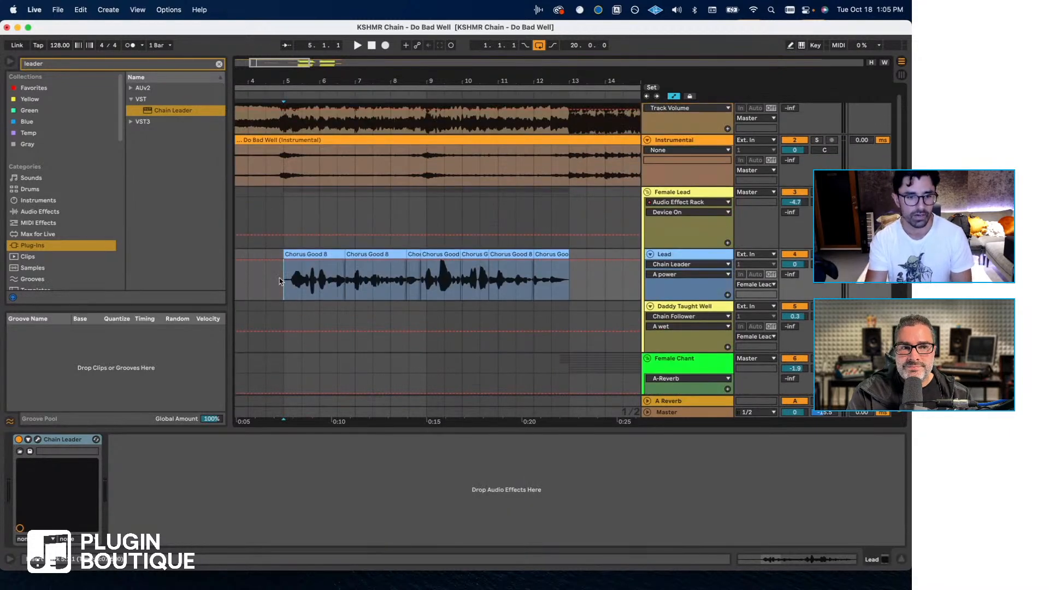
pyautogui.click(38, 439)
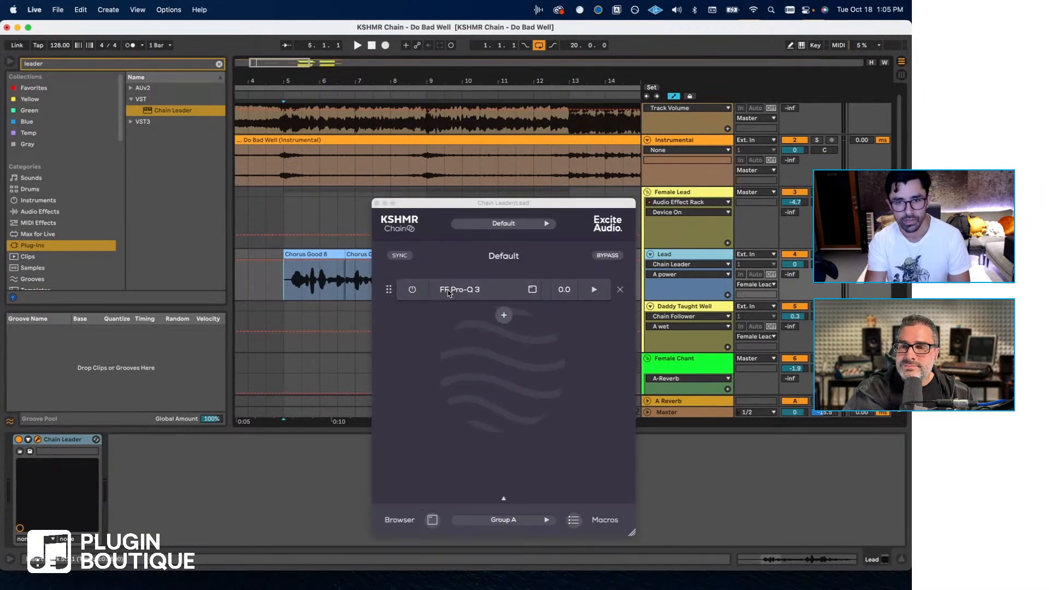
pyautogui.click(452, 290)
pyautogui.click(316, 291)
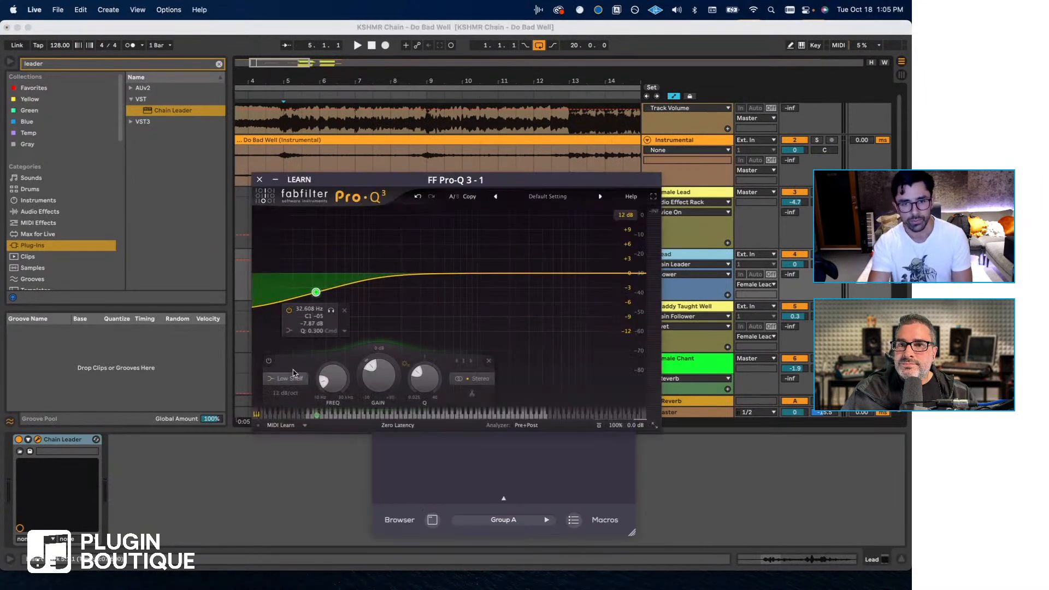
pyautogui.click(286, 378)
pyautogui.click(288, 299)
pyautogui.click(286, 393)
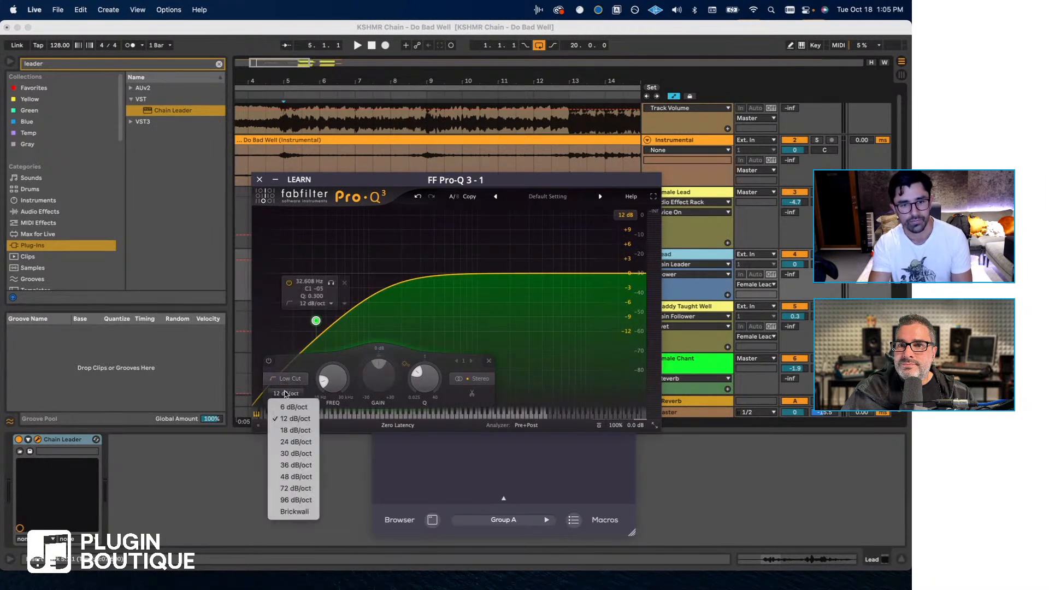
pyautogui.click(295, 452)
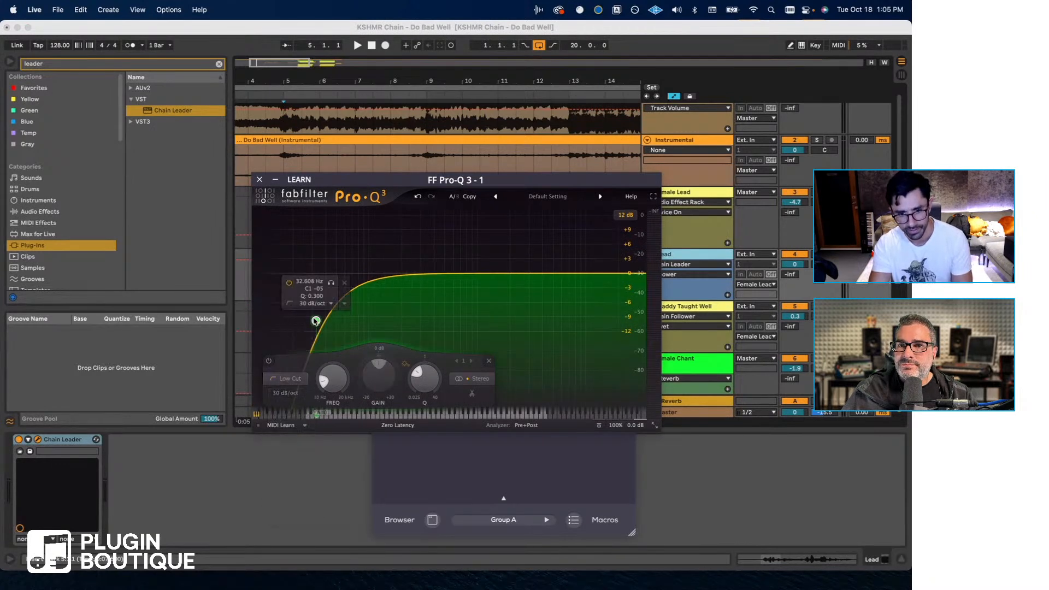
pyautogui.moveTo(316, 321); pyautogui.dragTo(365, 294)
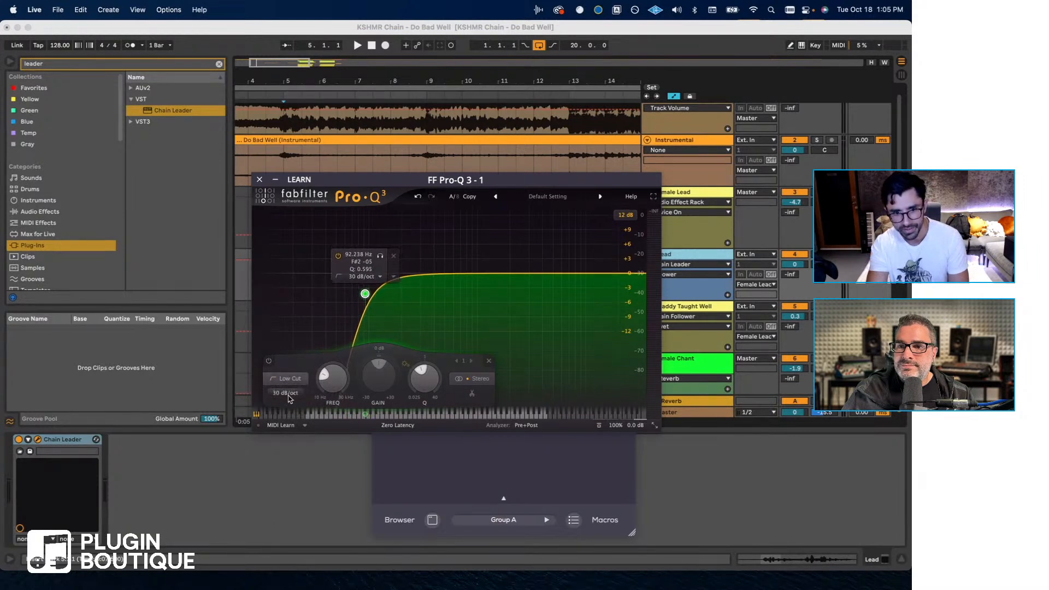
# - Add a high bell in Pro-Q 3 and, while playing the Lead from bar 5, tune it to about 12.3 kHz and +5.2 dB
pyautogui.click(556, 271)
pyautogui.moveTo(555, 270); pyautogui.dragTo(569, 261)
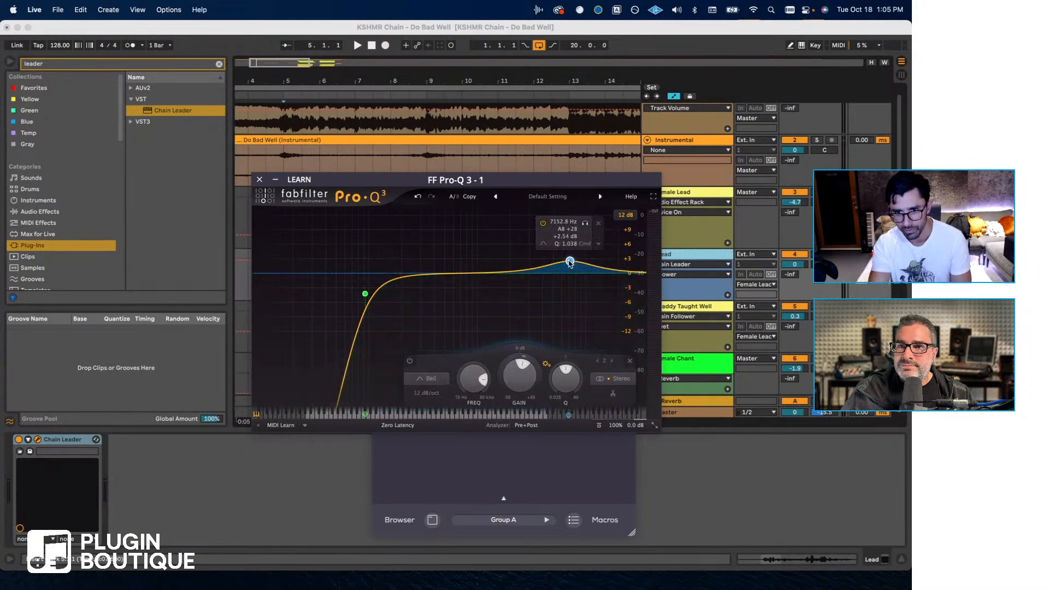
pyautogui.moveTo(360, 181); pyautogui.dragTo(315, 296)
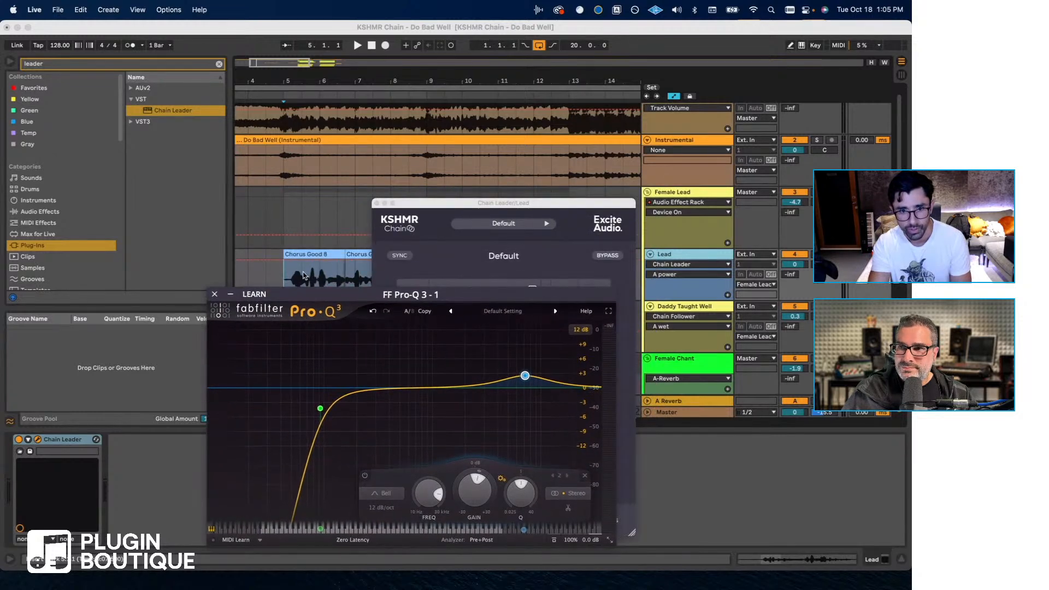
pyautogui.click(283, 280)
pyautogui.moveTo(429, 207); pyautogui.dragTo(57, 306)
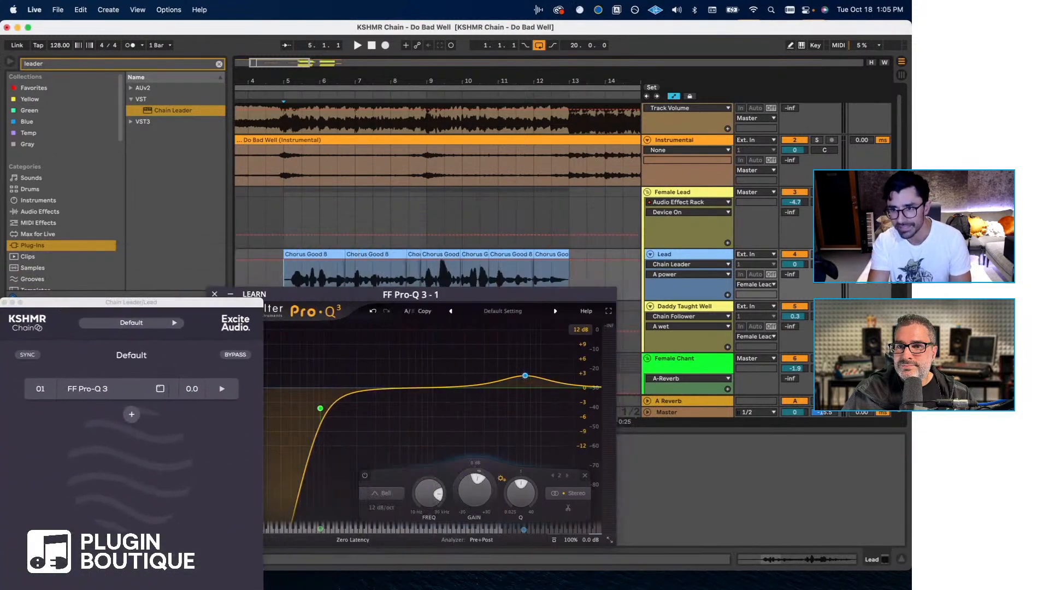
pyautogui.press('space')
pyautogui.click(526, 375)
pyautogui.moveTo(526, 376); pyautogui.dragTo(528, 370)
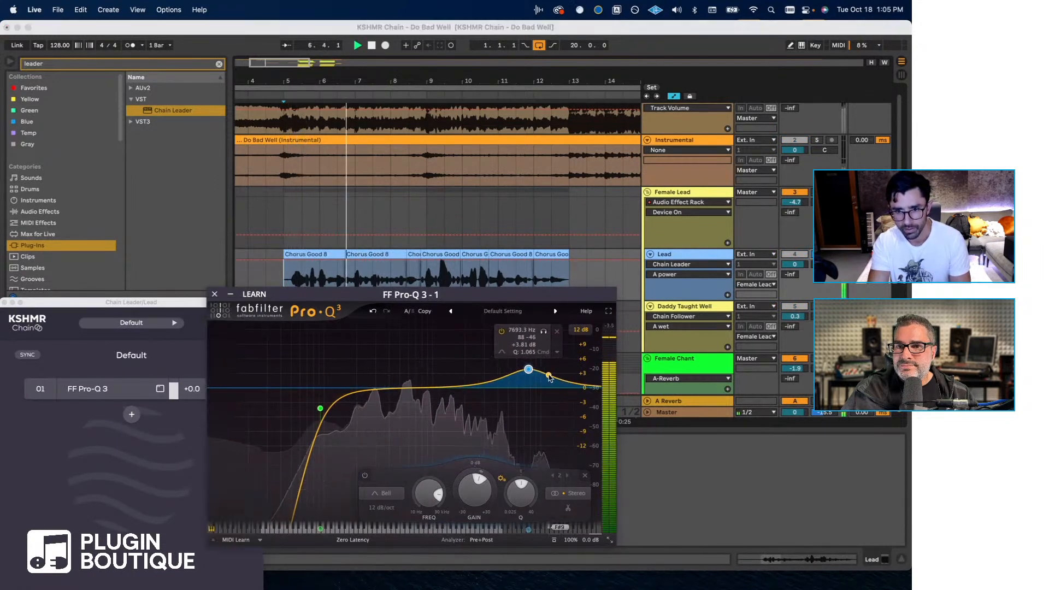
pyautogui.doubleClick(569, 376)
pyautogui.moveTo(570, 356)
pyautogui.mouseDown()
pyautogui.moveTo(551, 372)
pyautogui.moveTo(553, 385)
pyautogui.moveTo(552, 363)
pyautogui.mouseUp()
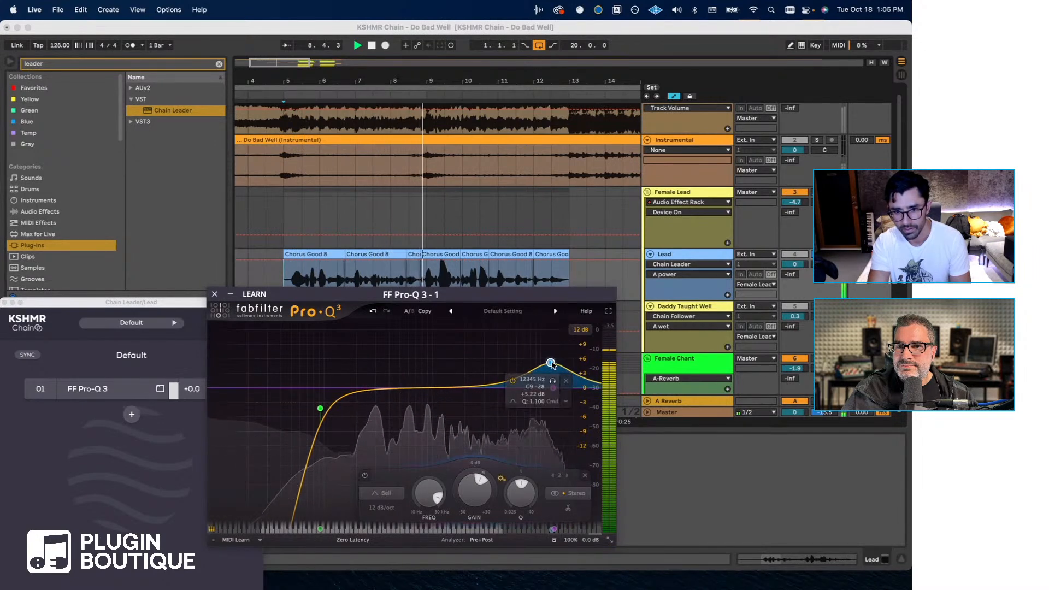
# - Add a low-mid bell at about 375 Hz, +1.2 dB and Q 0.569, stop playback and give the band a downward dynamic range
pyautogui.doubleClick(415, 346)
pyautogui.moveTo(413, 350); pyautogui.dragTo(392, 384)
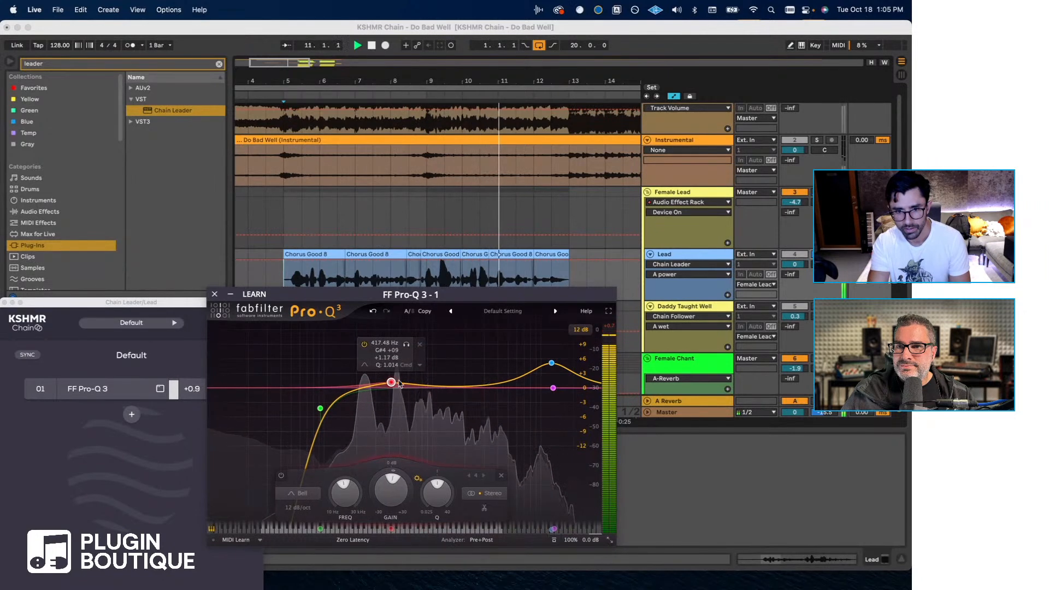
pyautogui.click(356, 241)
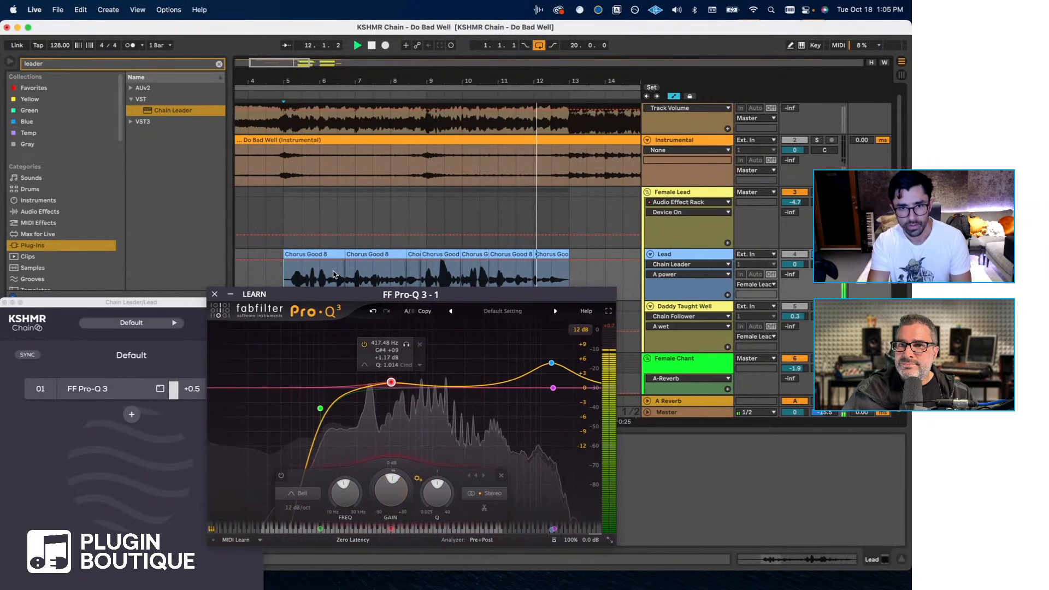
pyautogui.press('space')
pyautogui.moveTo(395, 385); pyautogui.dragTo(390, 385)
pyautogui.moveTo(386, 469); pyautogui.dragTo(386, 474)
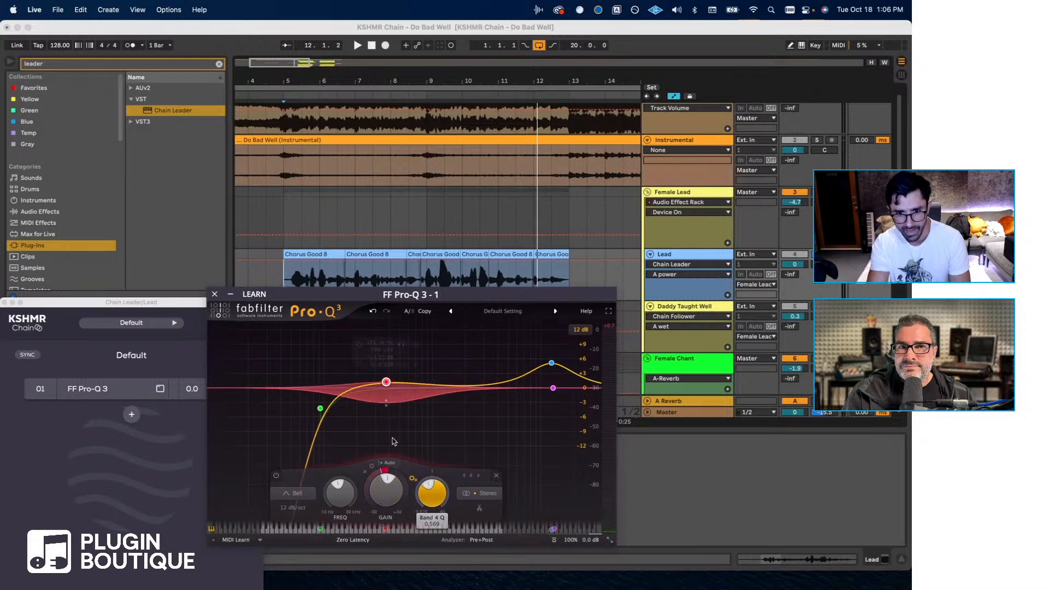
# - Play the Lead from bar 5 while moving the low cut to about 137 Hz, then close Pro-Q 3 and stop playback
pyautogui.click(299, 285)
pyautogui.press('space')
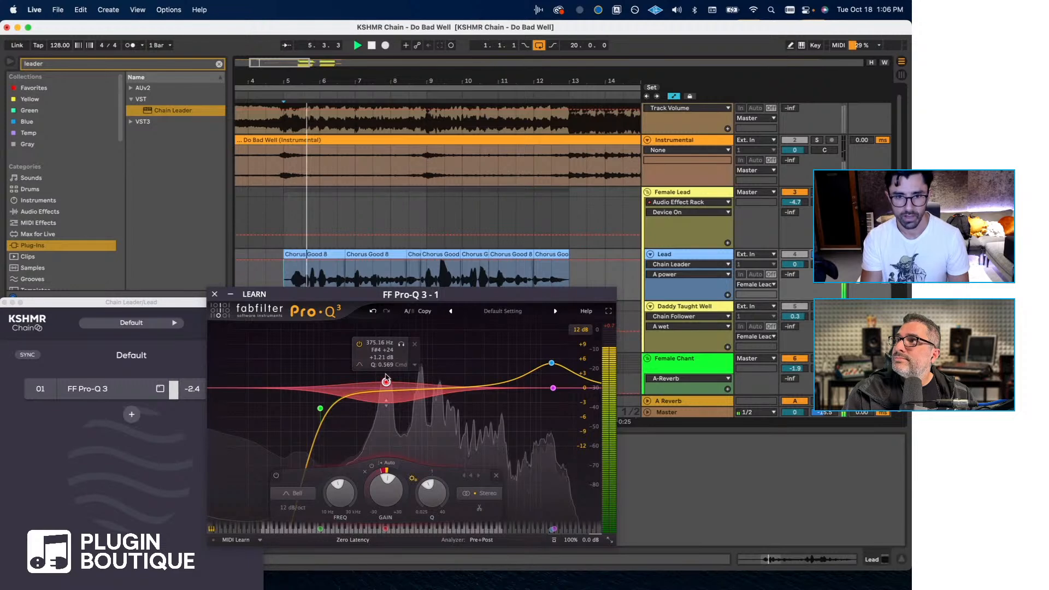
pyautogui.click(320, 409)
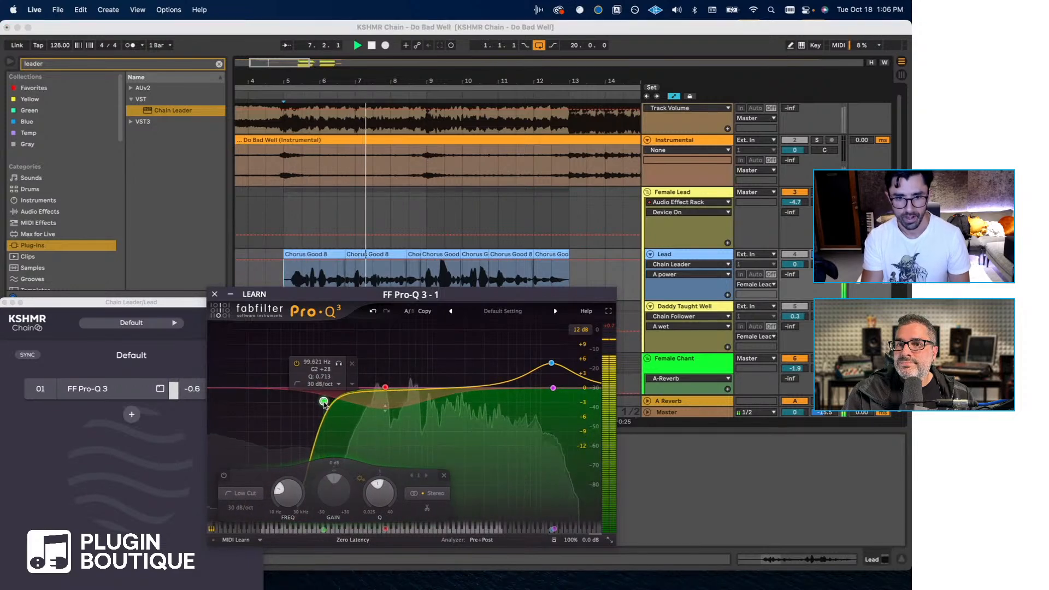
pyautogui.moveTo(320, 409); pyautogui.dragTo(343, 401)
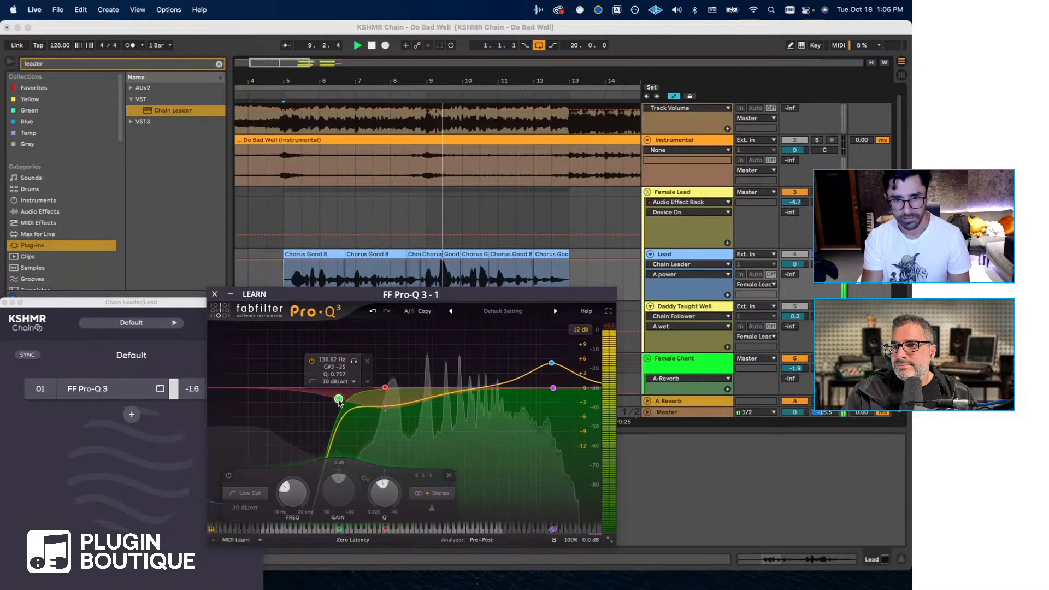
pyautogui.click(214, 294)
pyautogui.press('space')
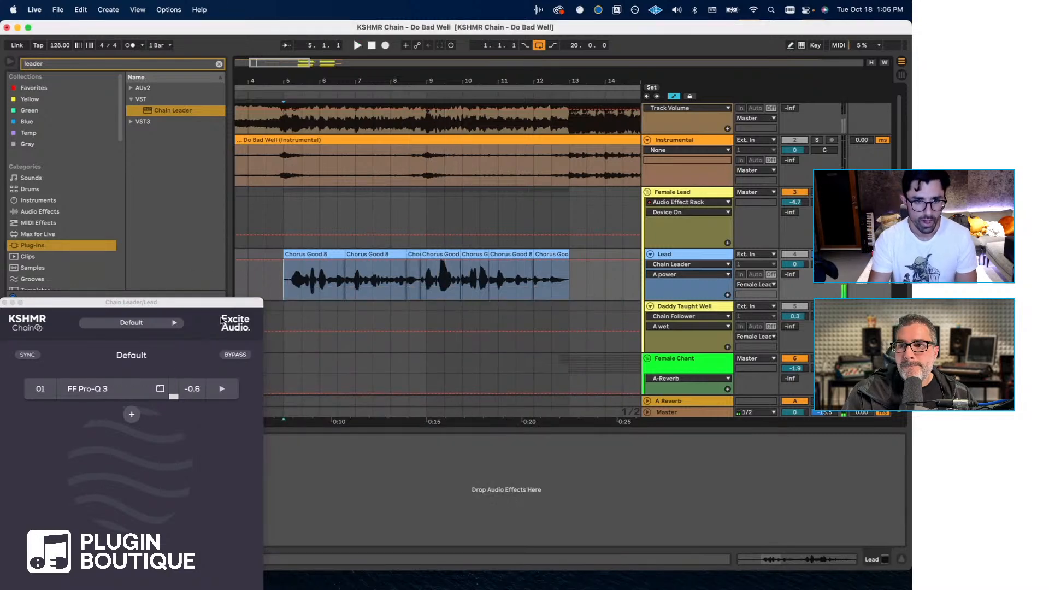
# - Search the Chain Leader plug-in browser for "3a" and add CLA-3A (s) after FF Pro-Q 3
pyautogui.moveTo(130, 306); pyautogui.dragTo(206, 192)
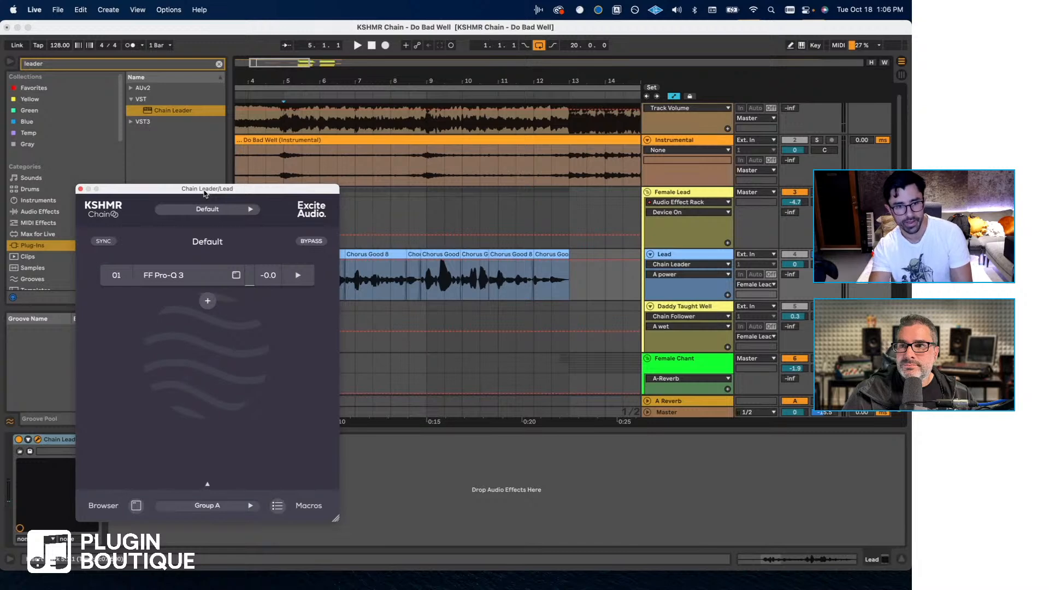
pyautogui.click(237, 276)
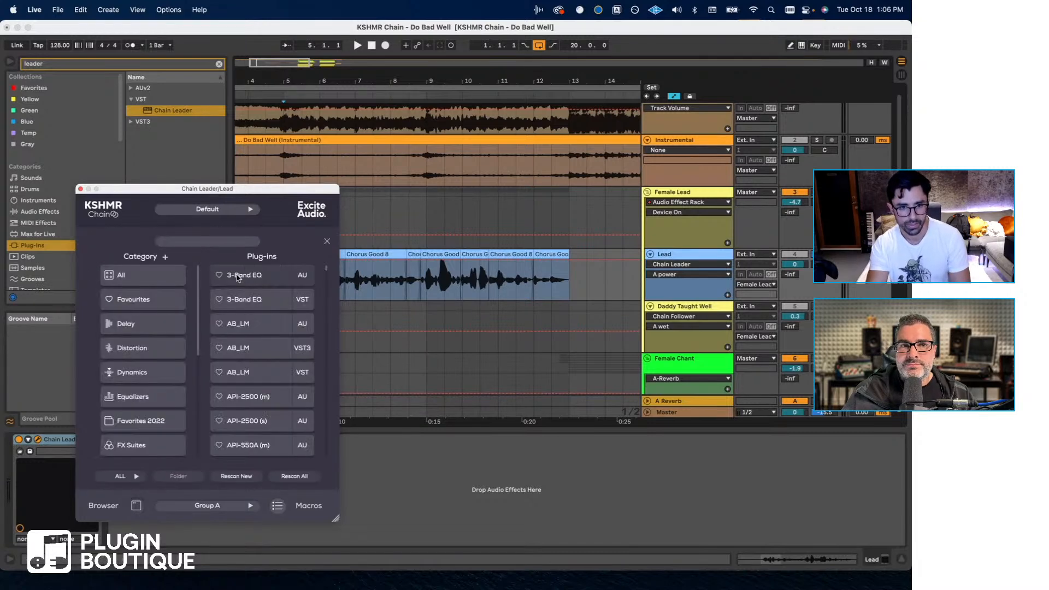
pyautogui.click(327, 242)
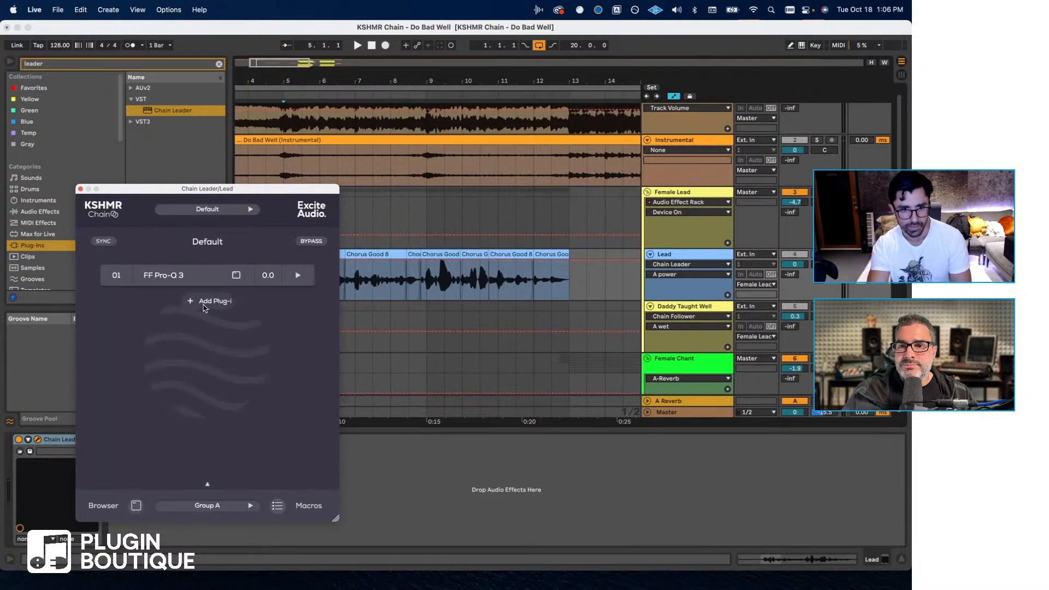
pyautogui.click(206, 299)
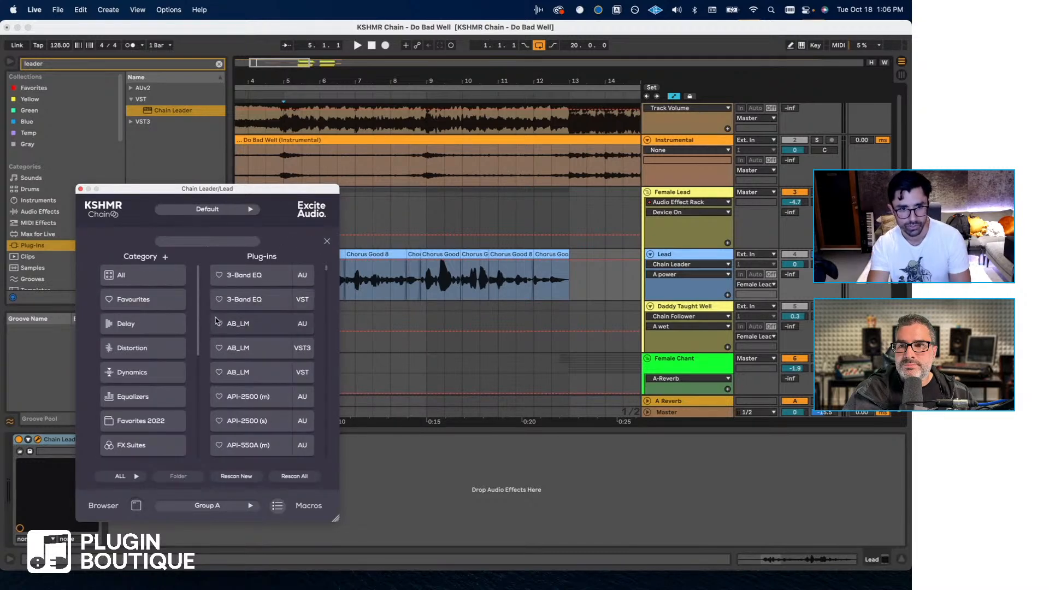
pyautogui.click(222, 243)
pyautogui.write('3a')
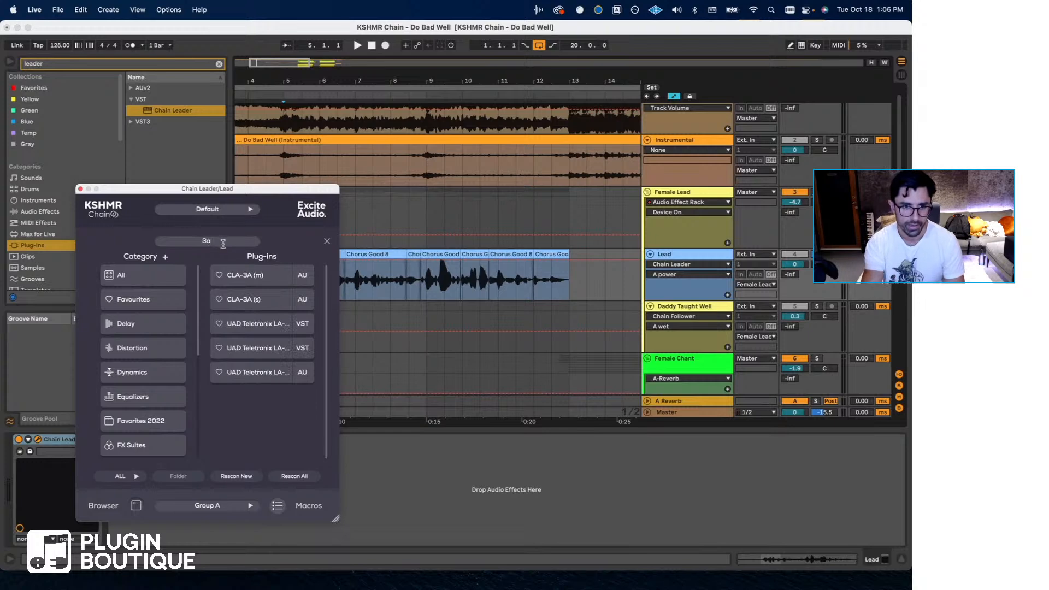
pyautogui.click(239, 297)
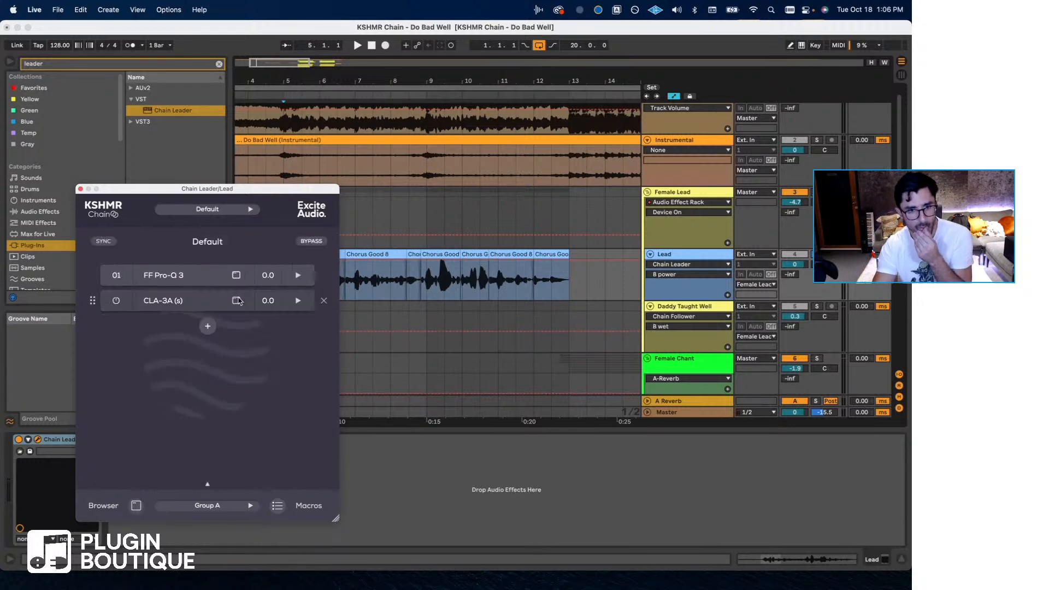
# - Add RVox (s) and the VST3 version of FabFilter Pro-C 2 to the chain after CLA-3A (s)
pyautogui.click(206, 324)
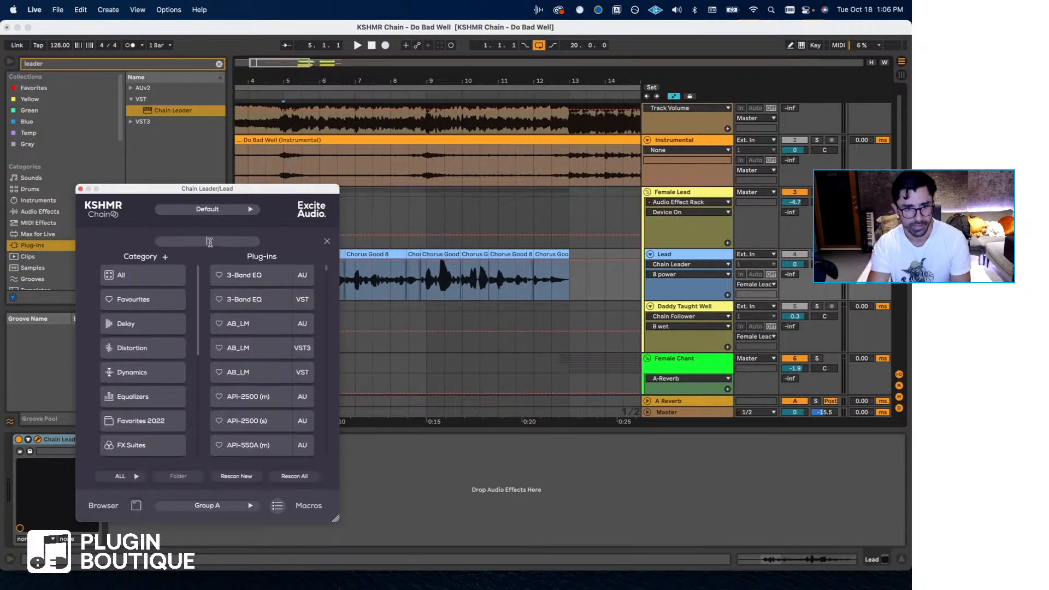
pyautogui.click(209, 241)
pyautogui.write('rvox')
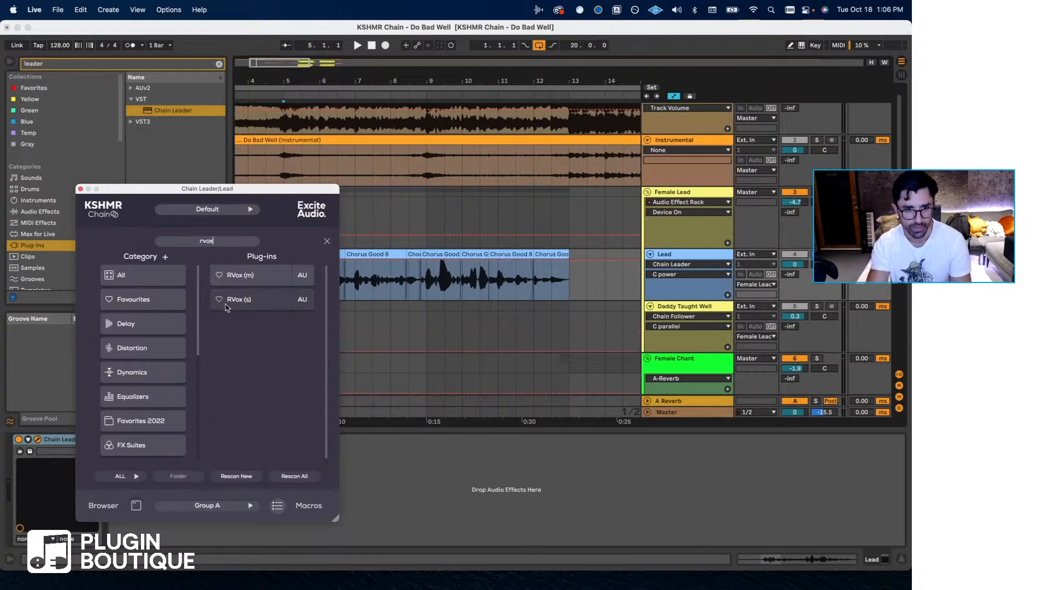
pyautogui.click(235, 300)
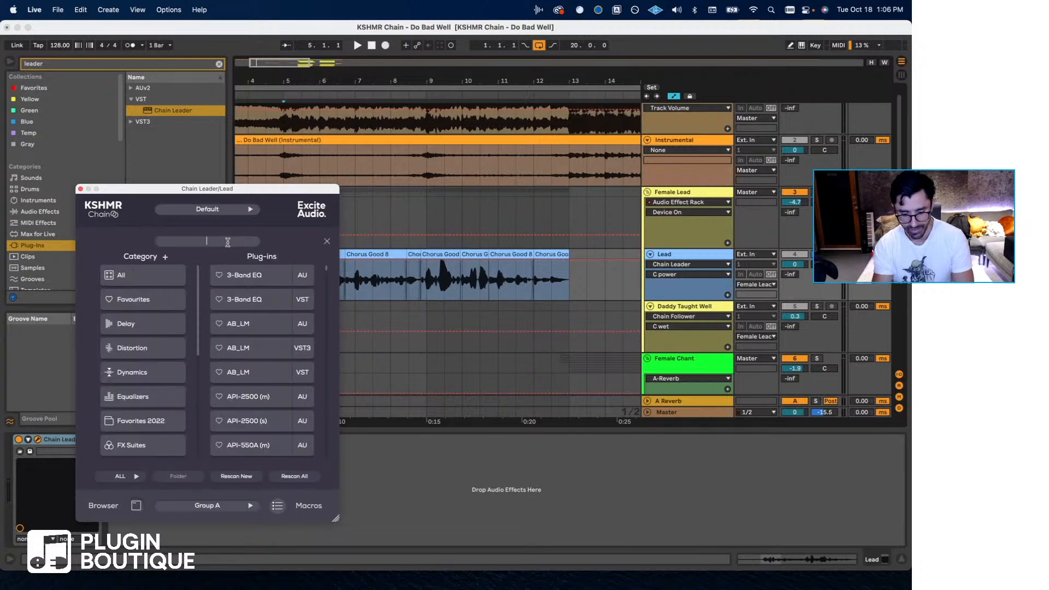
pyautogui.write('pro-c')
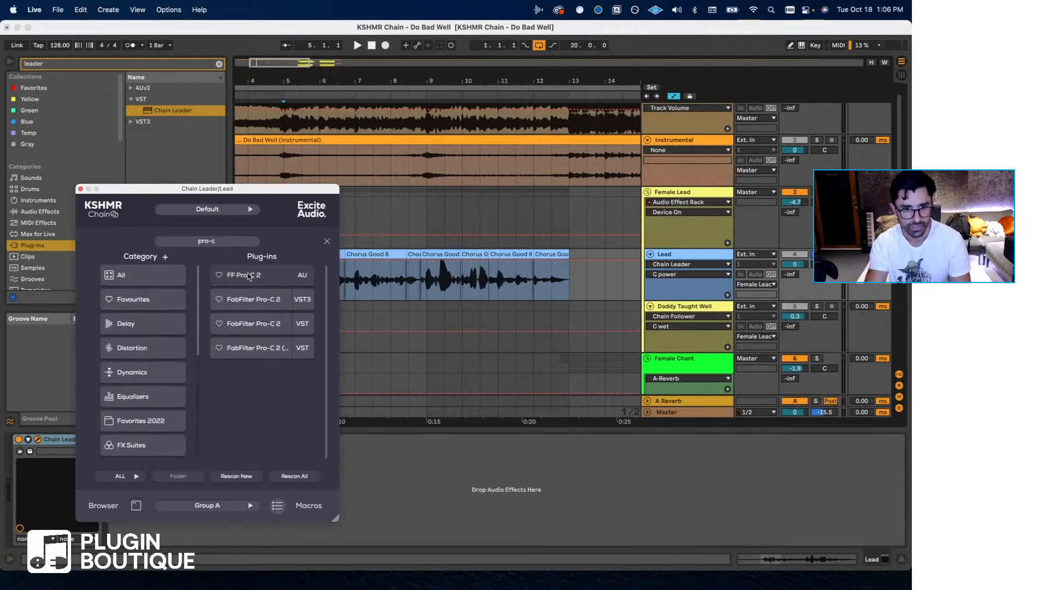
pyautogui.click(251, 300)
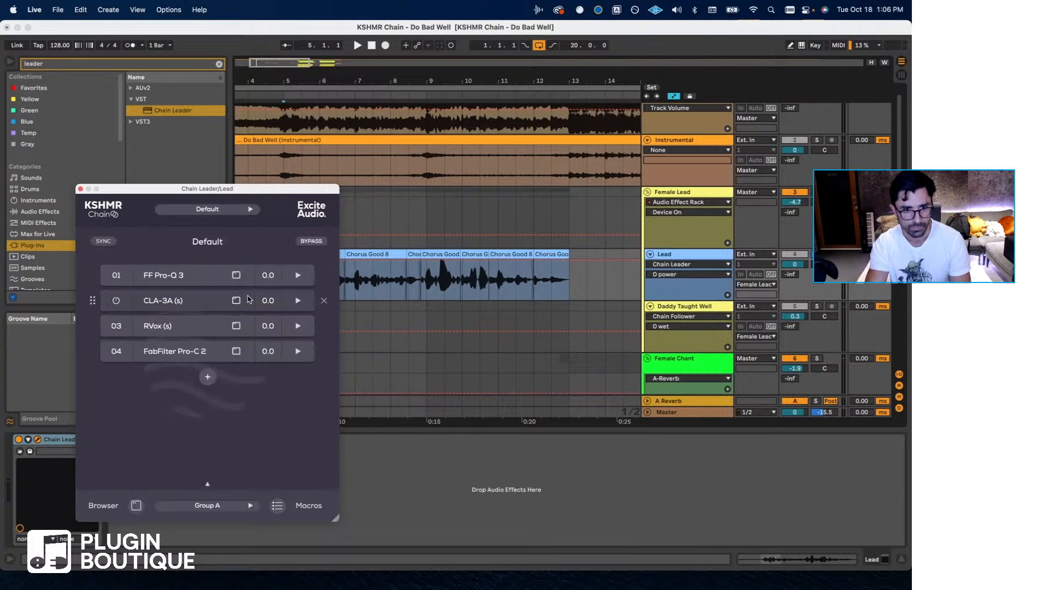
# - Search the plug-in browser for "ess" and add DeEsser (s) as the fifth plug-in in the chain
pyautogui.click(212, 377)
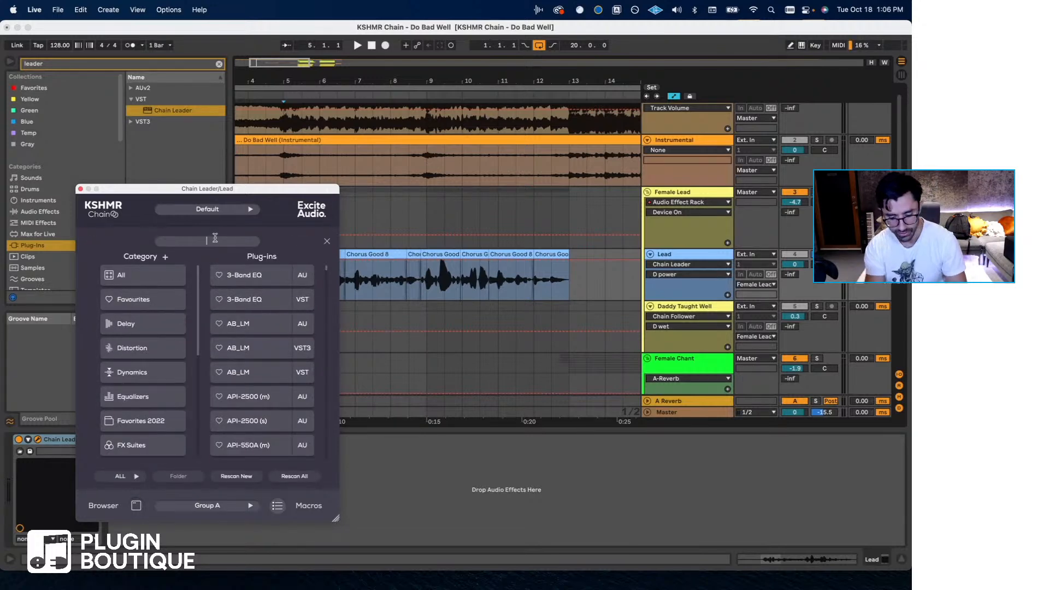
pyautogui.click(215, 238)
pyautogui.write('ess')
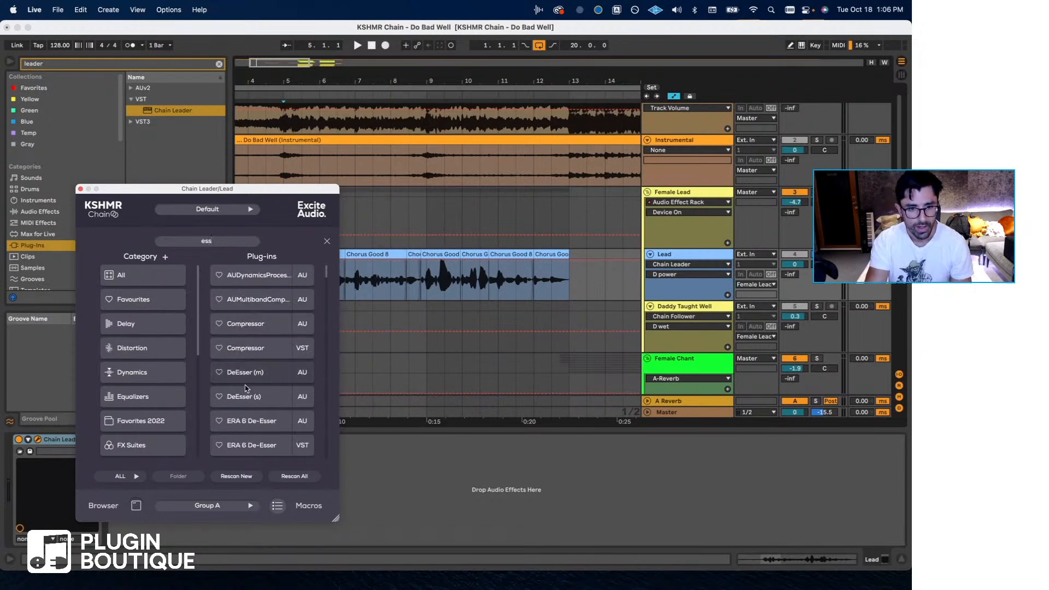
pyautogui.click(235, 364)
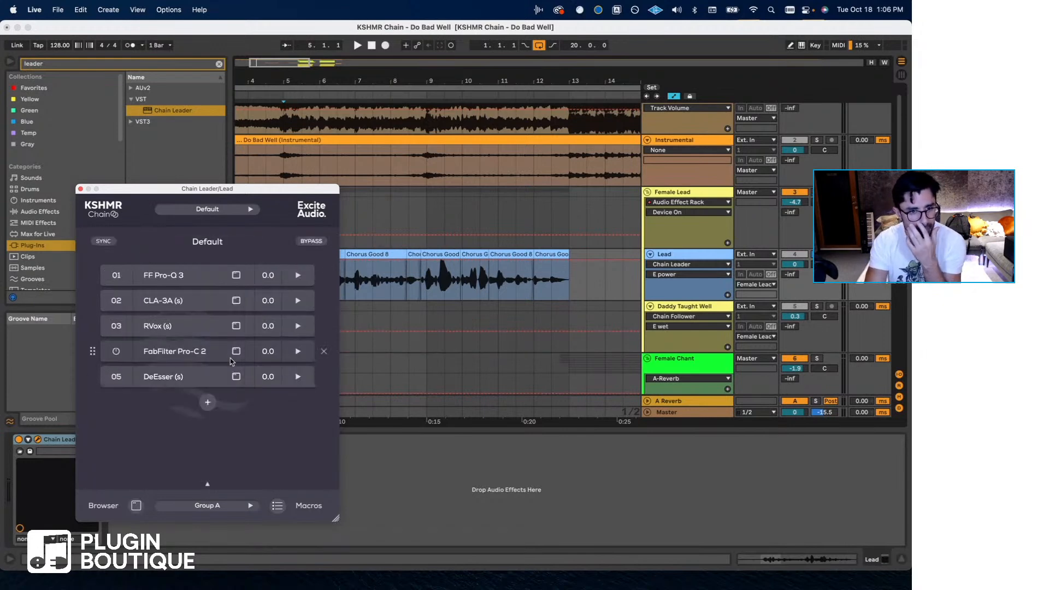
# - Open CLA-3A from the Lead's chain and place its window below the plug-in list
pyautogui.hscroll(-5, 384, 284)
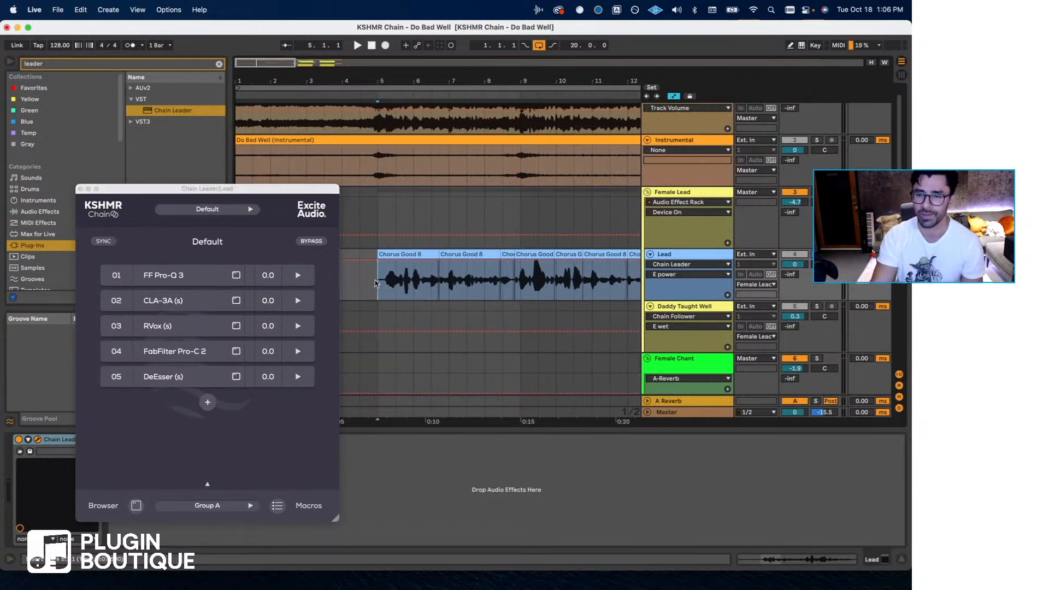
pyautogui.click(164, 301)
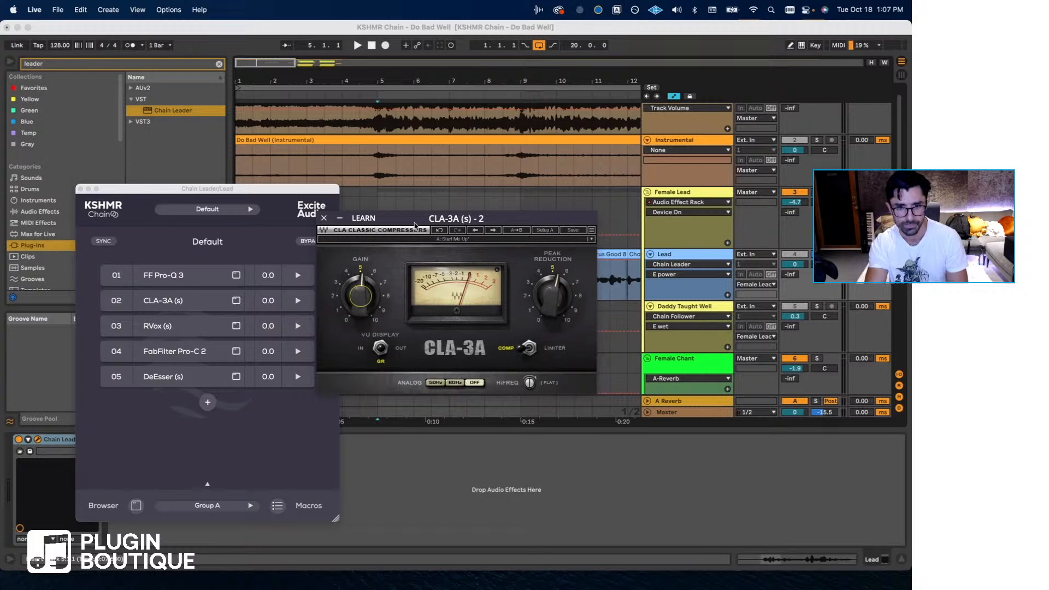
pyautogui.moveTo(415, 225); pyautogui.dragTo(325, 404)
# - Select the Lead vocal clips from bar 5 to bar 13, loop that eight-bar range and start playback
pyautogui.click(377, 277)
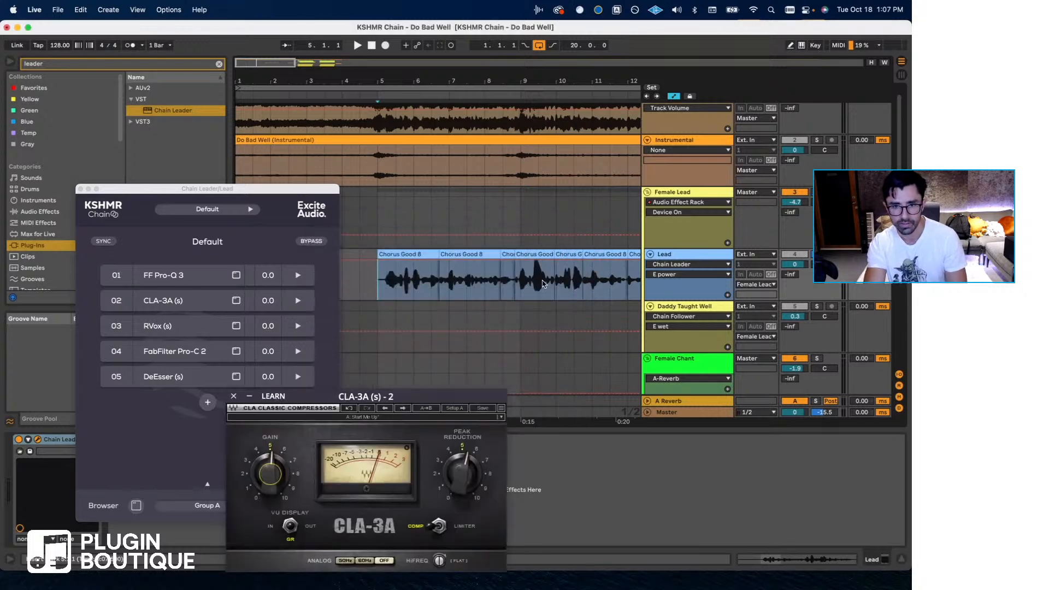
pyautogui.hscroll(5, 515, 280)
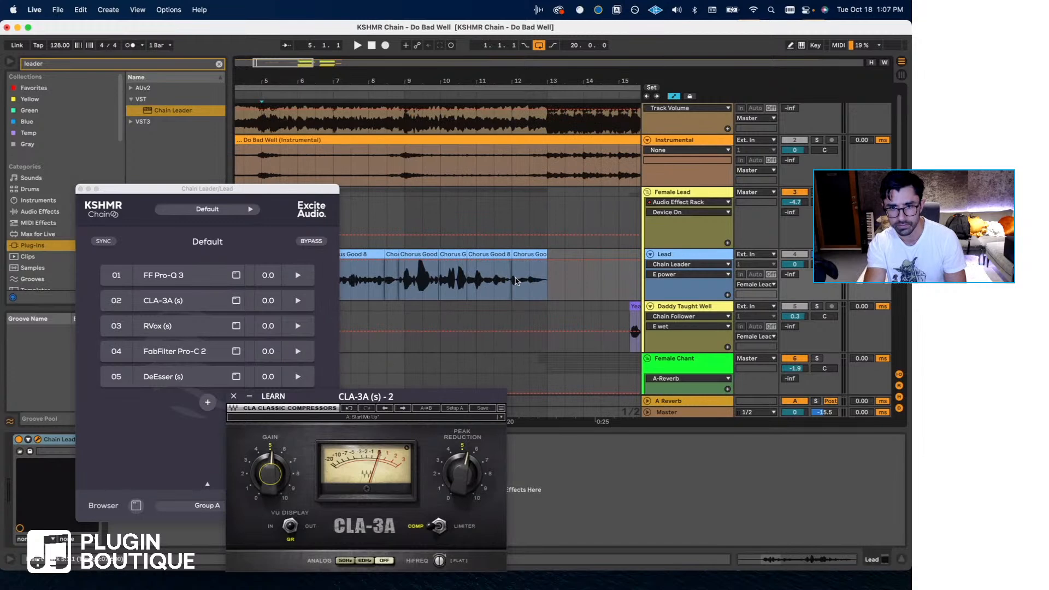
pyautogui.click(544, 285)
pyautogui.press('super+l')
pyautogui.press('space')
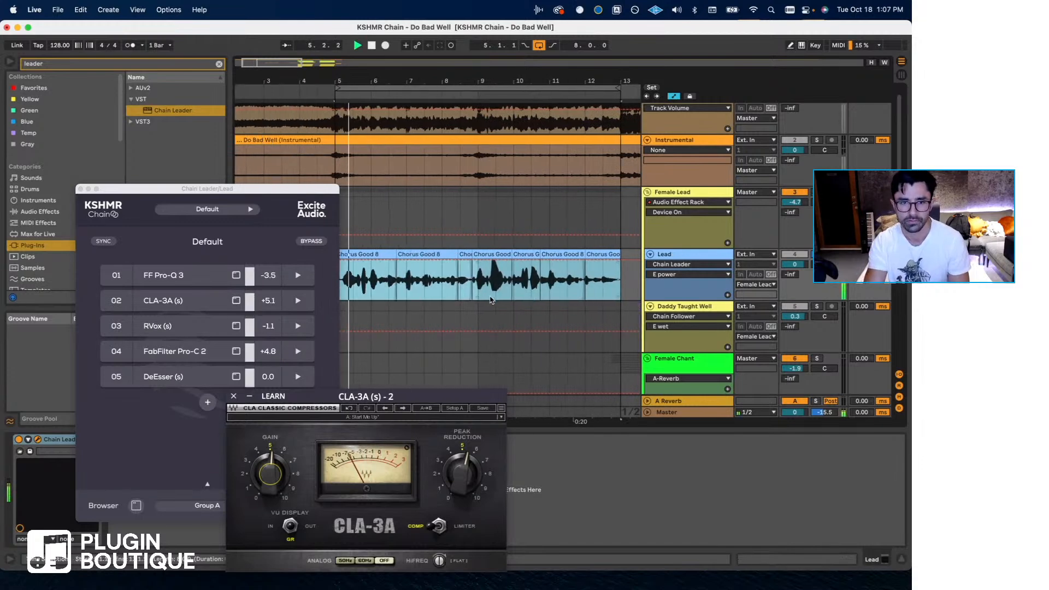
# - Expand CLA-3A's chain controls, blend its Dry and Wet levels during playback and raise Peak Reduction to about 6
pyautogui.click(203, 300)
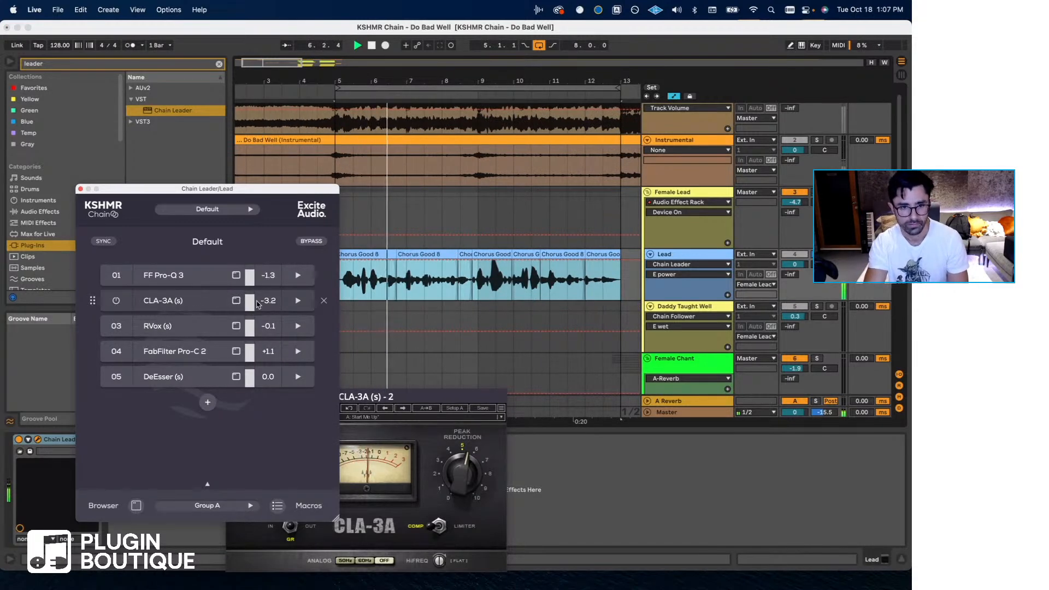
pyautogui.click(297, 301)
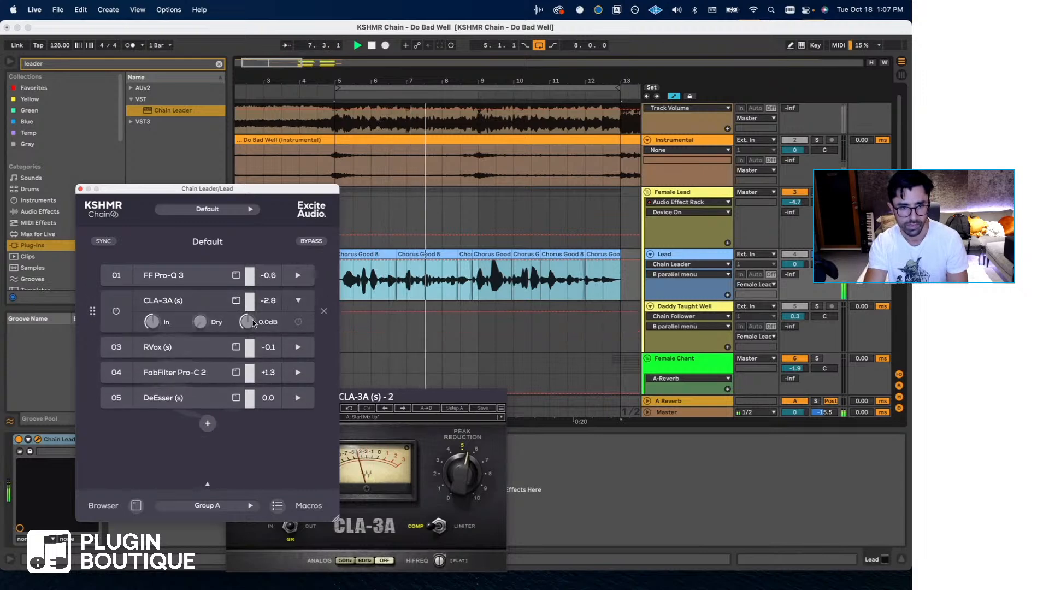
pyautogui.moveTo(246, 338); pyautogui.dragTo(208, 288)
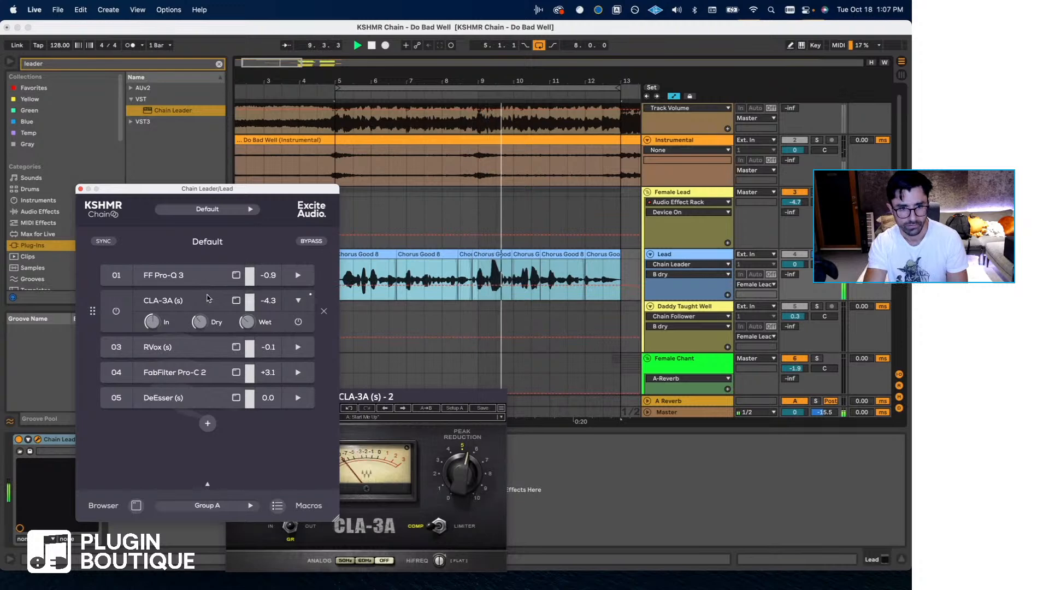
pyautogui.moveTo(248, 326)
pyautogui.mouseDown()
pyautogui.moveTo(203, 322)
pyautogui.moveTo(248, 318)
pyautogui.mouseUp()
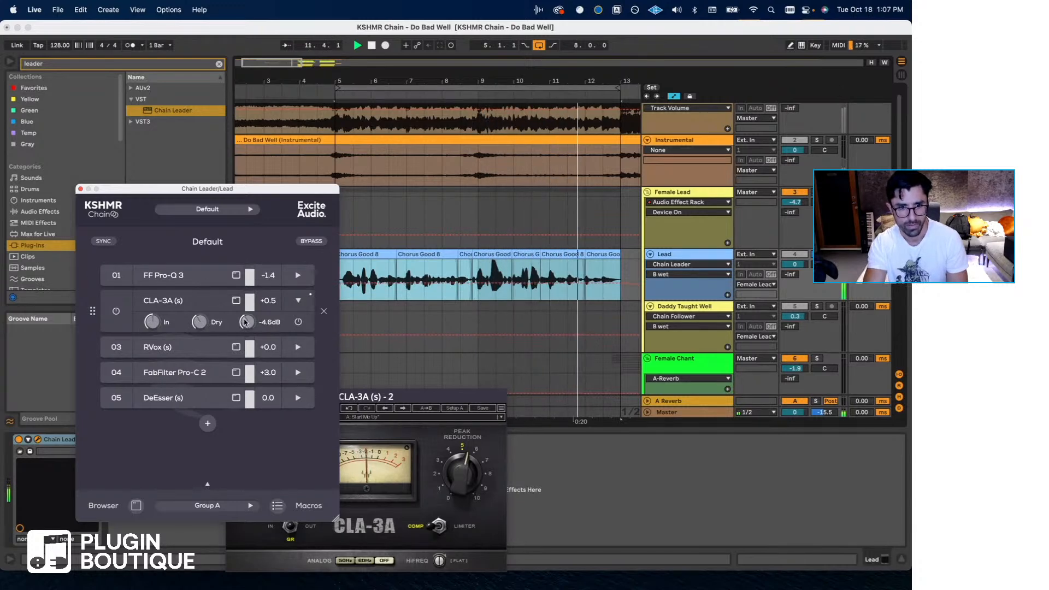
pyautogui.moveTo(464, 475); pyautogui.dragTo(464, 471)
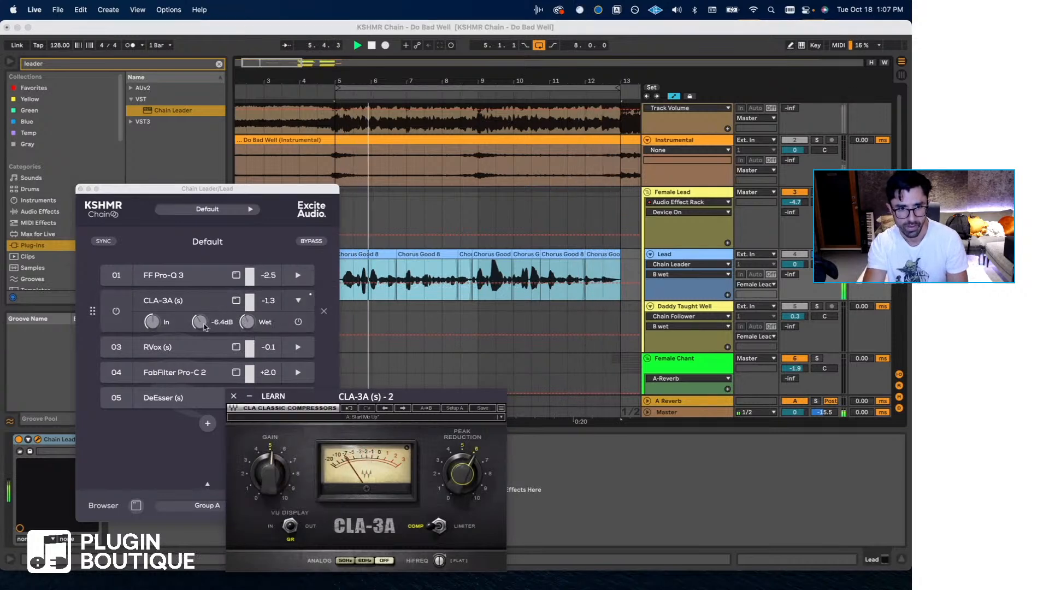
pyautogui.moveTo(202, 323); pyautogui.dragTo(202, 321)
# - Set RVox's compression to about -5.8 and gain to -4.3, and slow Pro-C 2's attack while slightly shortening its release
pyautogui.click(176, 348)
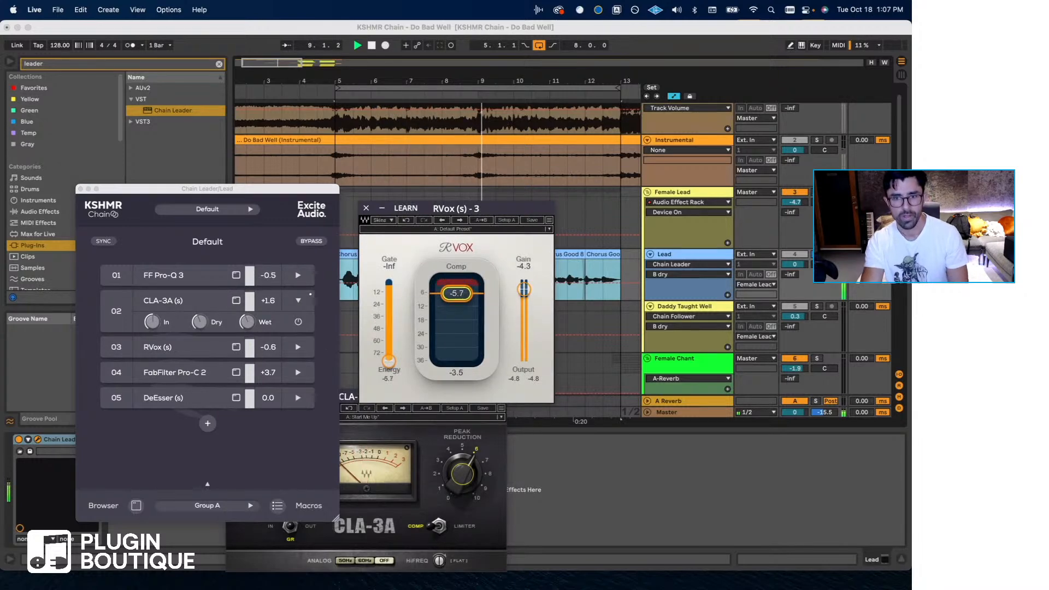
pyautogui.click(185, 372)
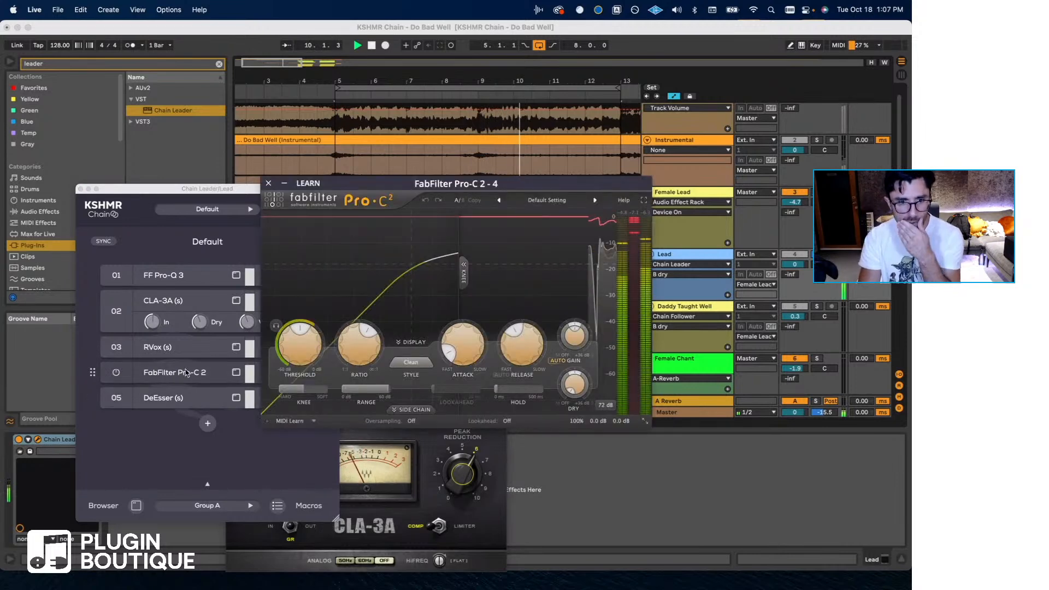
pyautogui.moveTo(303, 327)
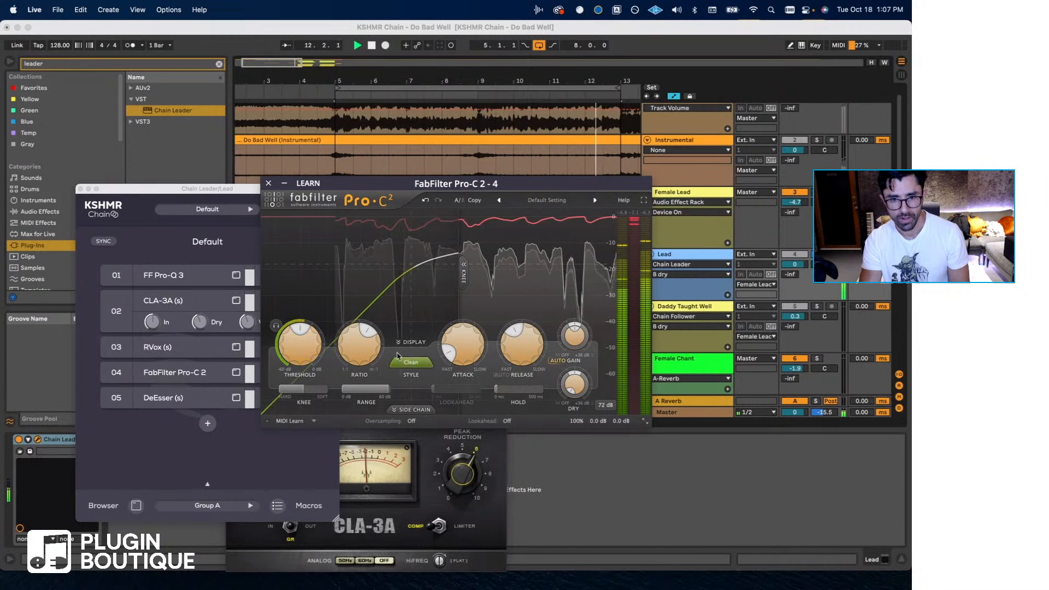
pyautogui.moveTo(462, 346)
pyautogui.moveTo(462, 346); pyautogui.dragTo(463, 315)
pyautogui.moveTo(519, 344); pyautogui.dragTo(514, 350)
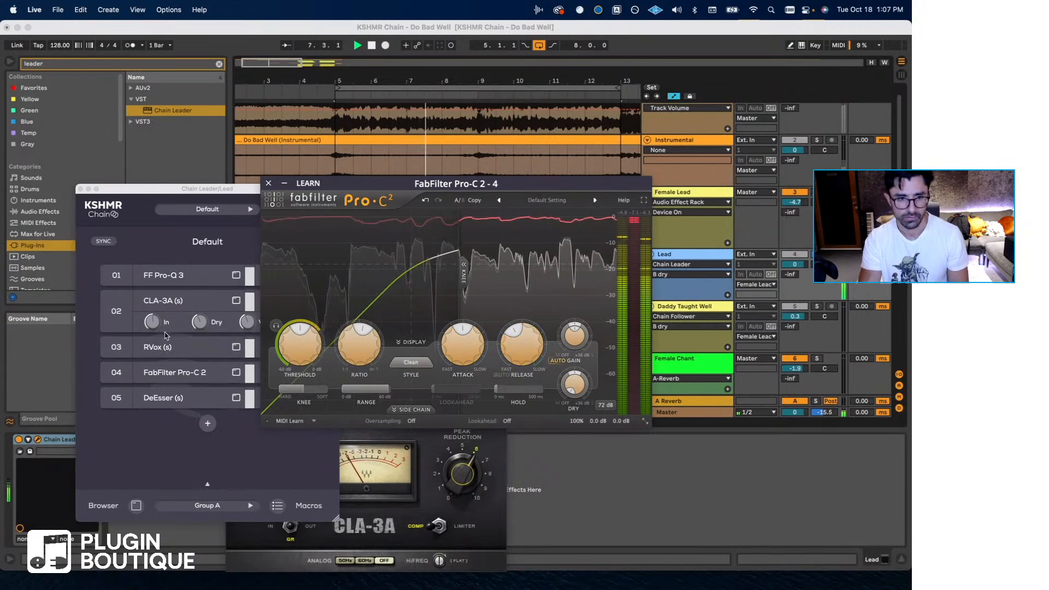
# - Search the chain's plug-in browser for "puig", add PuigTec EQP1A (s) and move it ahead of DeEsser
pyautogui.click(201, 315)
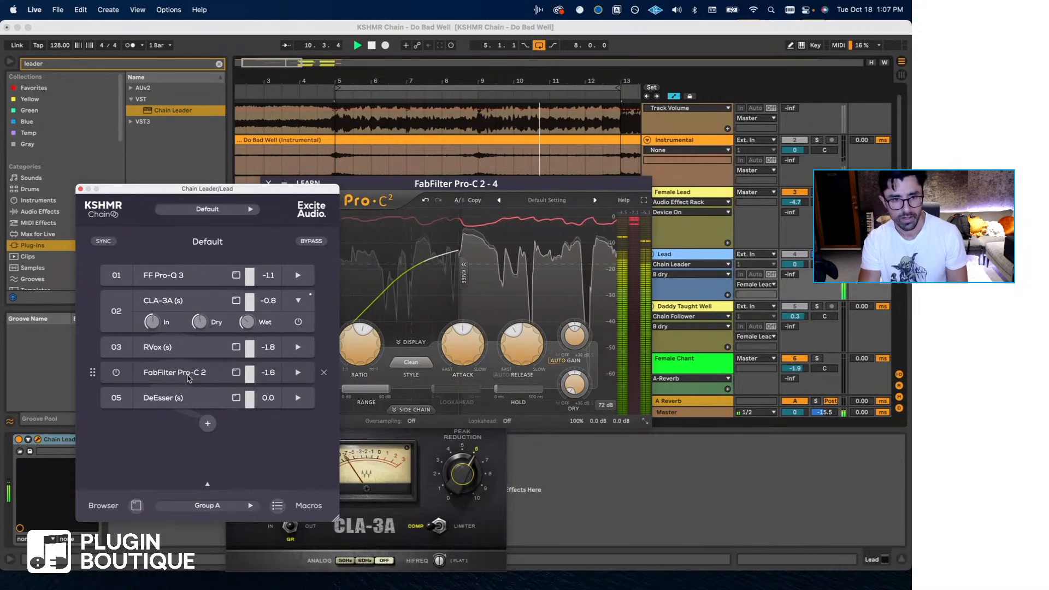
pyautogui.click(209, 423)
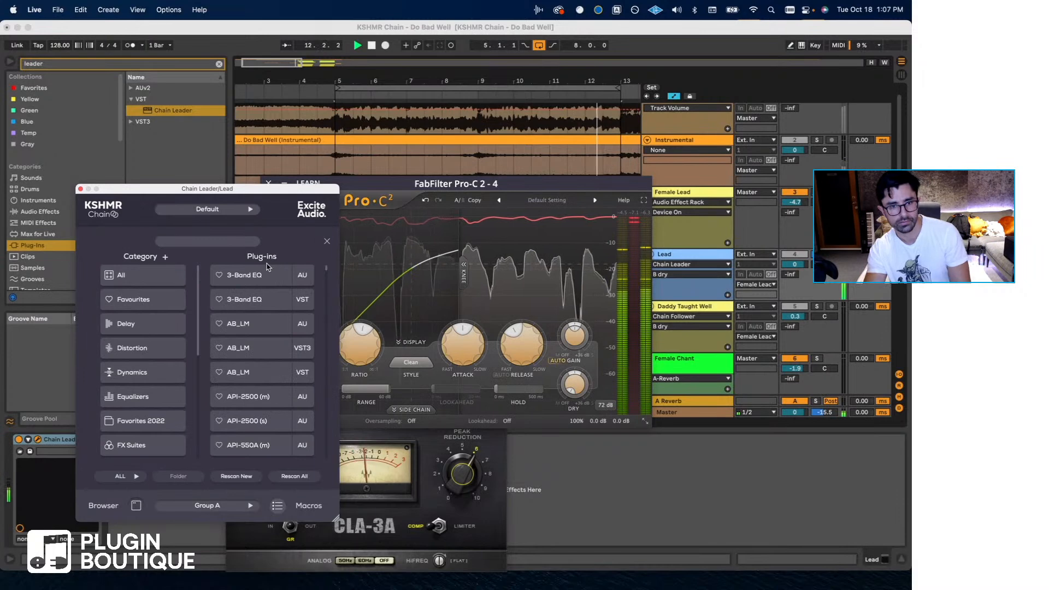
pyautogui.click(221, 241)
pyautogui.write('puig')
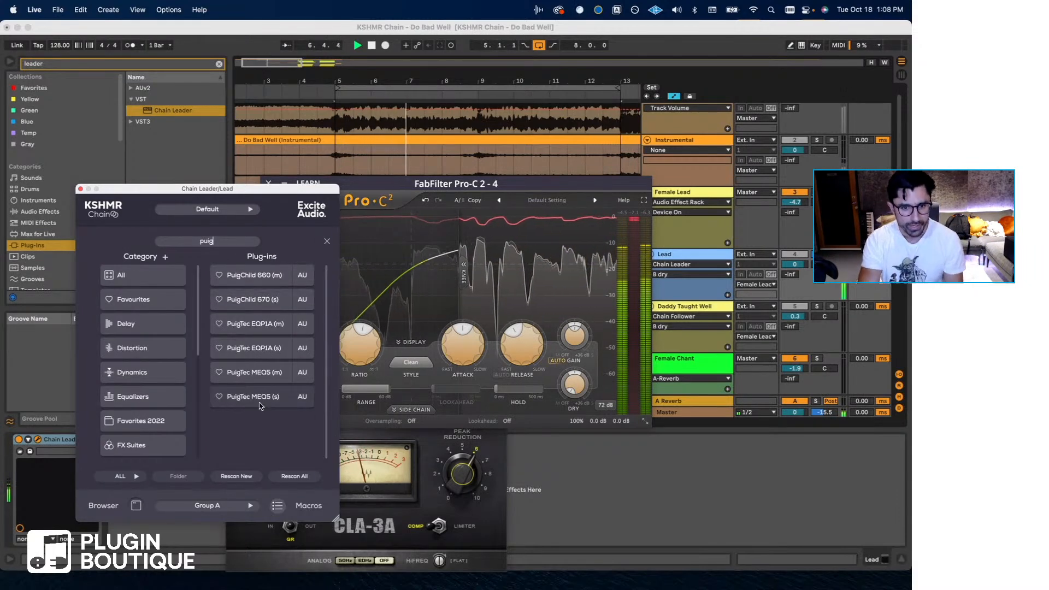
pyautogui.click(248, 351)
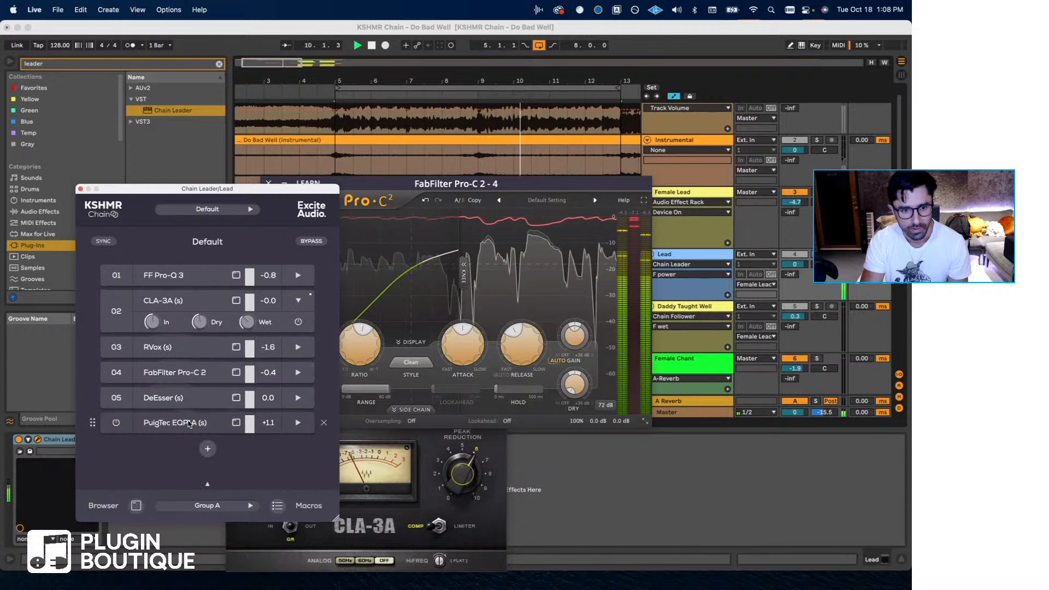
pyautogui.moveTo(194, 424); pyautogui.dragTo(190, 396)
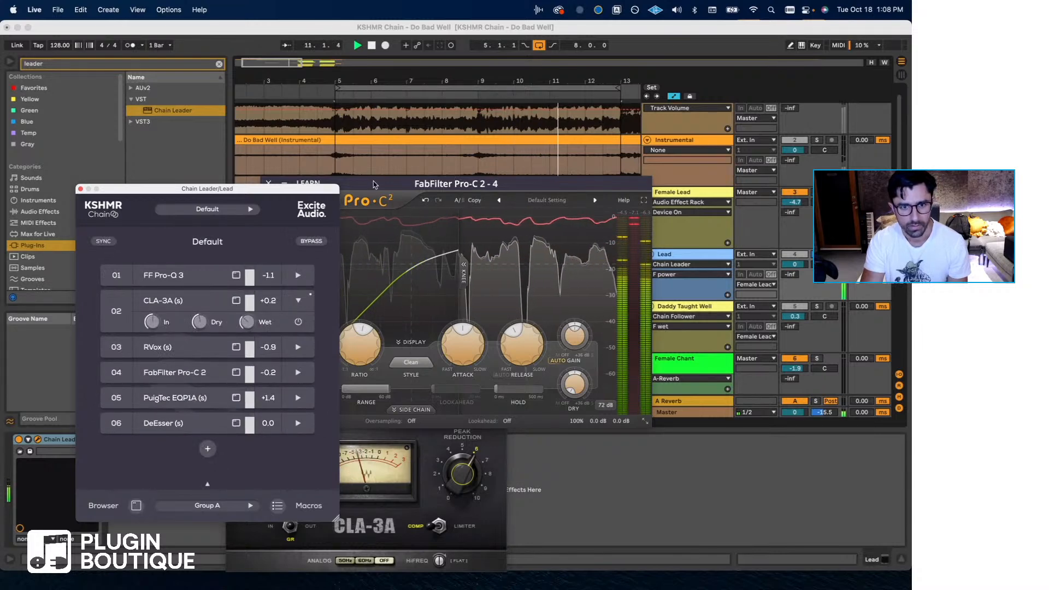
# - Close the Pro-C 2 and RVox windows, and stop playback with the Lead's start at bar 5 selected
pyautogui.moveTo(374, 185); pyautogui.dragTo(558, 270)
pyautogui.click(452, 269)
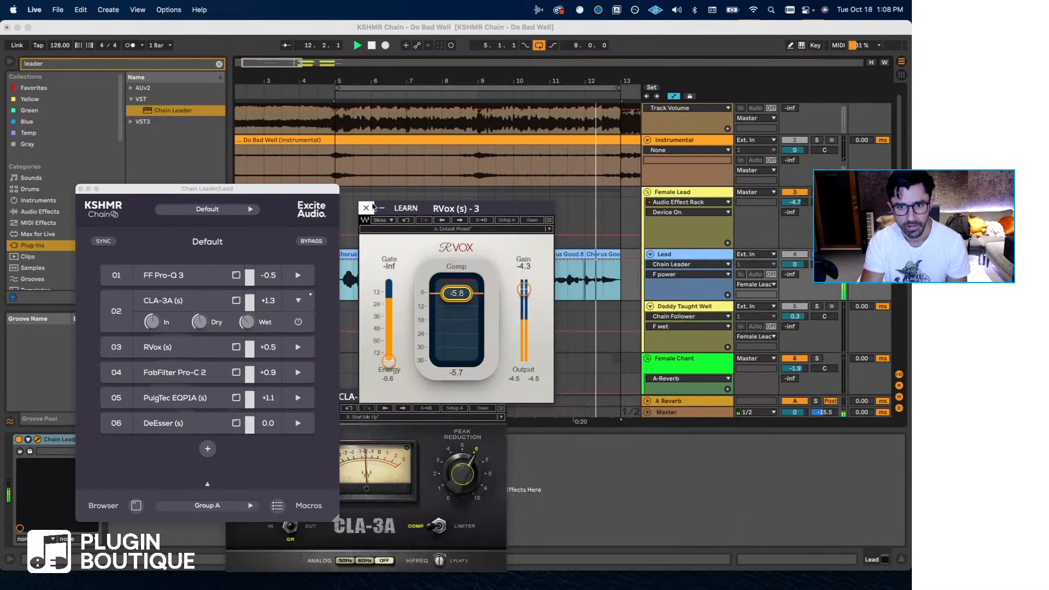
pyautogui.click(366, 208)
pyautogui.hscroll(-2, 350, 265)
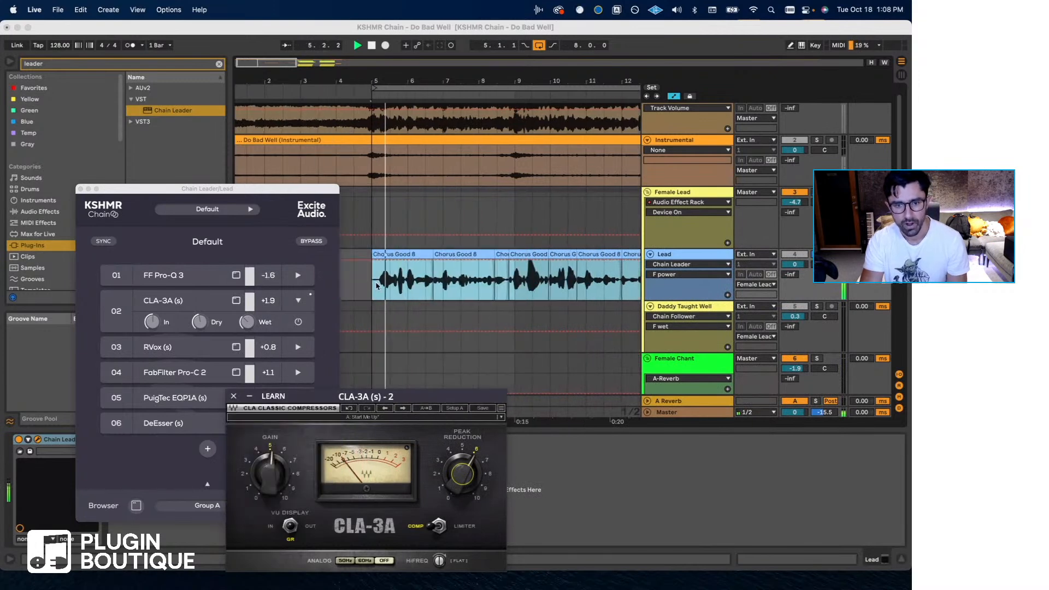
pyautogui.click(374, 288)
pyautogui.press('space')
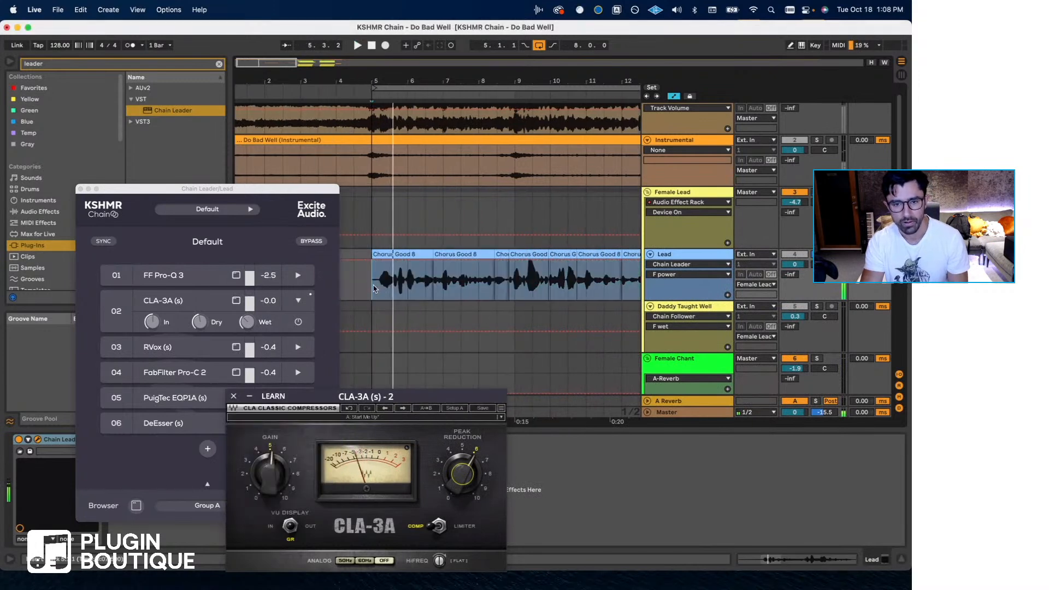
# - Play the Lead from bar 5 and raise PuigTec EQP1A's high-frequency boost to about 4.5 and bandwidth to about 4
pyautogui.click(196, 400)
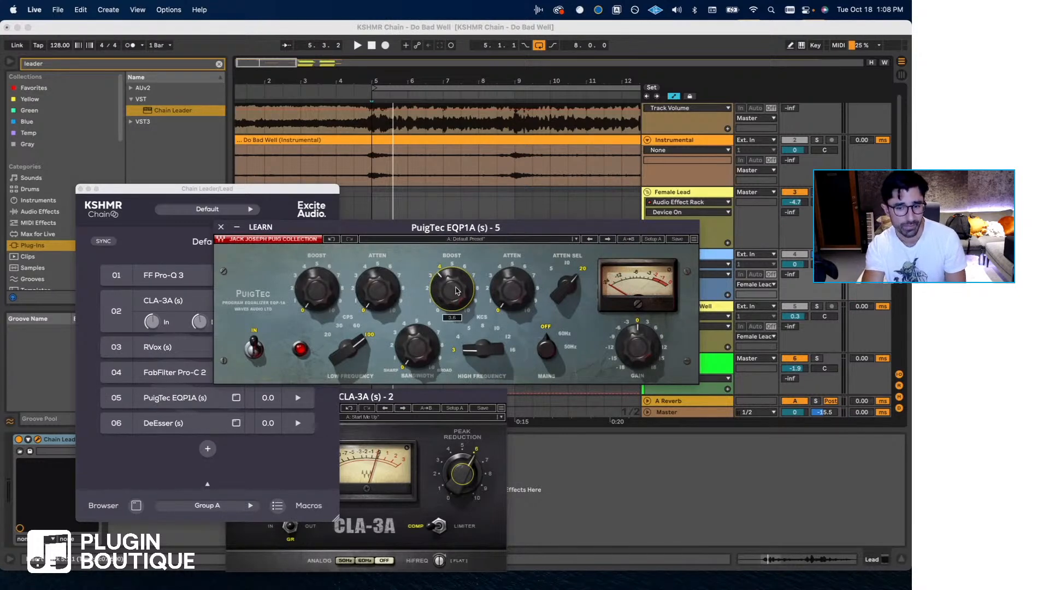
pyautogui.click(221, 228)
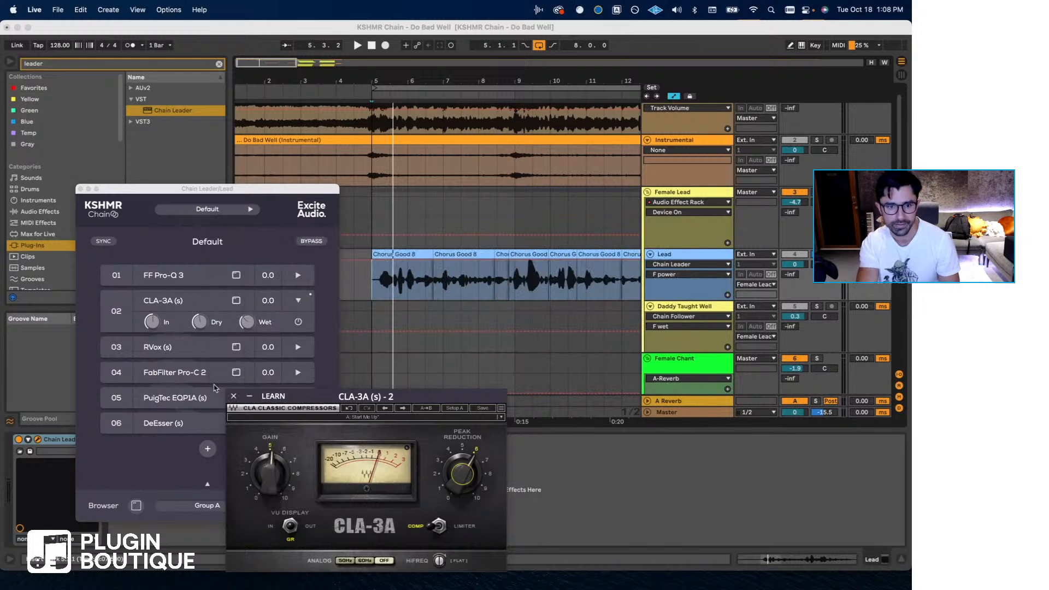
pyautogui.click(369, 292)
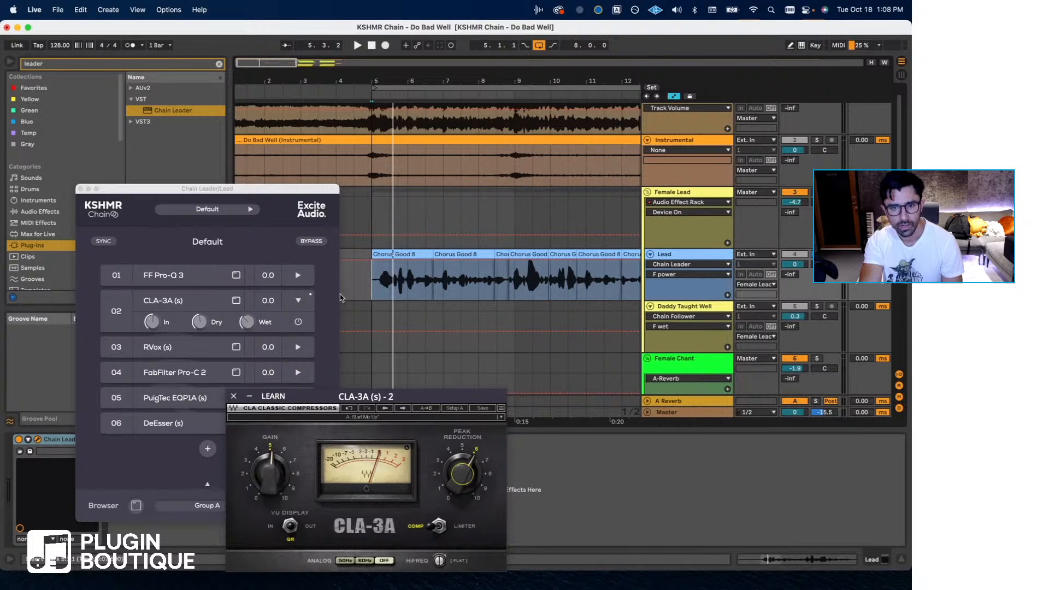
pyautogui.press('space')
pyautogui.doubleClick(195, 399)
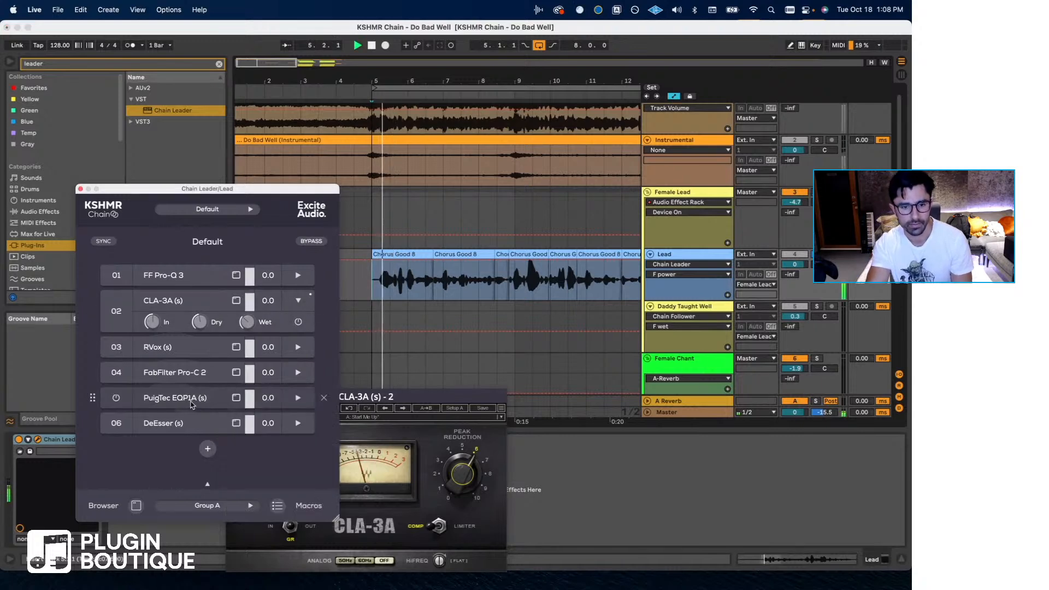
pyautogui.moveTo(457, 289); pyautogui.dragTo(457, 282)
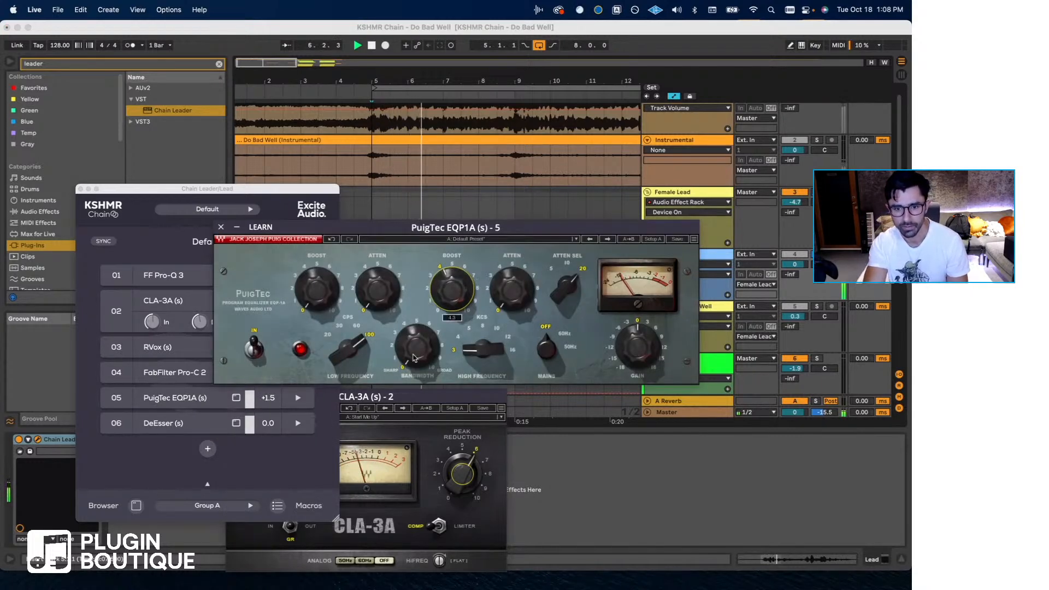
pyautogui.moveTo(418, 346); pyautogui.dragTo(418, 334)
pyautogui.moveTo(451, 288); pyautogui.dragTo(452, 282)
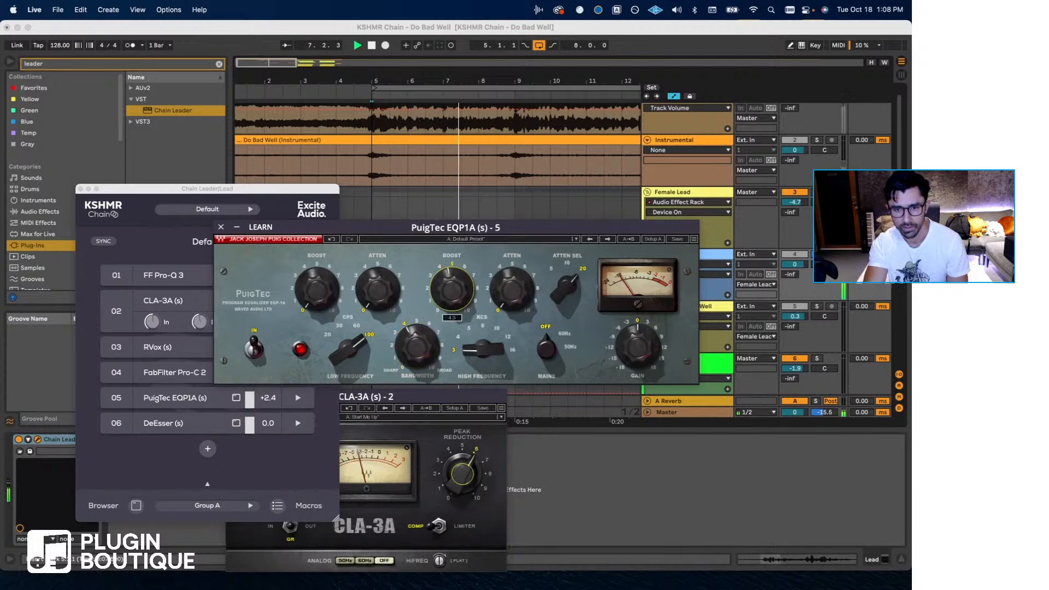
# - Set PuigTec's high frequency to 12 and bandwidth to about 5, fine-tune the high boost and close its window
pyautogui.moveTo(462, 346); pyautogui.dragTo(440, 298)
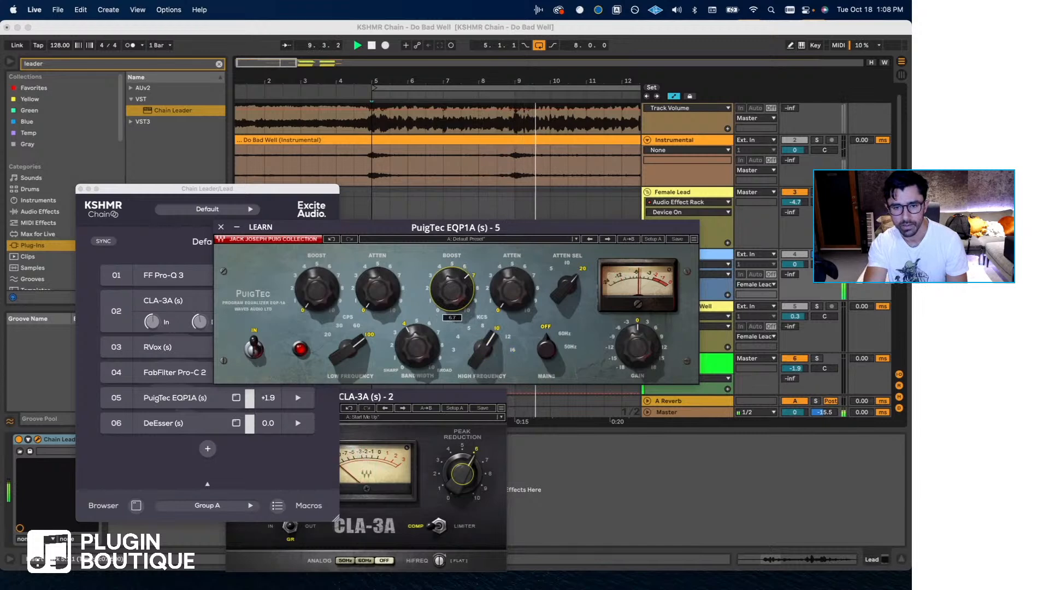
pyautogui.moveTo(416, 348); pyautogui.dragTo(417, 341)
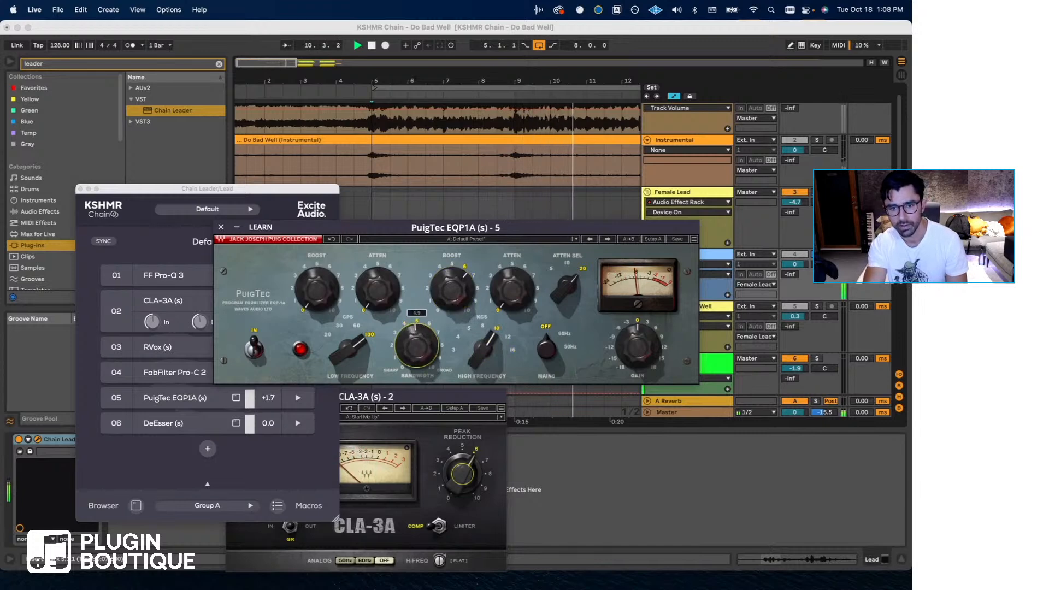
pyautogui.moveTo(484, 345); pyautogui.dragTo(484, 334)
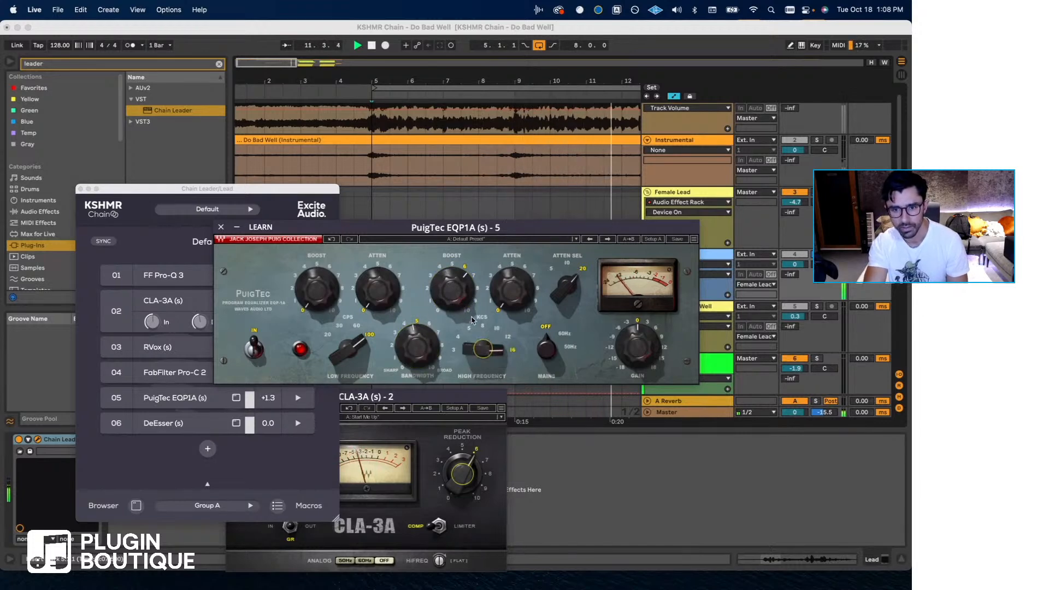
pyautogui.moveTo(452, 290); pyautogui.dragTo(452, 280)
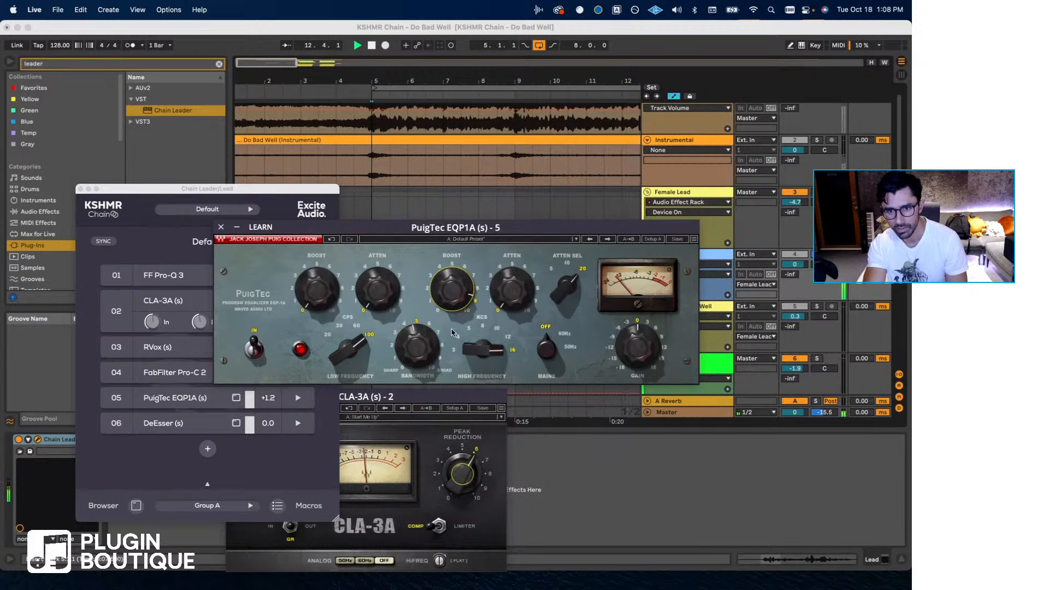
pyautogui.moveTo(490, 350); pyautogui.dragTo(483, 338)
pyautogui.moveTo(449, 287); pyautogui.dragTo(449, 295)
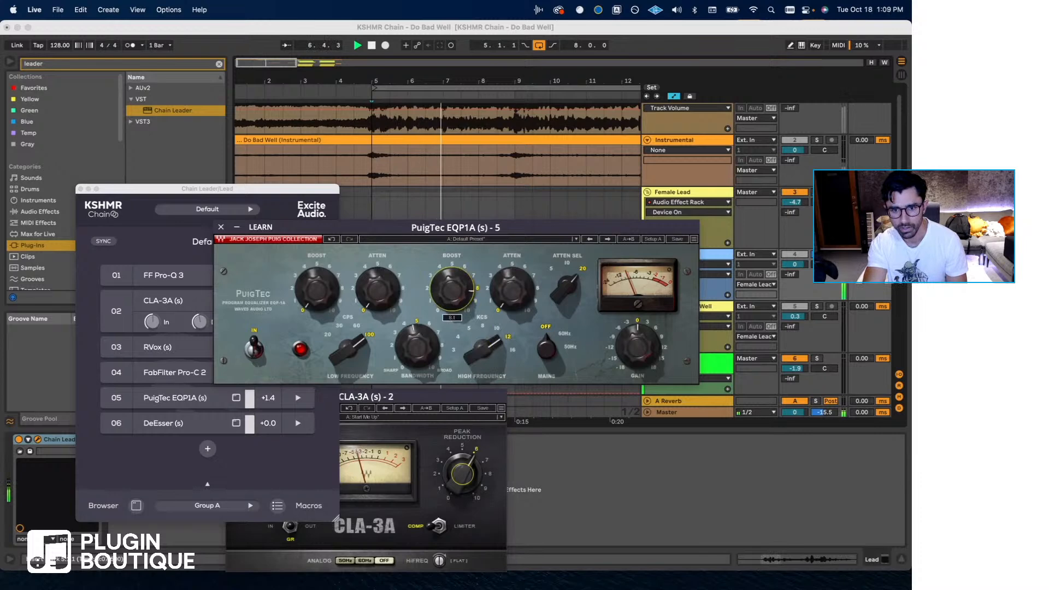
pyautogui.moveTo(379, 226); pyautogui.dragTo(374, 268)
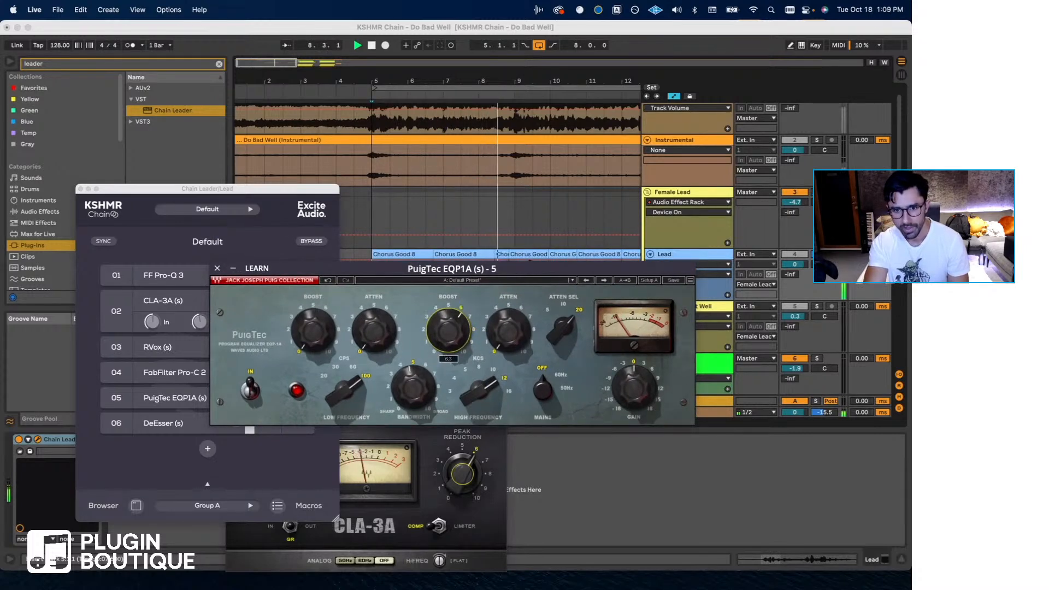
pyautogui.click(217, 268)
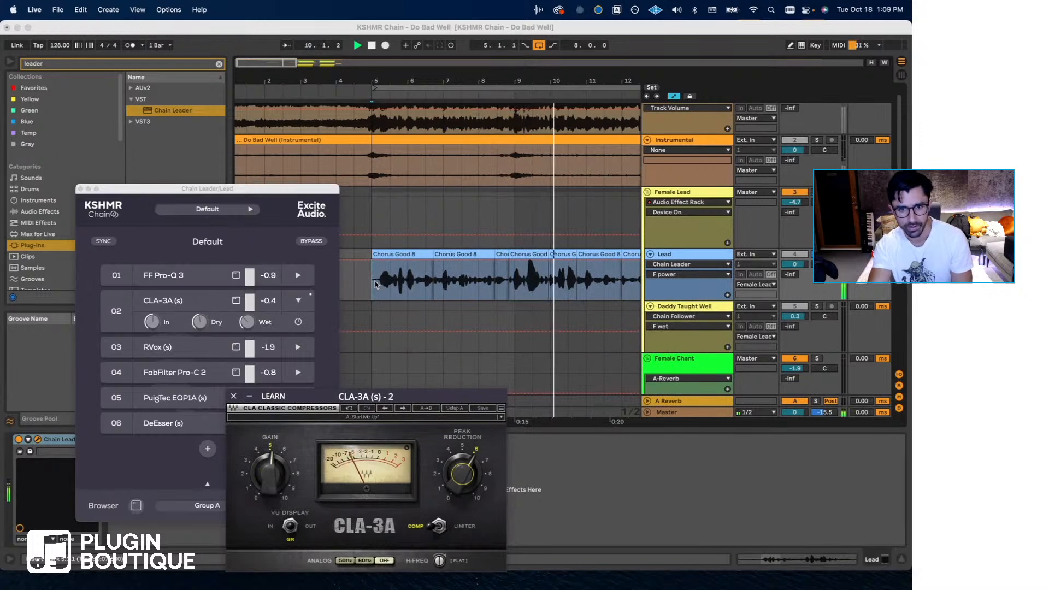
# - Play the chorus from bar 5, comparing the soloed Released Version with the full mix, and close the Chain Leader window
pyautogui.click(354, 259)
pyautogui.press('space')
pyautogui.press('space')
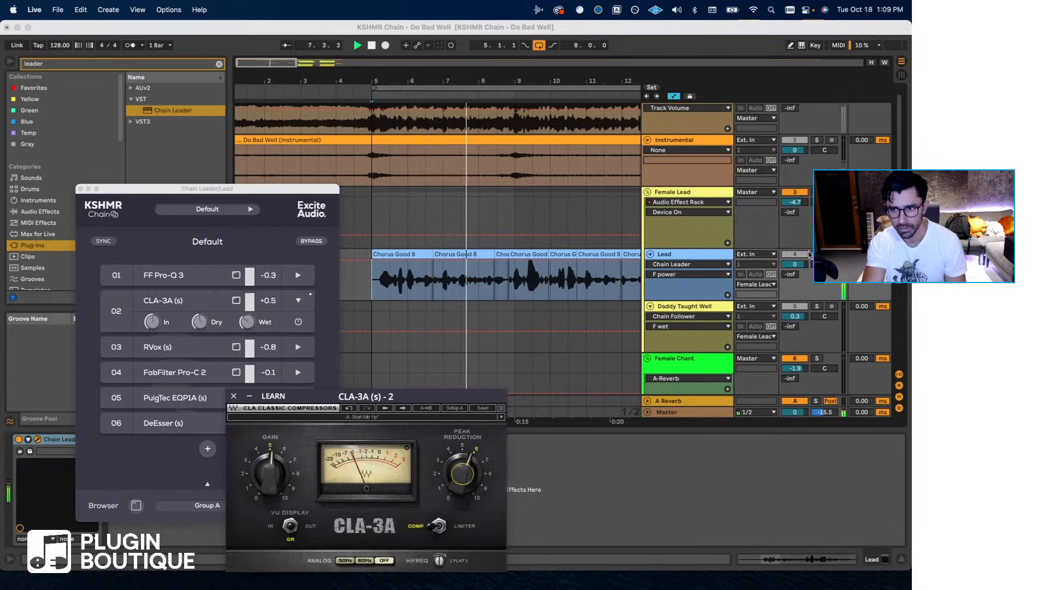
pyautogui.press('space')
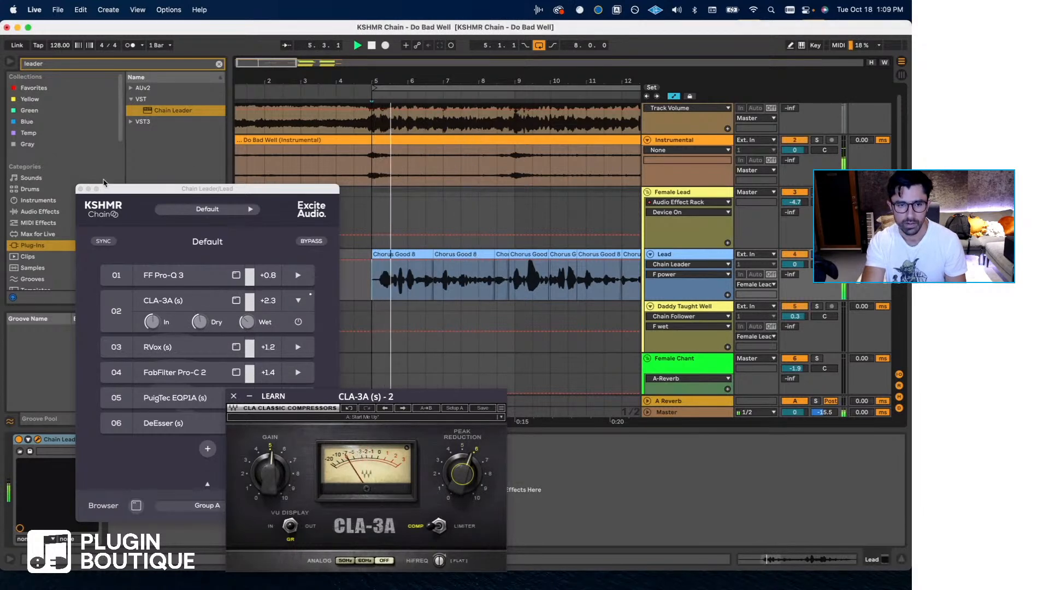
pyautogui.click(81, 189)
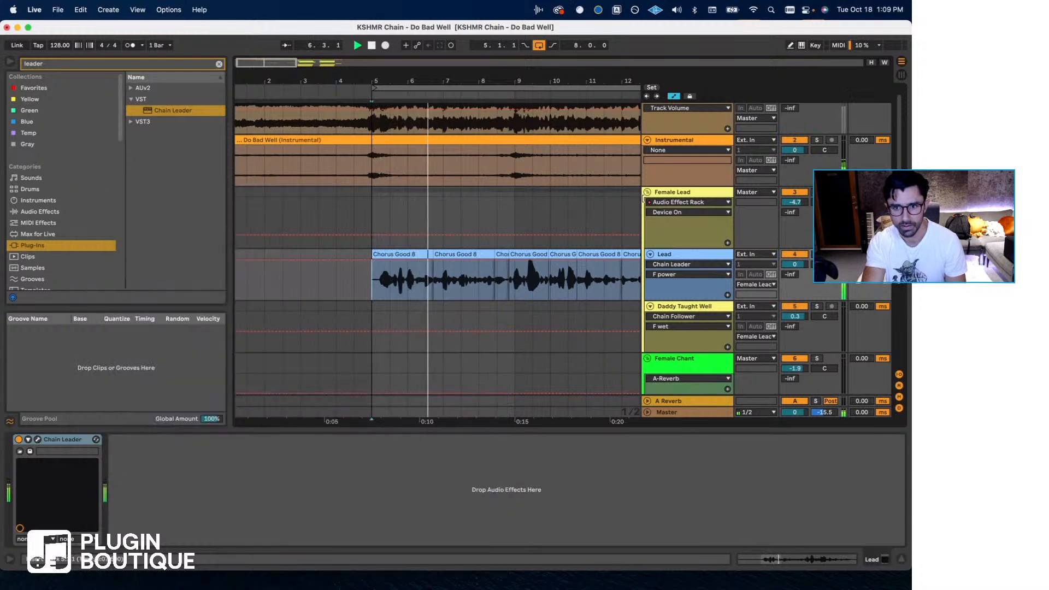
# - Enable the Audio Effect Rack on Female Lead and lower its Reverb chain to about -13.4 dB while playing
pyautogui.click(670, 193)
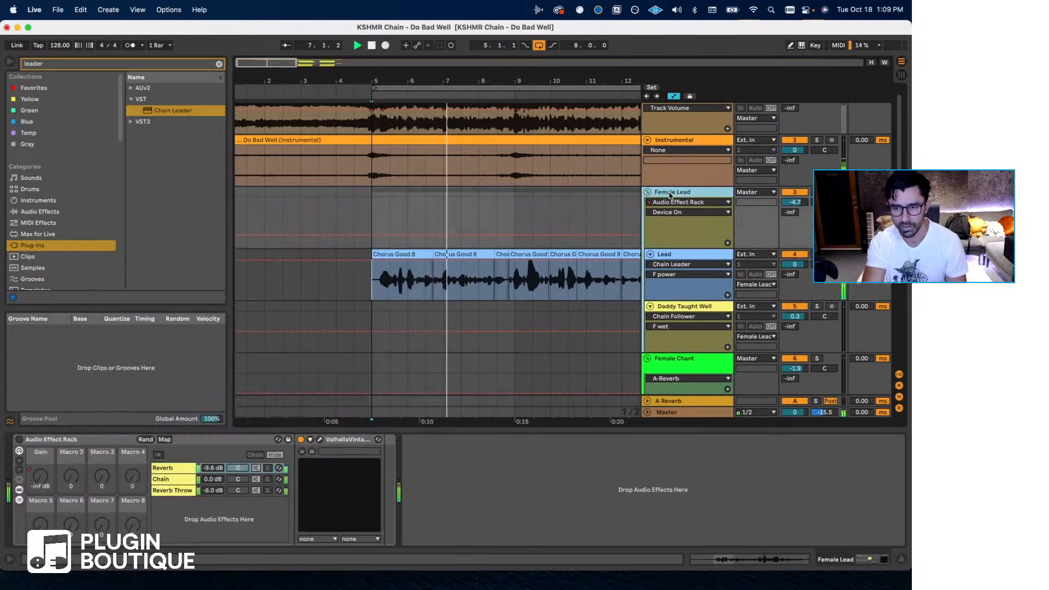
pyautogui.press('space')
pyautogui.click(19, 440)
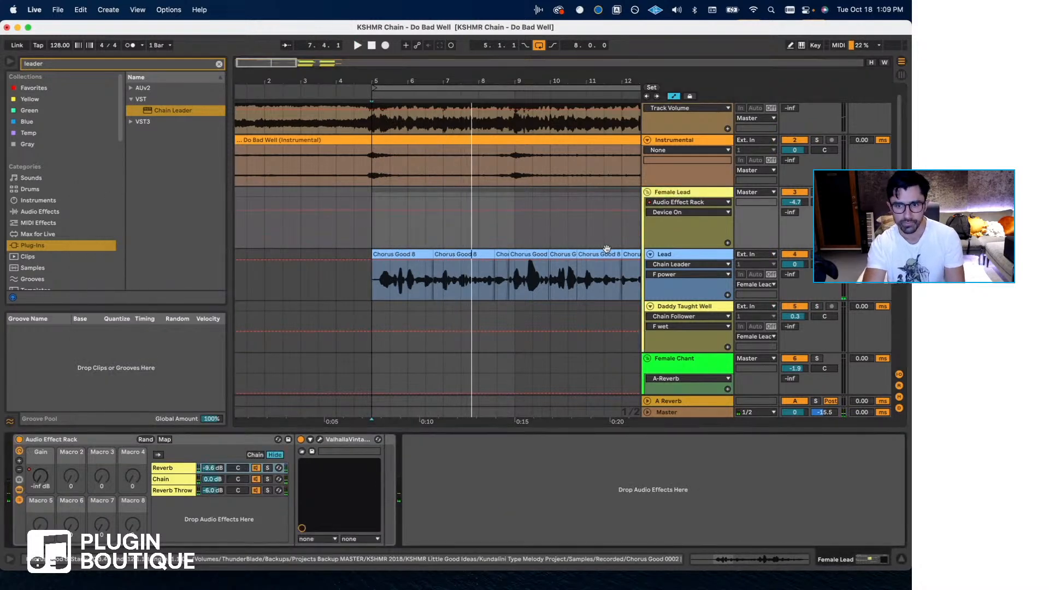
pyautogui.scroll(-2, 445, 262)
pyautogui.press('space')
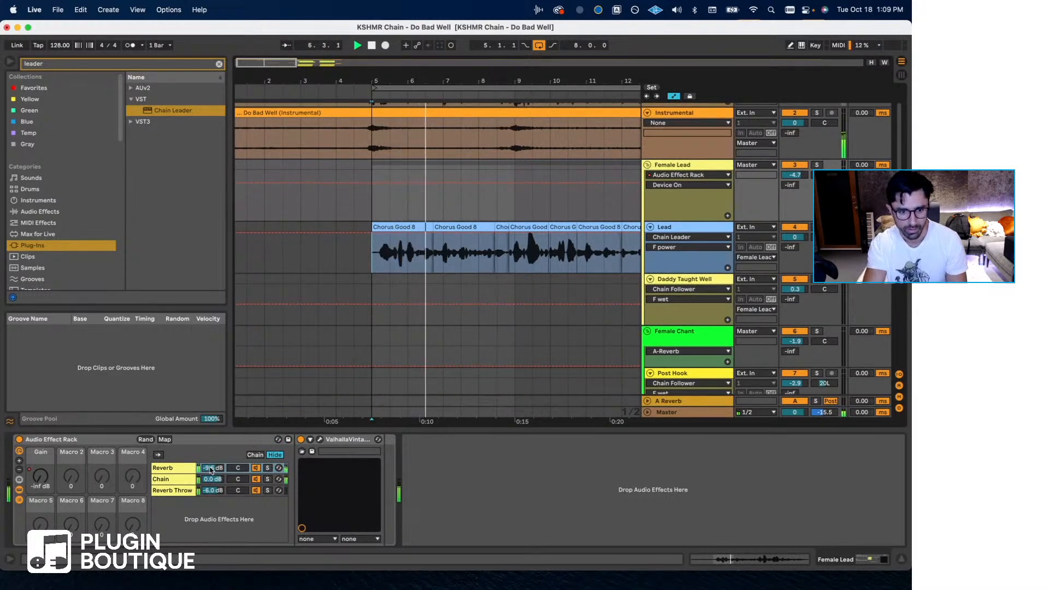
pyautogui.moveTo(211, 468); pyautogui.dragTo(210, 474)
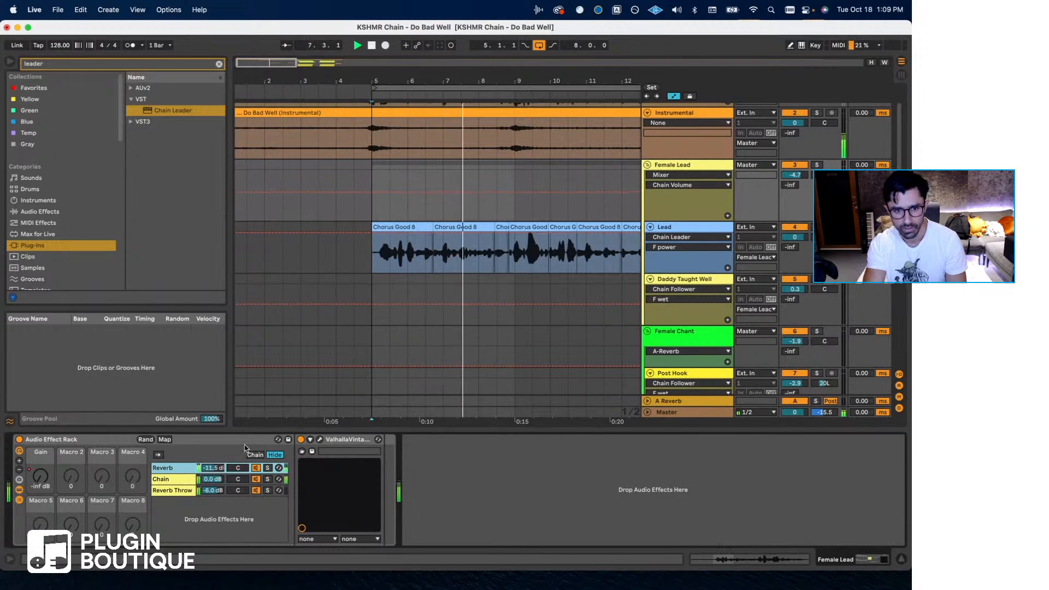
pyautogui.moveTo(217, 468); pyautogui.dragTo(217, 474)
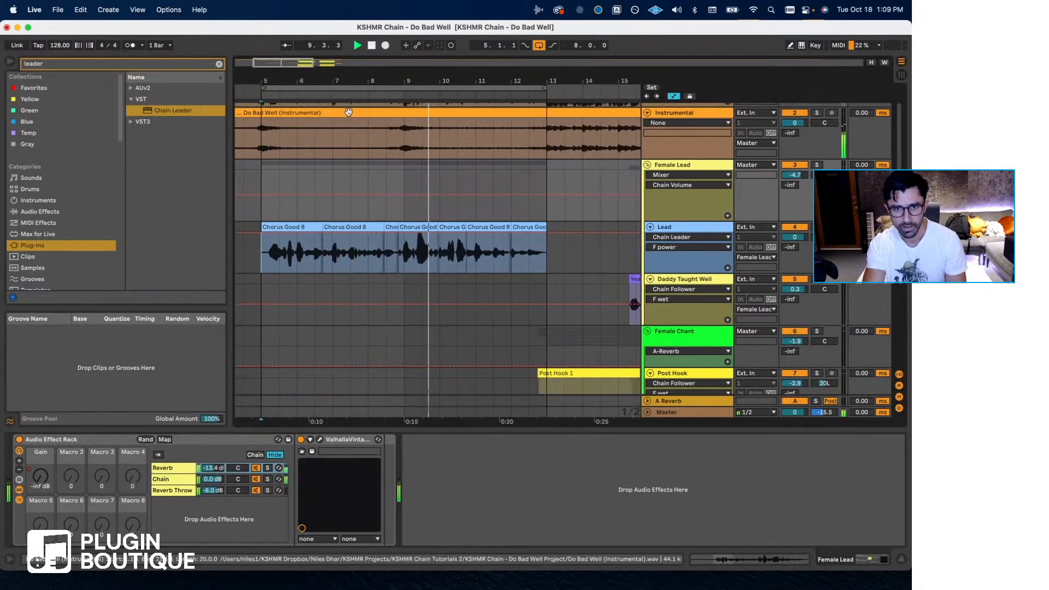
# - Audition the Released Version against the mix and lower its track volume to -13.9 dB
pyautogui.moveTo(345, 82); pyautogui.dragTo(344, 77)
pyautogui.press('space')
pyautogui.scroll(3, 526, 228)
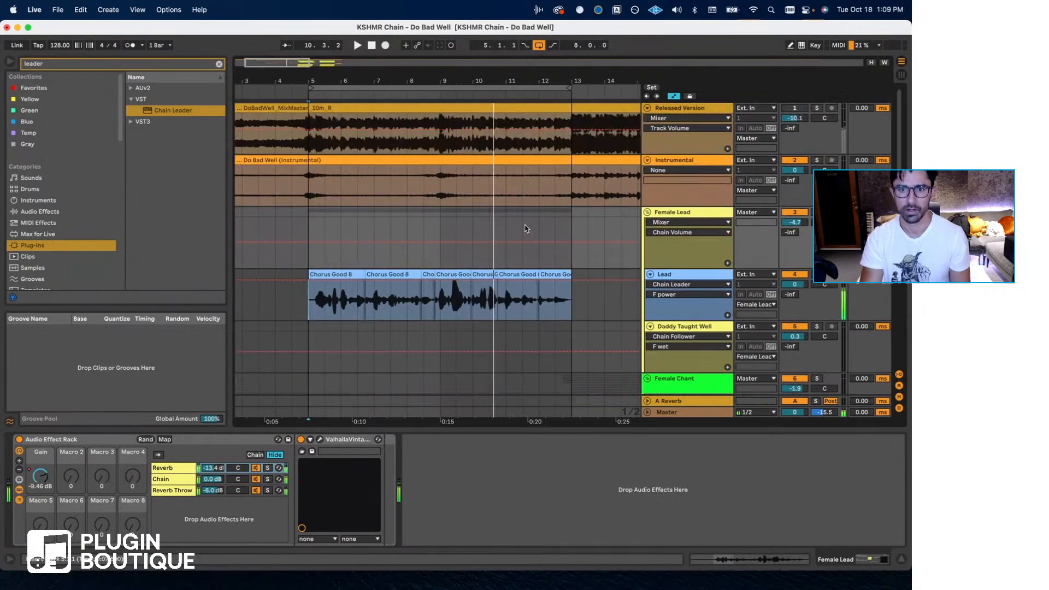
pyautogui.click(816, 109)
pyautogui.press('space')
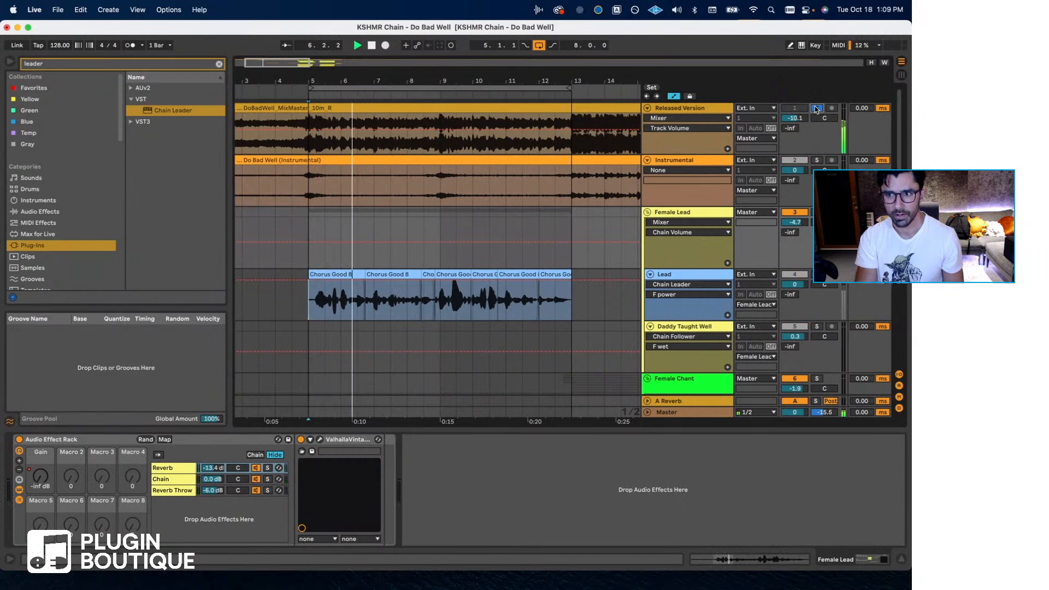
pyautogui.click(712, 114)
pyautogui.moveTo(797, 122); pyautogui.dragTo(797, 128)
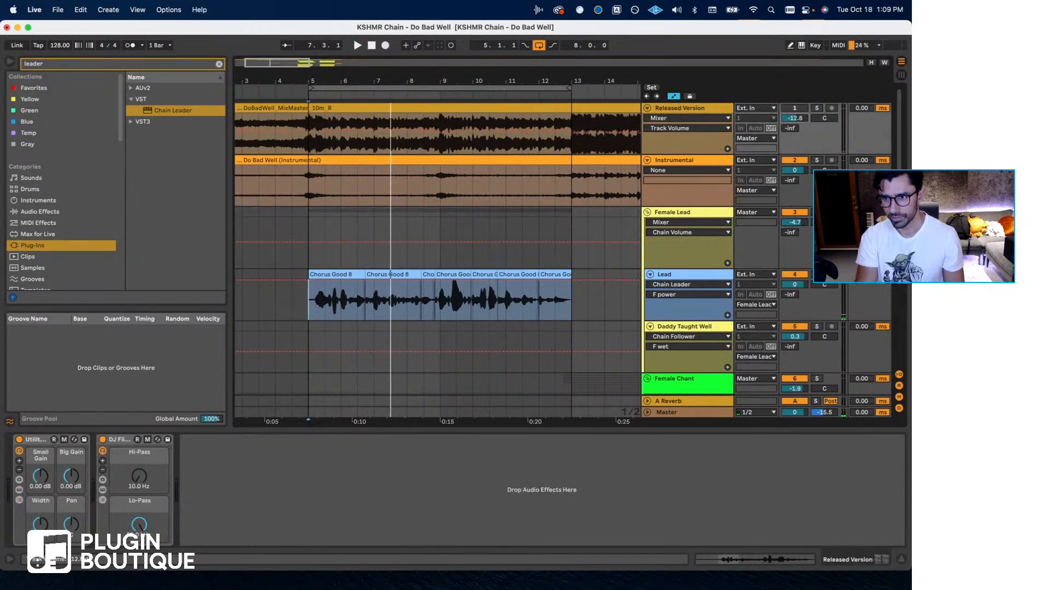
# - Raise the clip gain of the Do Bad Well (Instrumental) clip to 6.19 dB
pyautogui.click(723, 163)
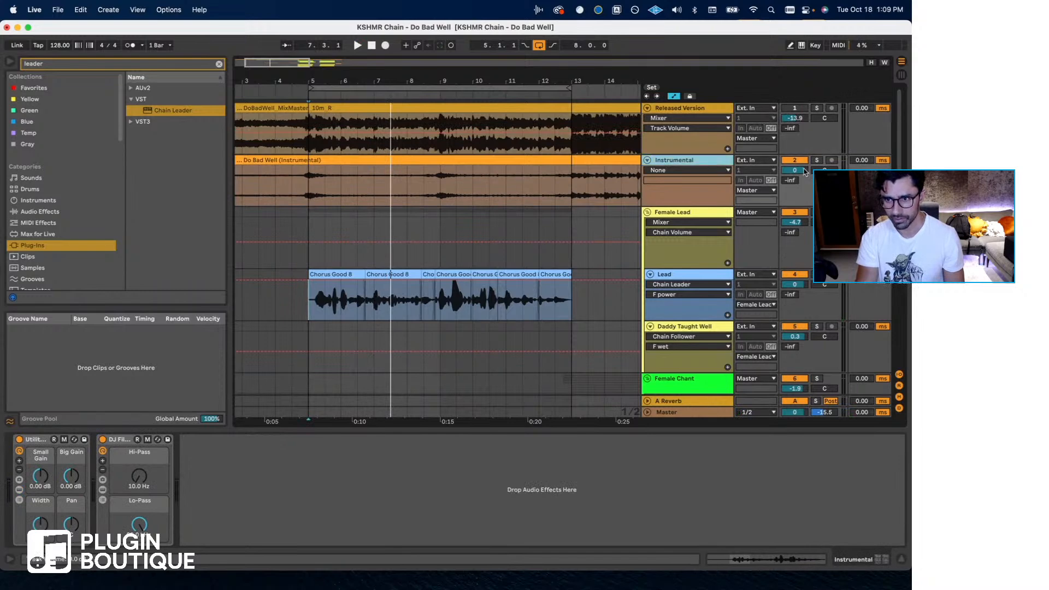
pyautogui.click(585, 161)
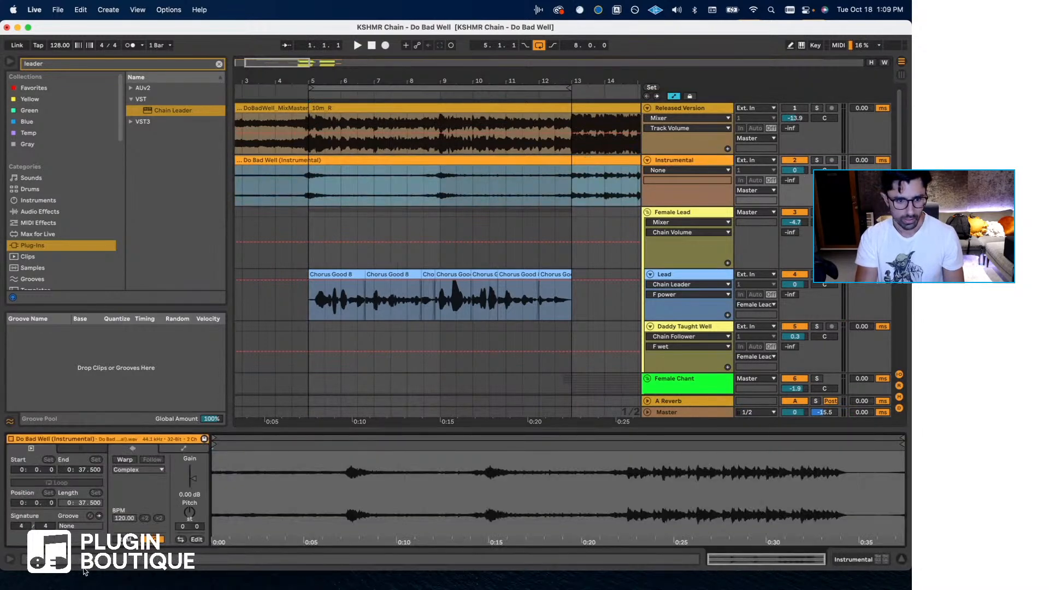
pyautogui.moveTo(188, 481); pyautogui.dragTo(188, 476)
pyautogui.press('space')
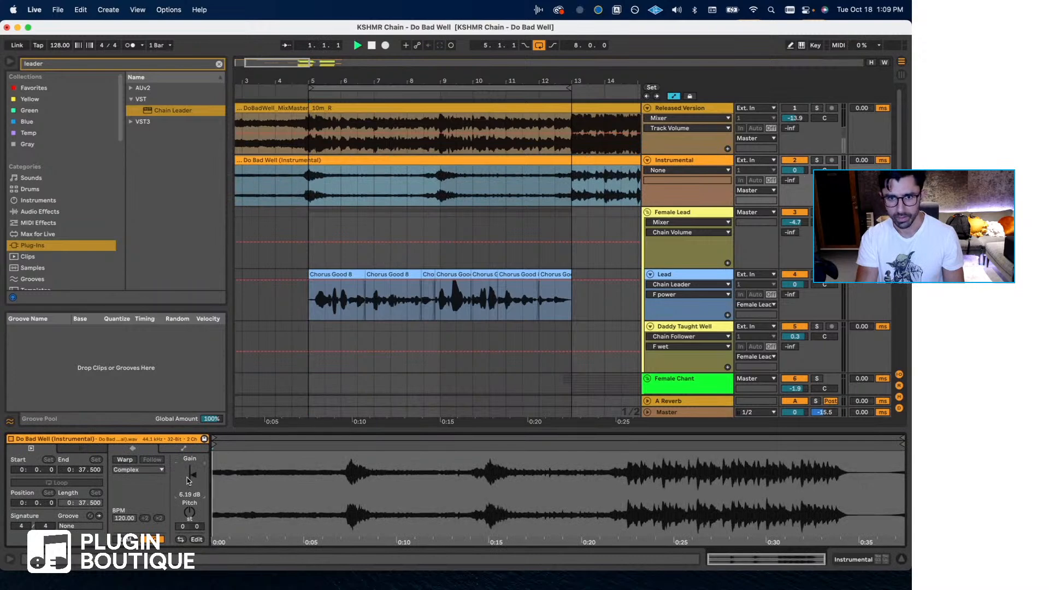
# - Play from bar 5, lower the Instrumental track volume to -2.3 dB and compare by soloing and unsoloing the Released Version
pyautogui.press('space')
pyautogui.click(309, 184)
pyautogui.press('space')
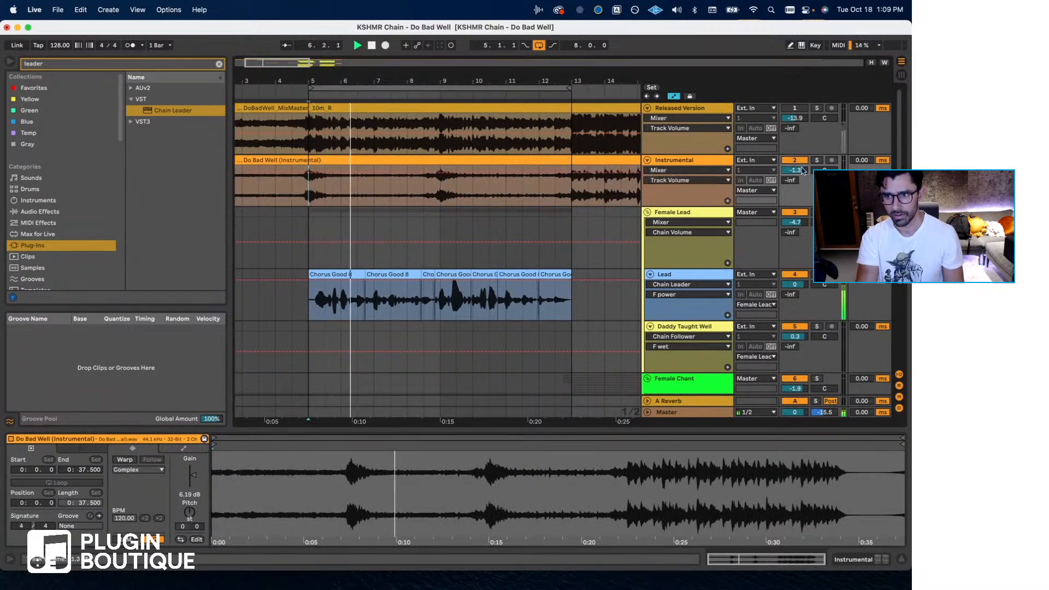
pyautogui.click(817, 108)
pyautogui.click(817, 108)
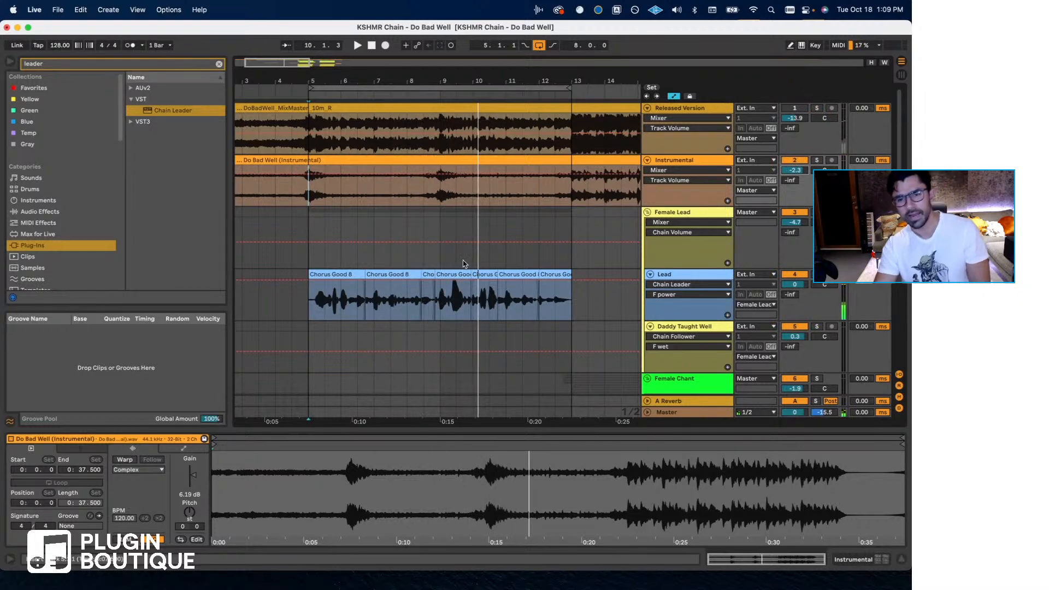
# - Find the Female Chant group's Post Hook vocals and listen to them from bar 13
pyautogui.scroll(-5, 463, 260)
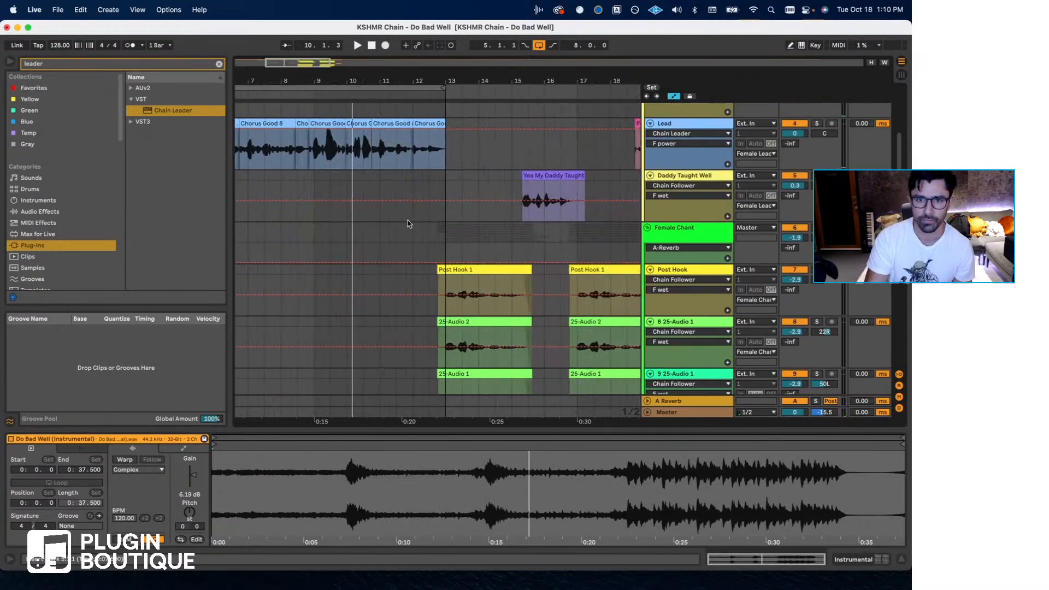
pyautogui.scroll(-5, 407, 221)
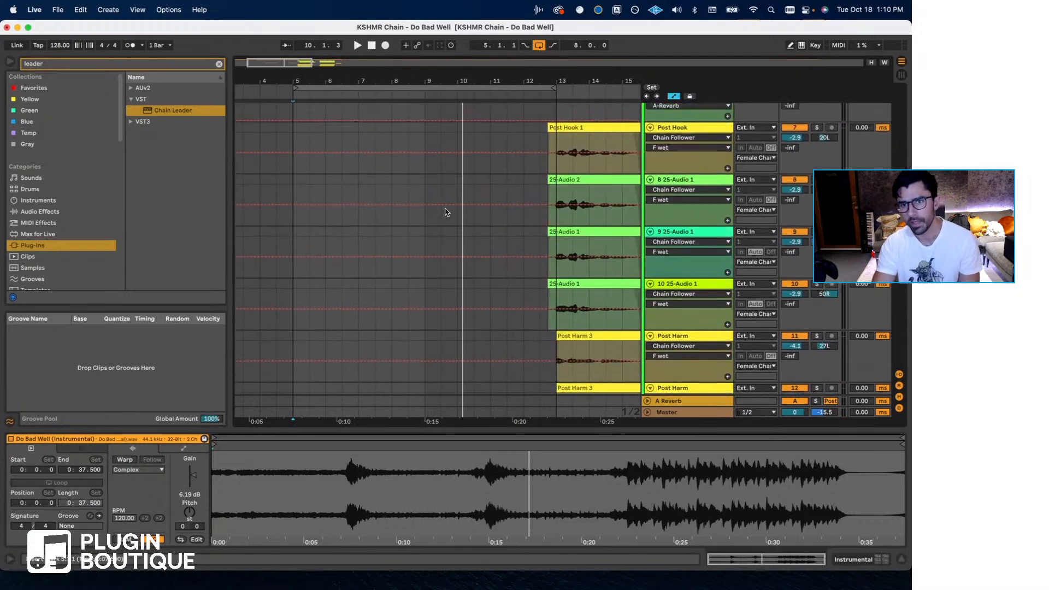
pyautogui.scroll(5, 447, 212)
pyautogui.click(481, 272)
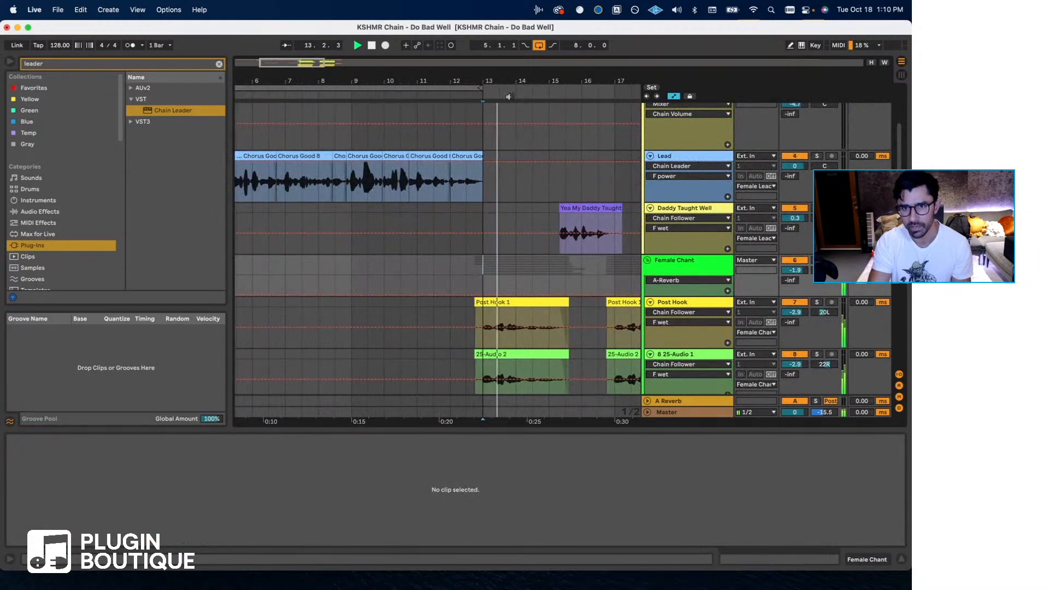
pyautogui.moveTo(513, 81); pyautogui.dragTo(421, 94)
pyautogui.press('space')
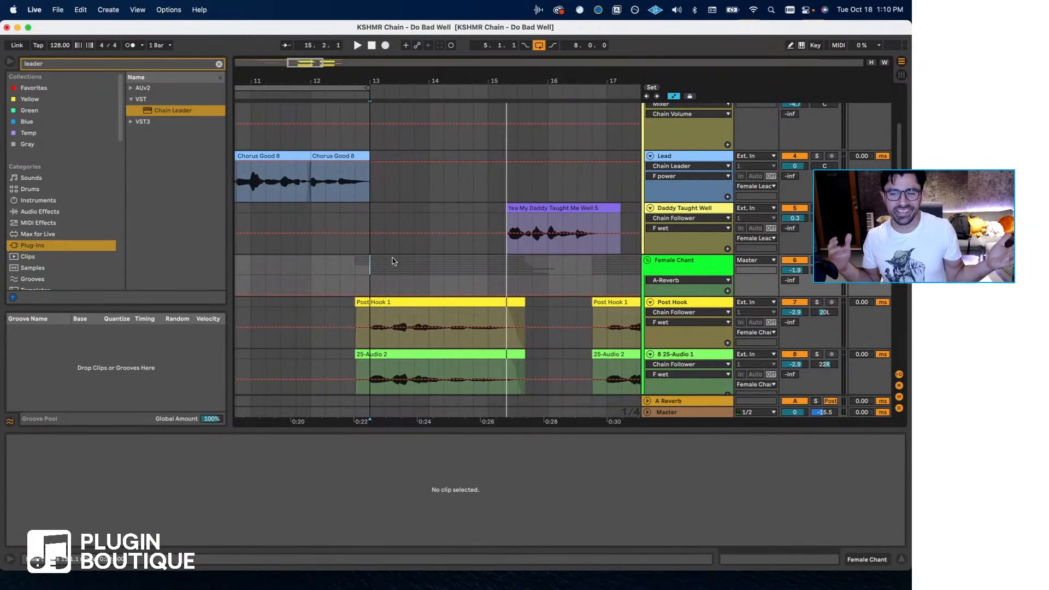
# - Reopen Chain Leader on the Lead track and show the DeEsser (s) window from its chain
pyautogui.hscroll(-5, 388, 235)
pyautogui.click(362, 185)
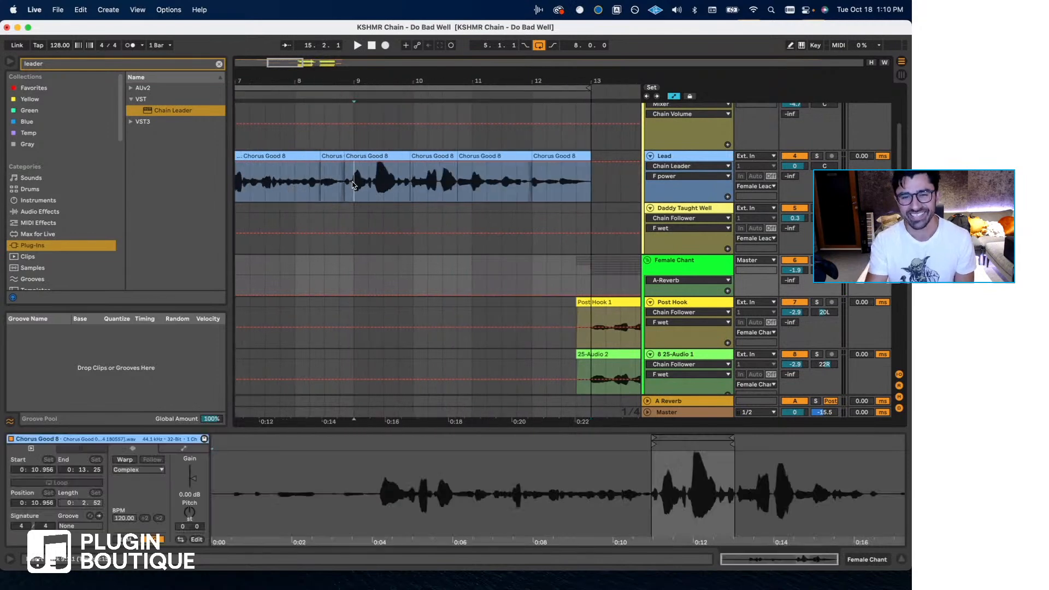
pyautogui.click(871, 563)
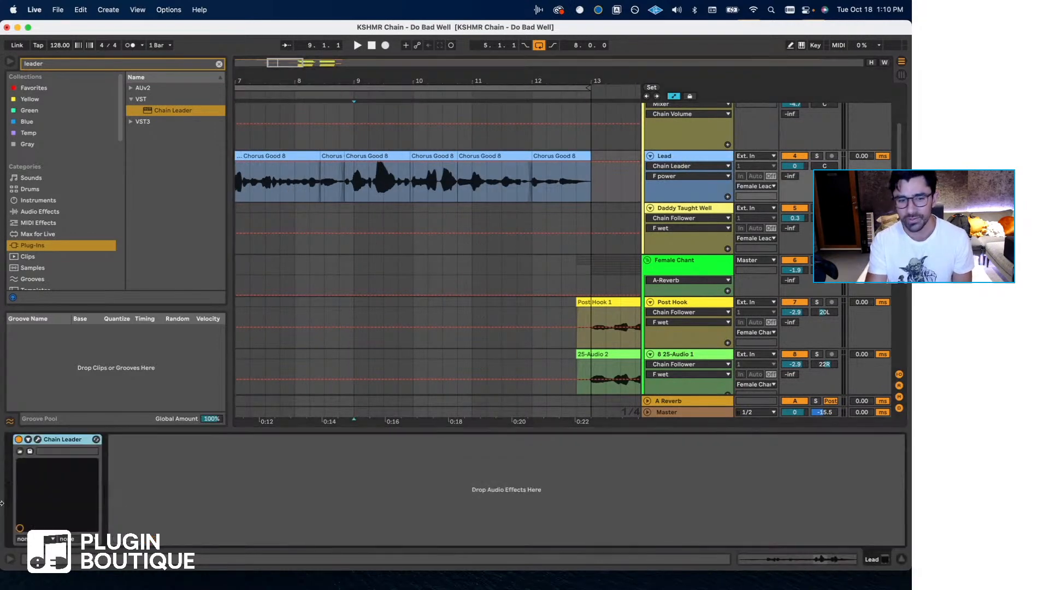
pyautogui.click(38, 439)
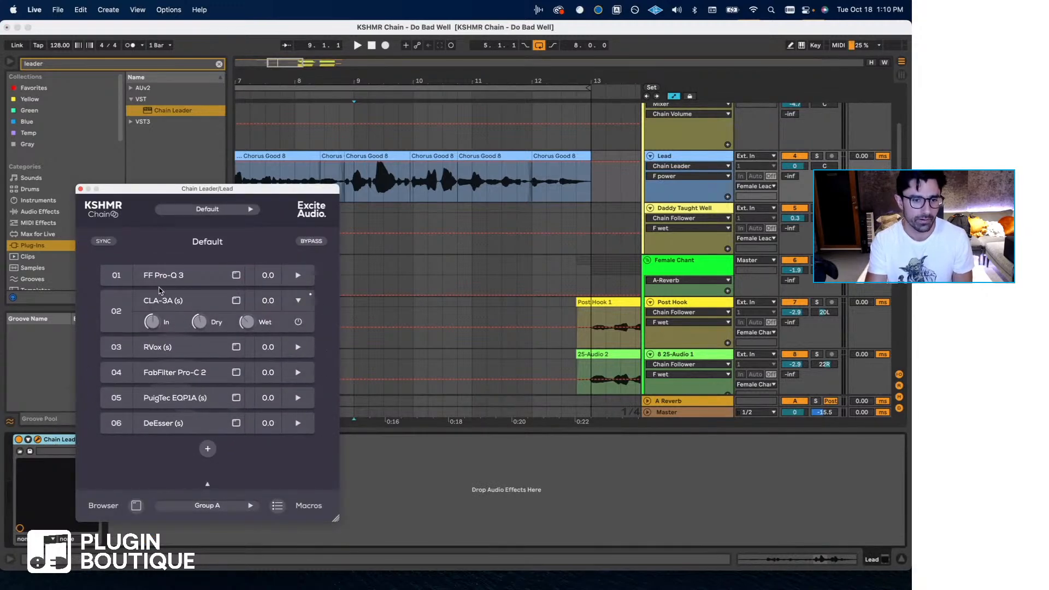
pyautogui.click(183, 425)
# - Play the Lead from just after bar 5, nudge the DeEsser threshold down slightly, and stop with the playback start at bar 7
pyautogui.hscroll(-5, 324, 175)
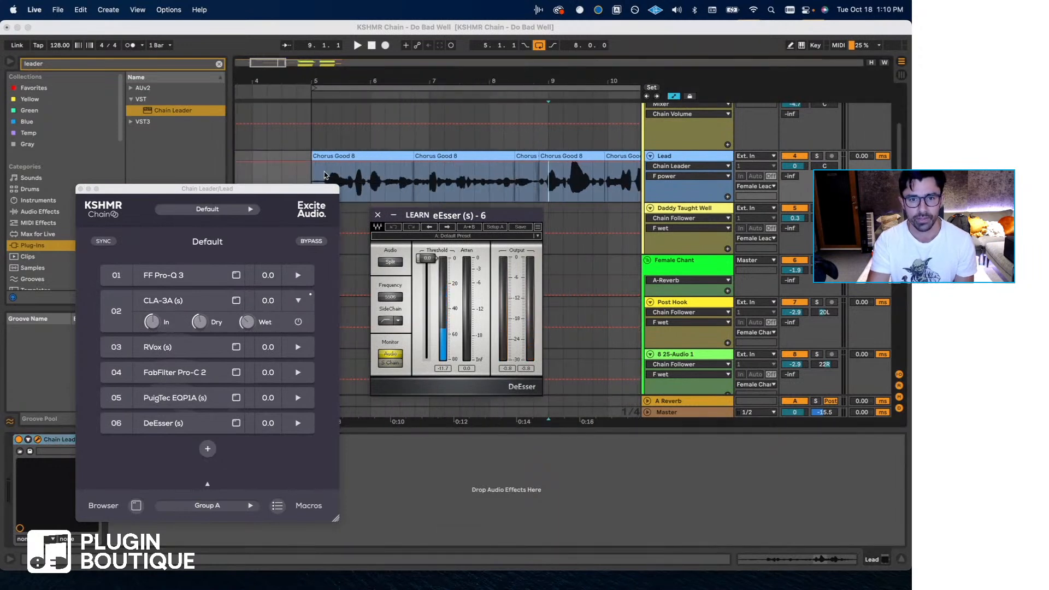
pyautogui.press('space')
pyautogui.click(326, 175)
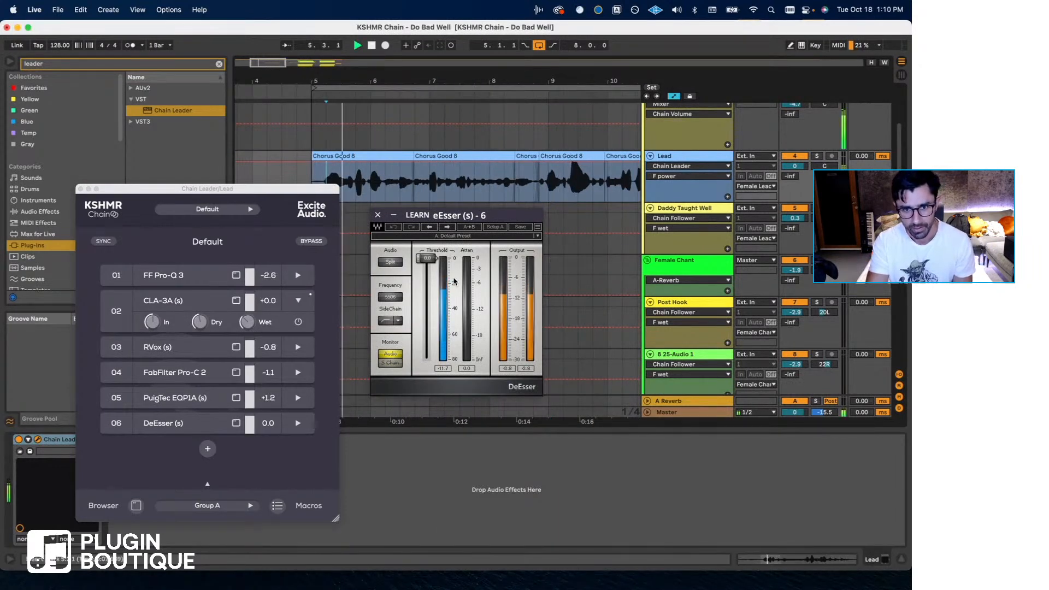
pyautogui.moveTo(426, 257); pyautogui.dragTo(426, 259)
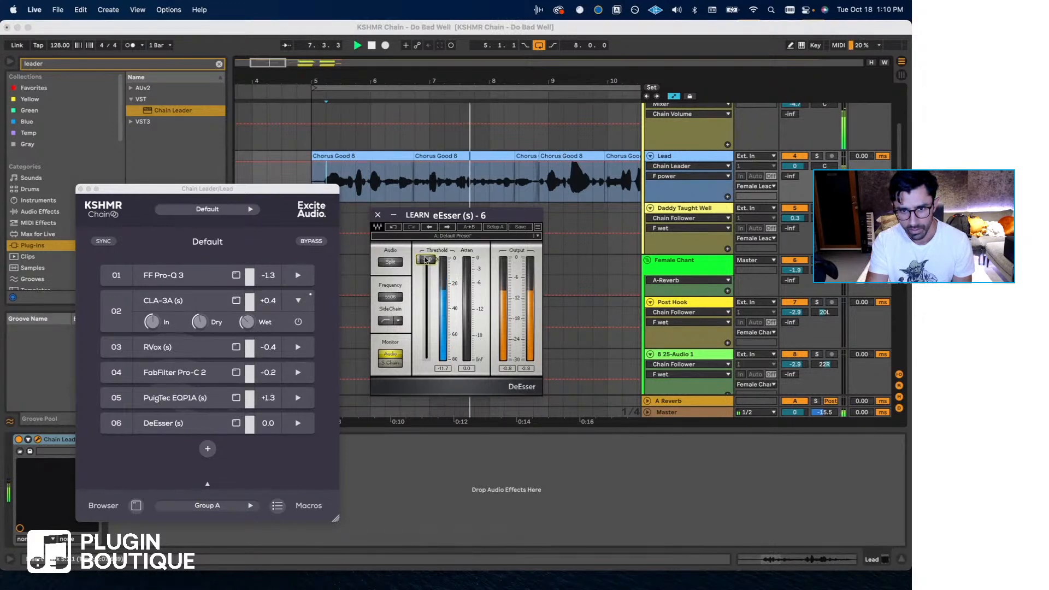
pyautogui.click(425, 186)
pyautogui.click(429, 188)
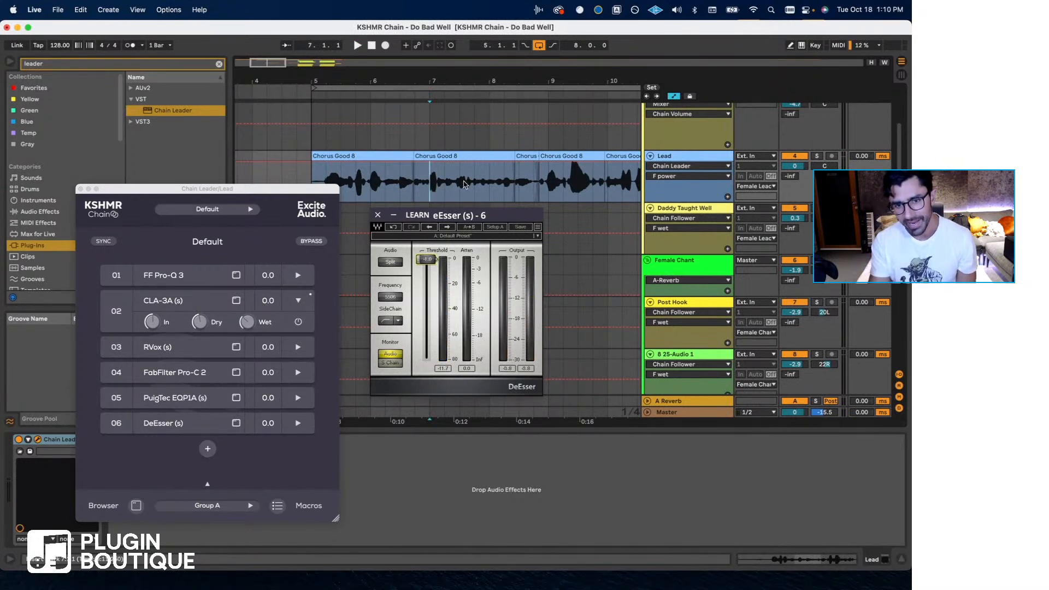
# - Load the Female Ess factory preset in DeEsser and play the Lead from bar 7
pyautogui.click(504, 229)
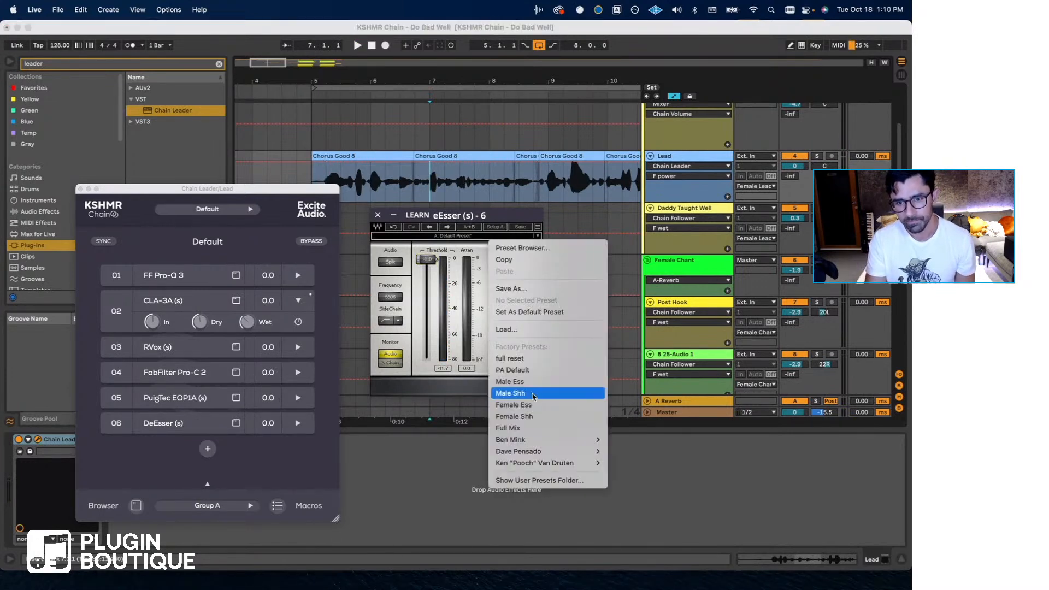
pyautogui.click(537, 409)
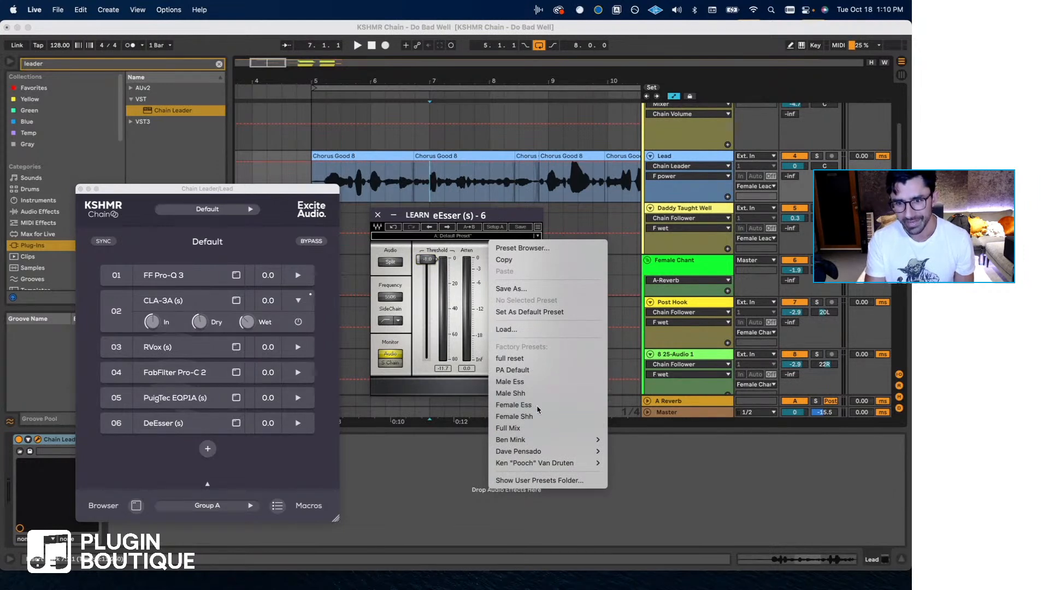
pyautogui.click(437, 188)
pyautogui.press('space')
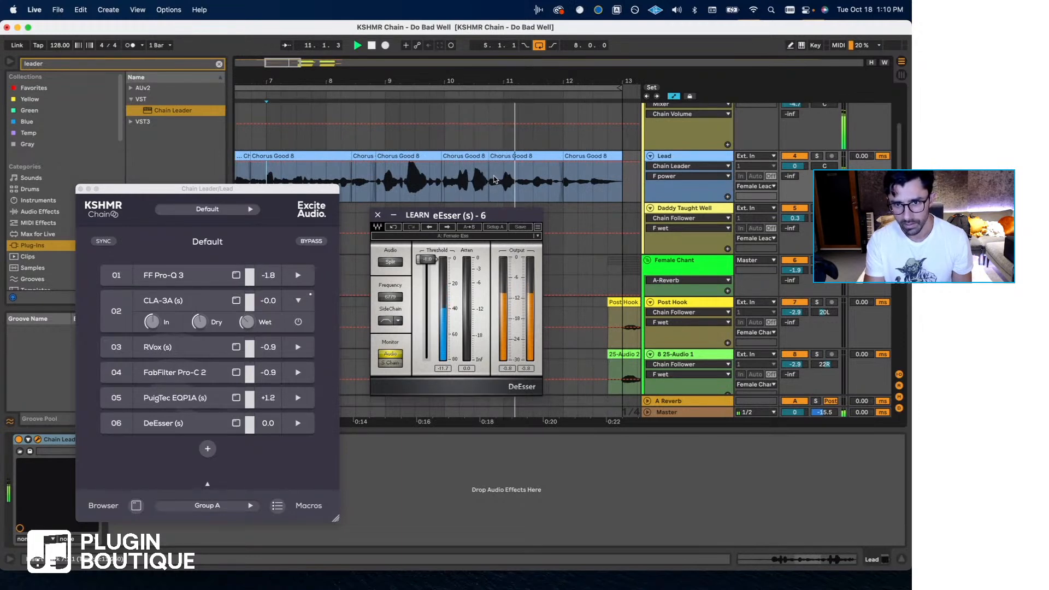
# - Replay the Lead's second phrase around bar 7 and lower the DeEsser threshold to about -29
pyautogui.hscroll(-5, 475, 183)
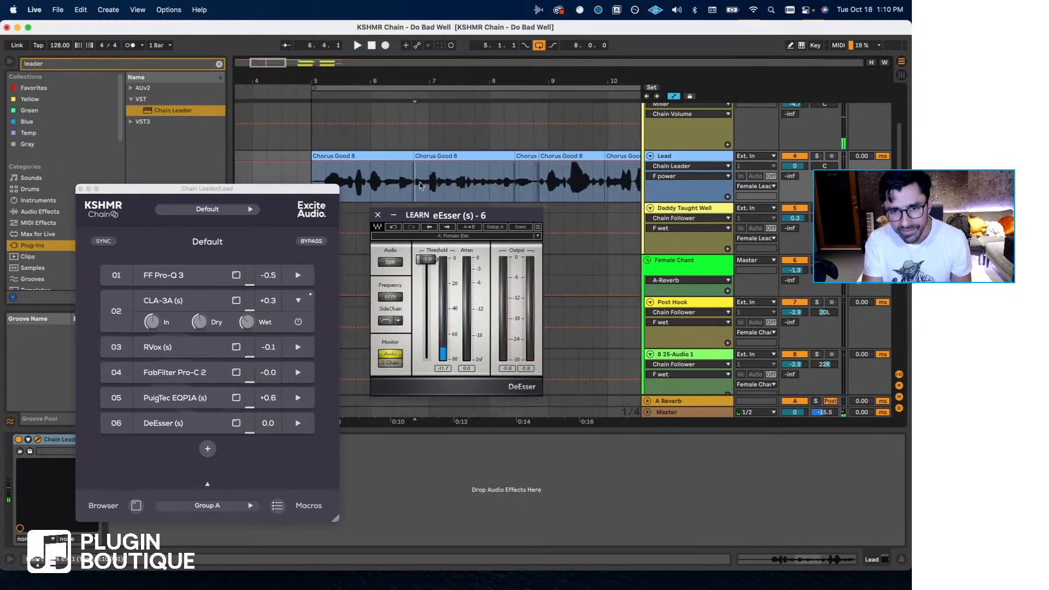
pyautogui.press('space')
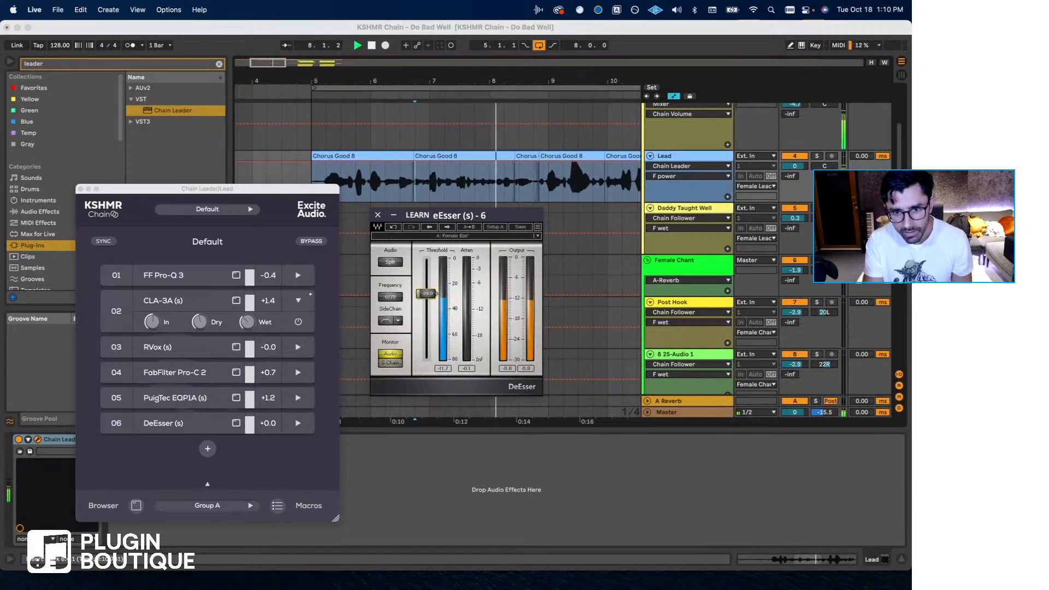
pyautogui.click(431, 183)
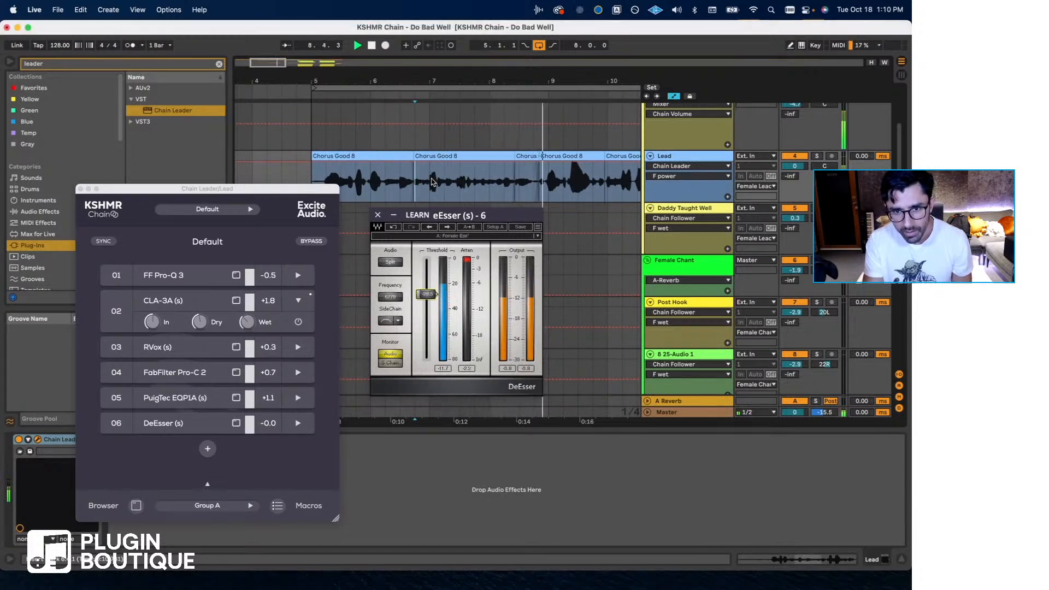
pyautogui.click(431, 296)
pyautogui.moveTo(427, 294); pyautogui.dragTo(426, 296)
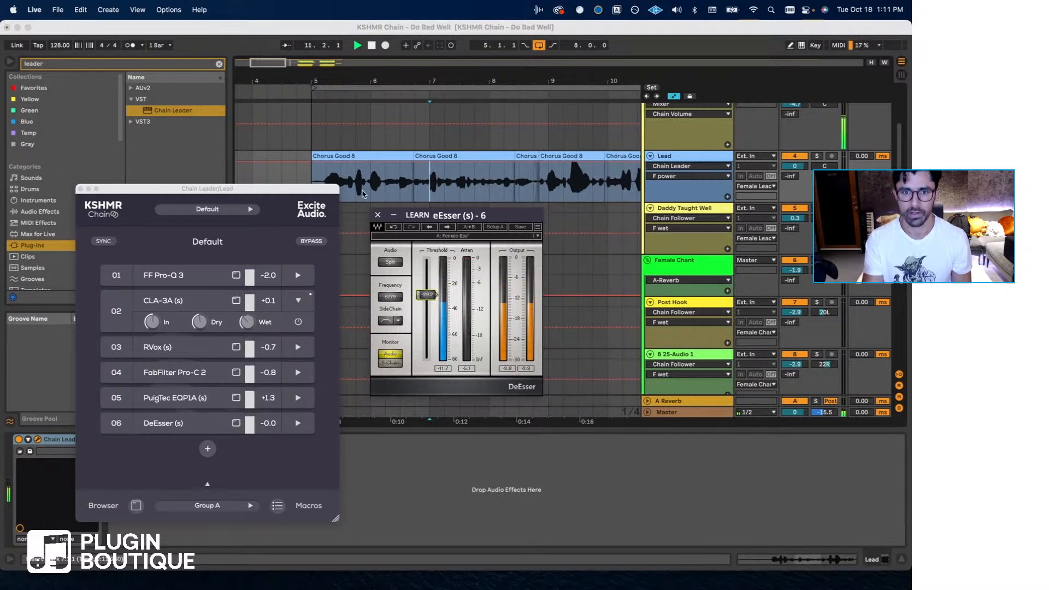
pyautogui.click(188, 191)
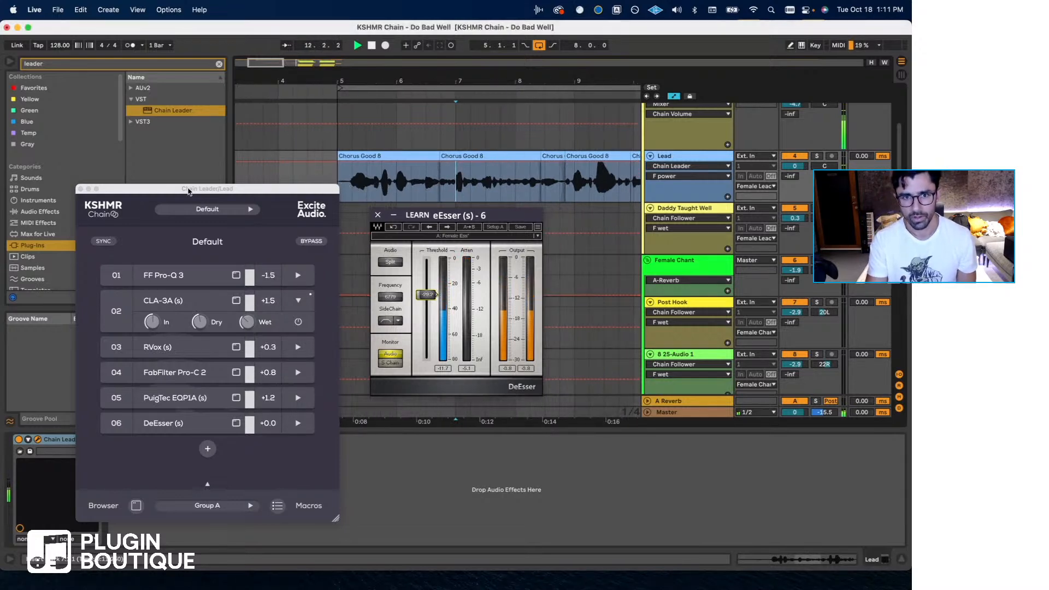
# - Close Chain Leader and add an audio track below the Lead with its input set to Resampling
pyautogui.click(81, 189)
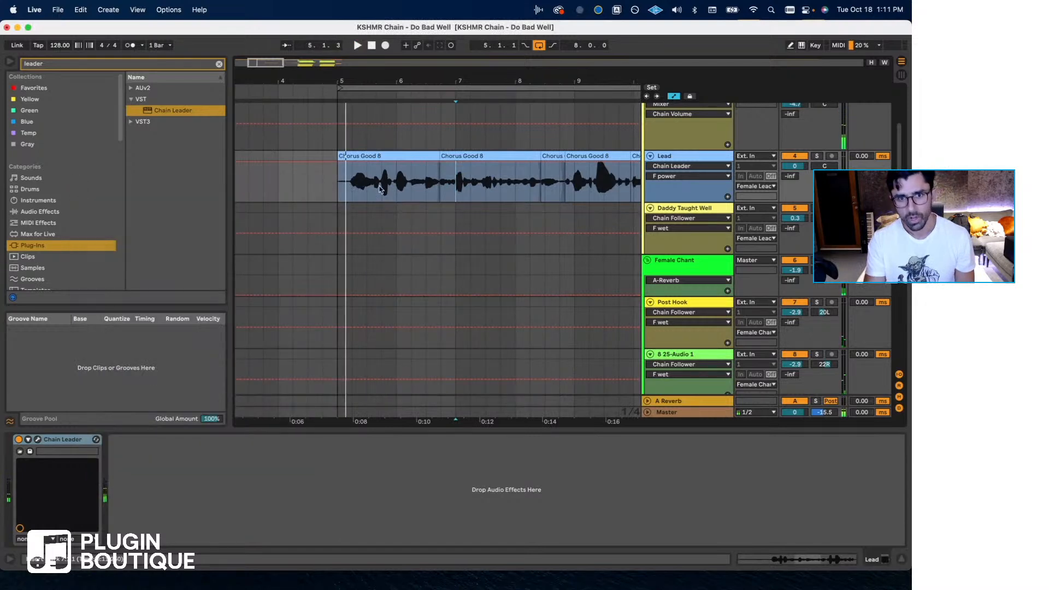
pyautogui.press('super+t')
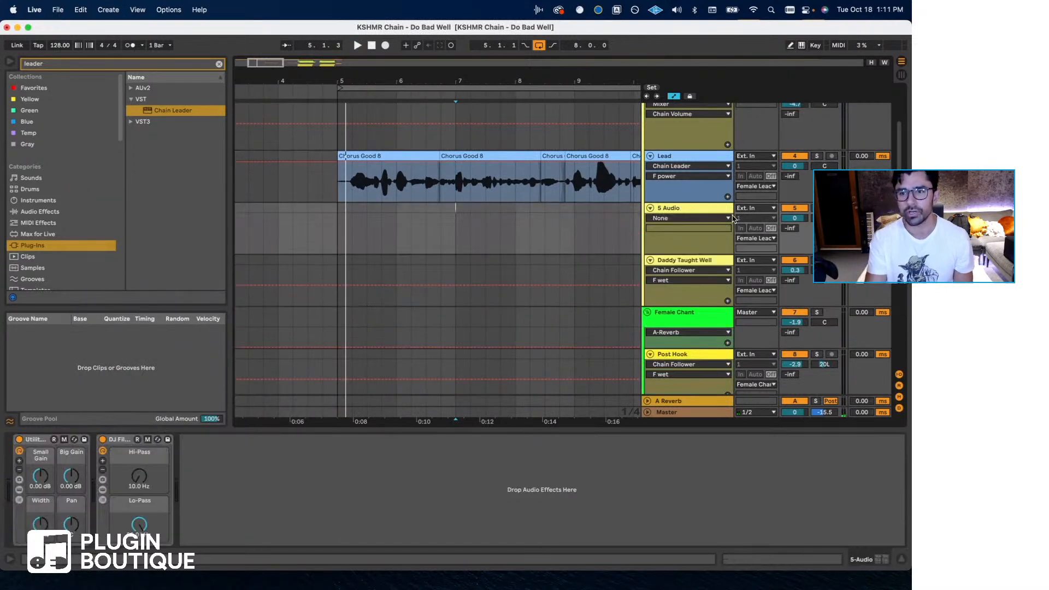
pyautogui.click(755, 208)
pyautogui.click(785, 224)
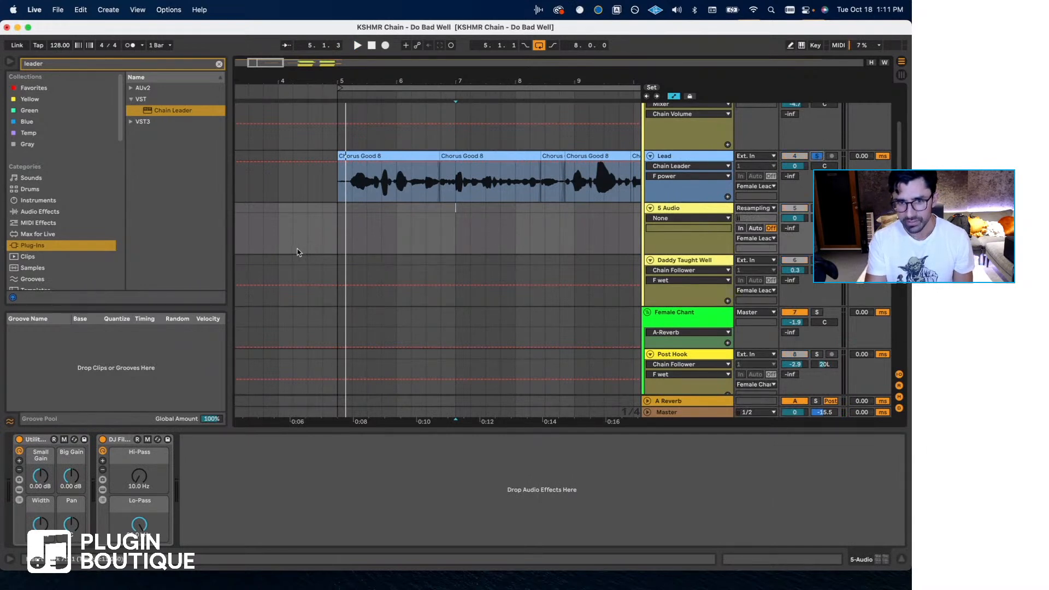
# - Record the soloed Lead onto the resampling track from bar 5 to past bar 8, and raise the recorded clip's gain to 6.13 dB
pyautogui.click(339, 223)
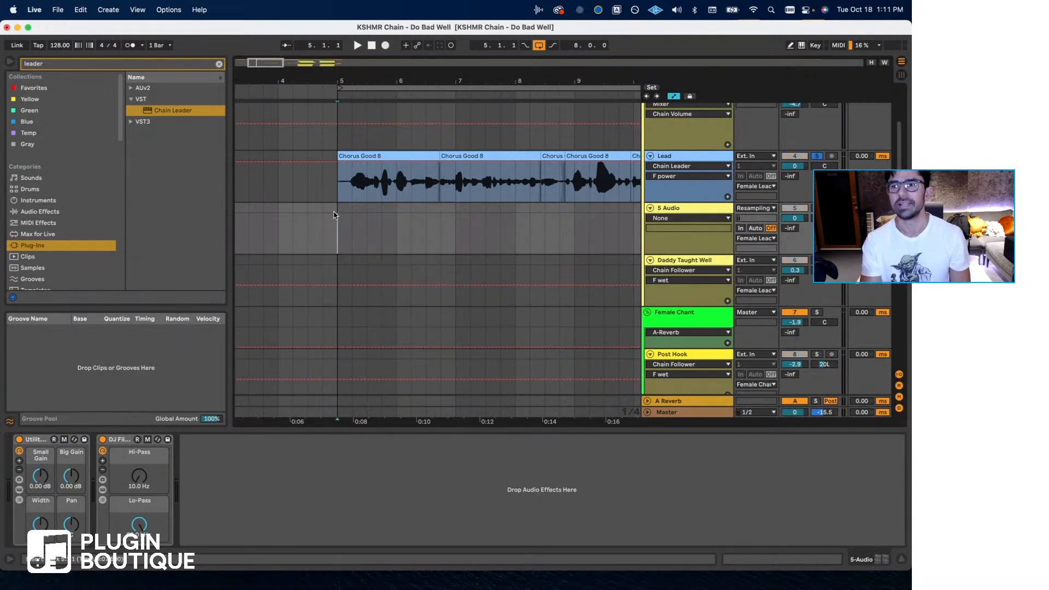
pyautogui.press('F9')
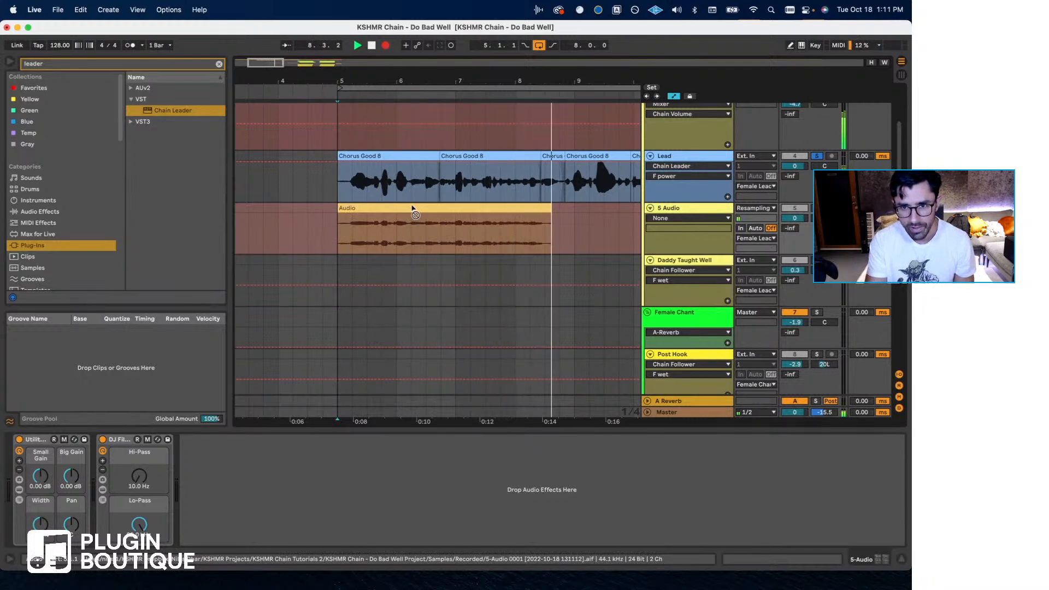
pyautogui.press('space')
pyautogui.click(387, 229)
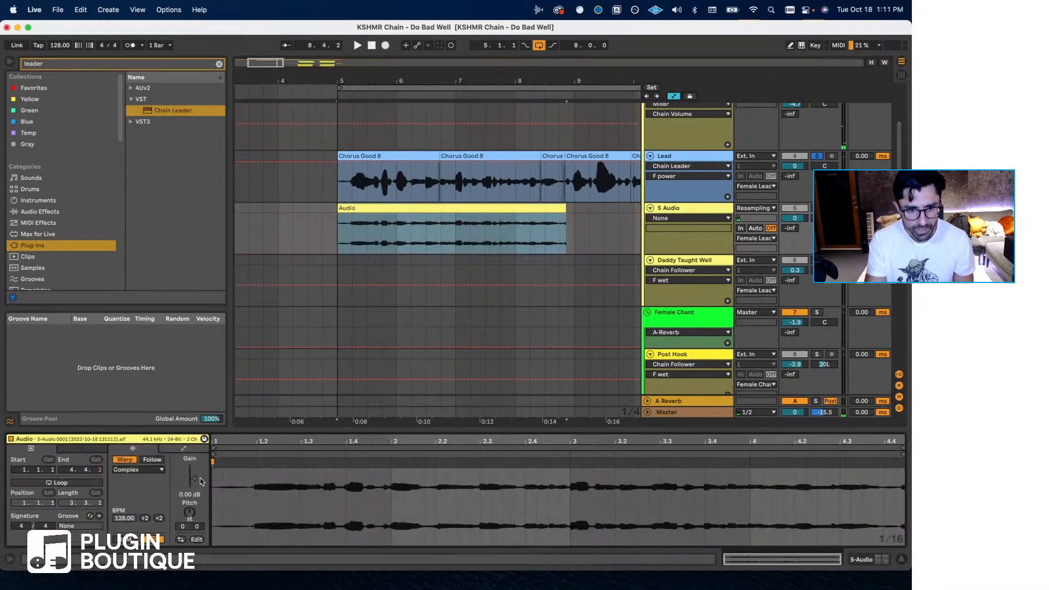
pyautogui.moveTo(200, 480); pyautogui.dragTo(200, 468)
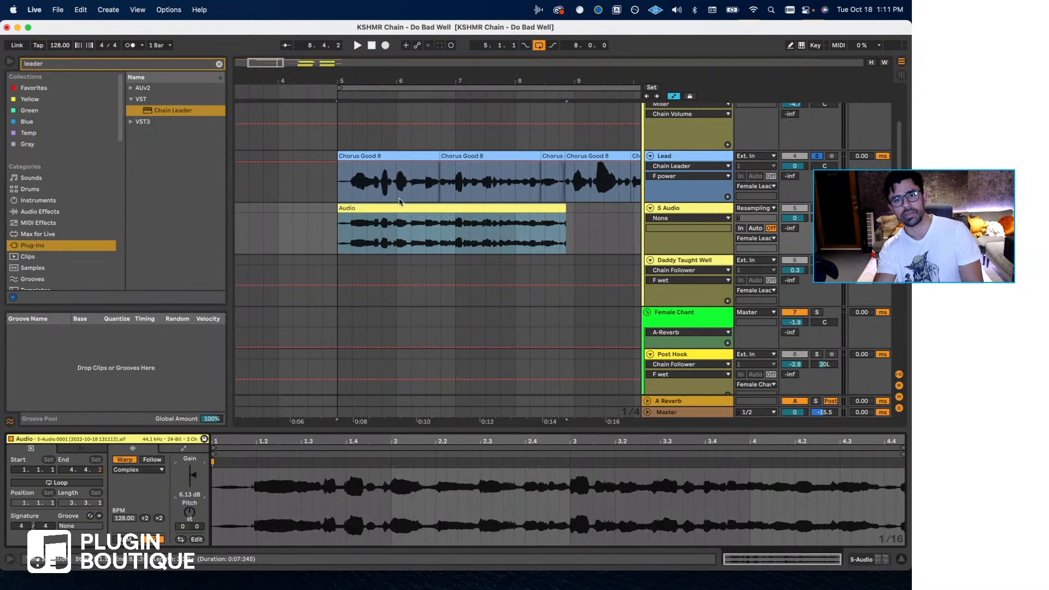
# - Delete the resampling audio track and unsolo the Lead
pyautogui.click(677, 210)
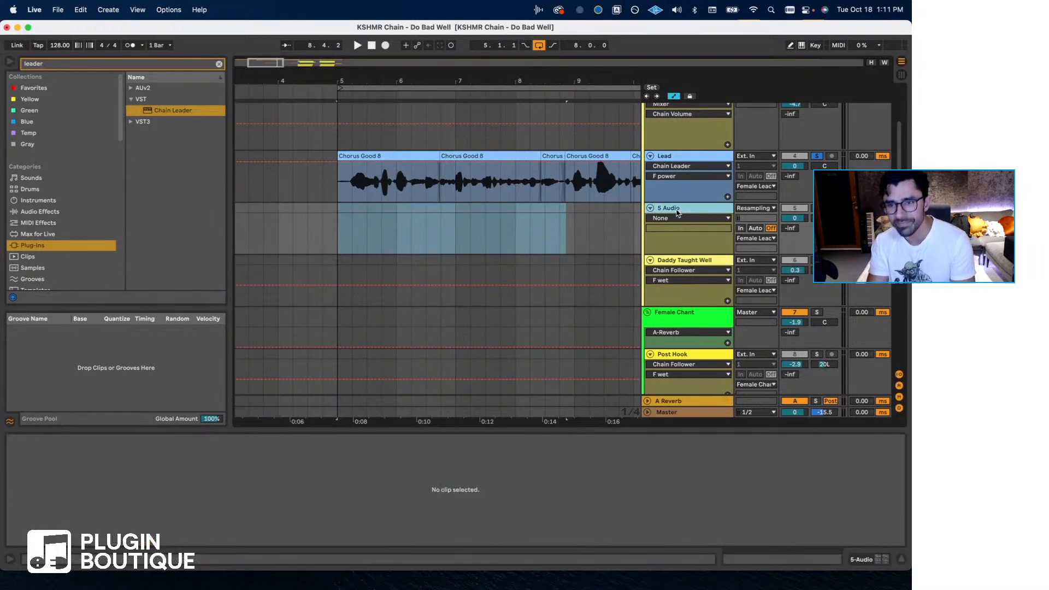
pyautogui.press('Delete')
pyautogui.click(460, 185)
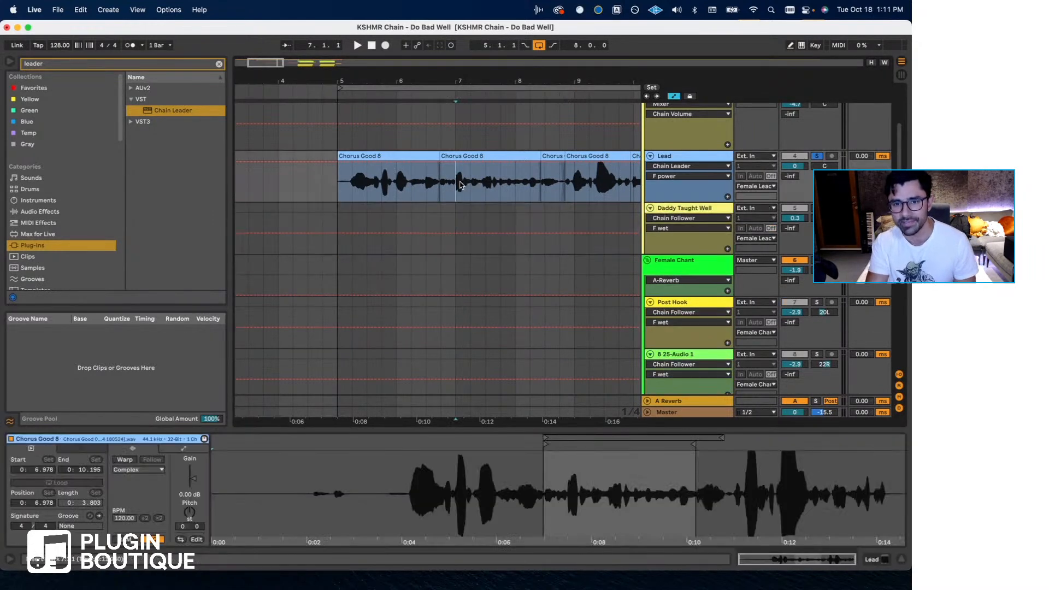
pyautogui.hscroll(4, 463, 191)
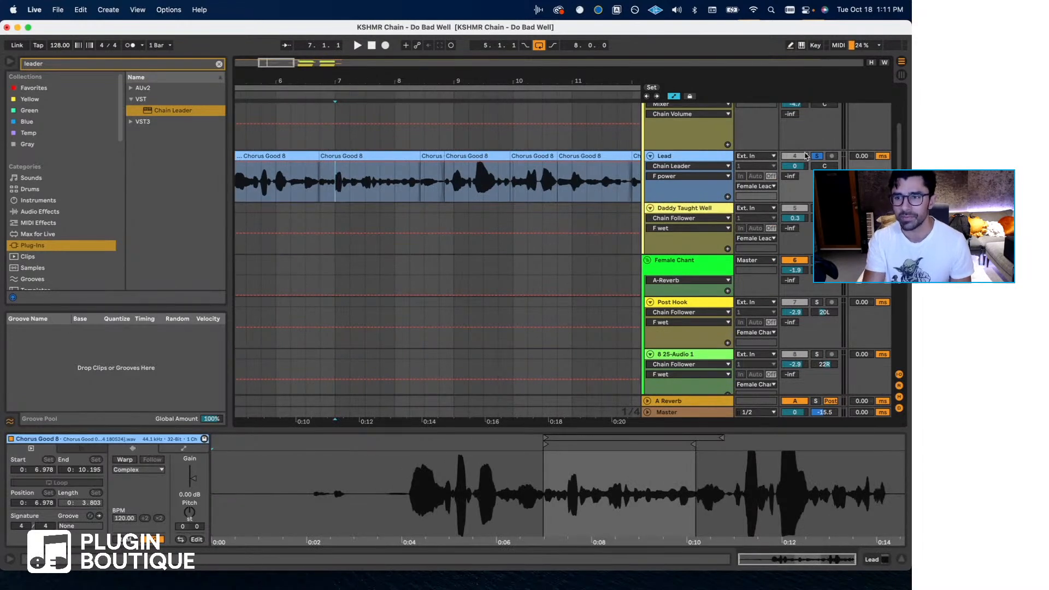
pyautogui.scroll(1, 376, 201)
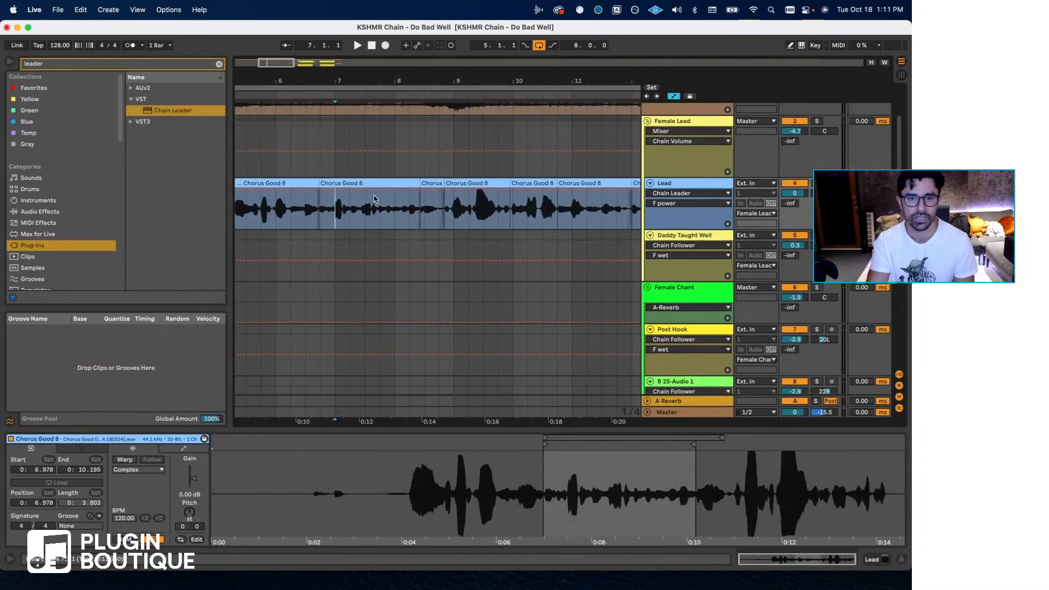
# - Play the Lead's later phrases from bar 10, and replay them from bar 9
pyautogui.hscroll(4, 371, 210)
pyautogui.click(343, 213)
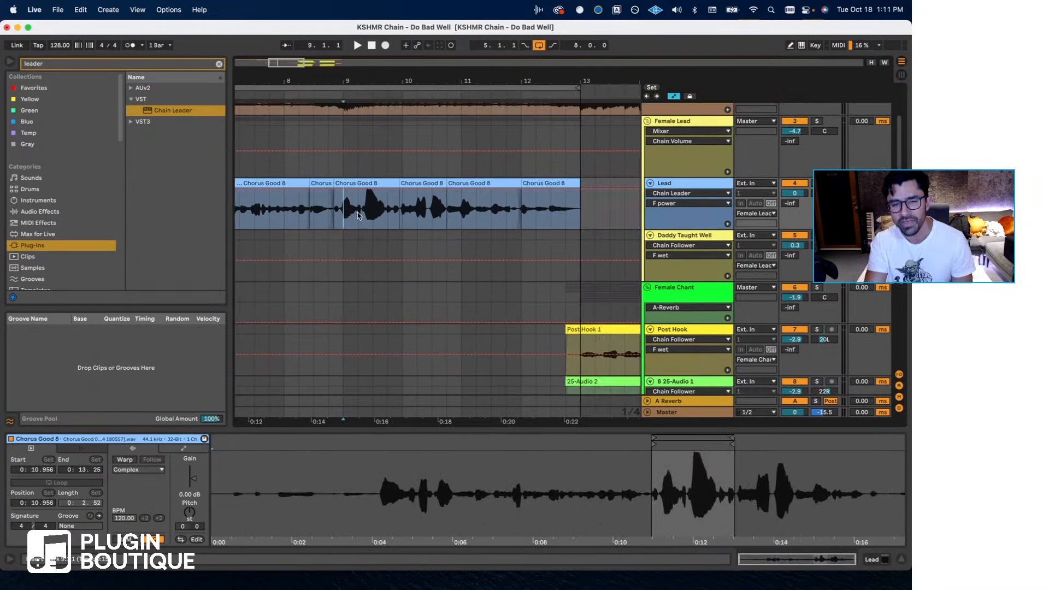
pyautogui.click(405, 215)
pyautogui.press('space')
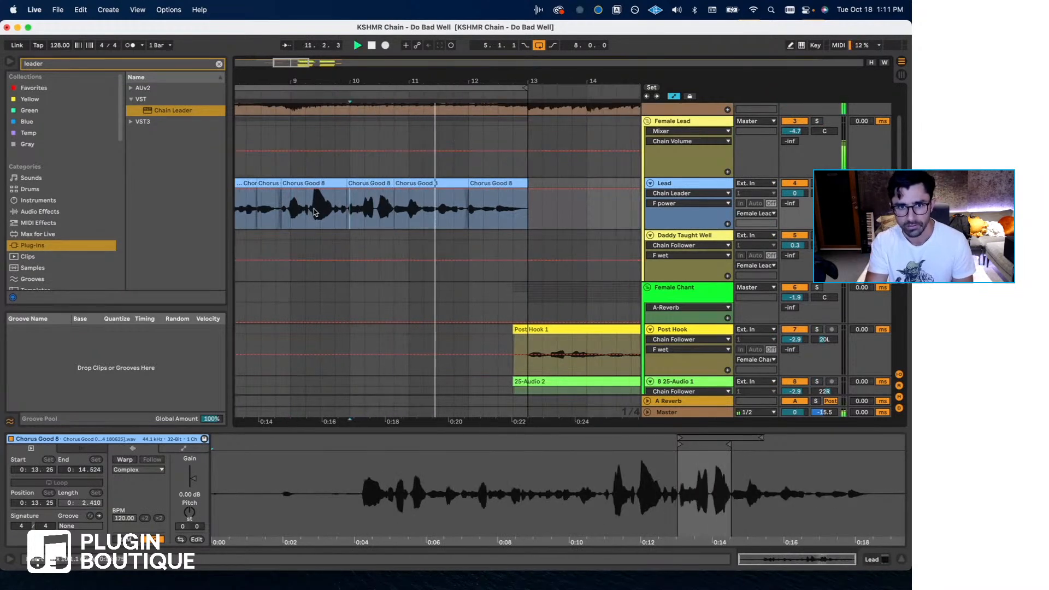
pyautogui.click(290, 210)
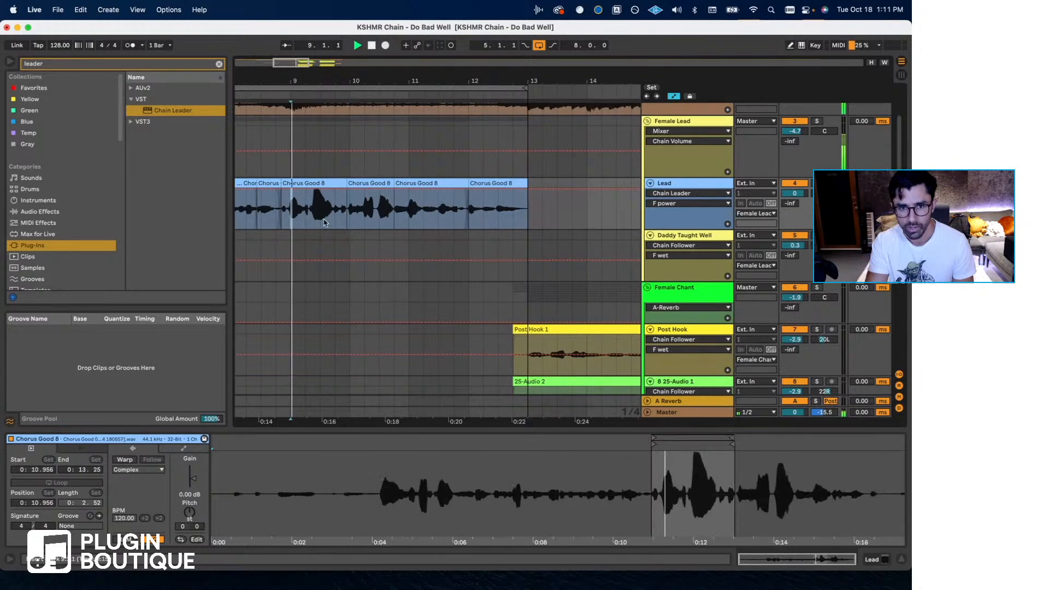
# - Stop playback and reopen Chain Leader on the Lead with the CLA-3A (s) window showing
pyautogui.click(876, 560)
pyautogui.press('space')
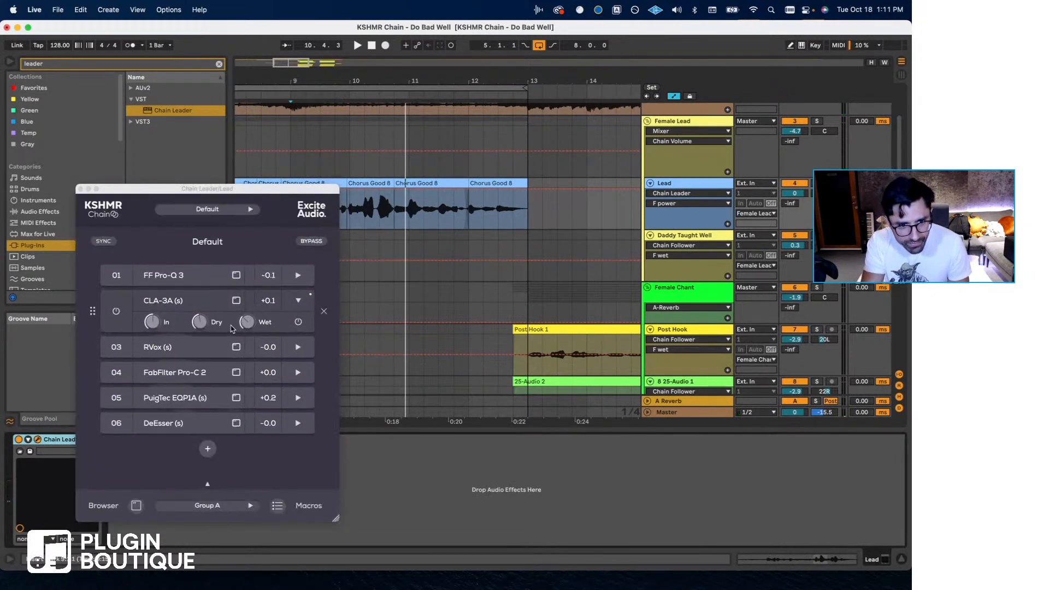
pyautogui.click(186, 302)
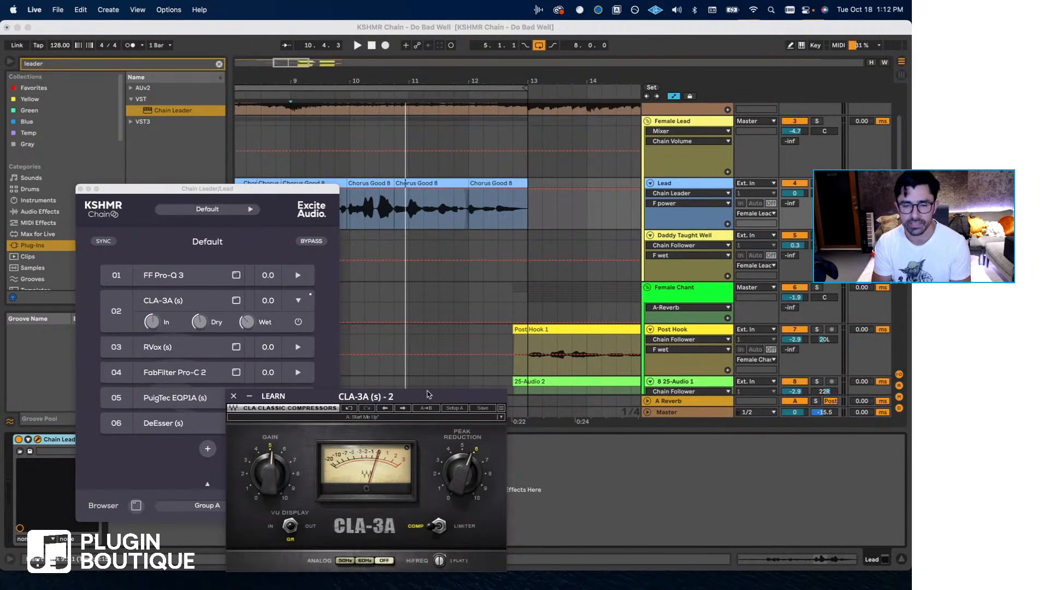
# - Add the CLA-76 (s) compressor to the Lead's chain and move it to slot 03, right after CLA-3A (s)
pyautogui.click(204, 456)
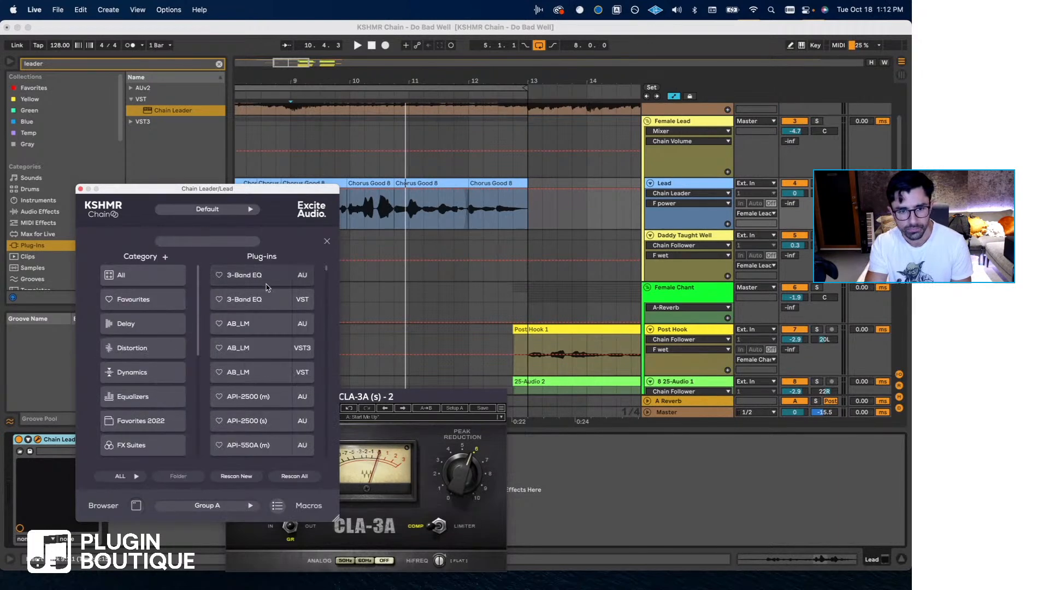
pyautogui.write('7')
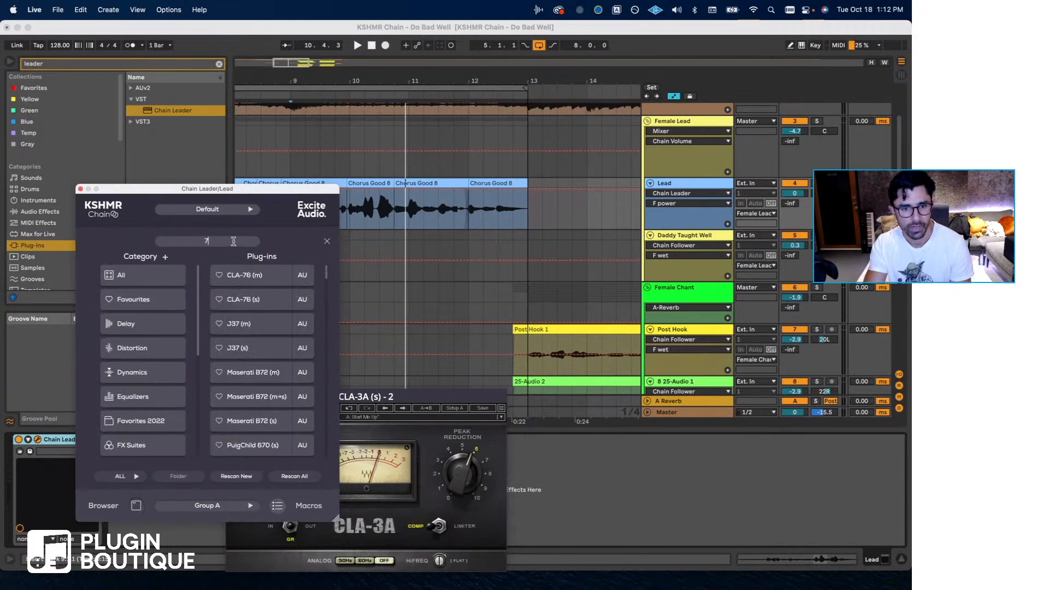
pyautogui.write('6')
pyautogui.click(265, 303)
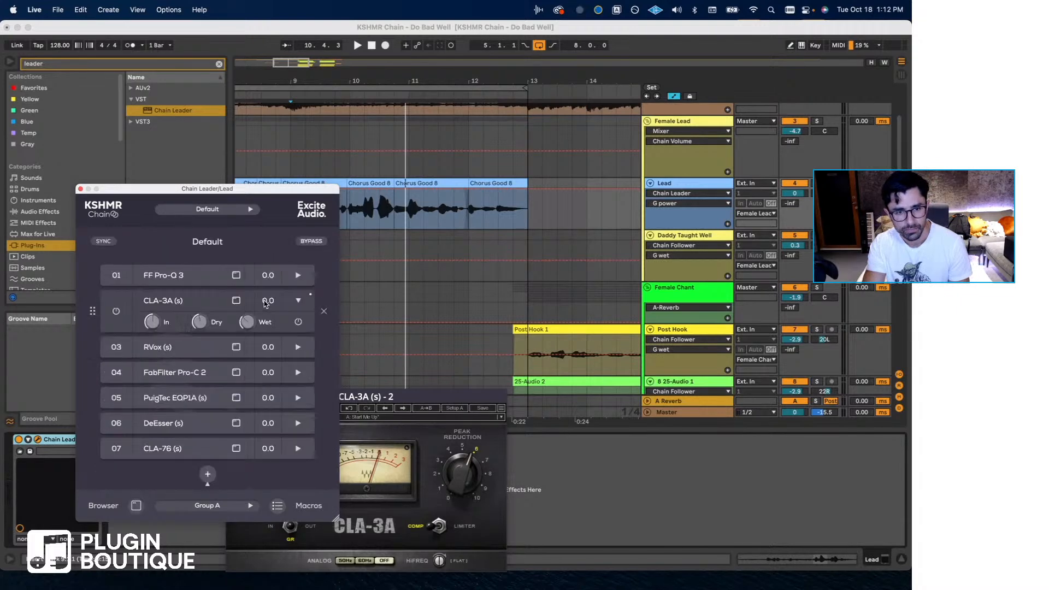
pyautogui.moveTo(185, 450); pyautogui.dragTo(191, 347)
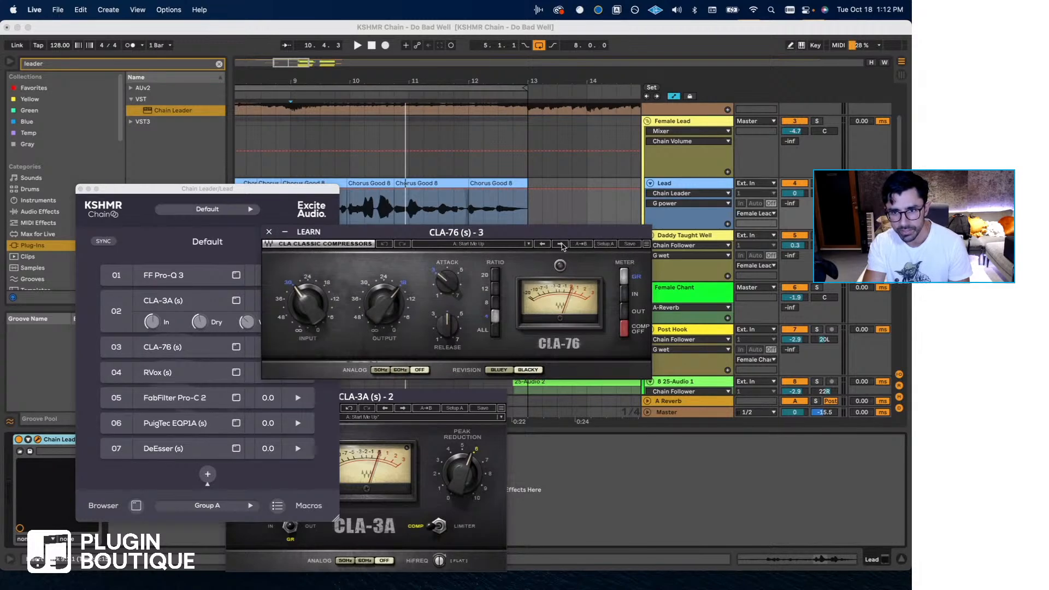
# - Load the Rock My Vocal factory preset from the Bluey group in CLA-76
pyautogui.click(493, 245)
pyautogui.moveTo(552, 412)
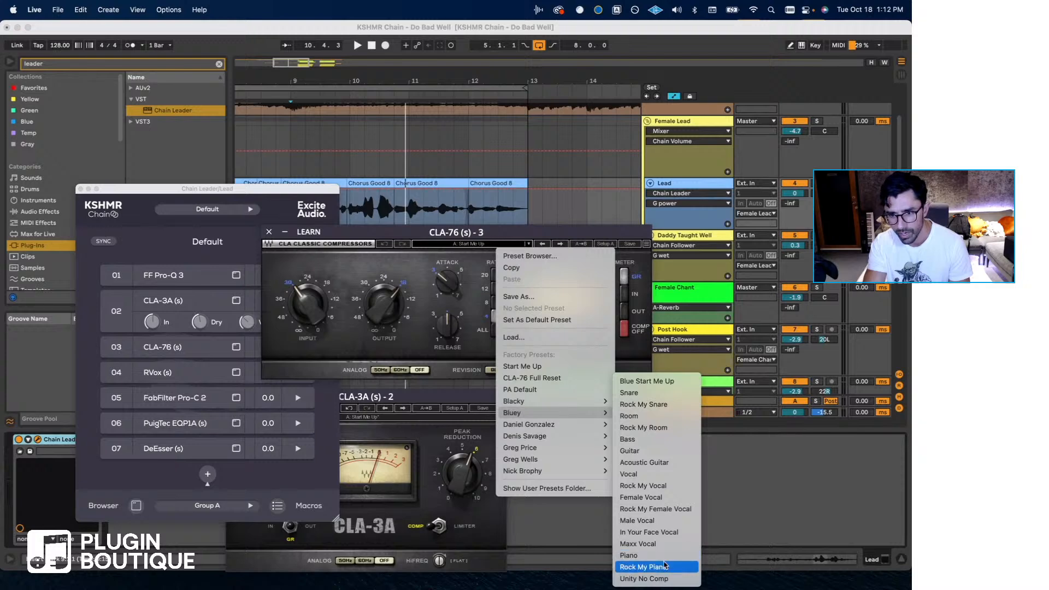
pyautogui.click(668, 486)
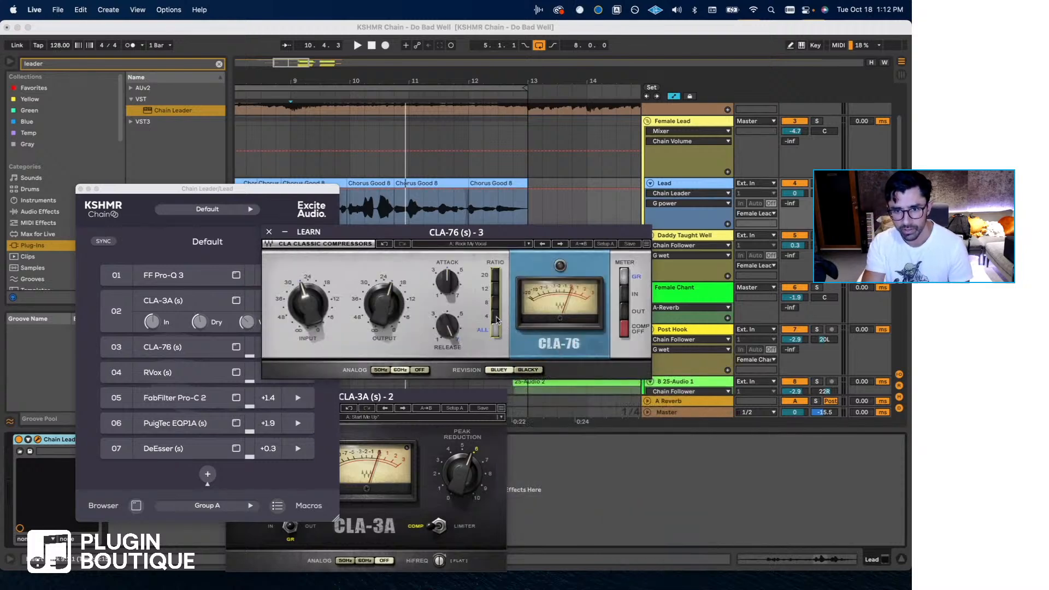
# - Set CLA-76 to the ALL ratio, raise its input to about 24, and adjust its attack and release
pyautogui.click(495, 278)
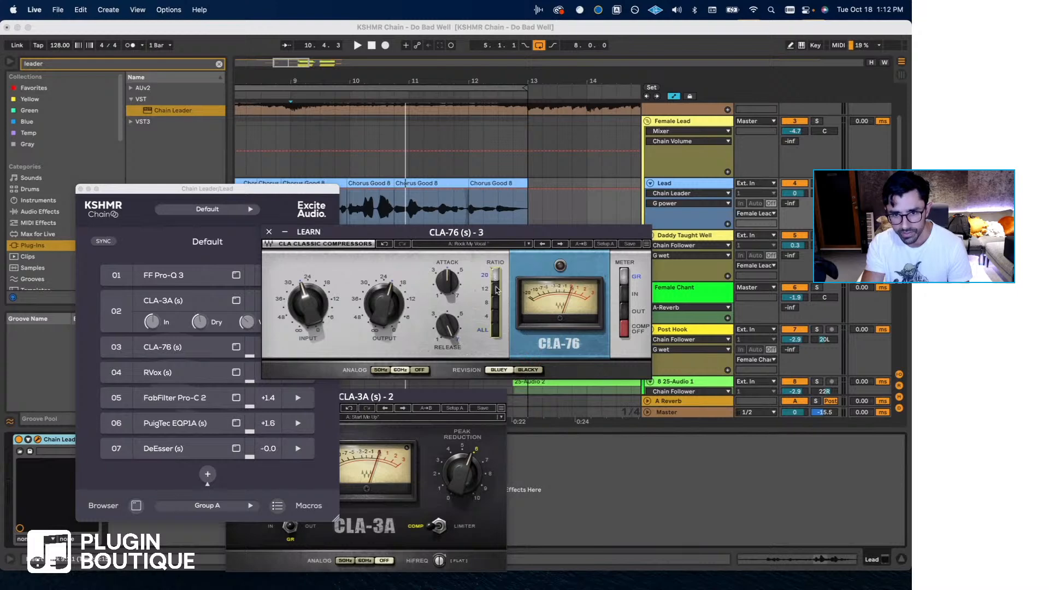
pyautogui.click(497, 331)
pyautogui.moveTo(297, 291); pyautogui.dragTo(298, 288)
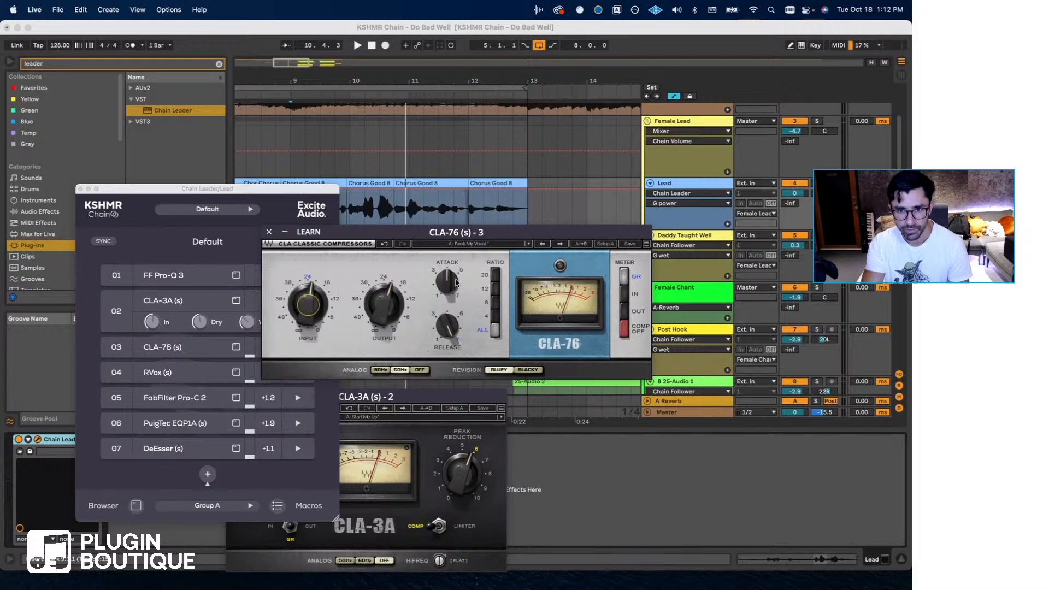
pyautogui.moveTo(454, 331); pyautogui.dragTo(454, 327)
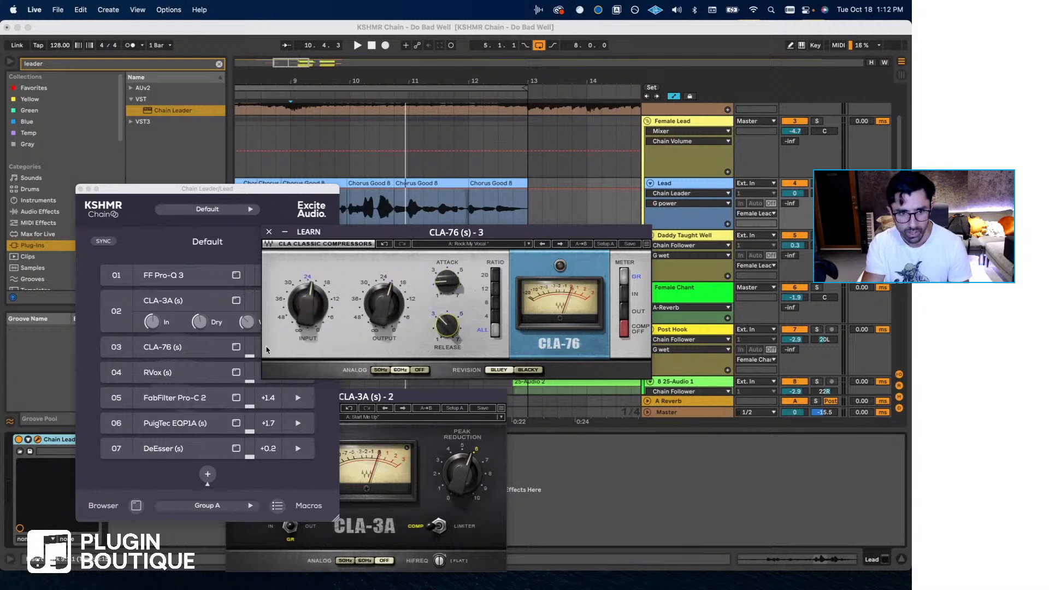
pyautogui.click(269, 234)
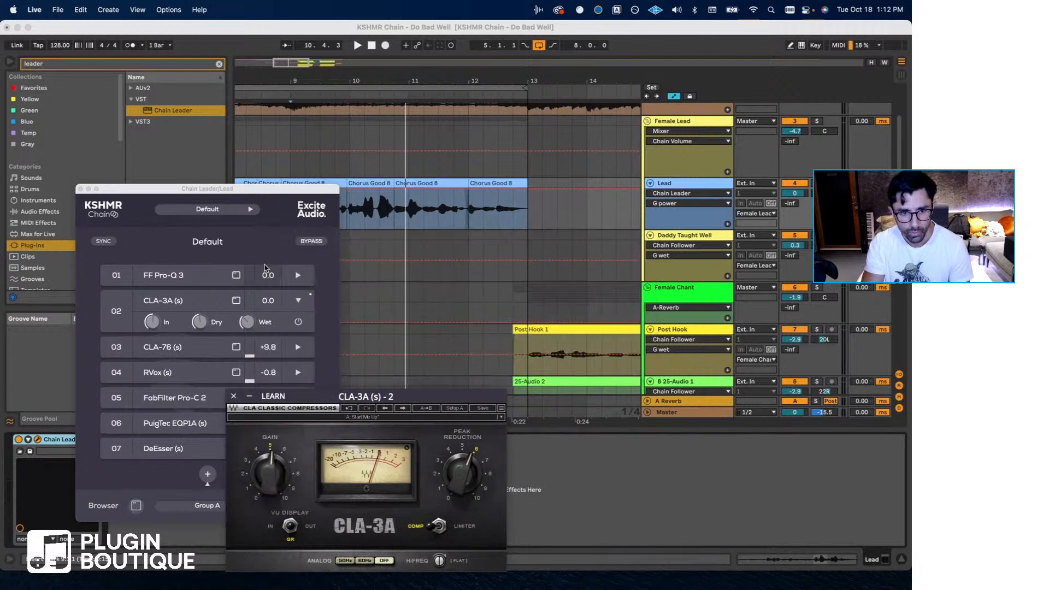
# - Reopen CLA-76 from slot 03, turn its analog noise off, and close its window
pyautogui.click(216, 347)
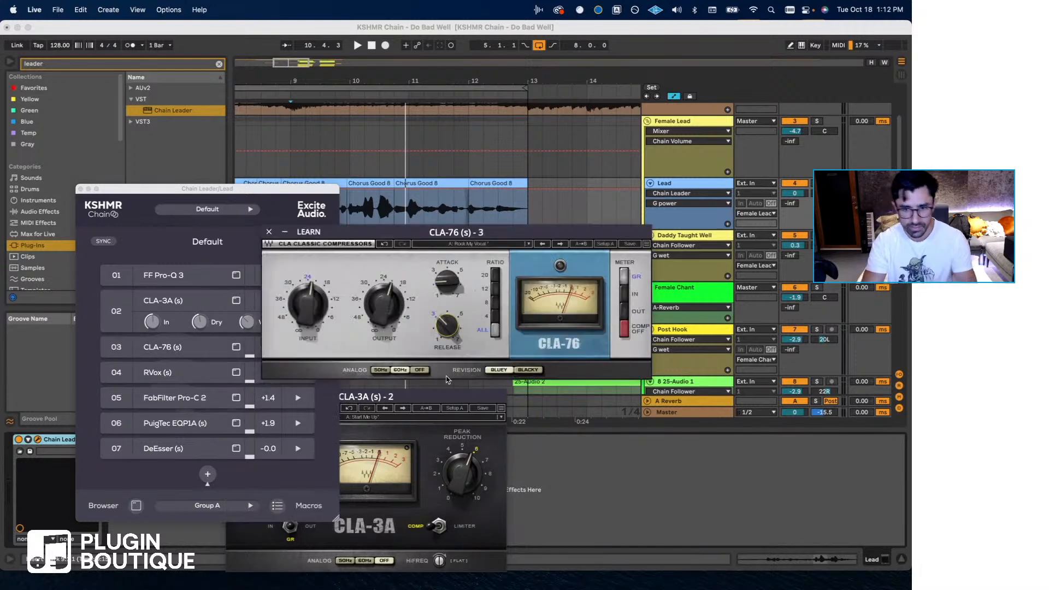
pyautogui.click(427, 368)
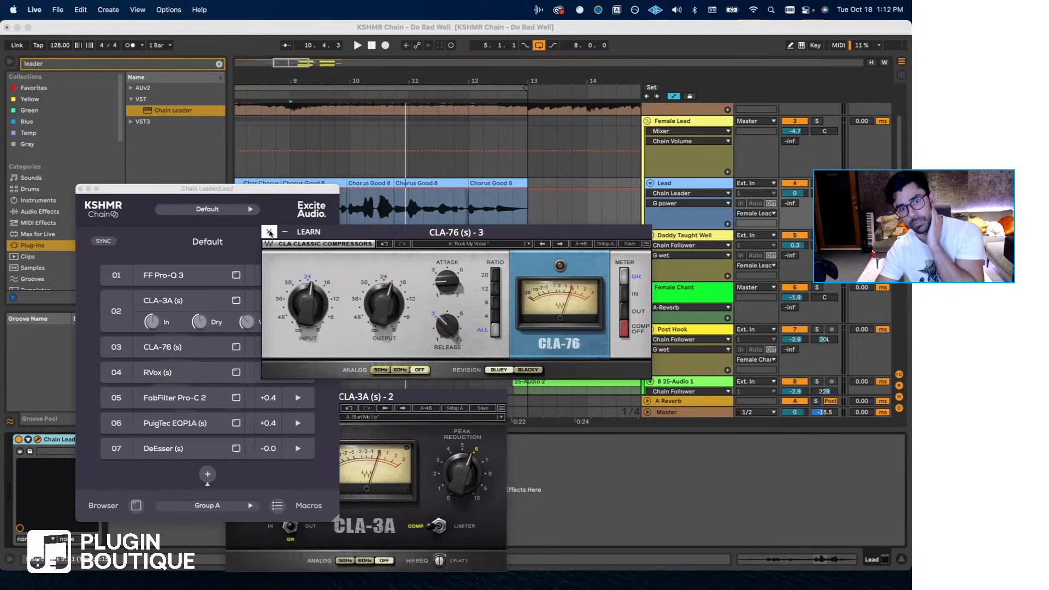
pyautogui.click(269, 233)
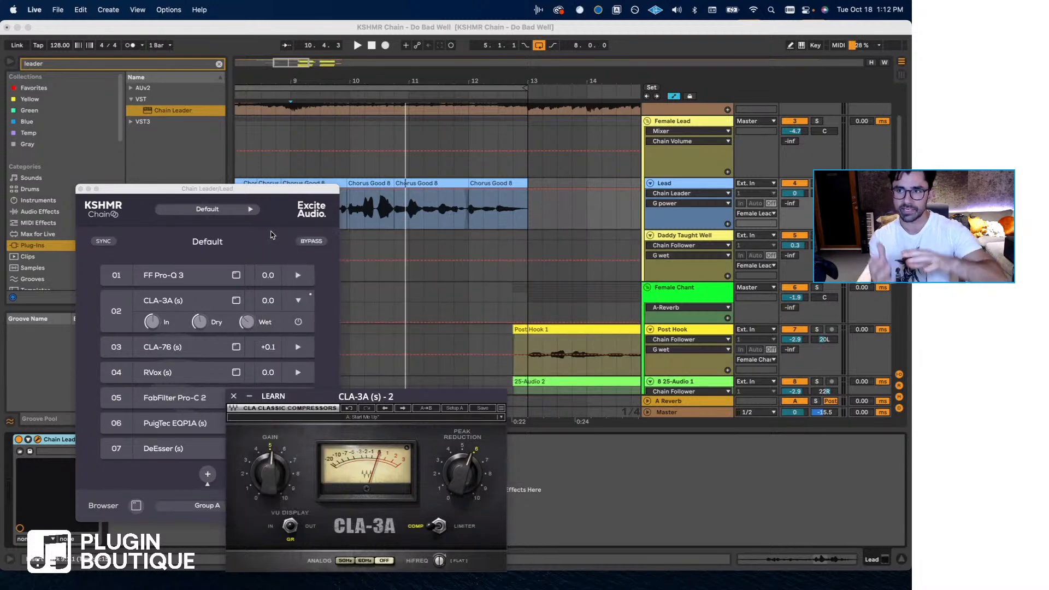
# - Expand CLA-76's parallel controls in the chain, lower its wet level, and bring up its dry level
pyautogui.click(179, 347)
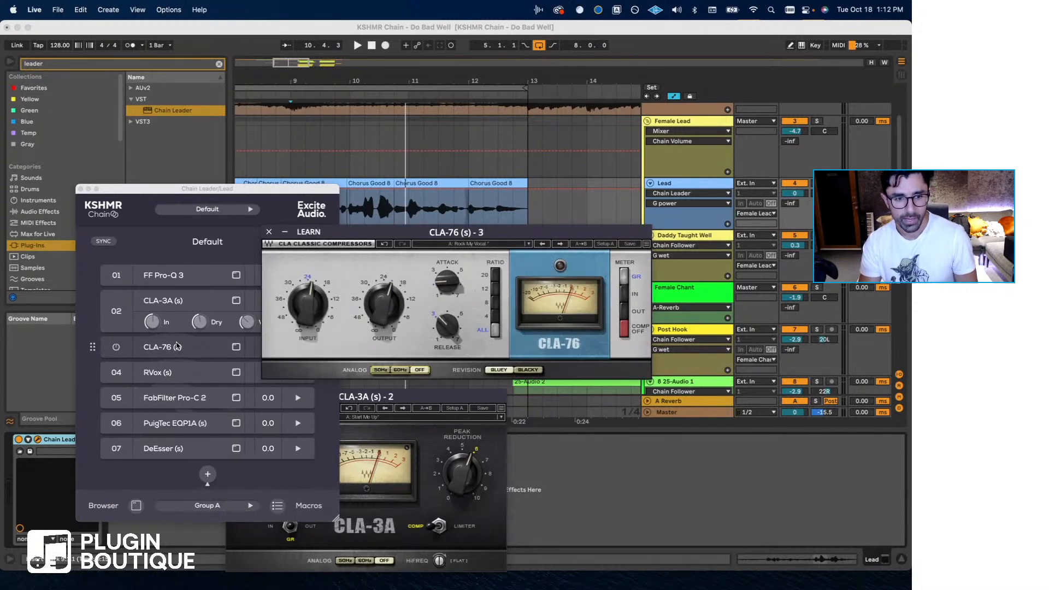
pyautogui.click(269, 233)
pyautogui.click(298, 348)
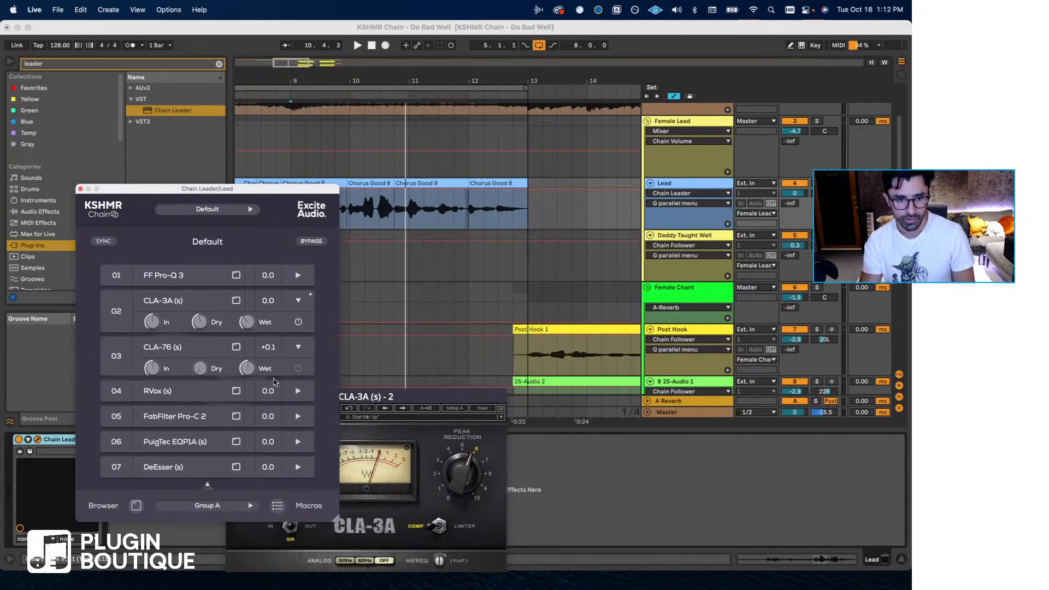
pyautogui.moveTo(248, 374); pyautogui.dragTo(244, 404)
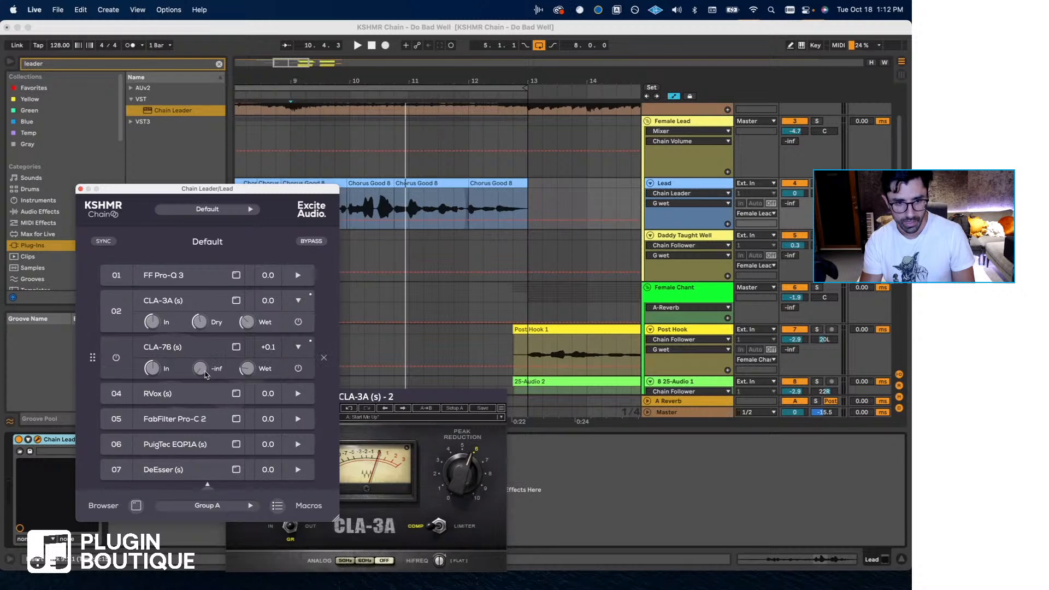
pyautogui.moveTo(204, 373); pyautogui.dragTo(210, 331)
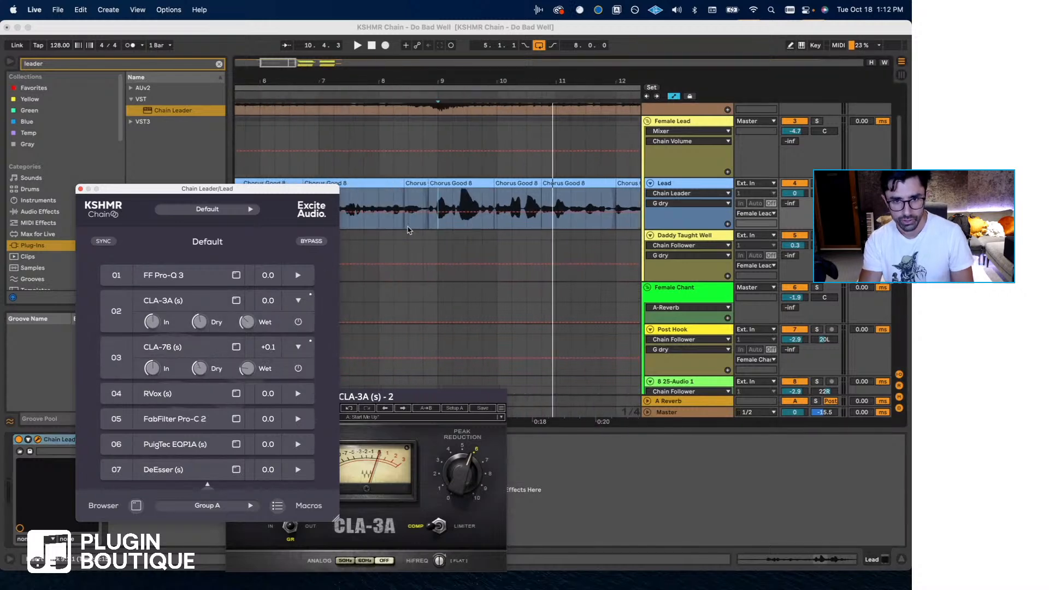
# - Play the Lead and balance CLA-76's dry and wet levels, setting wet to about -9.8 dB, and adjust CLA-3A's wet to about -8.8 dB
pyautogui.moveTo(202, 379); pyautogui.dragTo(248, 373)
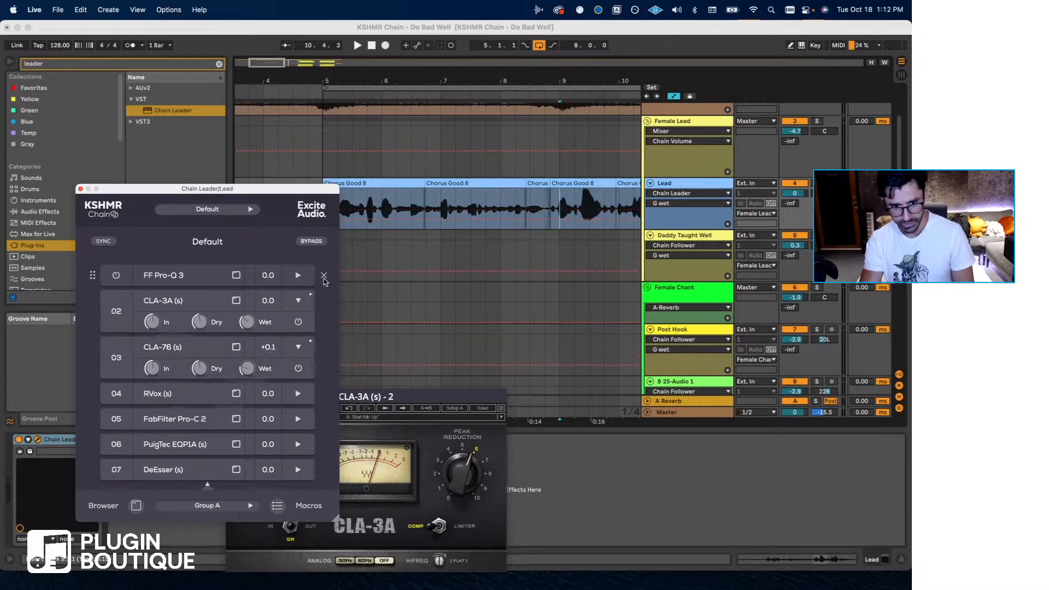
pyautogui.press('space')
pyautogui.moveTo(247, 372); pyautogui.dragTo(259, 343)
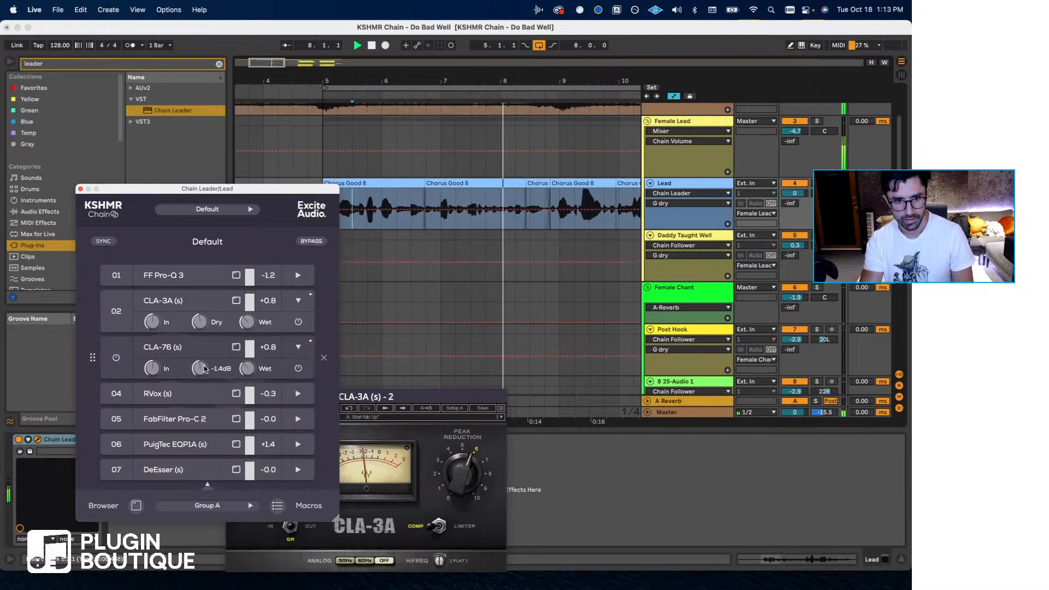
pyautogui.moveTo(250, 373)
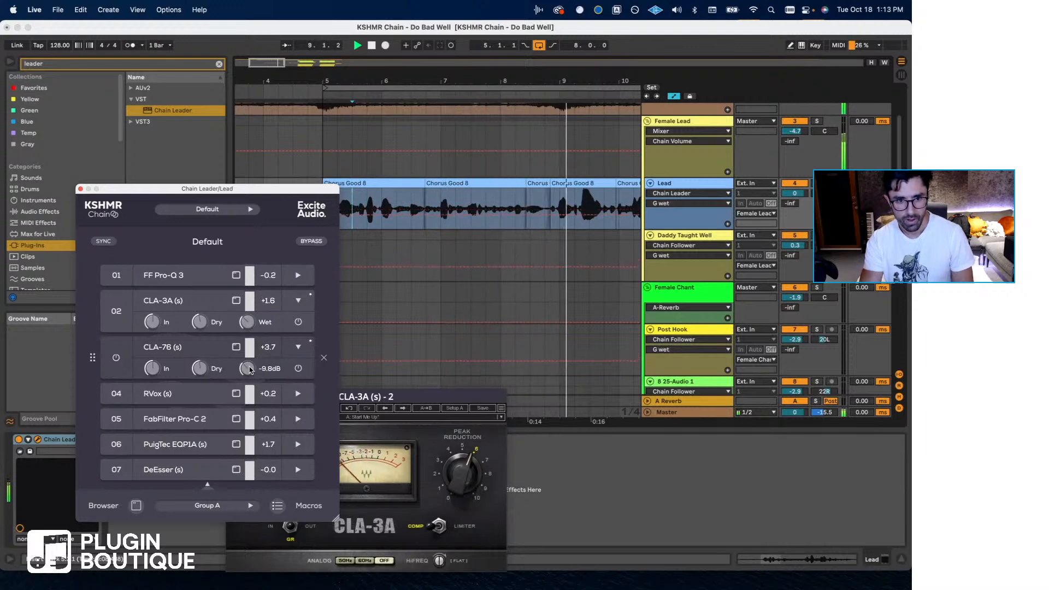
pyautogui.moveTo(252, 327)
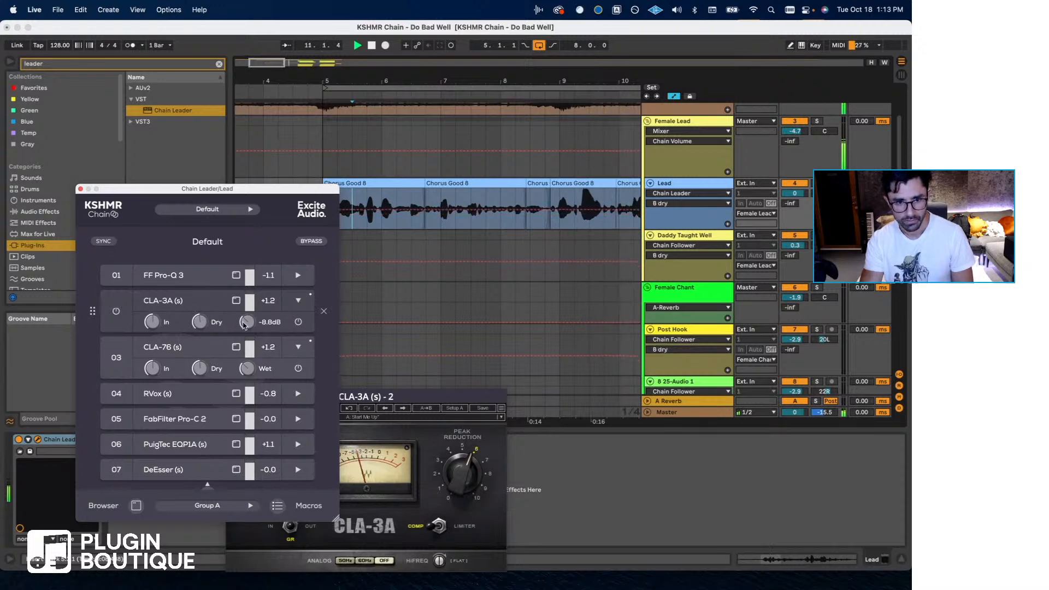
pyautogui.moveTo(244, 325); pyautogui.dragTo(245, 325)
# - Check RVox from slot 04 during playback, disable FabFilter Pro-C 2 in slot 05, and close the RVox window
pyautogui.click(181, 395)
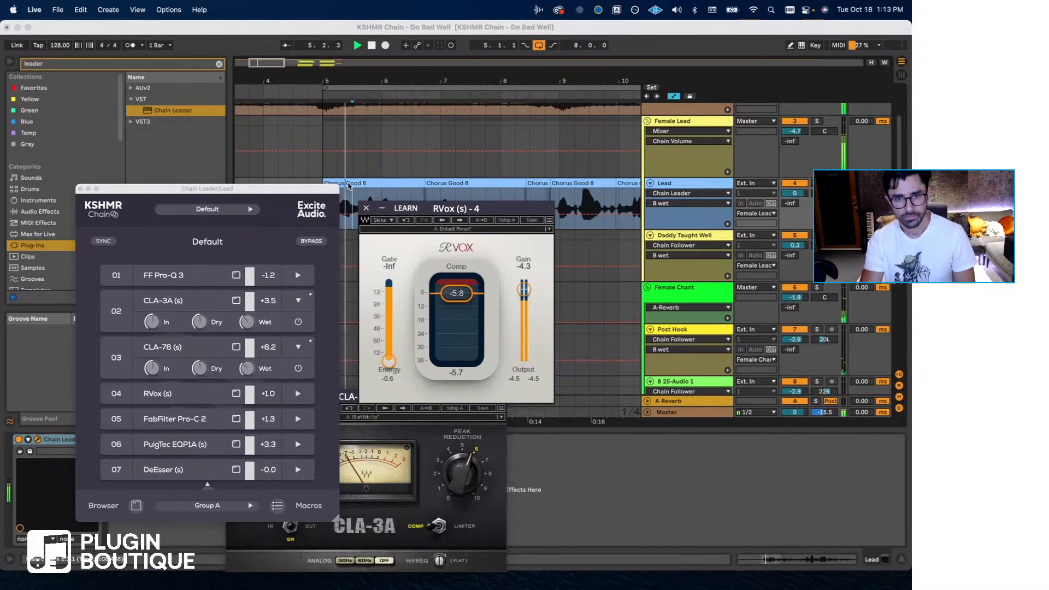
pyautogui.click(116, 420)
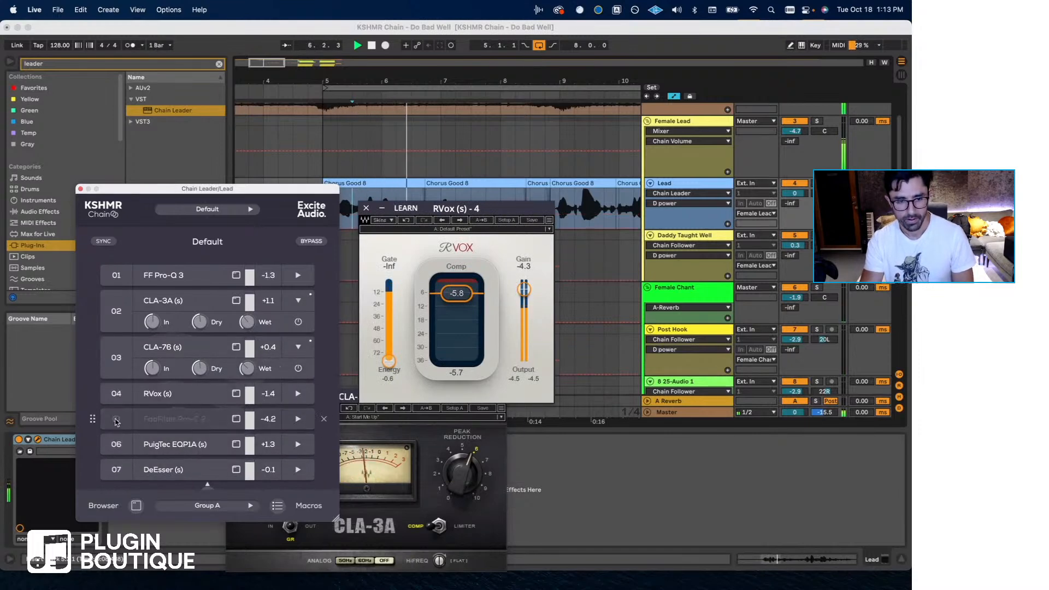
pyautogui.click(366, 208)
# - Zoom into the Lead's second half of the chorus, stop playback, and recheck RVox's compression before closing its window
pyautogui.hscroll(5, 497, 230)
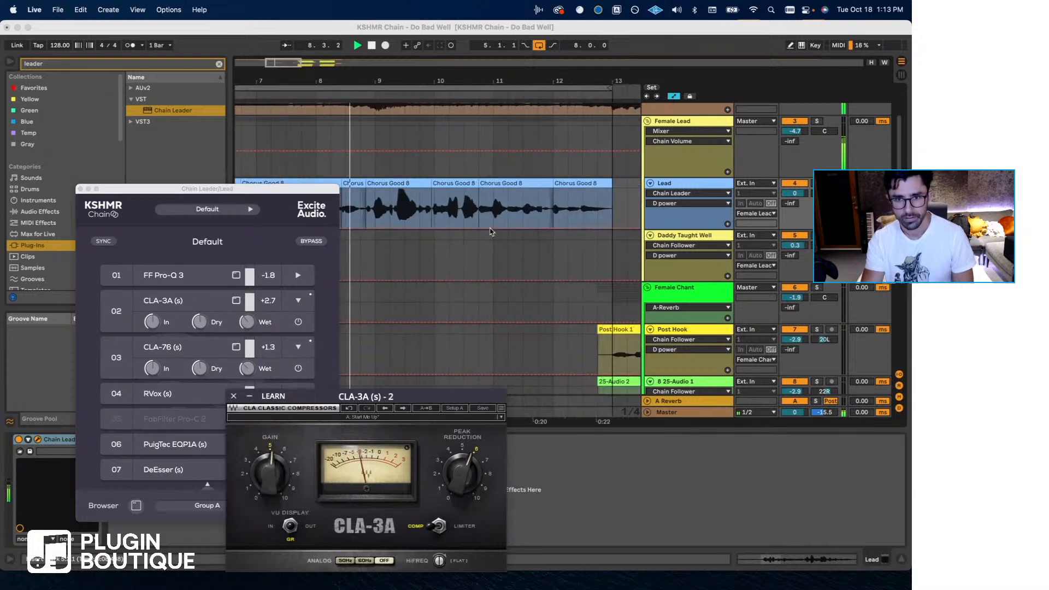
pyautogui.moveTo(389, 78)
pyautogui.mouseDown()
pyautogui.moveTo(387, 93)
pyautogui.moveTo(372, 90)
pyautogui.mouseUp()
pyautogui.press('space')
pyautogui.click(169, 396)
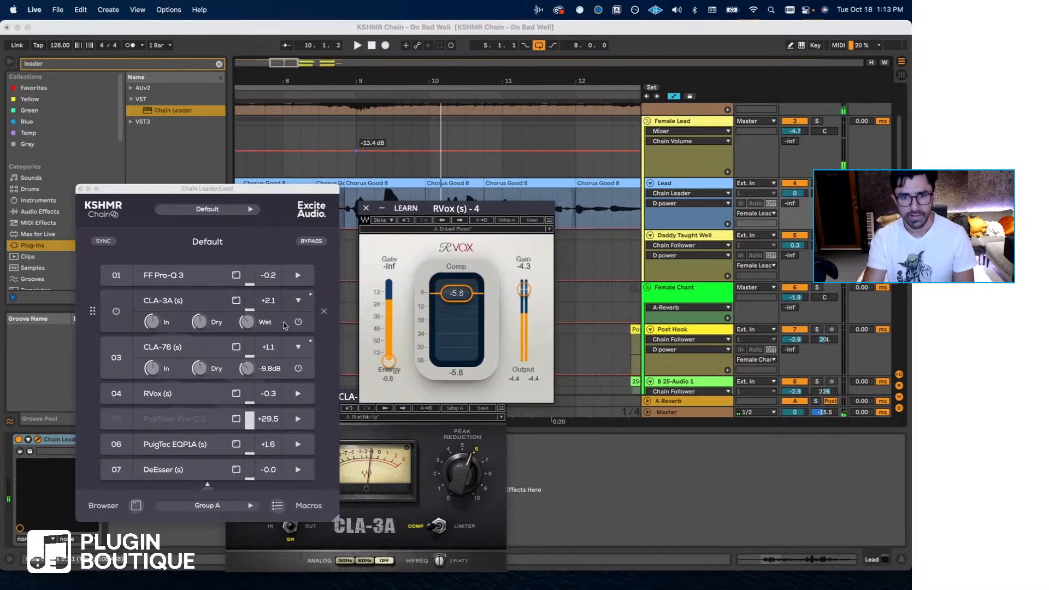
pyautogui.click(366, 208)
# - Place the insert marker in the Lead chorus around bar 11 and close the Chain Leader window
pyautogui.hscroll(3, 382, 265)
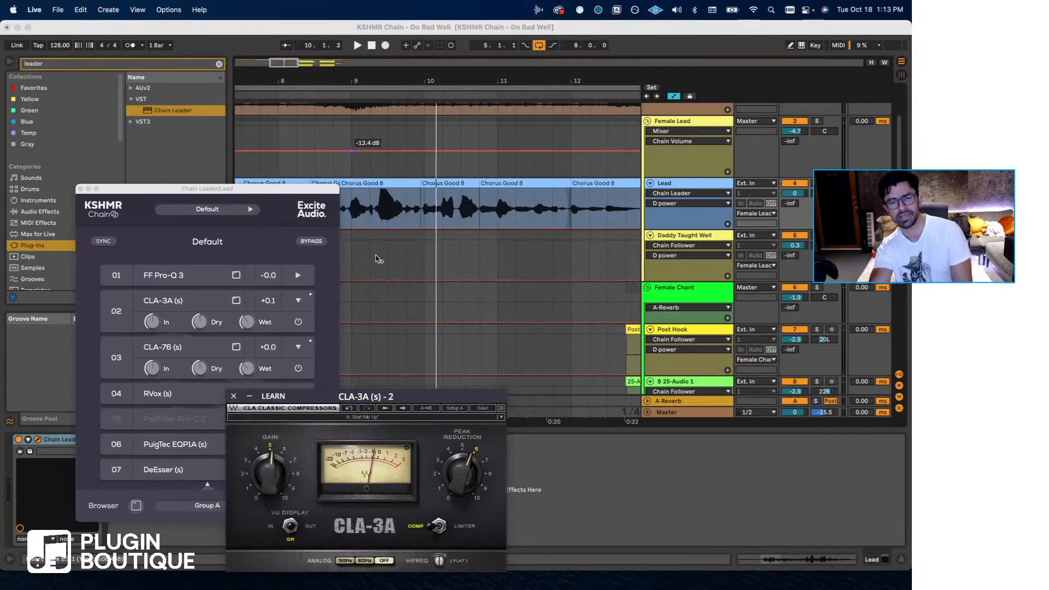
pyautogui.click(422, 214)
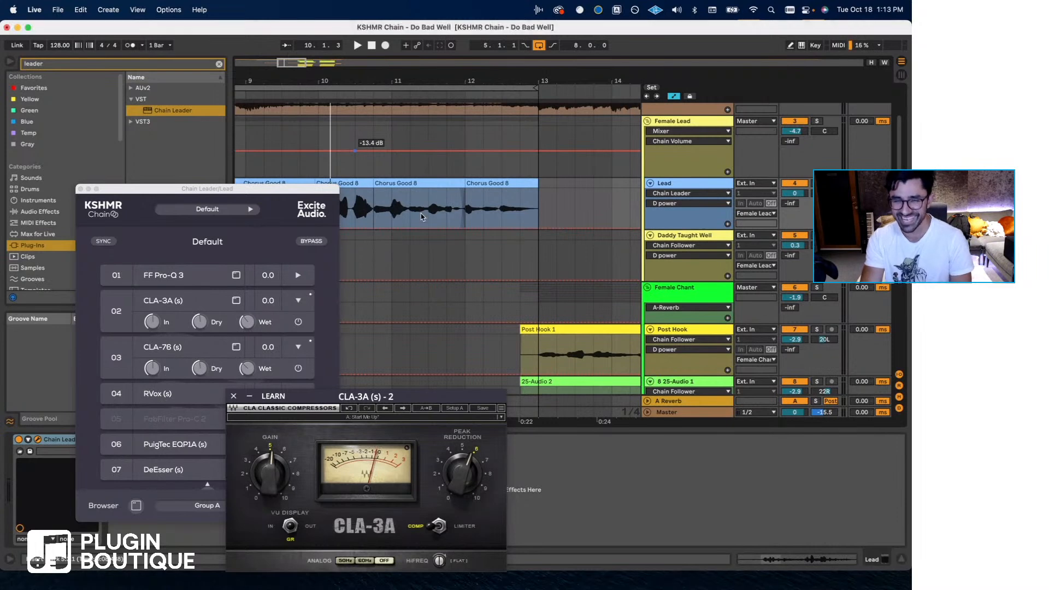
pyautogui.hscroll(1, 445, 216)
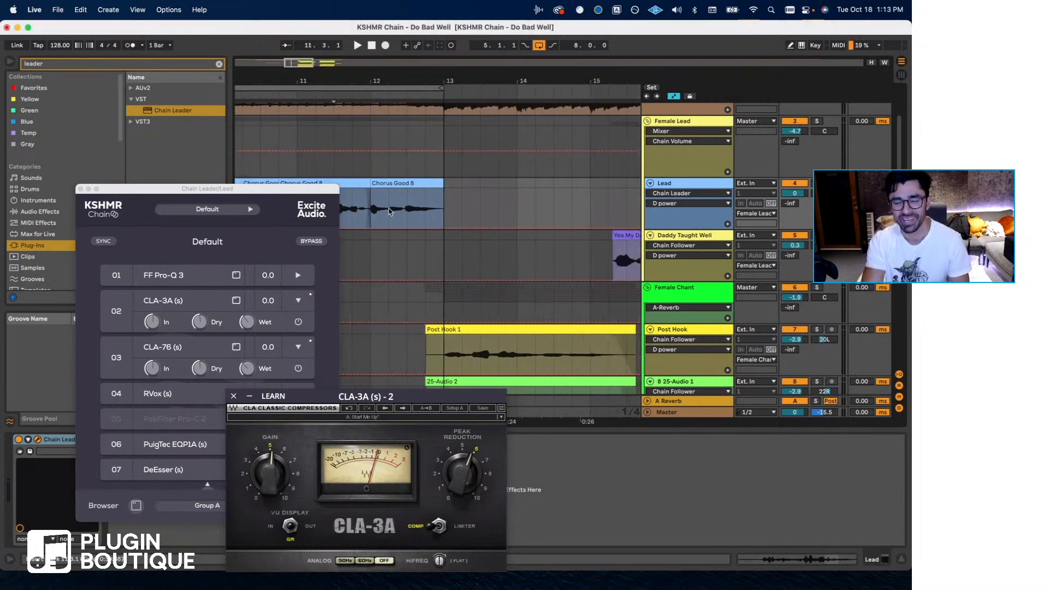
pyautogui.hscroll(-4, 383, 233)
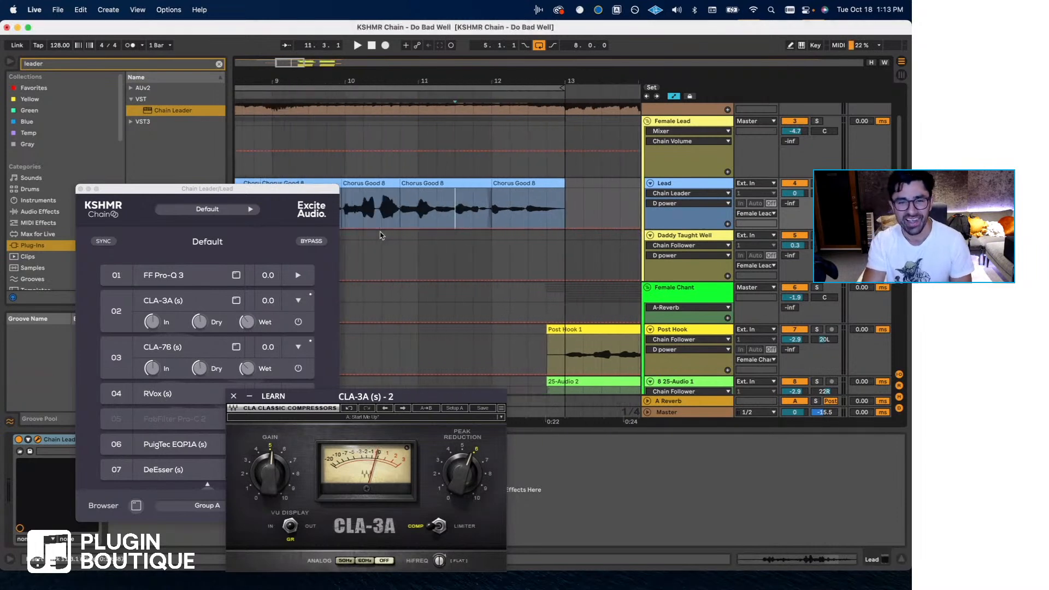
pyautogui.click(80, 189)
# - Review the end of the Lead chorus and audition the Post Hook vocals from bar 13
pyautogui.hscroll(4, 414, 216)
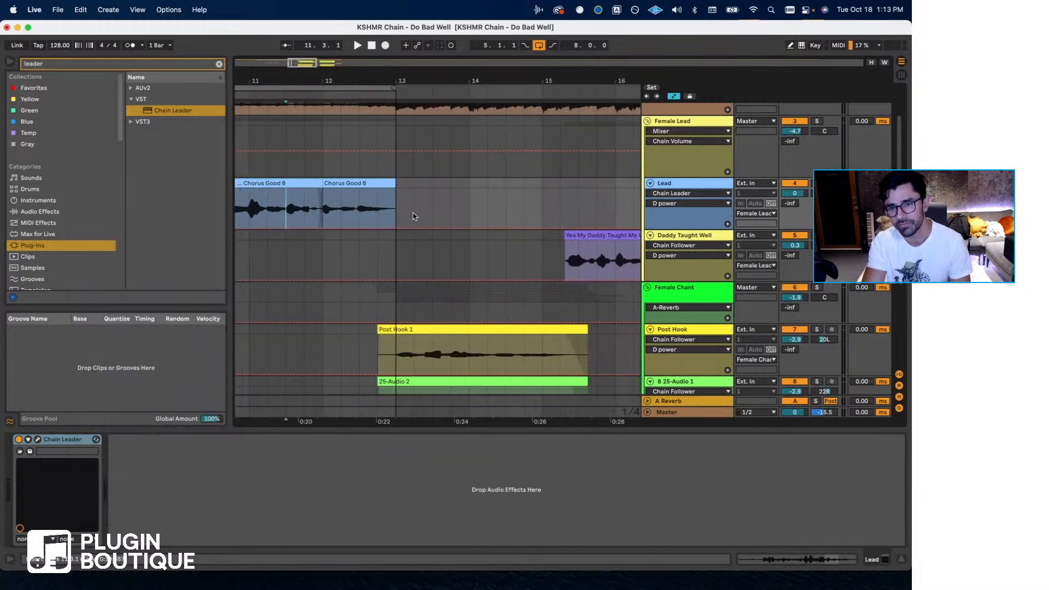
pyautogui.click(362, 208)
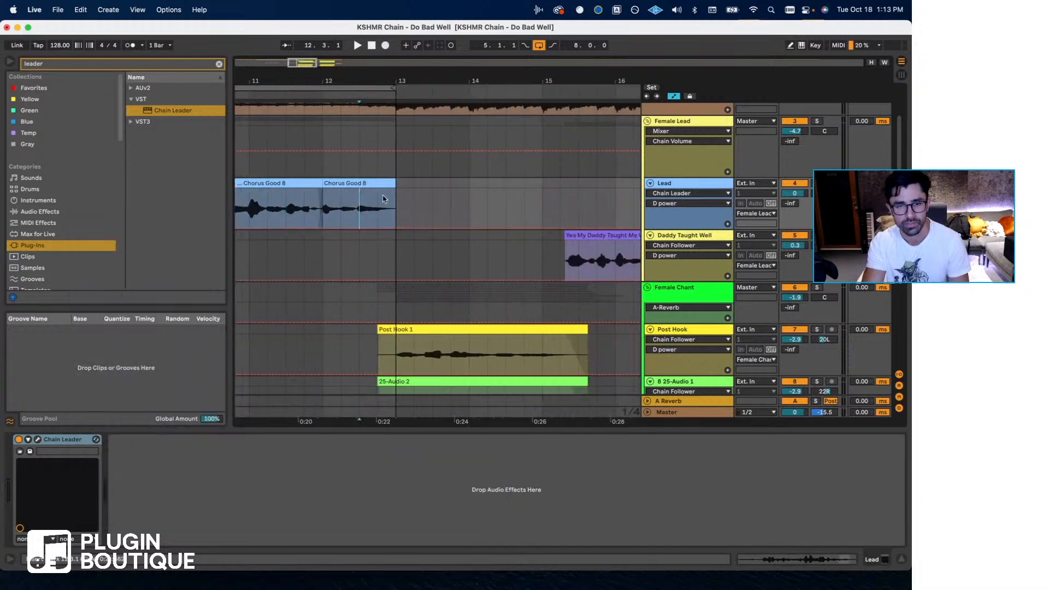
pyautogui.hscroll(1, 389, 217)
pyautogui.hscroll(1, 389, 217)
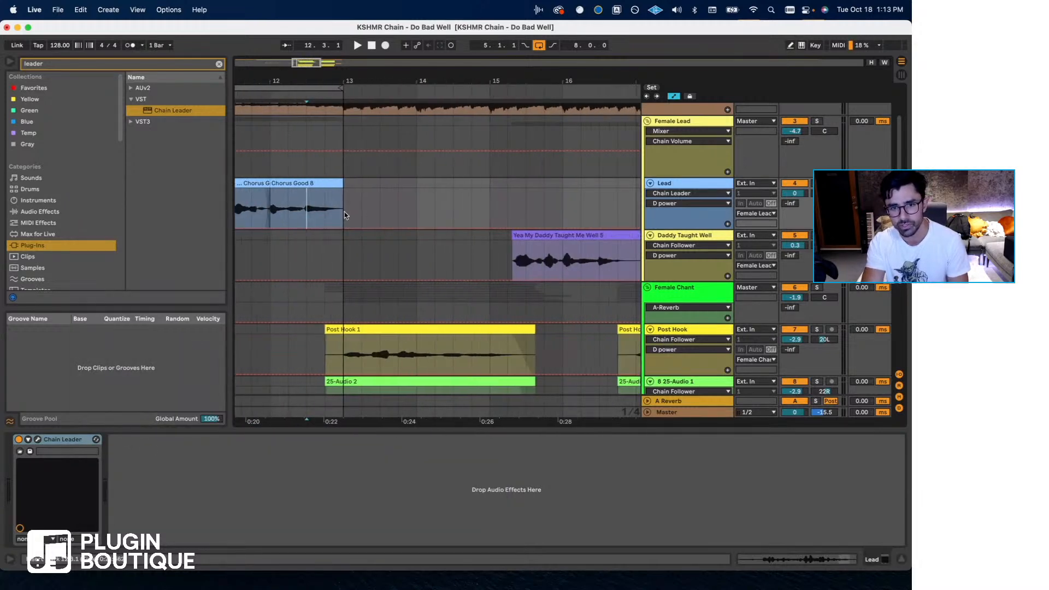
pyautogui.click(276, 212)
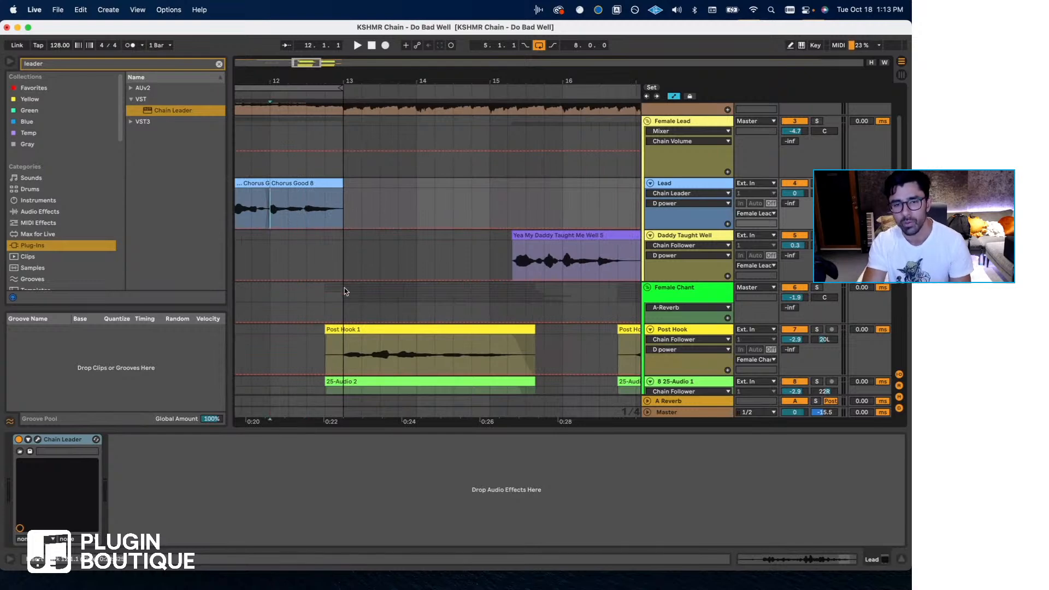
pyautogui.click(341, 264)
pyautogui.press('space')
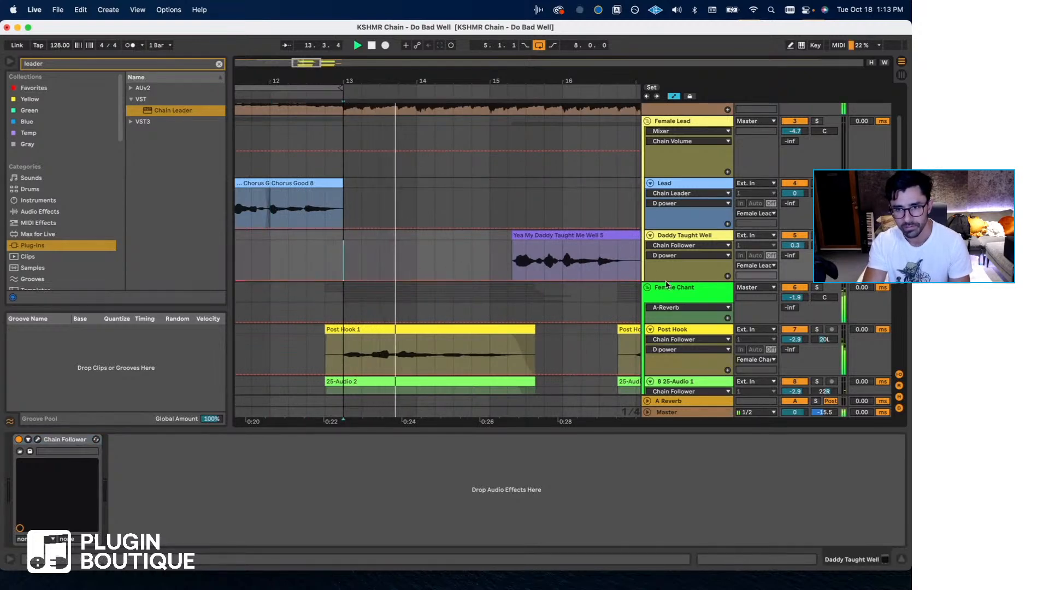
pyautogui.scroll(-1, 380, 262)
pyautogui.hscroll(-3, 385, 234)
pyautogui.press('space')
pyautogui.hscroll(-6, 385, 234)
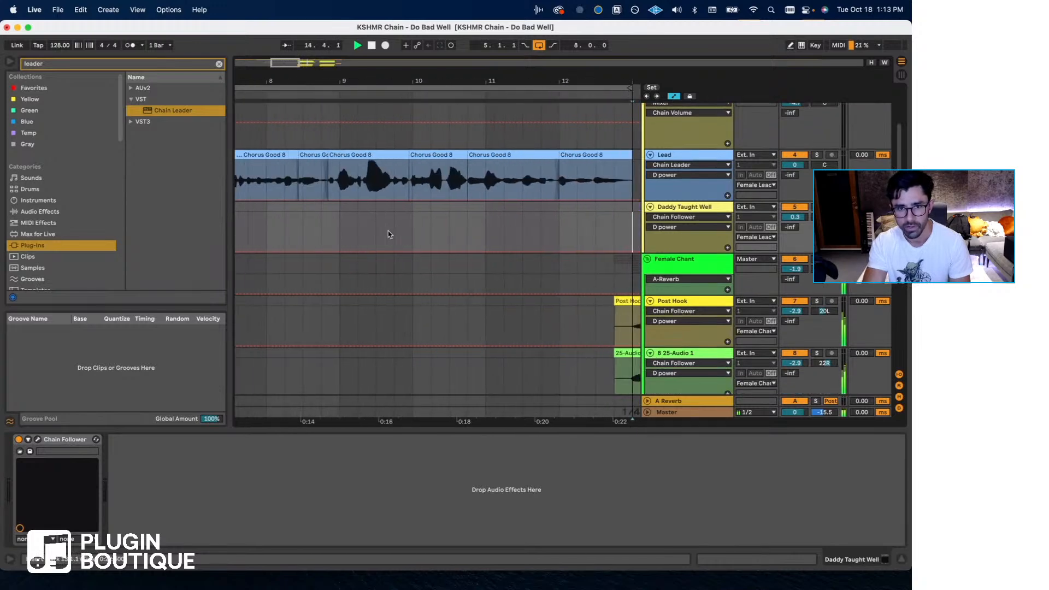
# - Search the plug-ins for Decapitator and insert its VST version after Chain Leader on the Lead track
pyautogui.click(313, 183)
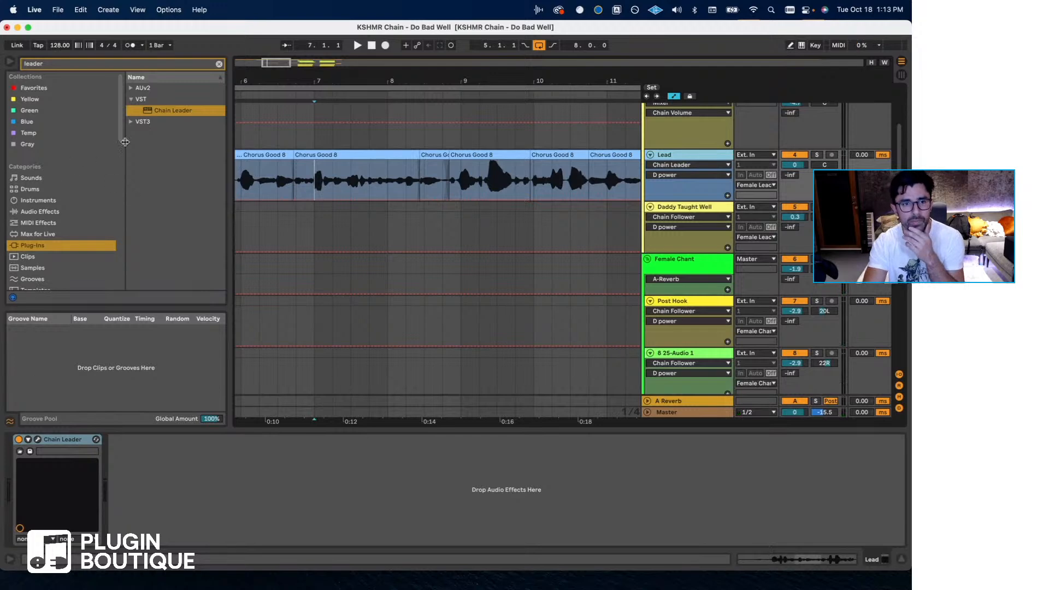
pyautogui.moveTo(58, 65); pyautogui.dragTo(1, 62)
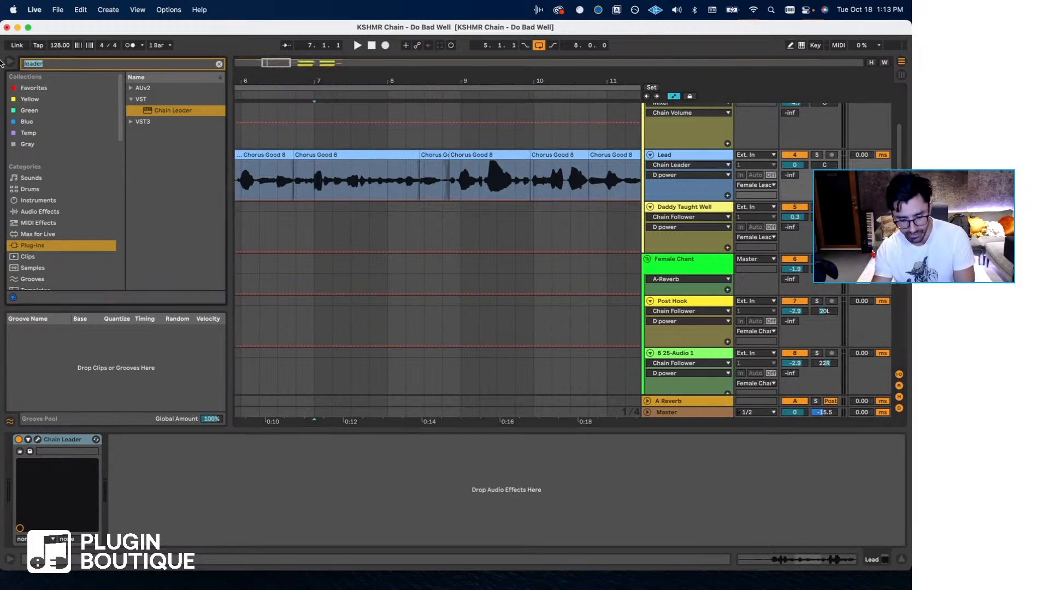
pyautogui.write('decapi')
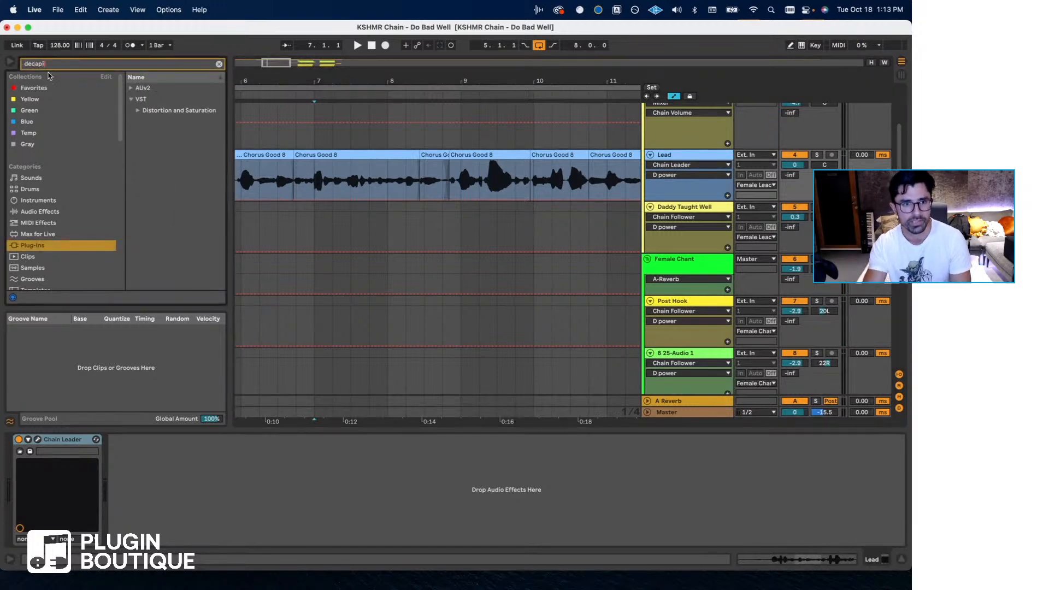
pyautogui.click(140, 112)
pyautogui.moveTo(159, 122); pyautogui.dragTo(203, 516)
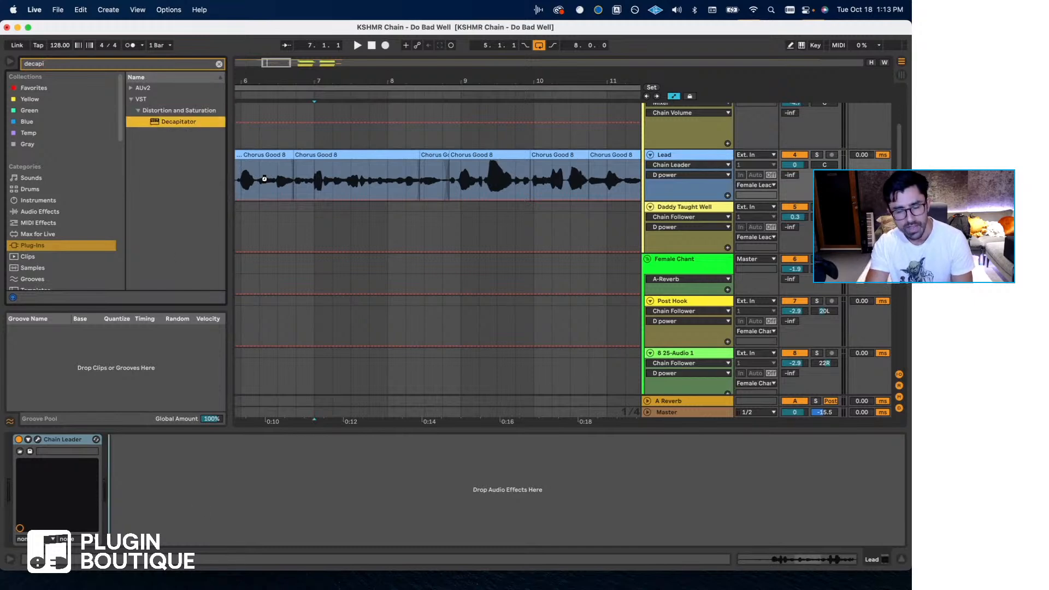
# - Play the Lead from around bar 6, switch Decapitator to the E style, and adjust its drive
pyautogui.moveTo(264, 179); pyautogui.dragTo(264, 178)
pyautogui.press('space')
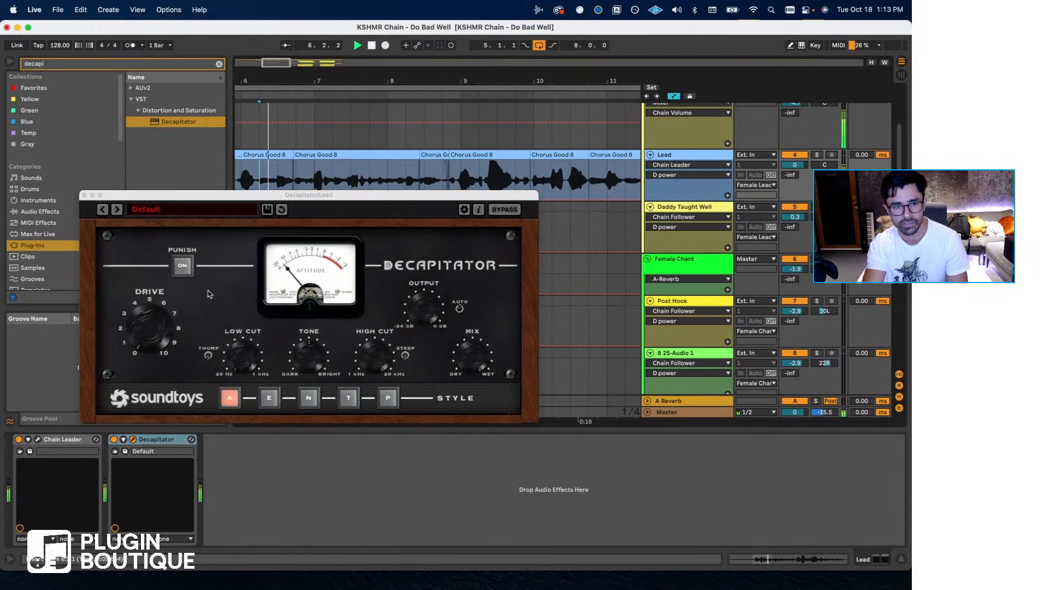
pyautogui.moveTo(150, 327); pyautogui.dragTo(153, 289)
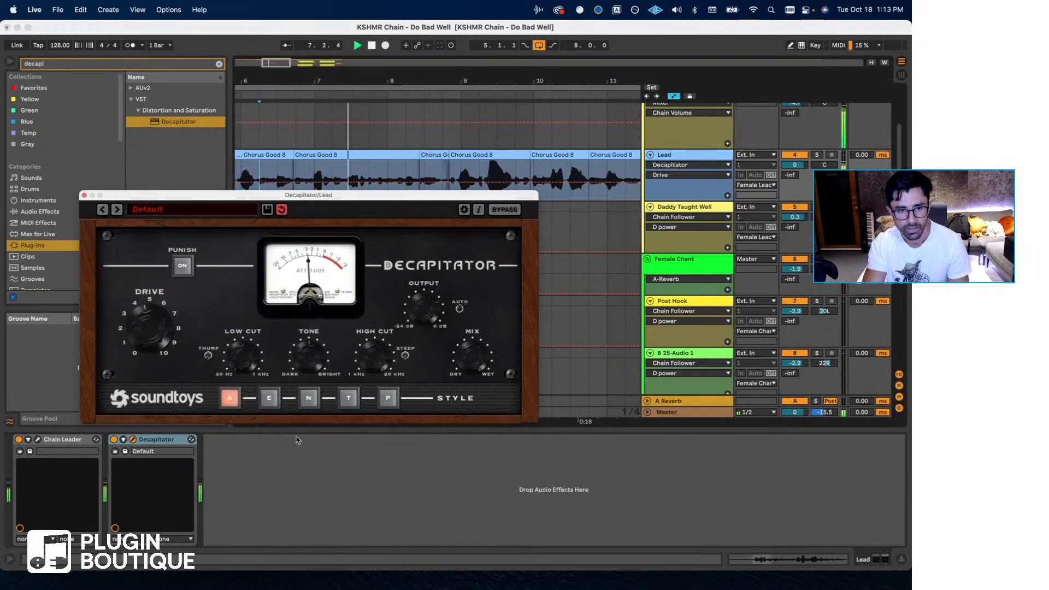
pyautogui.click(268, 397)
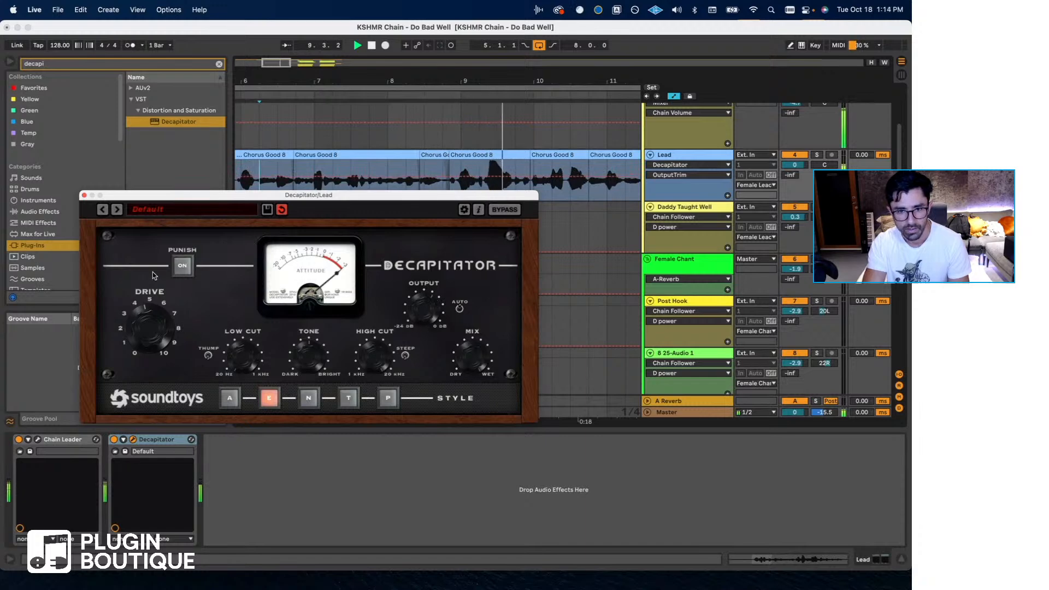
pyautogui.moveTo(151, 323); pyautogui.dragTo(151, 358)
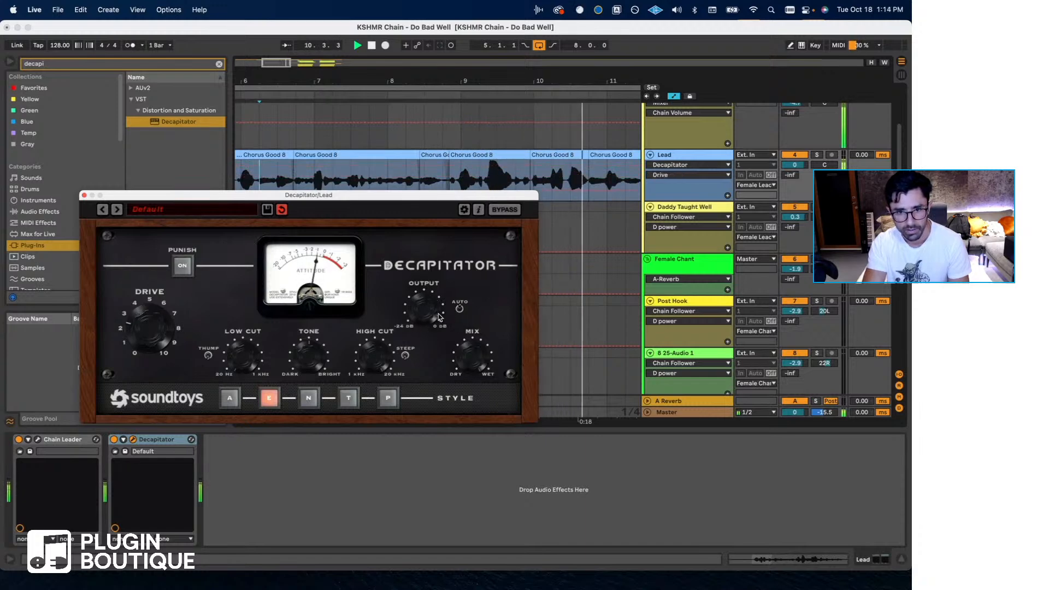
# - Fine-tune Decapitator's output, mix and drive, stop playback, and close its window
pyautogui.click(458, 358)
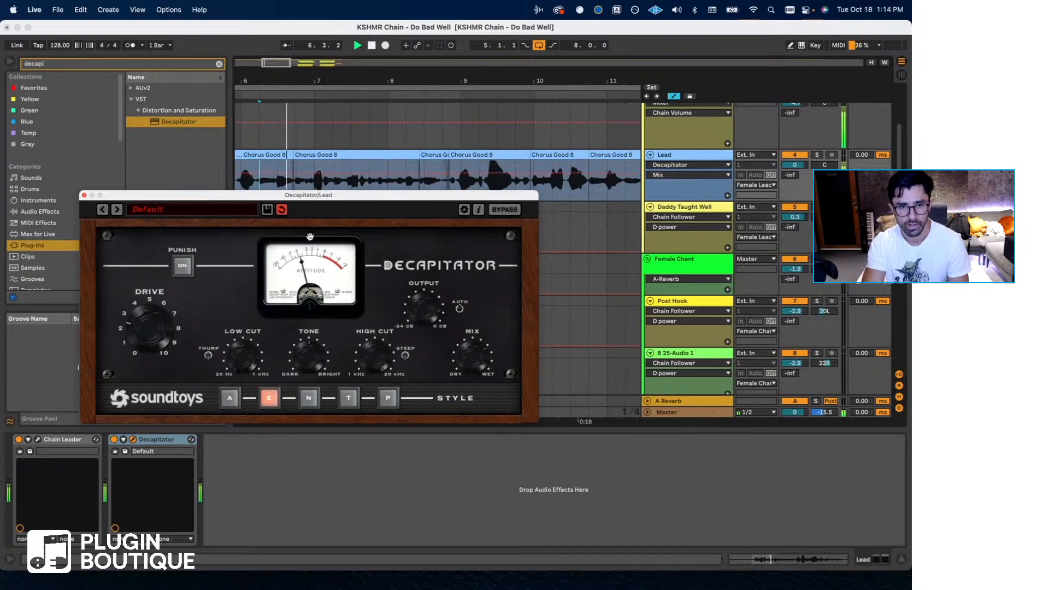
pyautogui.click(425, 311)
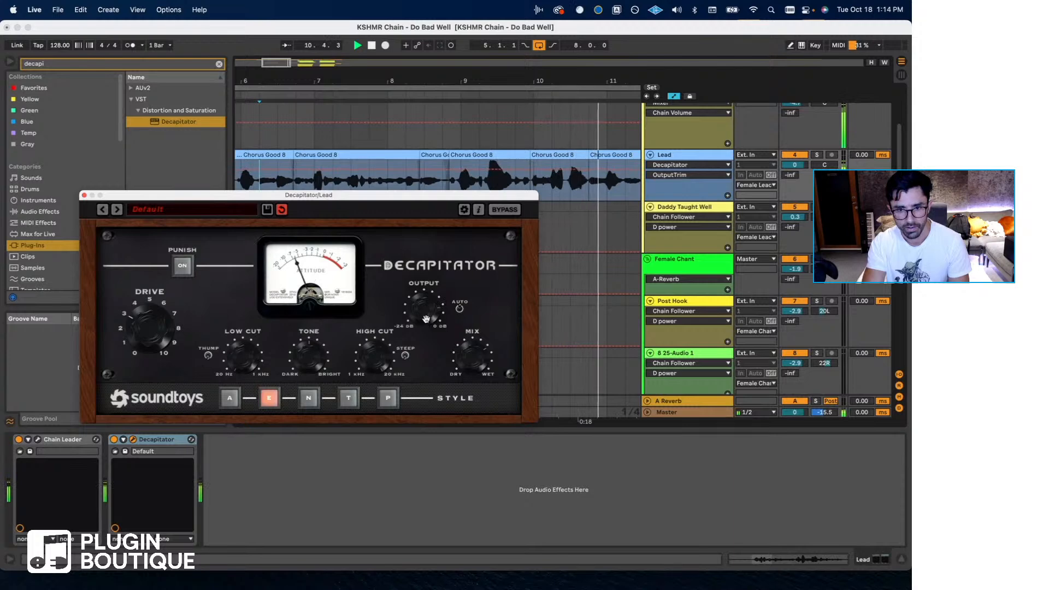
pyautogui.moveTo(462, 351)
pyautogui.mouseDown()
pyautogui.moveTo(465, 372)
pyautogui.moveTo(466, 359)
pyautogui.mouseUp()
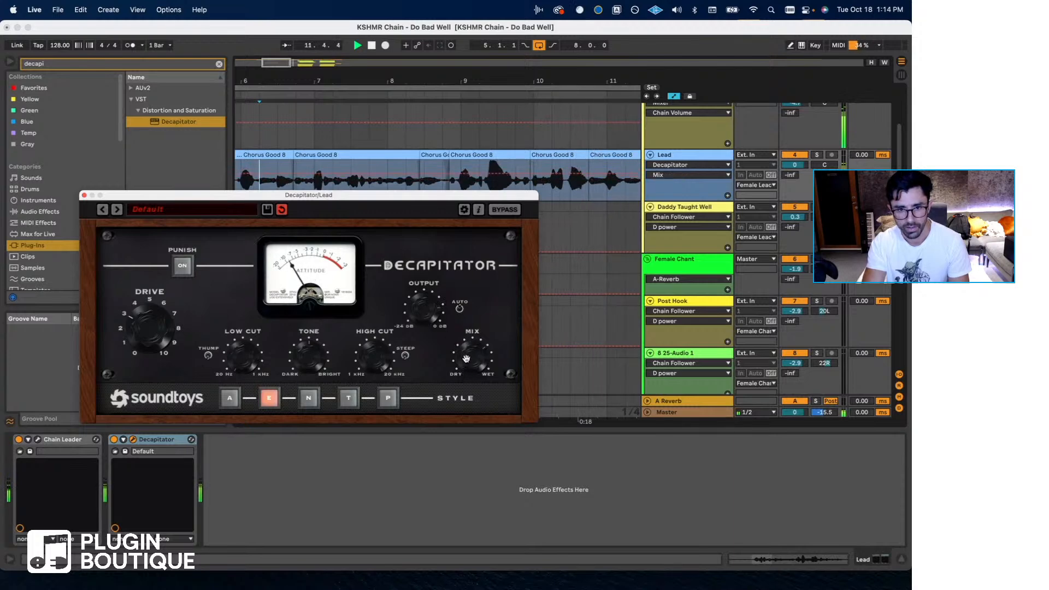
pyautogui.click(134, 324)
pyautogui.click(369, 187)
pyautogui.press('space')
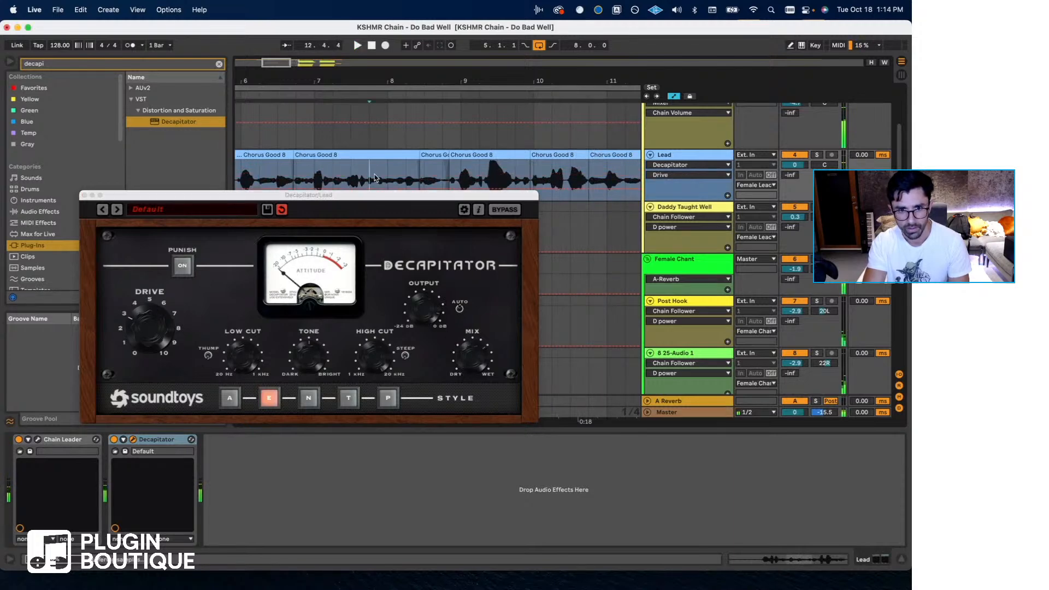
pyautogui.click(84, 195)
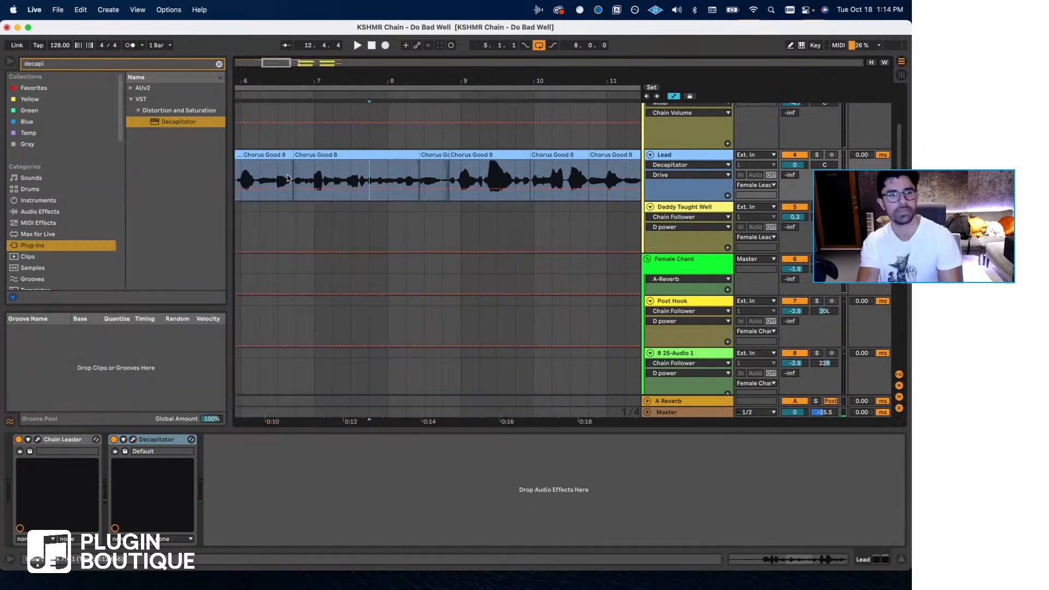
# - Compare the Daddy Taught Well track's device chain with the Lead track's devices
pyautogui.hscroll(5, 479, 222)
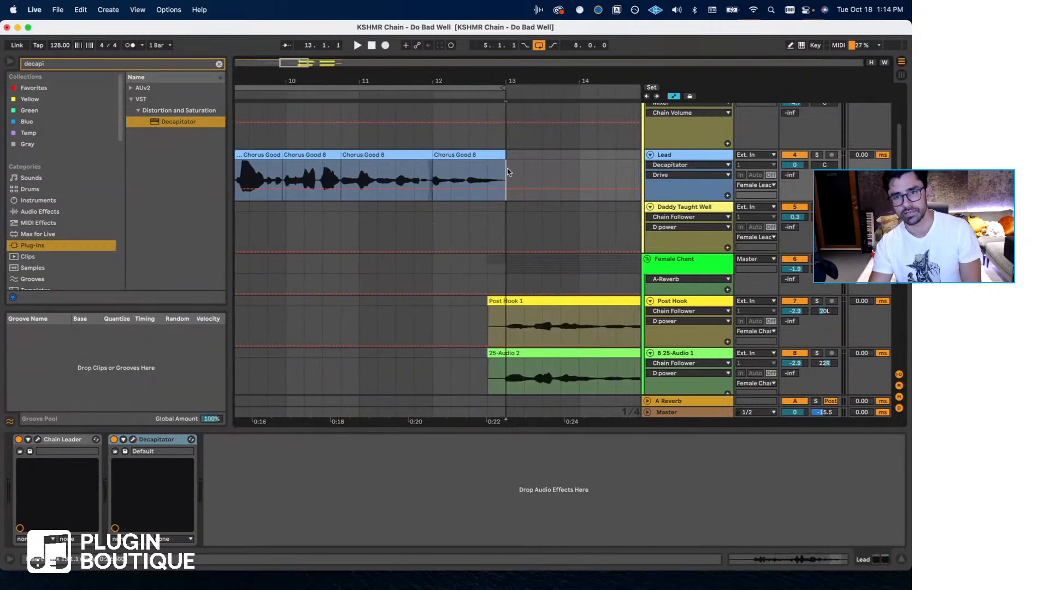
pyautogui.hscroll(5, 437, 233)
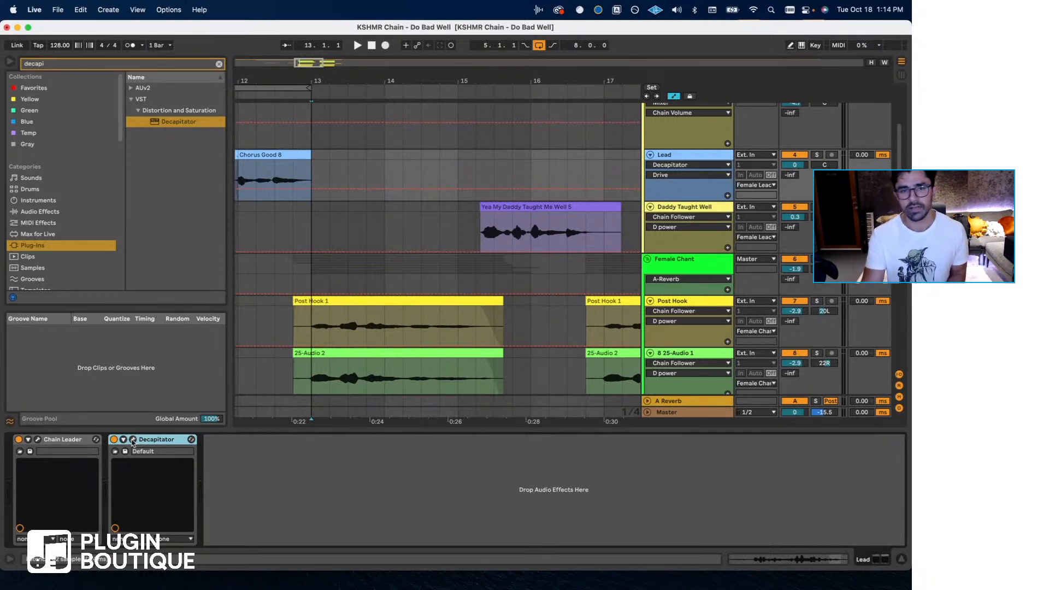
pyautogui.click(307, 231)
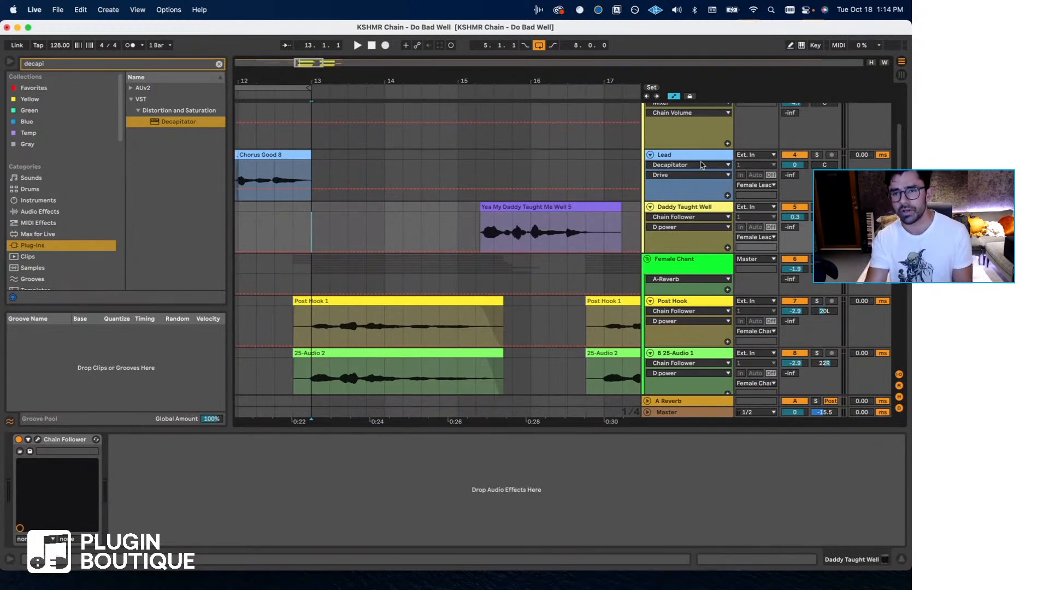
pyautogui.click(667, 181)
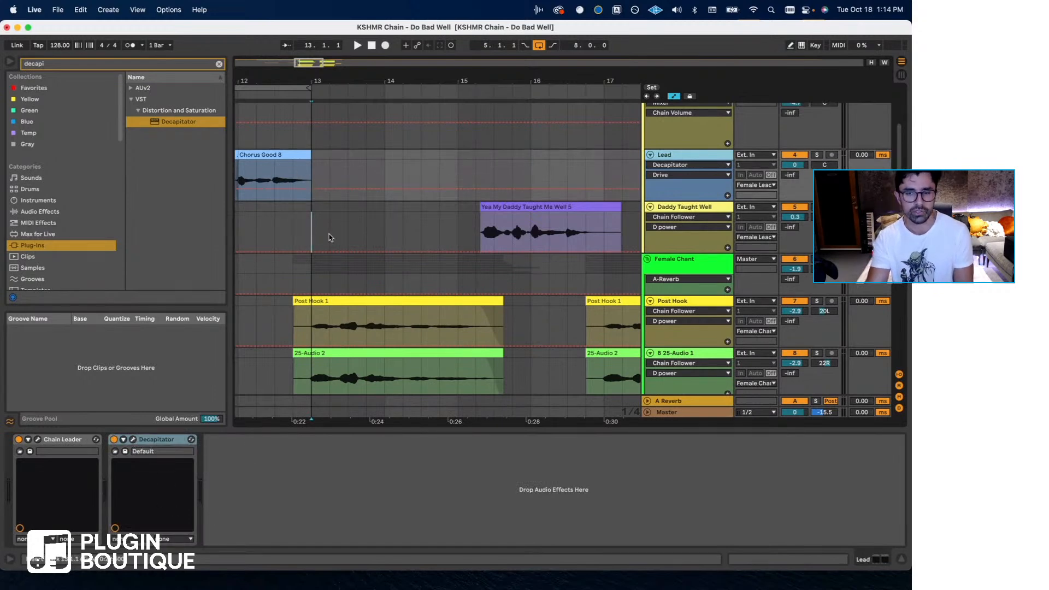
# - Play the arrangement from bar 13 and set the Female Chant group's volume to -3.5 dB
pyautogui.click(316, 241)
pyautogui.press('space')
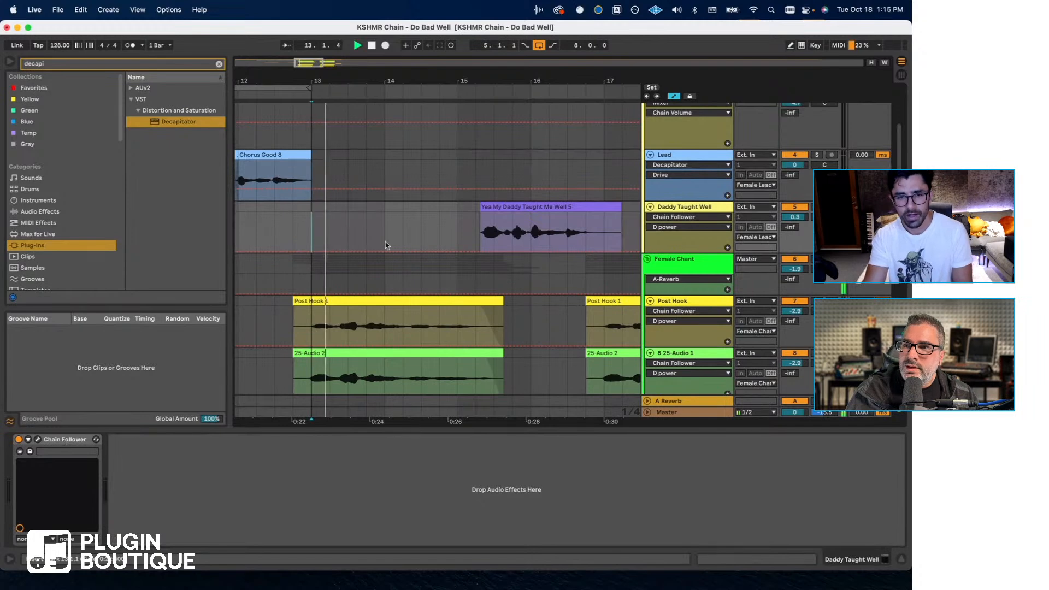
pyautogui.scroll(-2, 763, 223)
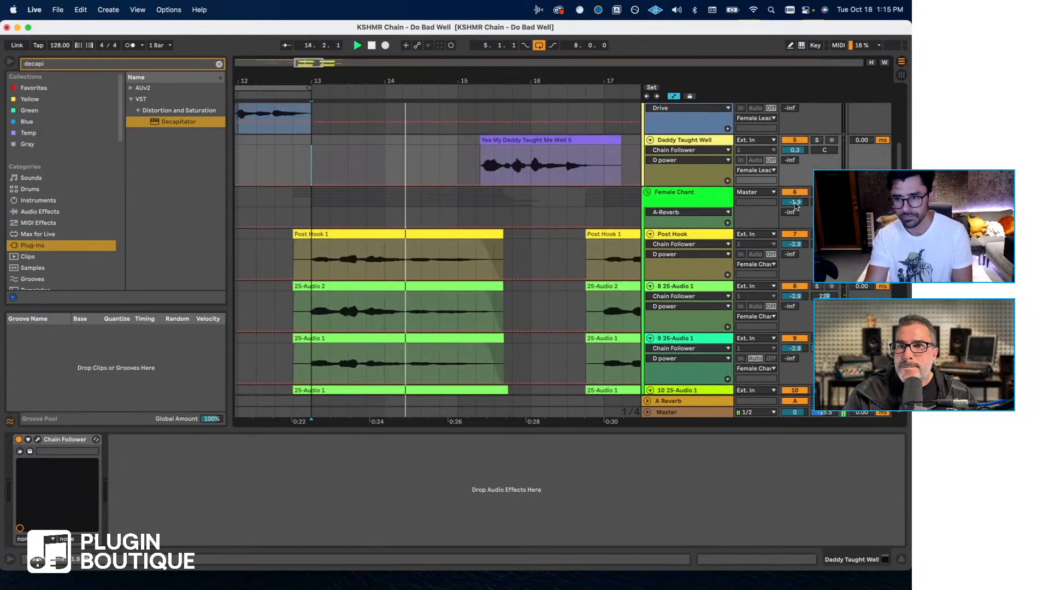
pyautogui.click(320, 206)
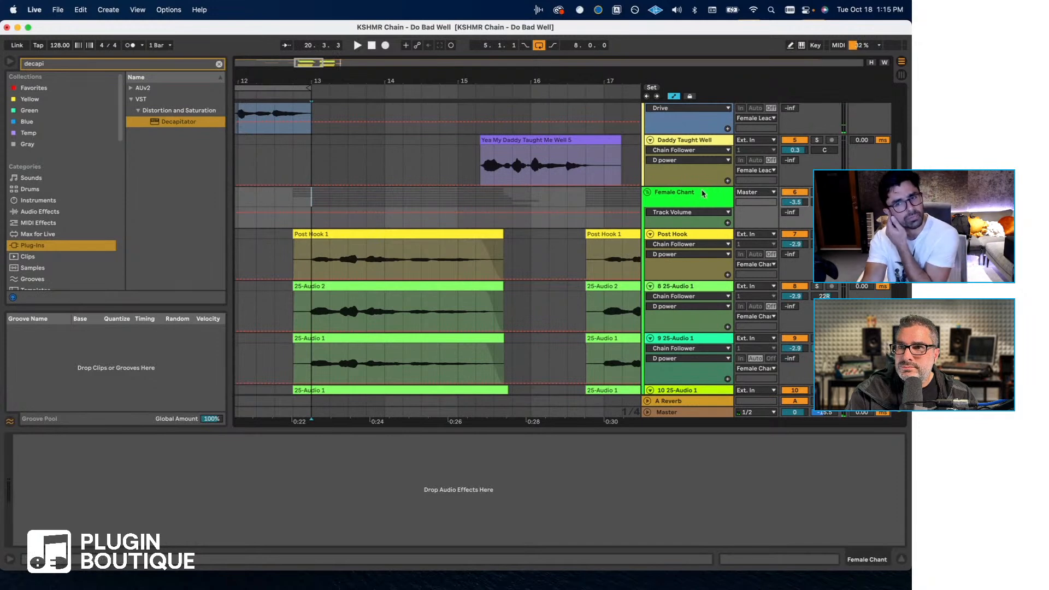
# - Solo the Female Chant group, add an audio track below Post Hook with Resampling as input, and arm it
pyautogui.click(815, 234)
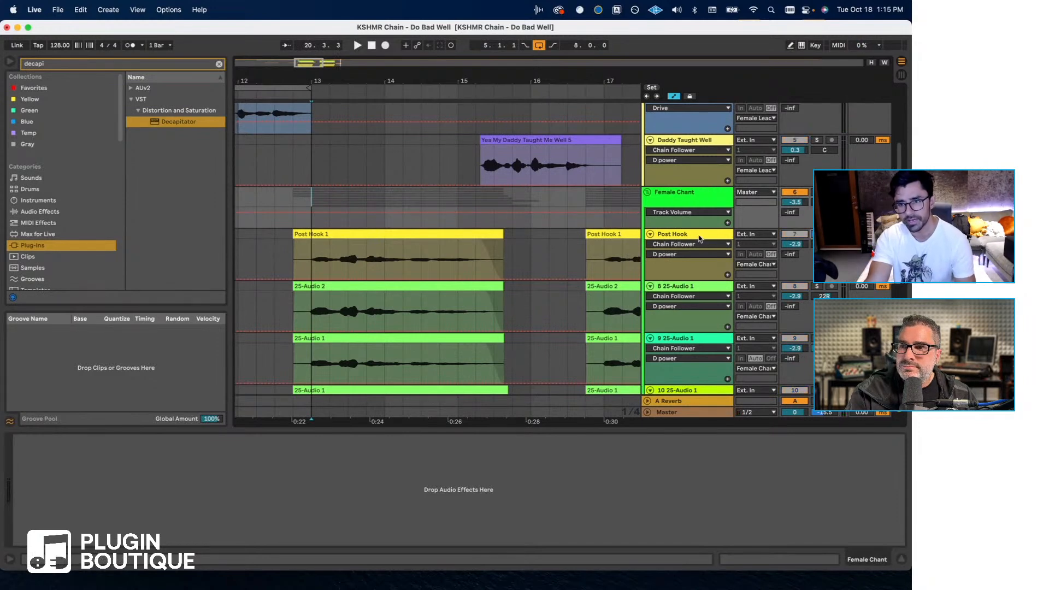
pyautogui.press('super+t')
pyautogui.click(746, 287)
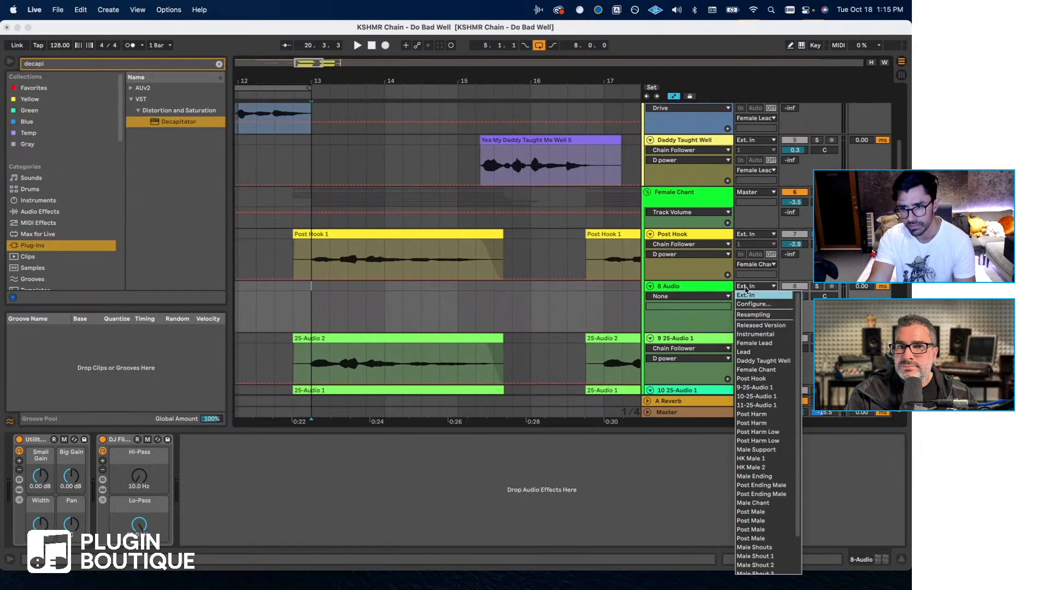
pyautogui.click(753, 315)
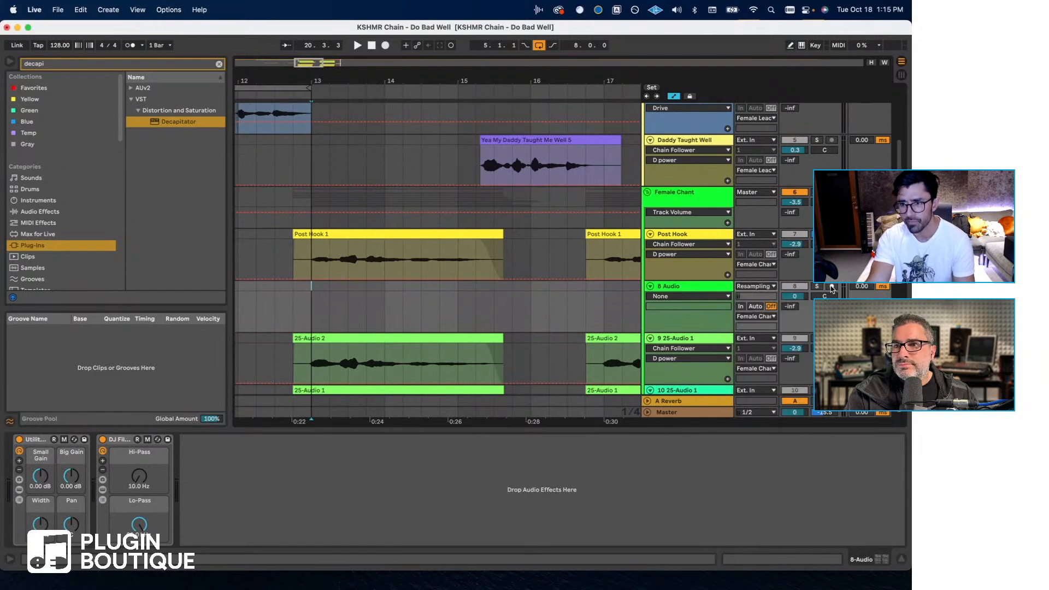
pyautogui.click(831, 288)
# - Record the soloed Female Chant onto the new resampling track, covering roughly bars 12.4 to 15.2
pyautogui.click(293, 301)
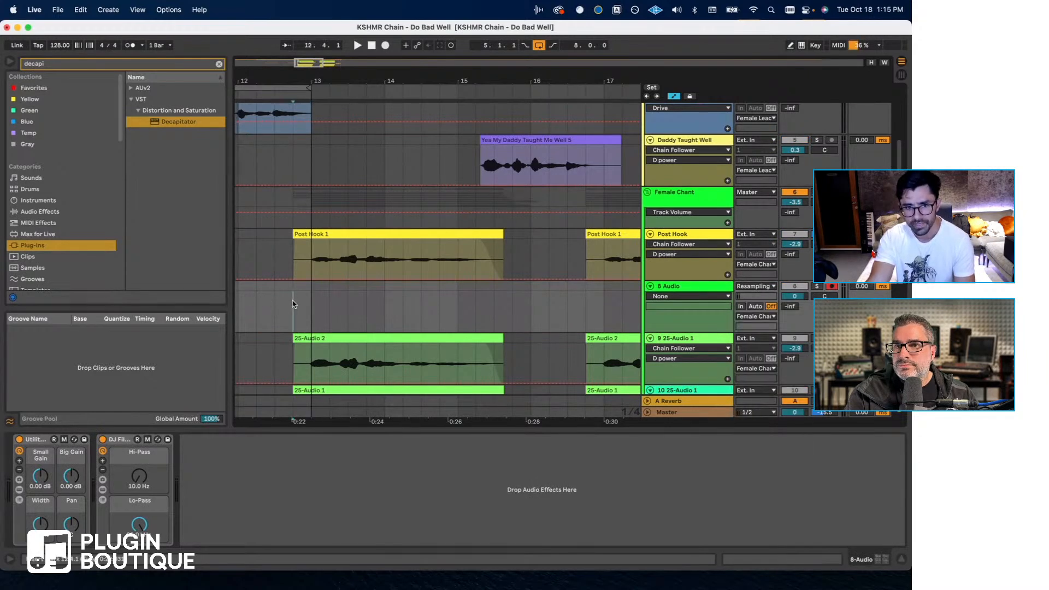
pyautogui.press('F9')
pyautogui.press('space')
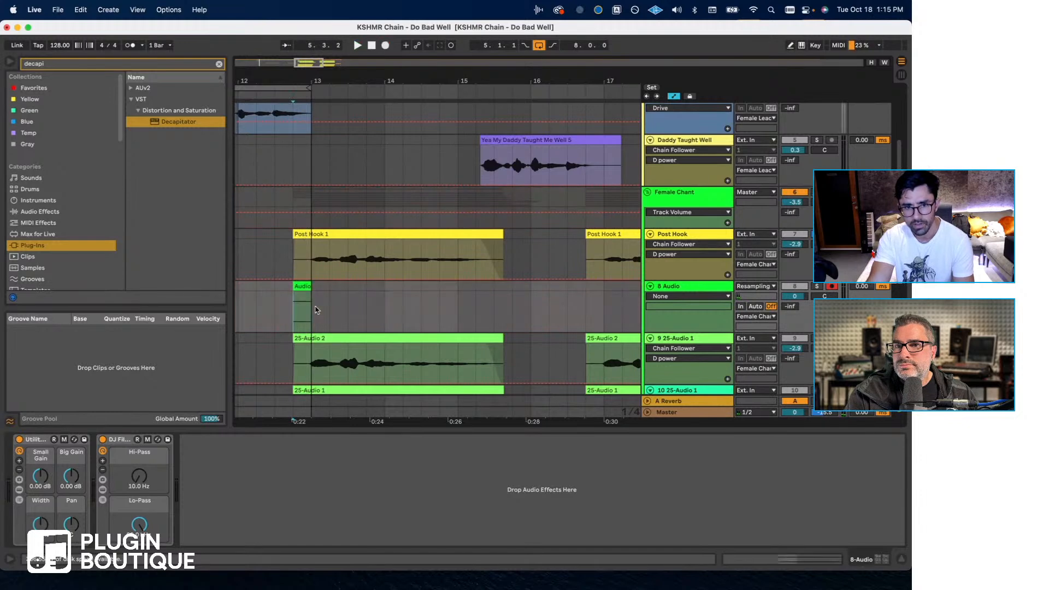
pyautogui.press('F9')
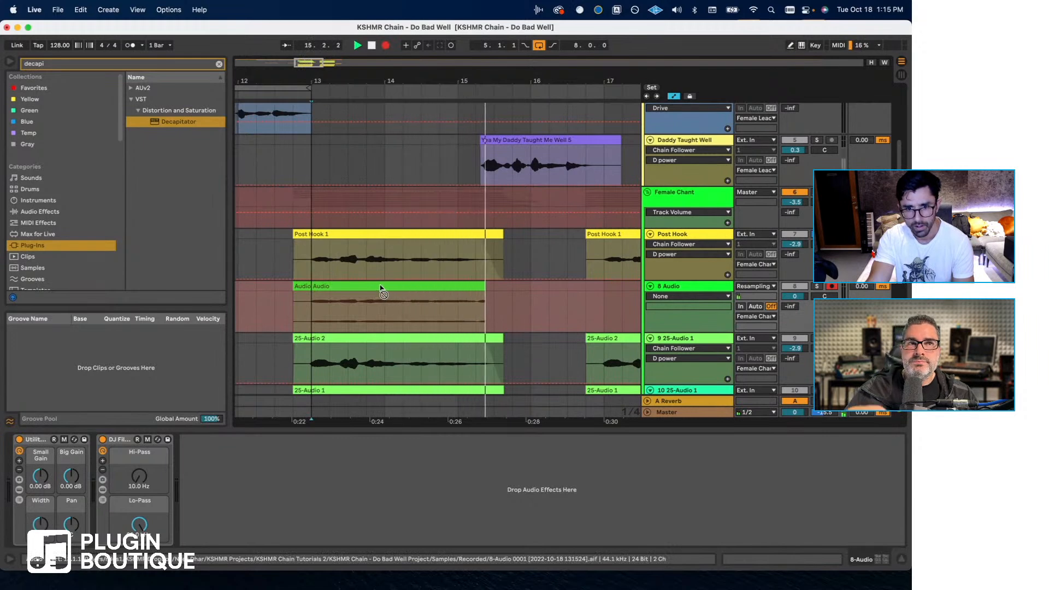
pyautogui.press('space')
# - Set the recorded clip's gain to 9.50 dB and the Post Hook 1 clip's gain to 3.75 dB
pyautogui.click(380, 286)
pyautogui.moveTo(204, 484); pyautogui.dragTo(197, 467)
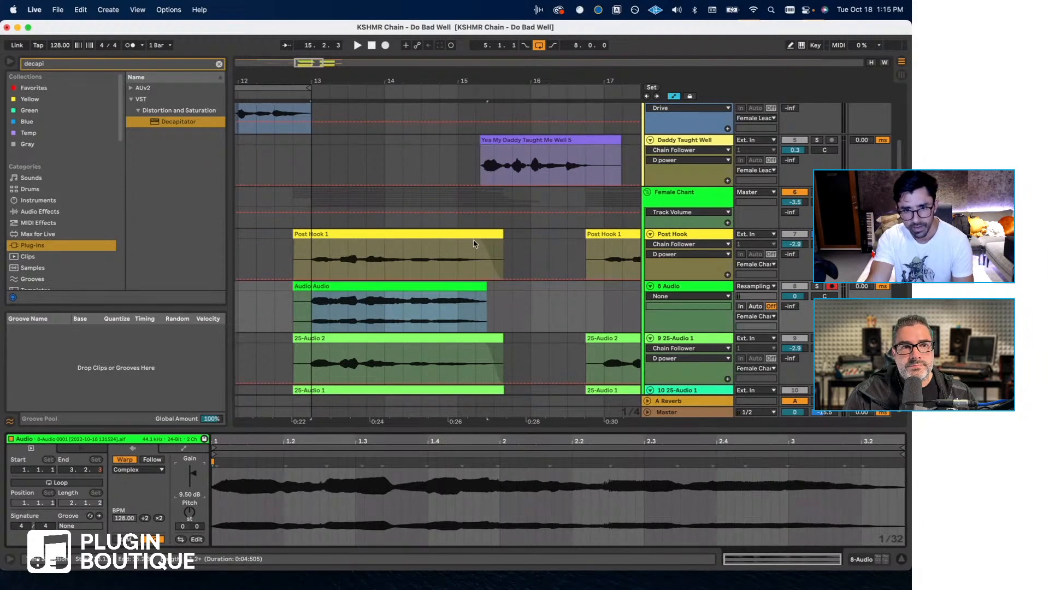
pyautogui.click(403, 234)
pyautogui.moveTo(203, 481); pyautogui.dragTo(203, 472)
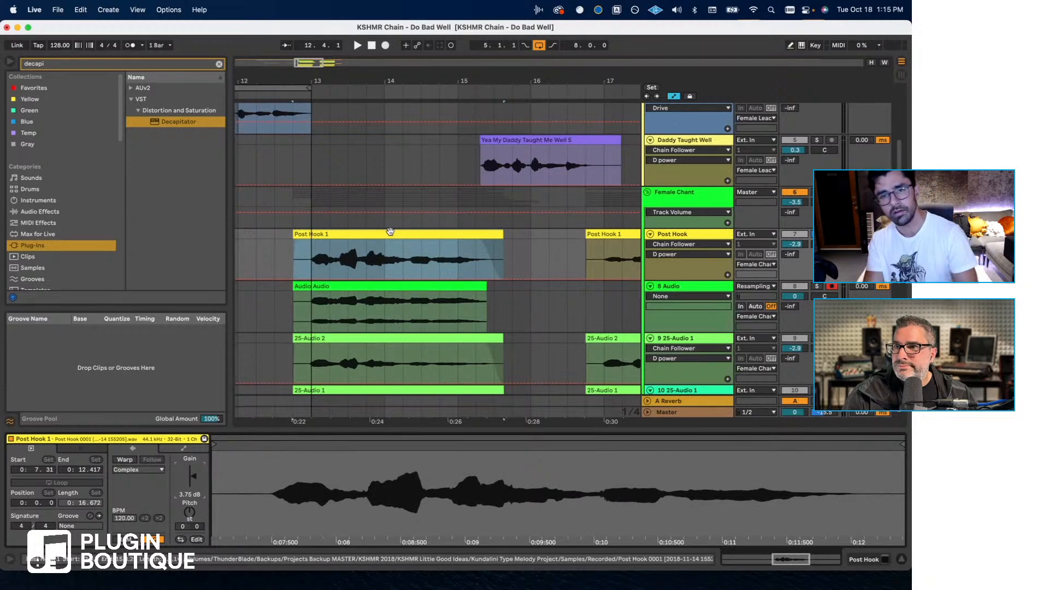
# - Remove the resampled audio track and reset the Post Hook 1 clip's gain to 0.00 dB
pyautogui.click(383, 285)
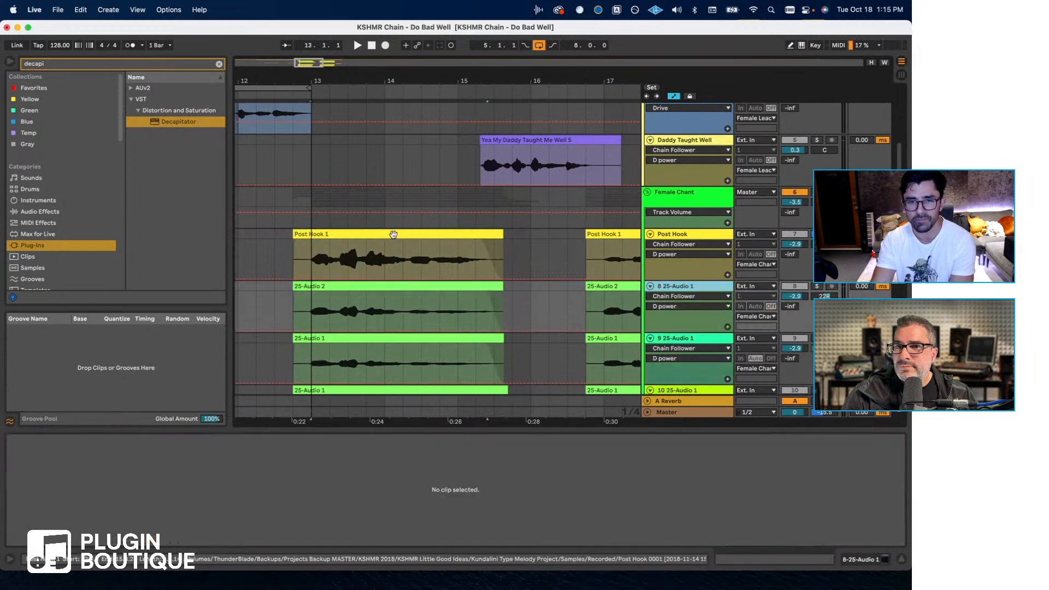
pyautogui.click(393, 234)
pyautogui.doubleClick(194, 477)
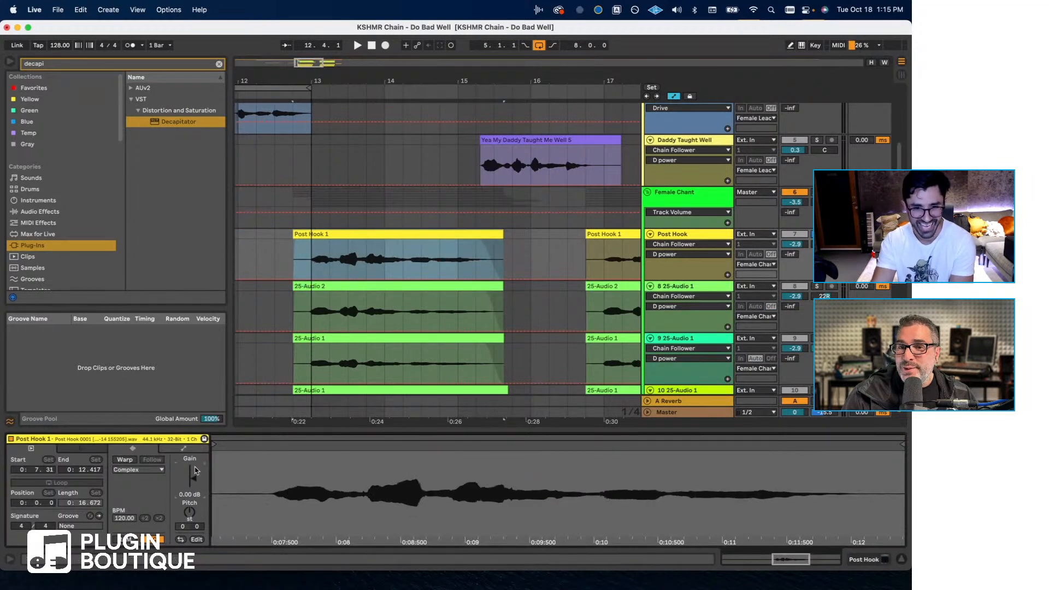
# - Turn off the arrangement loop and place the playback start at bar 12
pyautogui.hscroll(-3, 401, 180)
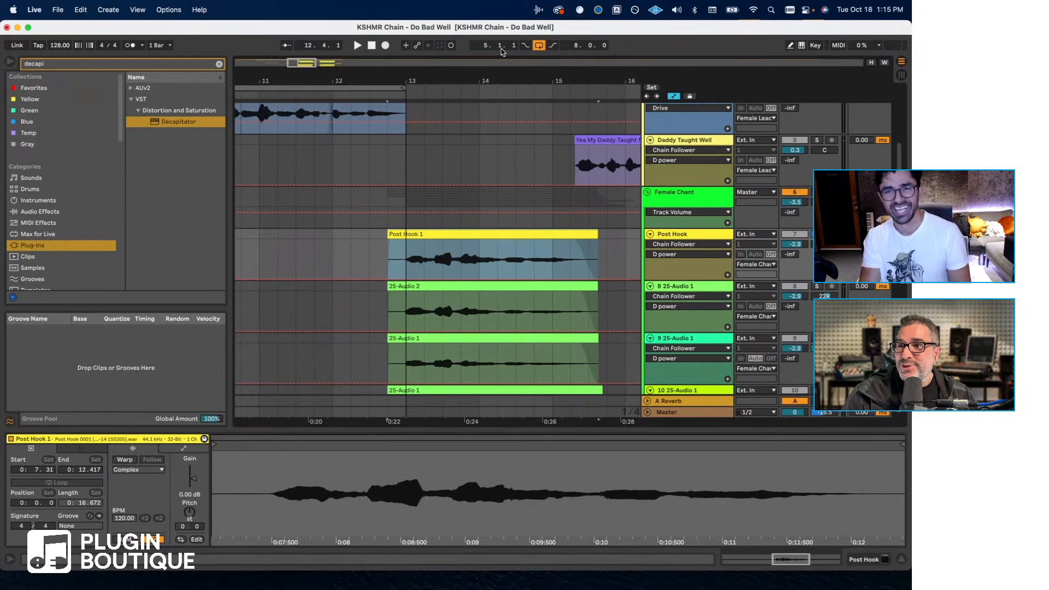
pyautogui.click(539, 45)
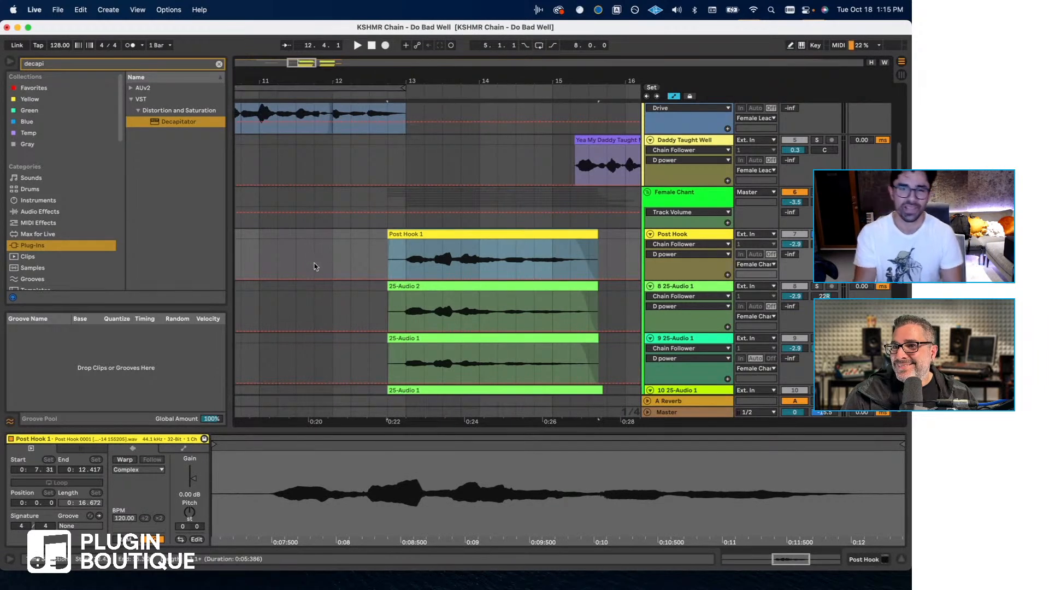
pyautogui.hscroll(-1, 316, 267)
pyautogui.click(341, 255)
# - Open Chain Leader on the Lead track, audition the chants from bar 13 with the chain bypassed, and re-enable processing
pyautogui.scroll(4, 689, 177)
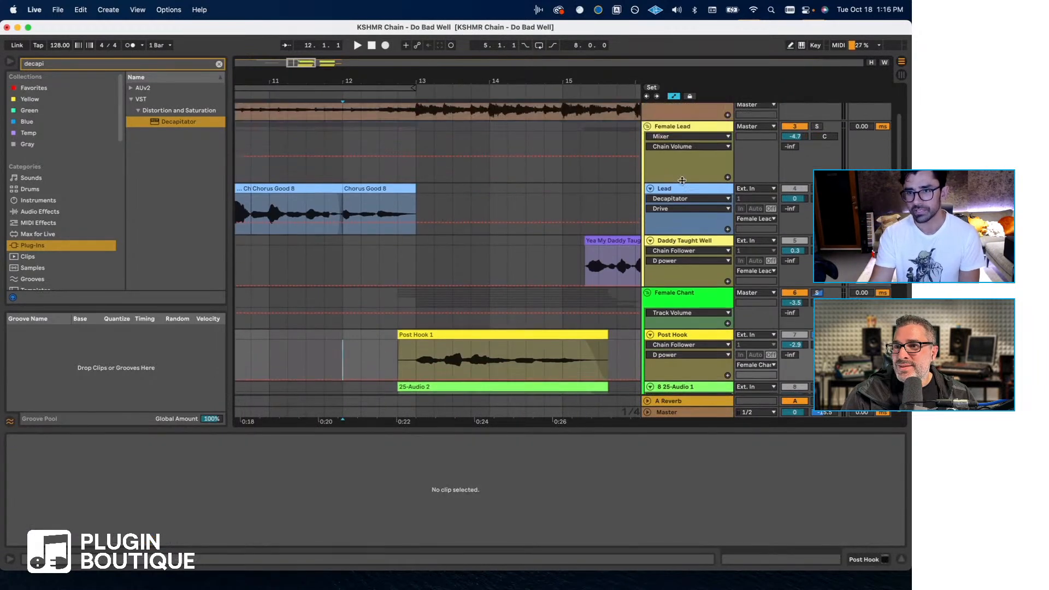
pyautogui.click(675, 197)
pyautogui.click(865, 563)
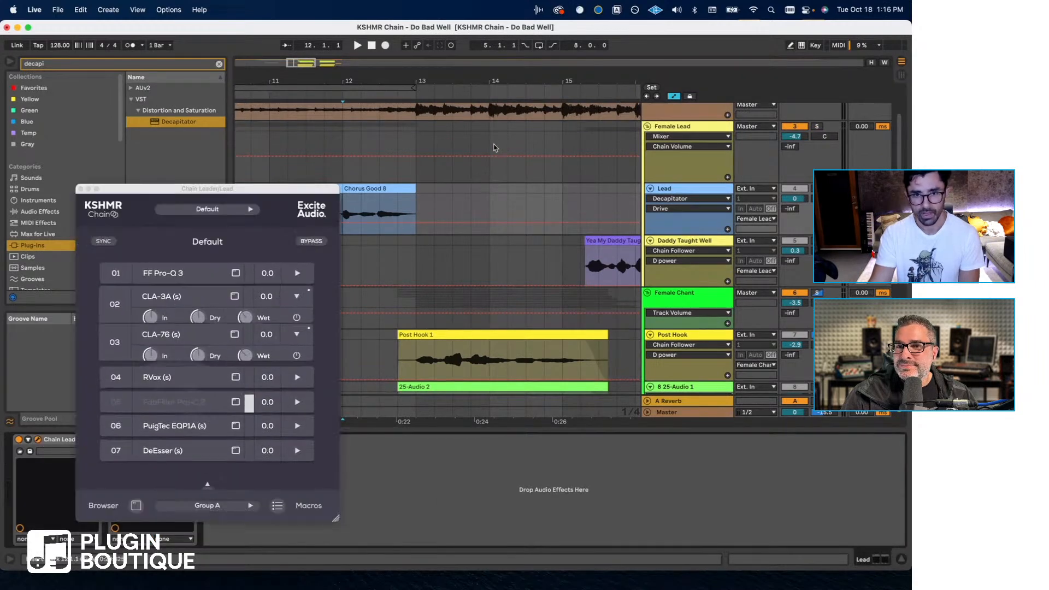
pyautogui.click(425, 215)
pyautogui.press('space')
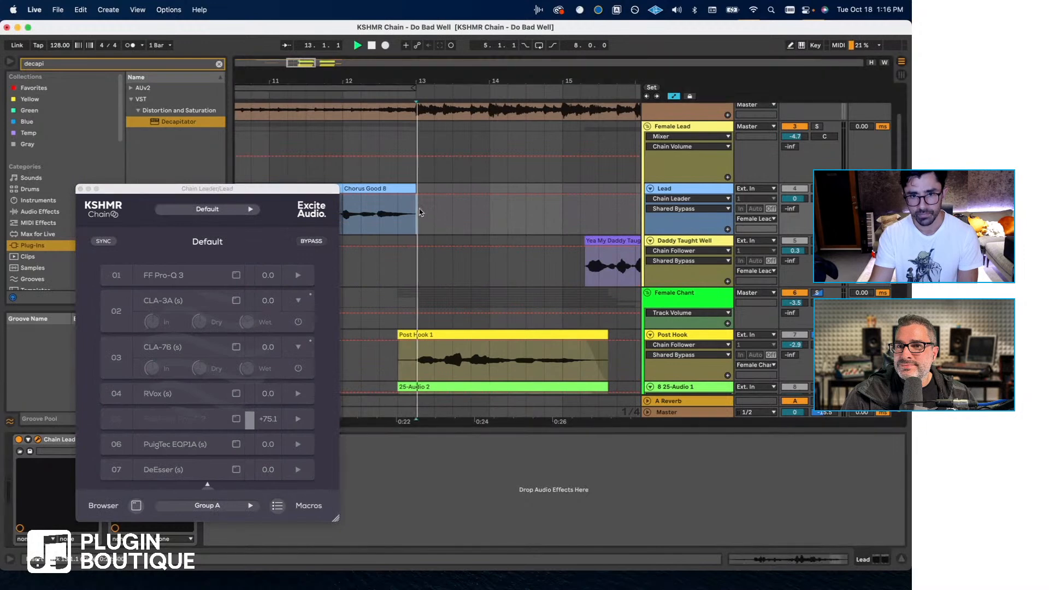
pyautogui.press('space')
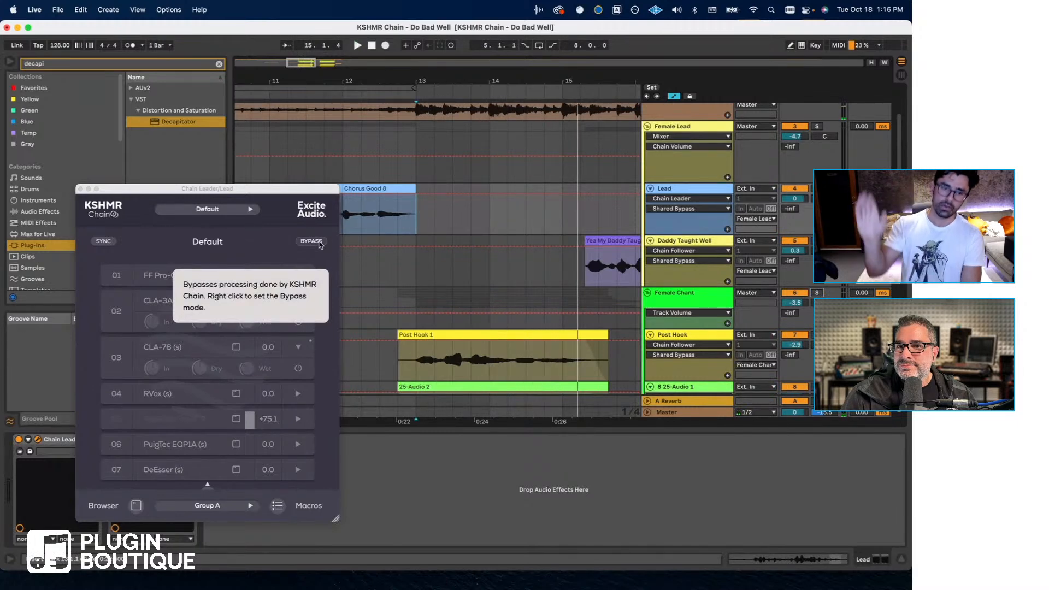
pyautogui.click(321, 245)
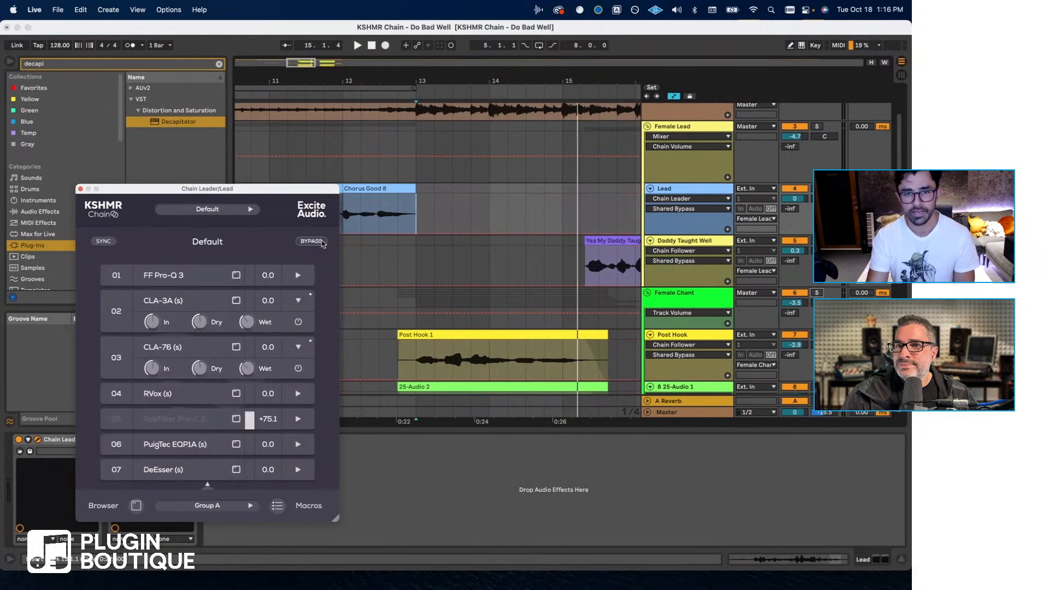
# - Set the Female Chant group's volume to -6.2 dB during playback and close the Chain Leader window
pyautogui.click(796, 302)
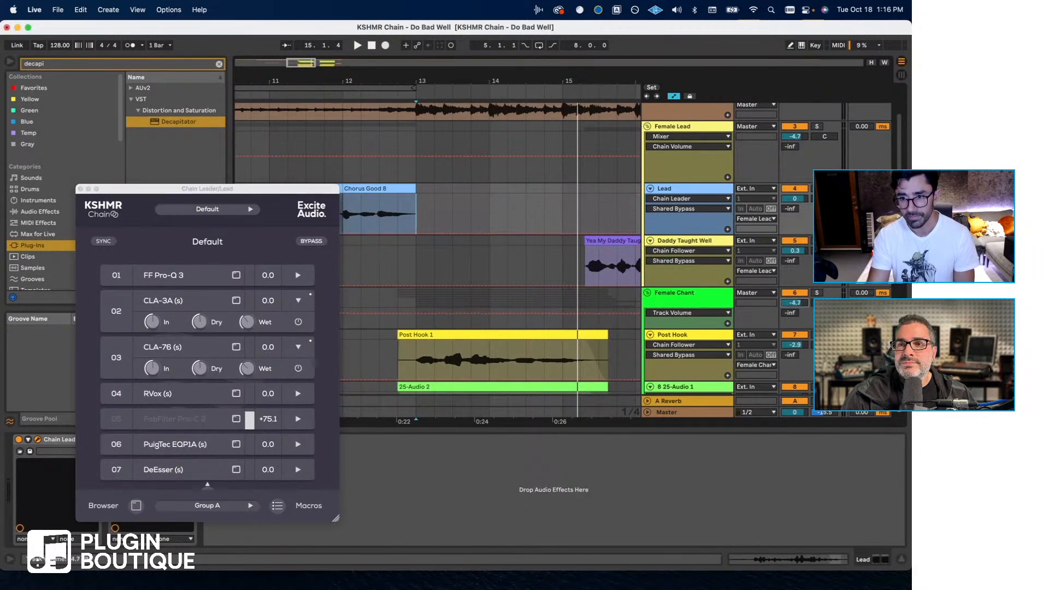
pyautogui.press('space')
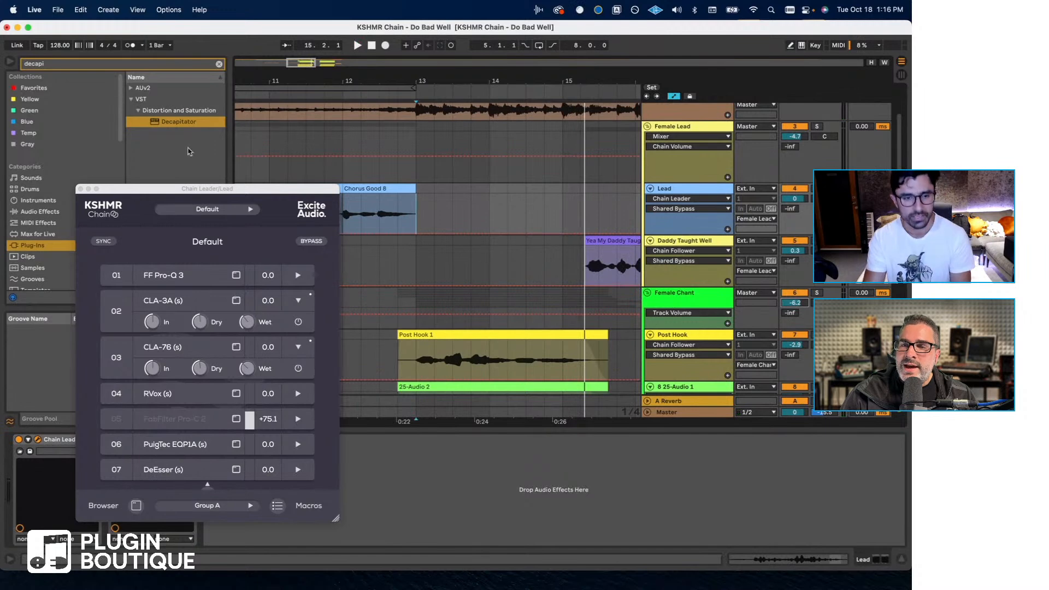
pyautogui.click(81, 189)
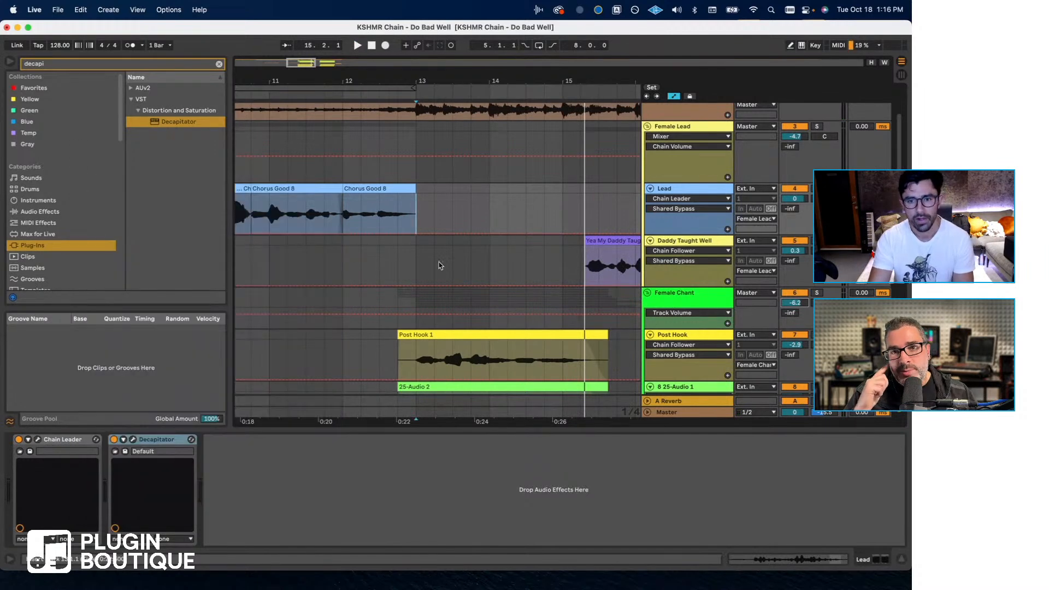
# - Reopen Chain Leader on the Lead, check the disabled FabFilter Pro-C 2 in slot 05, and close the compressor's window
pyautogui.click(38, 440)
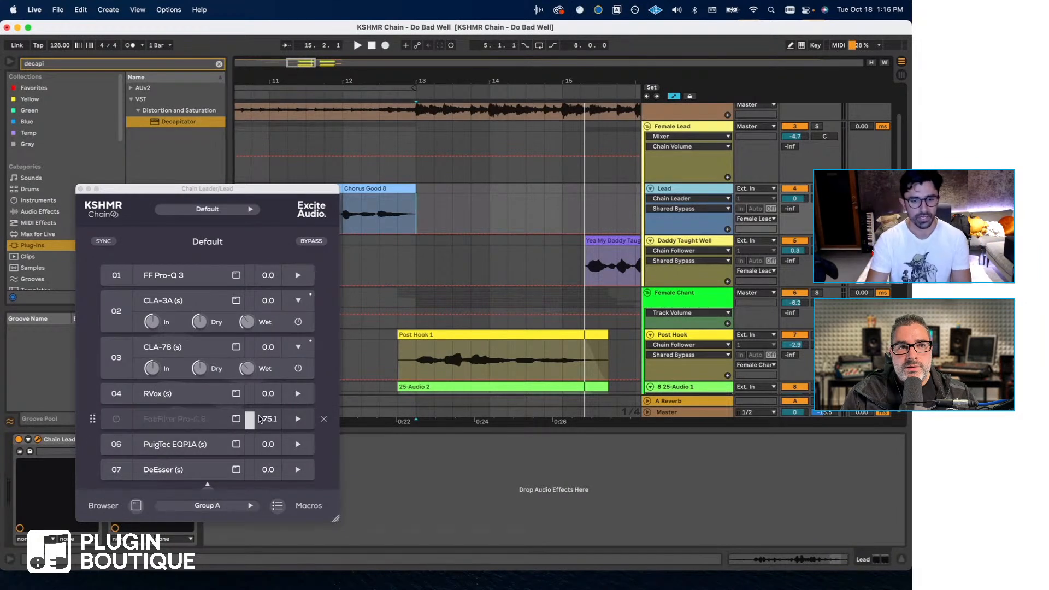
pyautogui.click(322, 423)
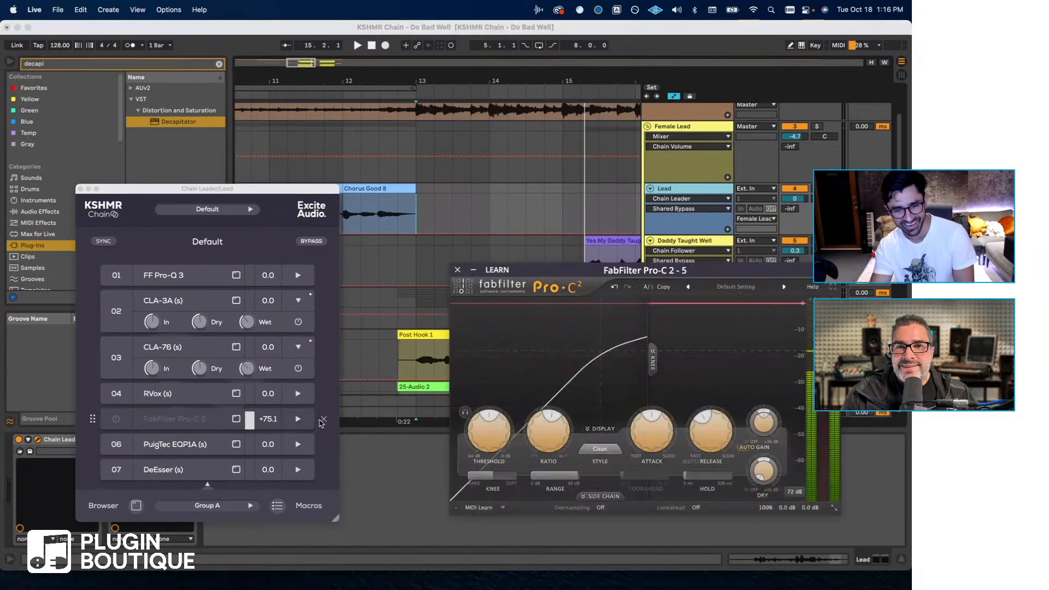
pyautogui.click(457, 270)
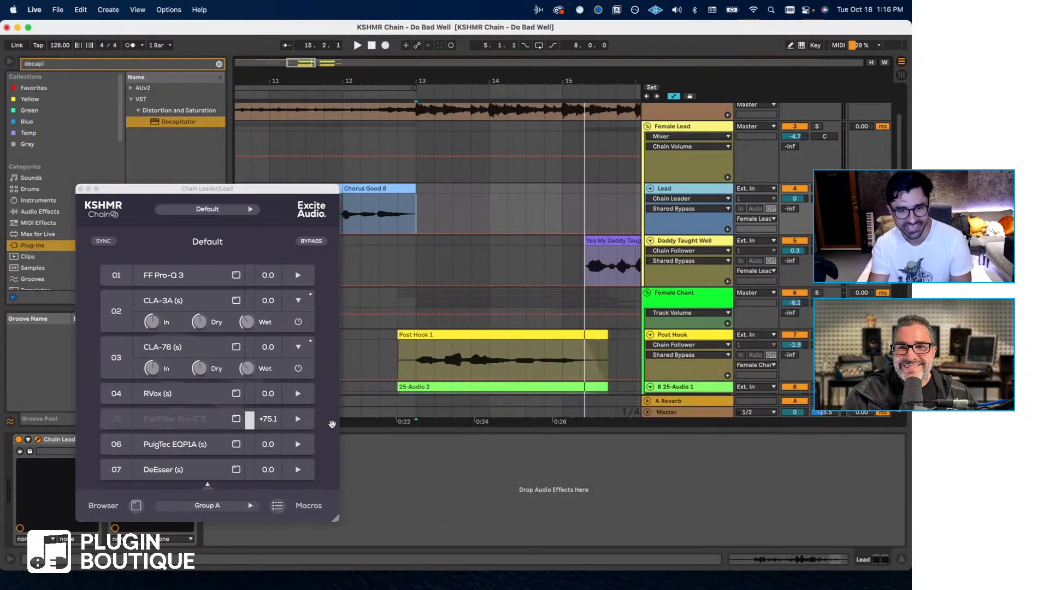
# - Play from bar 13 and enable FabFilter Pro-C 2 in slot 05 of the Lead's Chain Leader
pyautogui.press('space')
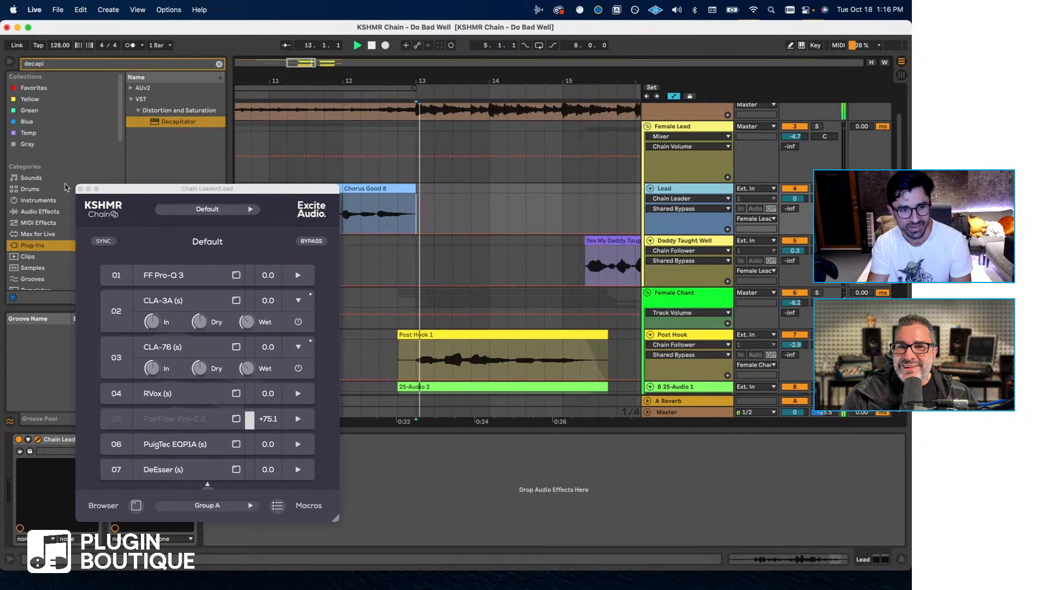
pyautogui.press('space')
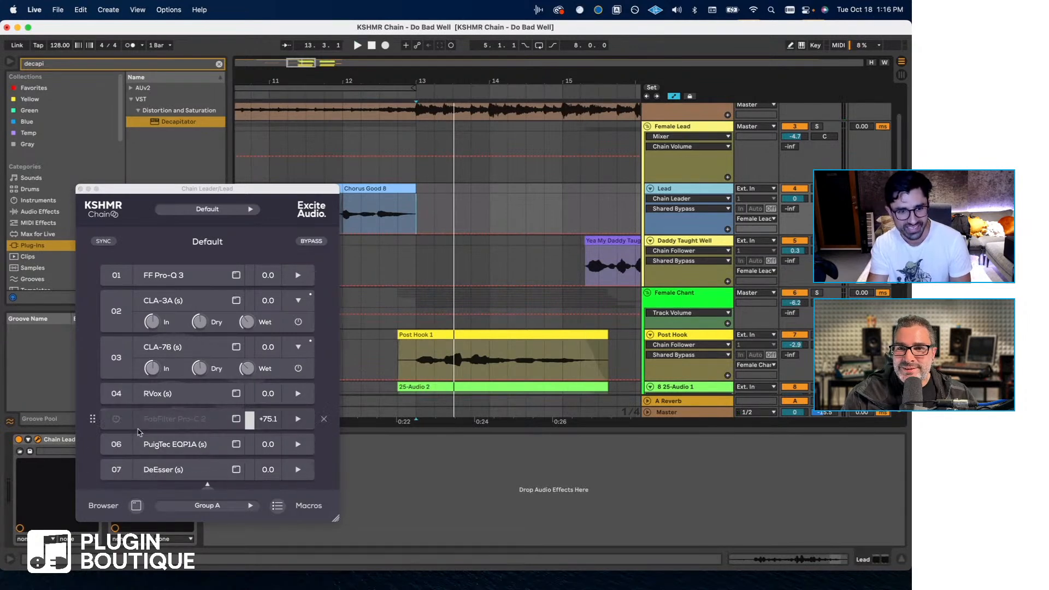
pyautogui.click(116, 420)
pyautogui.press('space')
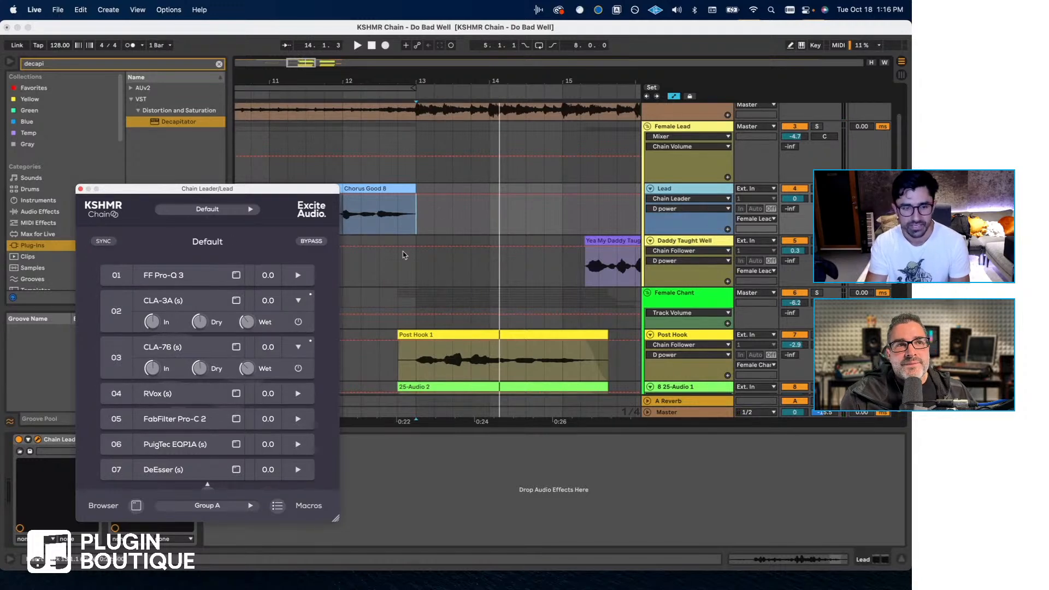
# - Compare the Post Hook vocals from bar 13 with Chain Leader bypassed and active
pyautogui.press('space')
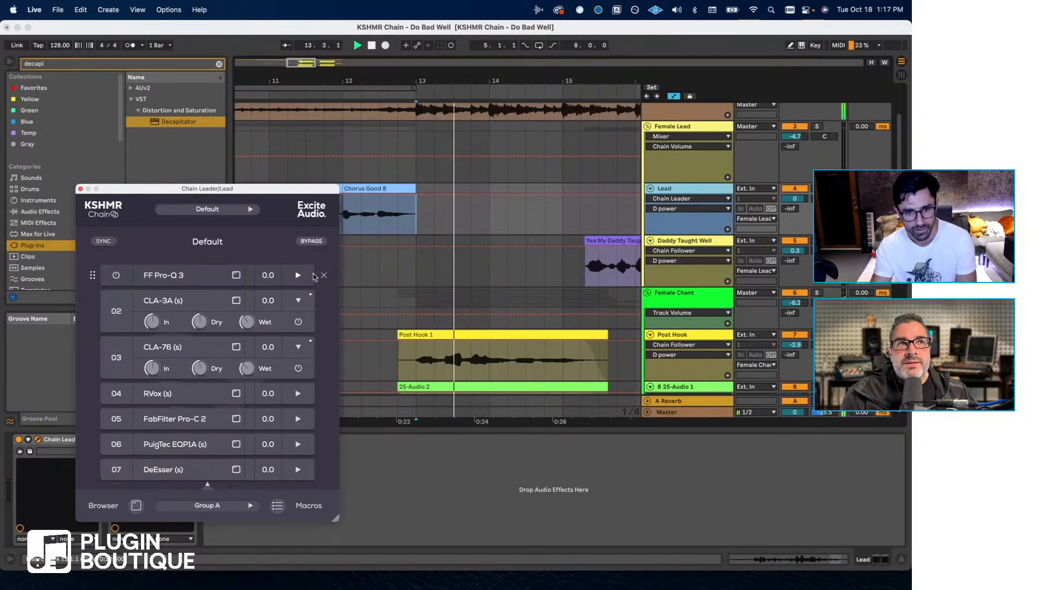
pyautogui.click(312, 242)
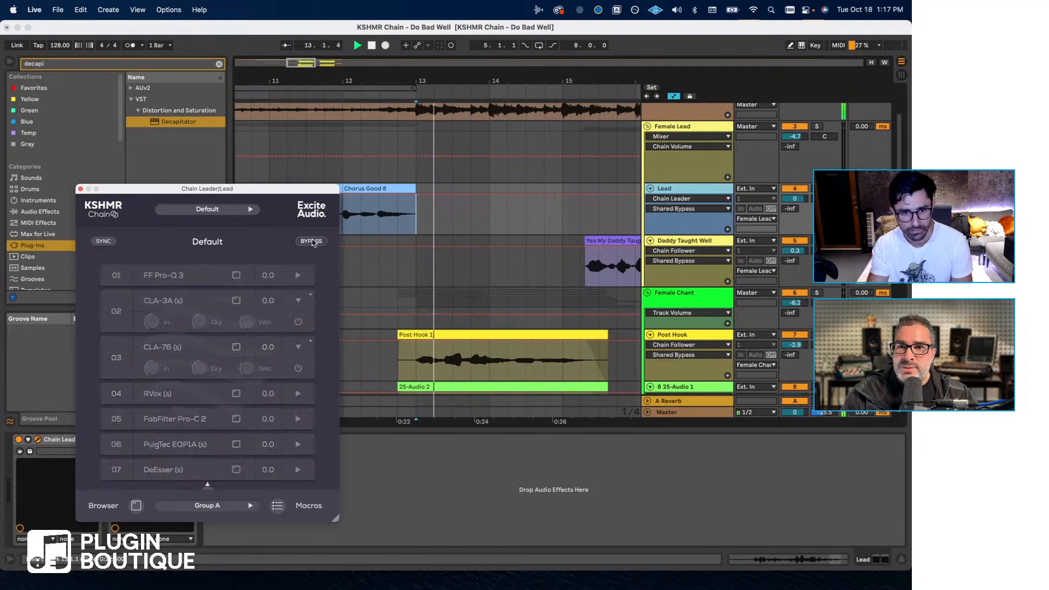
pyautogui.click(312, 242)
pyautogui.press('space')
pyautogui.press('space')
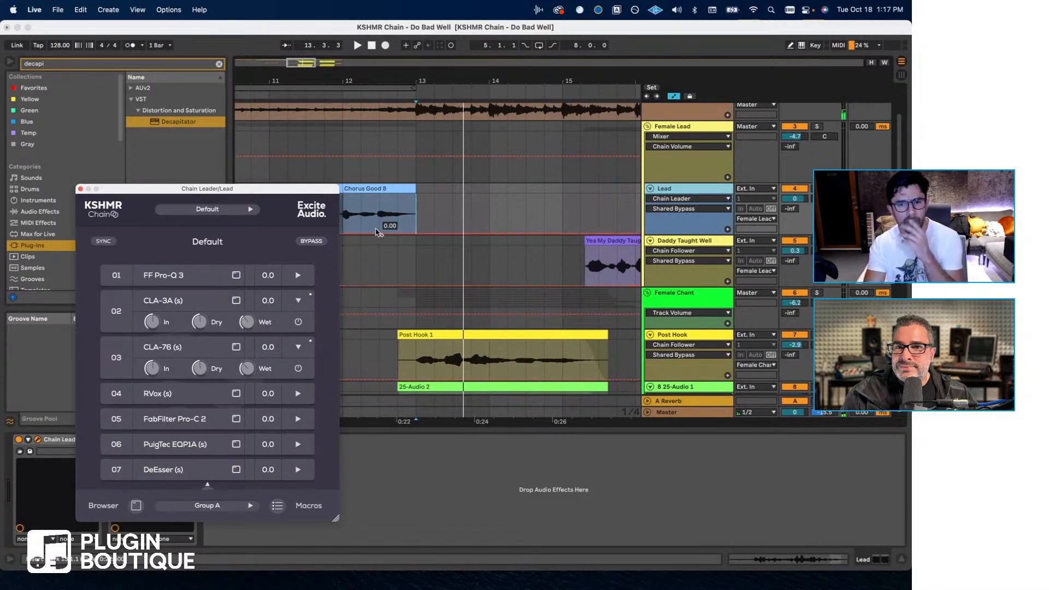
# - Audition the Lead vocal from around bar 8 with the full Chain Leader chain active, stopping after bar 9
pyautogui.hscroll(-5, 387, 206)
pyautogui.click(387, 206)
pyautogui.press('space')
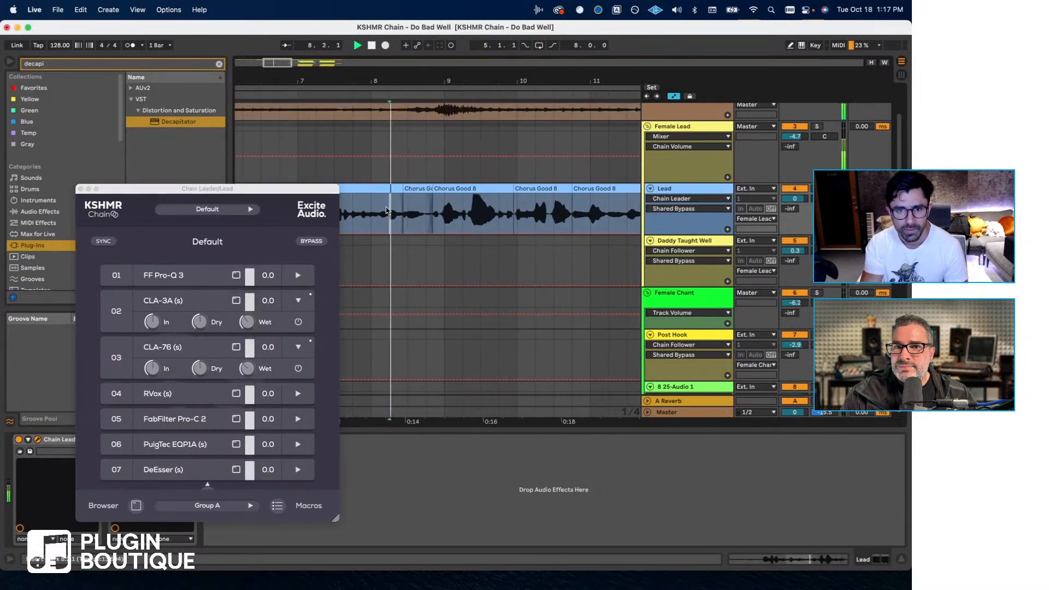
pyautogui.hscroll(1, 387, 211)
pyautogui.press('space')
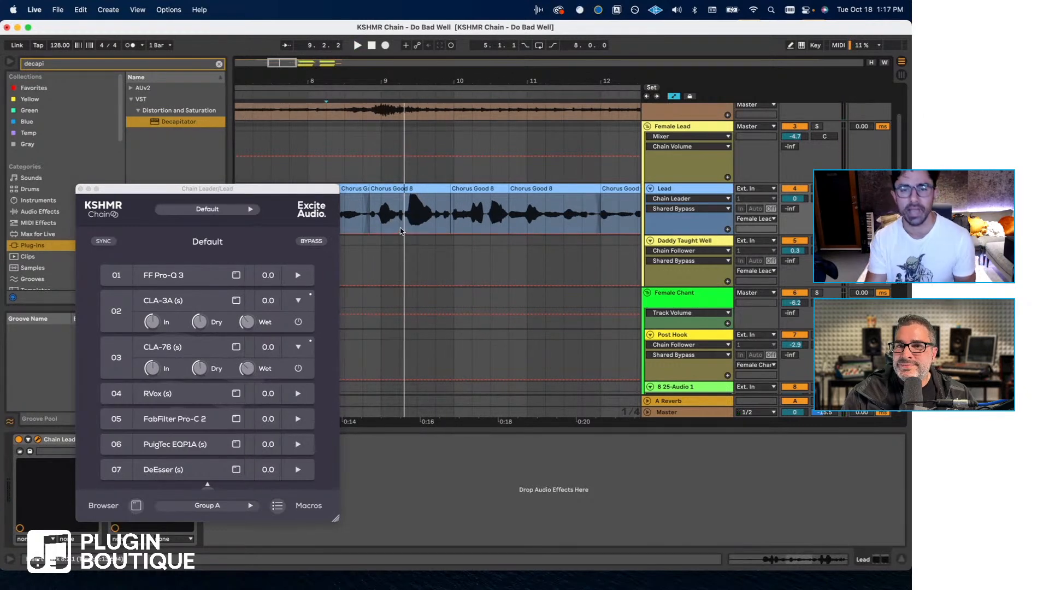
pyautogui.moveTo(268, 300)
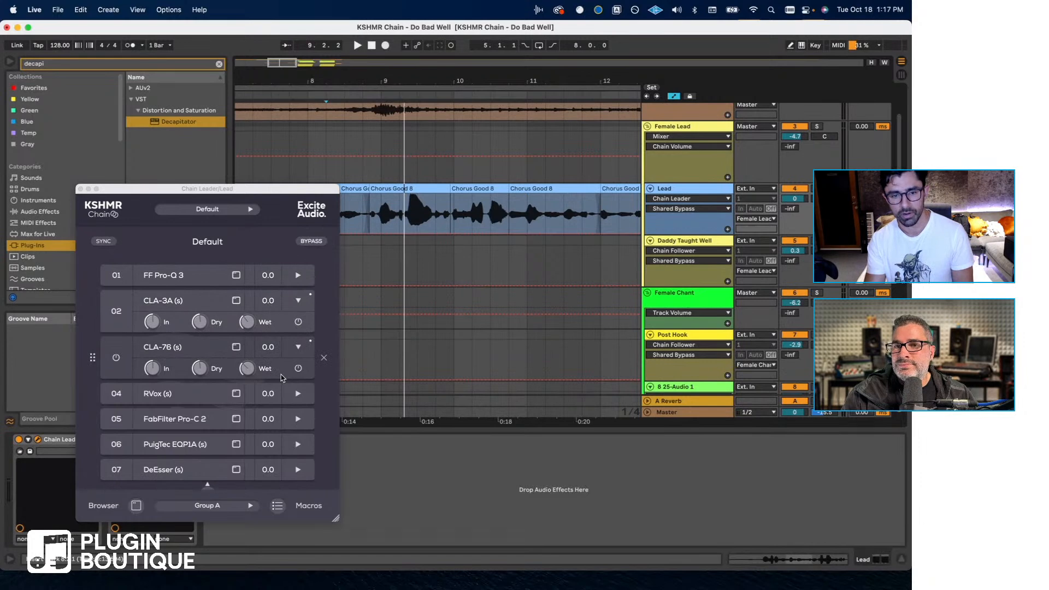
# - Audition the Post Hook vocals from bar 13, inspect the track's Chain Follower, and close both Chain windows
pyautogui.hscroll(5, 531, 237)
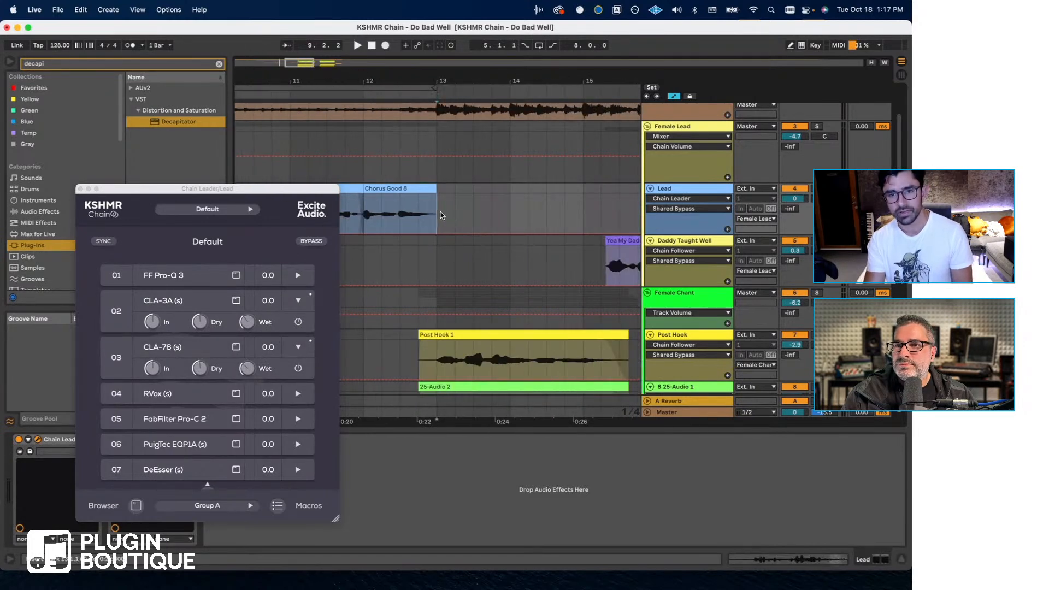
pyautogui.press('space')
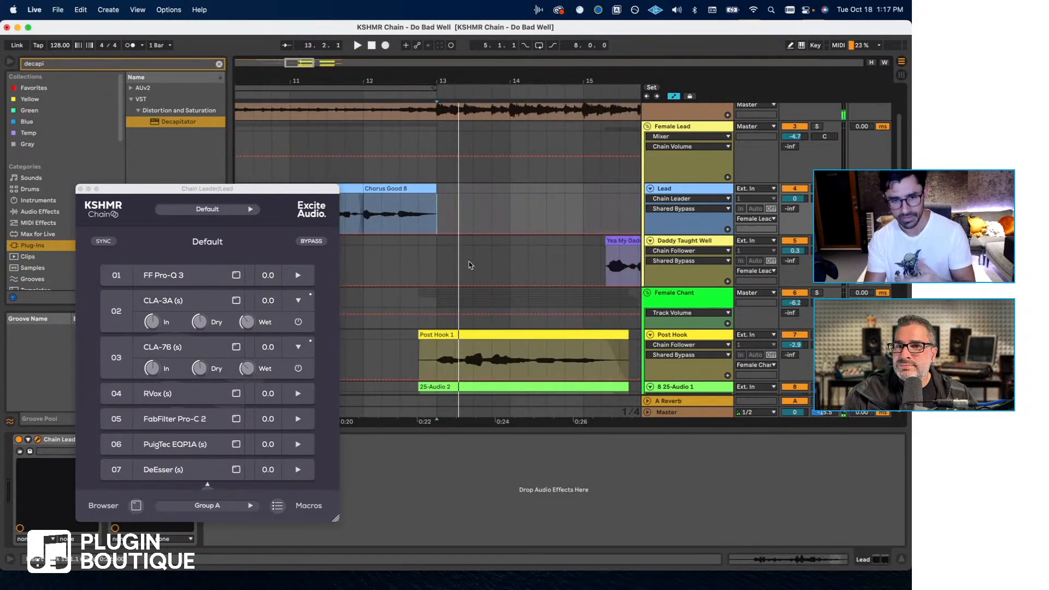
pyautogui.scroll(-2, 468, 265)
pyautogui.click(696, 306)
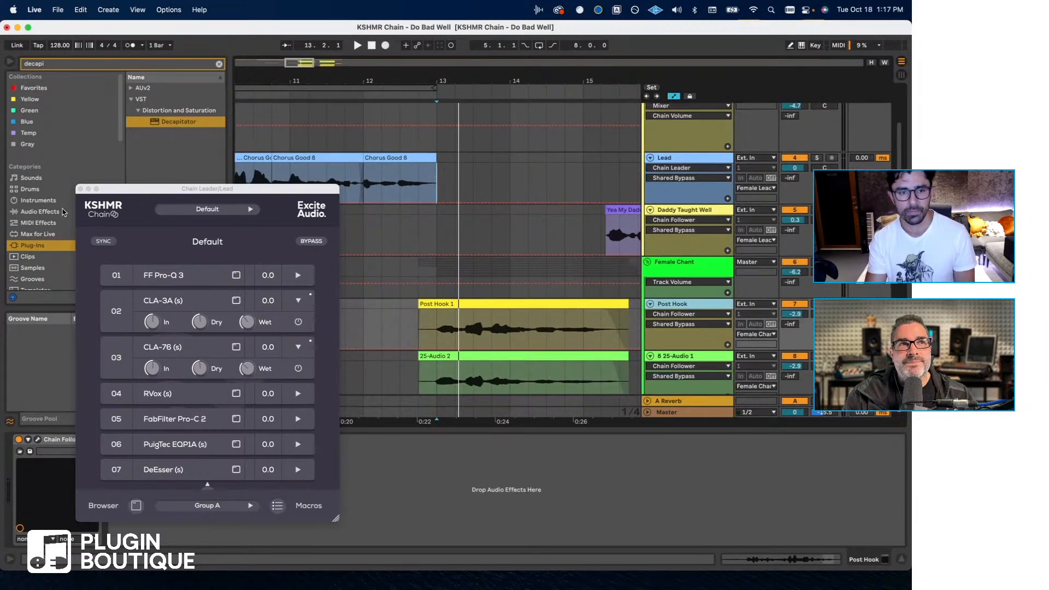
pyautogui.click(80, 189)
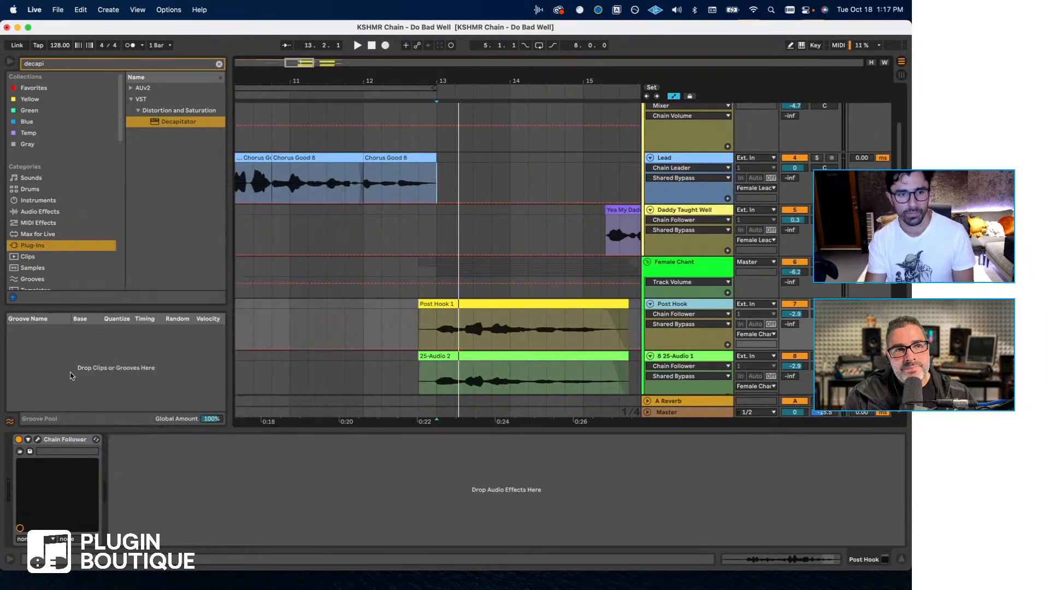
pyautogui.click(37, 440)
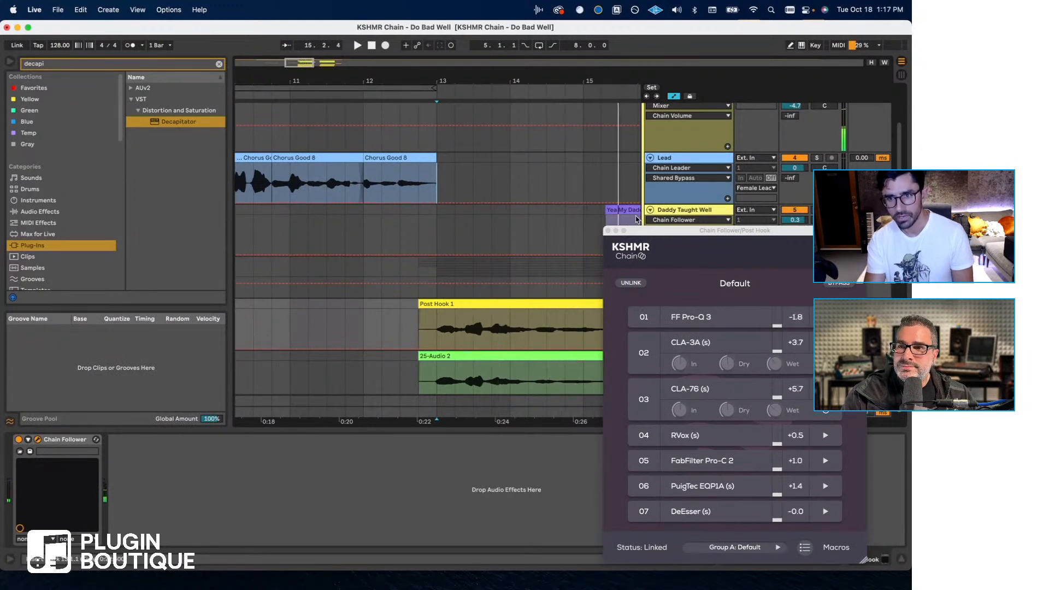
pyautogui.click(608, 231)
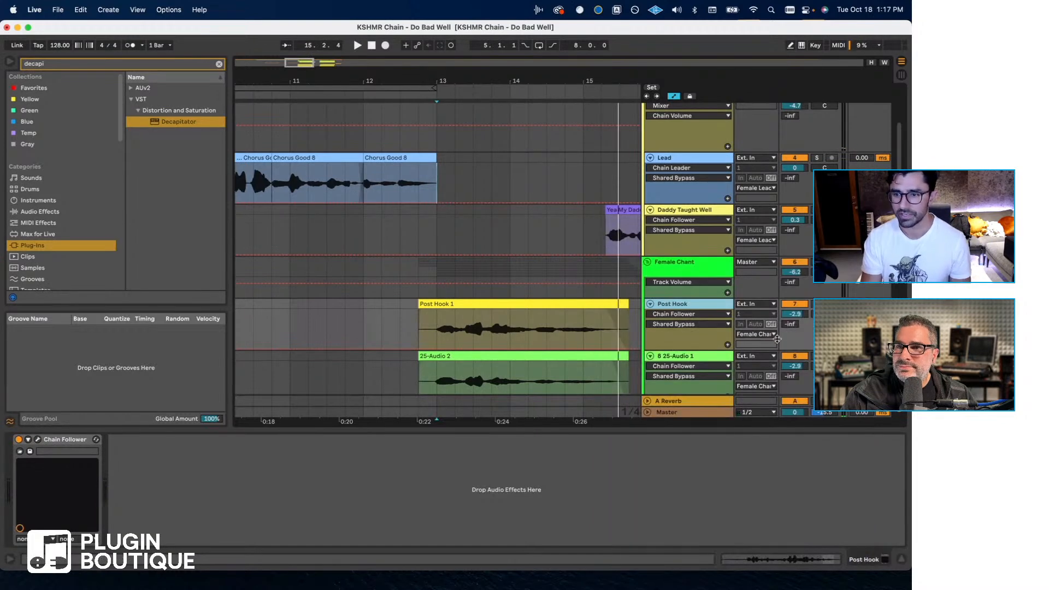
# - Examine the Lead, Female Chant and Male Support tracks across the chorus and post hook in the arrangement
pyautogui.scroll(-5, 608, 229)
pyautogui.scroll(-7, 608, 230)
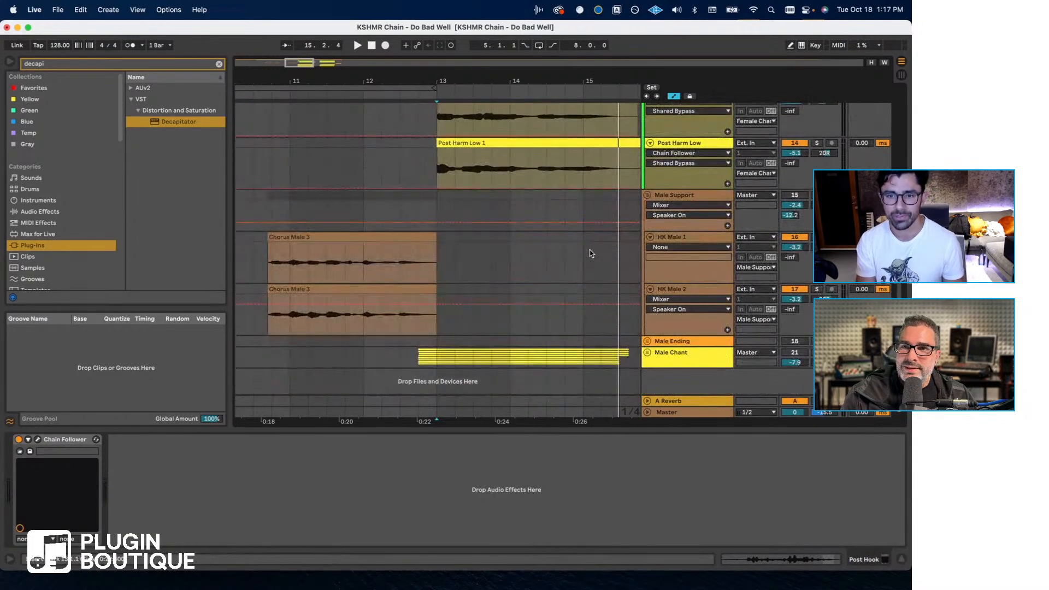
pyautogui.hscroll(-10, 445, 261)
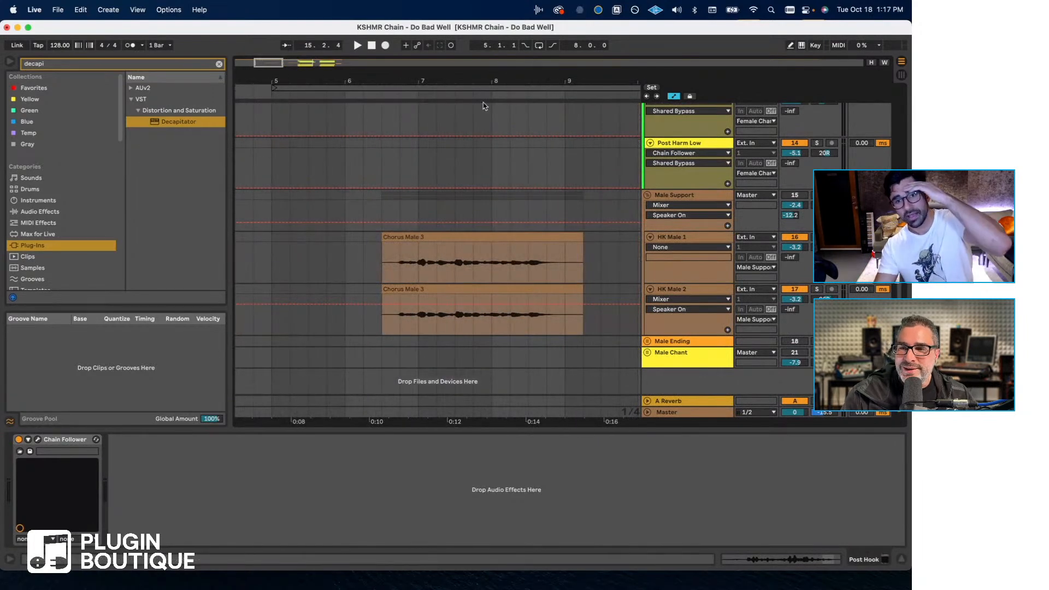
pyautogui.moveTo(488, 83); pyautogui.dragTo(458, 61)
pyautogui.scroll(15, 624, 249)
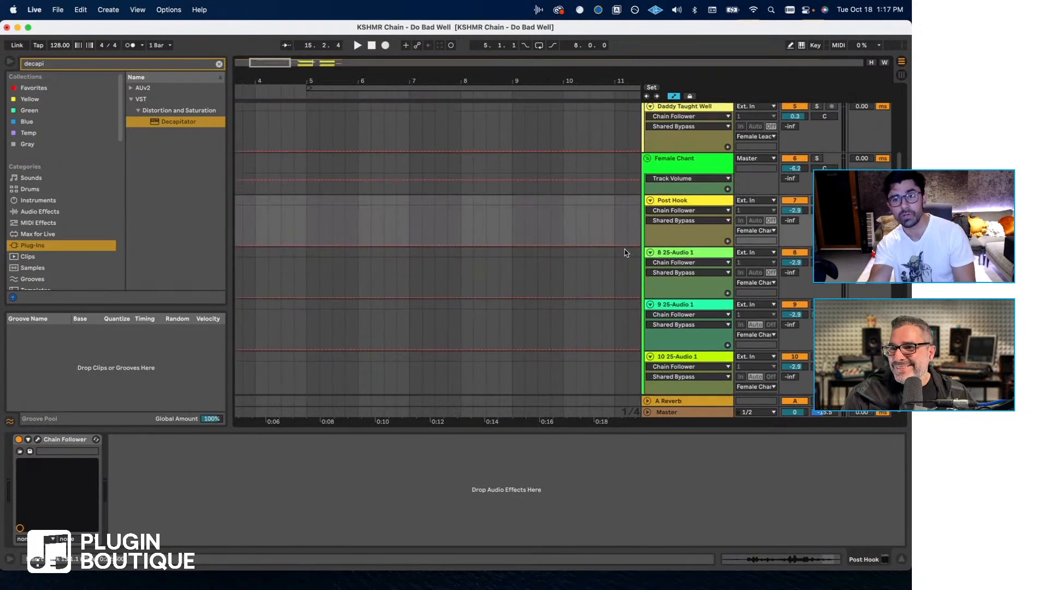
pyautogui.hscroll(5, 601, 257)
pyautogui.hscroll(5, 590, 267)
pyautogui.scroll(-3, 589, 267)
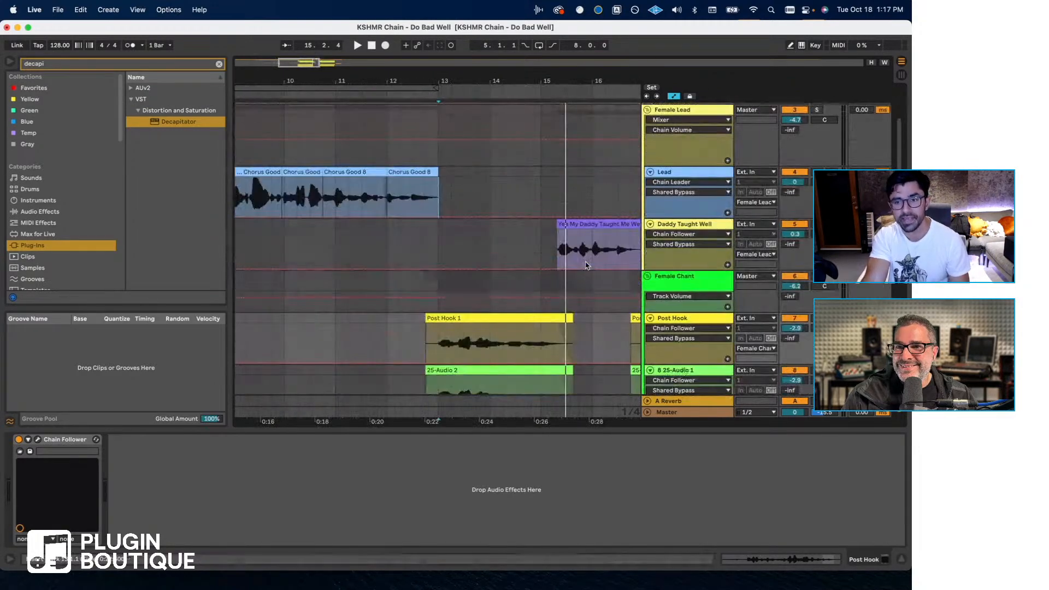
pyautogui.scroll(-4, 586, 267)
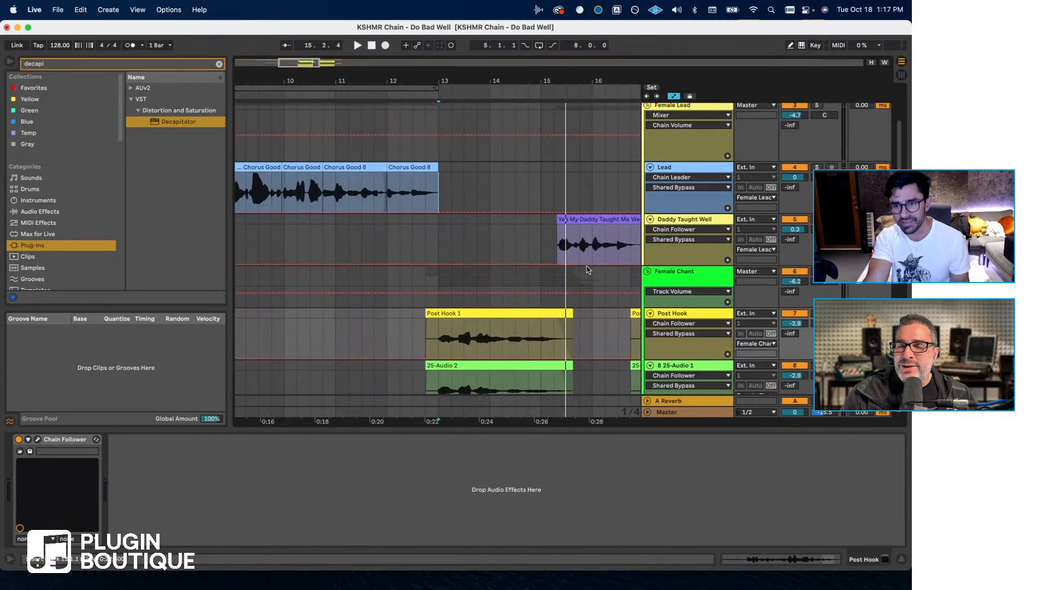
pyautogui.scroll(5, 584, 266)
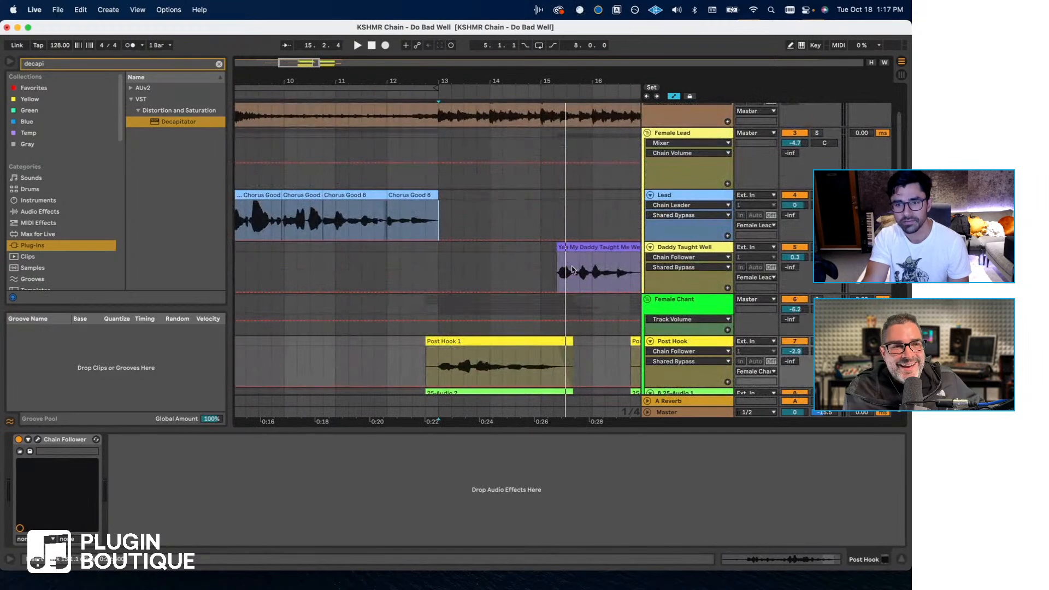
pyautogui.hscroll(-4, 483, 285)
pyautogui.hscroll(-4, 483, 290)
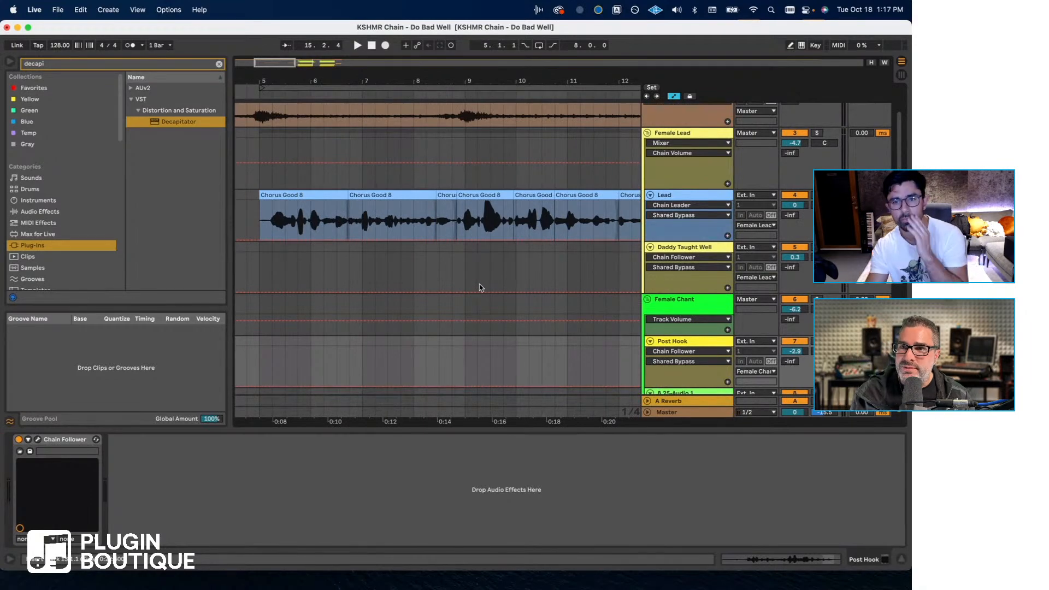
pyautogui.scroll(-12, 469, 289)
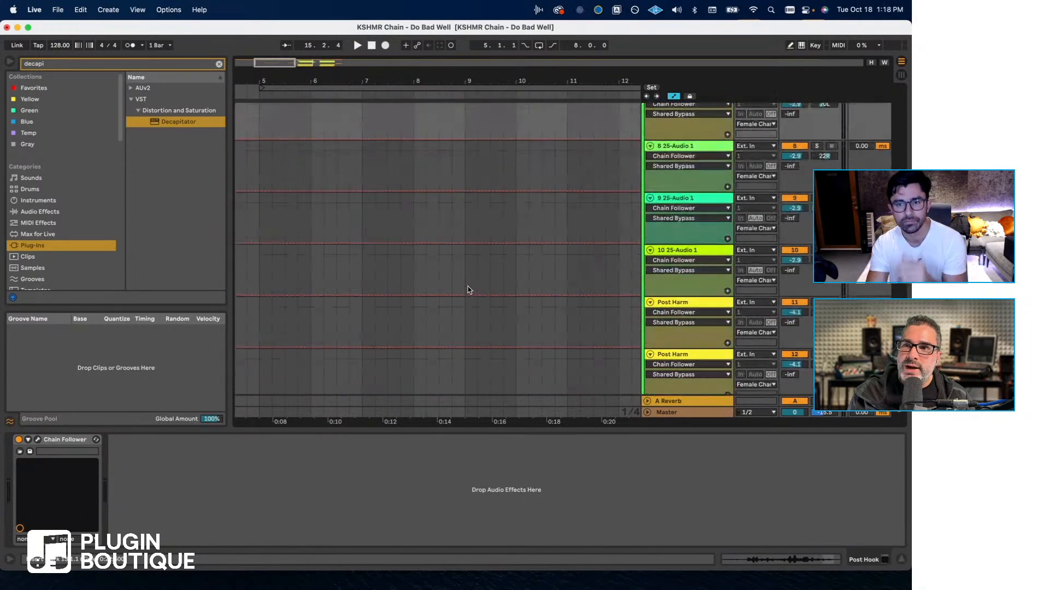
pyautogui.scroll(8, 469, 290)
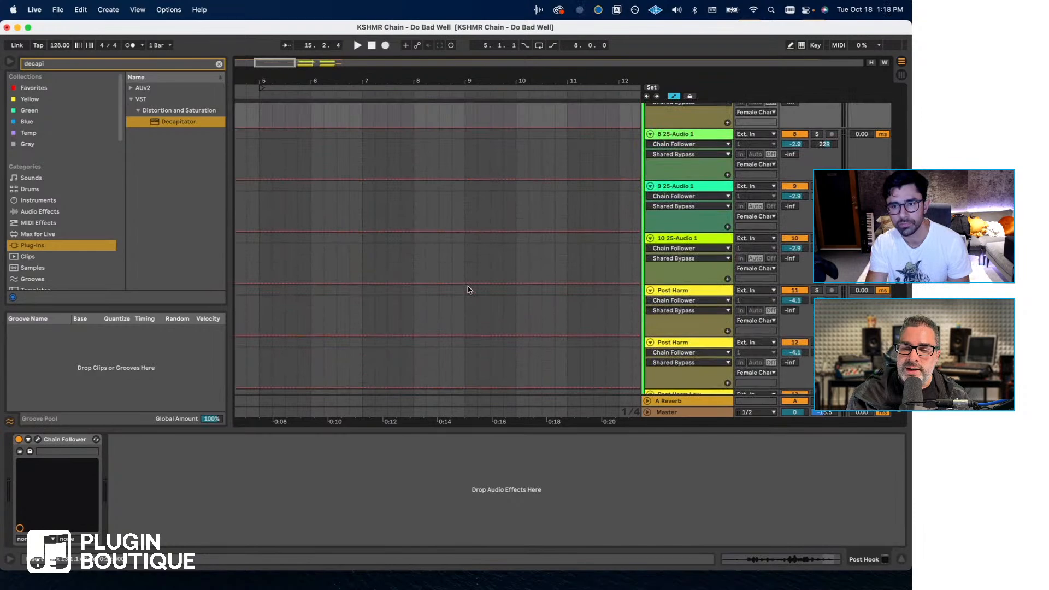
pyautogui.scroll(4, 469, 290)
pyautogui.hscroll(4, 469, 289)
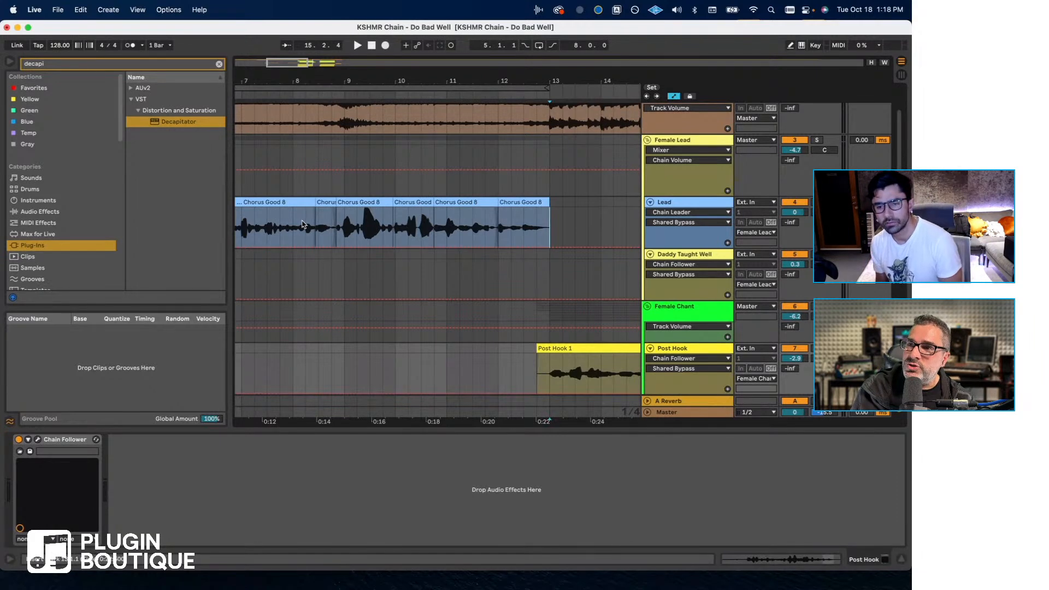
# - Open Chain Leader on the Lead track and rename its chain to Lead Vocal
pyautogui.click(683, 202)
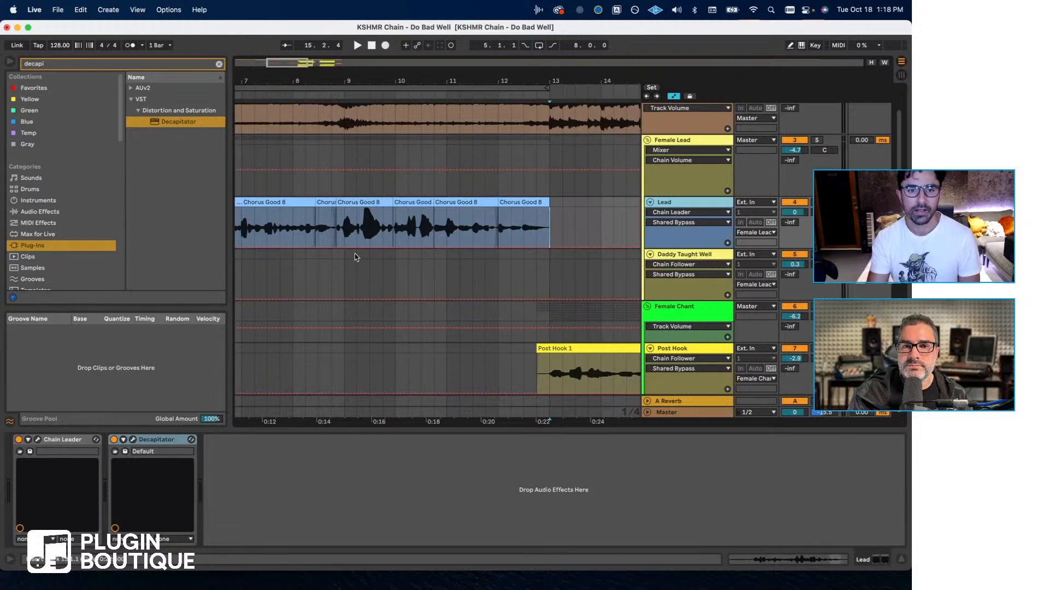
pyautogui.hscroll(-3, 355, 253)
pyautogui.click(322, 224)
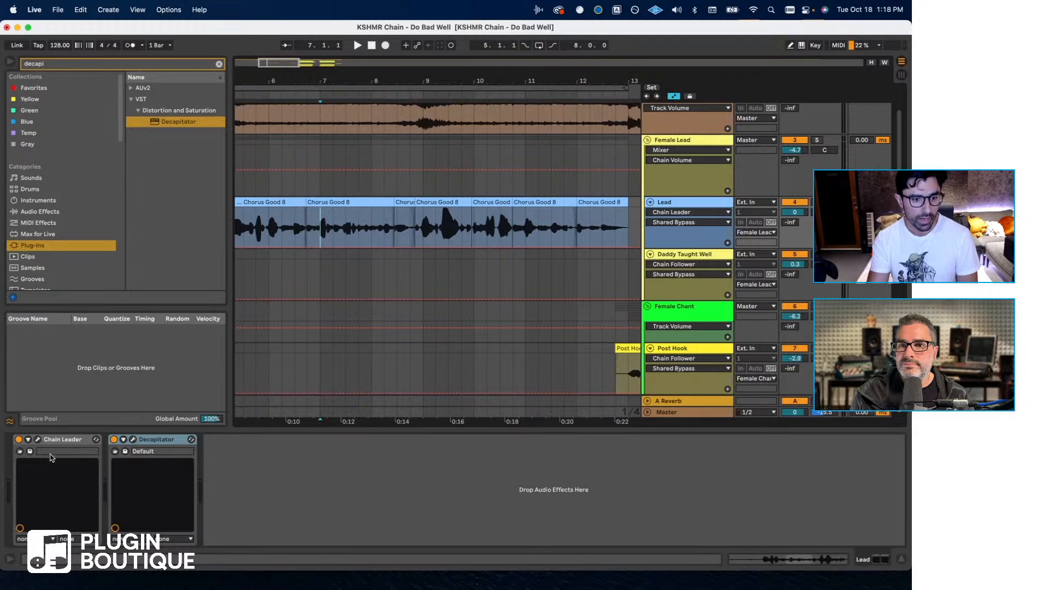
pyautogui.click(79, 443)
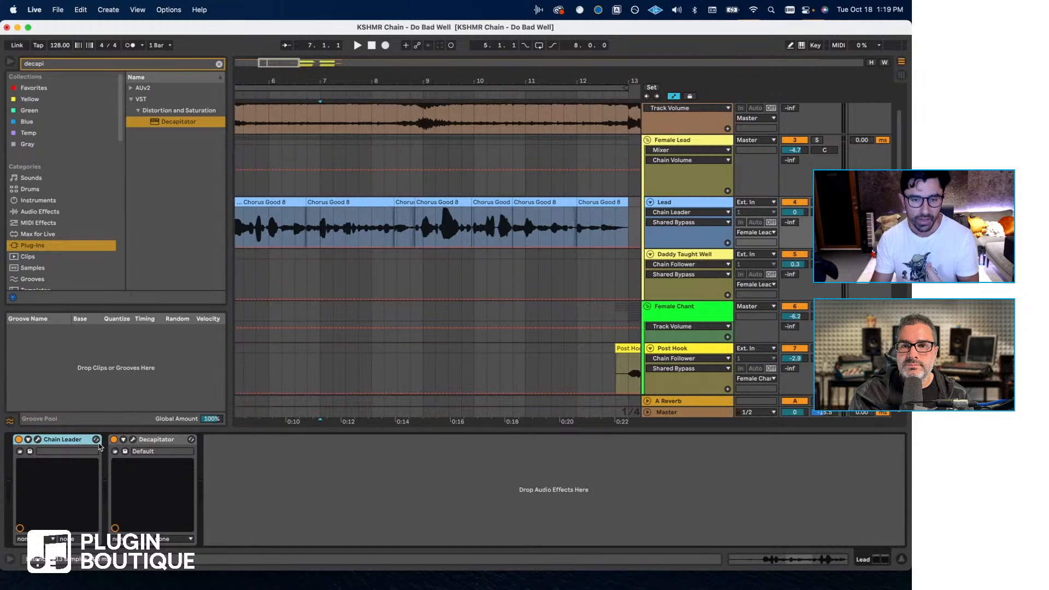
pyautogui.click(38, 440)
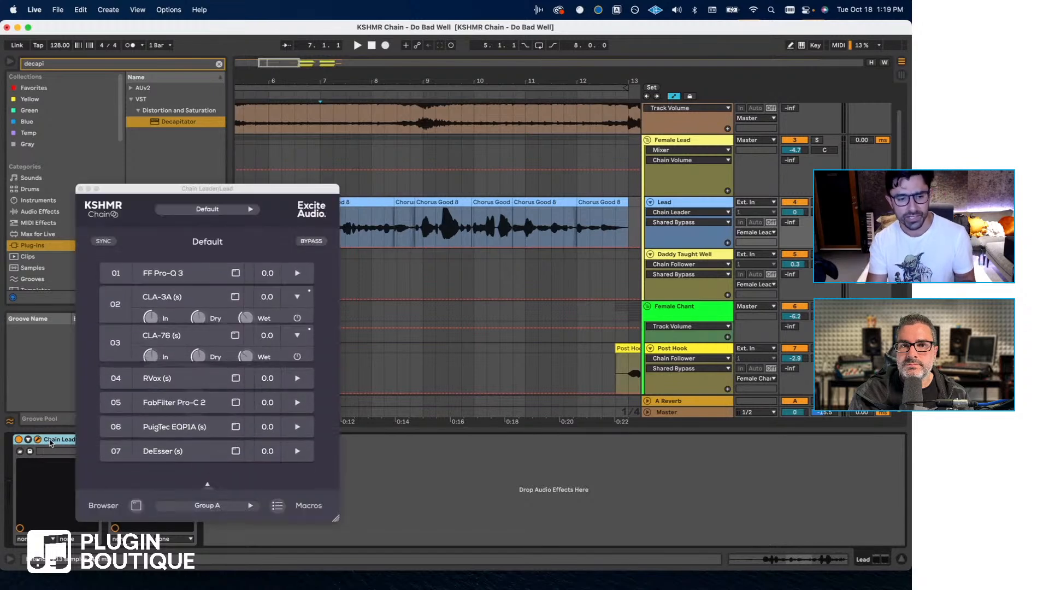
pyautogui.click(232, 242)
pyautogui.write('Le')
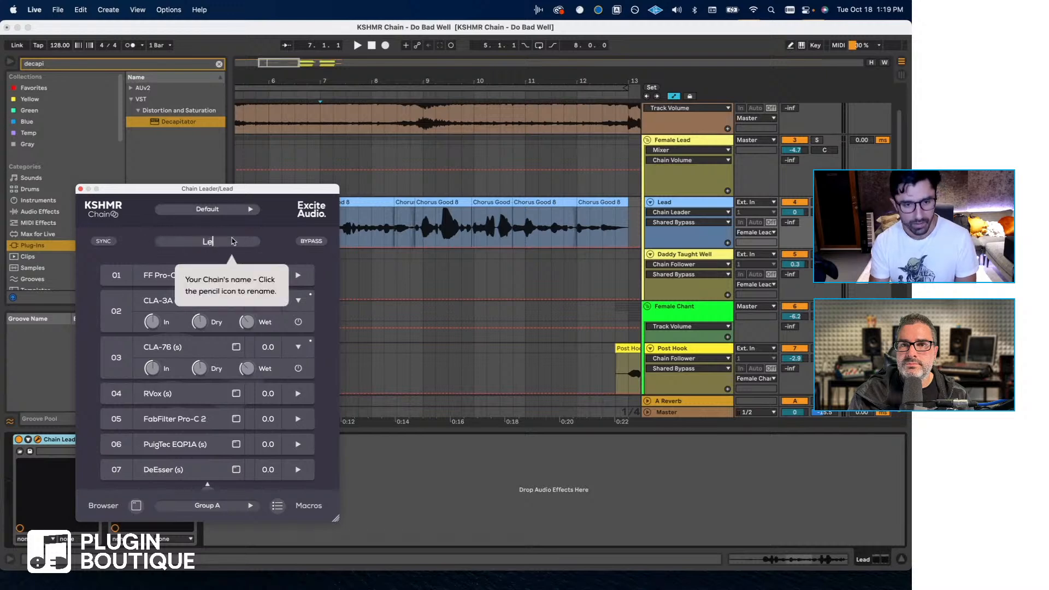
pyautogui.write('ad Vocal')
pyautogui.press('Return')
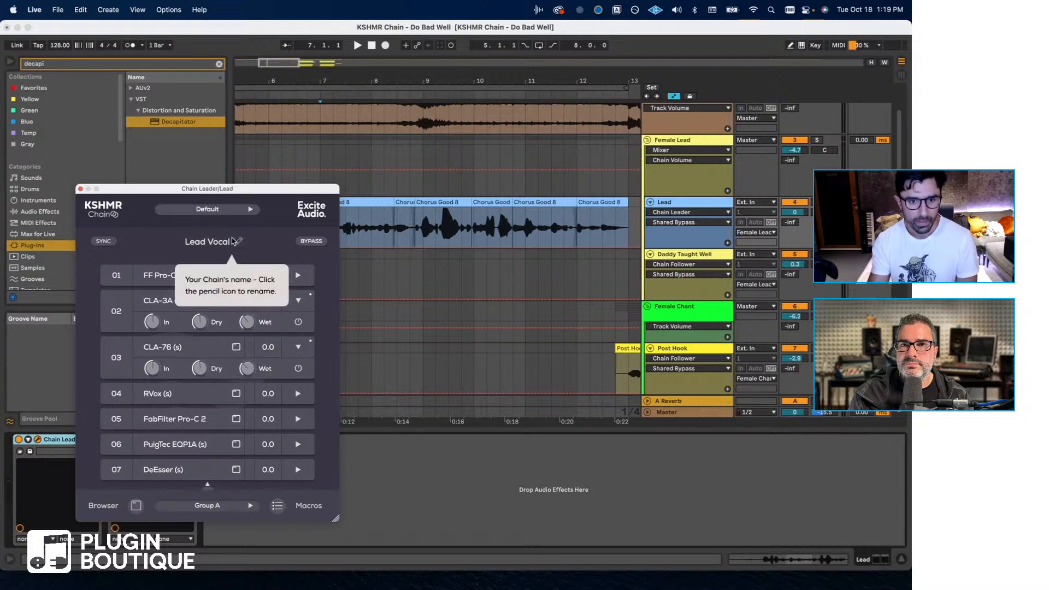
# - Save the Lead's chain as a preset named Lead Vocal Female and close the Chain Leader window
pyautogui.click(233, 217)
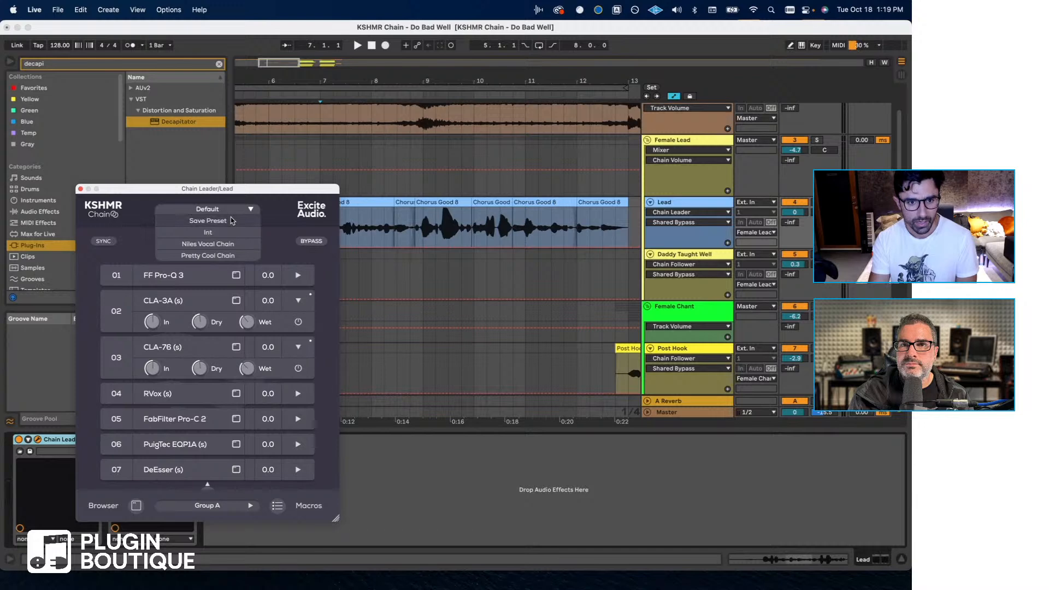
pyautogui.click(232, 221)
pyautogui.write('Lea')
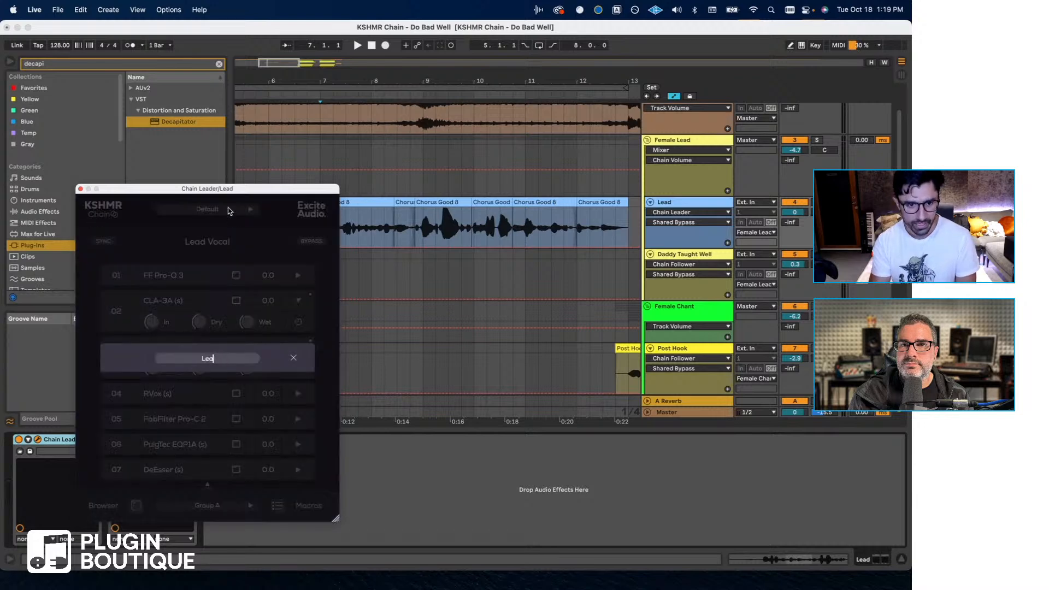
pyautogui.write('d Vocal')
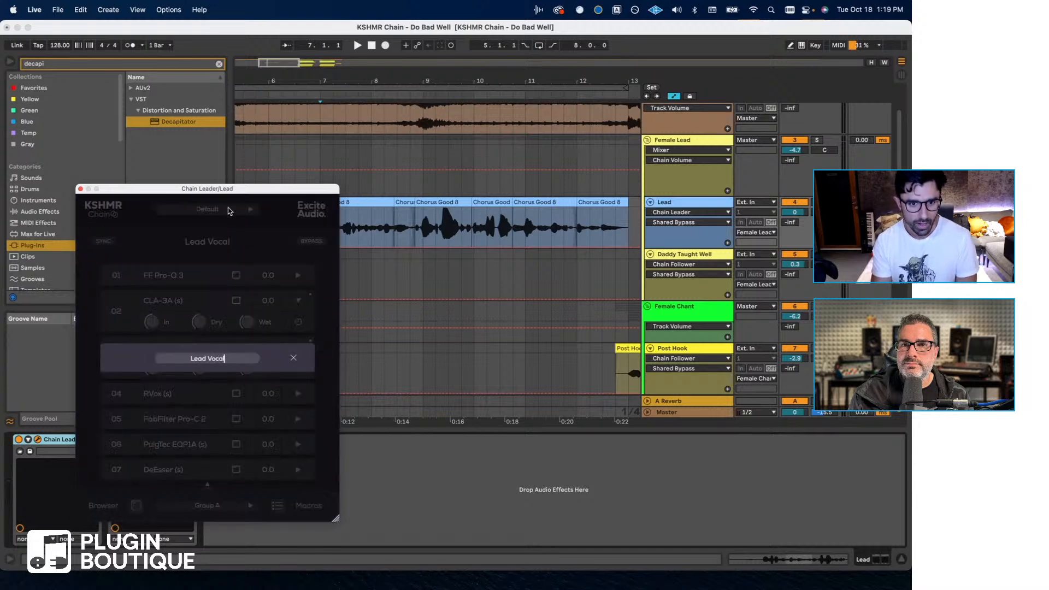
pyautogui.write(' Female')
pyautogui.press('Return')
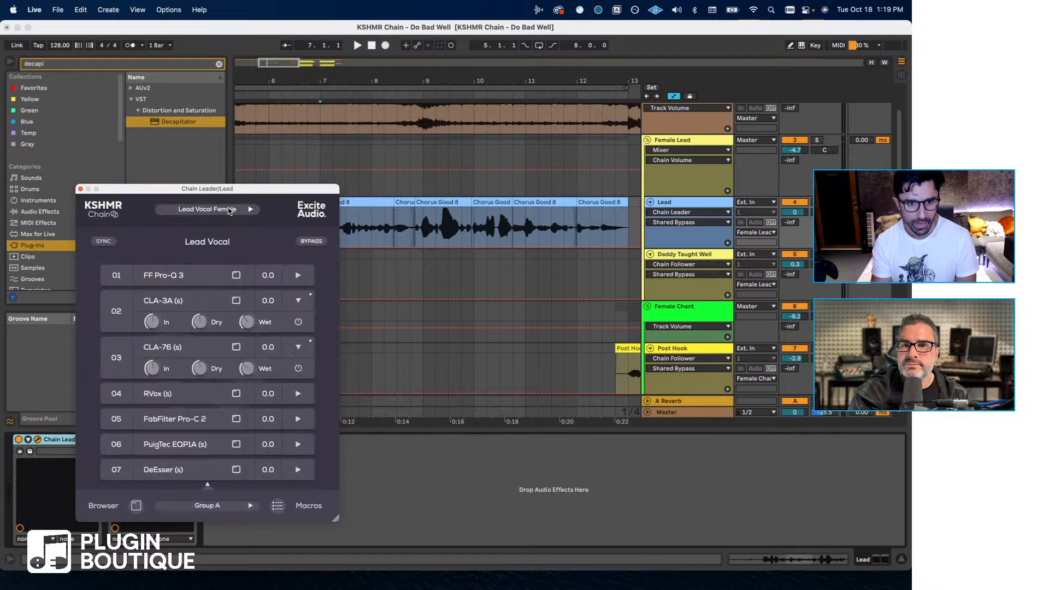
pyautogui.click(80, 189)
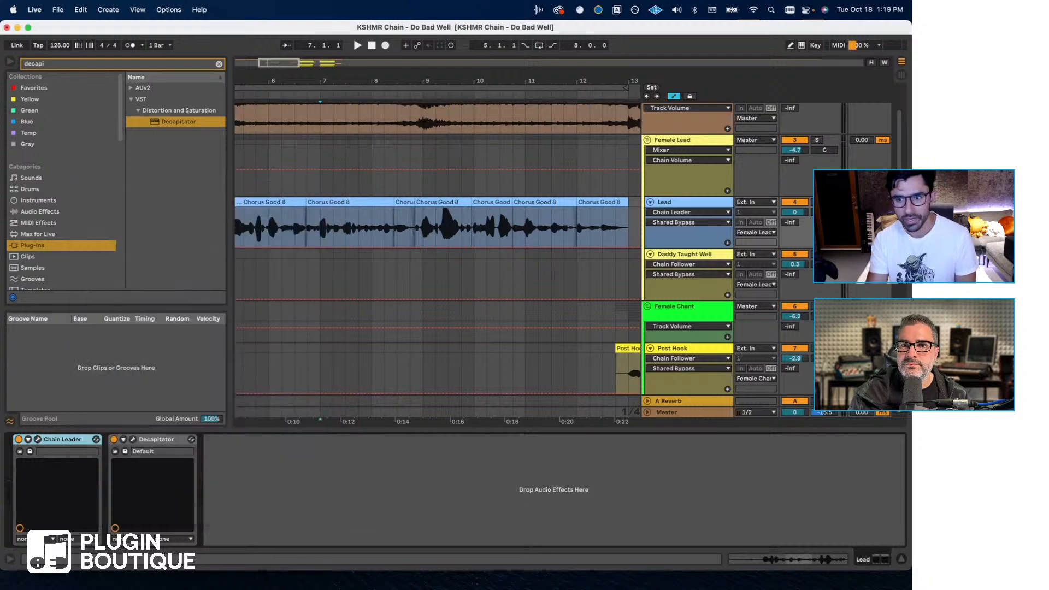
# - Find the Chain Leader VST by searching for leader and add it to the Post Hook track after its Chain Follower
pyautogui.click(691, 346)
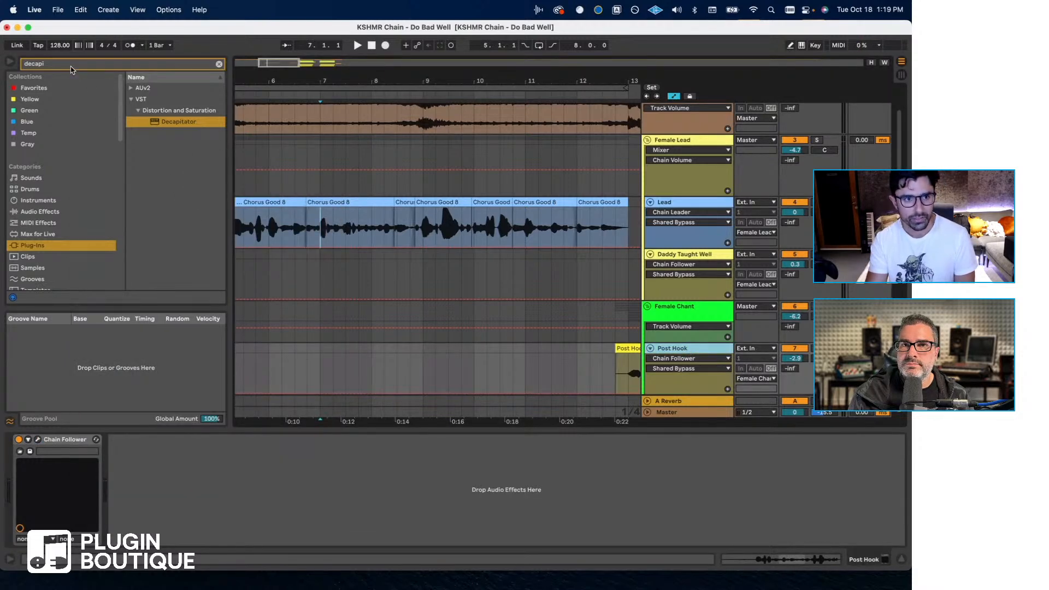
pyautogui.press('super+f')
pyautogui.write('leader')
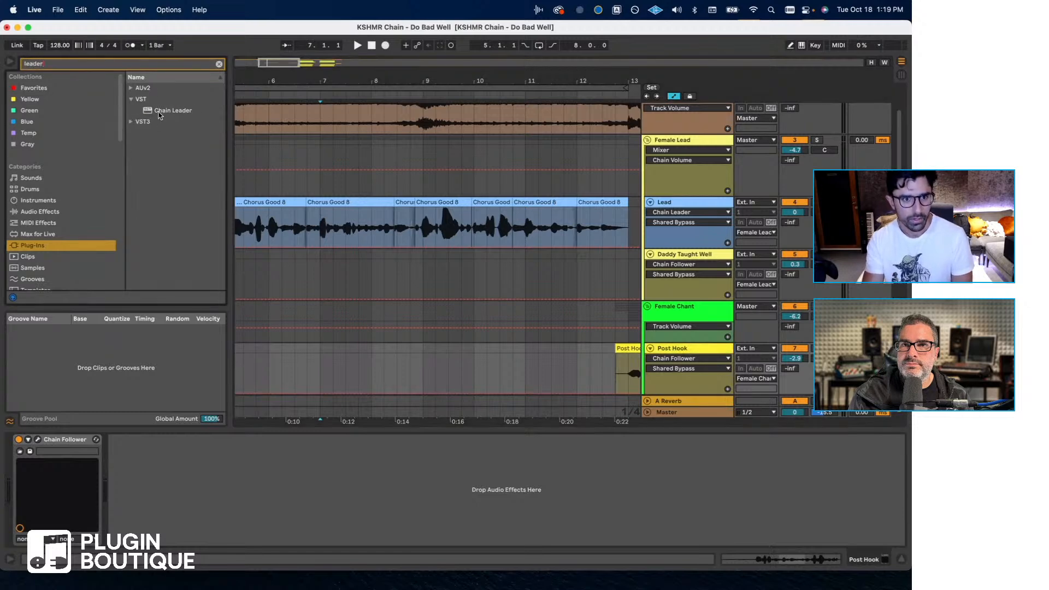
pyautogui.moveTo(134, 421); pyautogui.dragTo(115, 506)
pyautogui.moveTo(131, 463); pyautogui.dragTo(134, 459)
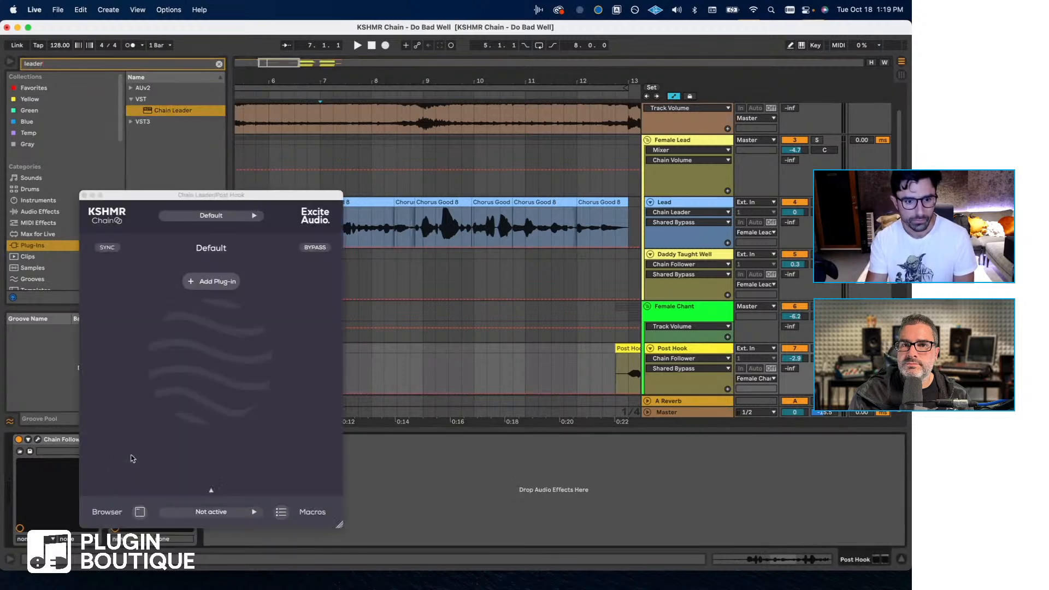
# - Load the Lead Vocal Female preset in the Post Hook's Chain Leader and rename the chain to Background Vocal
pyautogui.click(218, 216)
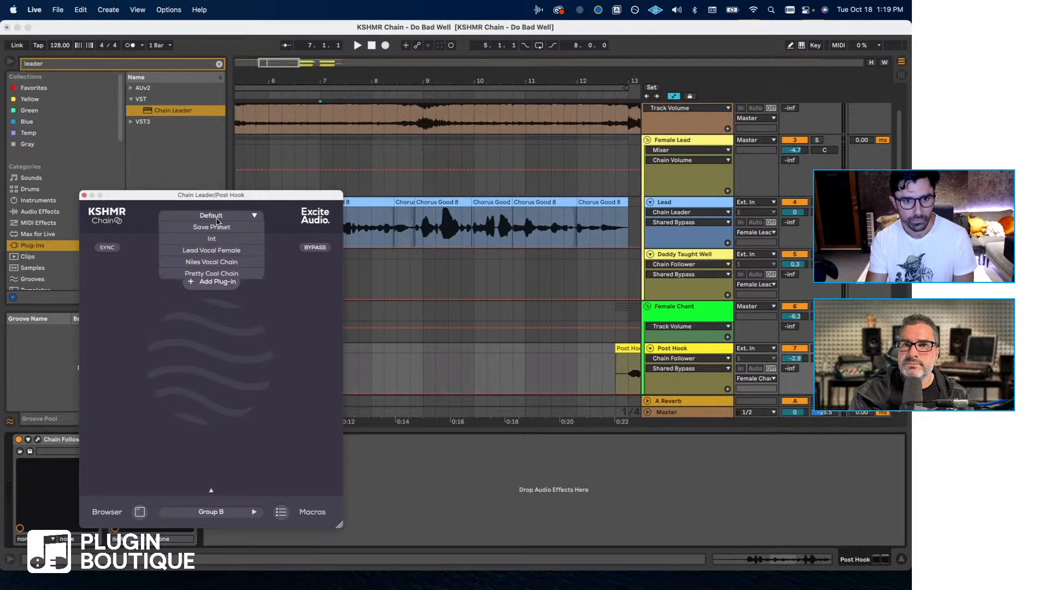
pyautogui.click(224, 252)
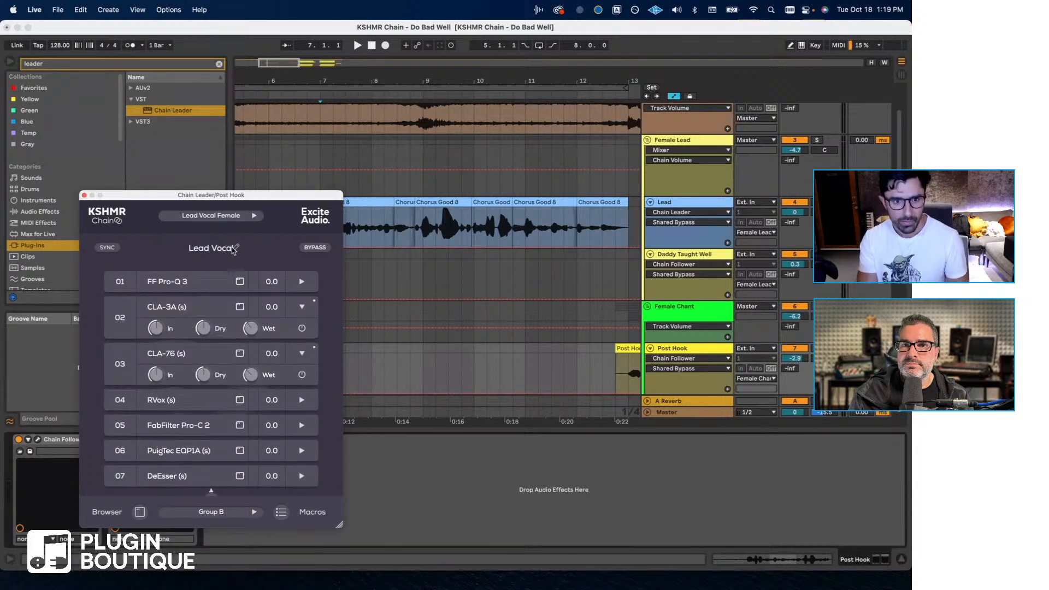
pyautogui.doubleClick(235, 248)
pyautogui.write('Ba')
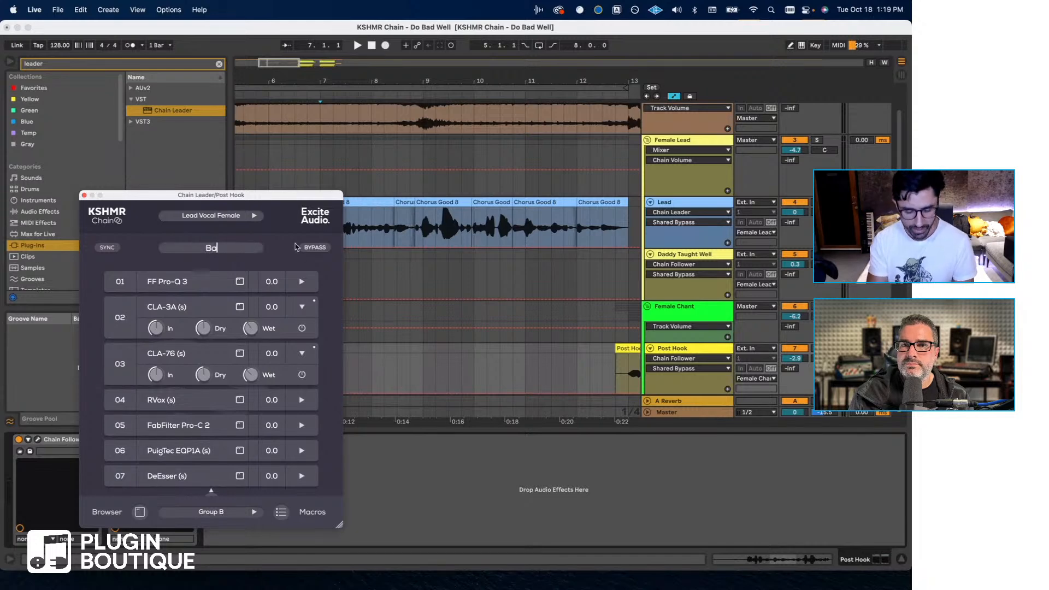
pyautogui.write('ckground Vocal')
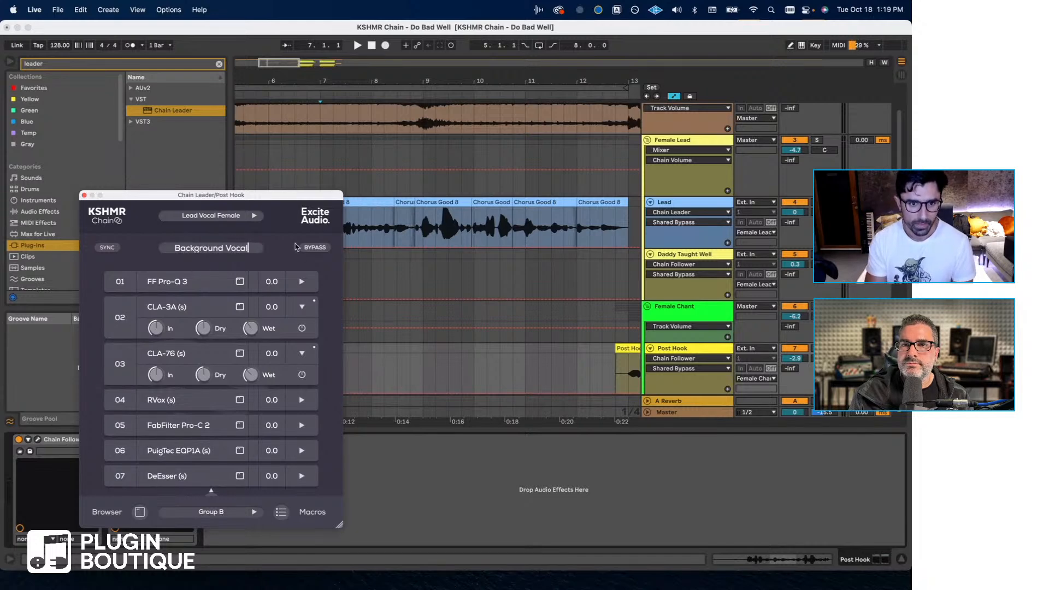
pyautogui.press('Return')
# - Switch off the Post Hook track's Chain Follower and lower the high-frequency boost on the PuigTec EQP1A in its Background Vocal chain
pyautogui.click(53, 444)
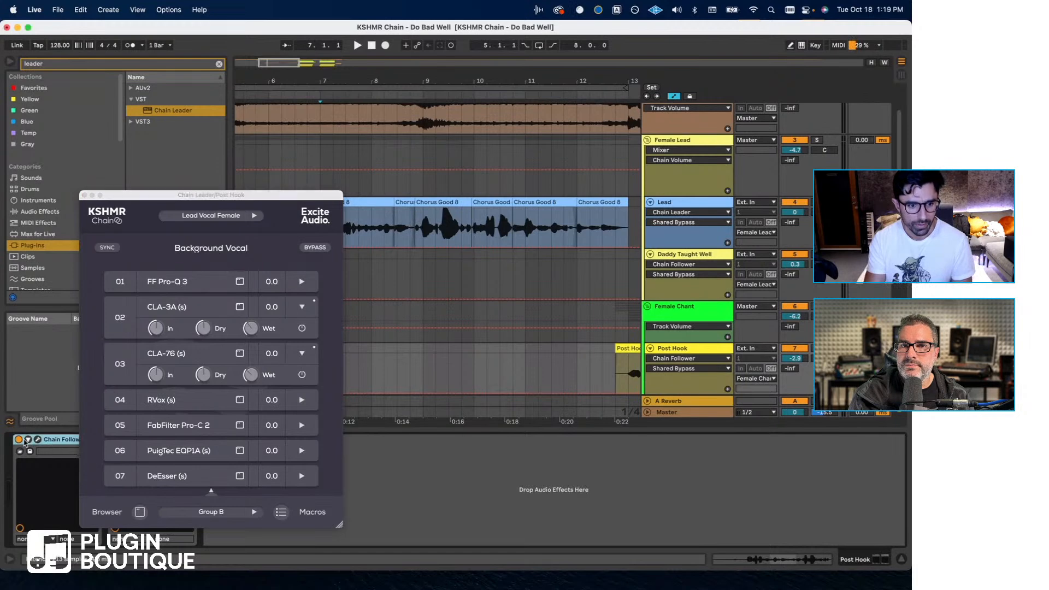
pyautogui.moveTo(192, 203); pyautogui.dragTo(408, 198)
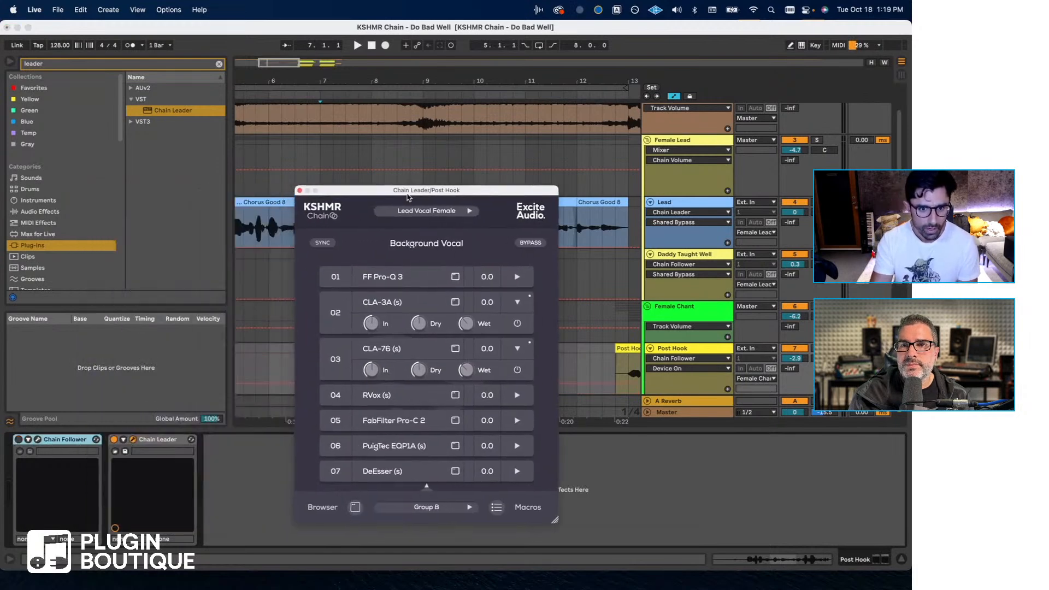
pyautogui.click(396, 442)
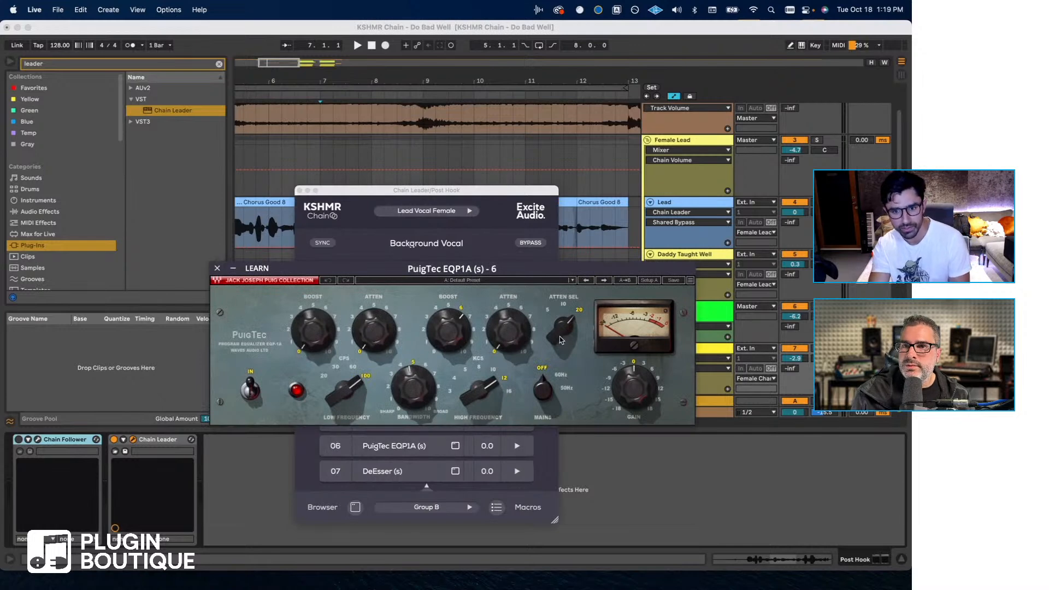
pyautogui.moveTo(448, 327); pyautogui.dragTo(448, 336)
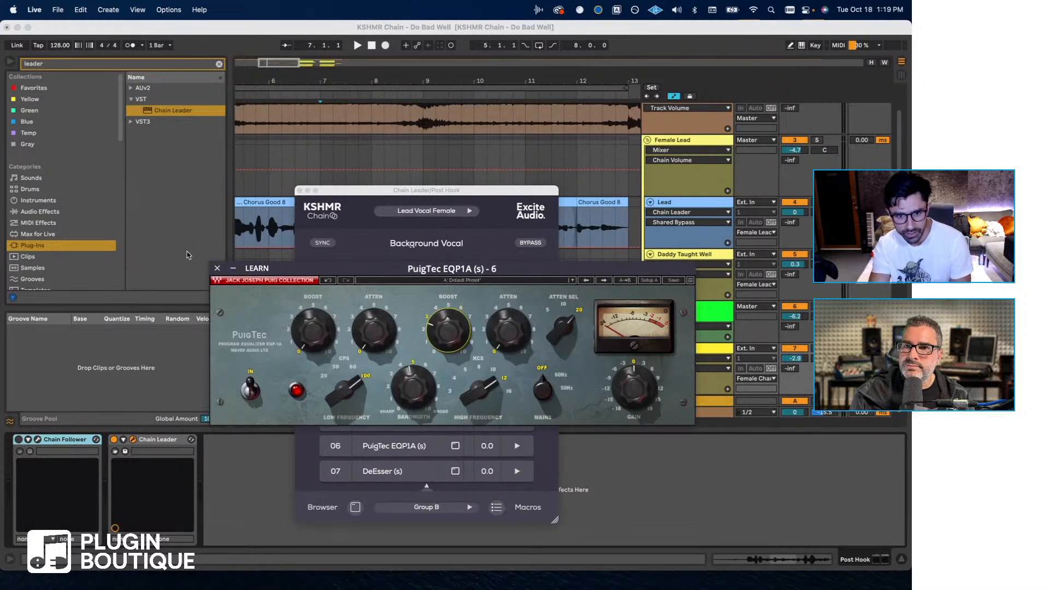
pyautogui.click(218, 268)
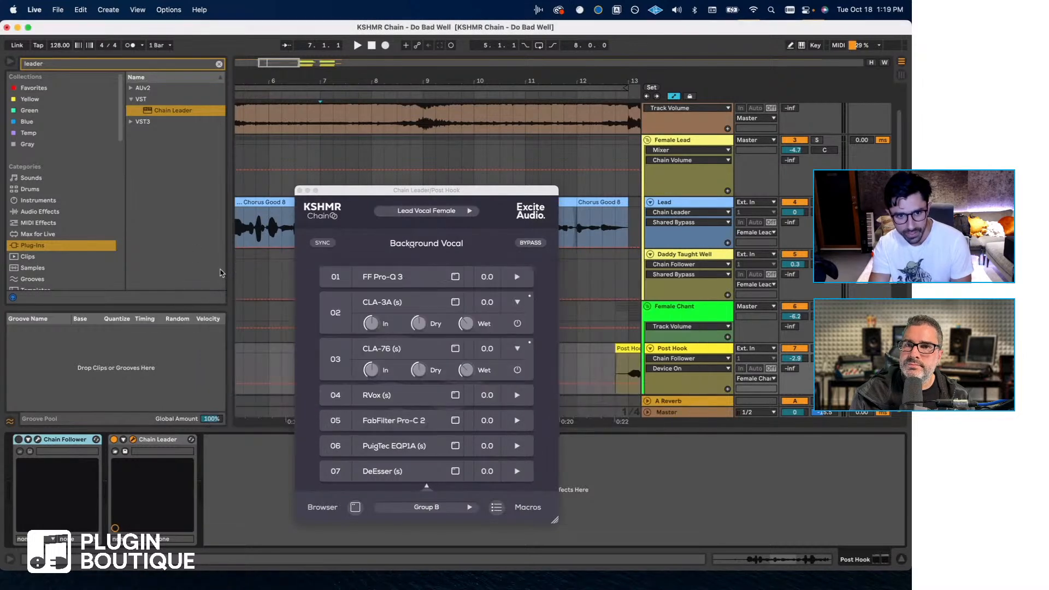
# - Set CLA-3A's wet level to about -17.2 dB, lower CLA-76's wet level, and set RVox's gain to -5.5 in Post Hook's Chain Leader
pyautogui.click(470, 328)
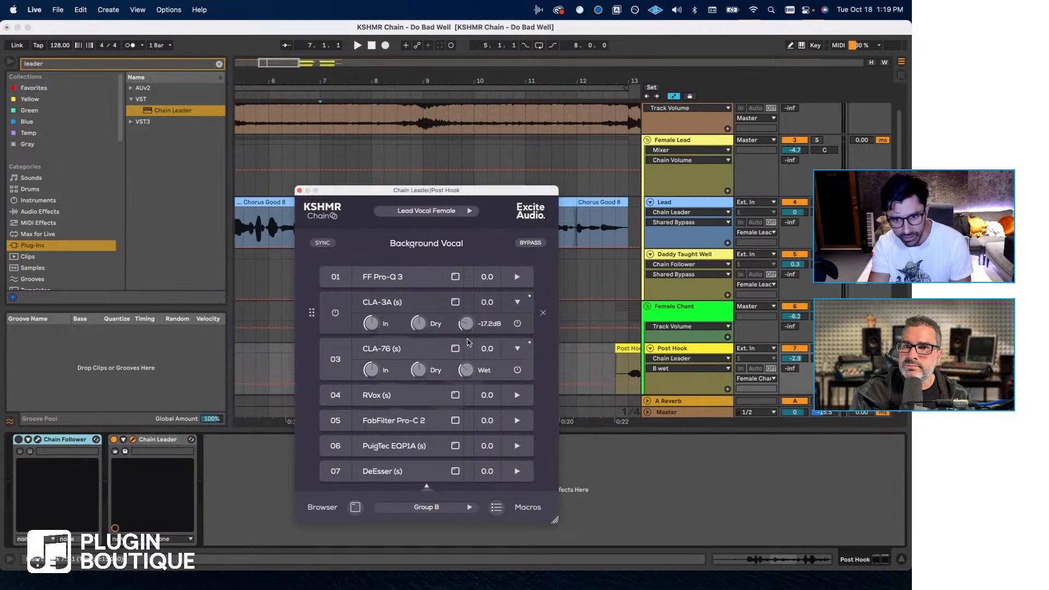
pyautogui.click(424, 399)
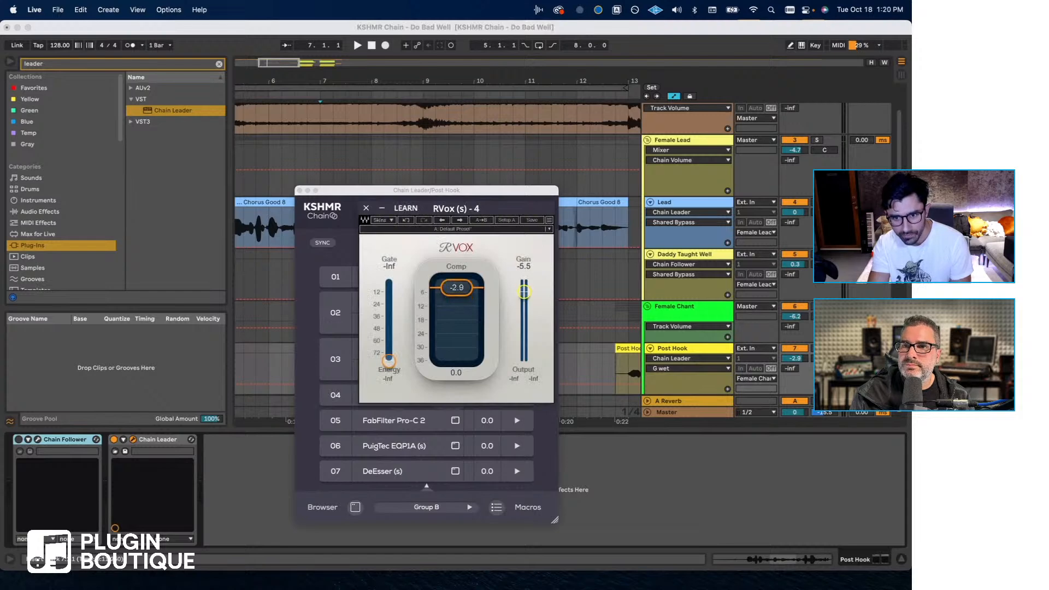
pyautogui.click(366, 208)
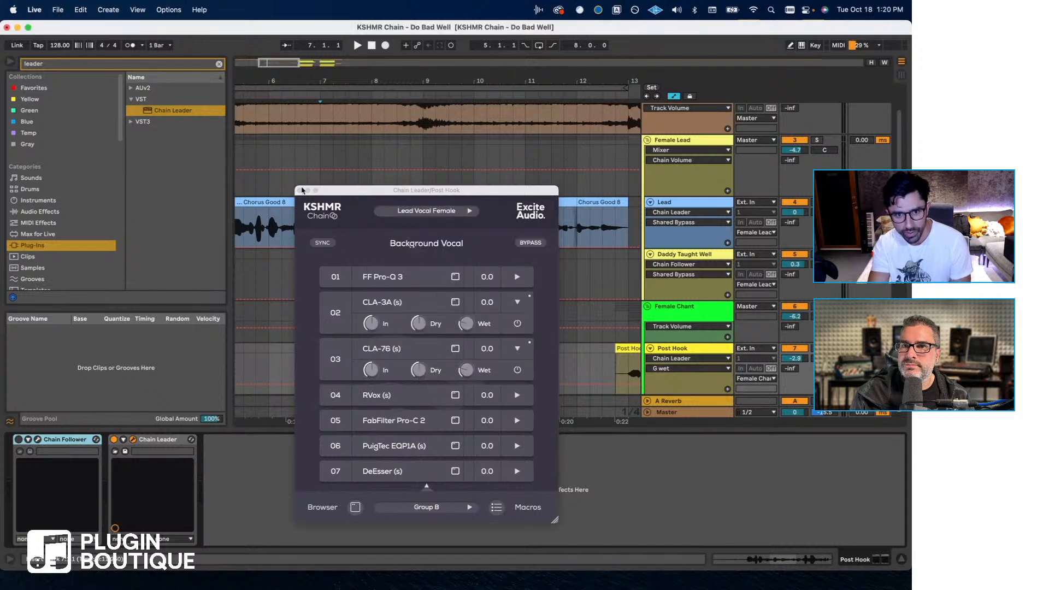
pyautogui.click(300, 190)
# - Link the Chain Follower on track 8 (25-Audio 1) to Group B: Background Vocal and close its window
pyautogui.scroll(-2, 672, 252)
pyautogui.hscroll(5, 564, 279)
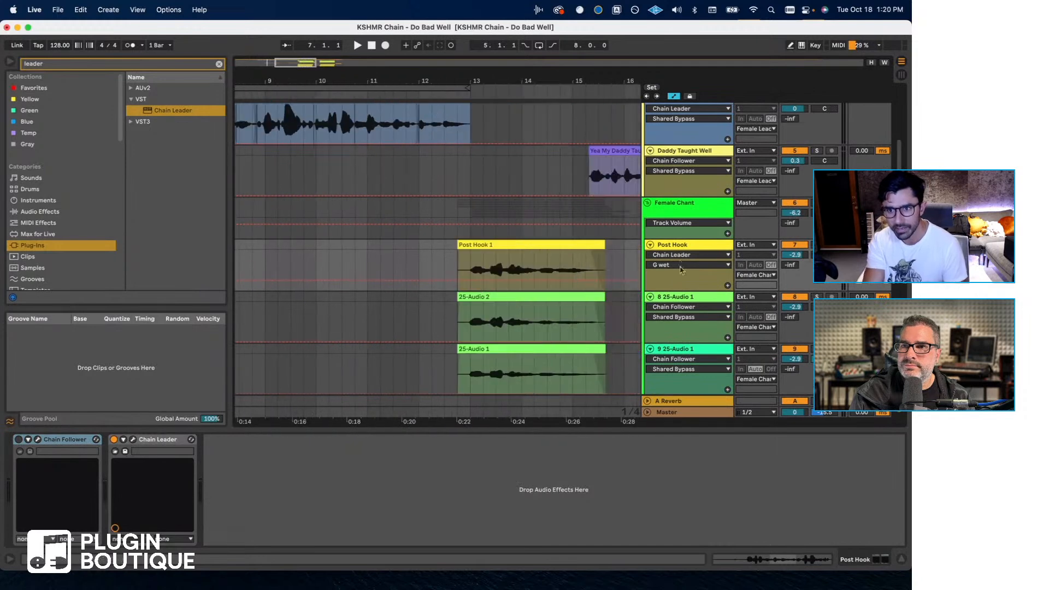
pyautogui.click(685, 298)
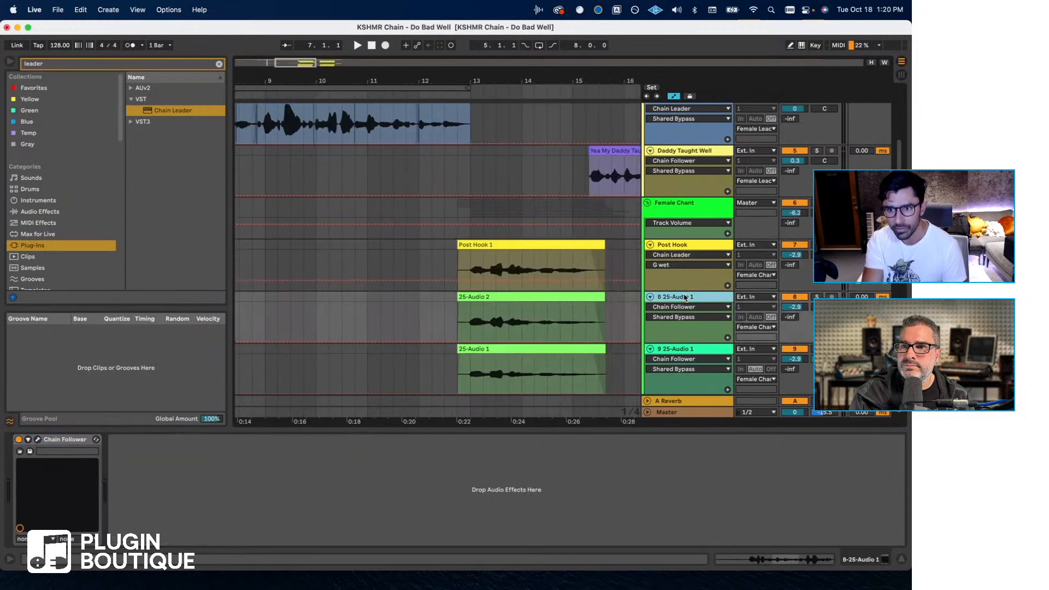
pyautogui.click(37, 439)
pyautogui.click(776, 547)
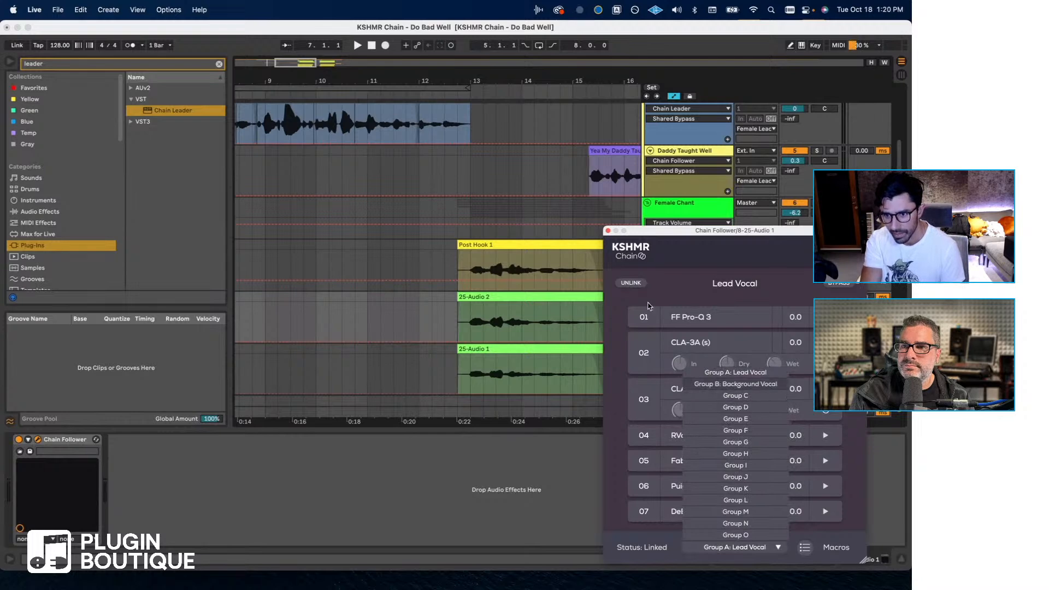
pyautogui.click(742, 386)
pyautogui.click(608, 230)
# - Switch the Chain Follower on track 9 (25-Audio 1) to Group B: Background Vocal and close its window
pyautogui.scroll(-3, 712, 290)
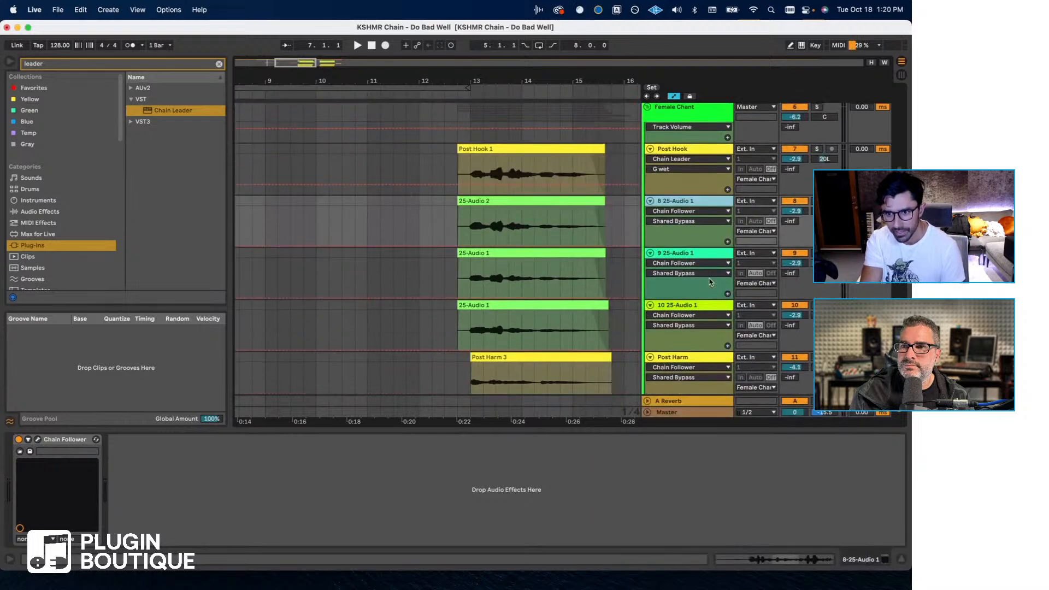
pyautogui.click(689, 252)
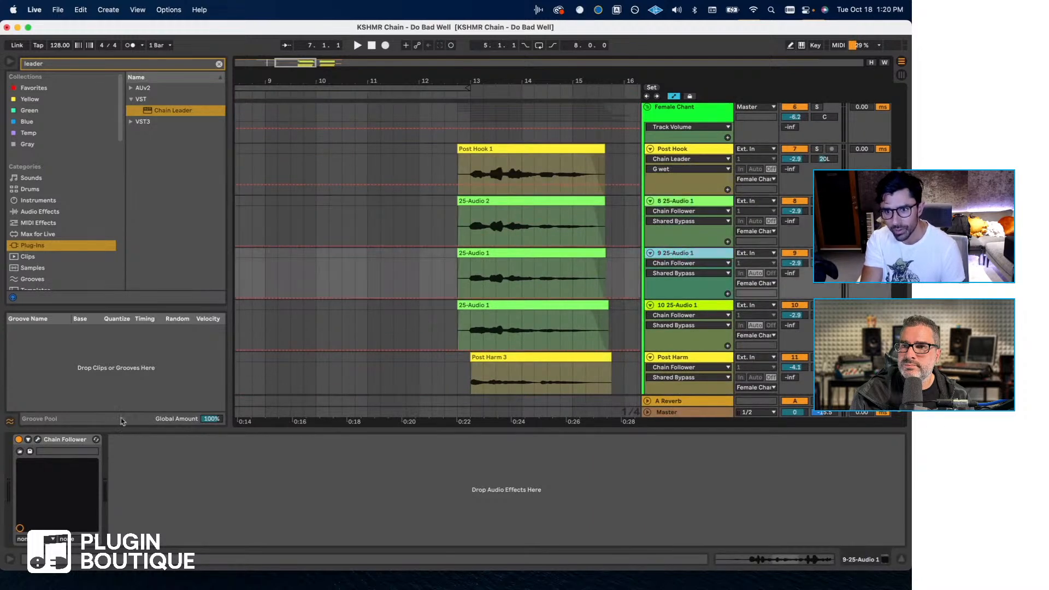
pyautogui.click(38, 441)
pyautogui.click(729, 548)
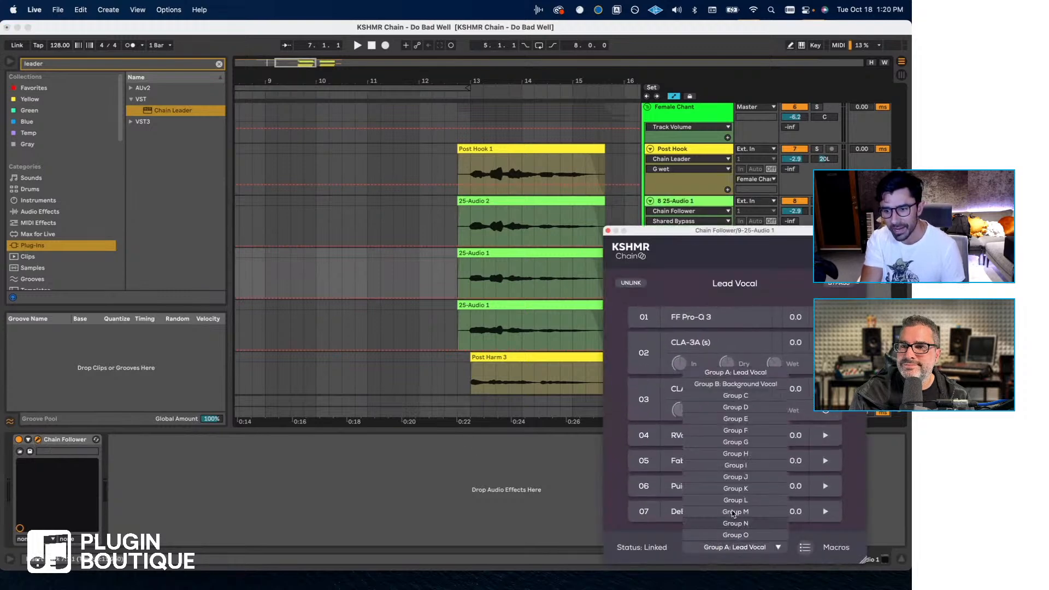
pyautogui.click(730, 384)
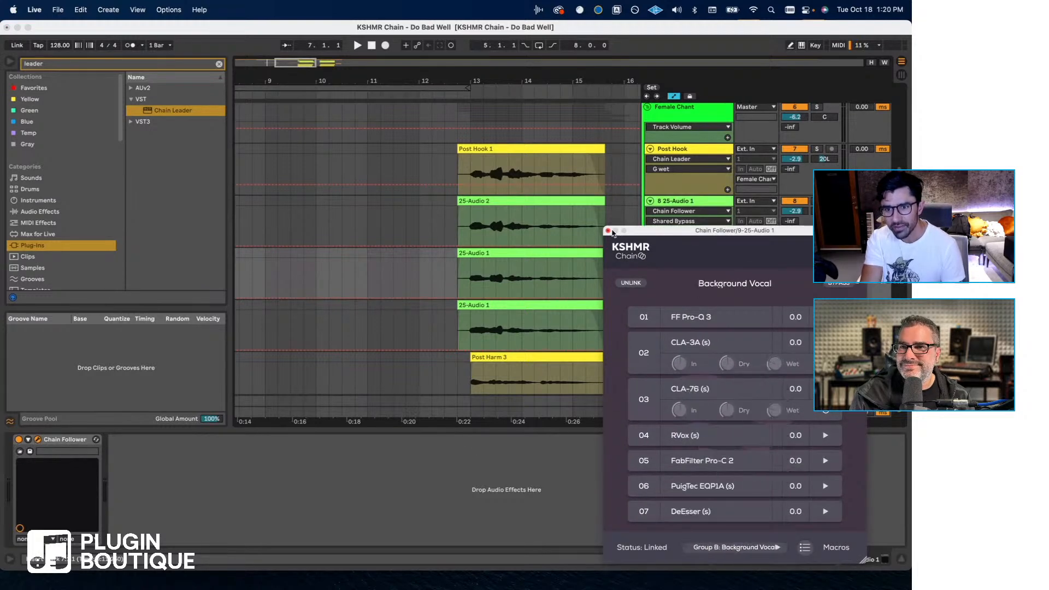
pyautogui.click(609, 232)
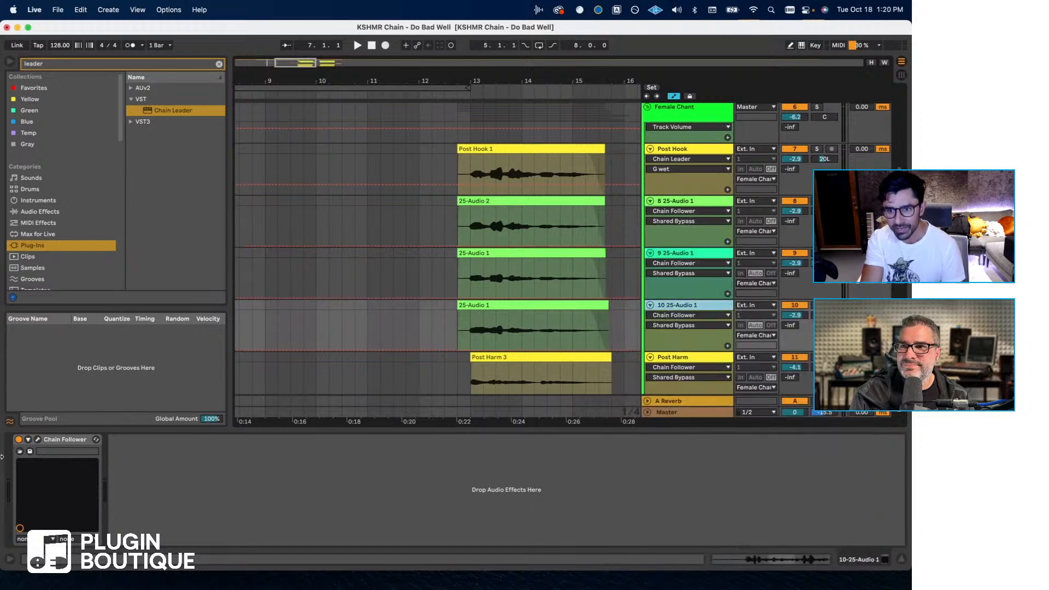
# - Assign the Chain Follower on track 10 (25-Audio 1) to Group B: Background Vocal and close its window
pyautogui.click(37, 439)
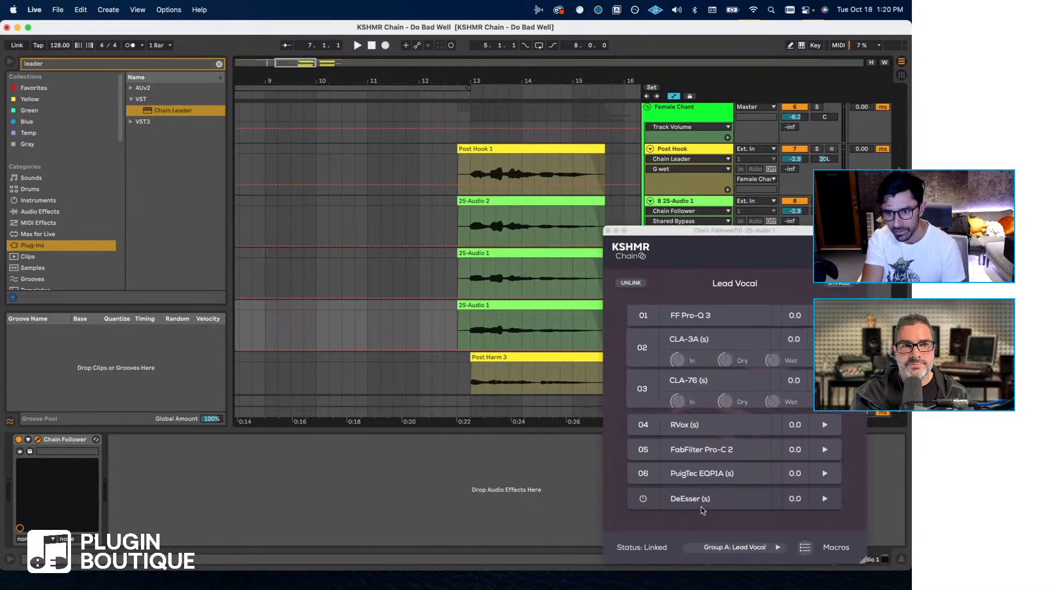
pyautogui.click(727, 548)
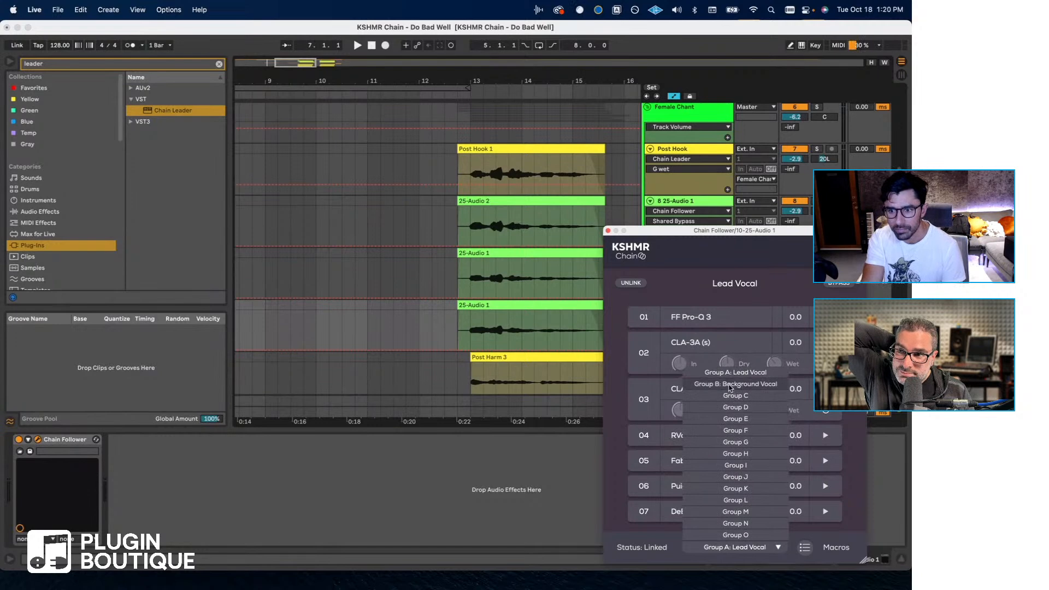
pyautogui.click(735, 384)
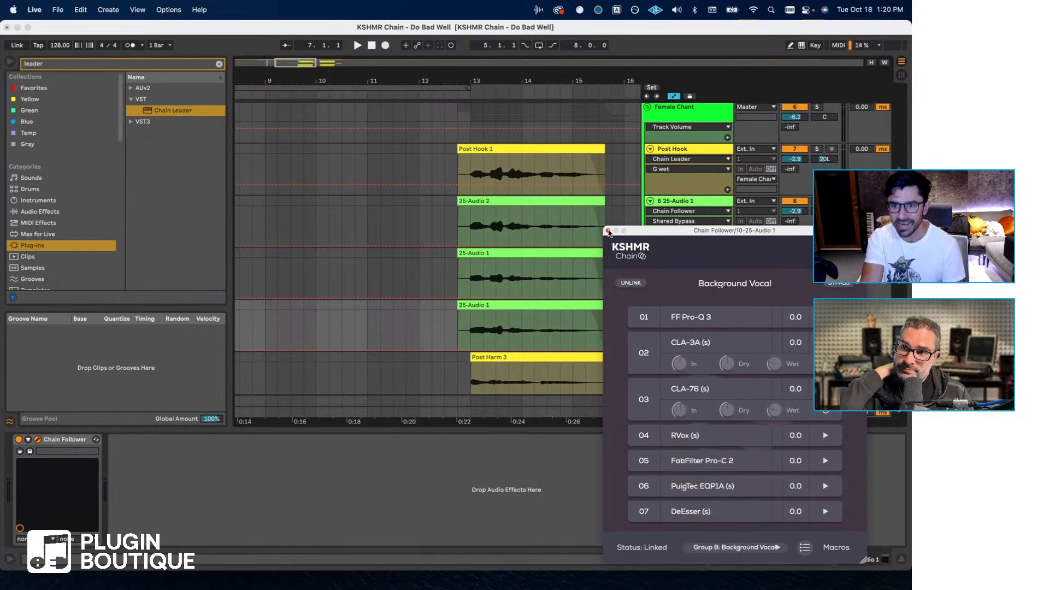
pyautogui.click(608, 230)
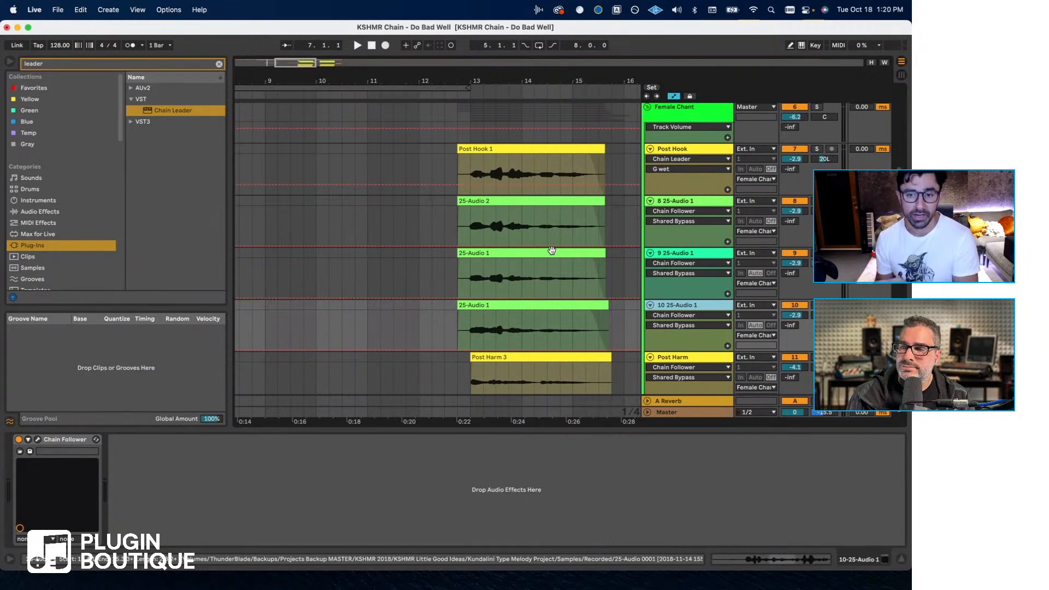
# - Link the first Post Harm track's (track 11) Chain Follower to Group B: Background Vocal and close its window
pyautogui.scroll(-5, 552, 250)
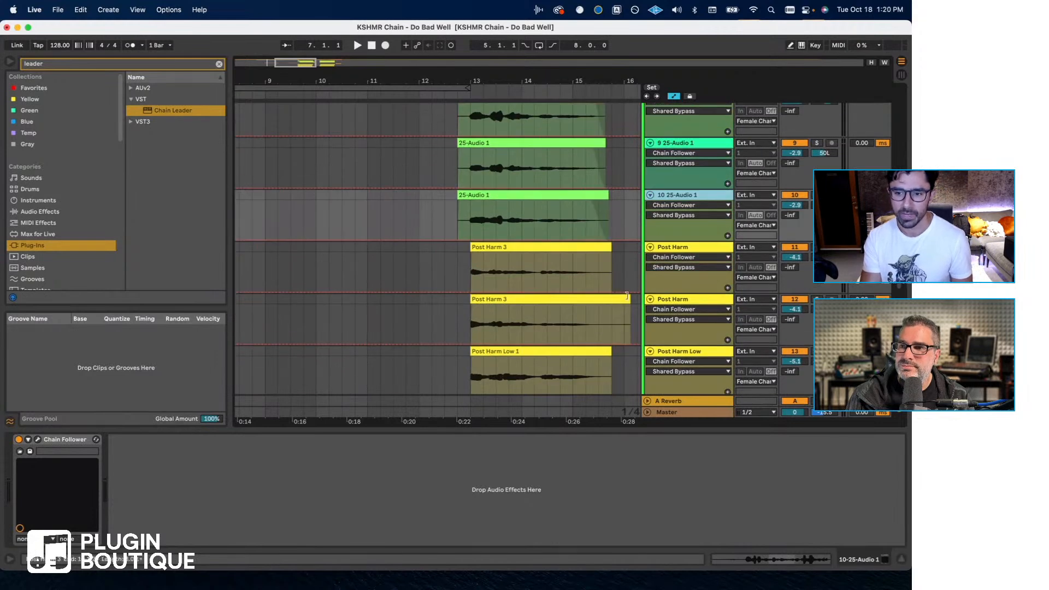
pyautogui.click(674, 248)
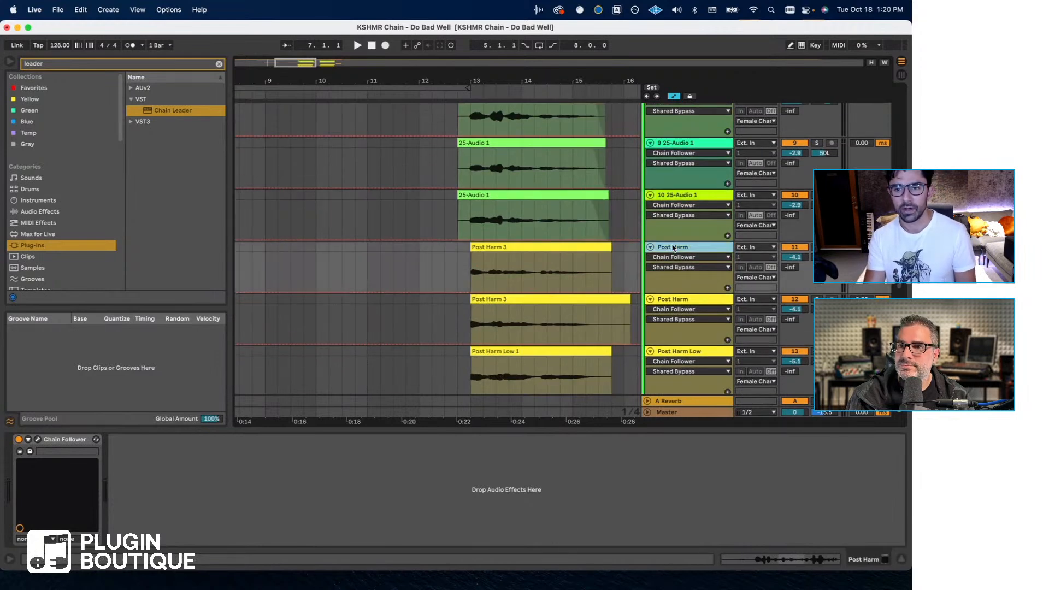
pyautogui.click(38, 439)
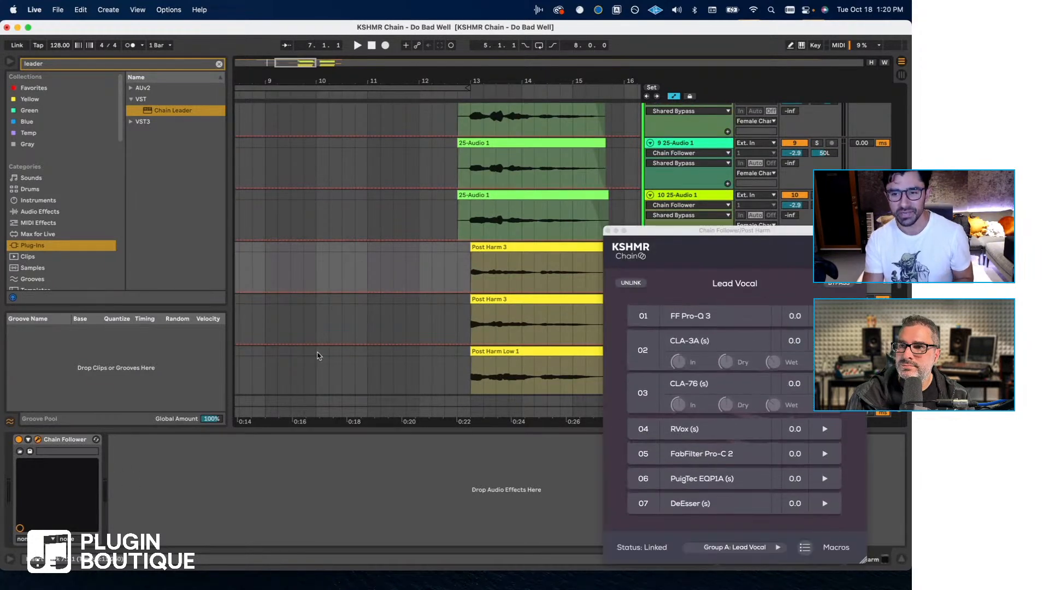
pyautogui.click(759, 547)
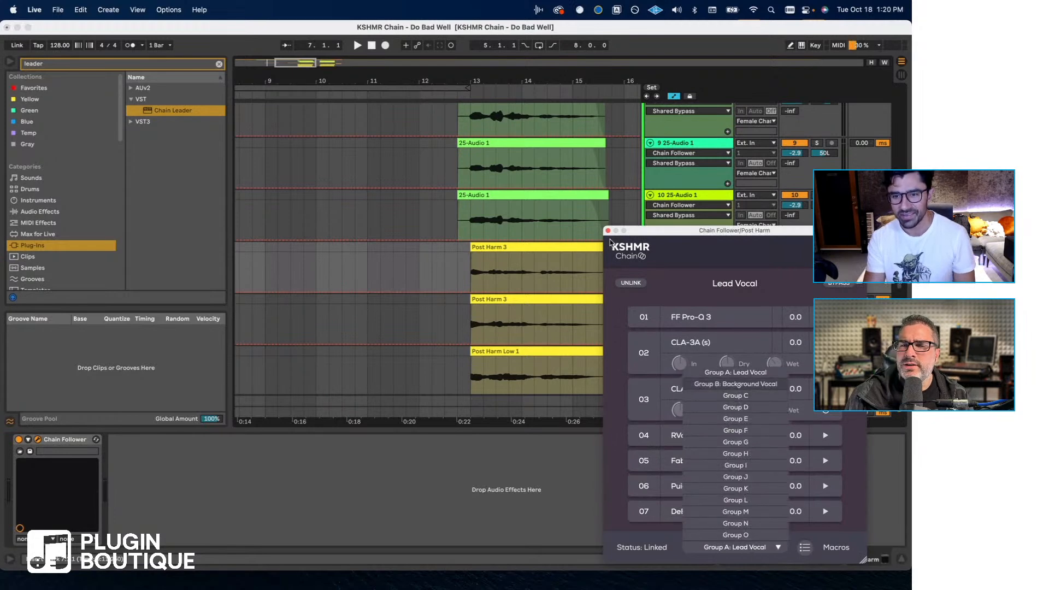
pyautogui.click(607, 230)
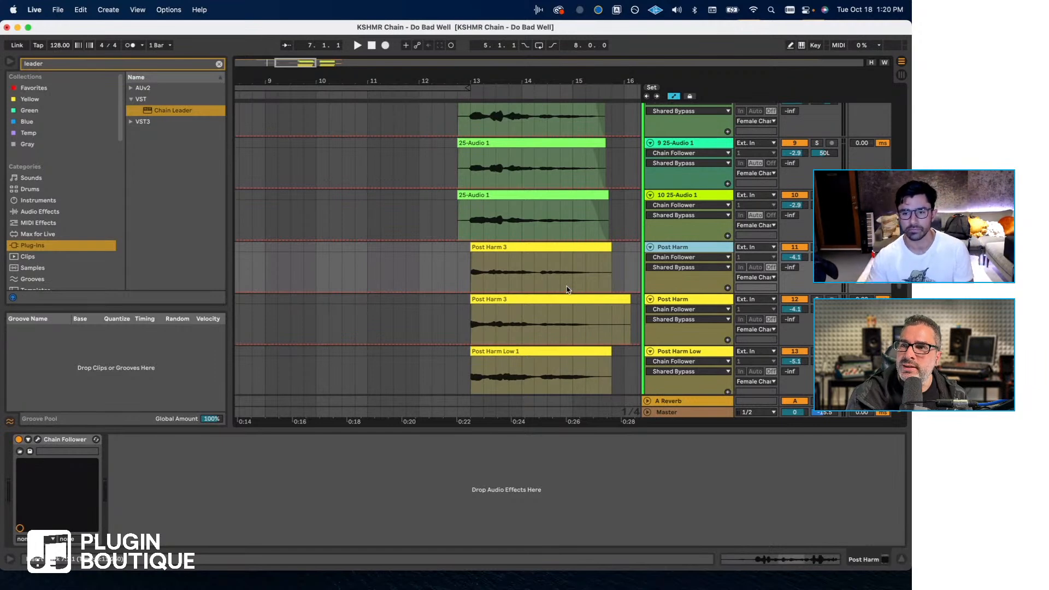
# - Switch the second Post Harm track's (track 12) Chain Follower to Group B: Background Vocal and close its window
pyautogui.click(662, 300)
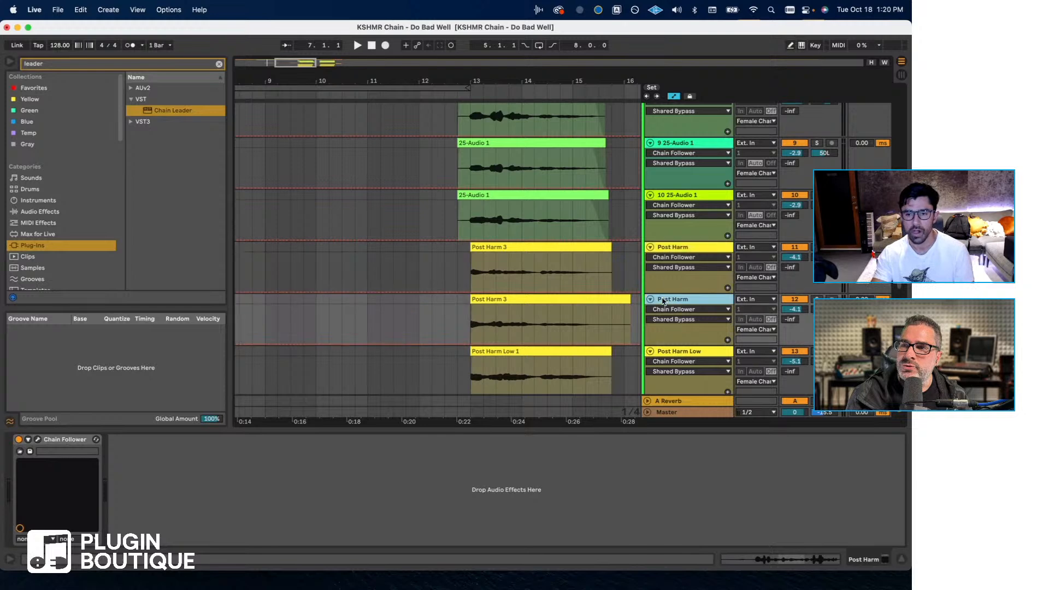
pyautogui.click(38, 440)
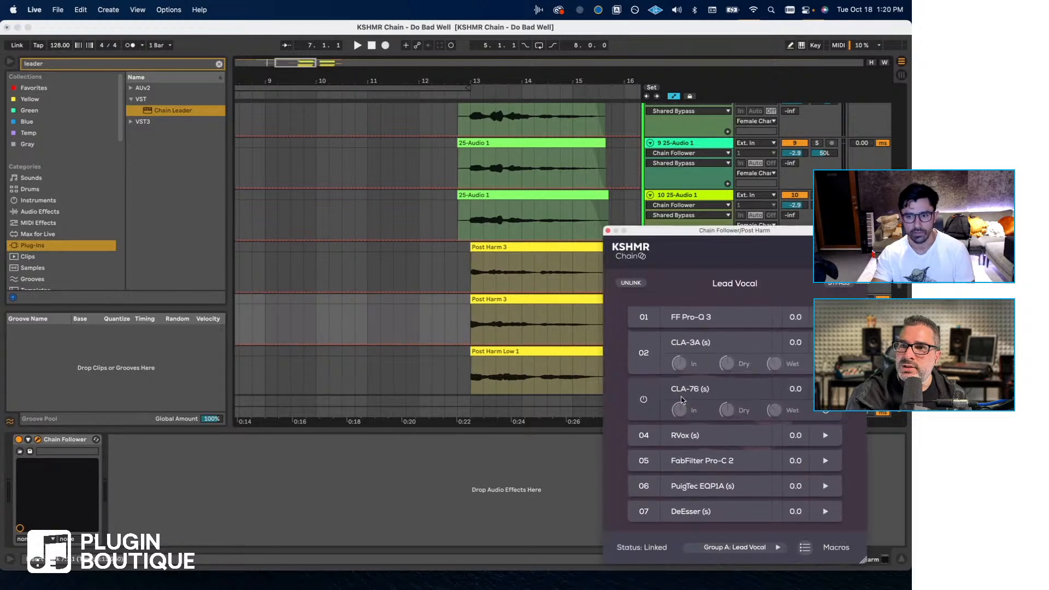
pyautogui.click(737, 547)
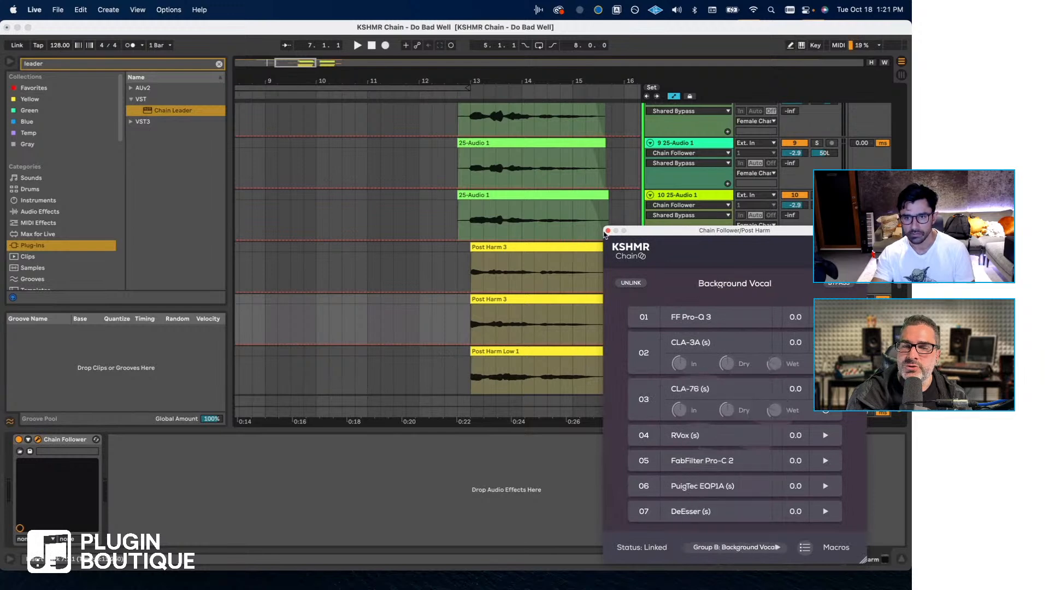
pyautogui.click(608, 231)
# - Assign the first Post Harm Low track's (track 13) Chain Follower to Group B: Background Vocal and close its window
pyautogui.scroll(-5, 673, 285)
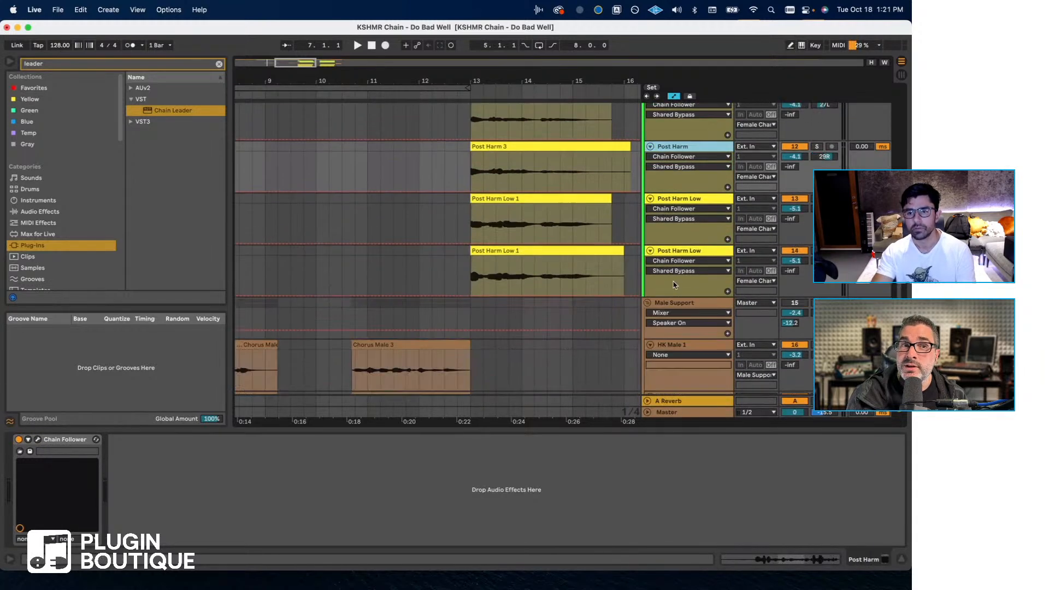
pyautogui.click(679, 199)
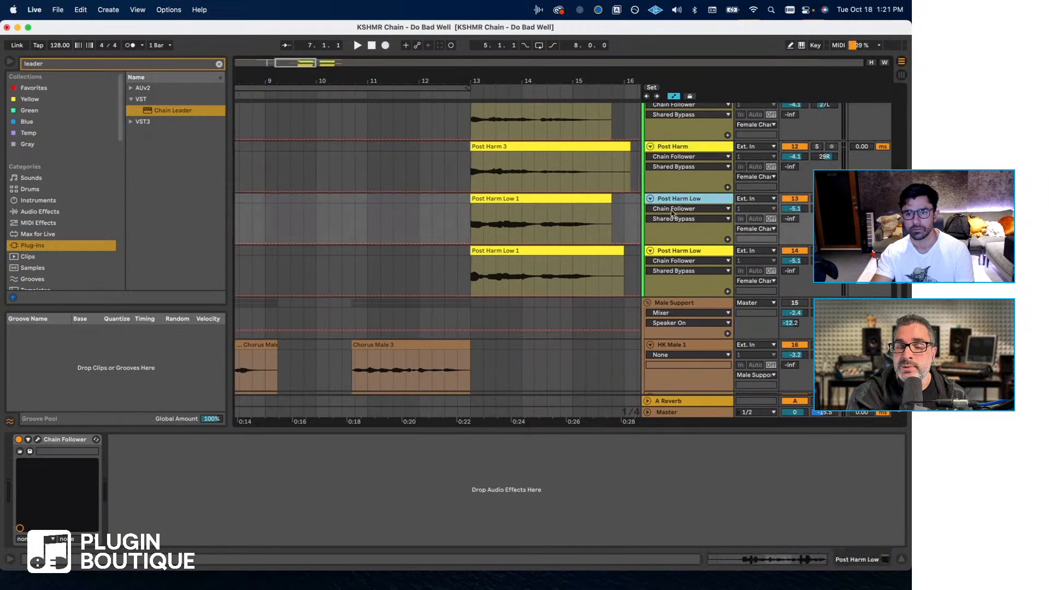
pyautogui.click(38, 441)
pyautogui.click(738, 547)
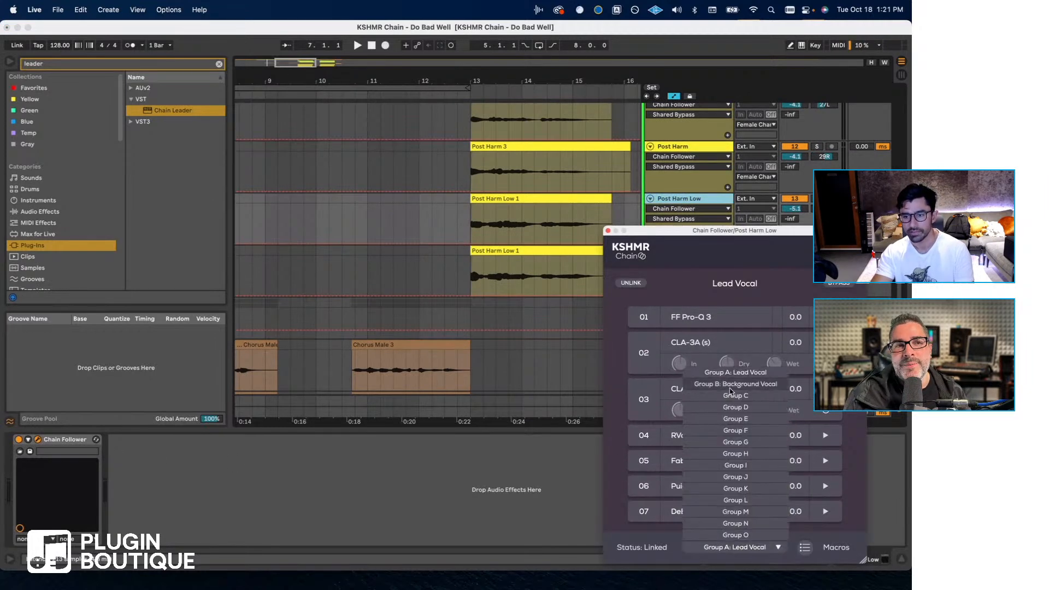
pyautogui.click(732, 389)
pyautogui.click(608, 230)
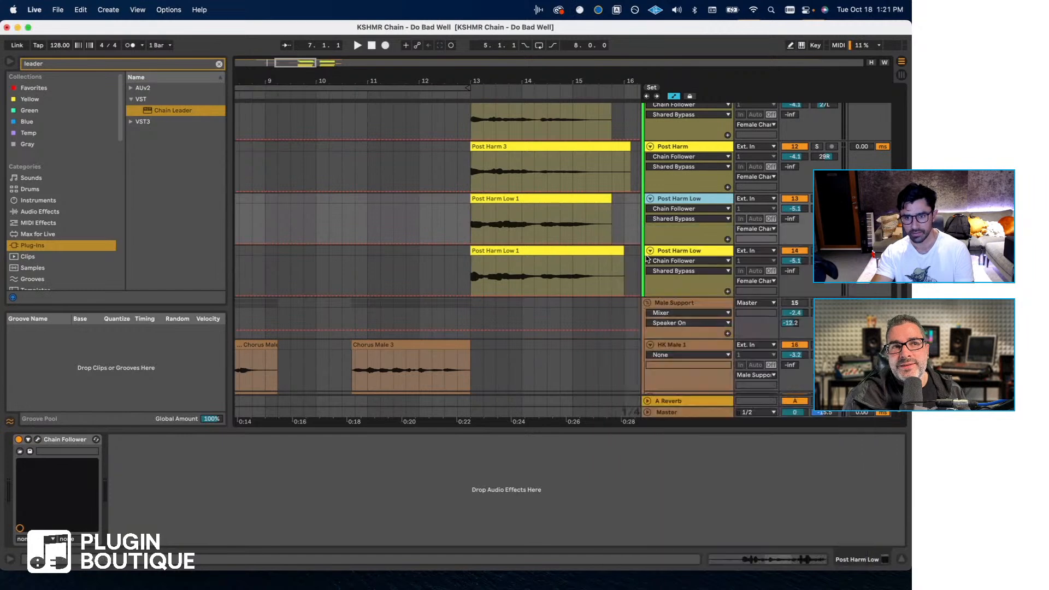
# - Link the second Post Harm Low track's (track 14) Chain Follower to Group B: Background Vocal and close its window
pyautogui.click(665, 251)
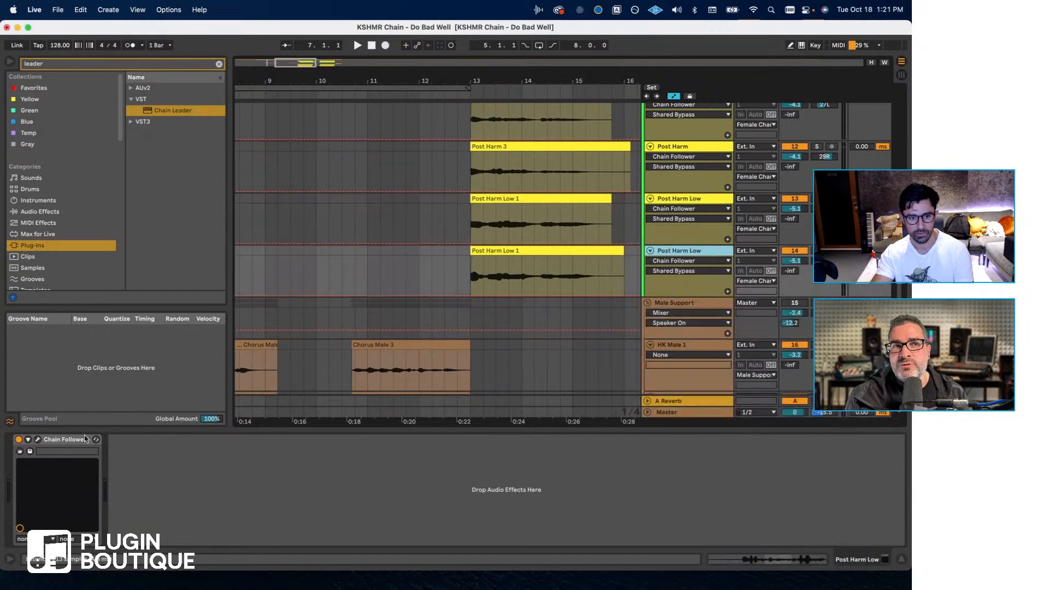
pyautogui.click(37, 439)
pyautogui.click(739, 547)
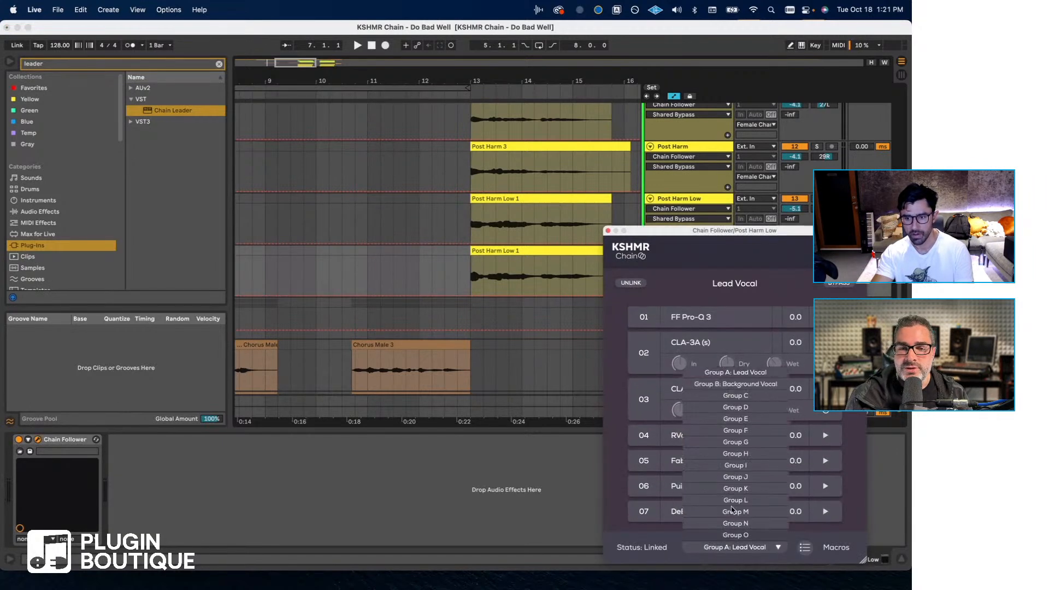
pyautogui.click(734, 384)
pyautogui.click(607, 231)
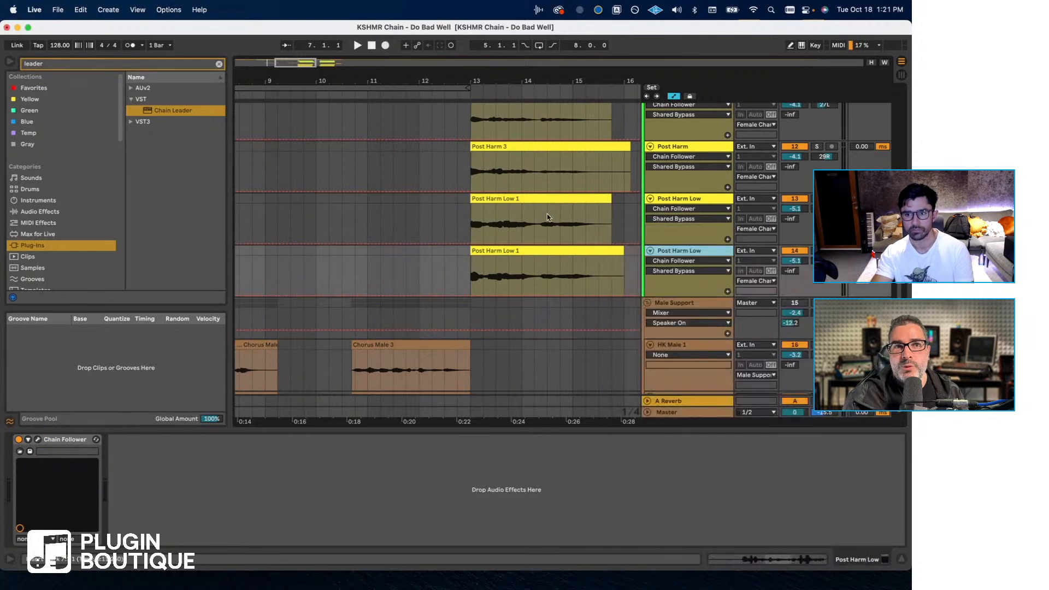
# - Freeze the first backing track, 8 25-Audio 1, below Post Hook in the Female Chant group
pyautogui.scroll(15, 548, 217)
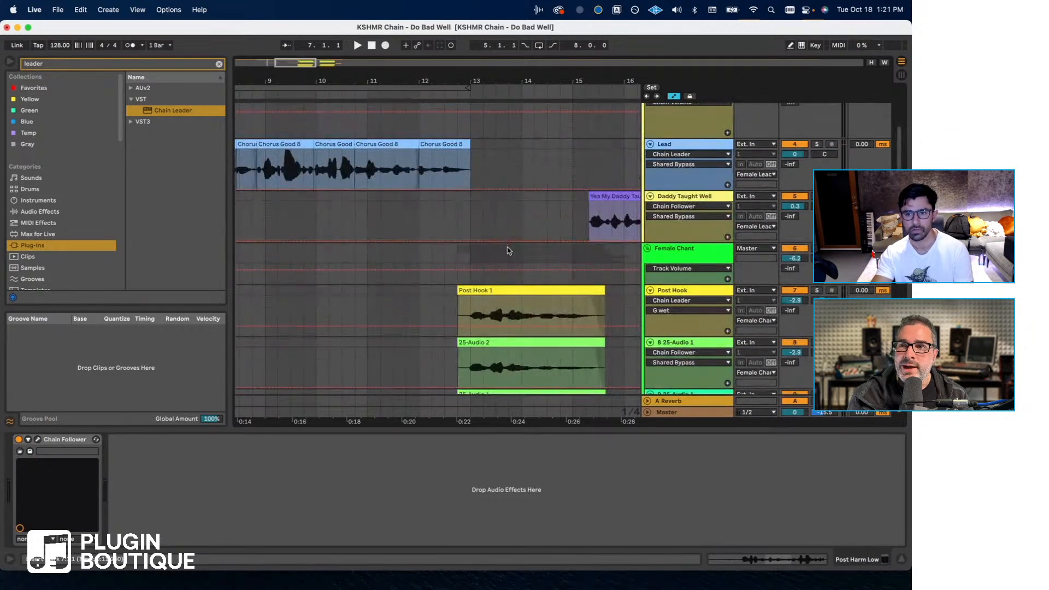
pyautogui.click(697, 291)
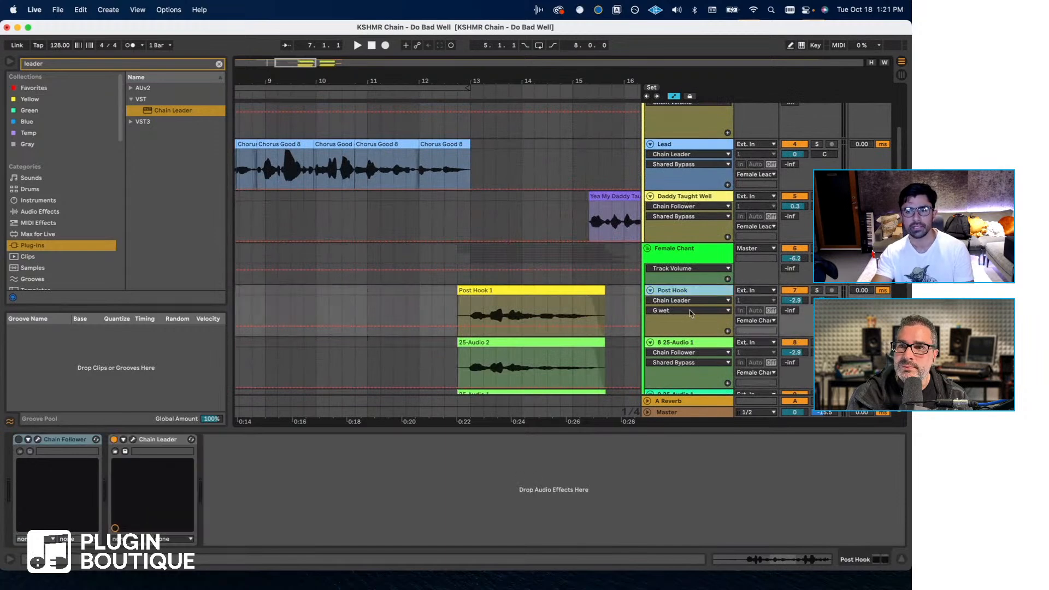
pyautogui.scroll(-2, 690, 316)
pyautogui.click(682, 289)
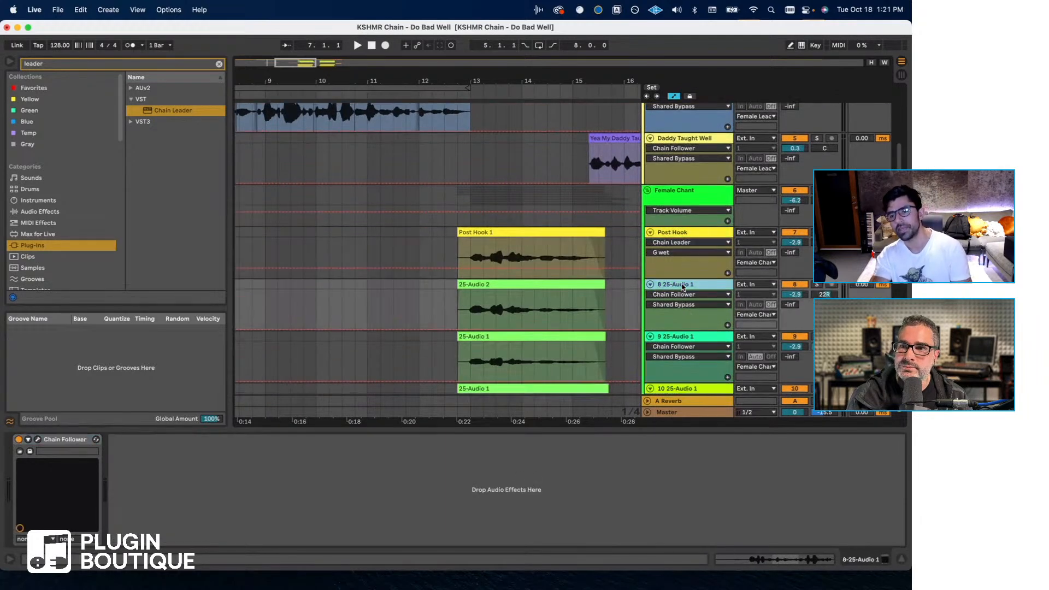
pyautogui.click(680, 238)
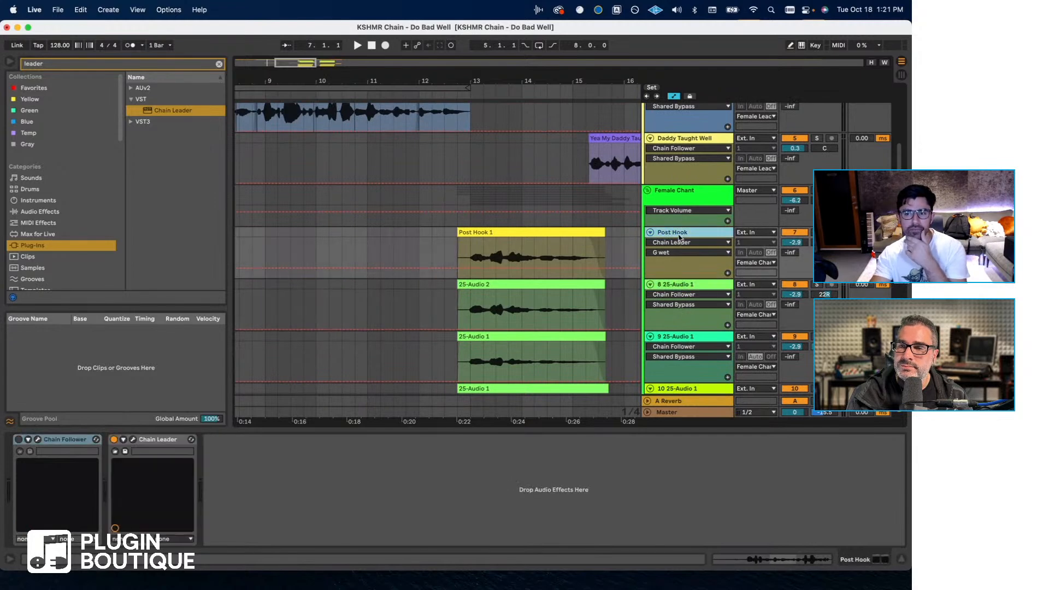
pyautogui.click(674, 289)
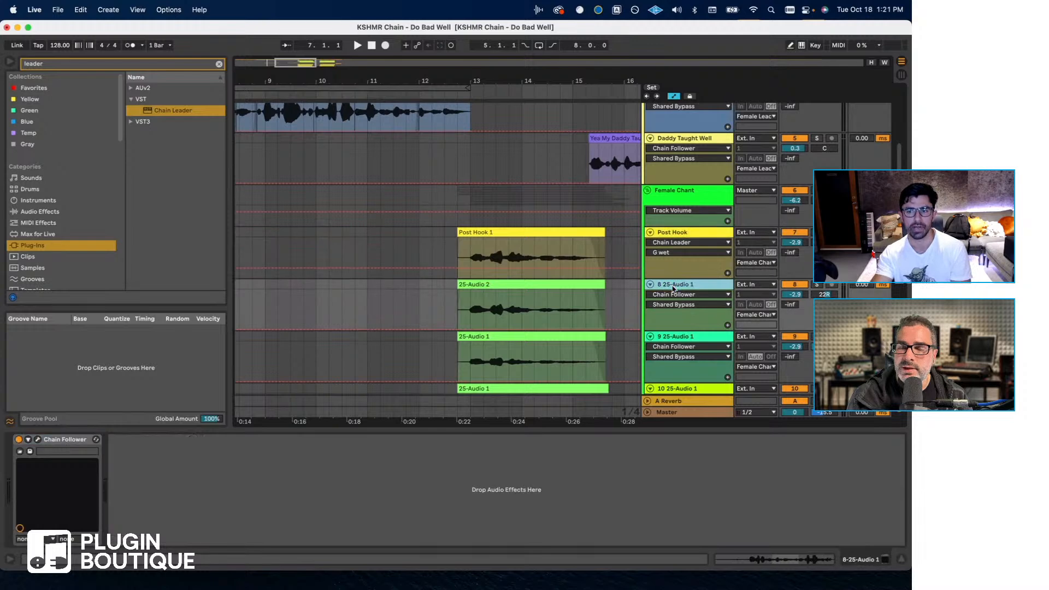
pyautogui.rightClick(674, 288)
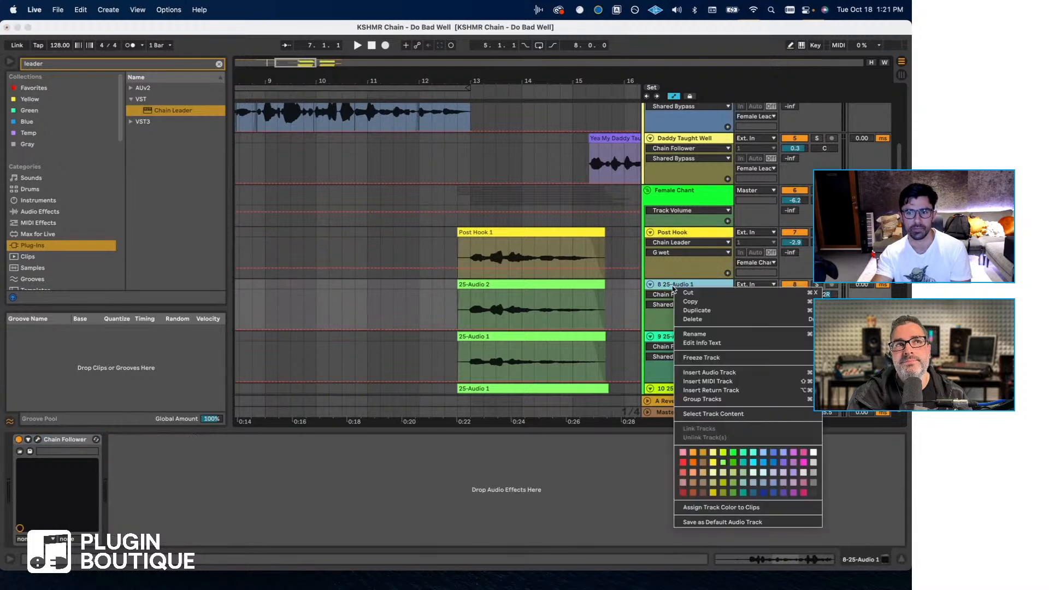
pyautogui.click(702, 358)
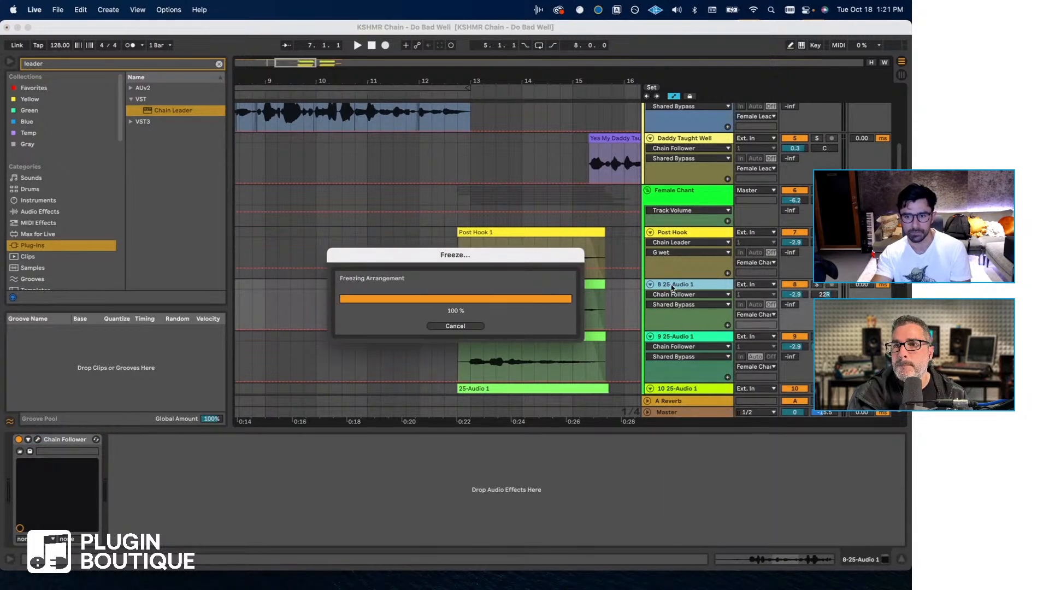
# - Try flattening frozen track 8 to audio, look over its printed clips, and undo the flattening
pyautogui.rightClick(675, 287)
pyautogui.click(702, 365)
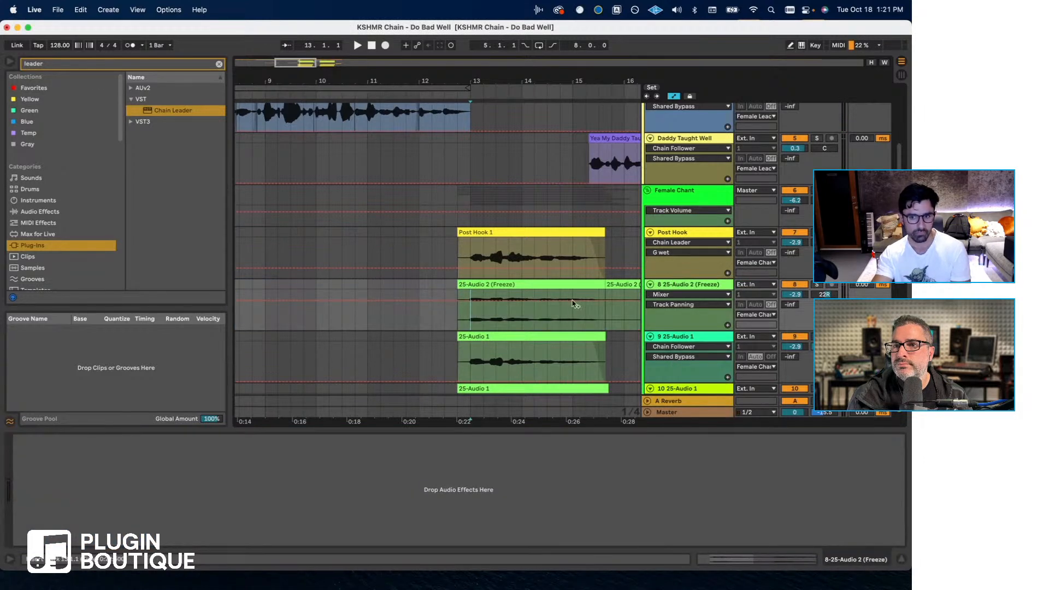
pyautogui.hscroll(5, 574, 306)
pyautogui.hscroll(-2, 559, 311)
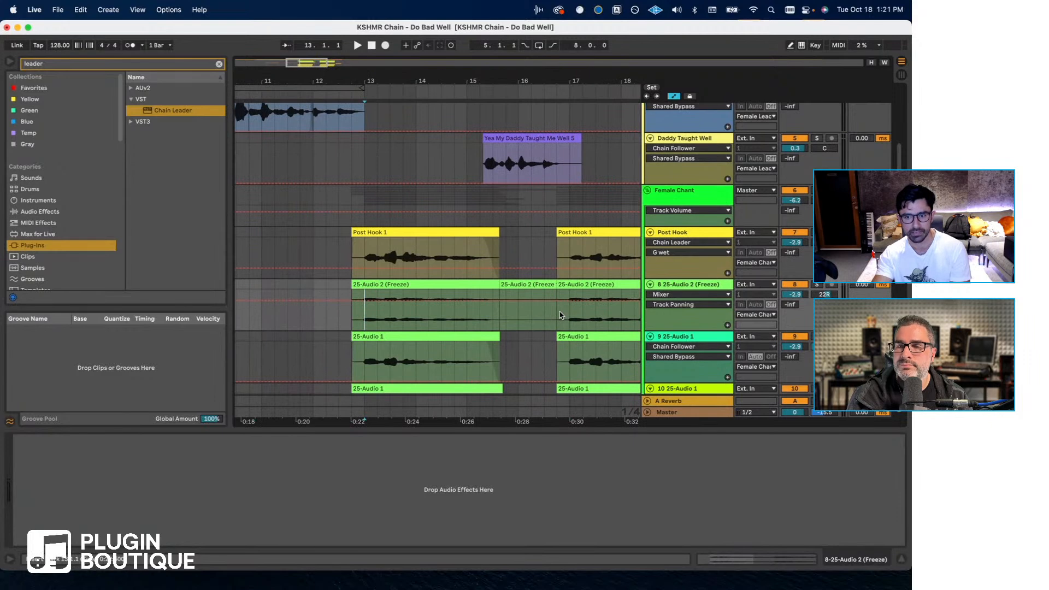
pyautogui.press('super+z')
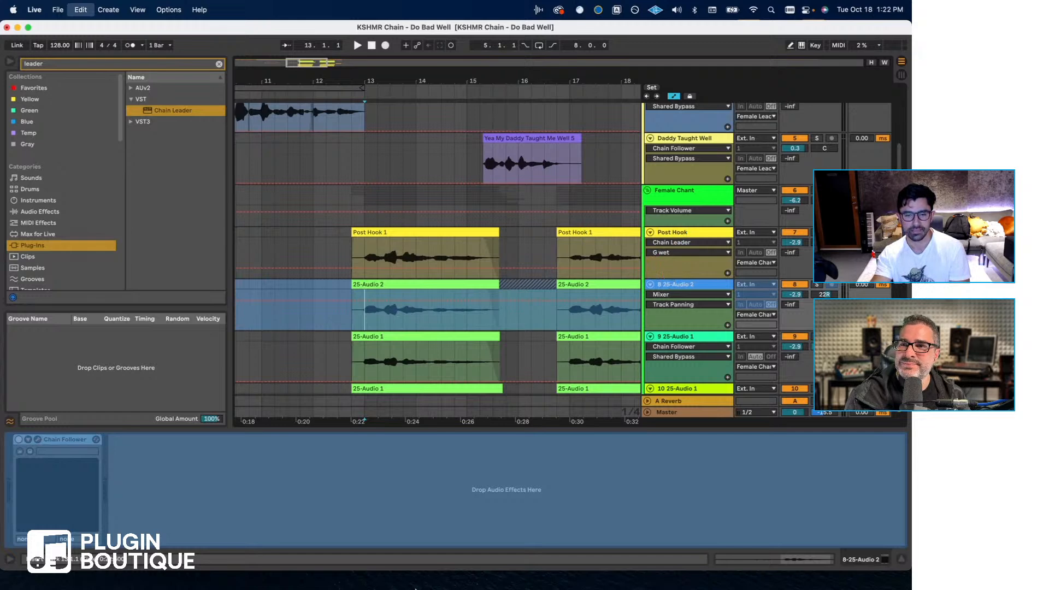
# - Force quit Ableton Live 11.1 Beta
pyautogui.moveTo(295, 572)
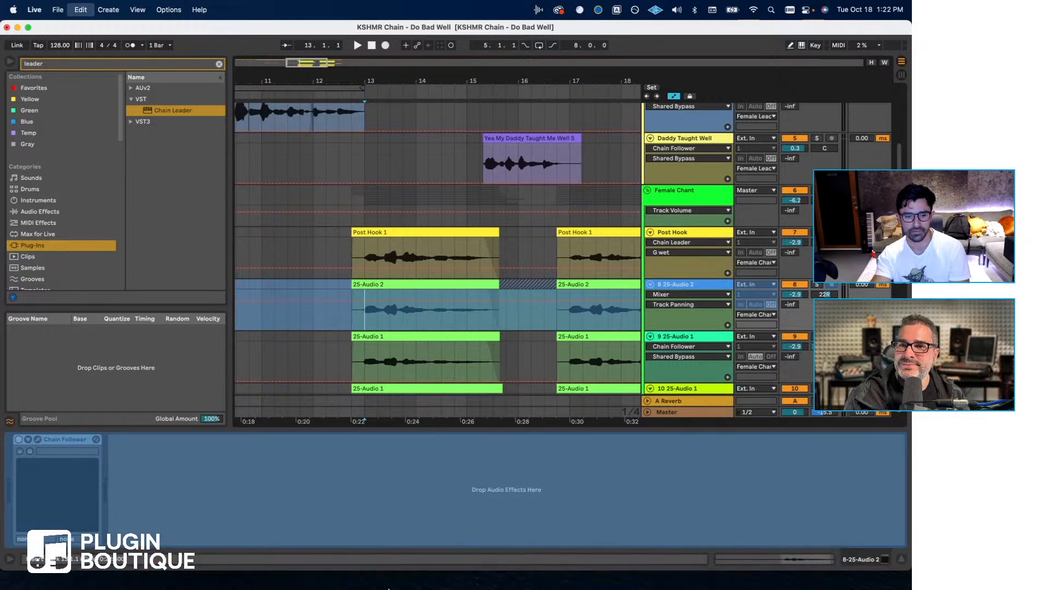
pyautogui.rightClick(314, 565)
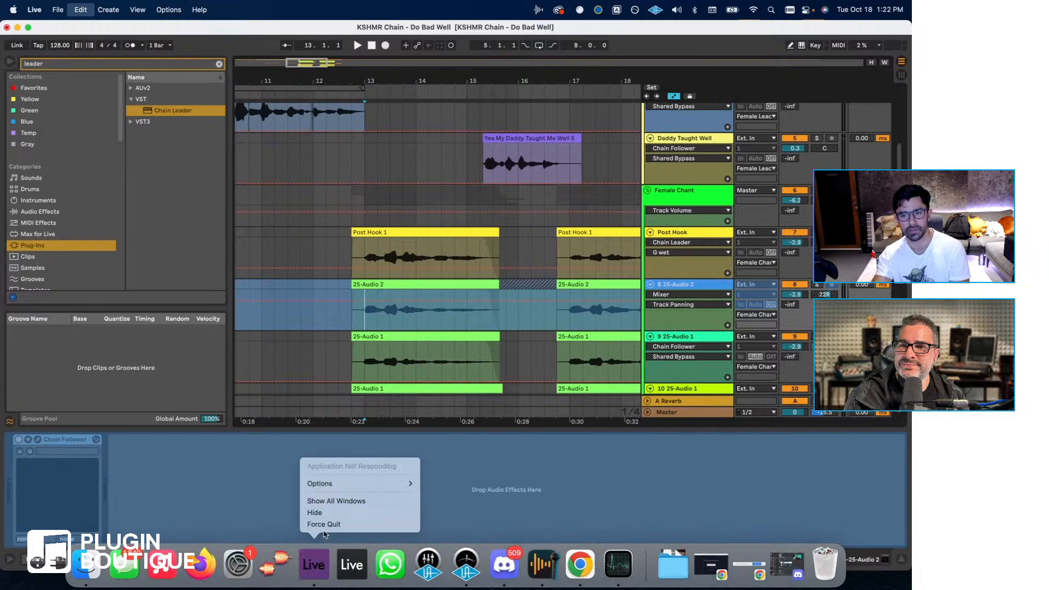
pyautogui.click(323, 434)
pyautogui.moveTo(307, 573)
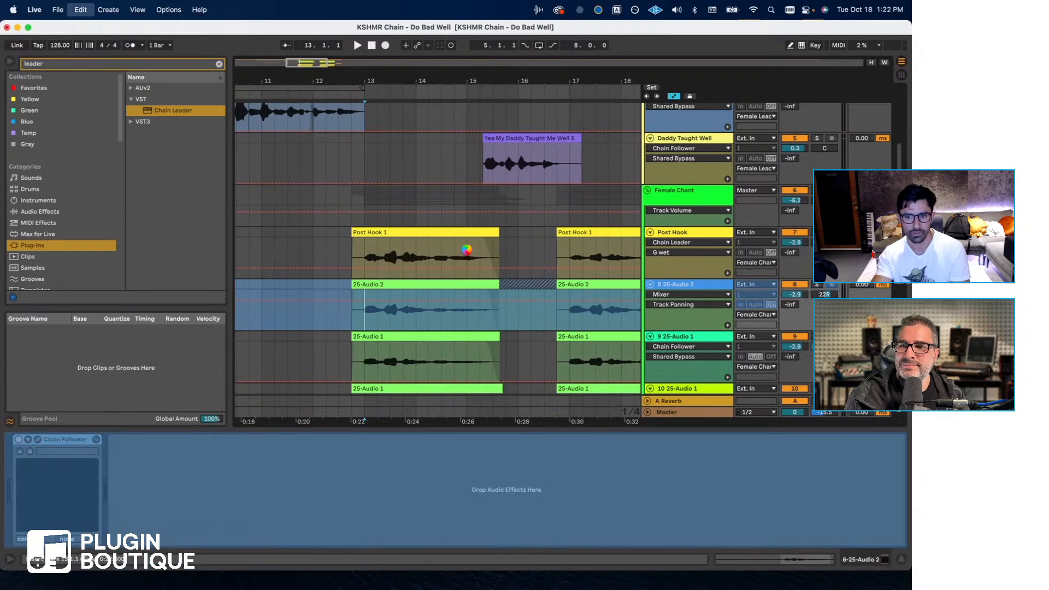
pyautogui.moveTo(207, 571)
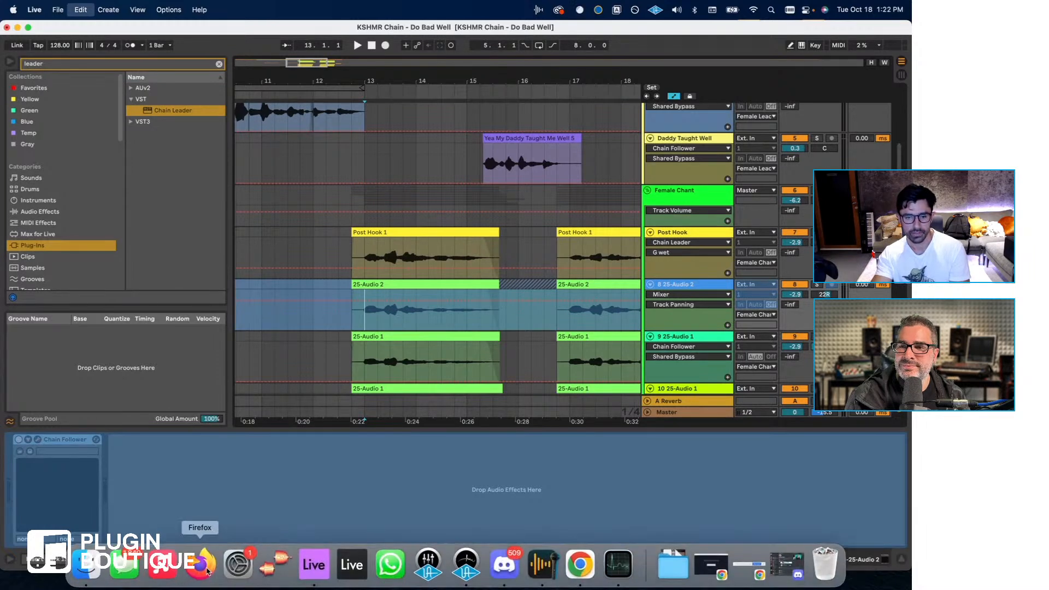
pyautogui.rightClick(324, 572)
pyautogui.click(340, 524)
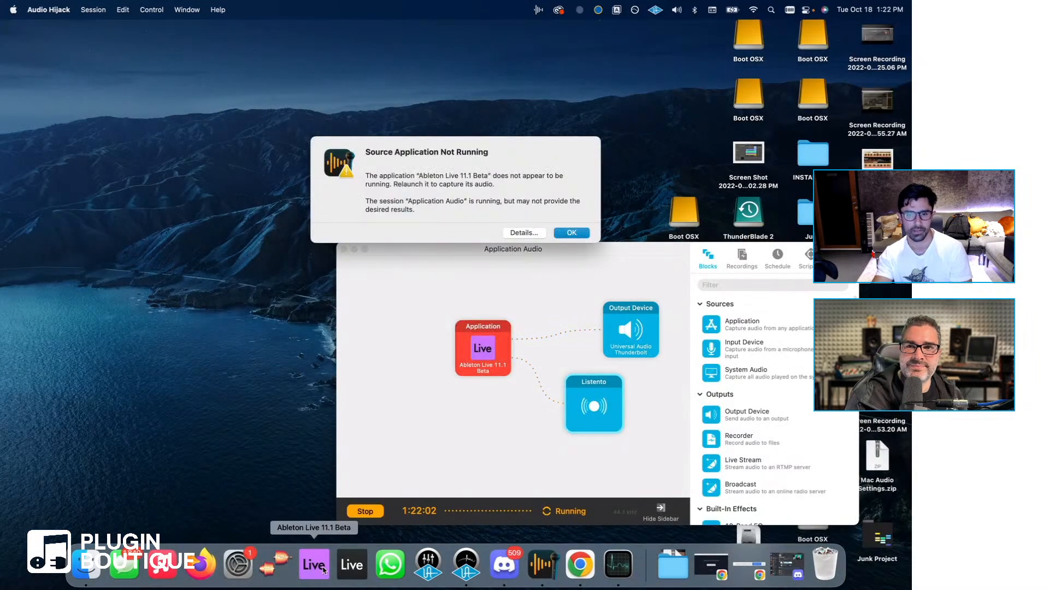
# - Dismiss the Audio Hijack source alert, relaunch Ableton Live 11.1 Beta and recover the KSHMR Chain - Do Bad Well set
pyautogui.click(572, 232)
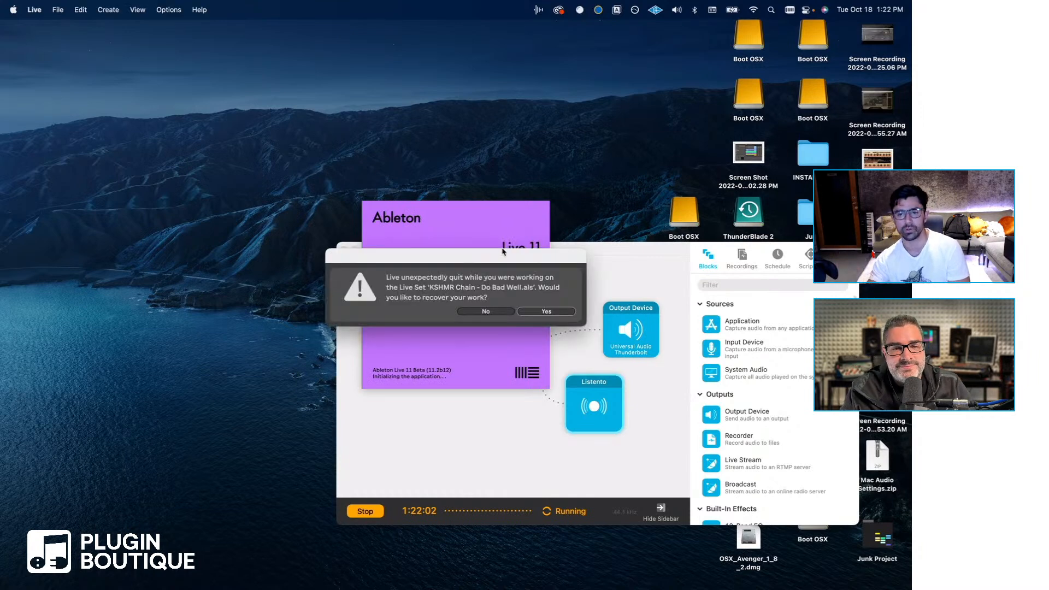
pyautogui.click(546, 310)
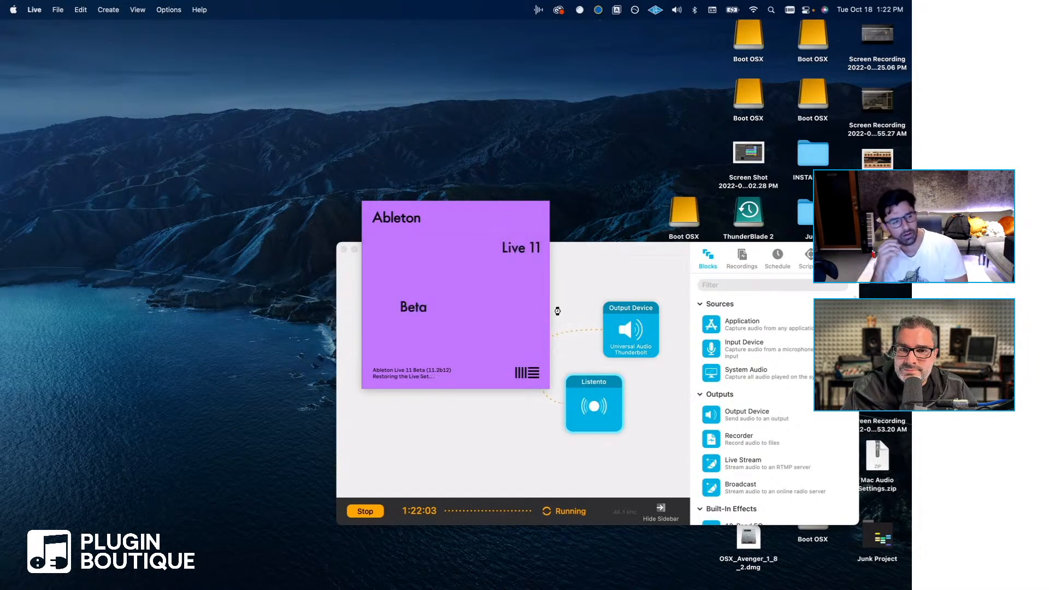
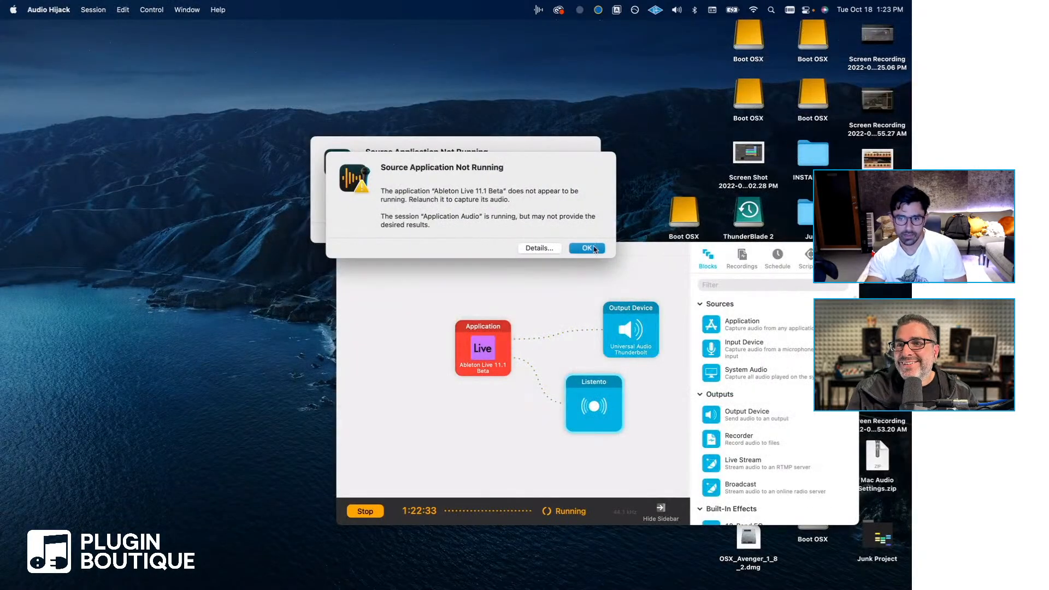
# - Dismiss the Audio Hijack and problem report alerts, and relaunch Ableton Live 11.1 Beta without recovering the previous work
pyautogui.click(587, 248)
pyautogui.click(578, 232)
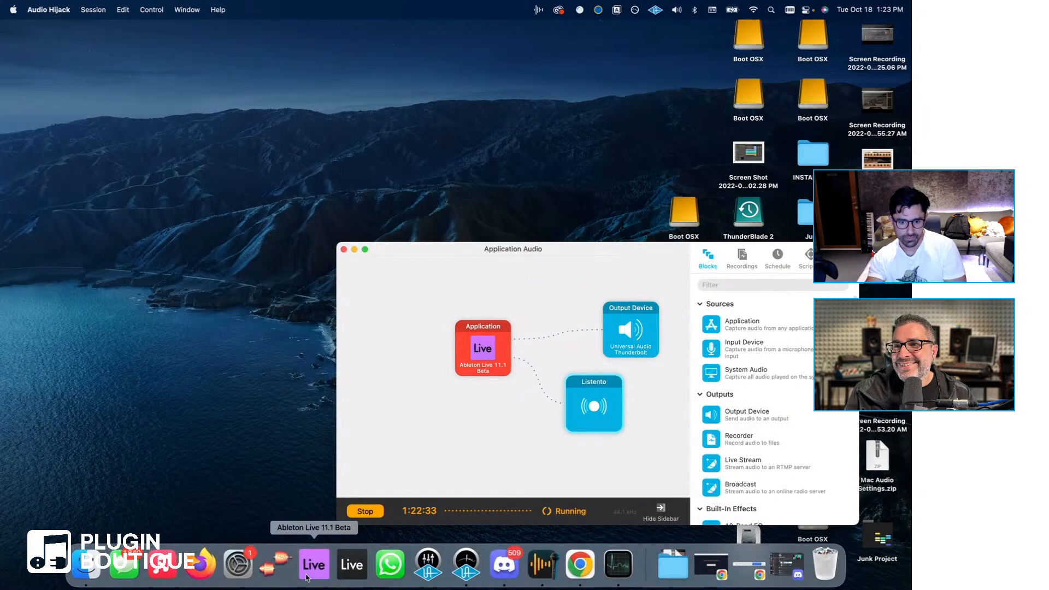
pyautogui.click(307, 578)
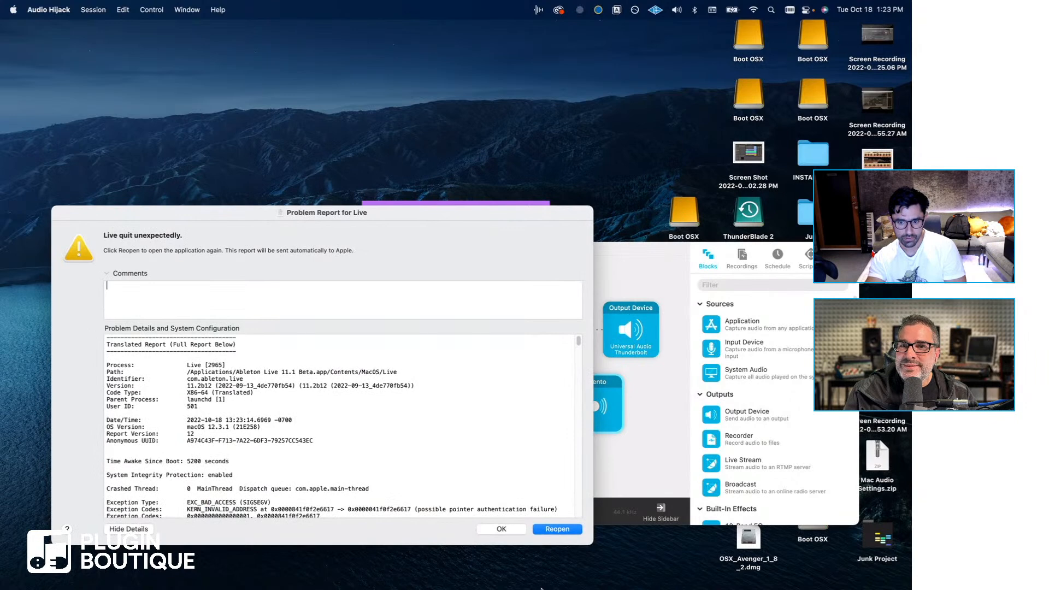
pyautogui.click(504, 529)
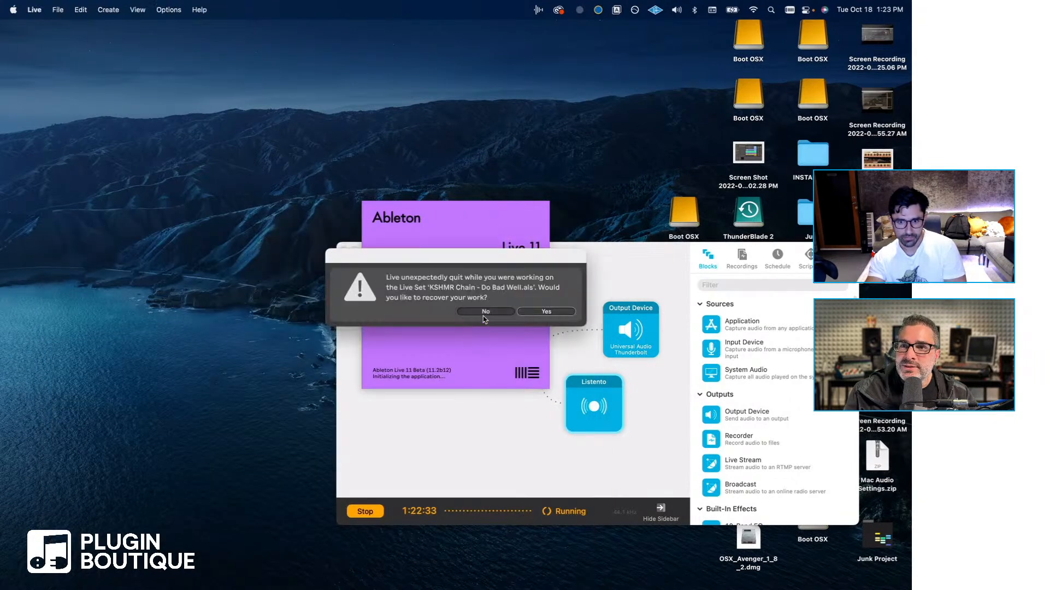
pyautogui.click(484, 311)
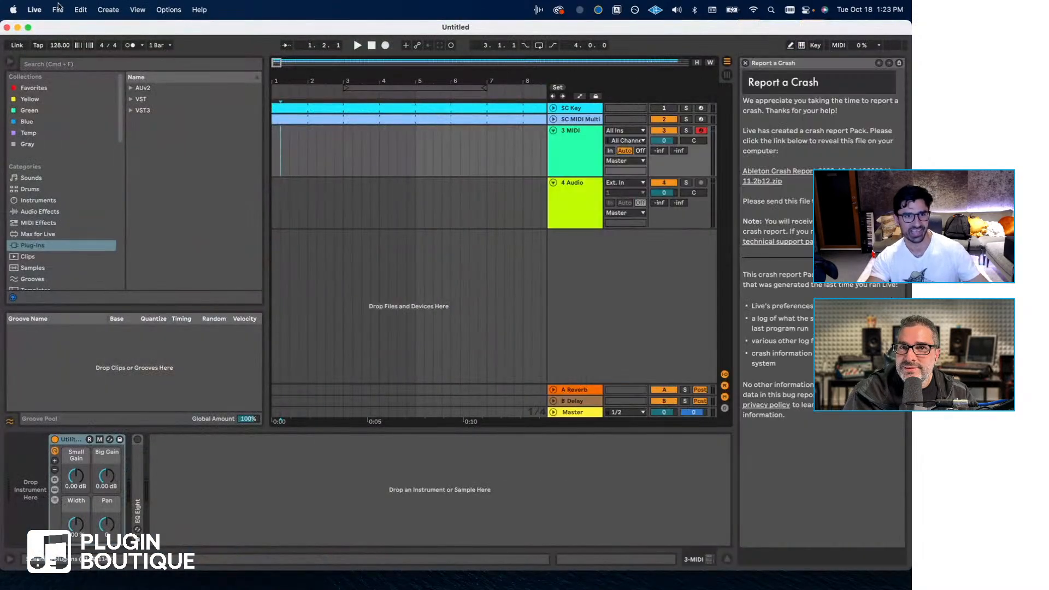
# - Open the recent set KSHMR Chain - Do Bad Well and close the crash report help
pyautogui.click(58, 10)
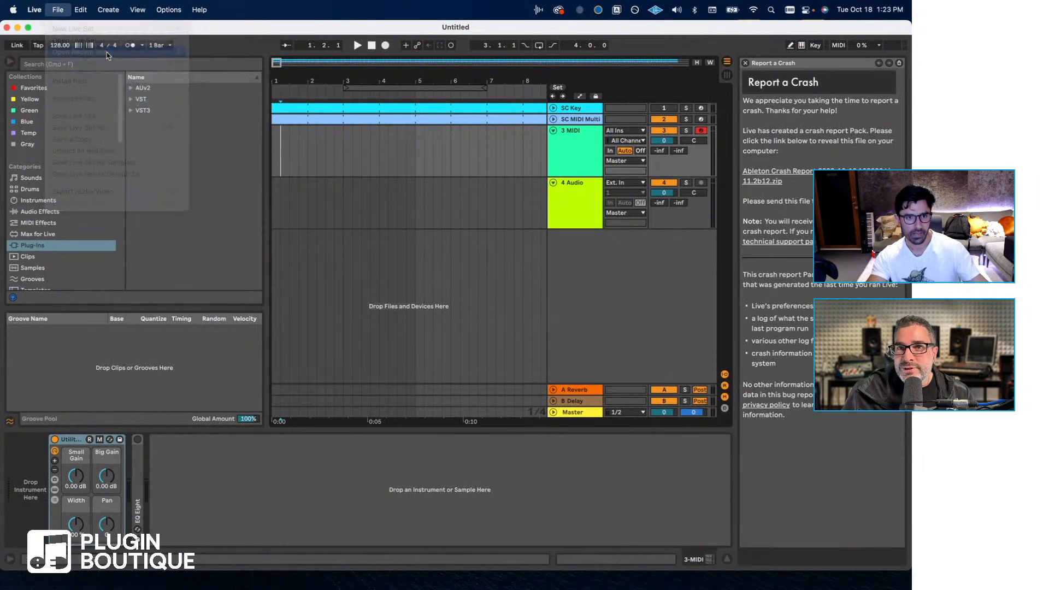
pyautogui.click(58, 9)
pyautogui.moveTo(121, 52)
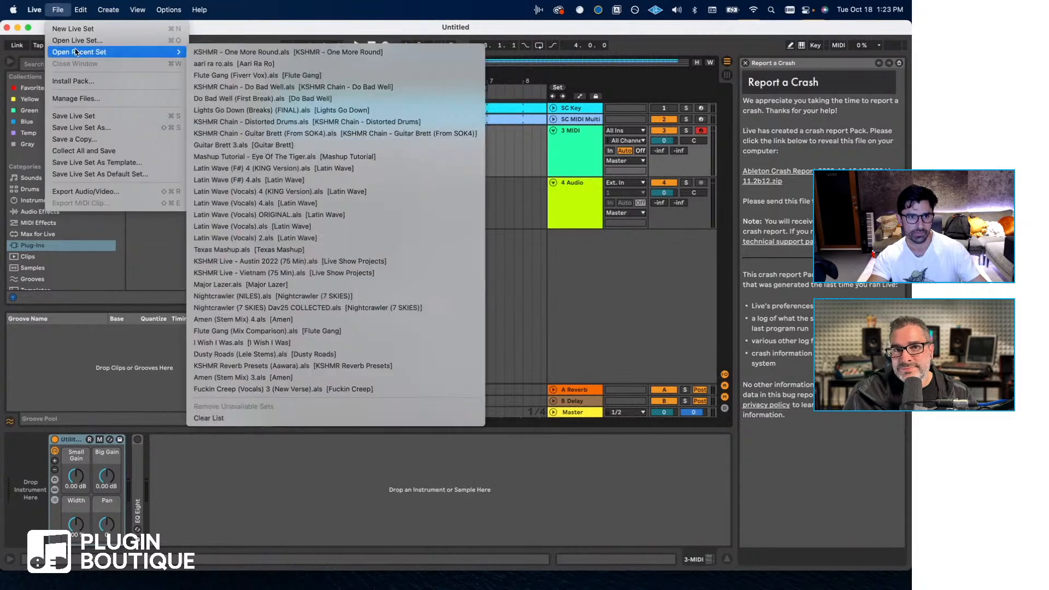
pyautogui.click(259, 88)
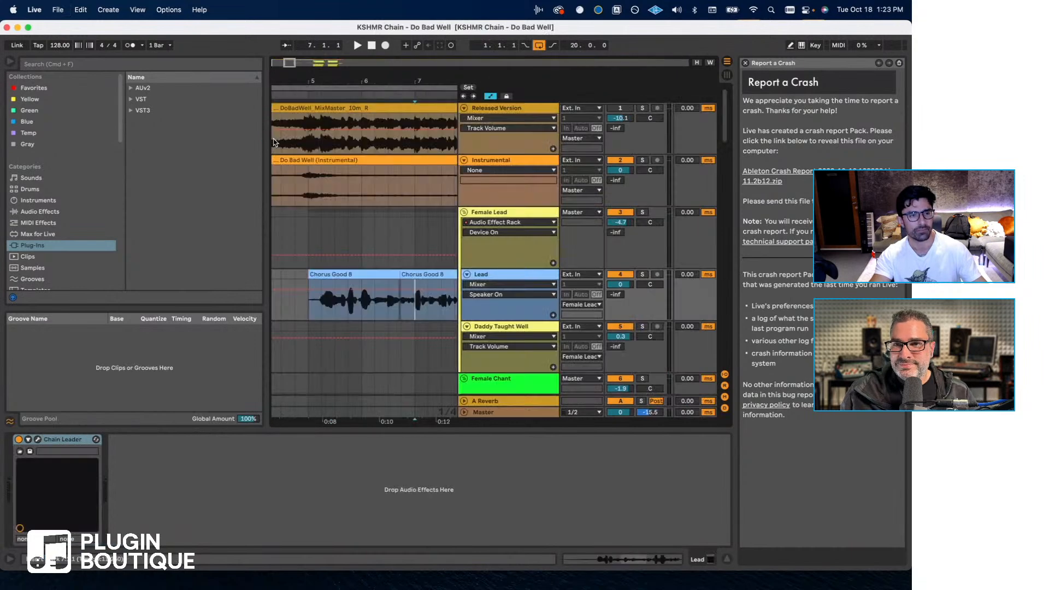
pyautogui.click(308, 228)
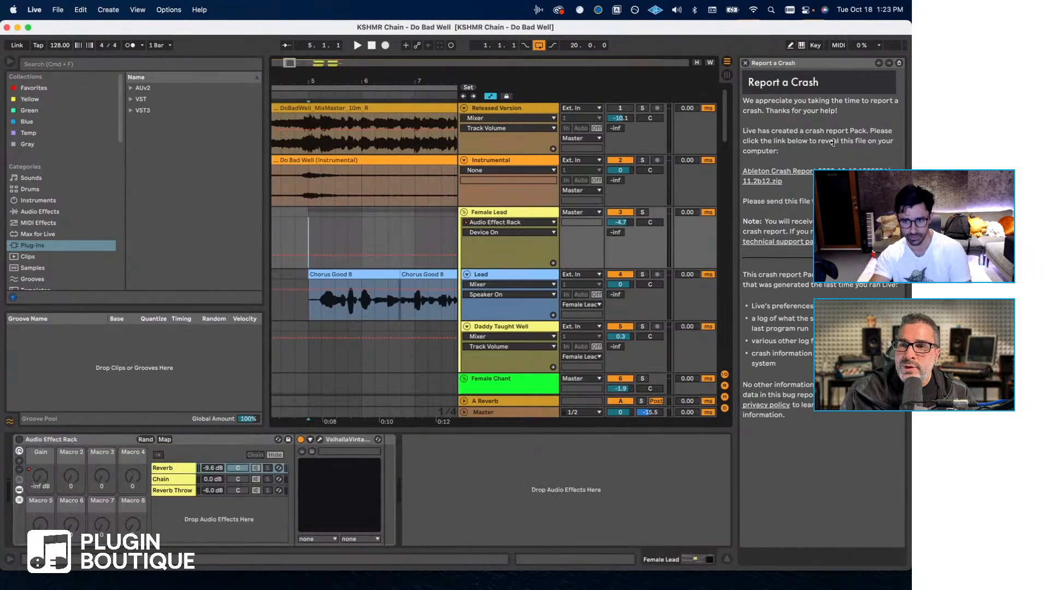
pyautogui.click(745, 63)
# - Inspect the Lead Vocal Female plug-in chain in the Lead track's Chain Leader and close its window
pyautogui.click(661, 274)
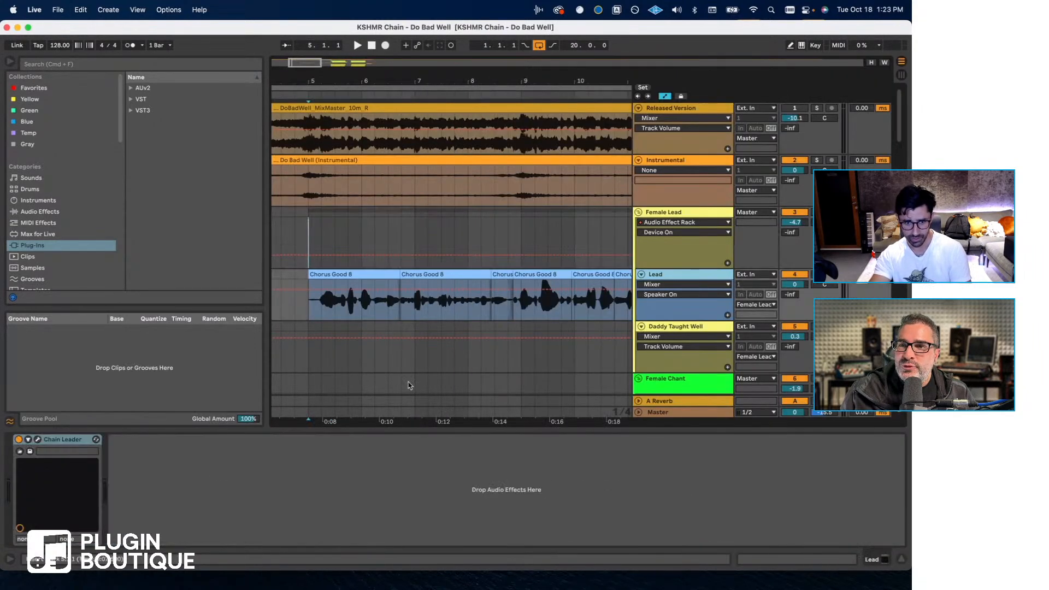
pyautogui.click(38, 440)
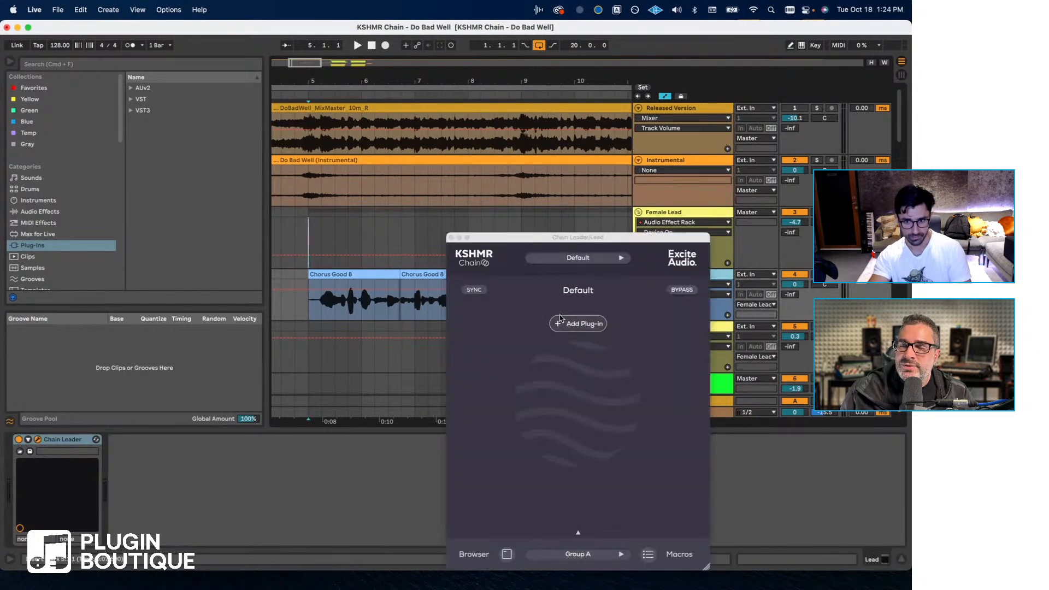
pyautogui.click(571, 259)
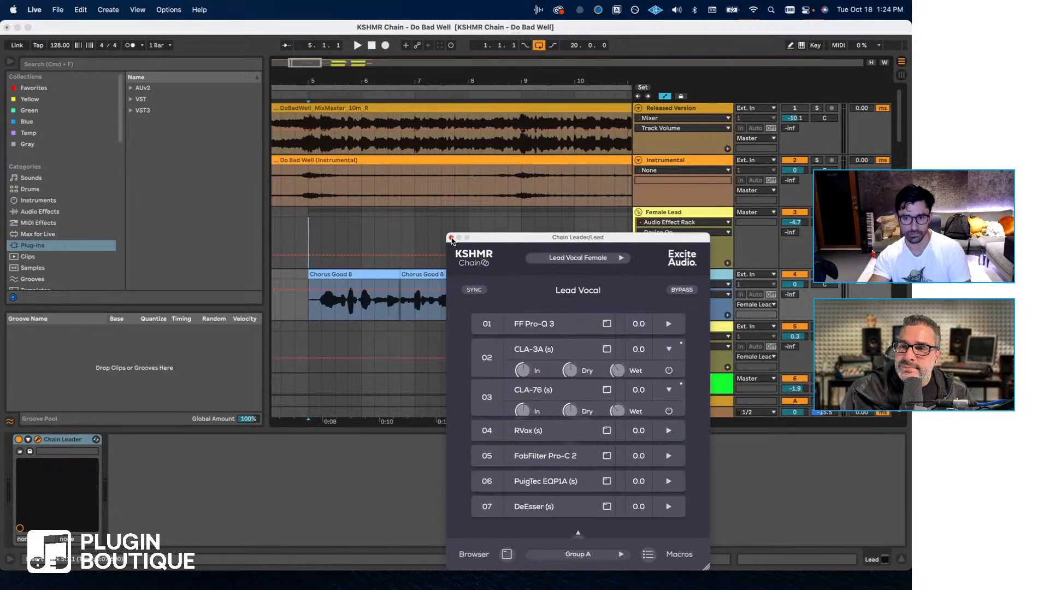
pyautogui.click(450, 238)
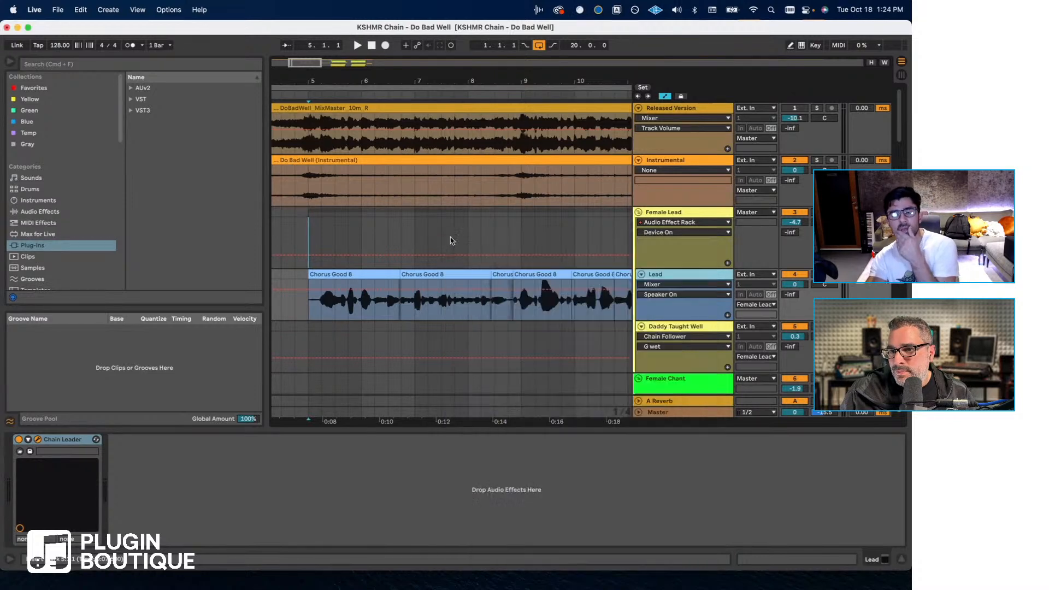
# - Look over the Lead and Female Chant clips up to bar 16, and recheck the Lead track's Chain Leader
pyautogui.click(454, 296)
pyautogui.hscroll(5, 461, 295)
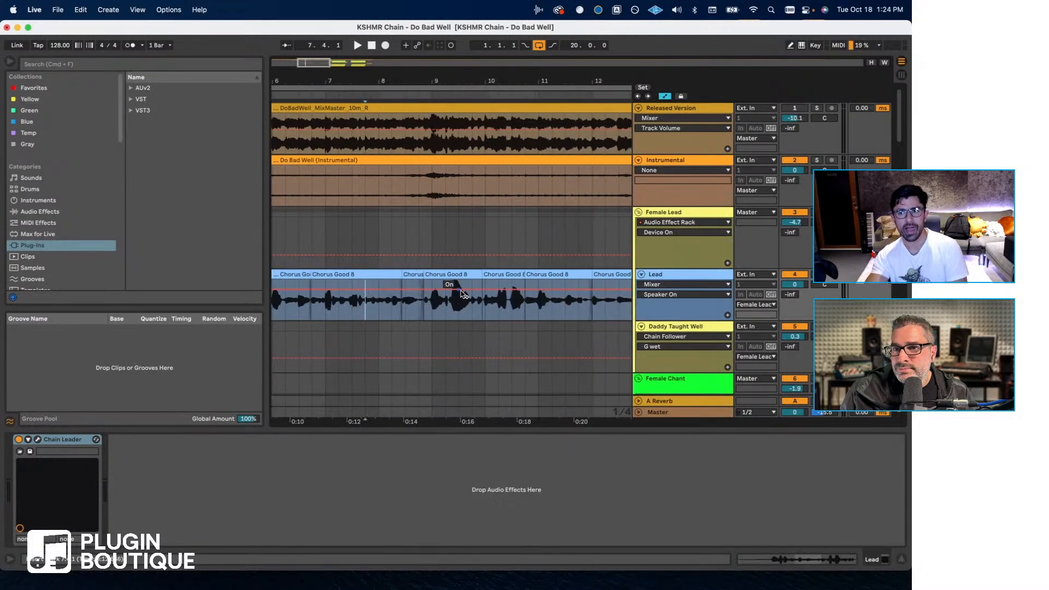
pyautogui.scroll(-5, 462, 295)
pyautogui.hscroll(3, 508, 311)
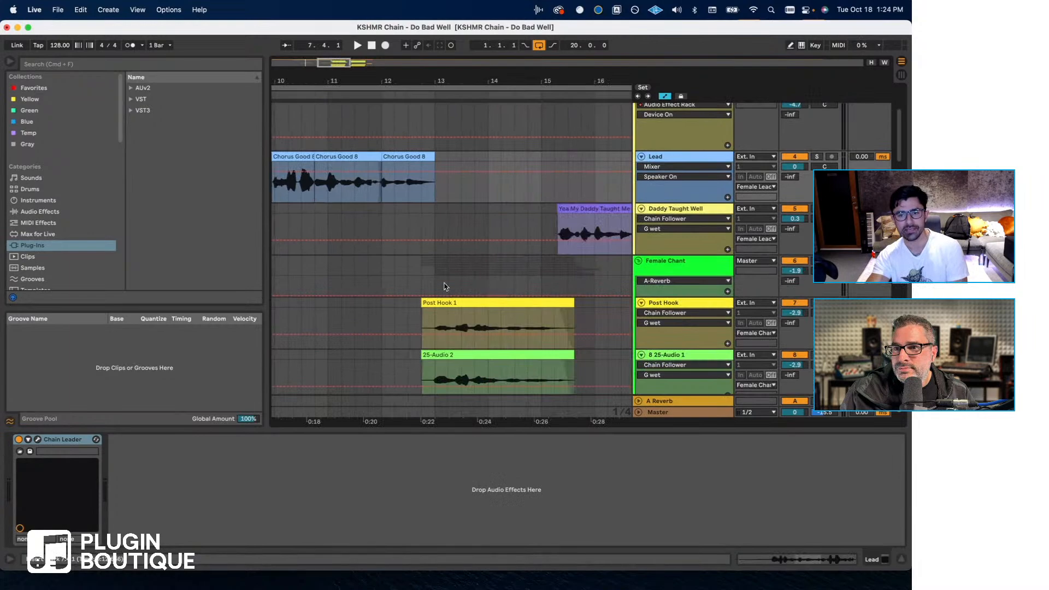
pyautogui.scroll(-8, 442, 281)
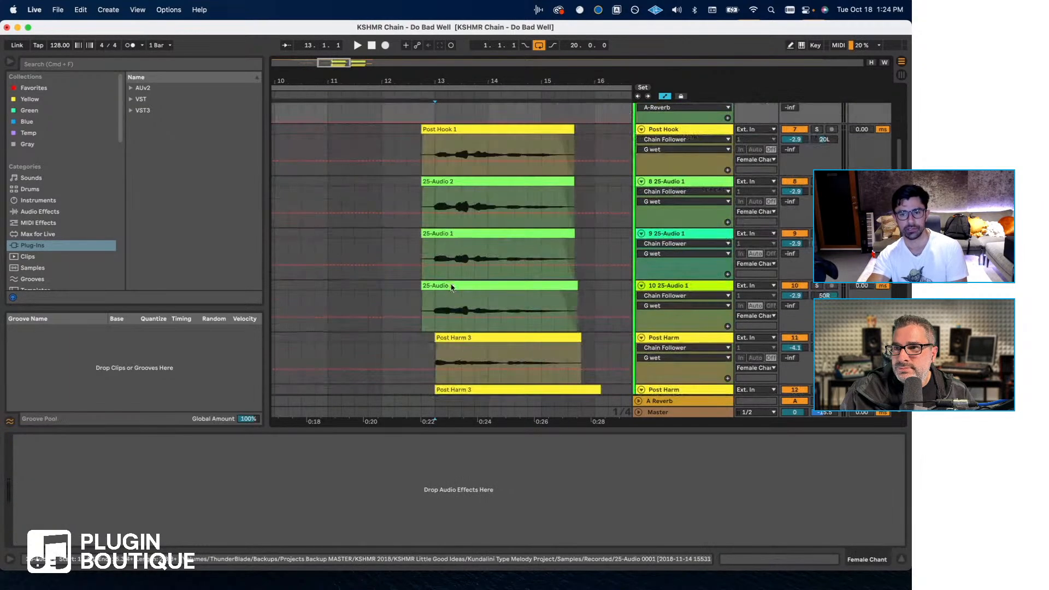
pyautogui.click(451, 285)
pyautogui.scroll(5, 453, 287)
pyautogui.hscroll(-5, 462, 292)
pyautogui.scroll(5, 464, 293)
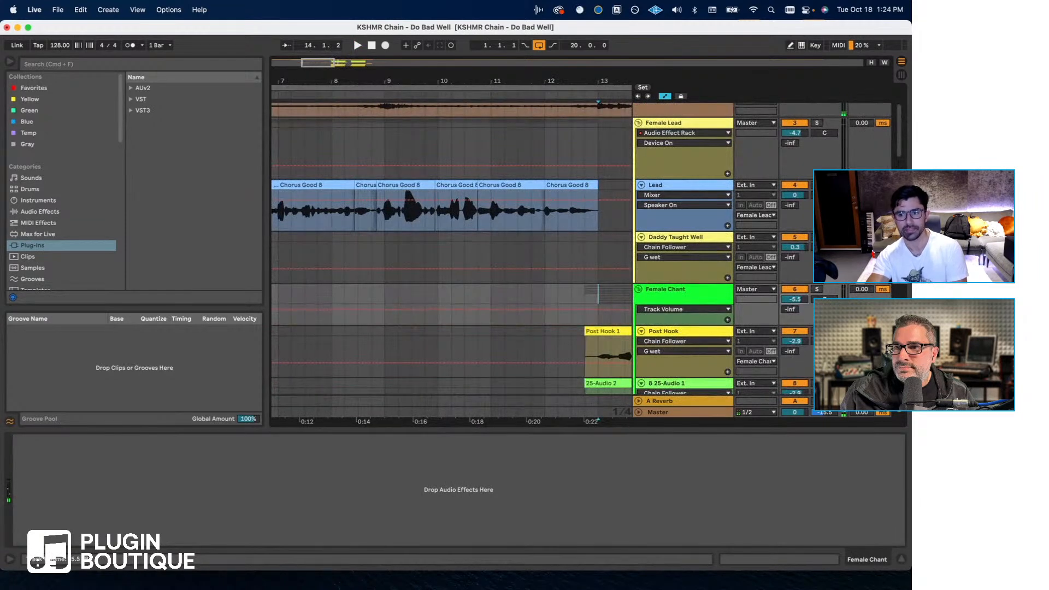
pyautogui.click(661, 190)
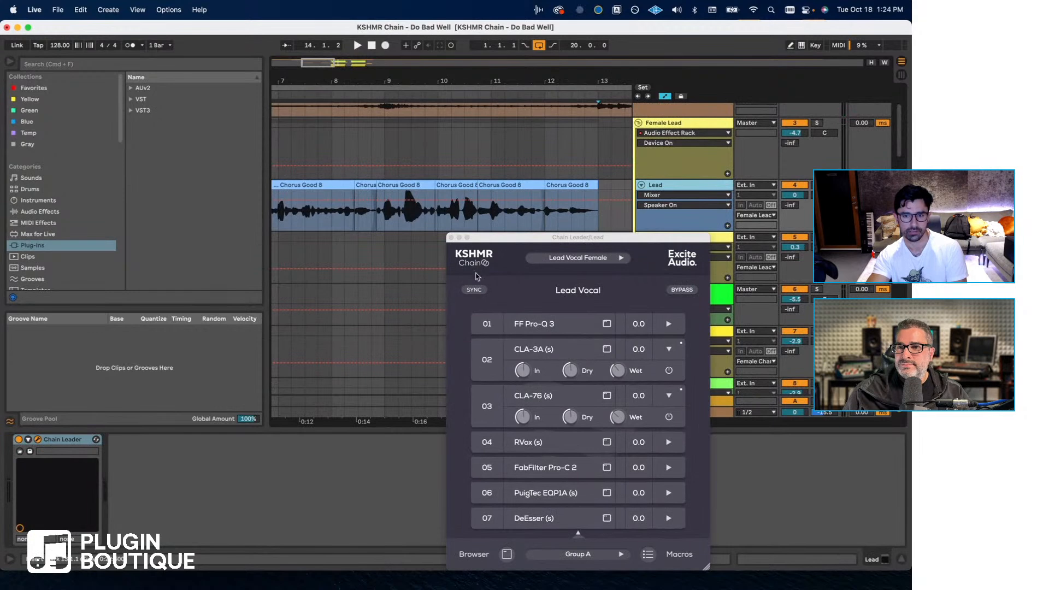
pyautogui.click(451, 237)
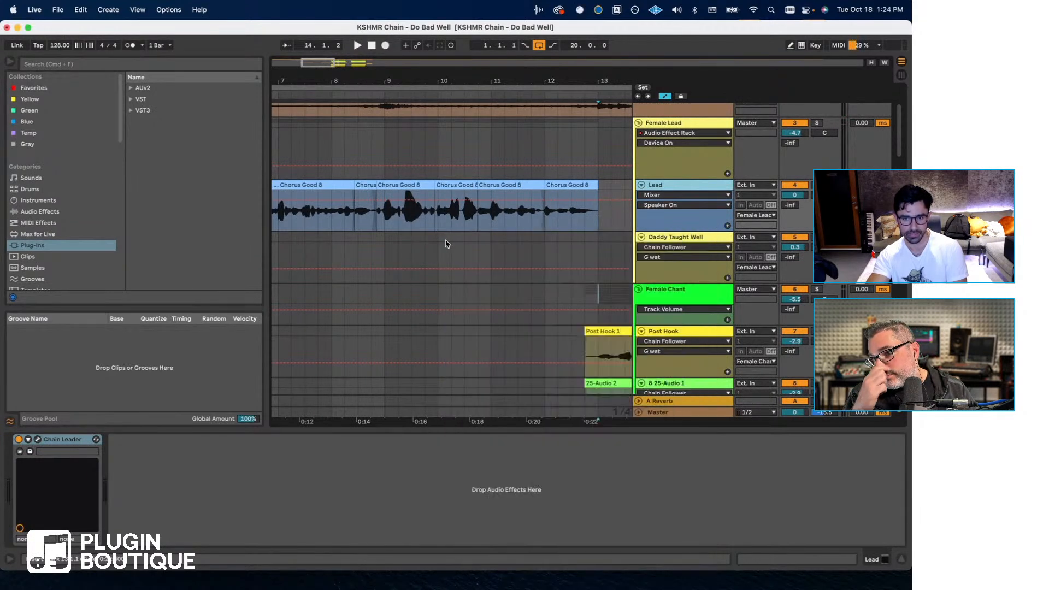
# - Play the Lead vocal from bar 6, enable the Audio Effect Rack on the Female Lead group, and stop playback
pyautogui.press('space')
pyautogui.hscroll(4, 442, 239)
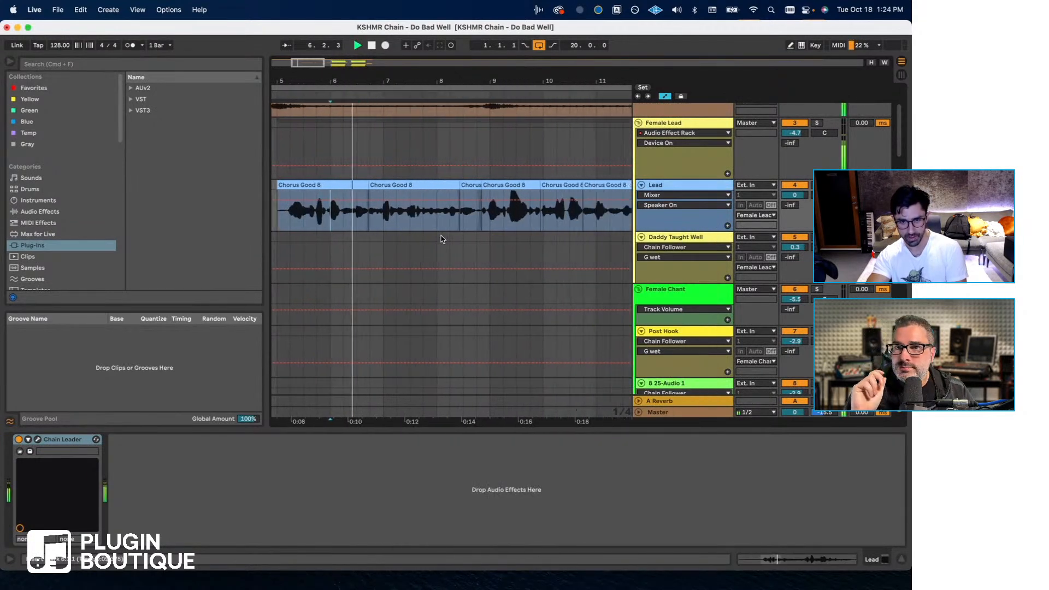
pyautogui.click(673, 124)
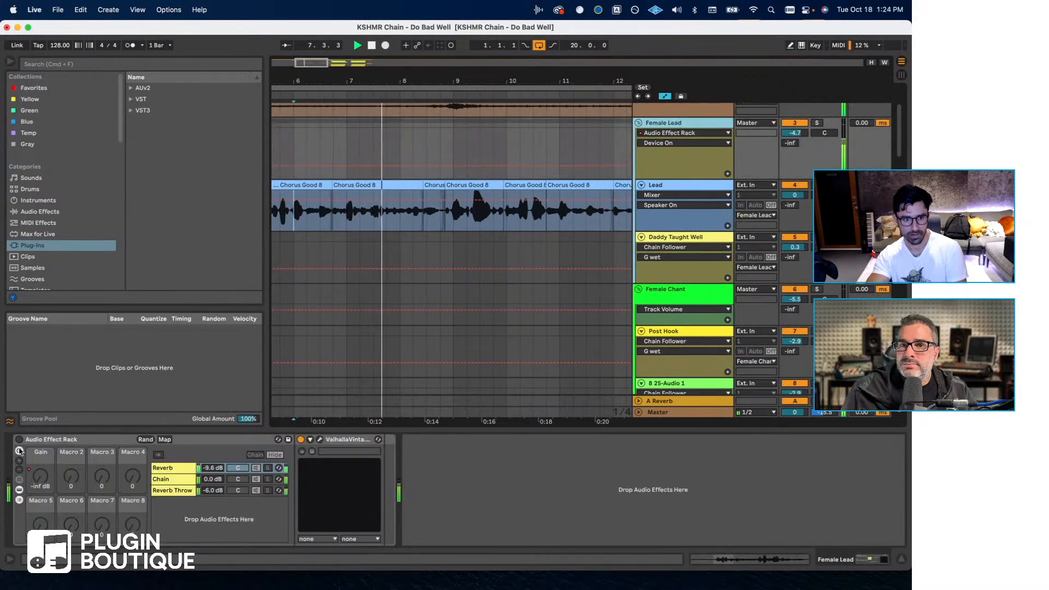
pyautogui.scroll(-3, 431, 281)
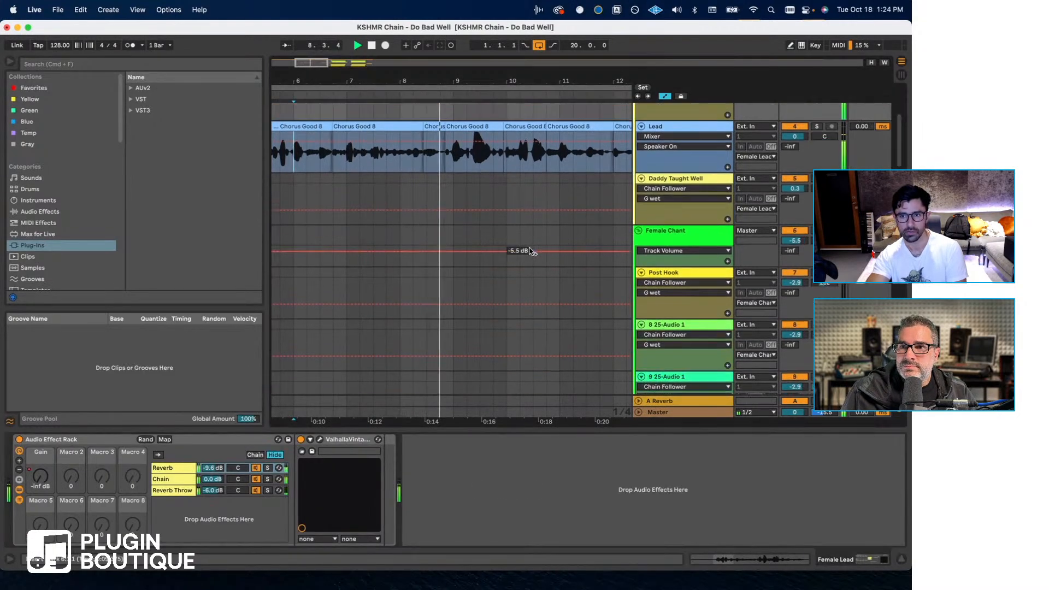
pyautogui.scroll(-15, 552, 272)
pyautogui.press('space')
# - Look through the Female Chant, Male Support and Male Ending tracks and return to the Female Lead group
pyautogui.scroll(12, 553, 276)
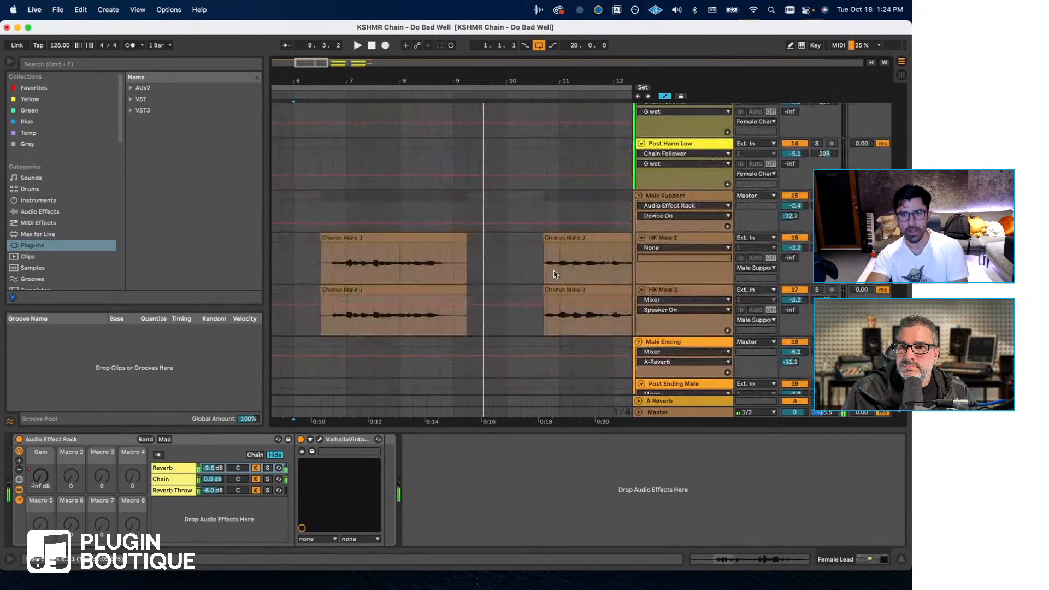
pyautogui.scroll(8, 556, 280)
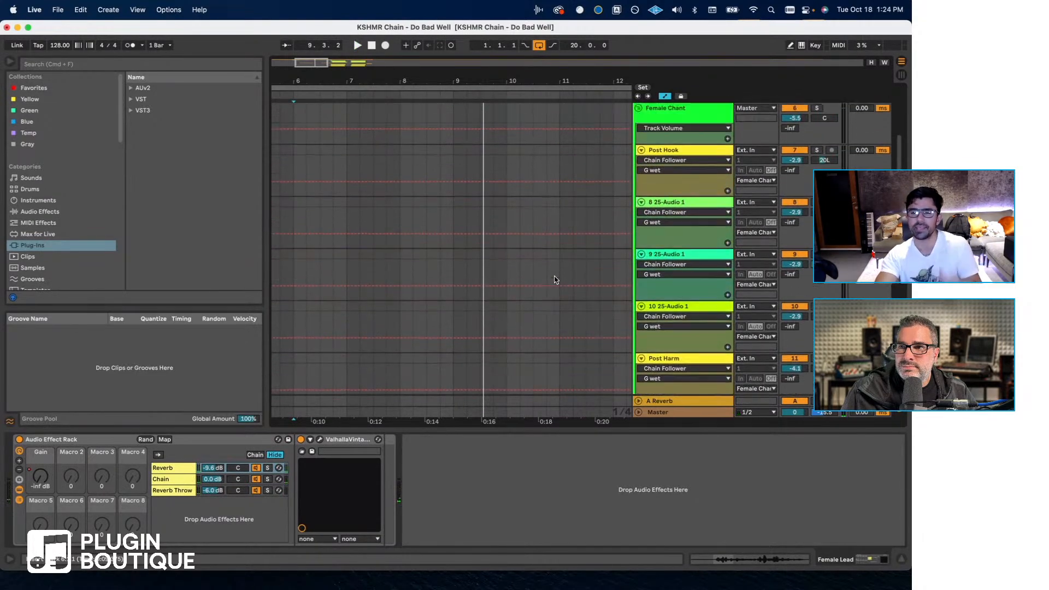
pyautogui.scroll(-12, 555, 283)
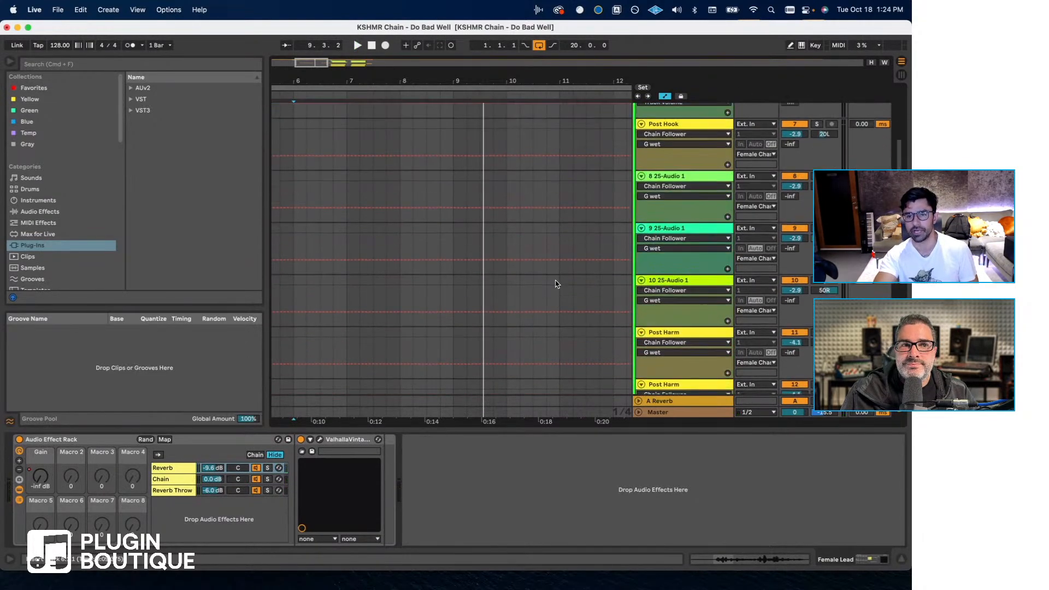
pyautogui.scroll(-5, 556, 282)
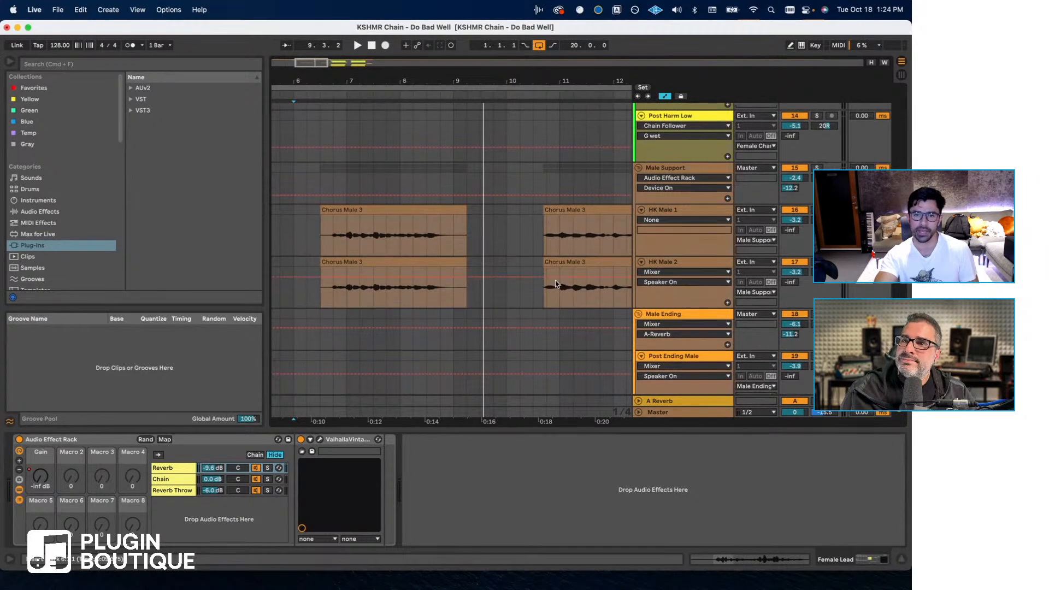
pyautogui.scroll(10, 555, 283)
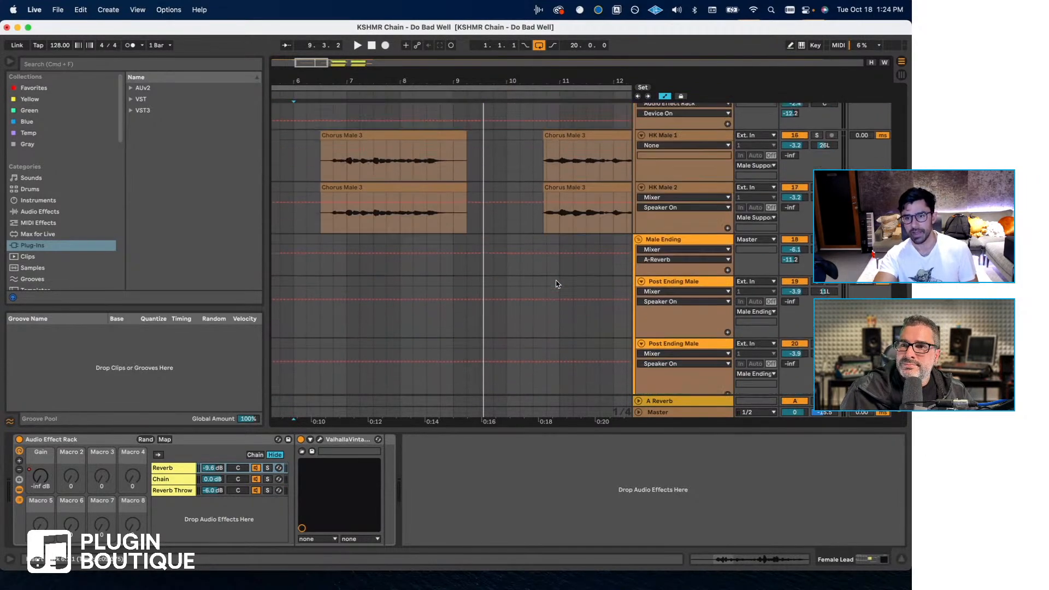
pyautogui.scroll(-4, 579, 295)
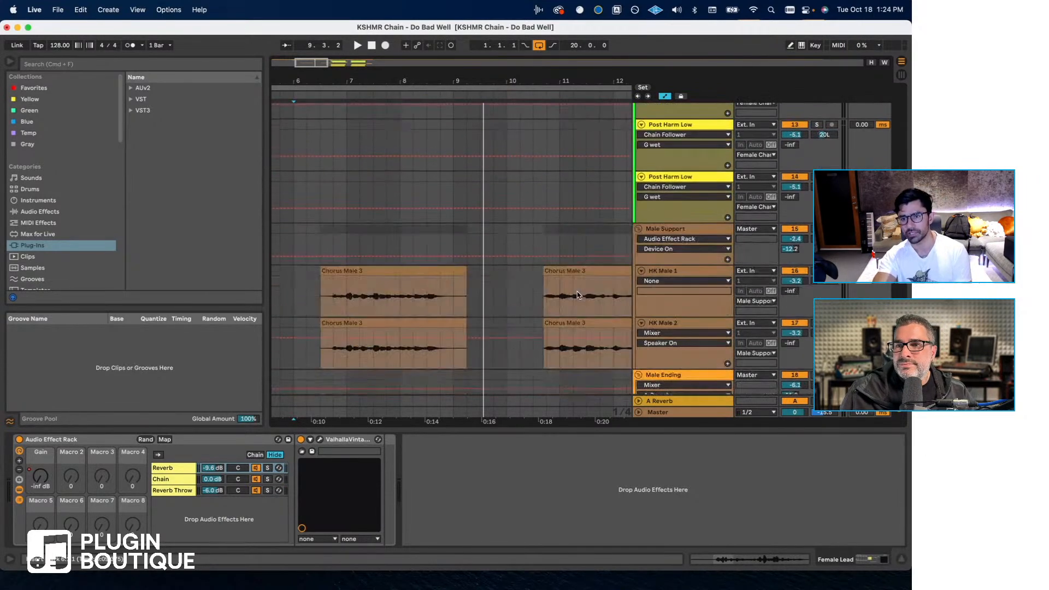
pyautogui.scroll(4, 533, 173)
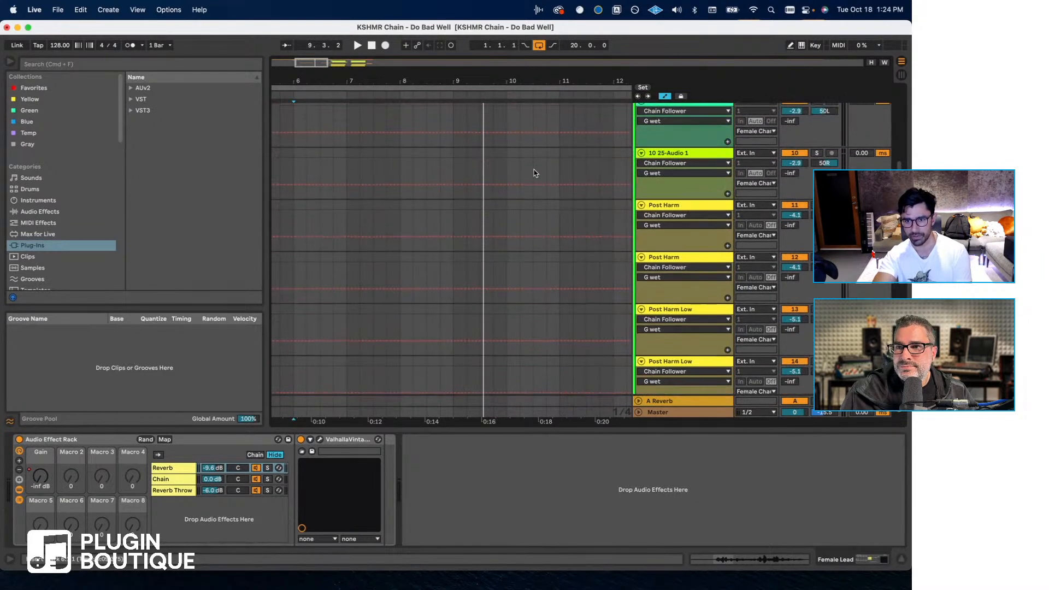
pyautogui.scroll(10, 534, 170)
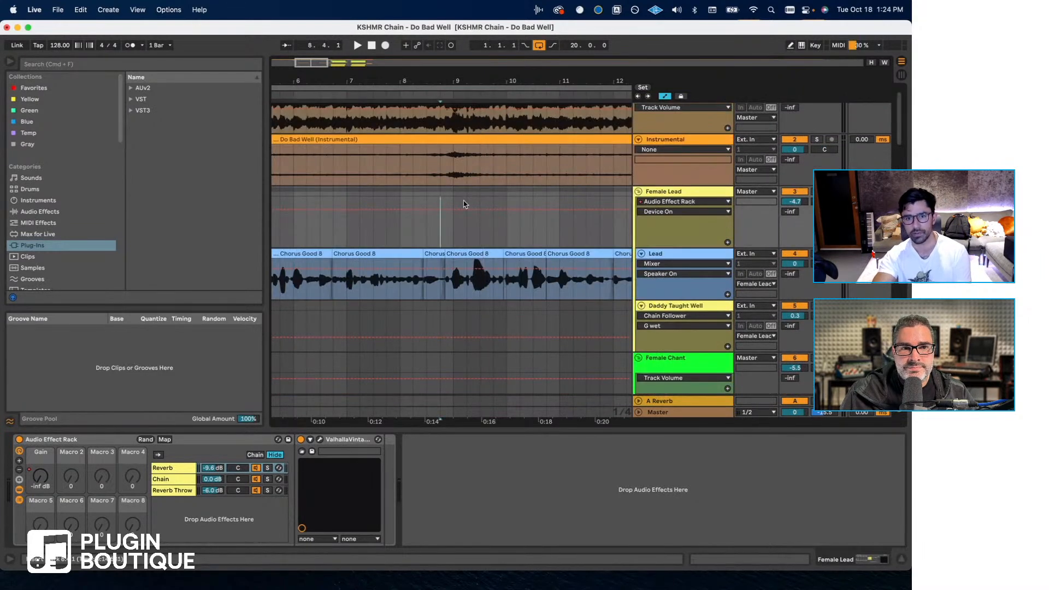
# - Compare the soloed Released Version track against the vocal mix during playback and raise its volume to about -6.8 dB
pyautogui.click(815, 109)
pyautogui.press('space')
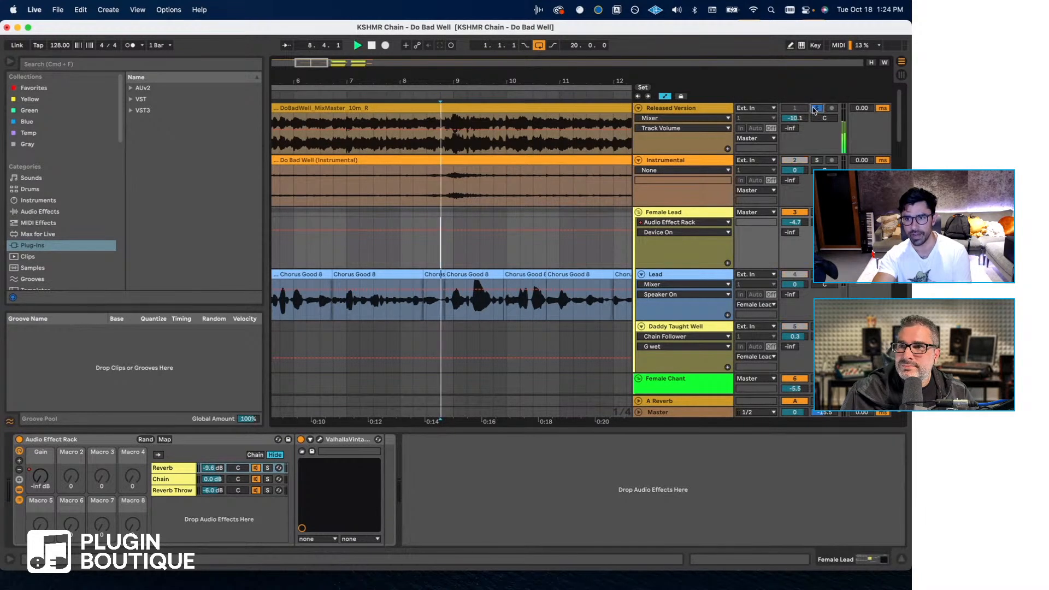
pyautogui.click(815, 109)
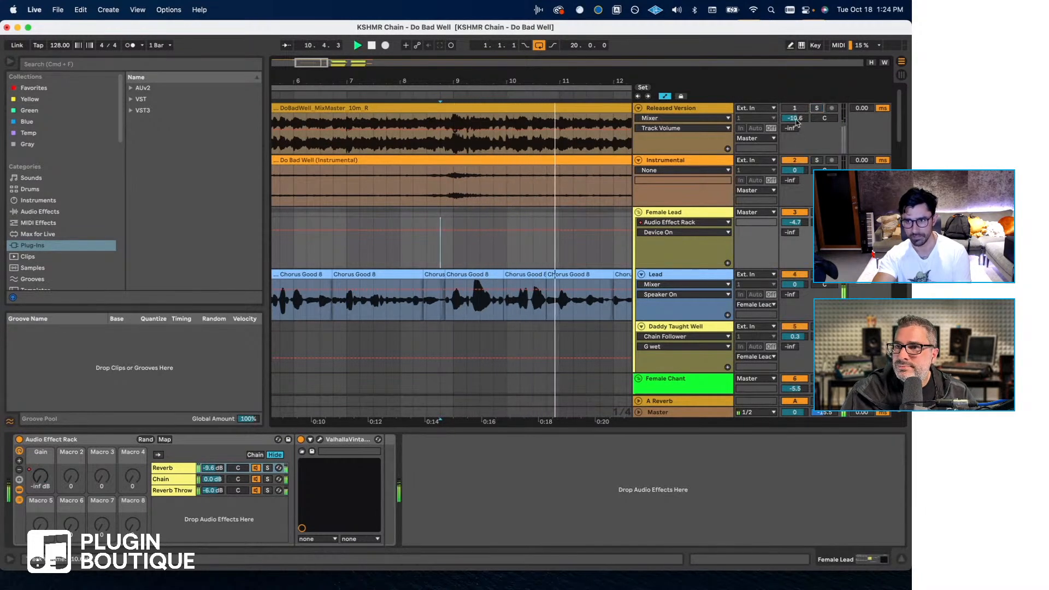
pyautogui.moveTo(795, 119); pyautogui.dragTo(803, 118)
pyautogui.click(817, 109)
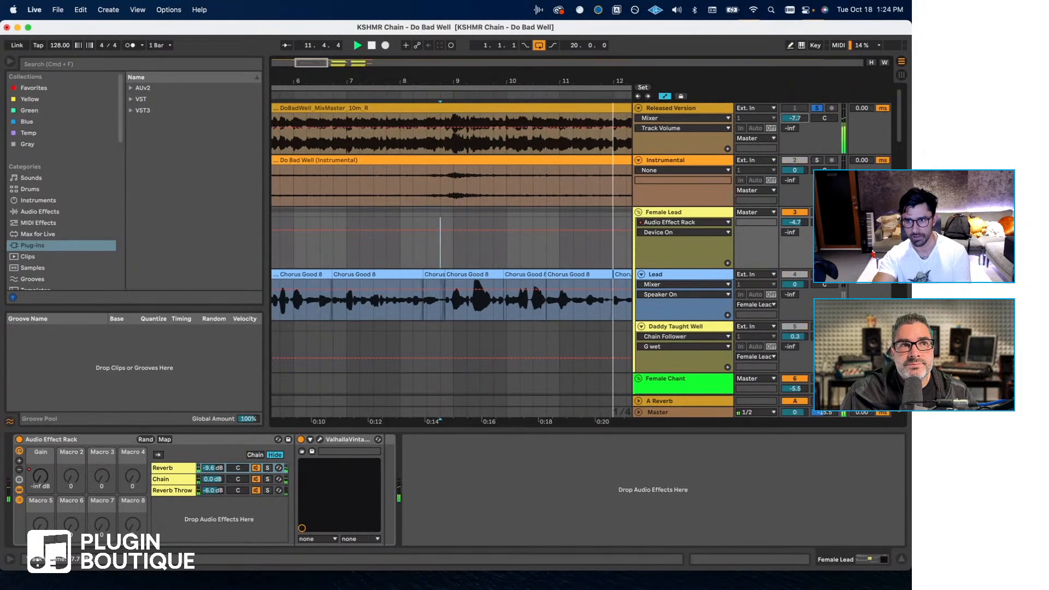
pyautogui.click(817, 108)
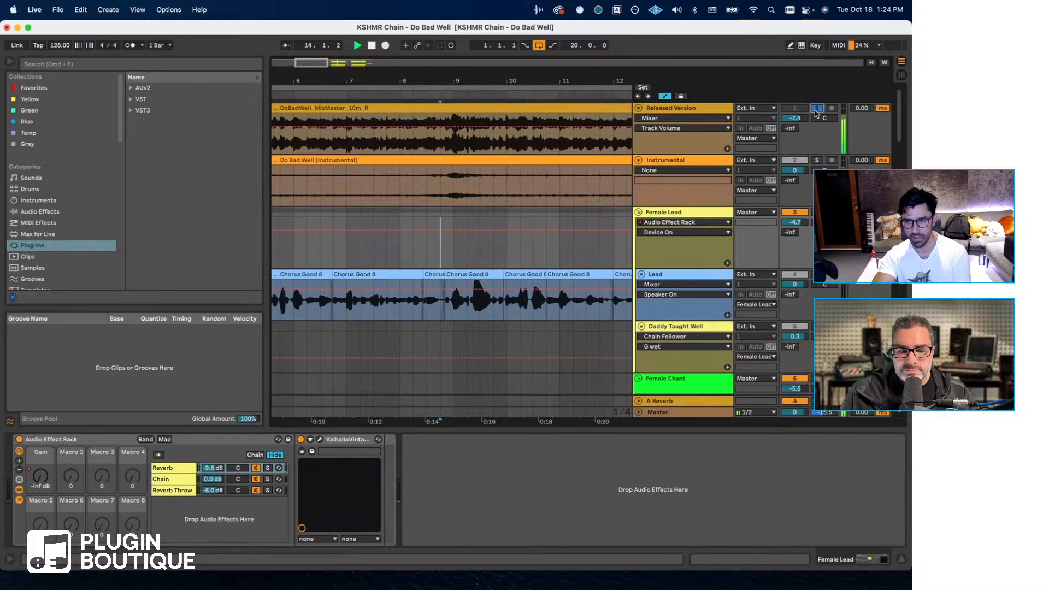
pyautogui.moveTo(805, 119); pyautogui.dragTo(797, 118)
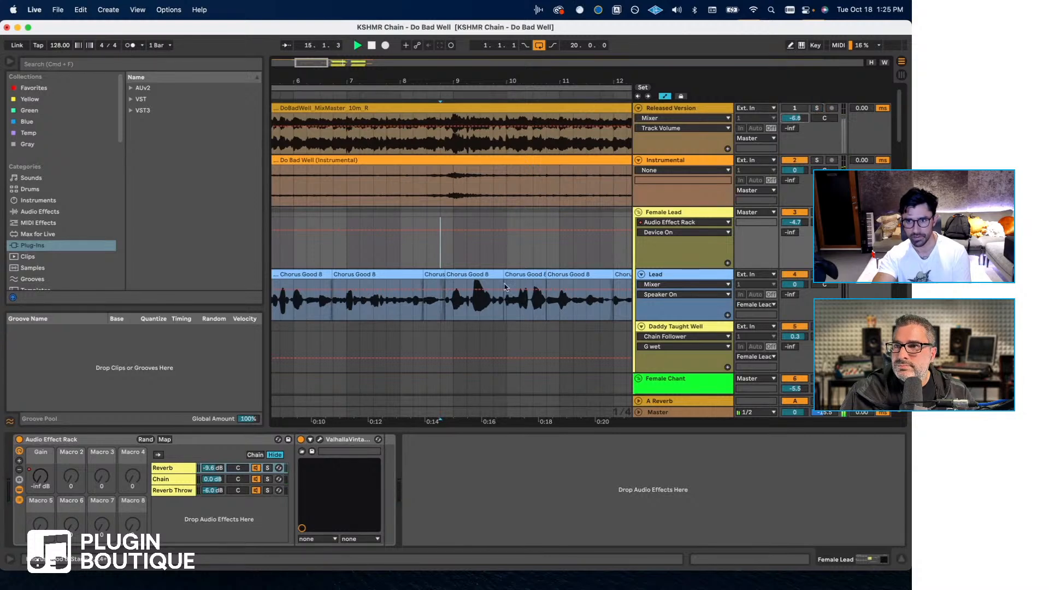
pyautogui.scroll(-5, 495, 285)
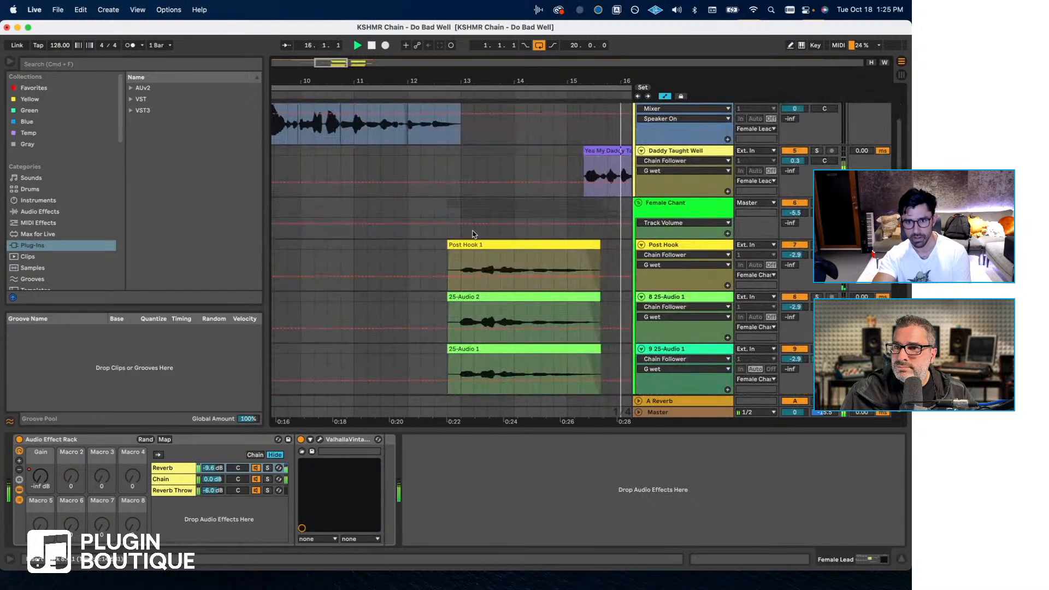
# - Play the Female Chant section from around bar 13 and raise the Female Chant group's volume to about -5.1 dB
pyautogui.click(462, 230)
pyautogui.press('space')
pyautogui.press('space')
pyautogui.click(668, 244)
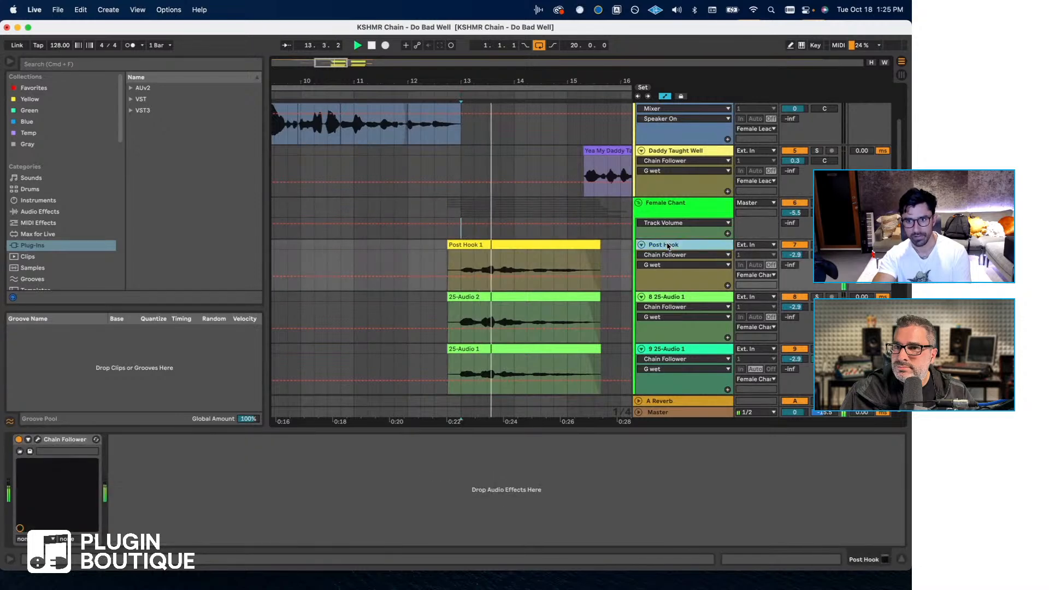
pyautogui.click(688, 210)
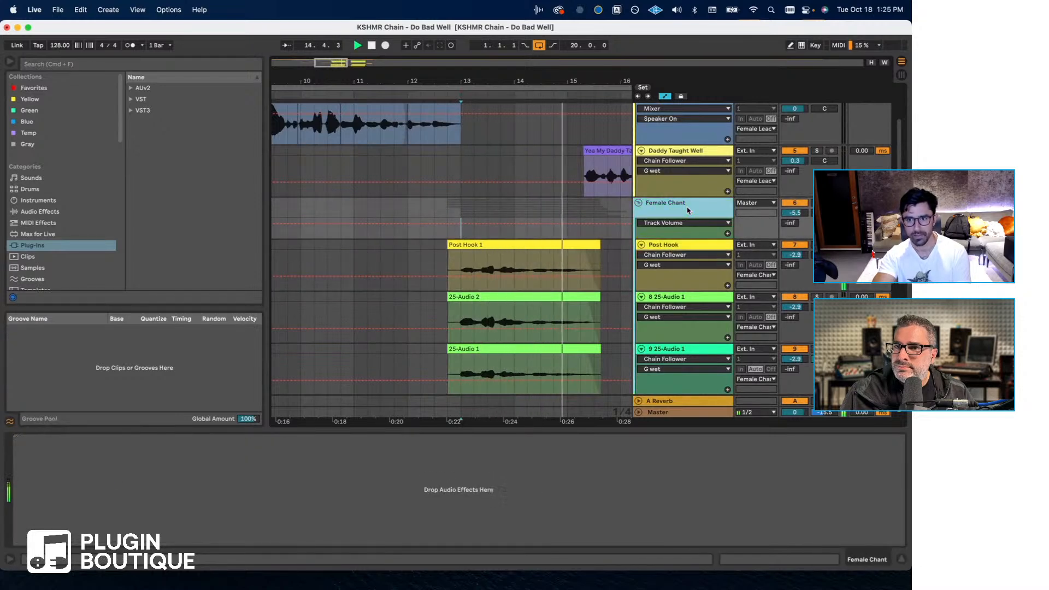
pyautogui.moveTo(790, 216); pyautogui.dragTo(789, 213)
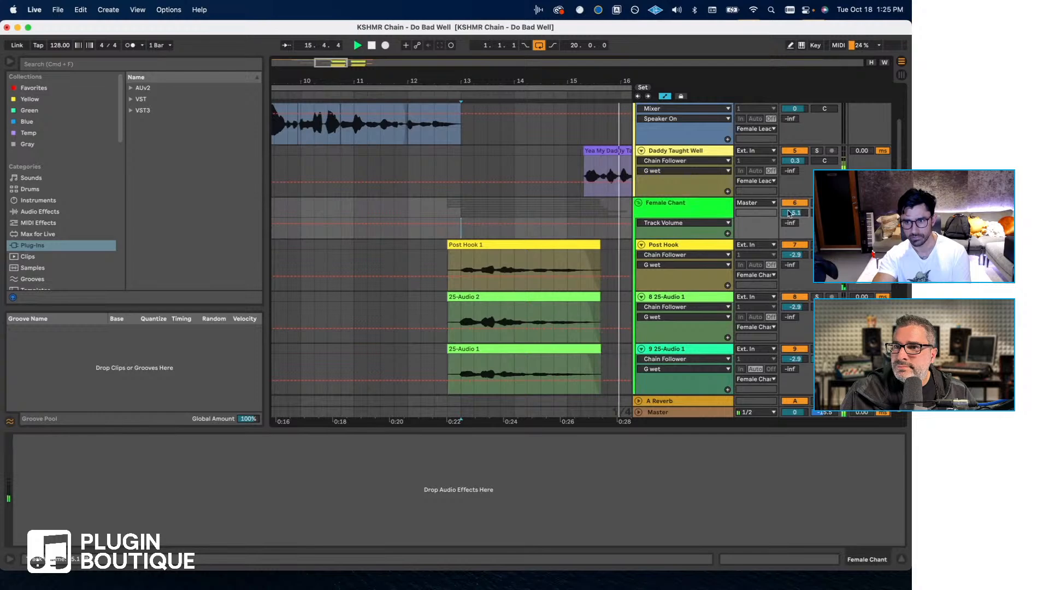
pyautogui.click(703, 209)
# - Pan the Post Hook track left and the 8 25-Audio 1 track to 42R in the Female Chant group
pyautogui.scroll(-1, 777, 253)
pyautogui.click(823, 249)
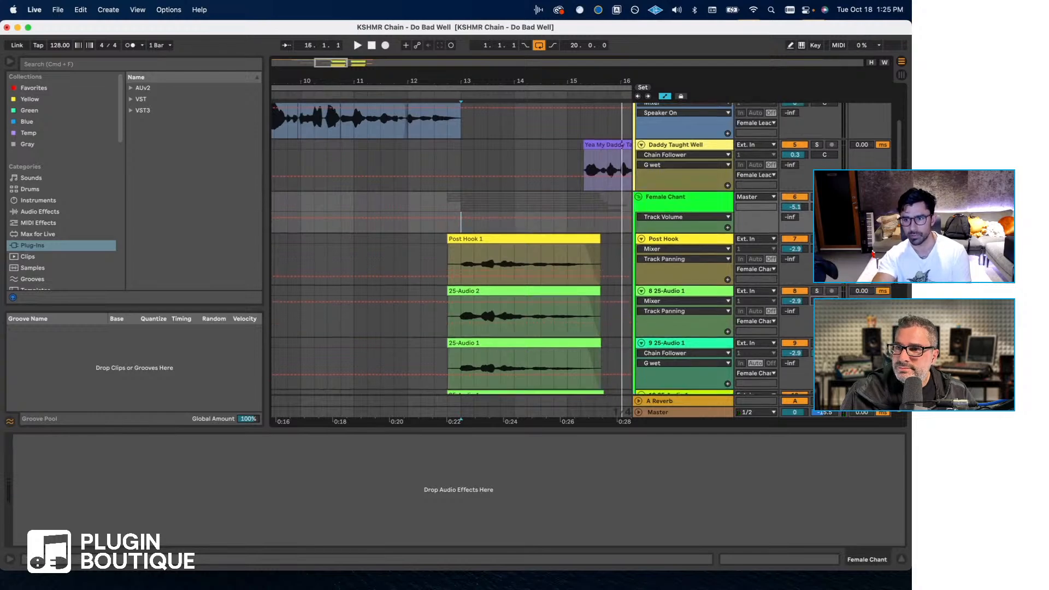
pyautogui.scroll(-5, 546, 249)
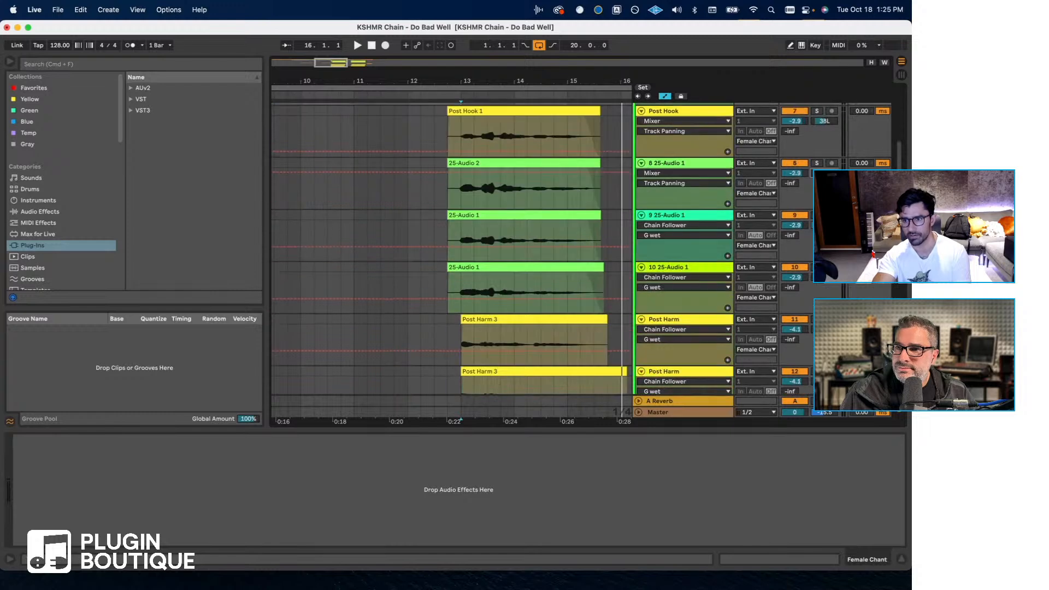
# - Pan the two Post Harm tracks to 39L and 38R, and adjust the panning of the Post Harm Low tracks
pyautogui.scroll(-2, 546, 249)
pyautogui.moveTo(824, 290); pyautogui.dragTo(824, 298)
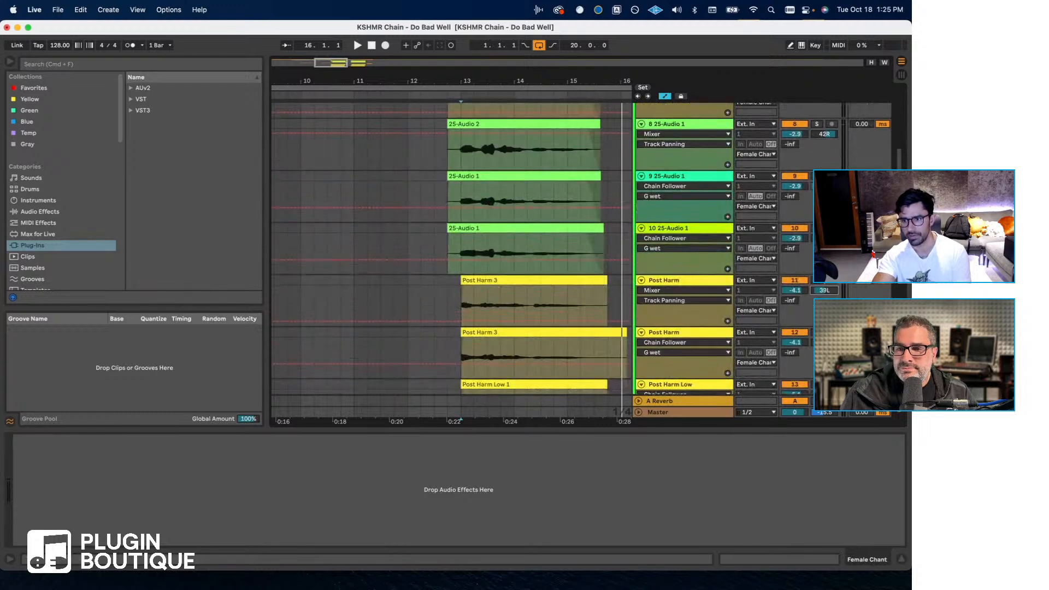
pyautogui.moveTo(824, 342); pyautogui.dragTo(824, 337)
pyautogui.scroll(-7, 824, 340)
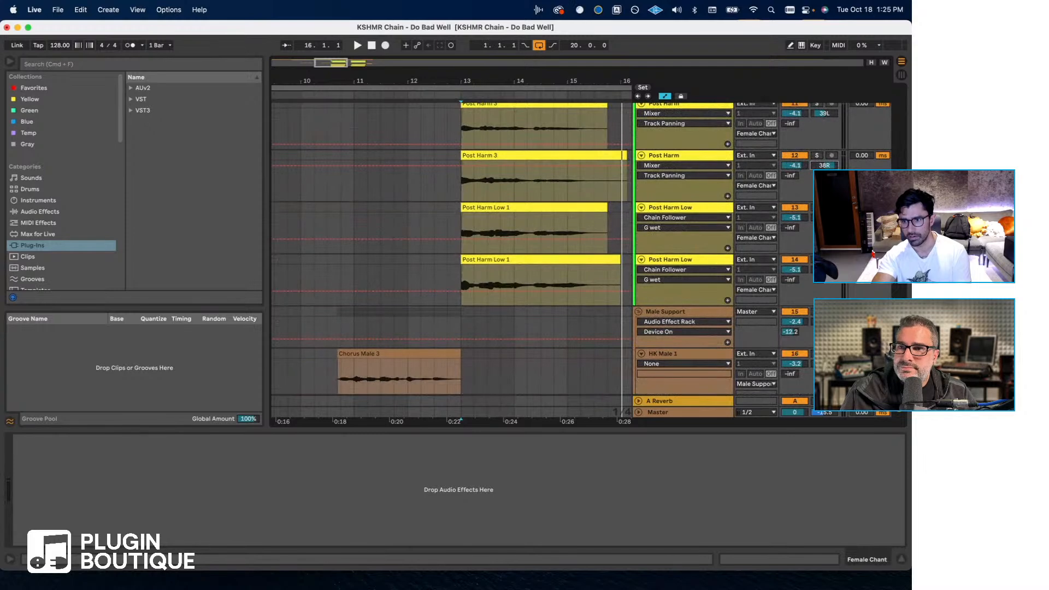
pyautogui.click(824, 218)
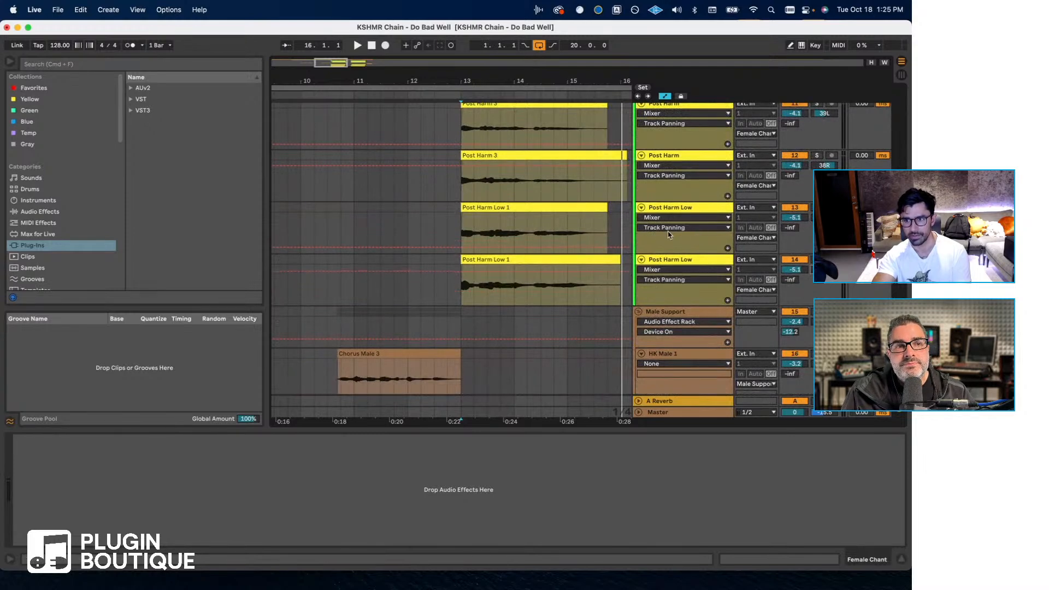
# - Copy the Audio Effect Rack from the Female Lead group and paste it onto the Female Chant group
pyautogui.scroll(10, 682, 207)
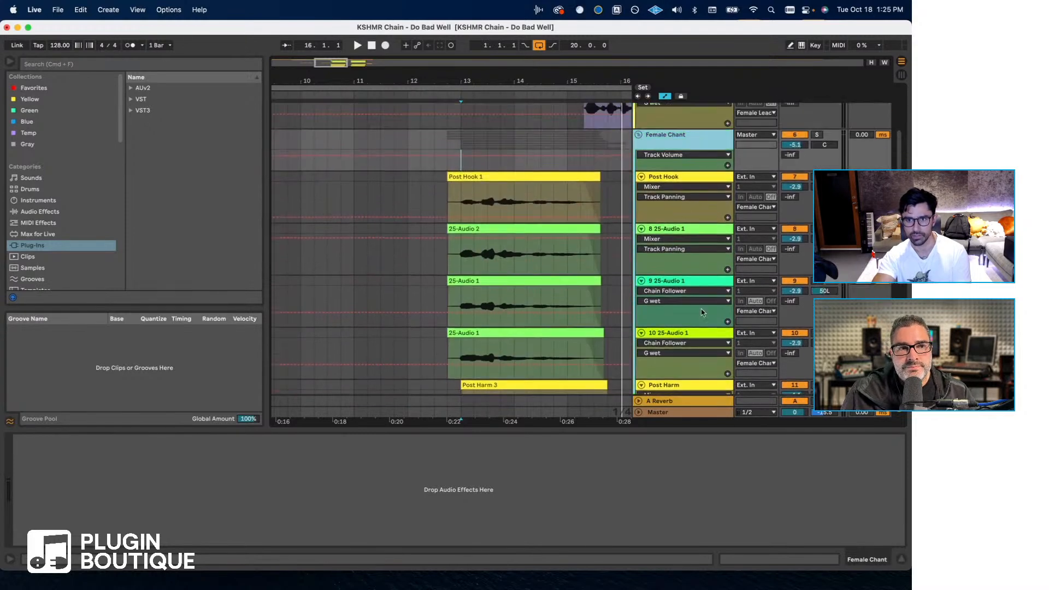
pyautogui.scroll(8, 703, 314)
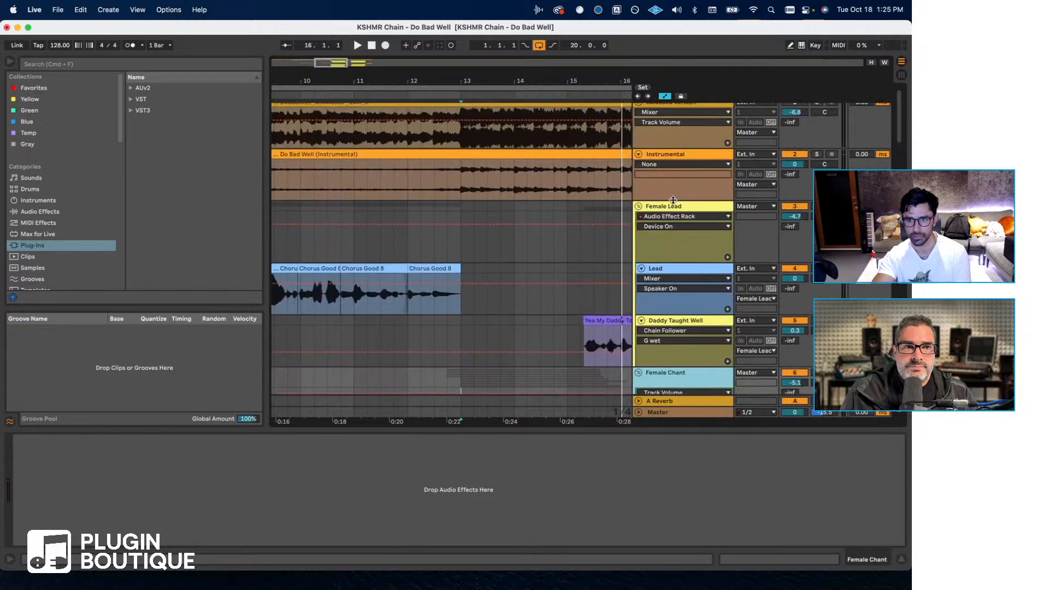
pyautogui.click(670, 208)
pyautogui.click(39, 447)
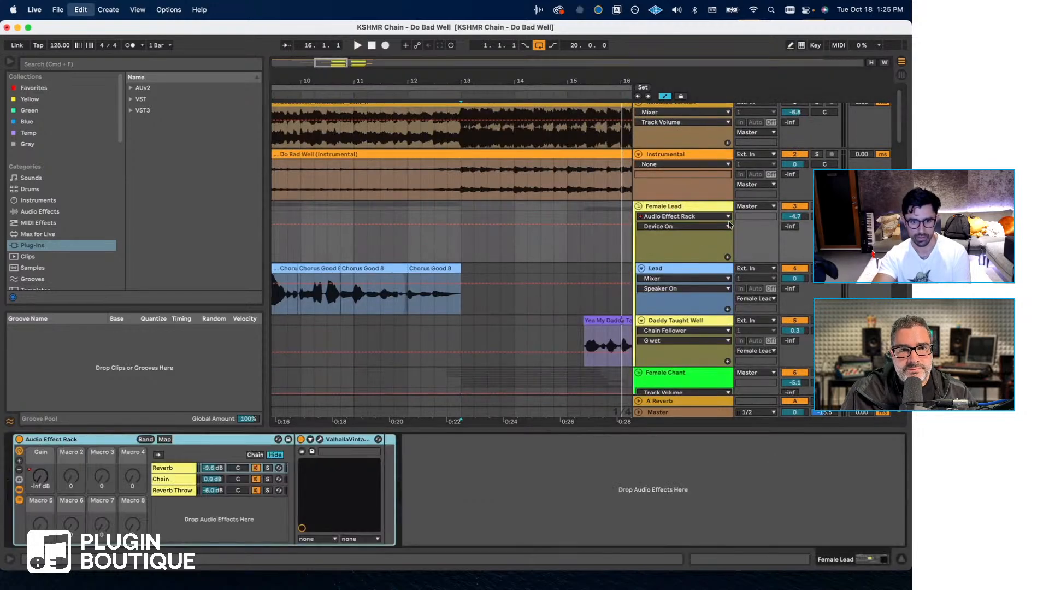
pyautogui.scroll(-5, 729, 226)
pyautogui.click(691, 267)
pyautogui.click(334, 527)
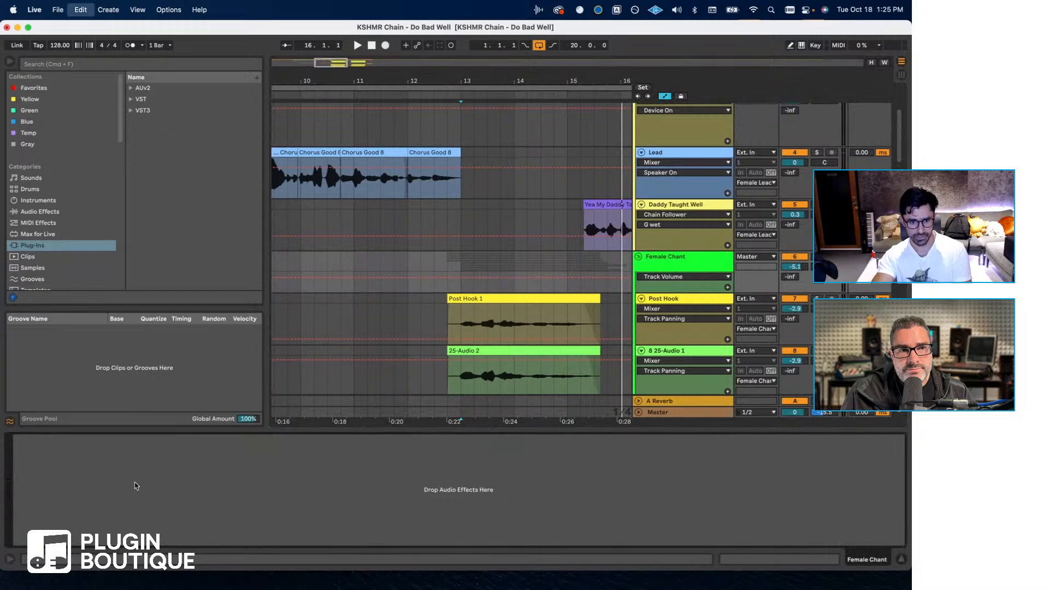
pyautogui.press('super+v')
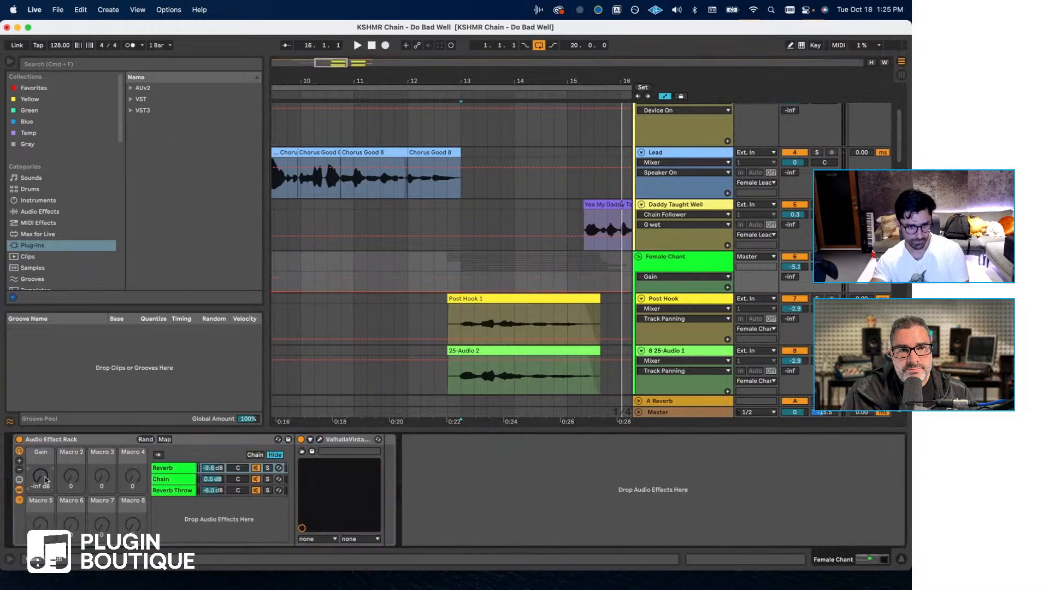
# - Open ValhallaVintageVerb in the Female Chant rack's Reverb chain and balance the group's volume to about -5.7 dB during playback
pyautogui.click(164, 468)
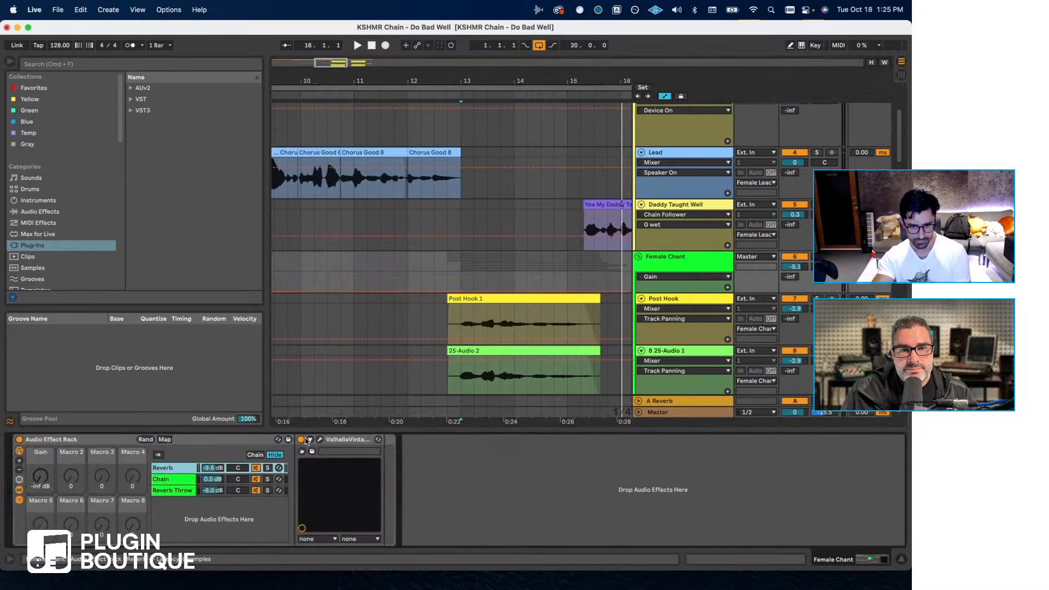
pyautogui.click(319, 439)
pyautogui.press('space')
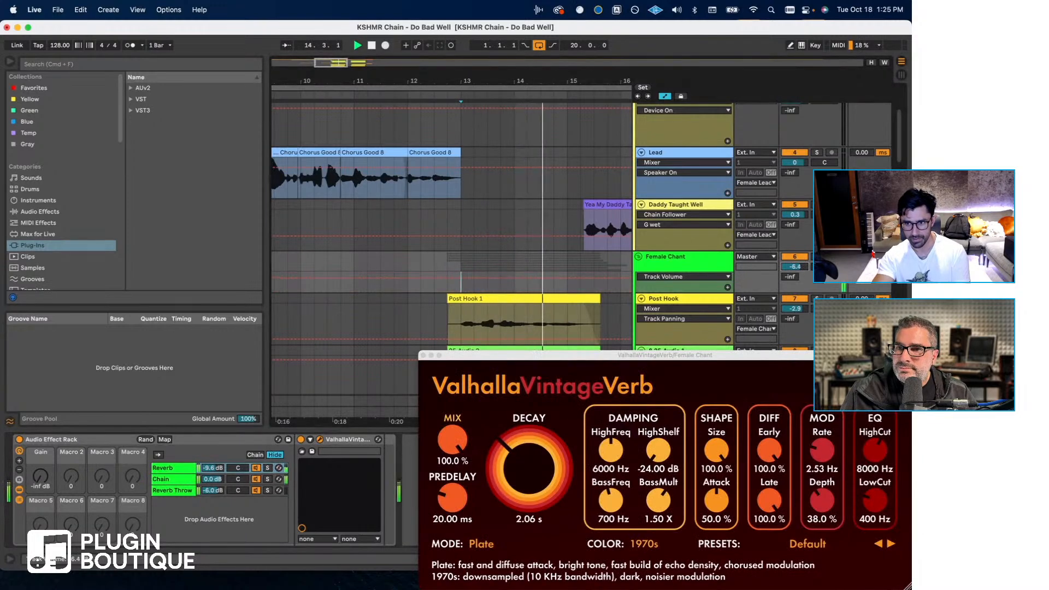
pyautogui.scroll(5, 801, 140)
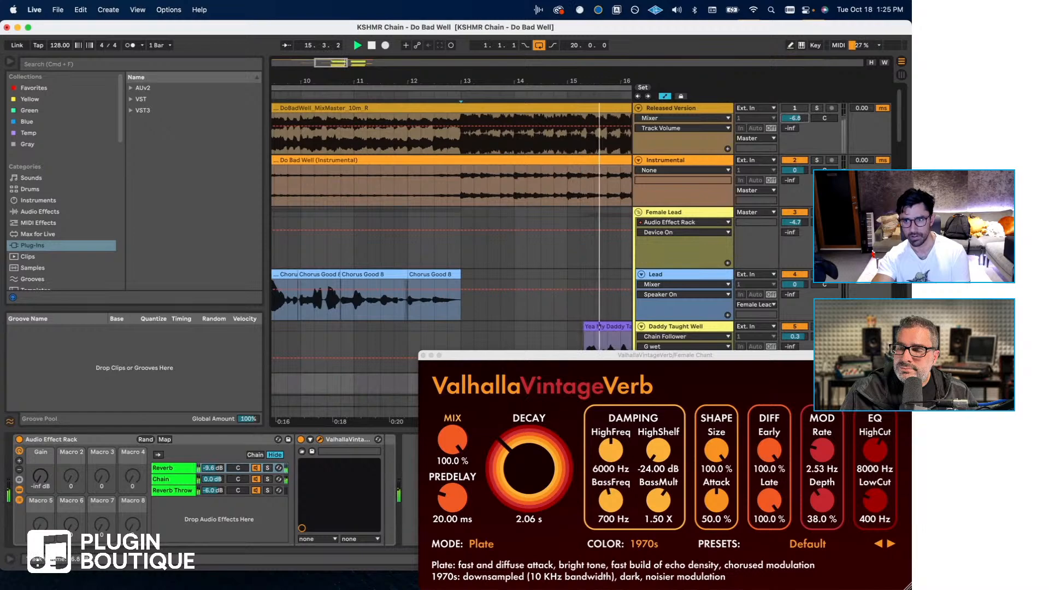
pyautogui.scroll(-5, 794, 252)
pyautogui.scroll(-2, 795, 241)
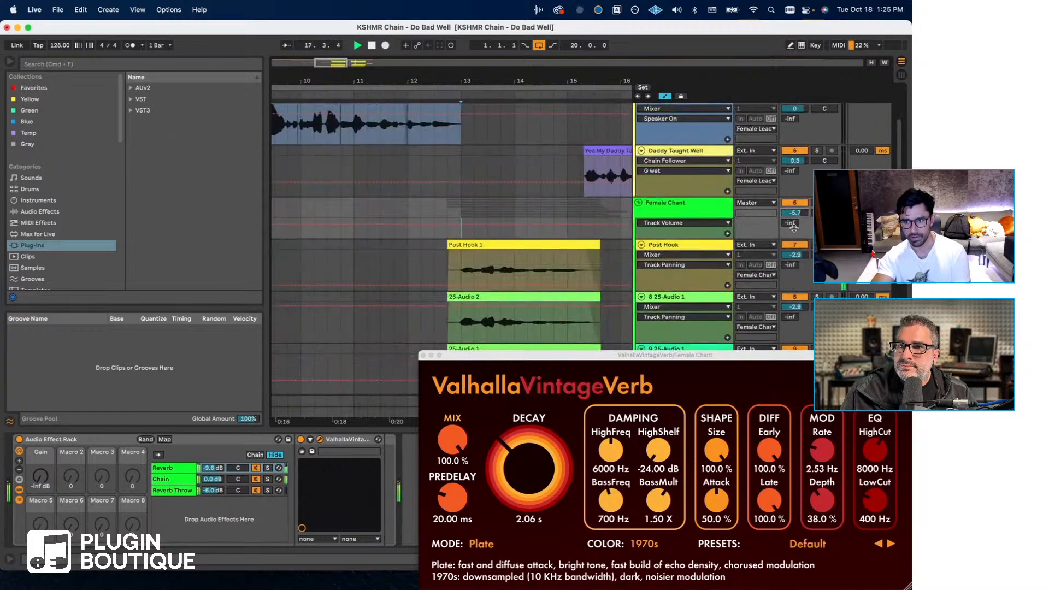
# - Compare the chant mix with the soloed Released Version track, stop playback, and unsolo the track
pyautogui.scroll(7, 793, 227)
pyautogui.click(816, 108)
pyautogui.press('space')
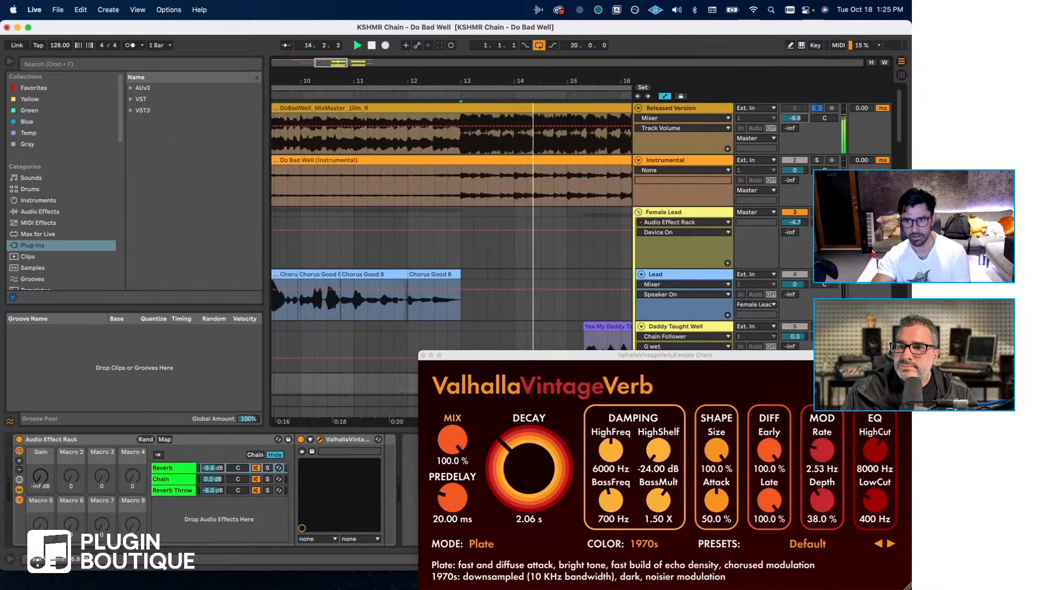
pyautogui.press('space')
pyautogui.click(817, 109)
# - Select the Do Bad Well (Instrumental) clip and lower its gain to about -1.13 dB
pyautogui.hscroll(-6, 498, 184)
pyautogui.hscroll(3, 541, 194)
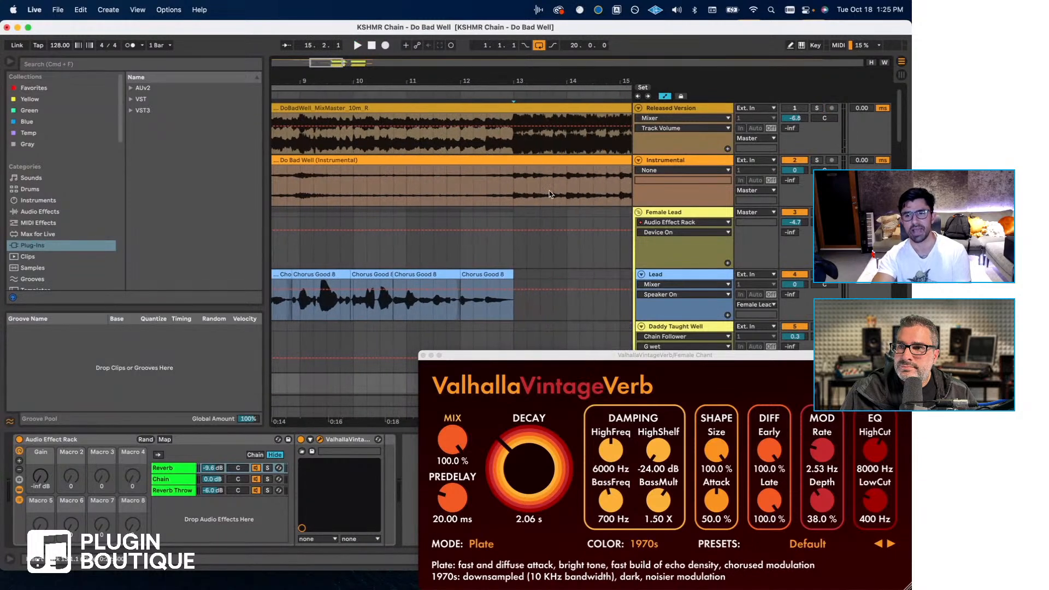
pyautogui.click(518, 187)
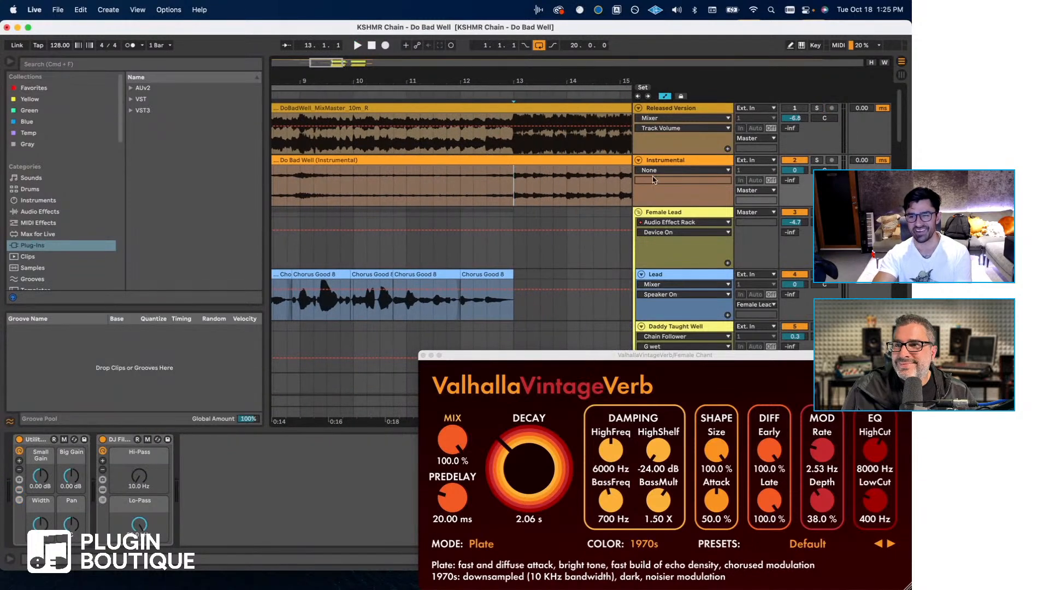
pyautogui.click(554, 172)
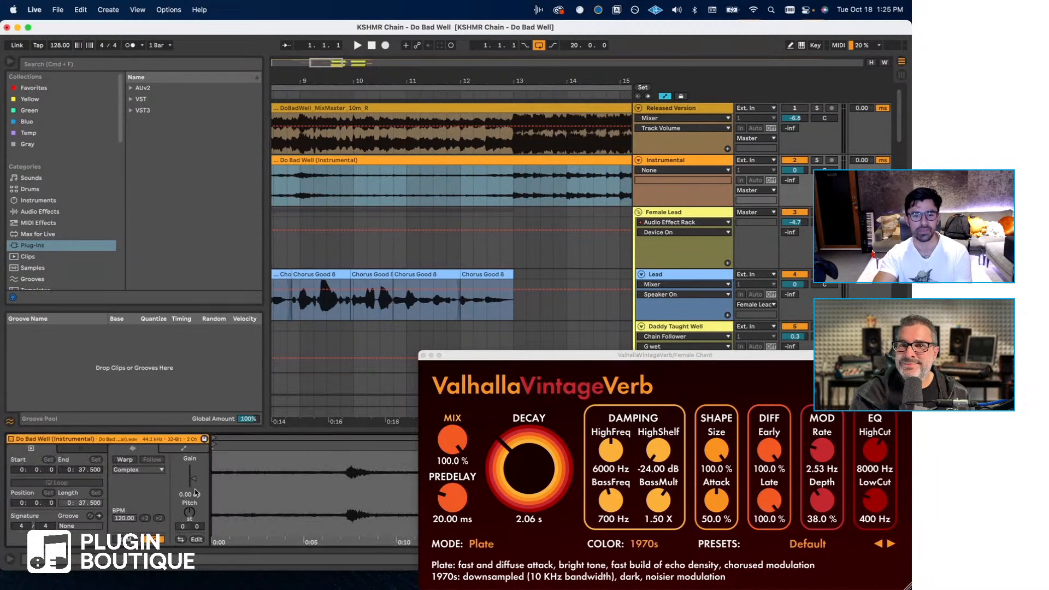
# - Set the playback start to bar 5, close ValhallaVintageVerb, and open the Lead track's Chain Leader
pyautogui.hscroll(-5, 437, 281)
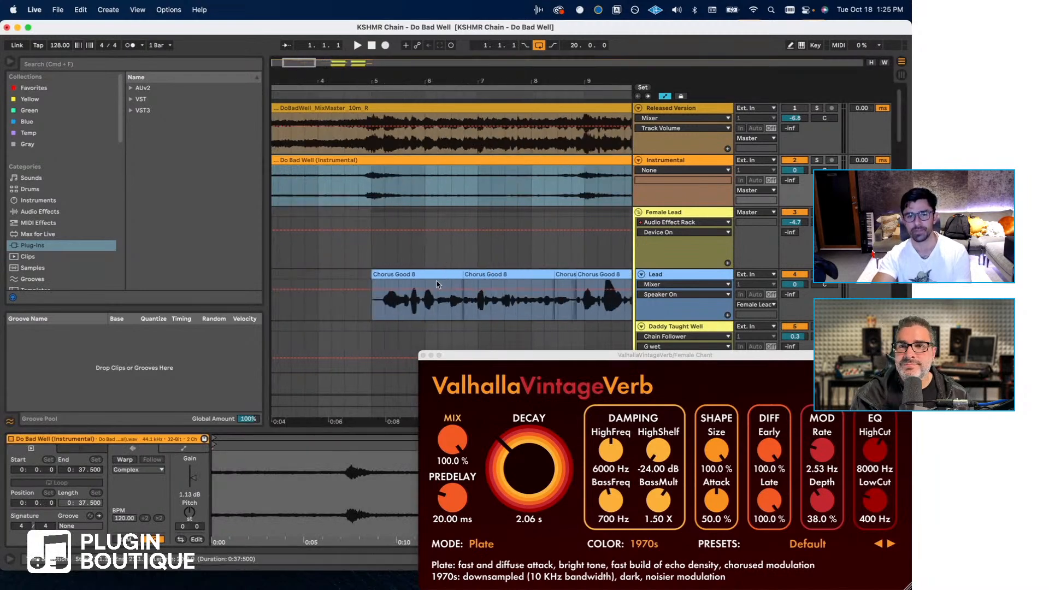
pyautogui.click(376, 253)
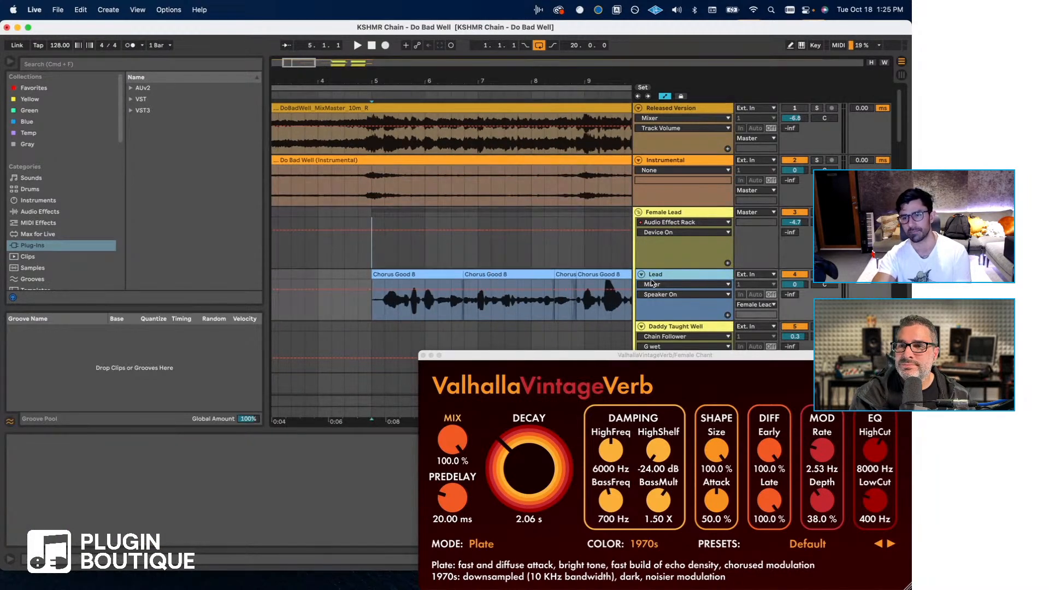
pyautogui.click(422, 355)
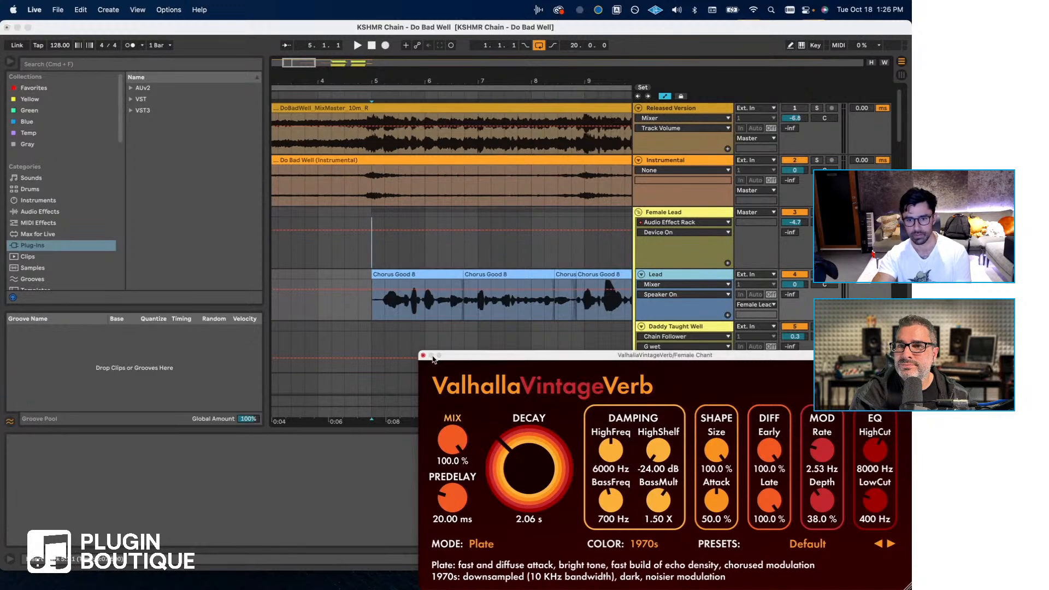
pyautogui.click(423, 355)
pyautogui.click(885, 559)
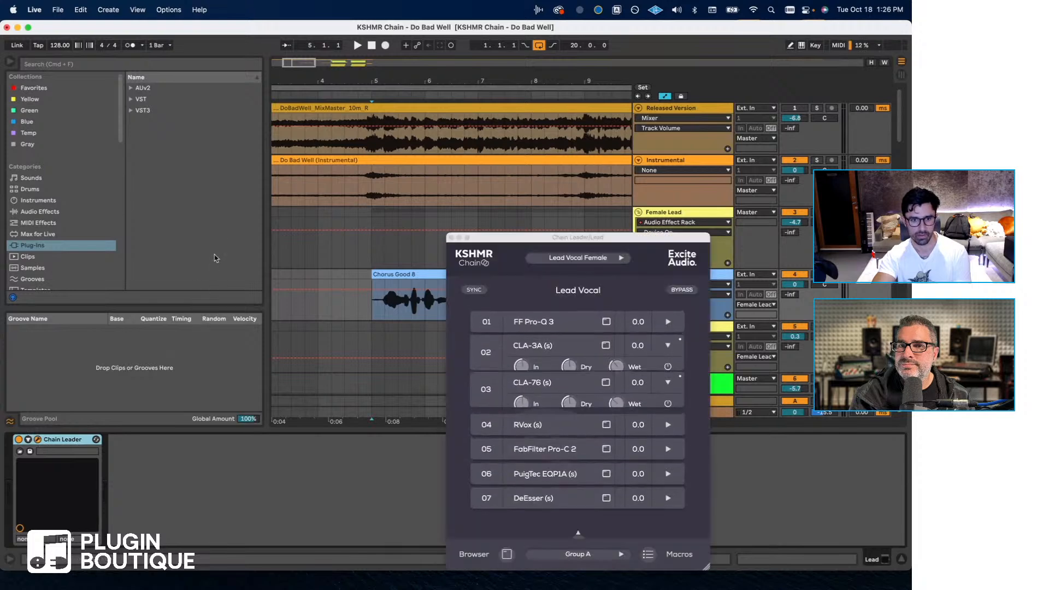
# - Listen to the lead vocal from bar 5 with Chain Leader bypassed, then reactivate the Lead Vocal chain
pyautogui.click(684, 291)
pyautogui.press('space')
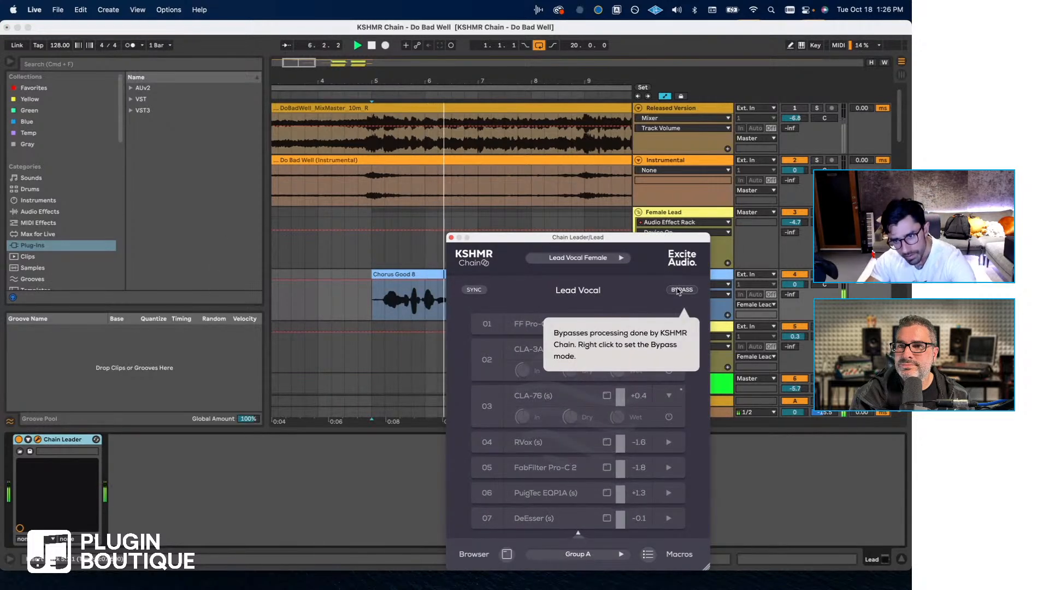
pyautogui.moveTo(580, 240); pyautogui.dragTo(254, 225)
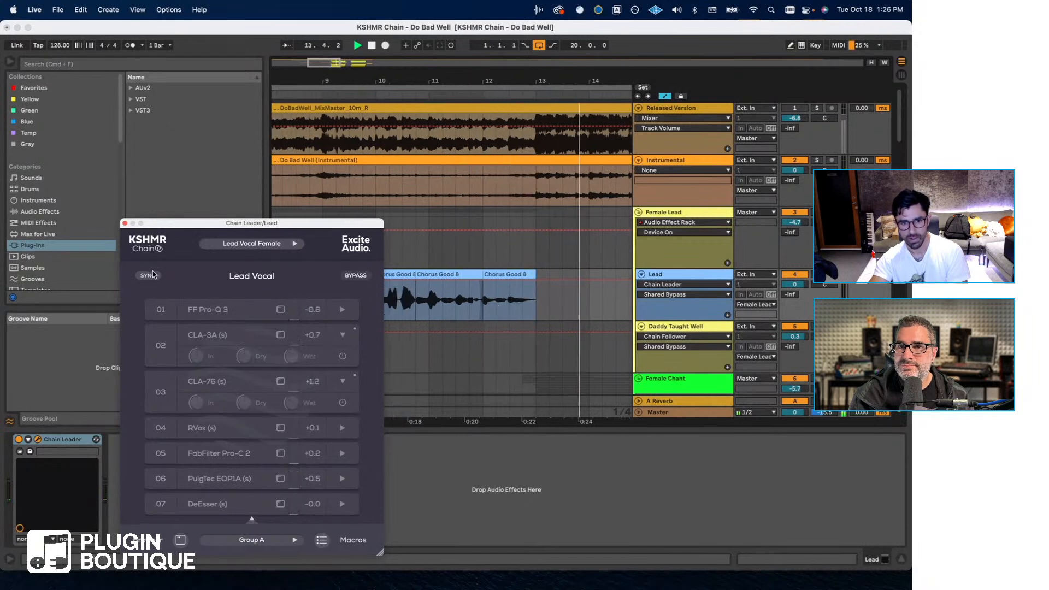
pyautogui.click(352, 277)
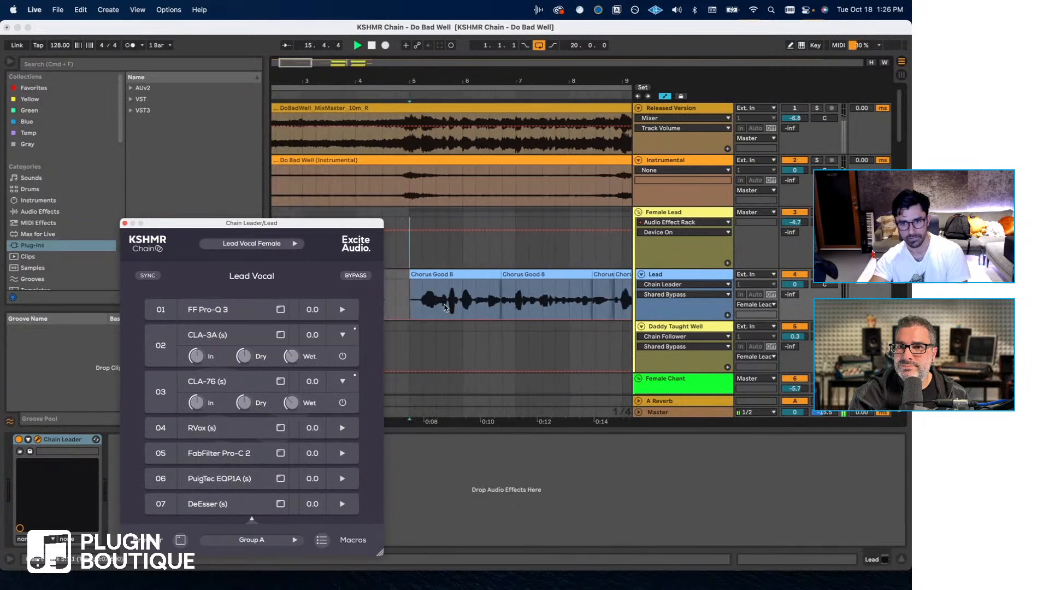
# - Replay the Lead vocal from bar 5 while toggling the chain's bypass to compare, and close the Chain Leader window
pyautogui.click(412, 304)
pyautogui.press('space')
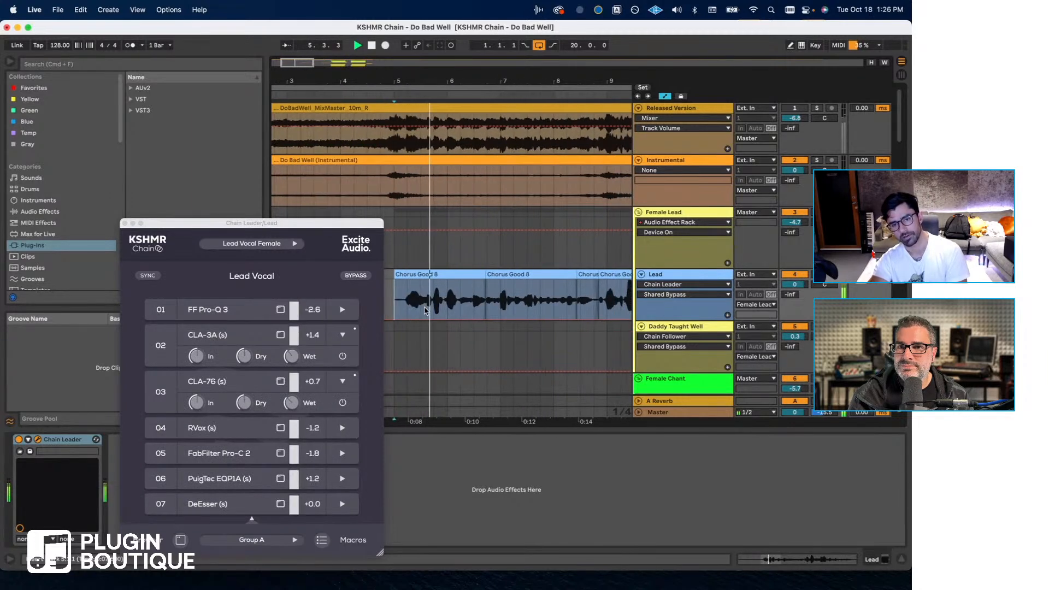
pyautogui.click(364, 276)
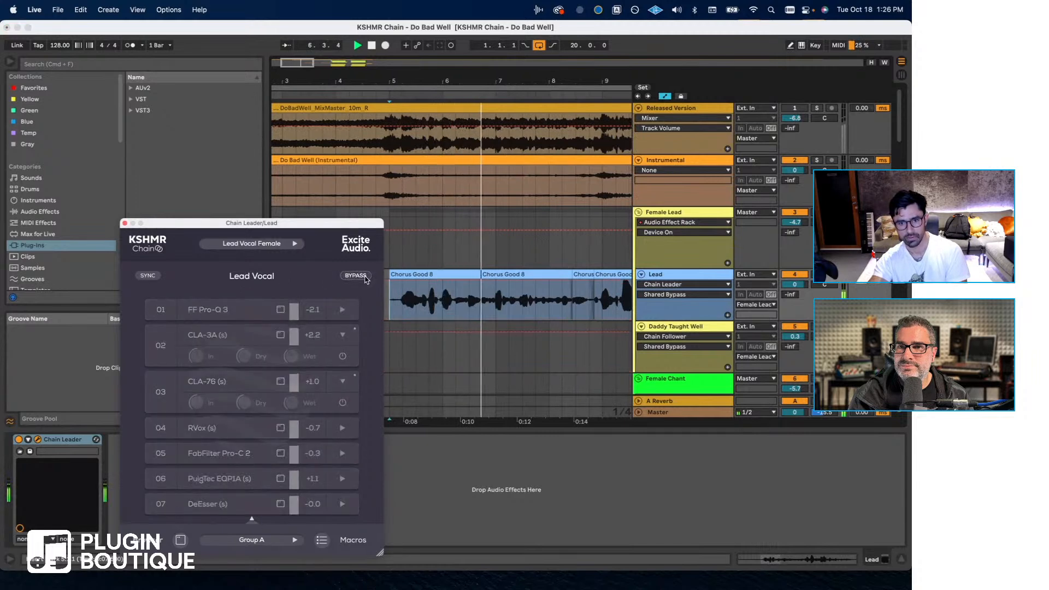
pyautogui.click(365, 277)
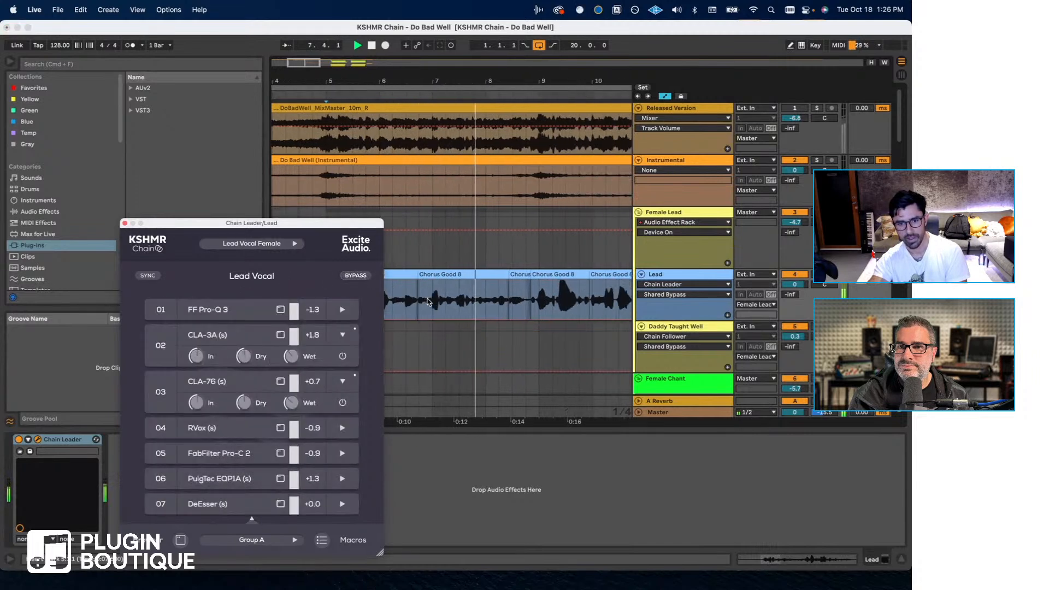
pyautogui.click(356, 275)
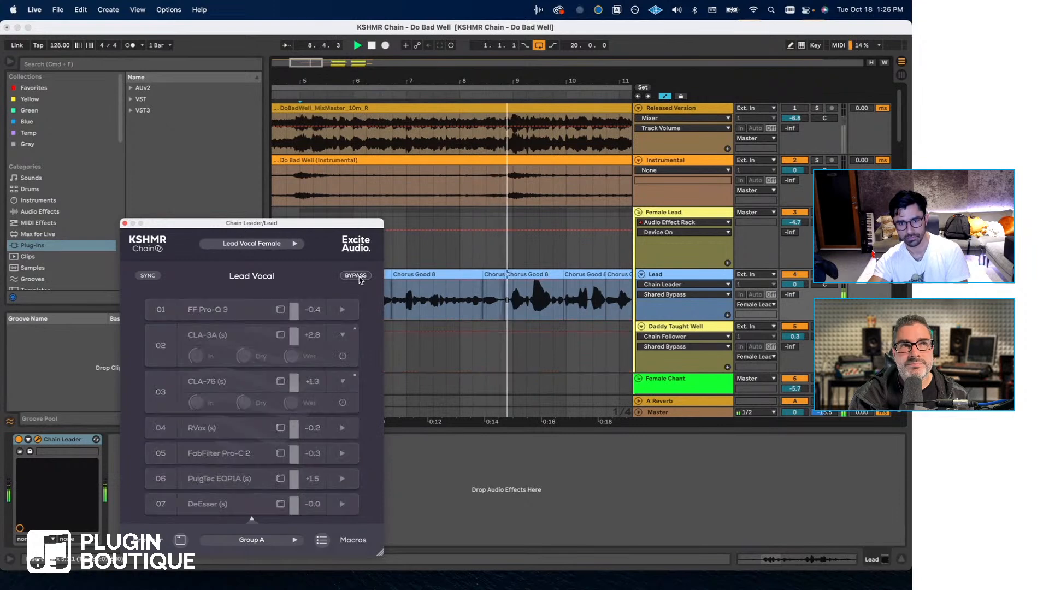
pyautogui.click(358, 277)
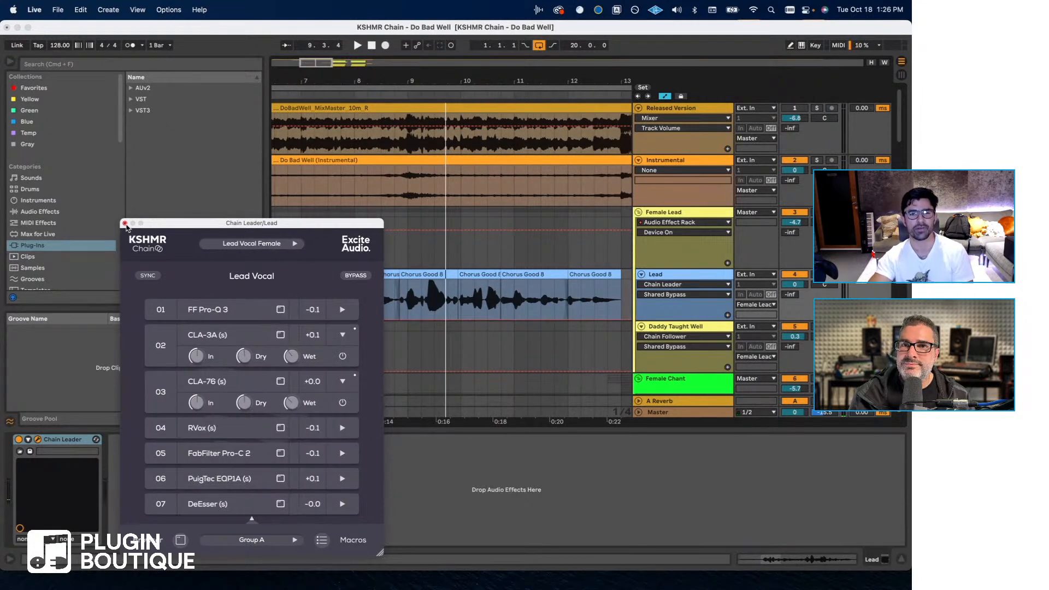
pyautogui.moveTo(205, 306)
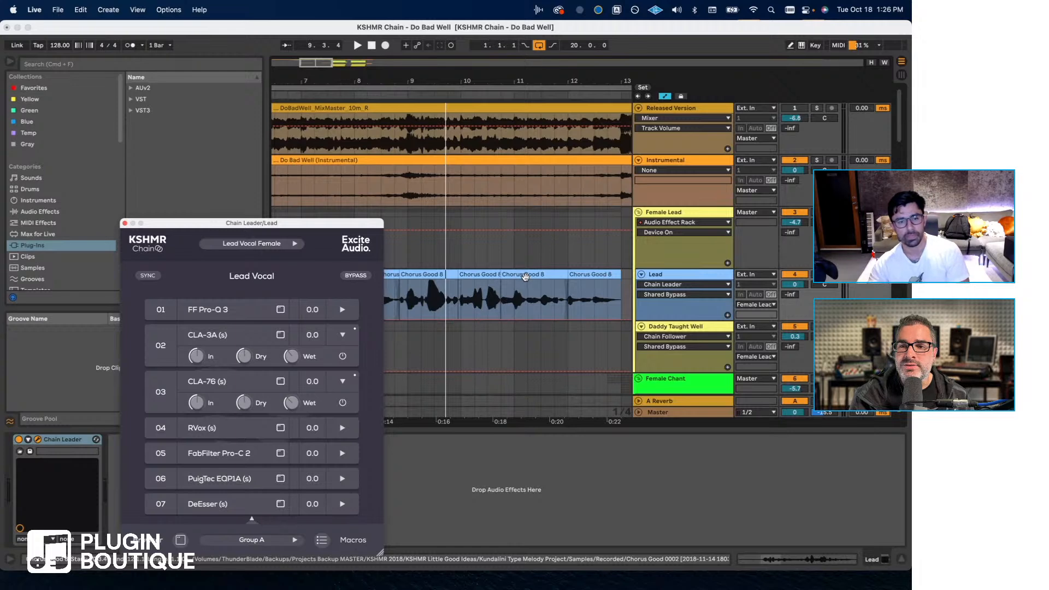
pyautogui.click(124, 223)
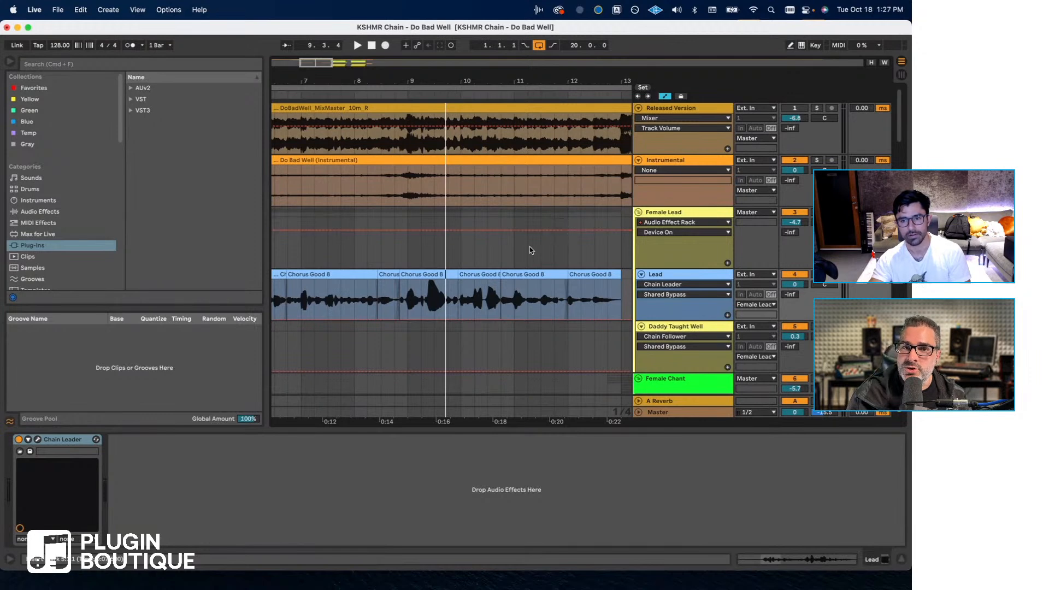
# - Replay the Lead vocal from bar 5 through the active Chain Leader
pyautogui.hscroll(-5, 470, 264)
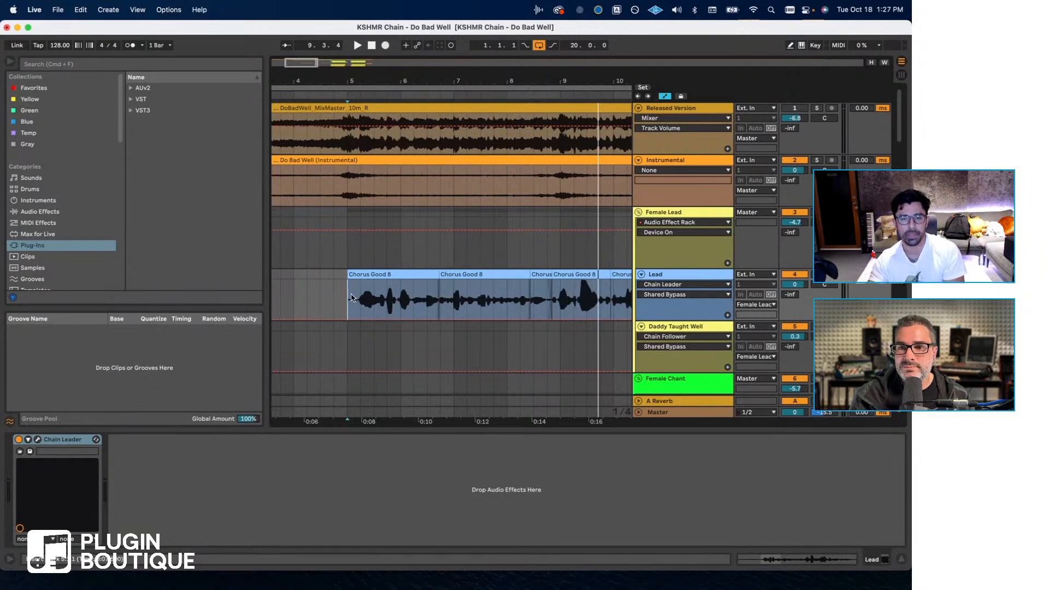
pyautogui.press('space')
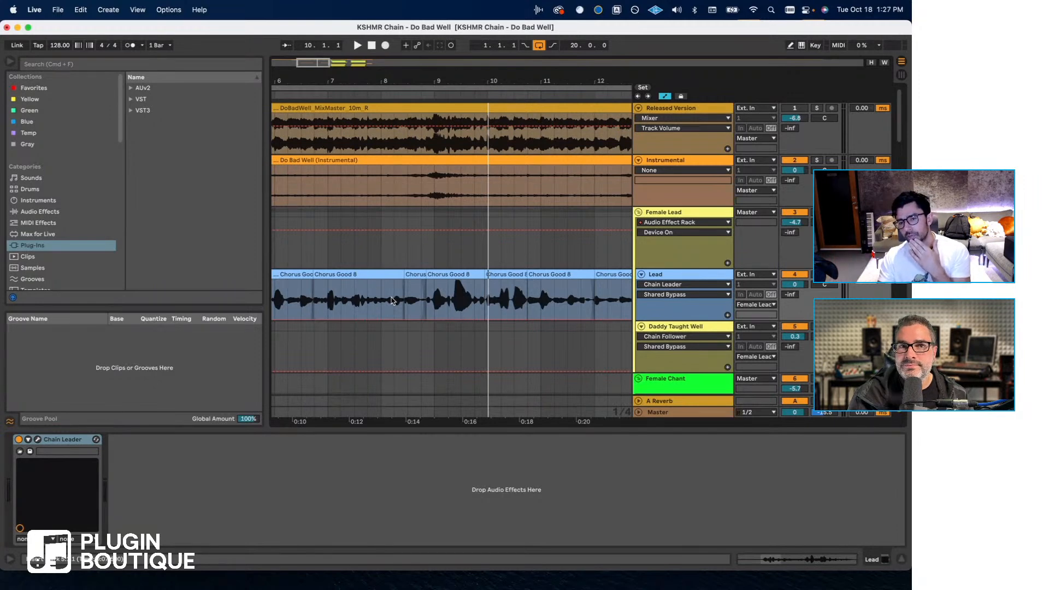
# - Look over the vocal tracks from Female Lead down through the Female Chant group, and return to the Lead clips at bar 5
pyautogui.scroll(-3, 392, 298)
pyautogui.hscroll(-5, 371, 276)
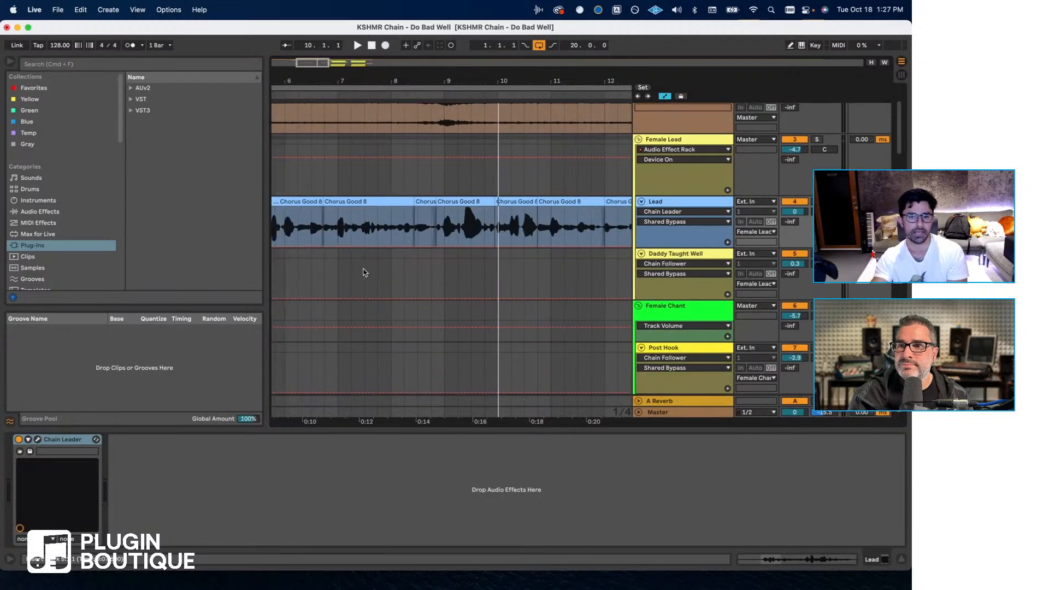
pyautogui.hscroll(3, 558, 260)
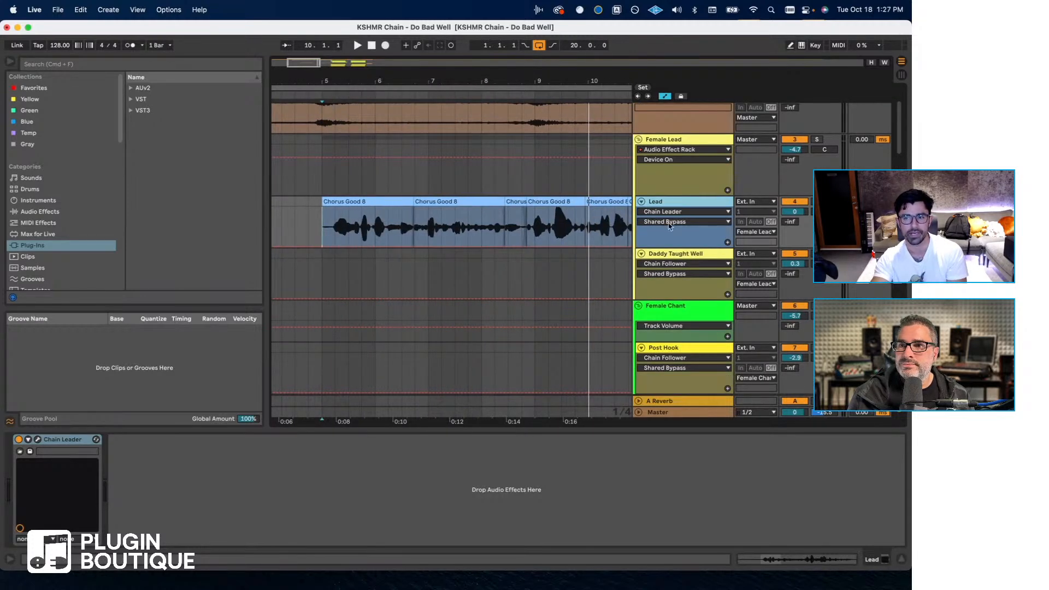
pyautogui.scroll(-3, 677, 237)
pyautogui.scroll(3, 676, 237)
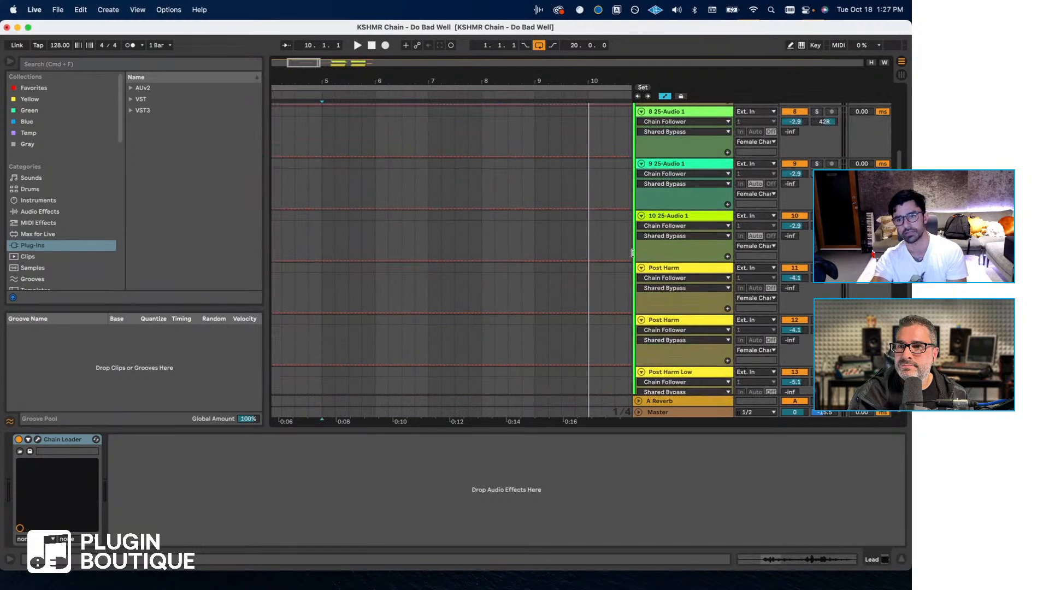
pyautogui.scroll(5, 600, 257)
pyautogui.hscroll(4, 370, 275)
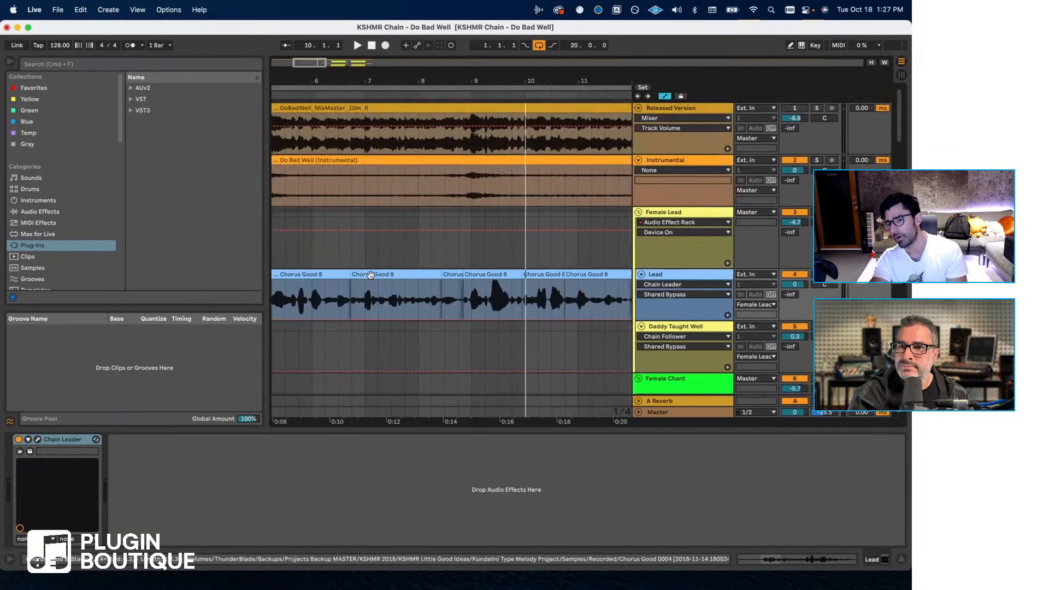
pyautogui.hscroll(-3, 371, 274)
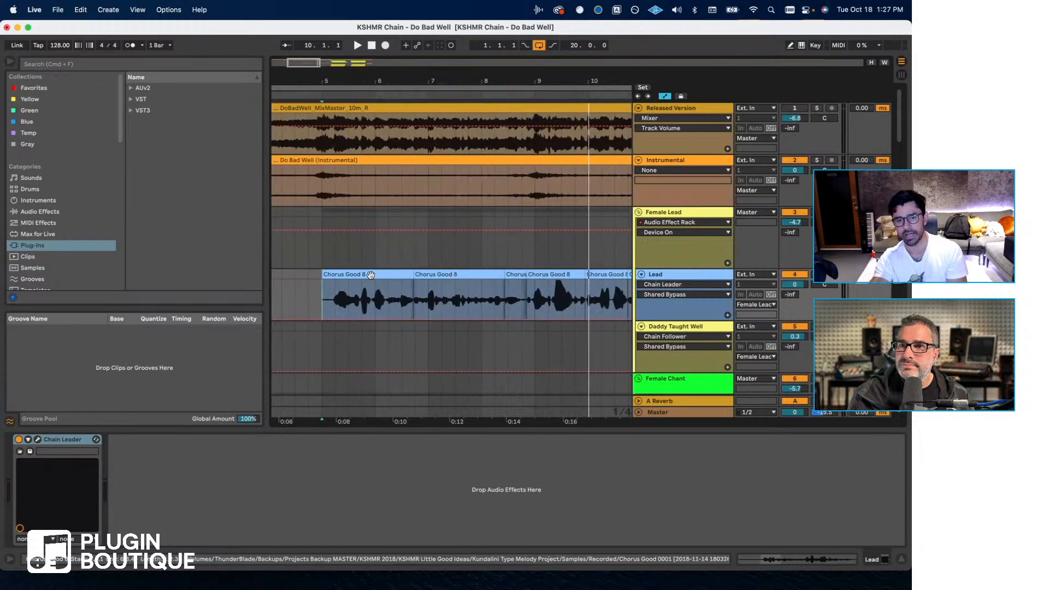